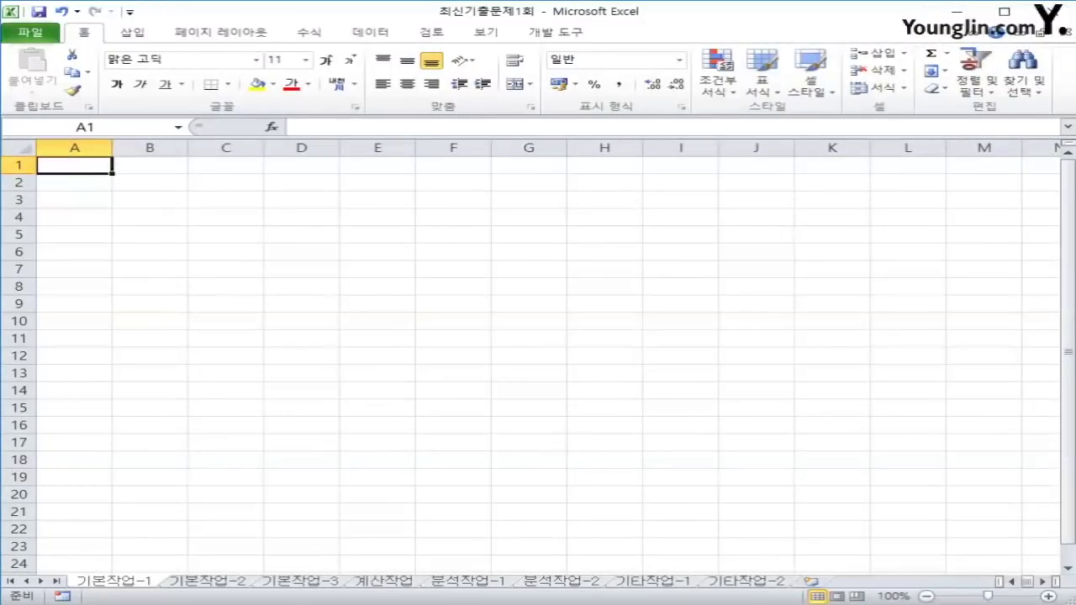
# Start a Microsoft Query import at cell B2 using the MS Access Database* data source with the query wizard.
pyautogui.click(150, 183)
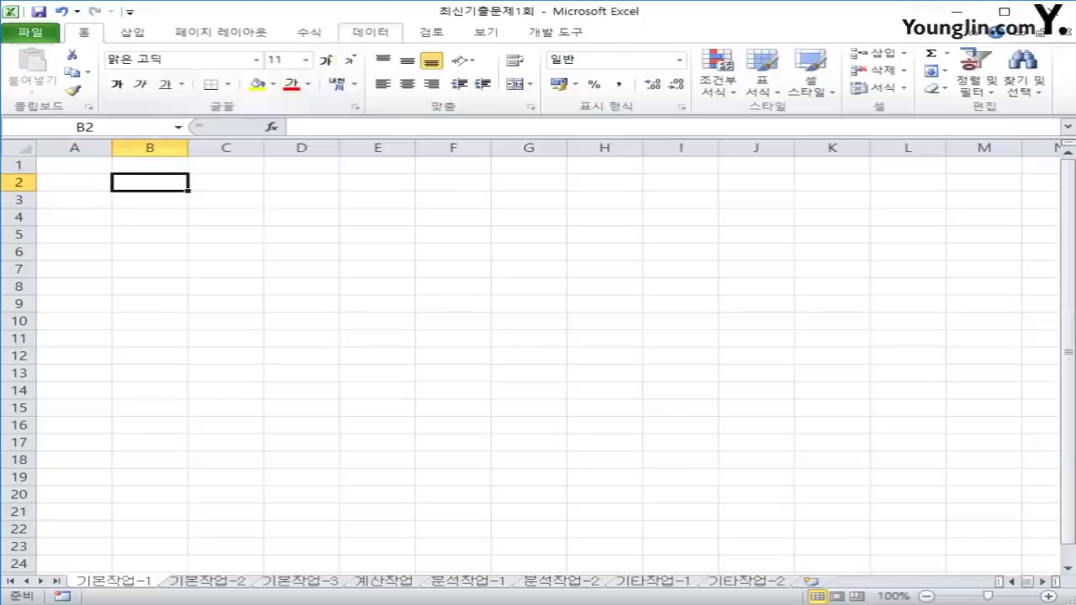
pyautogui.click(371, 32)
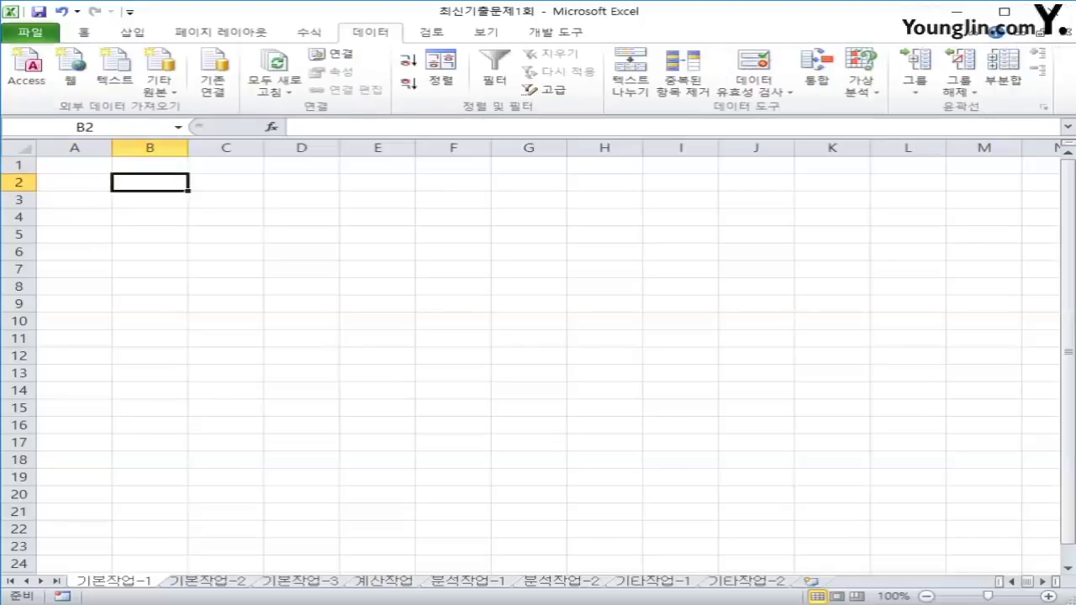
pyautogui.click(160, 85)
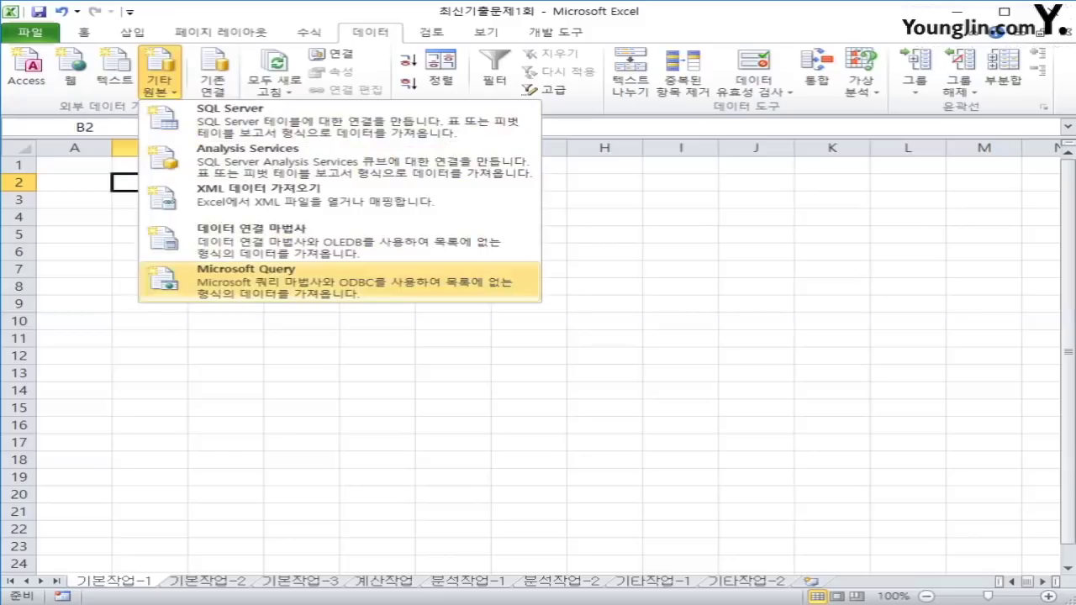
pyautogui.press('Return')
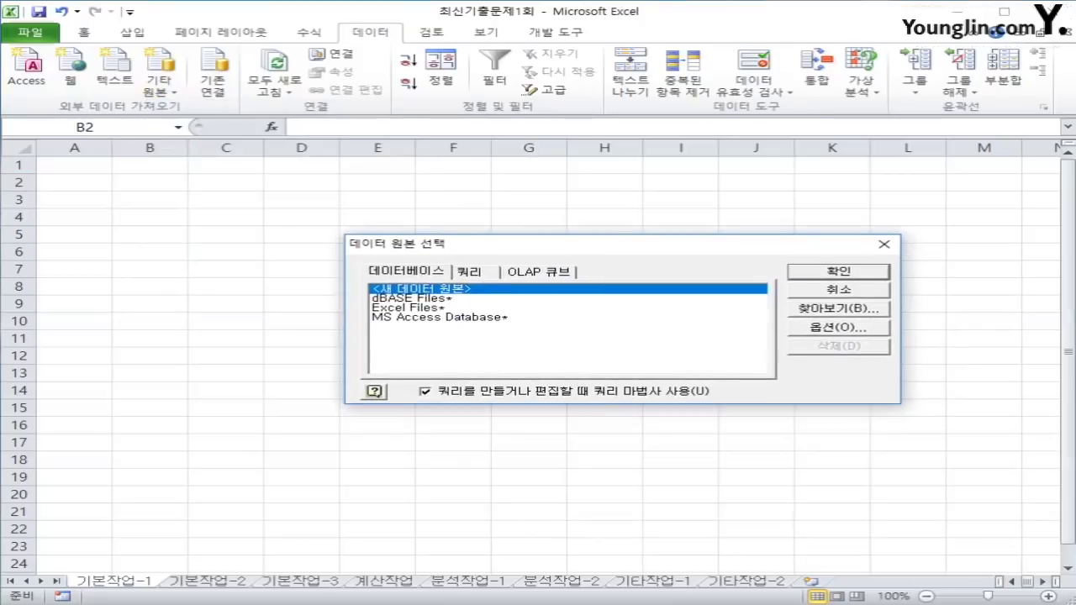
pyautogui.click(439, 317)
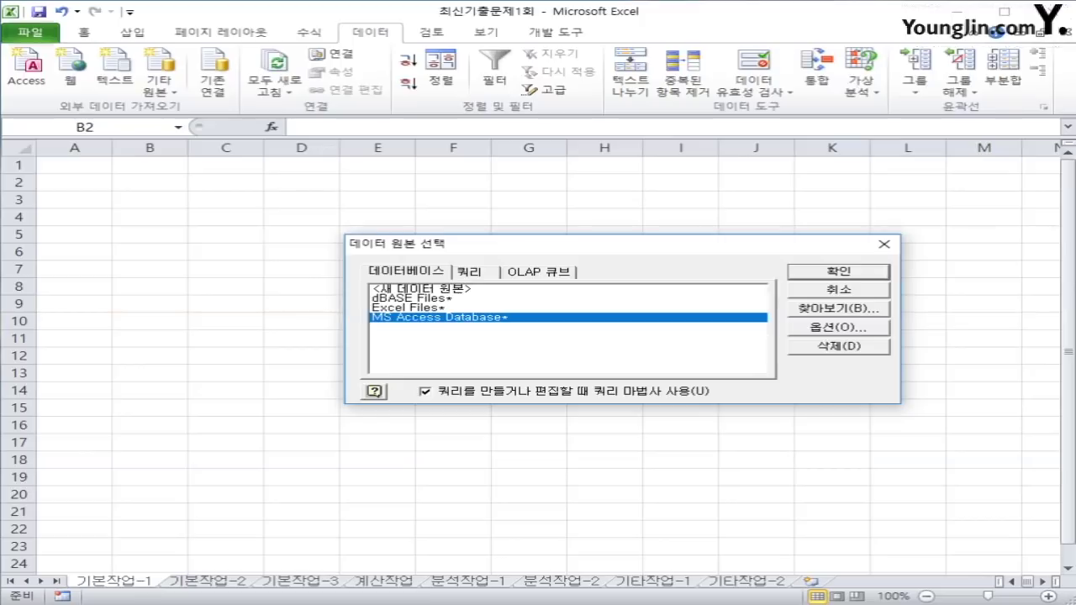
pyautogui.press('Return')
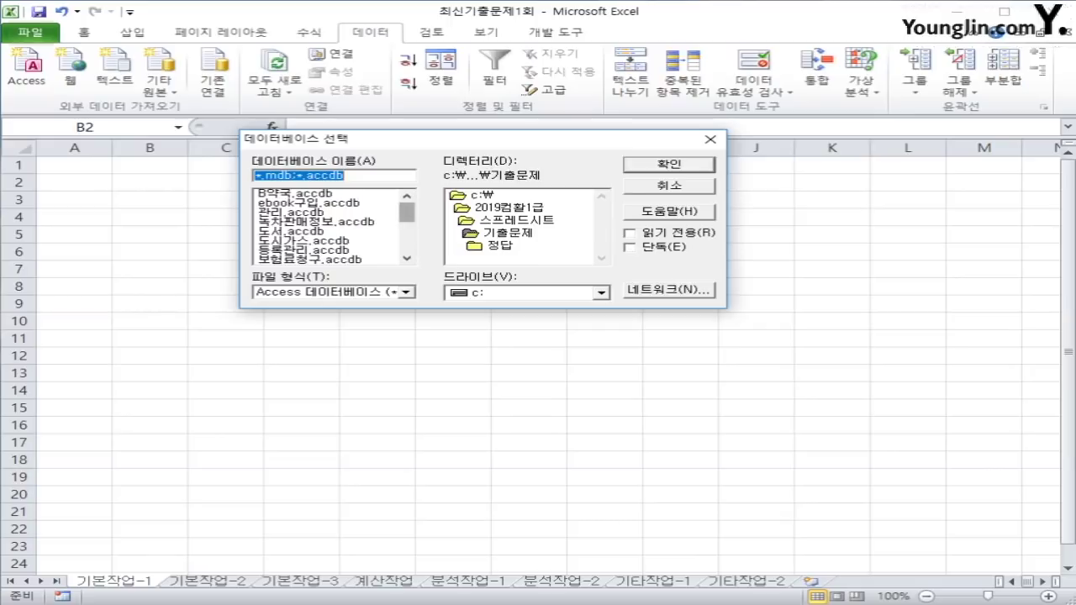
# Choose 성적자료.accdb from the 기출문제 folder as the database to query.
pyautogui.scroll(-5, 329, 227)
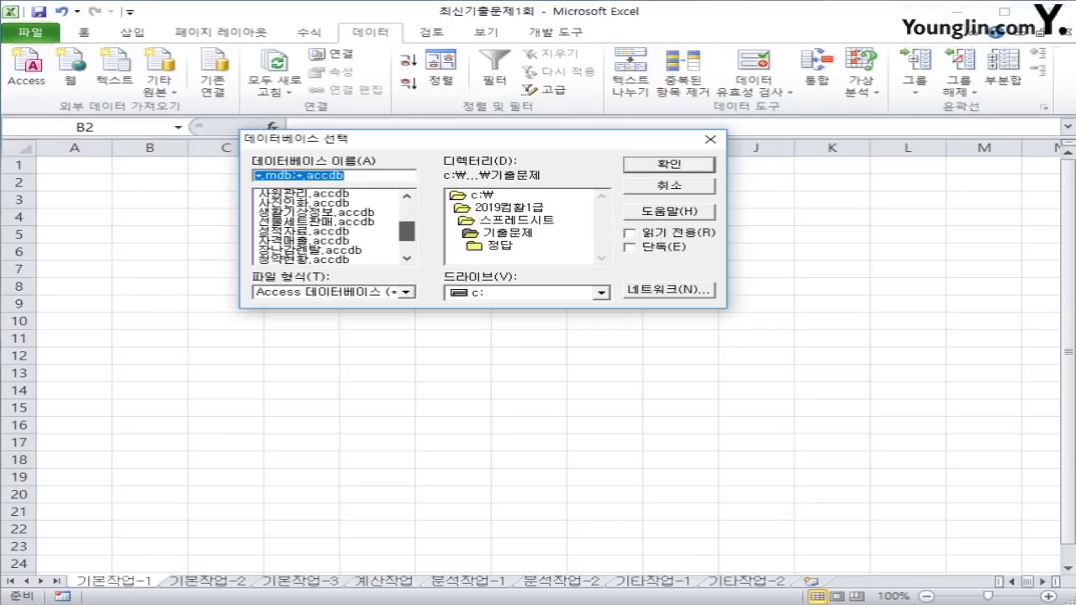
pyautogui.scroll(1, 330, 225)
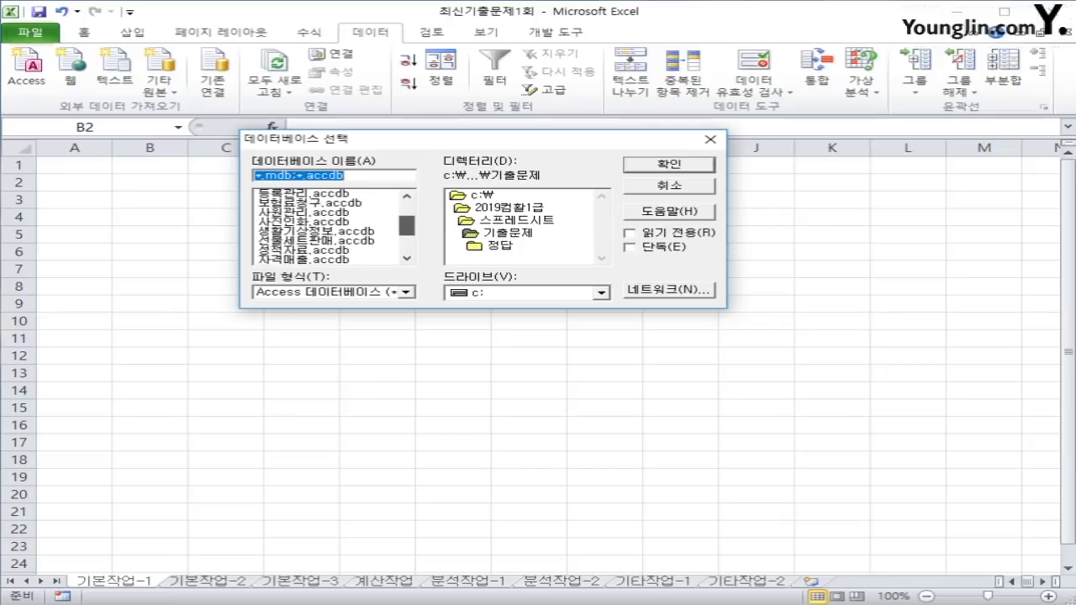
pyautogui.click(303, 250)
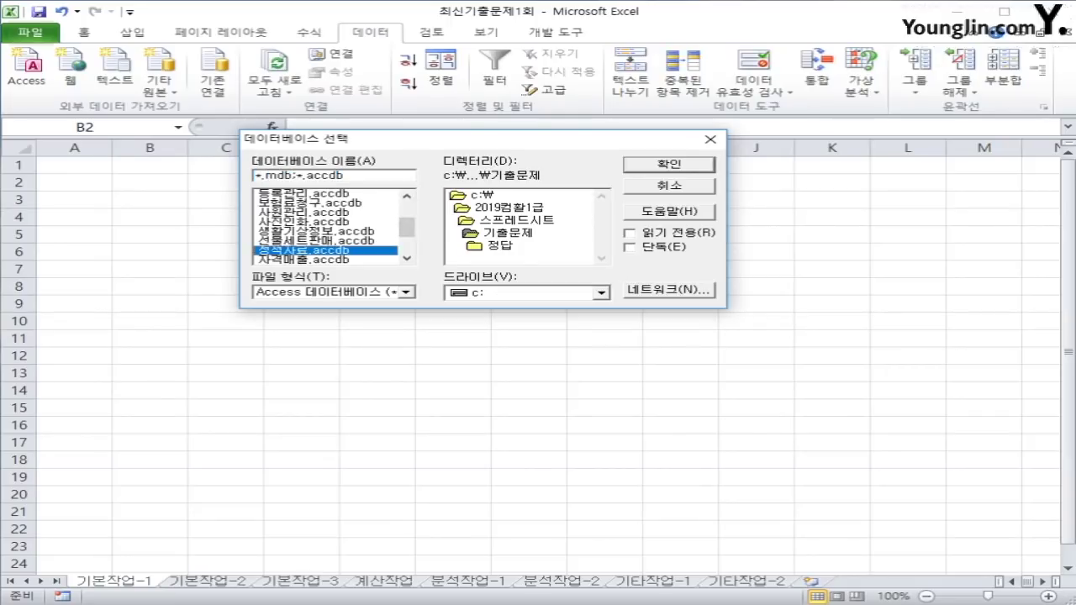
pyautogui.press('Return')
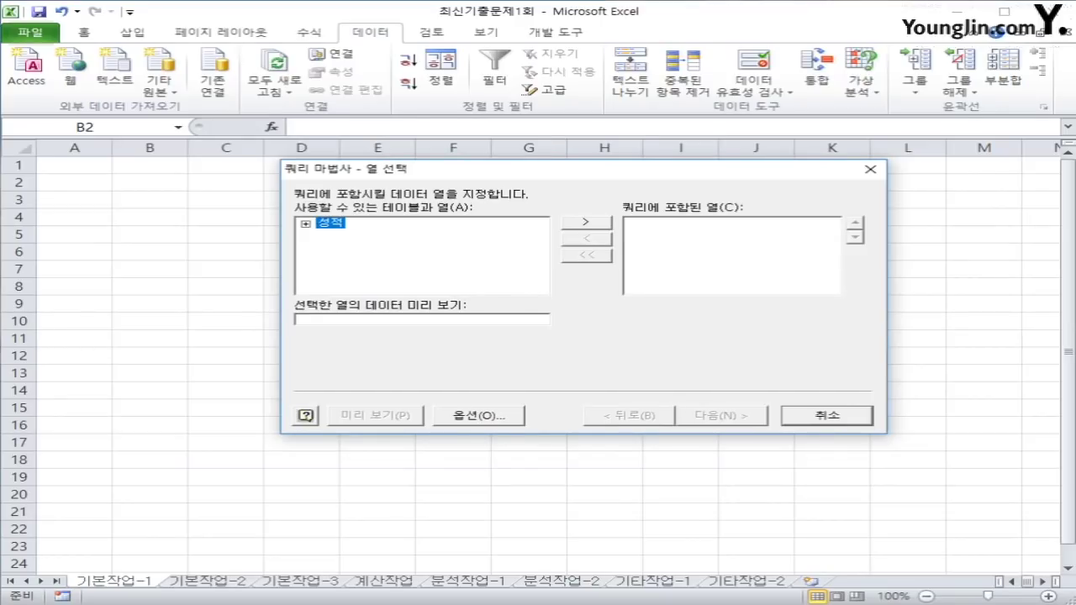
# Add the 성적 table's ID번호, 인공지능, 빅데이터분석, 로봇공학, 사물인터넷 and 3D프린팅 columns to the query and continue to filtering.
pyautogui.press('Right')
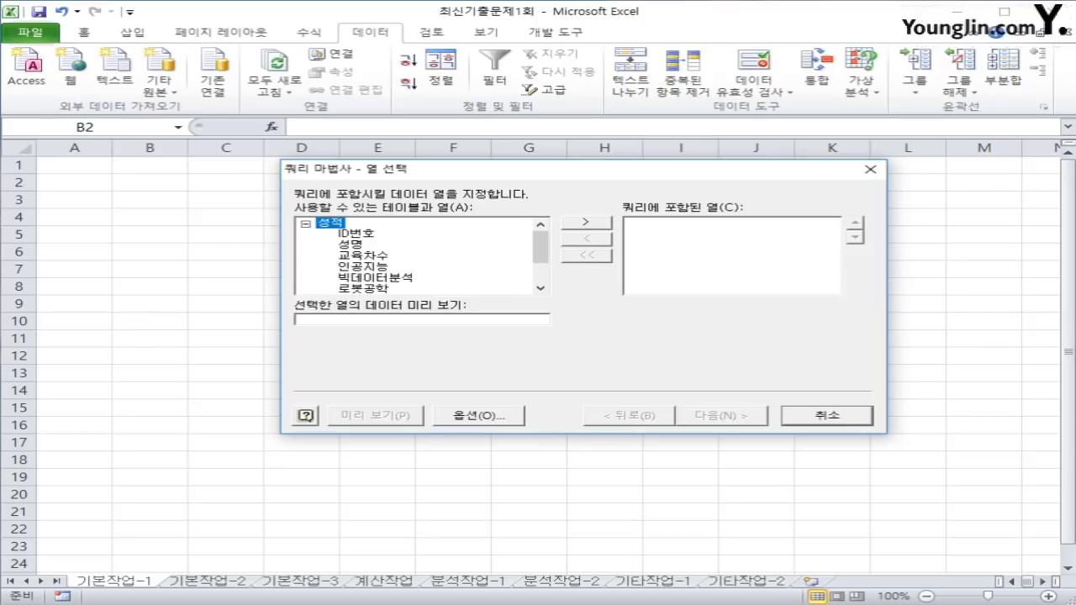
pyautogui.press('Down')
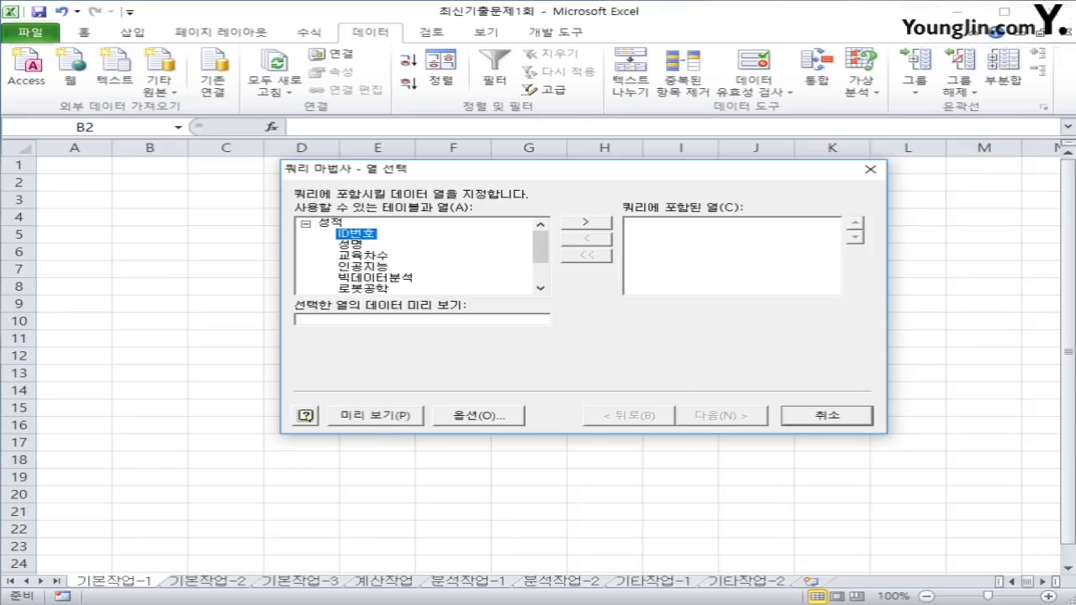
pyautogui.press('Return')
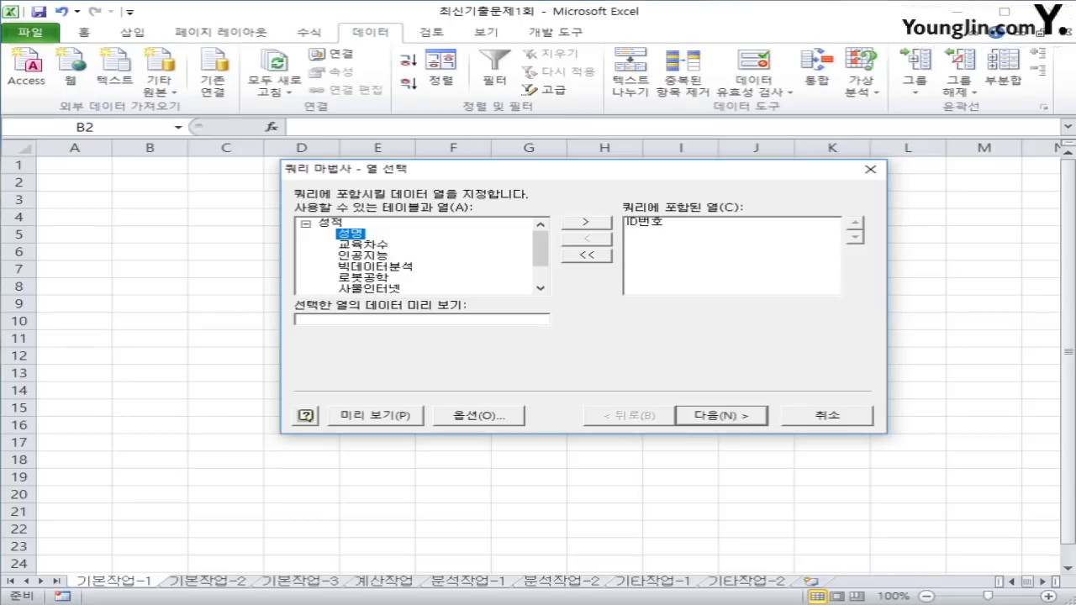
pyautogui.press('Down')
pyautogui.press('Down')
pyautogui.press('Return')
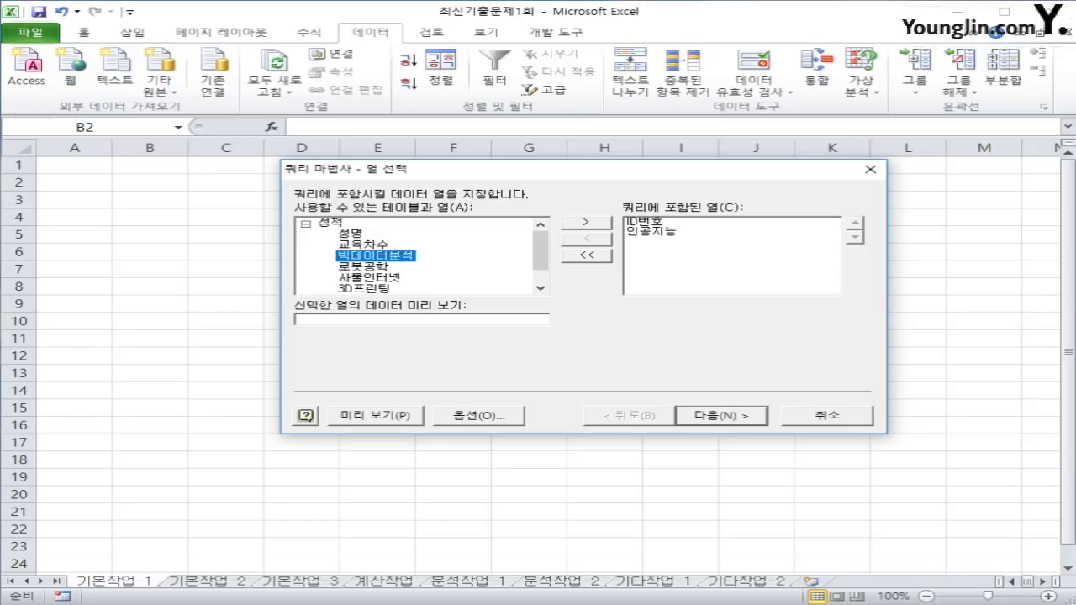
pyautogui.press('Return')
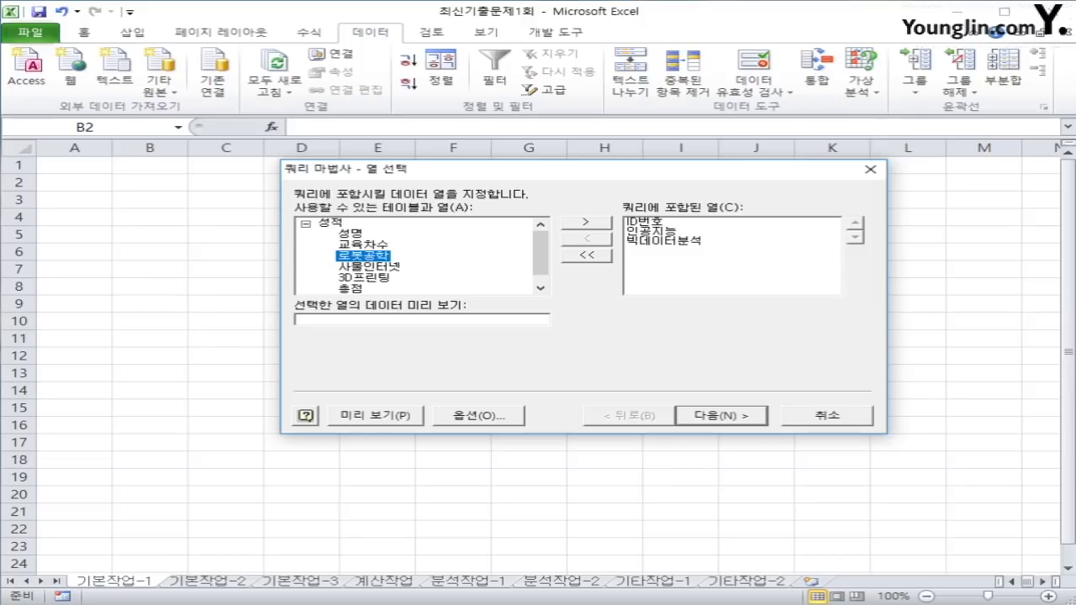
pyautogui.press('Return')
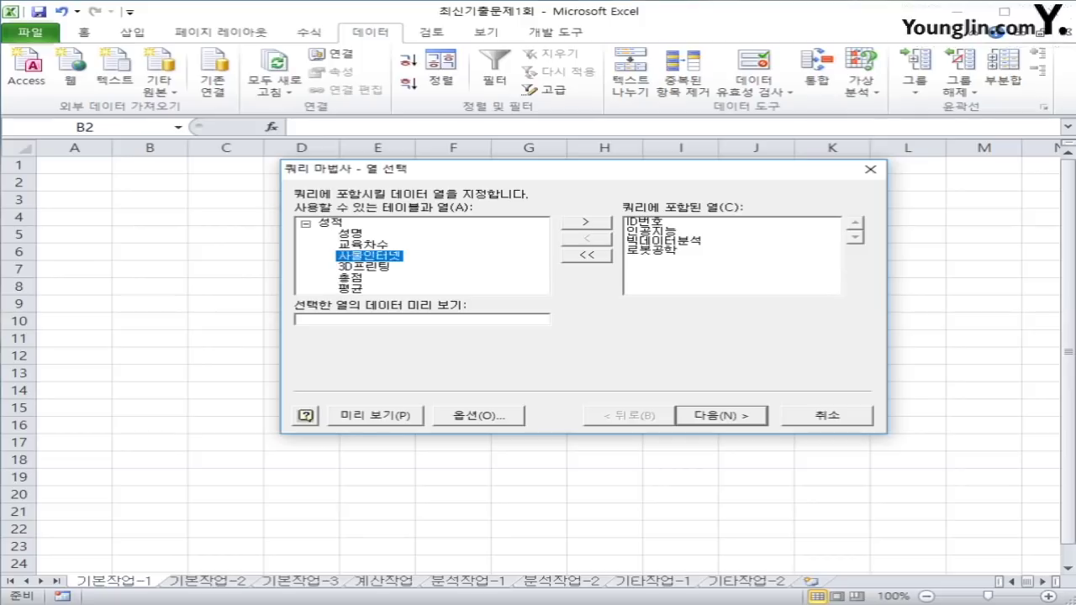
pyautogui.press('Return')
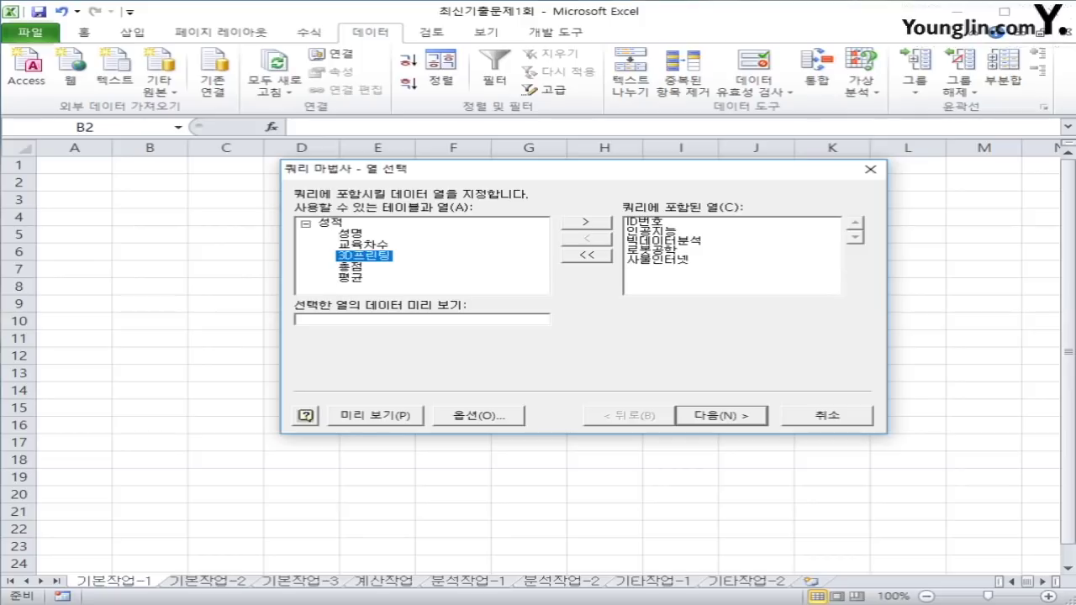
pyautogui.press('Return')
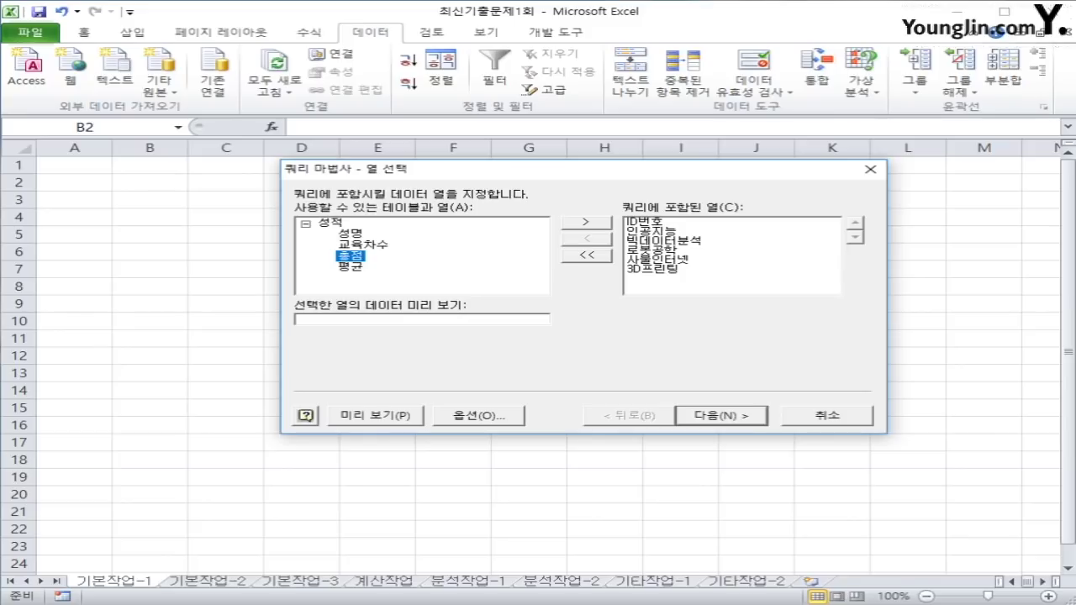
pyautogui.press('Return')
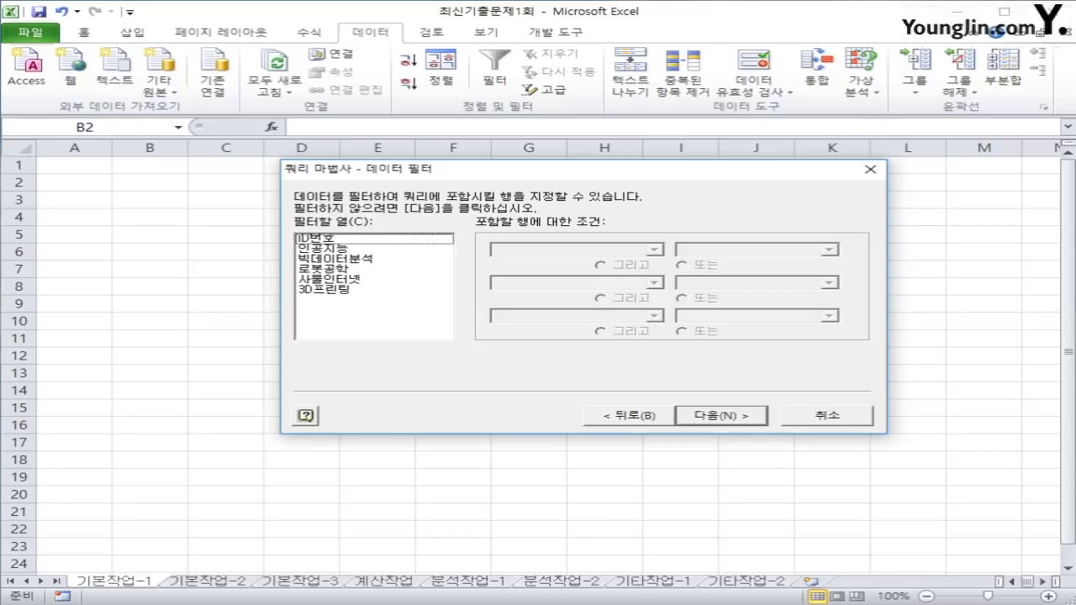
# Filter ID번호 to rows whose start value (시작 값) is A or (또는) C.
pyautogui.click(337, 239)
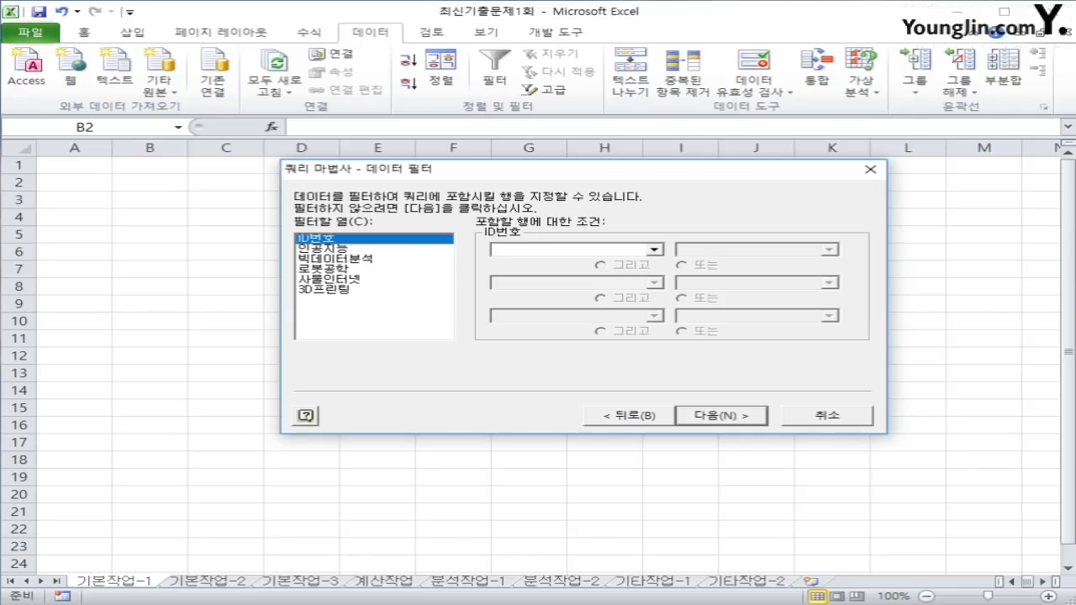
pyautogui.click(654, 249)
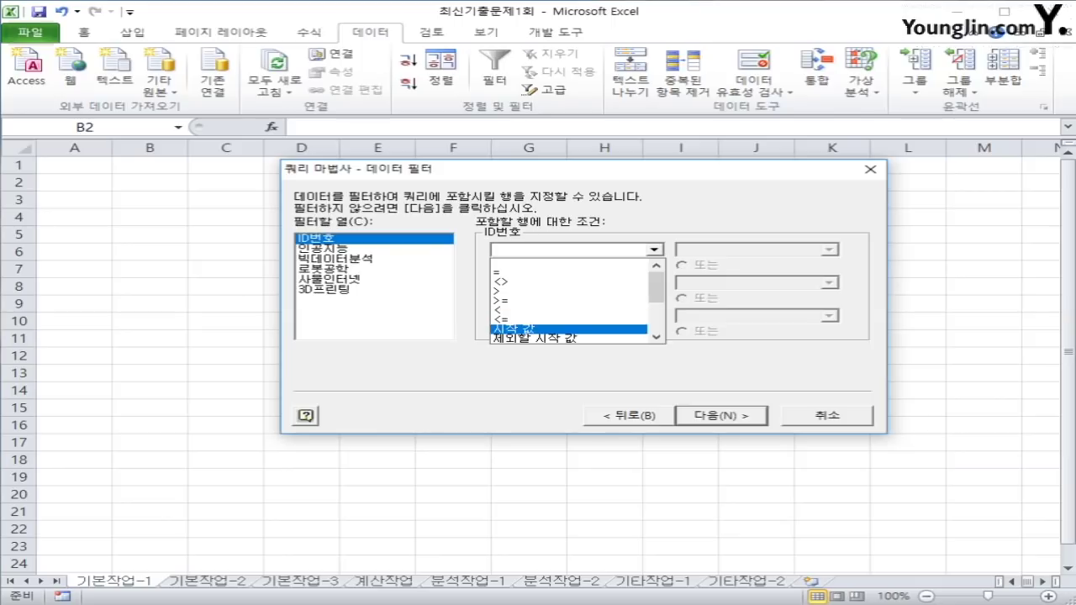
pyautogui.click(538, 332)
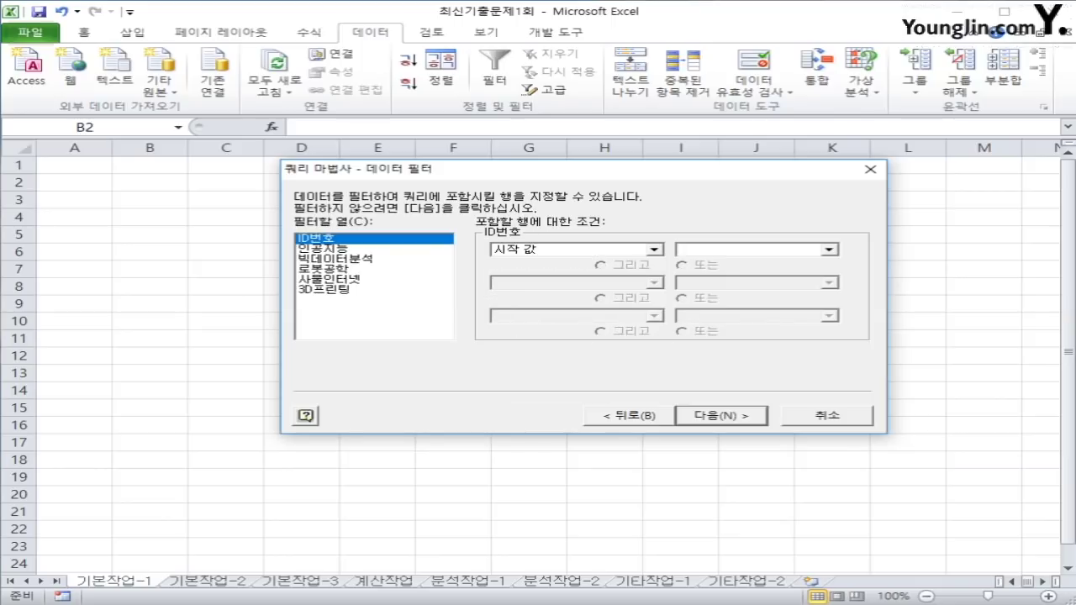
pyautogui.write('A')
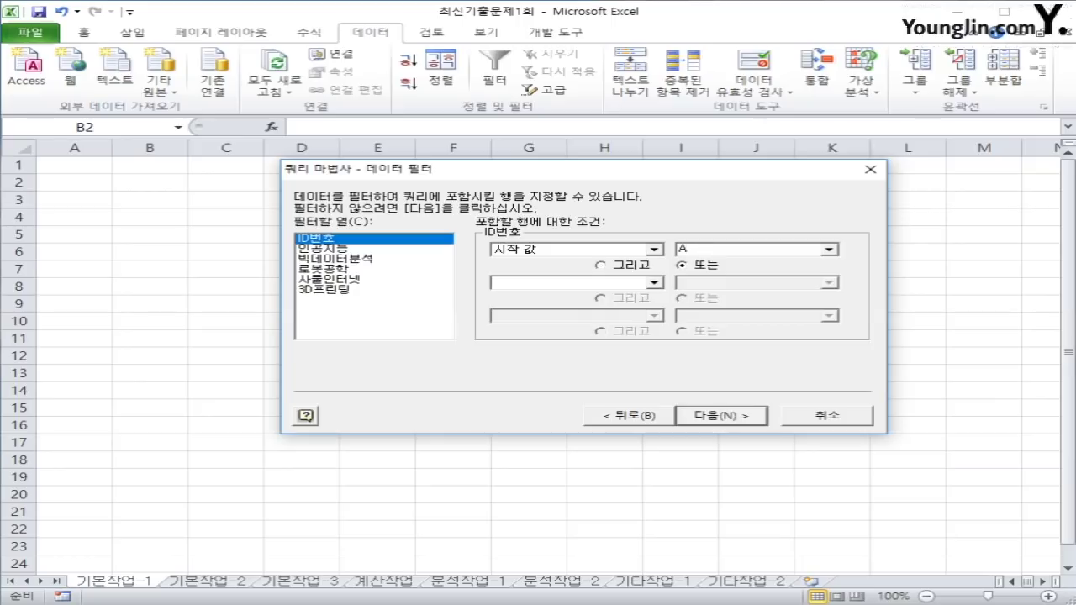
pyautogui.click(654, 283)
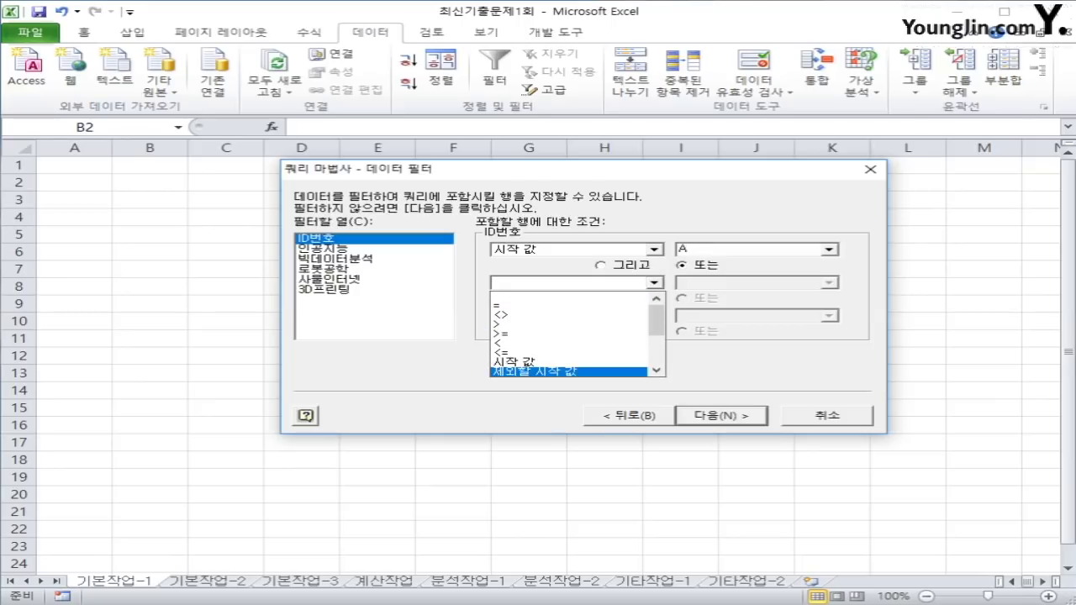
pyautogui.press('Up')
pyautogui.press('Return')
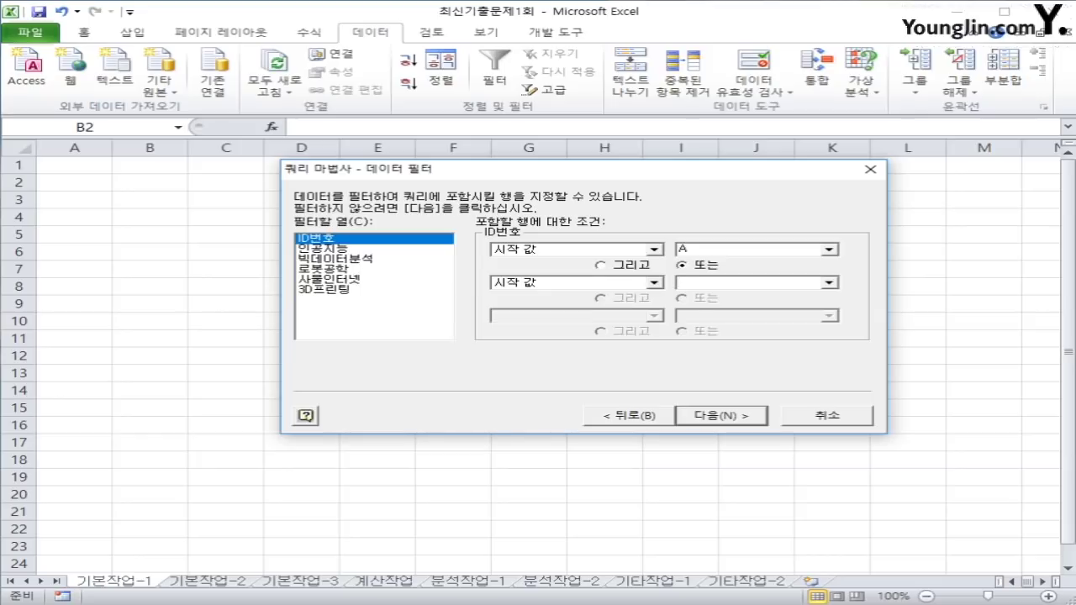
pyautogui.write('C')
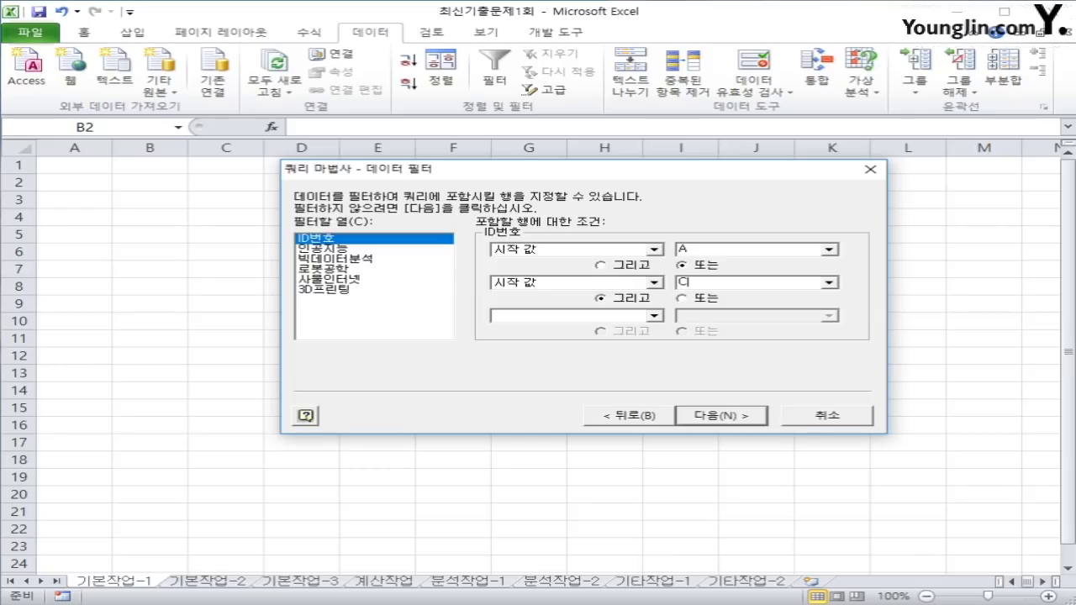
# Add a filter condition on 로봇공학 requiring values >= 85.
pyautogui.click(375, 279)
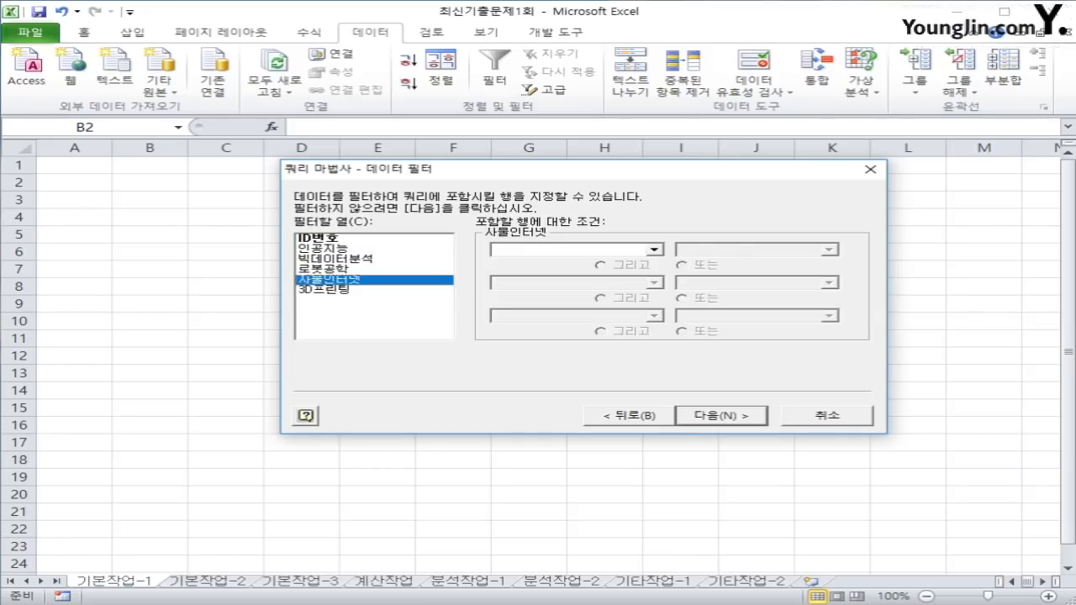
pyautogui.click(374, 269)
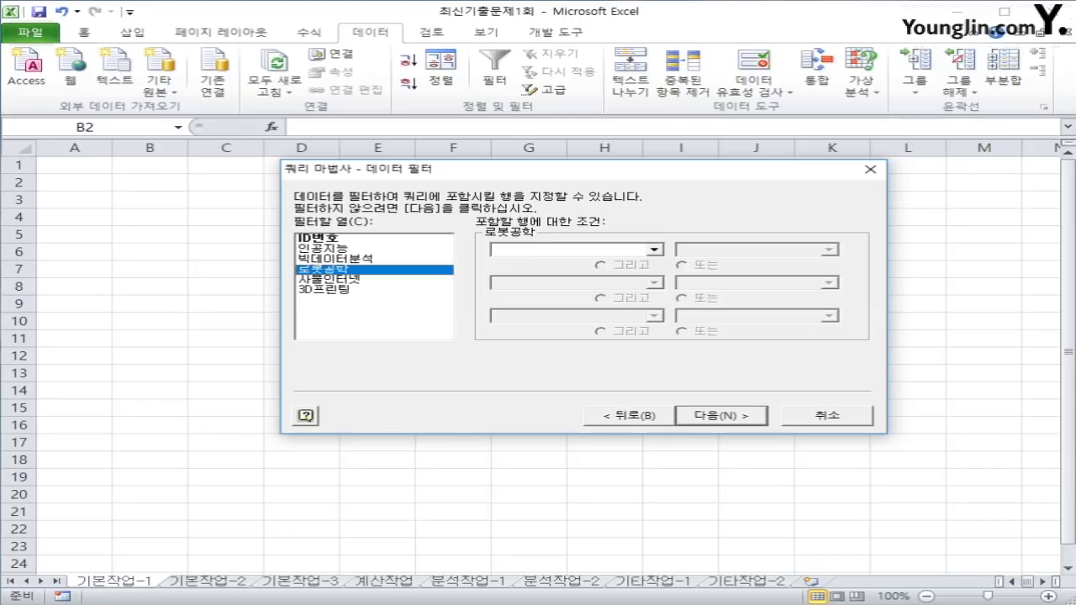
pyautogui.click(653, 250)
pyautogui.click(547, 302)
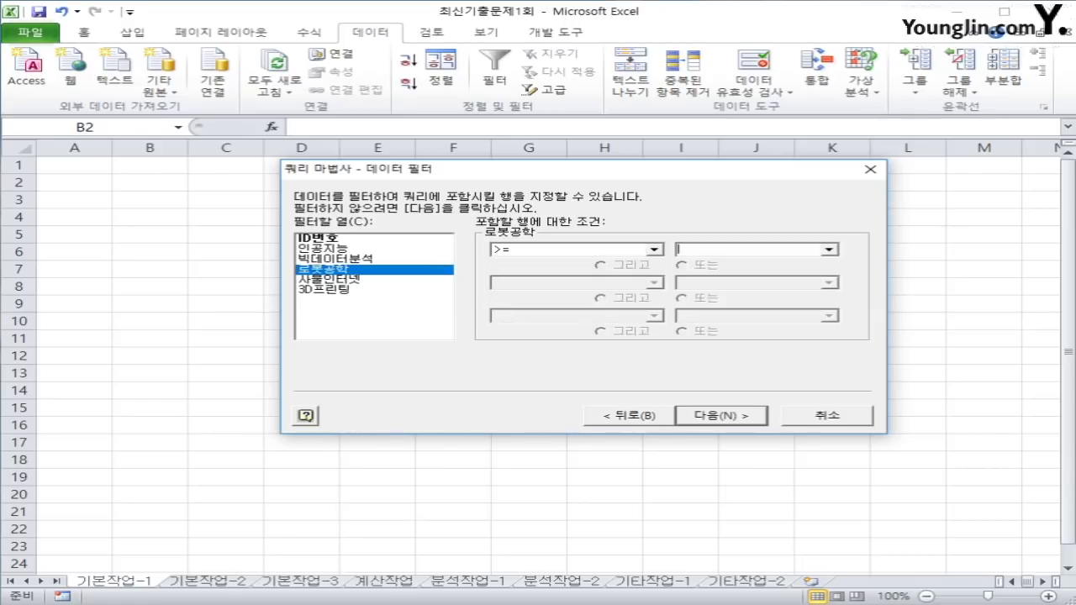
pyautogui.write('85')
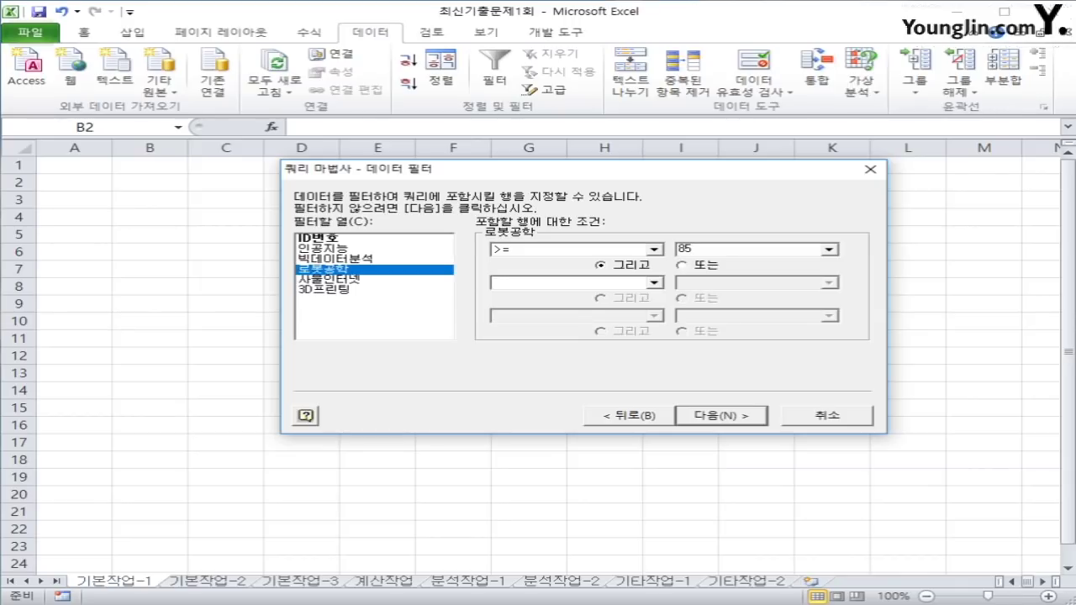
# Add a second 로봇공학 condition, joined with 그리고, requiring values < 95, and continue to the sort order.
pyautogui.press('Tab')
pyautogui.press('Tab')
pyautogui.hotkey('alt', 'Down')
pyautogui.press('Down')
pyautogui.press('Down')
pyautogui.press('Down')
pyautogui.press('Down')
pyautogui.press('Down')
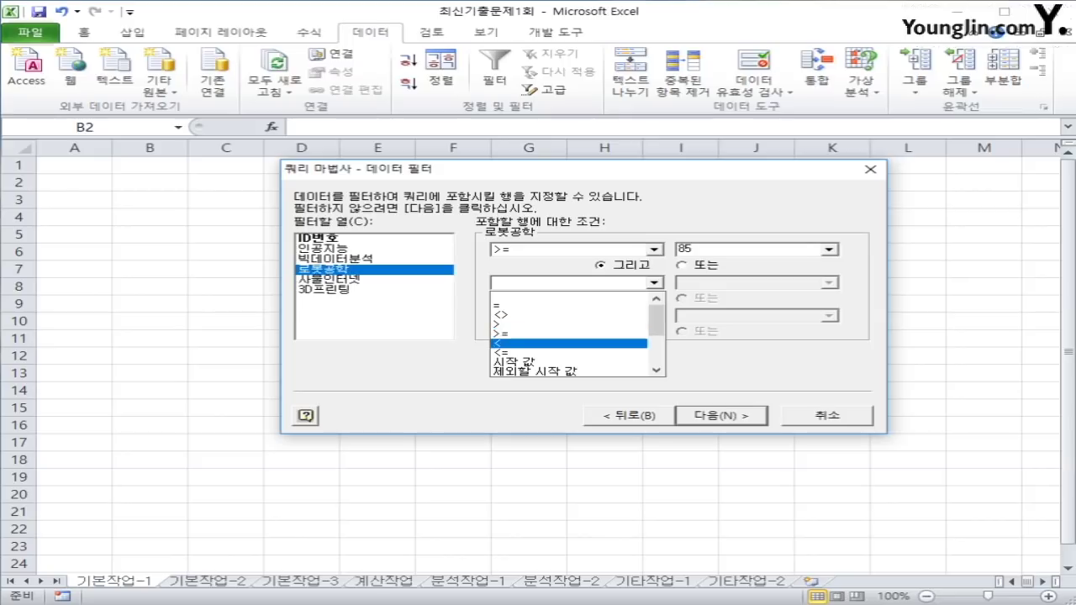
pyautogui.press('Tab')
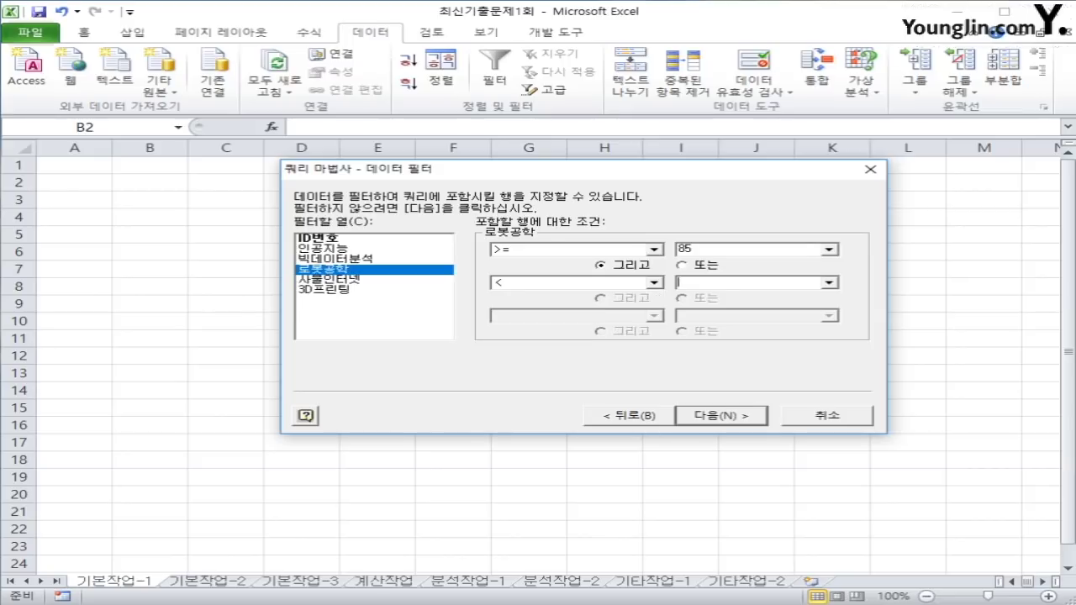
pyautogui.write('95')
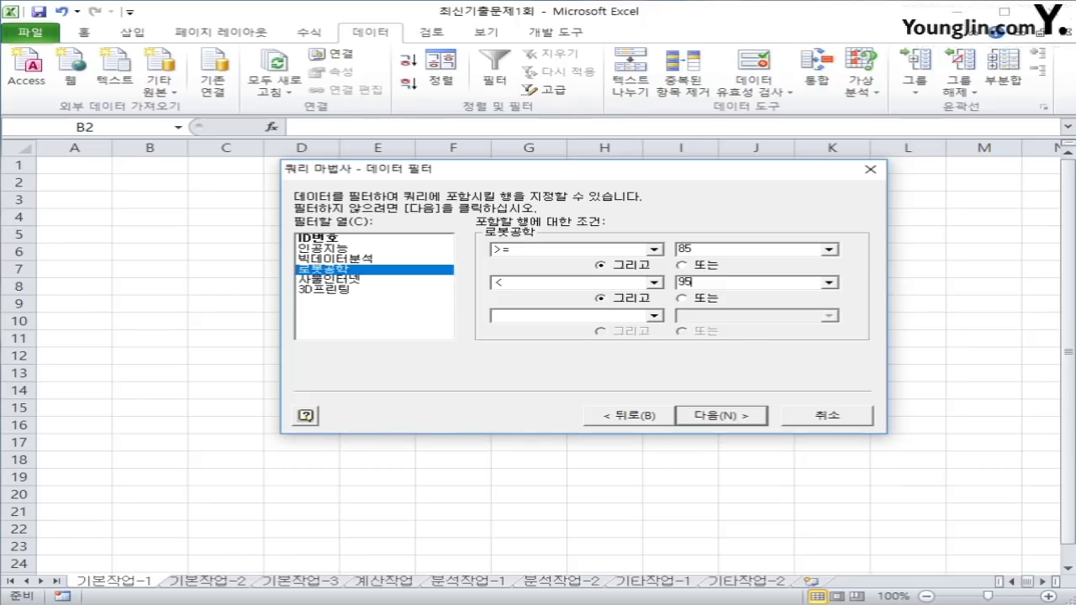
pyautogui.press('Return')
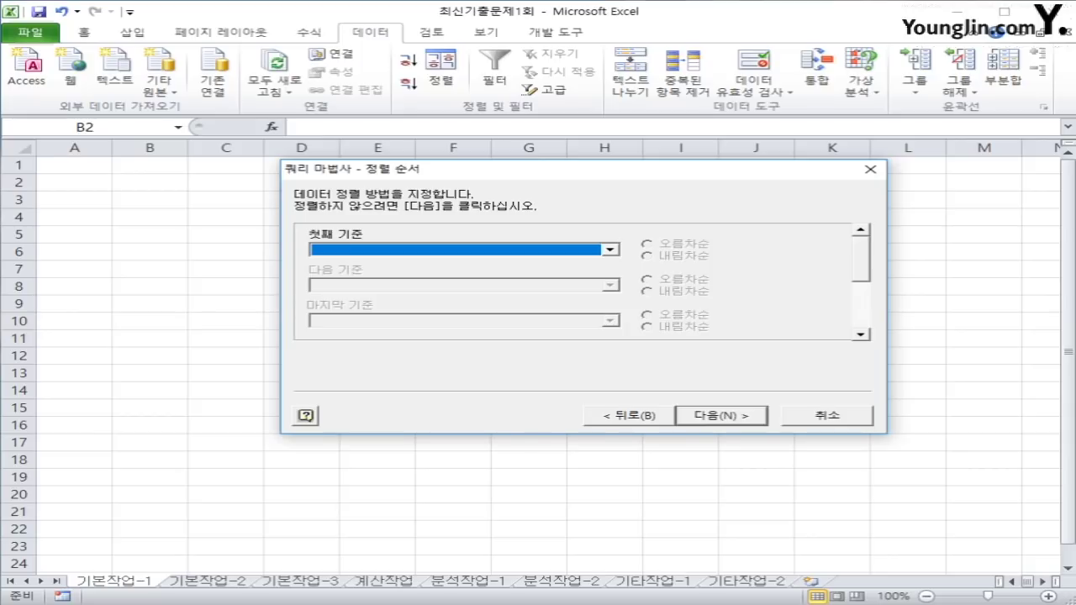
# Set ID번호 as the first sort criterion (첫째 기준) of the query, in ascending order (오름차순).
pyautogui.hotkey('alt', 'Down')
pyautogui.press('Down')
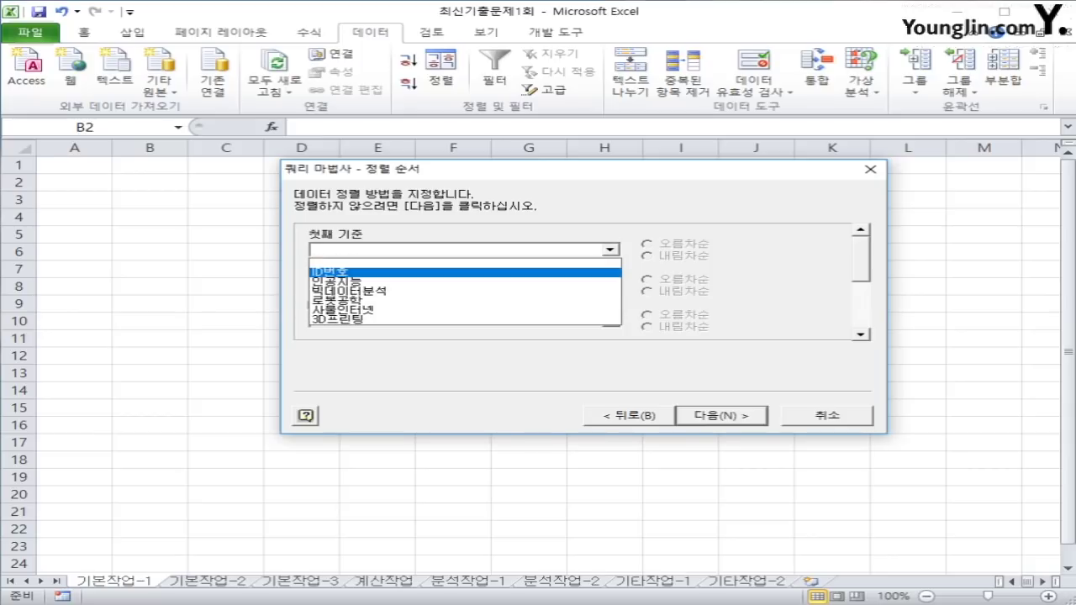
pyautogui.press('Return')
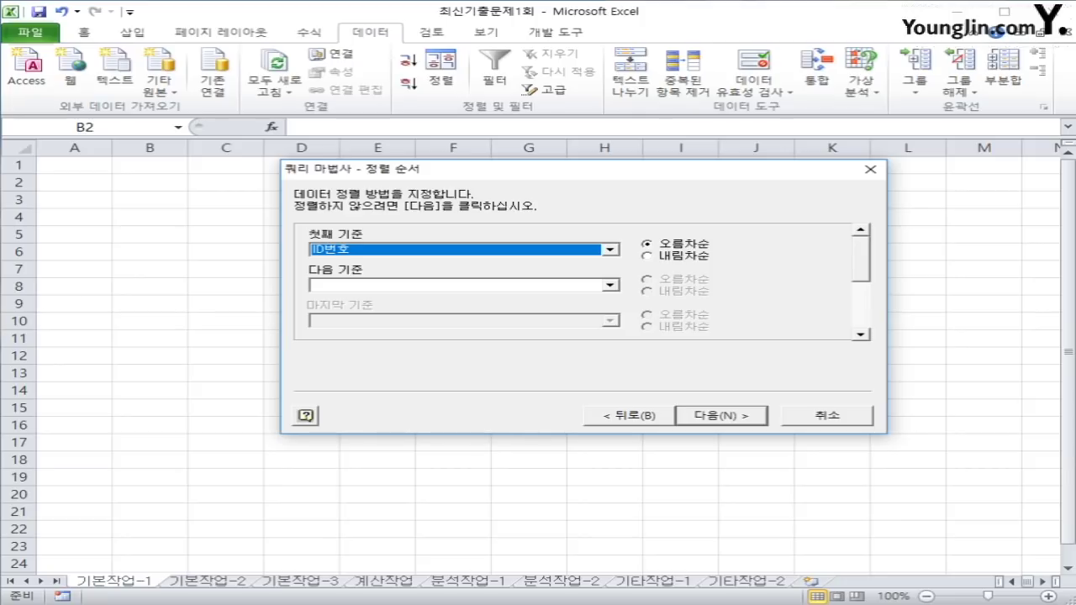
# Set 로봇공학 as the second sort criterion (다음 기준) in descending order (내림차순), and continue to the final wizard page.
pyautogui.press('Tab')
pyautogui.press('Tab')
pyautogui.hotkey('alt', 'Down')
pyautogui.press('Down')
pyautogui.press('Down')
pyautogui.press('Down')
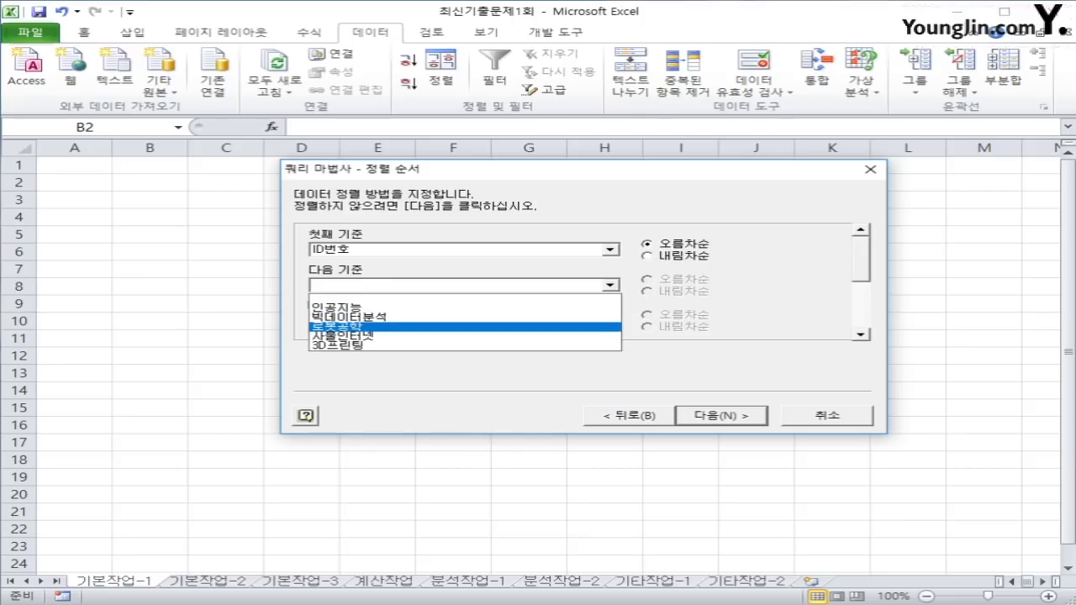
pyautogui.press('Return')
pyautogui.press('Tab')
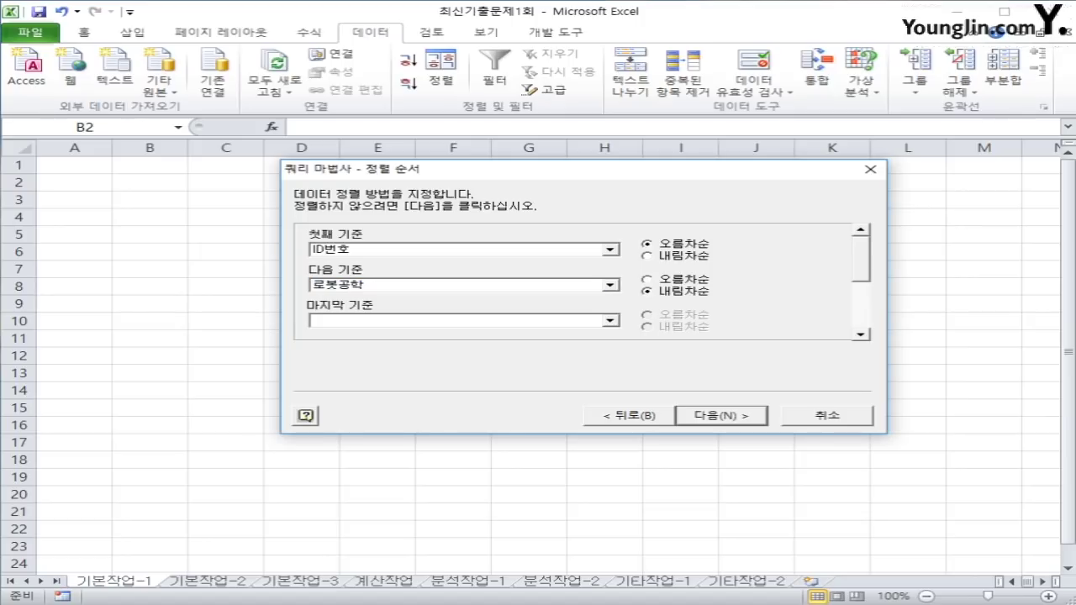
pyautogui.press('Return')
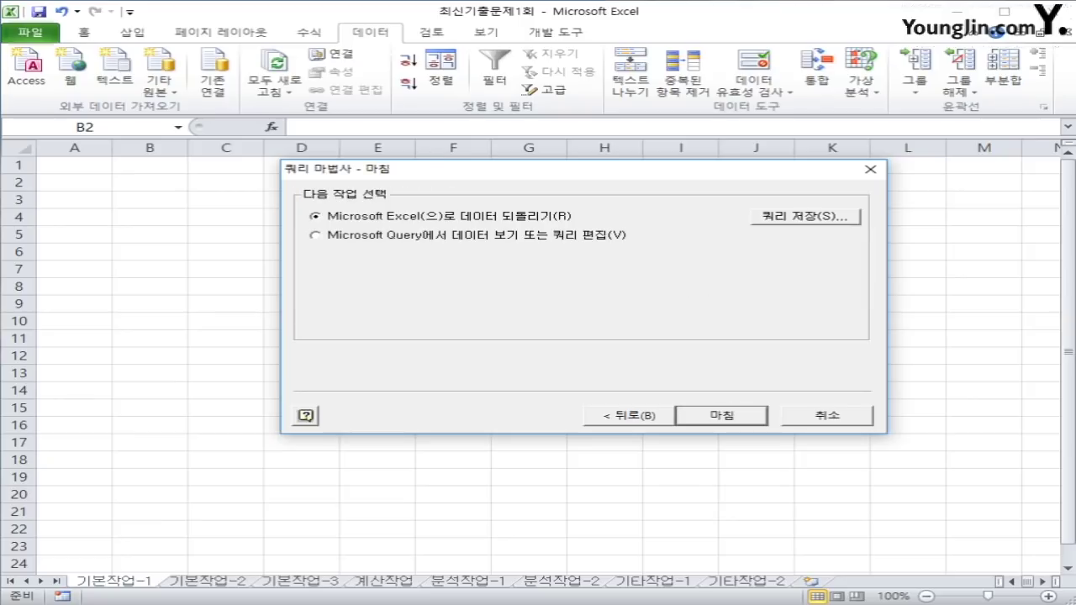
# Finish the query by returning the data to Excel as a table (표) in the existing worksheet at =$B$2.
pyautogui.press('Return')
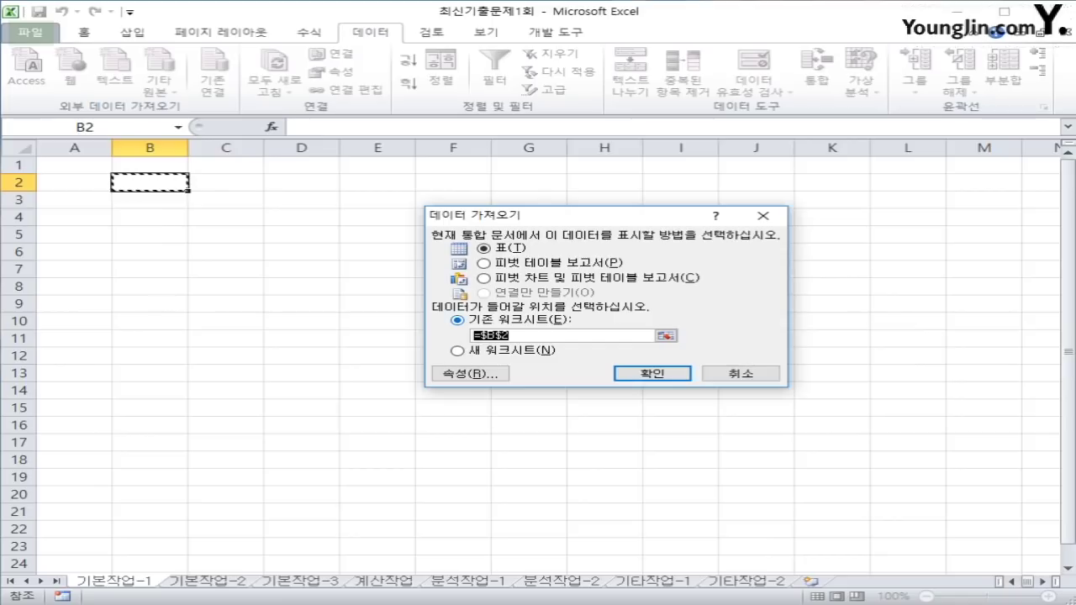
pyautogui.press('Tab')
pyautogui.press('Return')
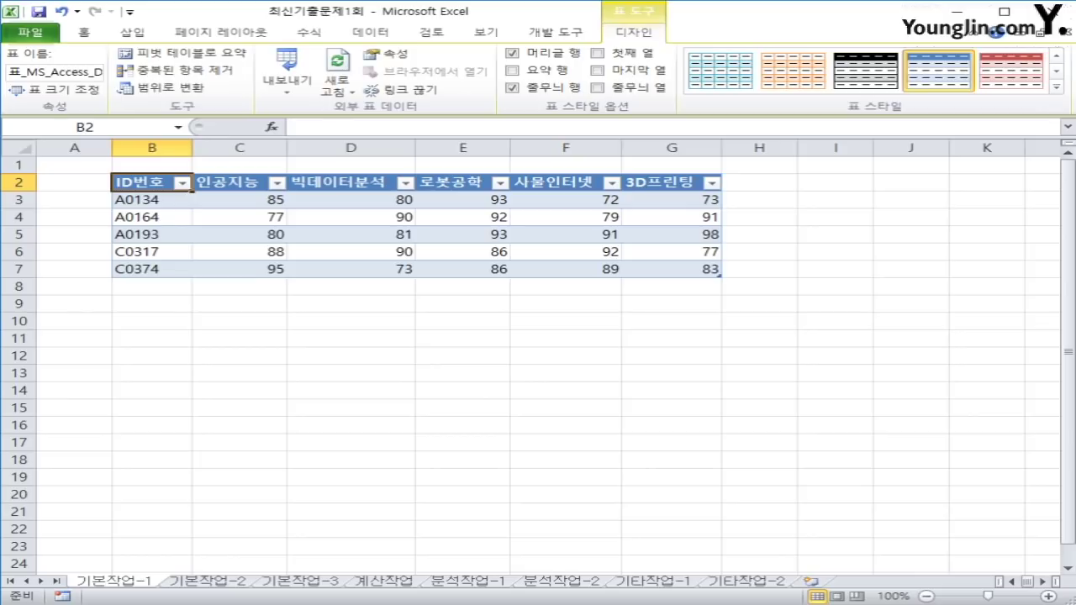
# On the 기본작업-2 sheet, enter the criteria heading 조건 in cell A28 below the data table.
pyautogui.hotkey('ctrl', 'pagedown')
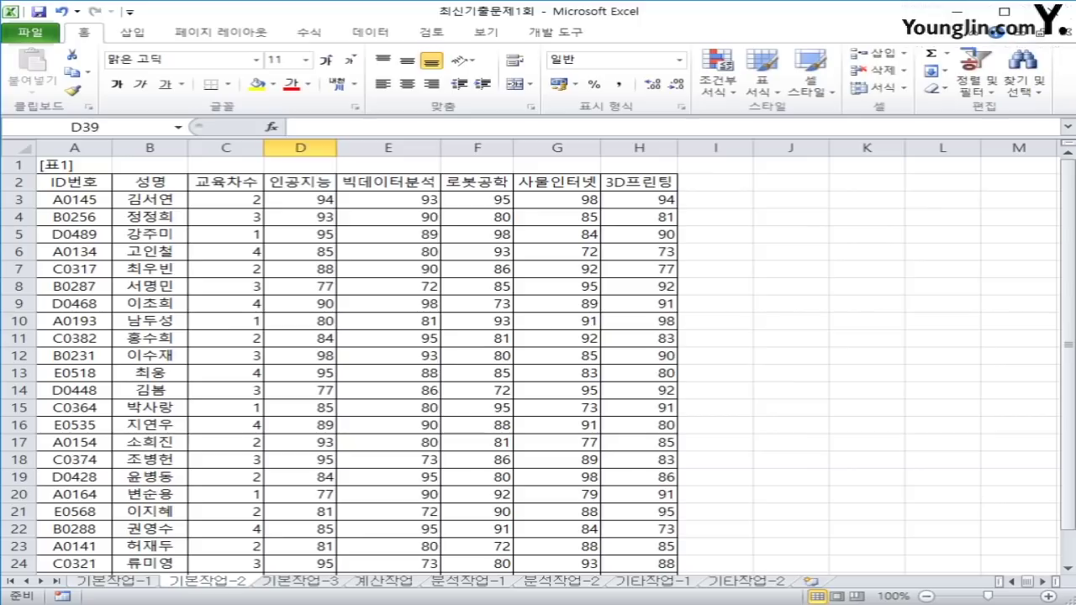
pyautogui.moveTo(74, 181); pyautogui.dragTo(674, 534)
pyautogui.scroll(2, 675, 535)
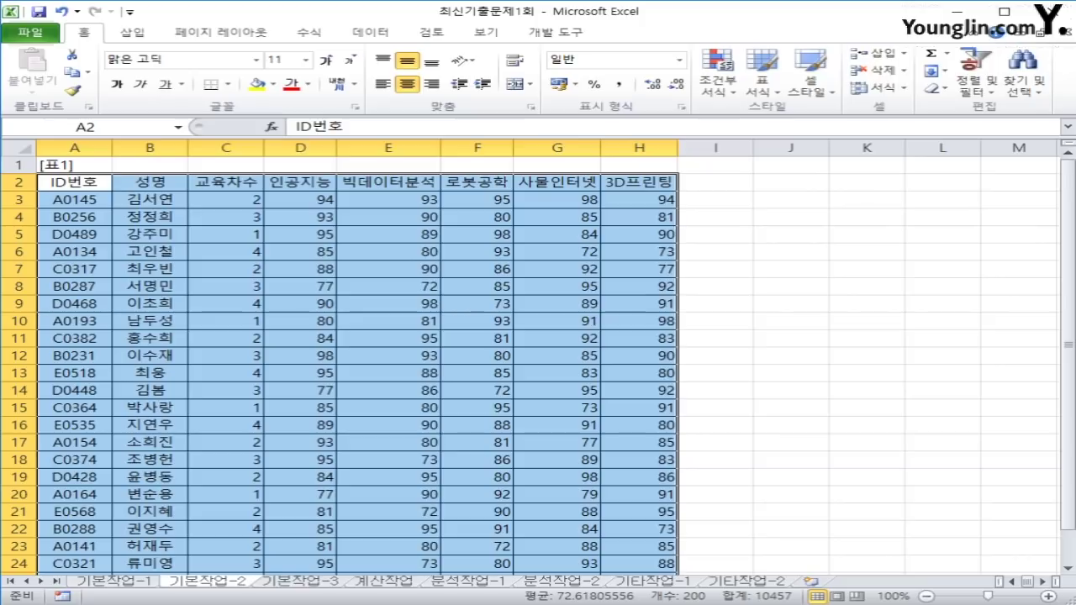
pyautogui.click(74, 182)
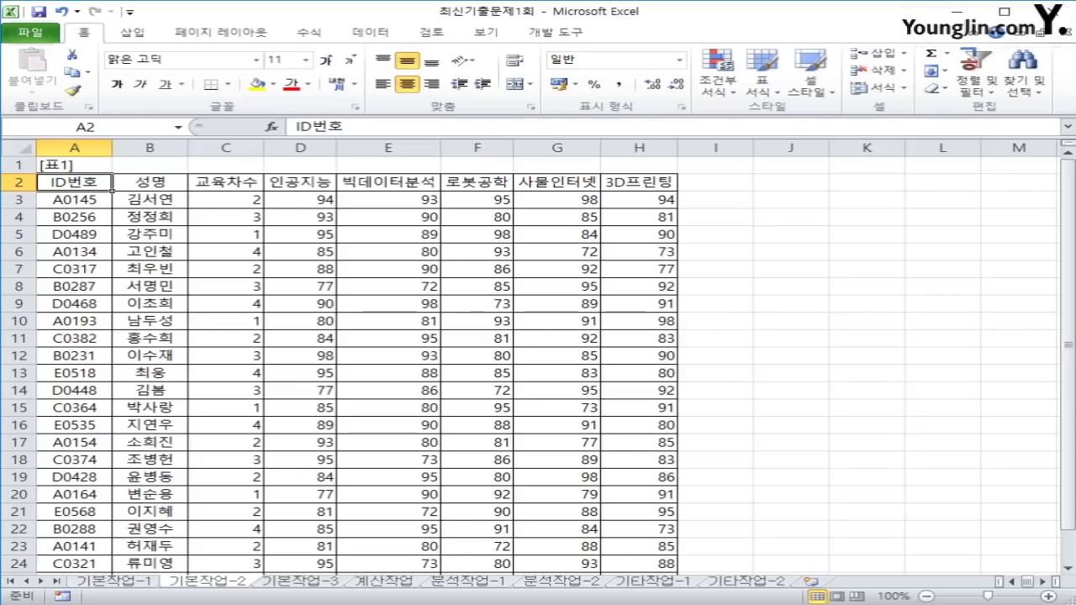
pyautogui.click(556, 182)
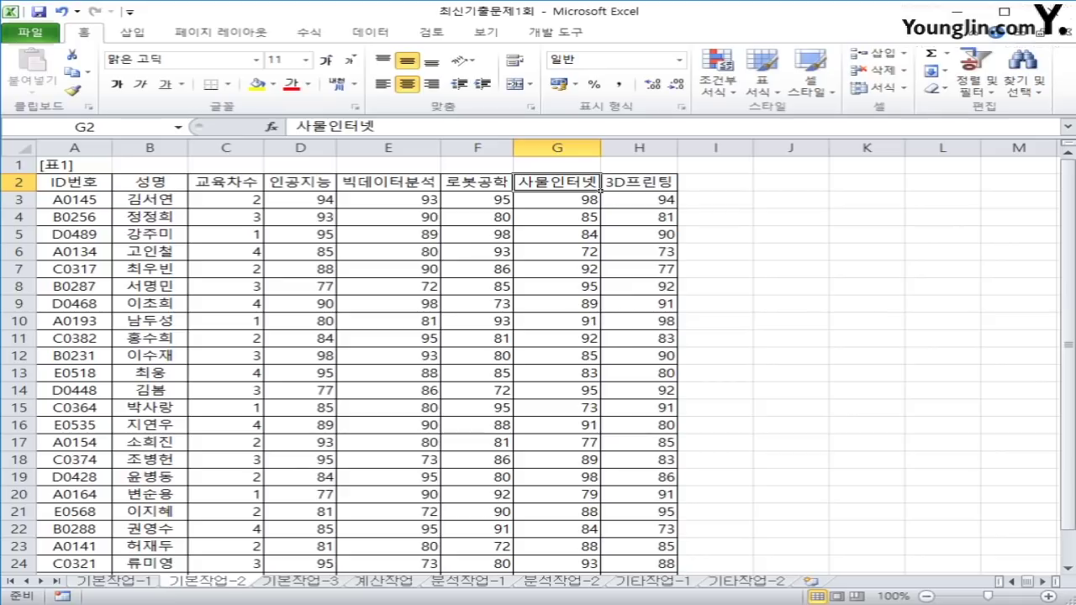
pyautogui.scroll(-3, 357, 362)
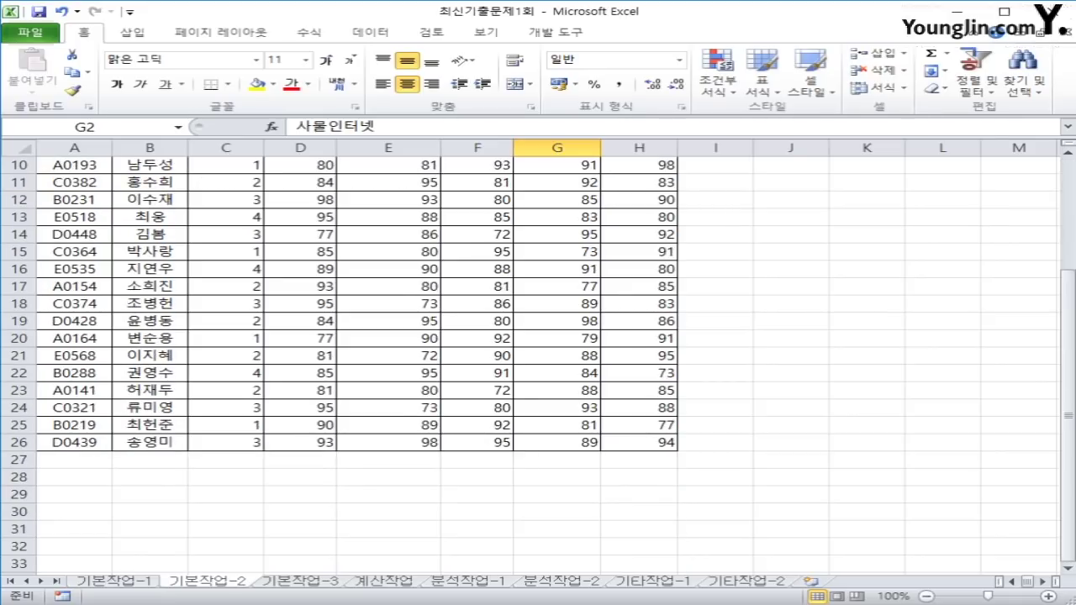
pyautogui.moveTo(74, 477); pyautogui.dragTo(74, 494)
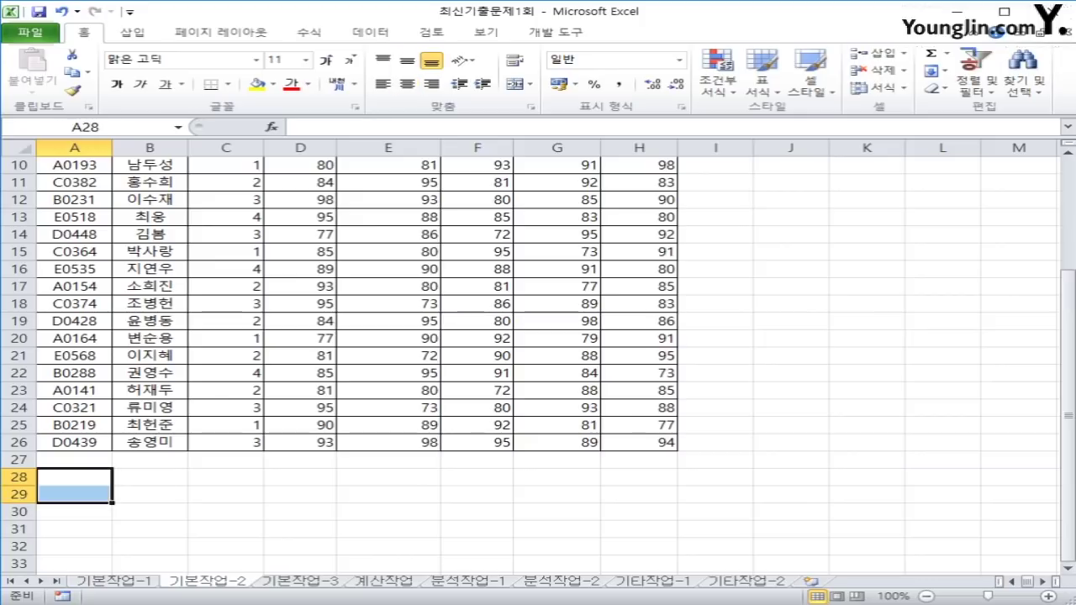
pyautogui.click(74, 477)
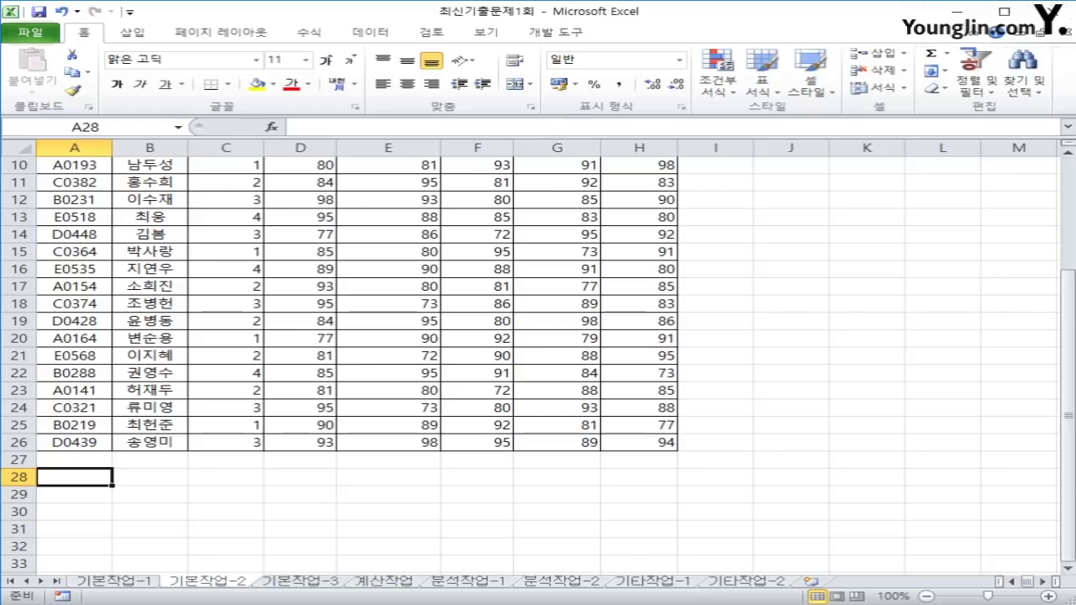
pyautogui.write('w')
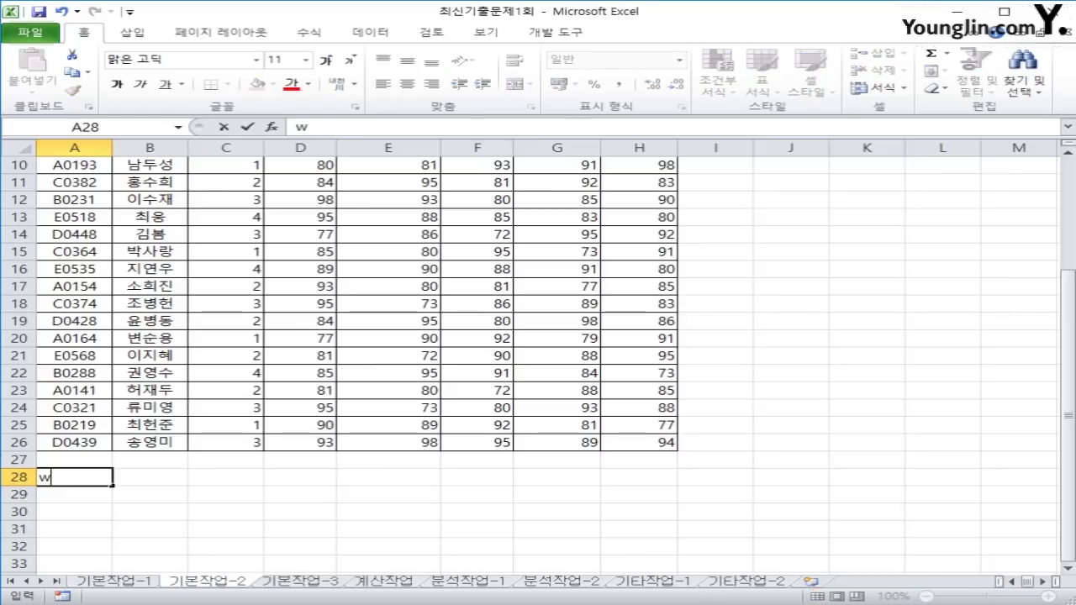
pyautogui.press('BackSpace')
pyautogui.write('조건')
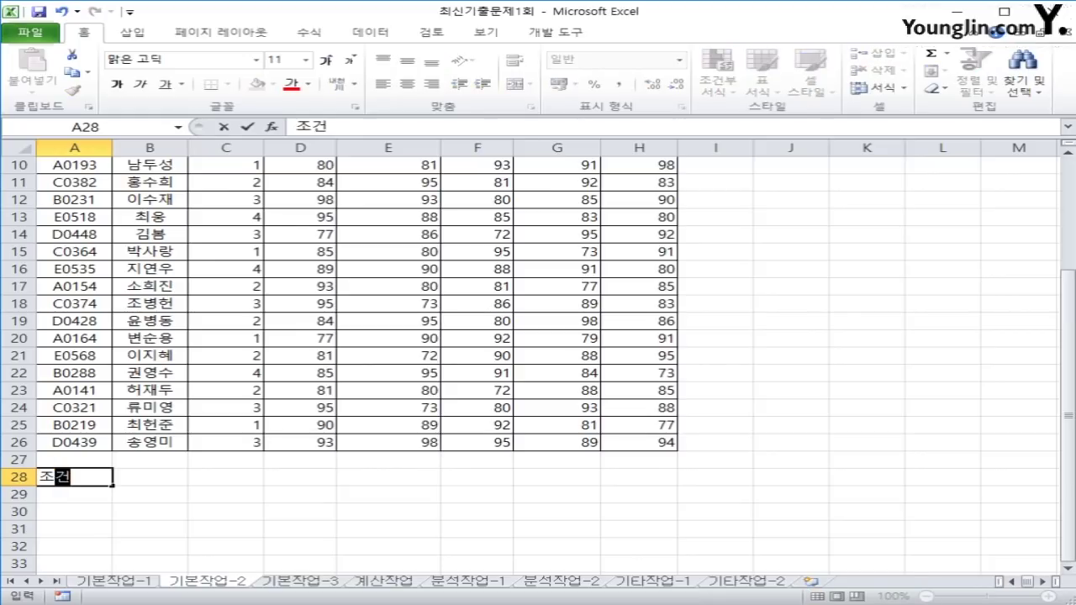
pyautogui.press('Return')
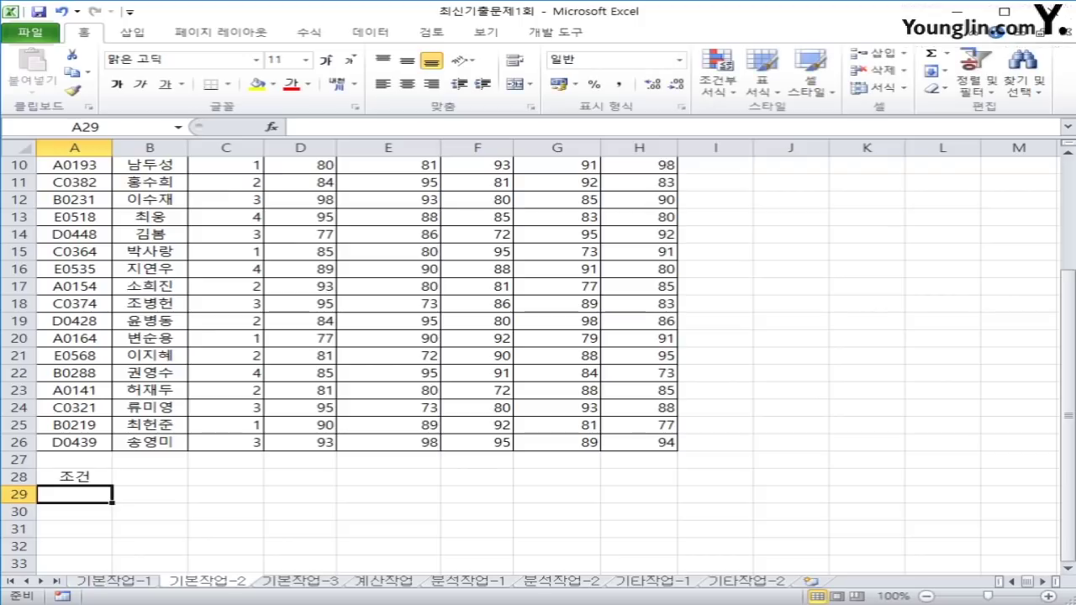
# Start an AND formula in A29 whose first condition is mid(A3,2,1)="0", testing the second character of ID번호.
pyautogui.write('=')
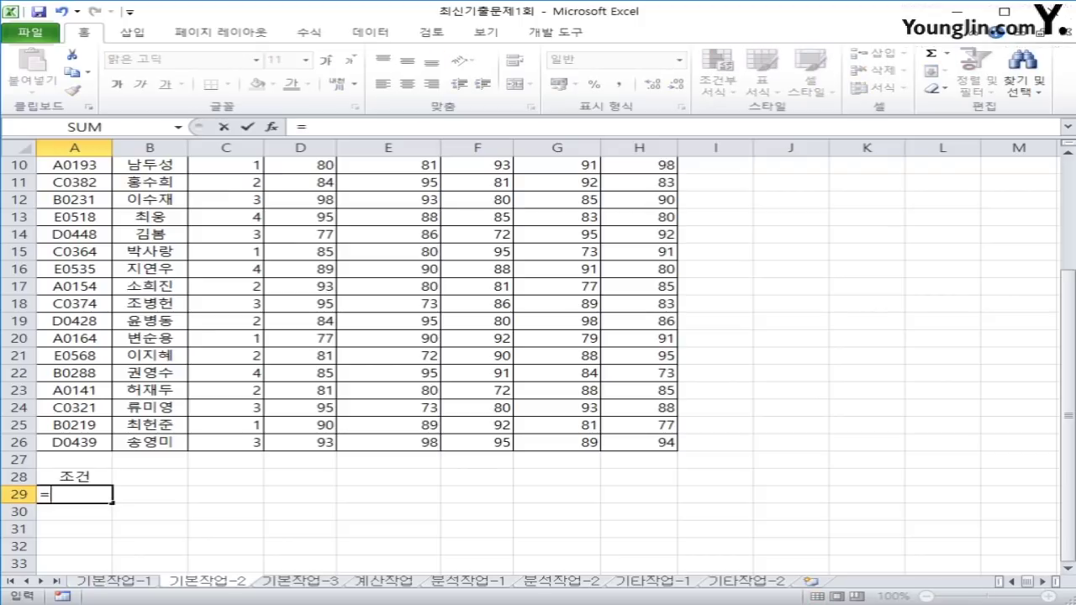
pyautogui.write('ㅁ')
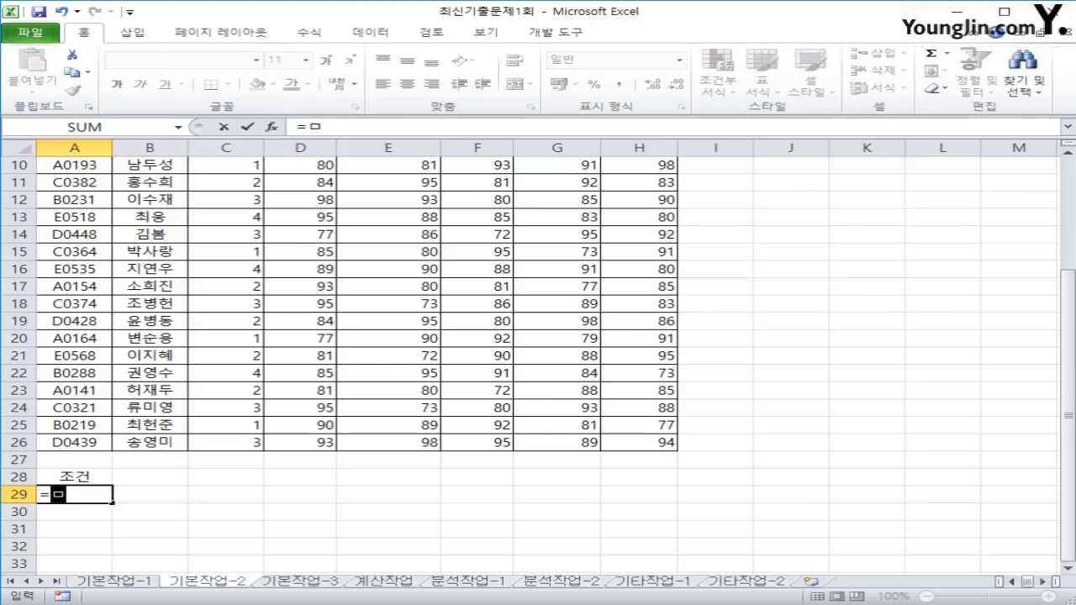
pyautogui.press('BackSpace')
pyautogui.write('and(')
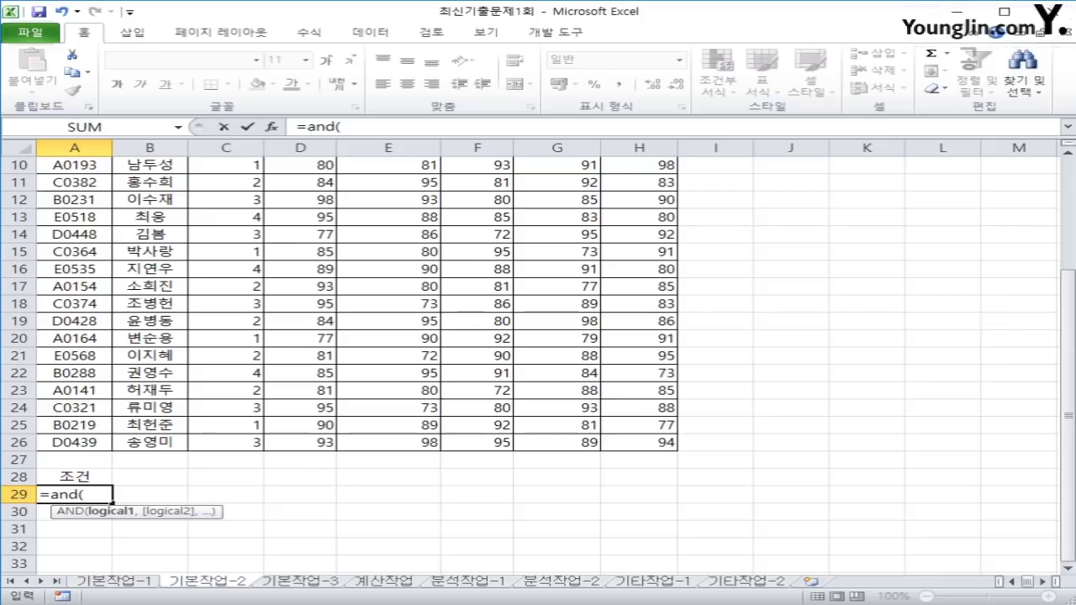
pyautogui.write('m')
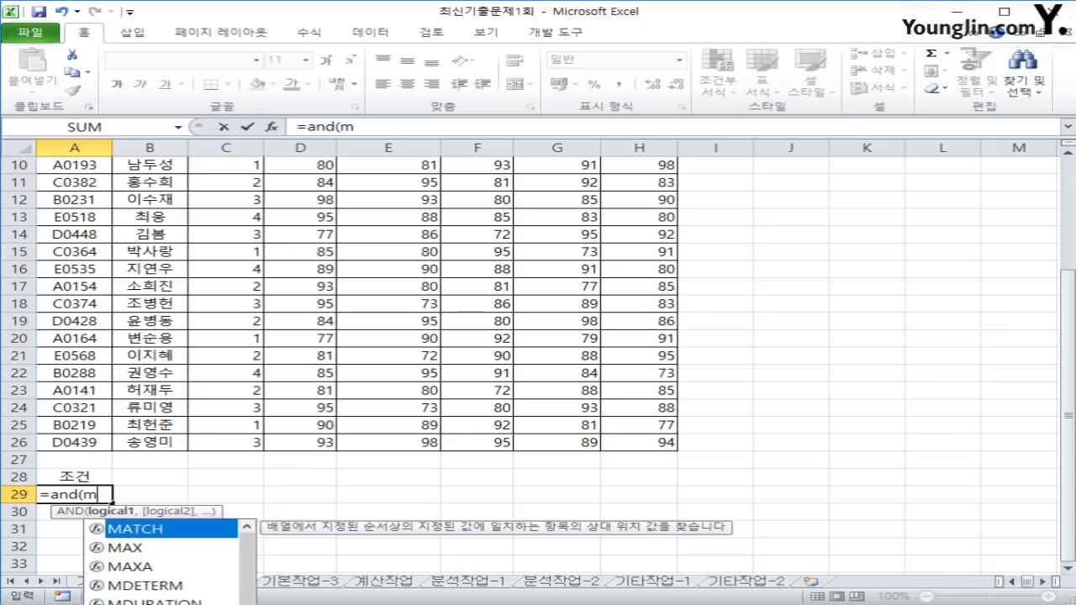
pyautogui.write('id(')
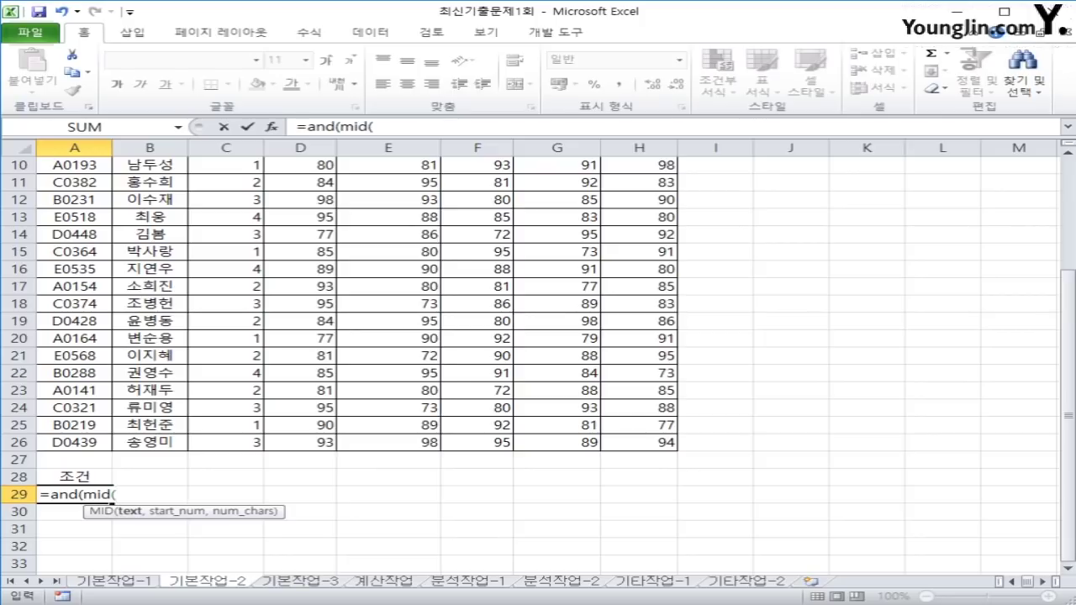
pyautogui.scroll(2, 538, 353)
pyautogui.scroll(1, 539, 354)
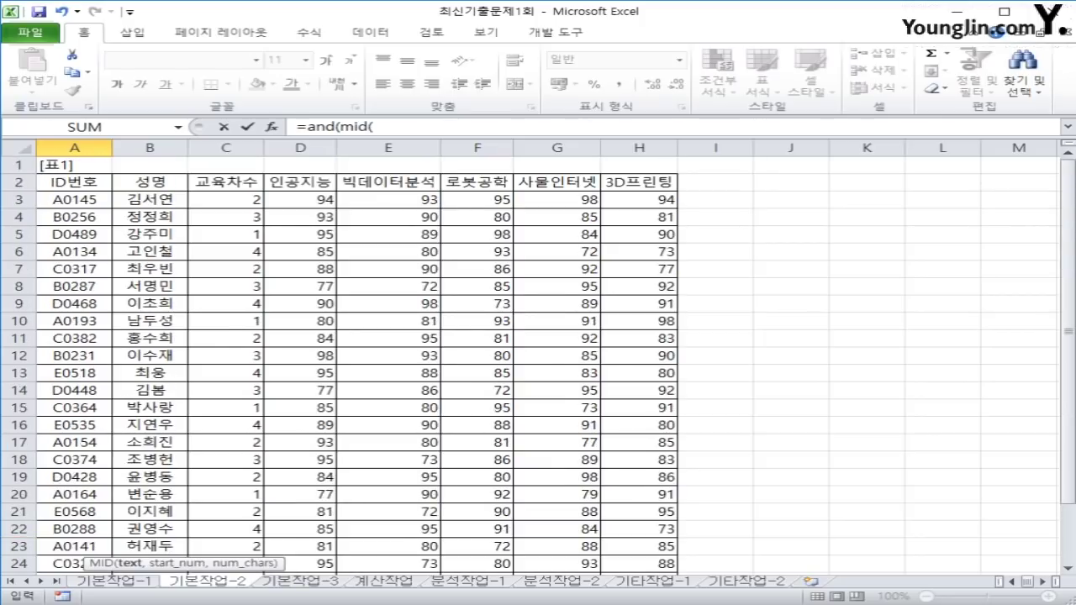
pyautogui.click(74, 199)
pyautogui.write(',')
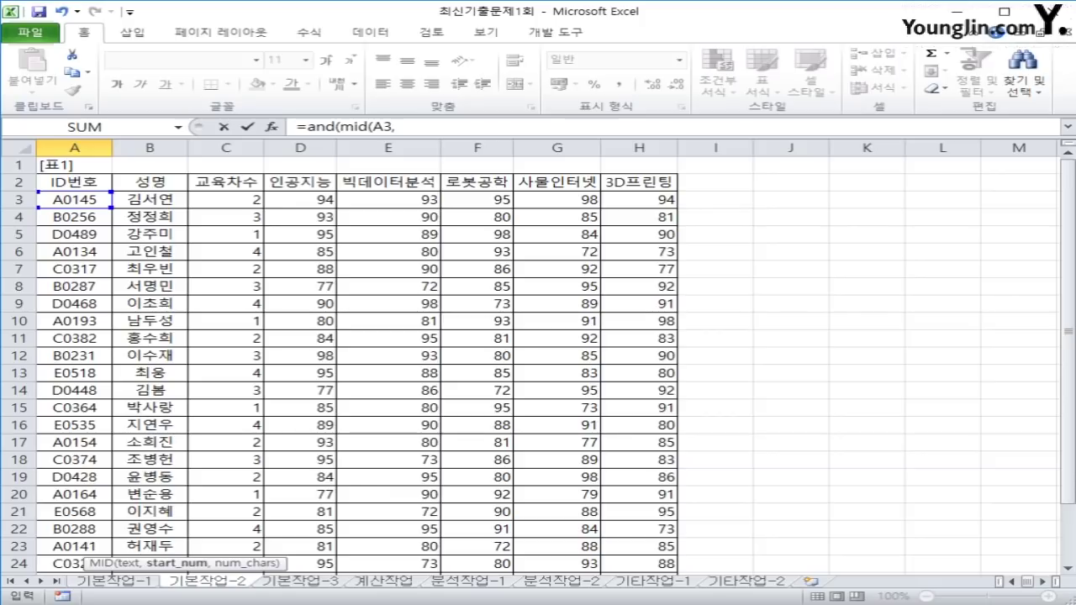
pyautogui.write('2,1')
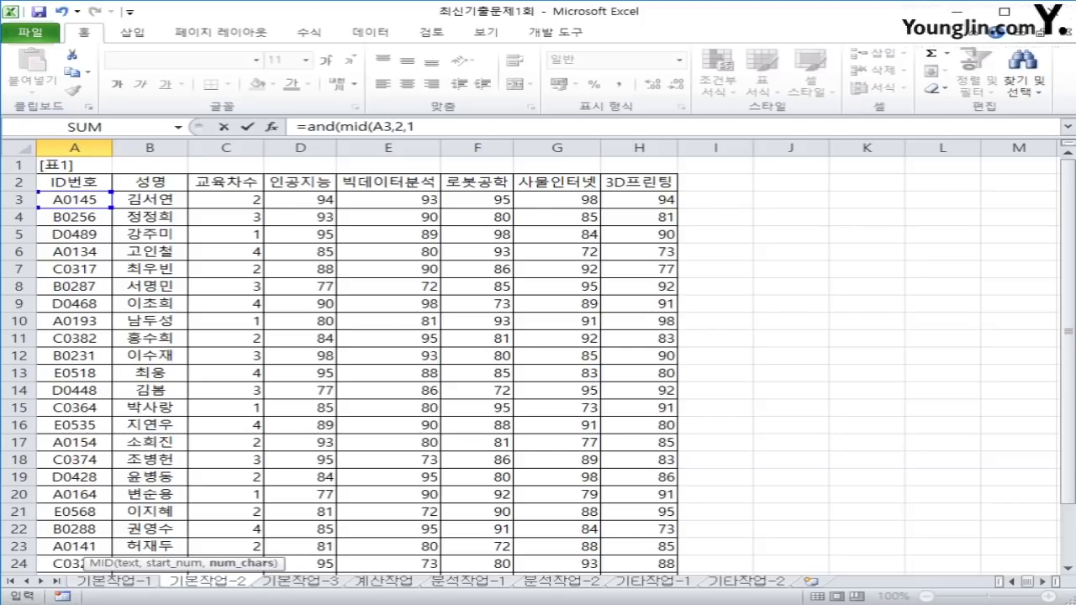
pyautogui.write(')')
pyautogui.scroll(-2, 538, 353)
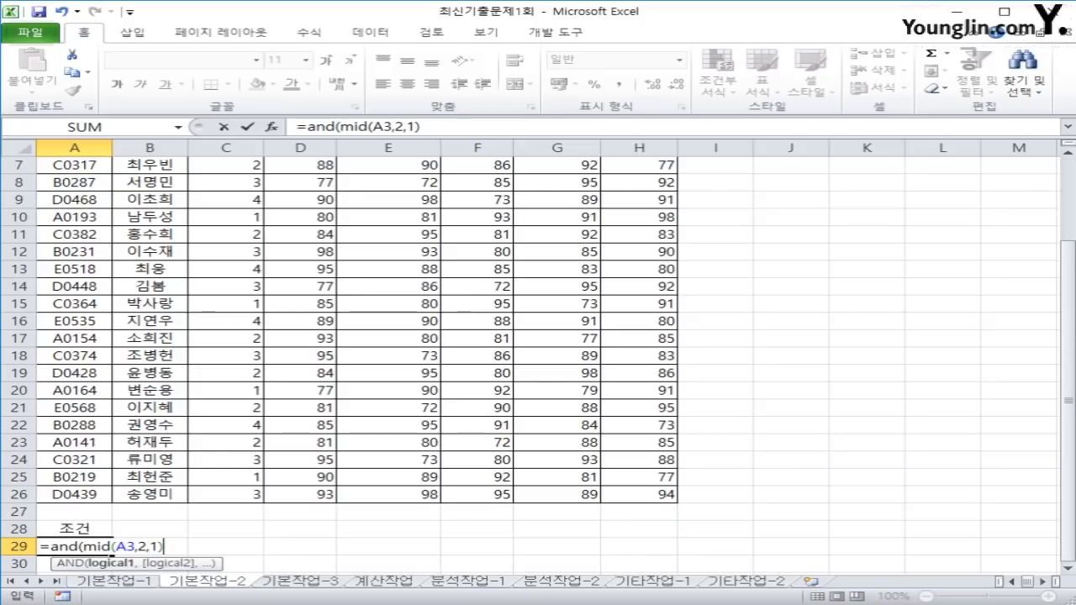
pyautogui.write('="0')
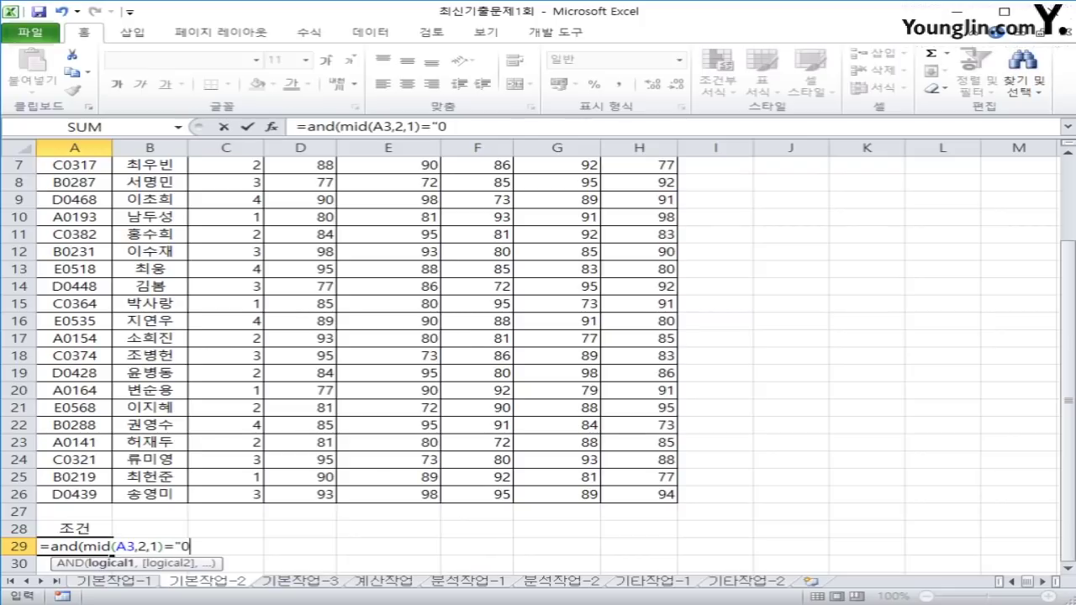
pyautogui.write('",')
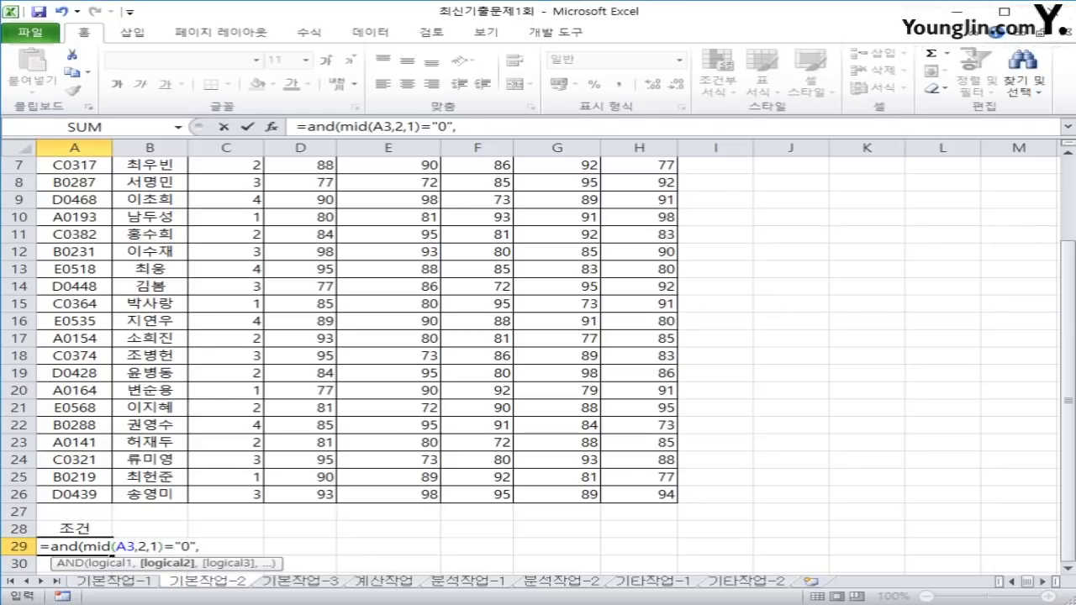
# Add small($G$3:$G$26,5) on the 사물인터넷 scores as the start of the second AND condition in A29.
pyautogui.write('smal')
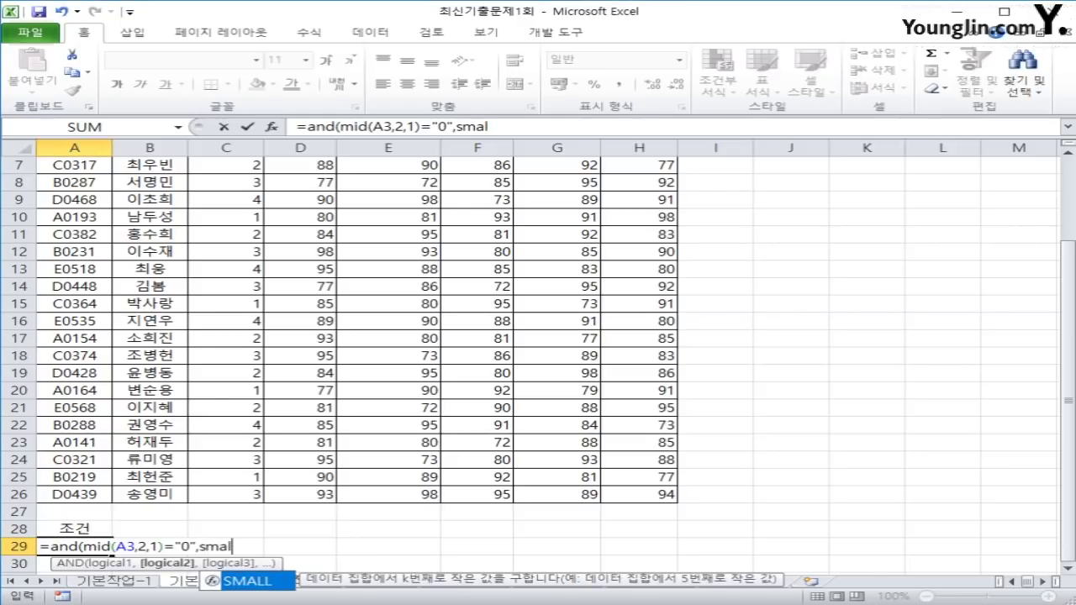
pyautogui.write('l(')
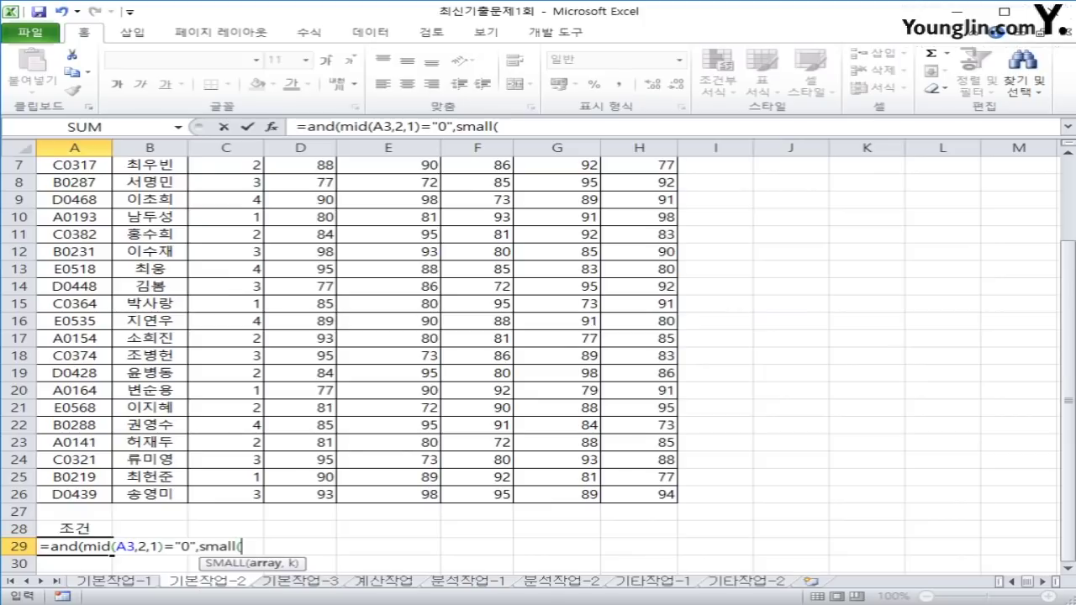
pyautogui.scroll(2, 538, 336)
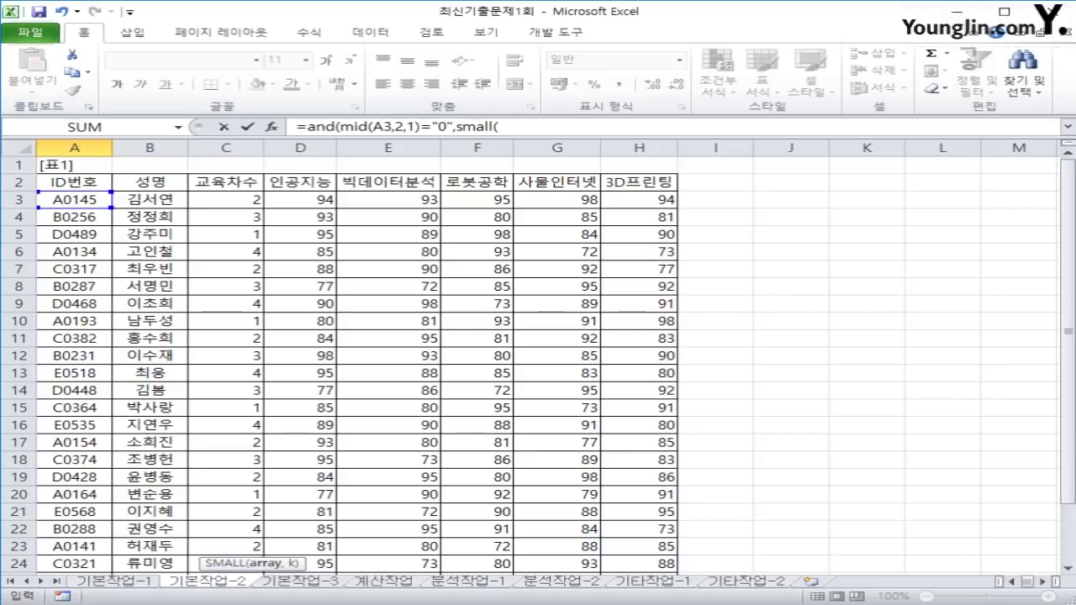
pyautogui.moveTo(557, 200); pyautogui.dragTo(599, 555)
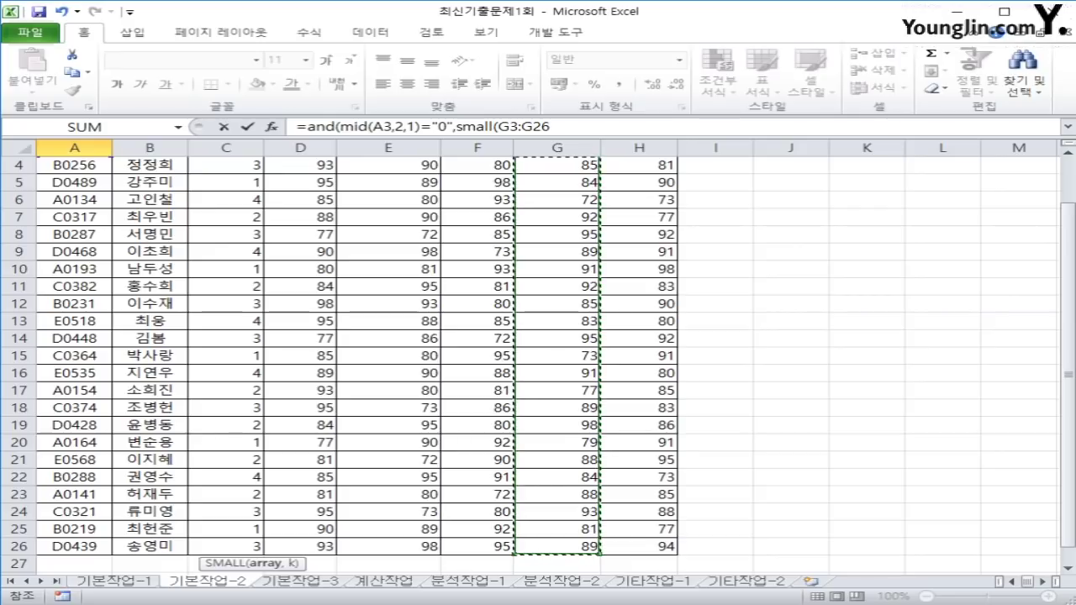
pyautogui.press('F4')
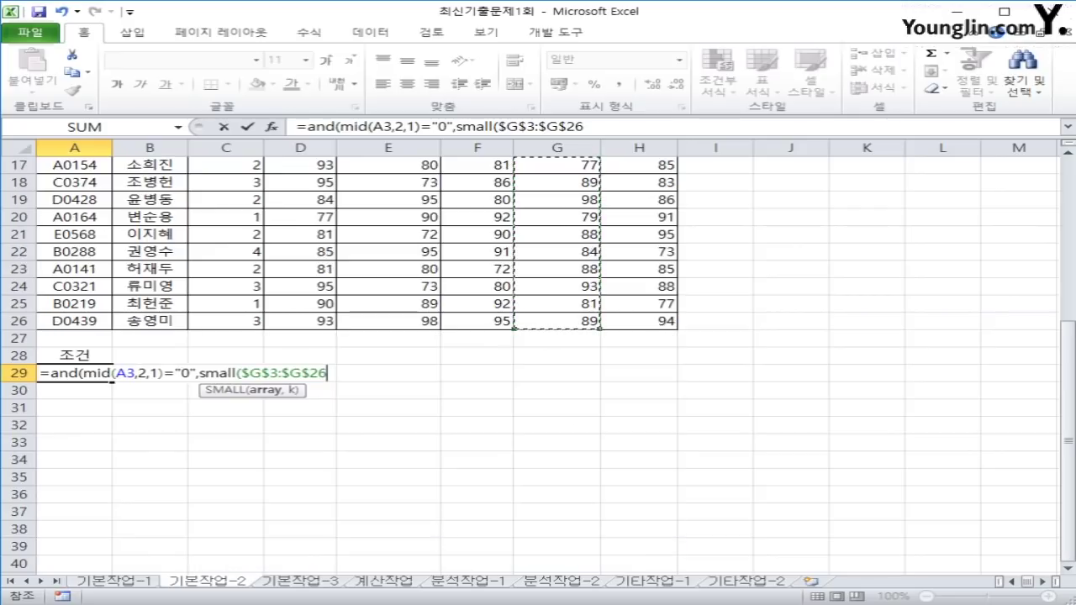
pyautogui.write(',')
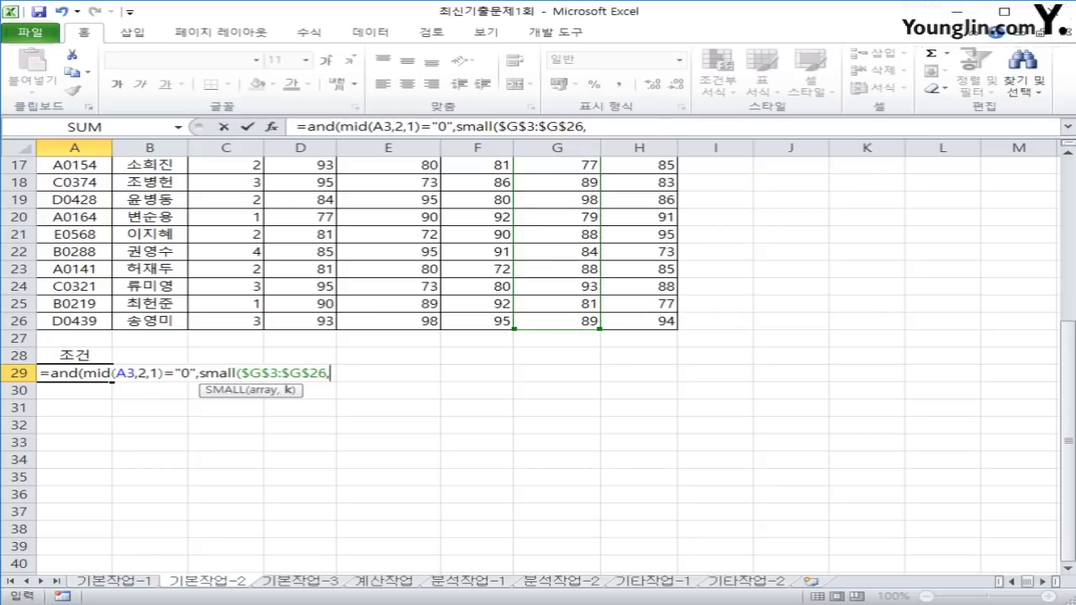
pyautogui.write('5)')
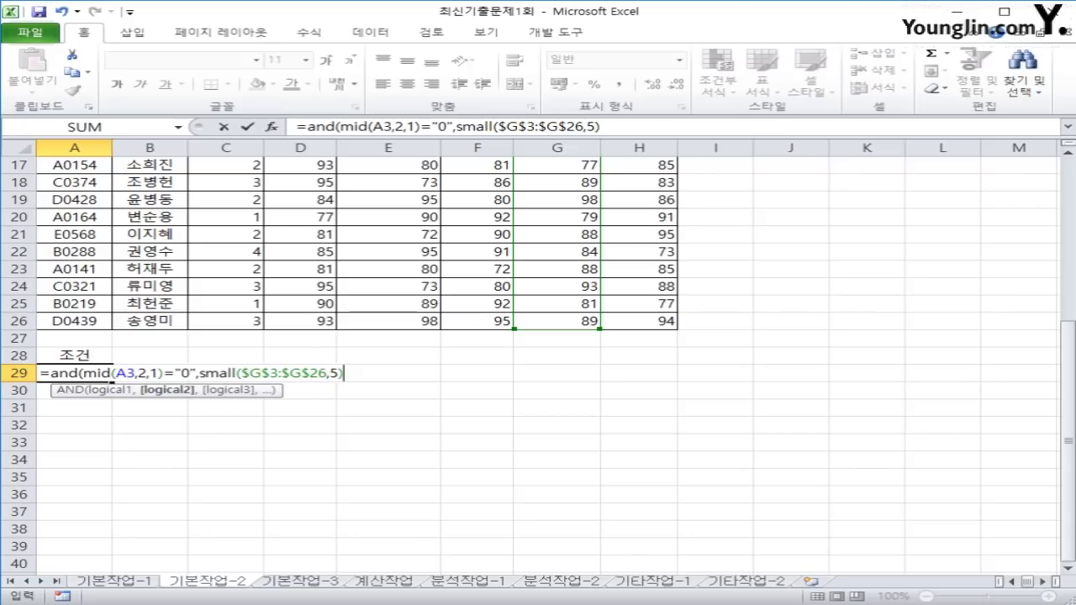
pyautogui.write('>=')
pyautogui.scroll(5, 538, 362)
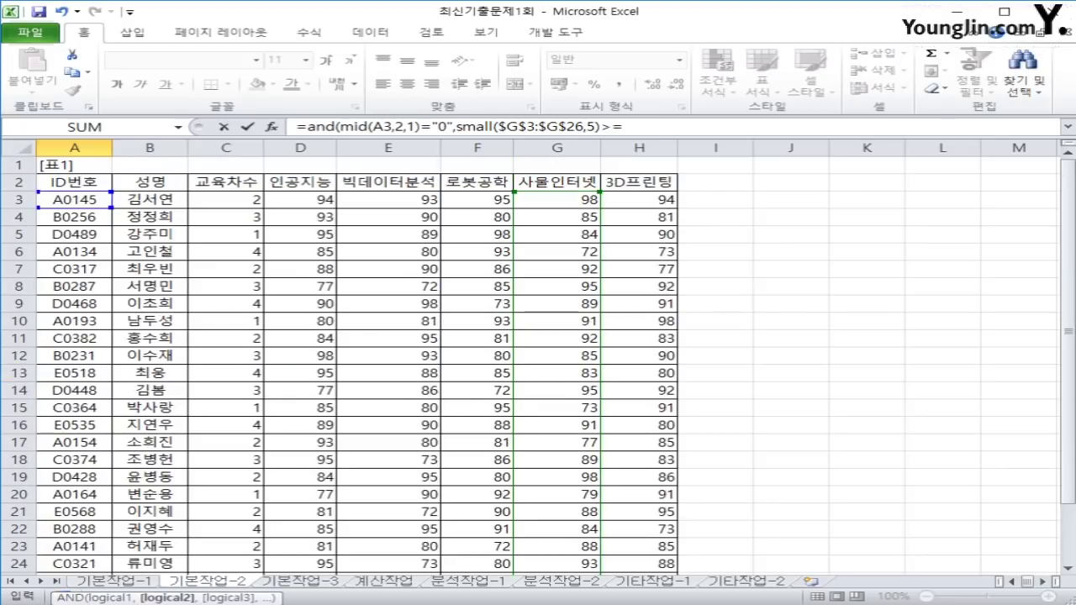
pyautogui.click(557, 200)
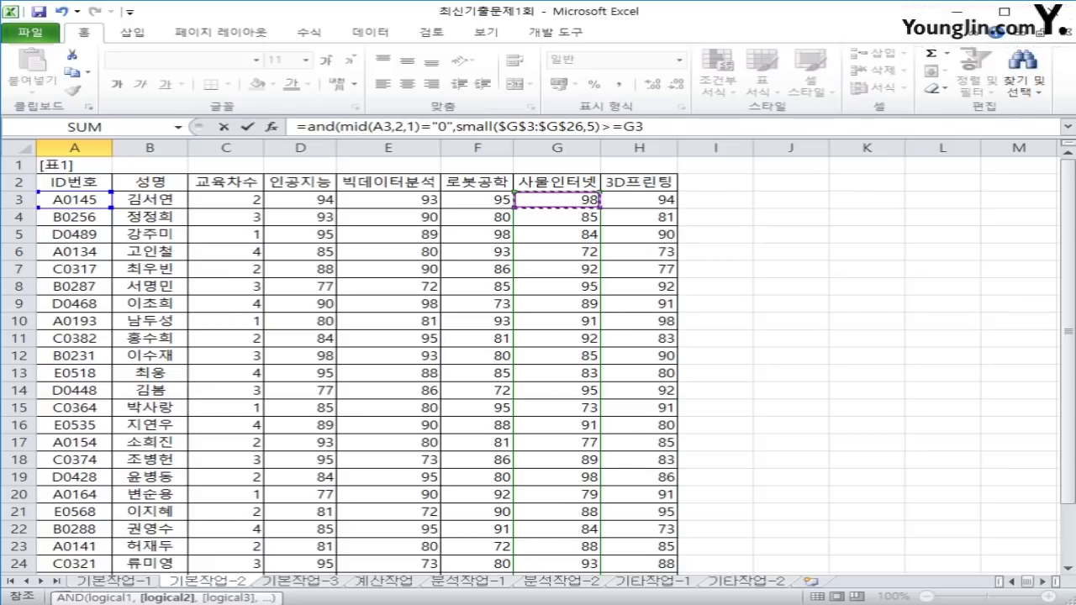
pyautogui.write(')')
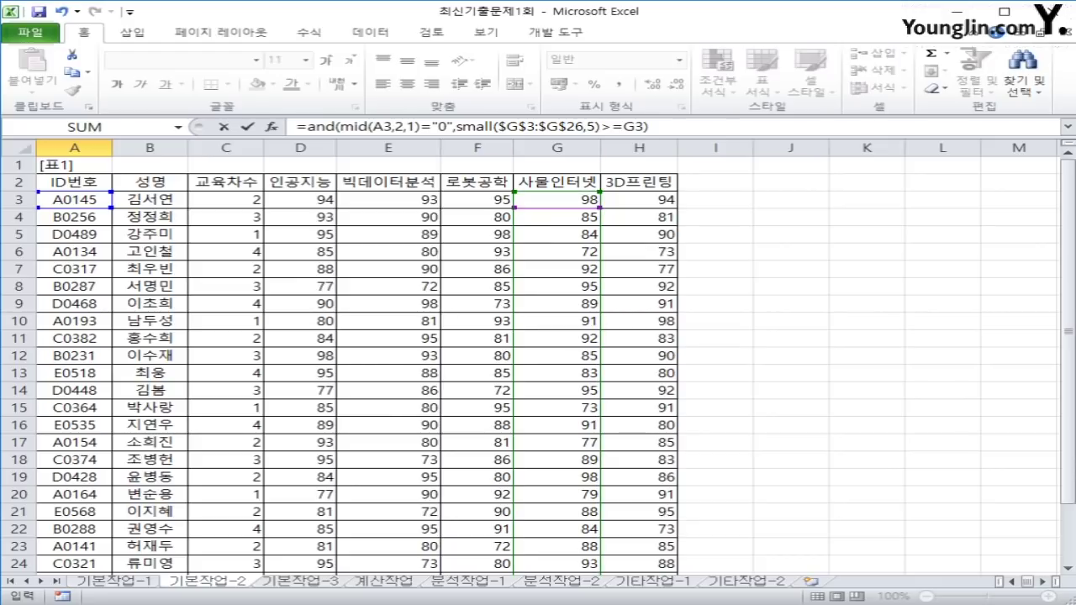
pyautogui.moveTo(593, 127); pyautogui.dragTo(649, 126)
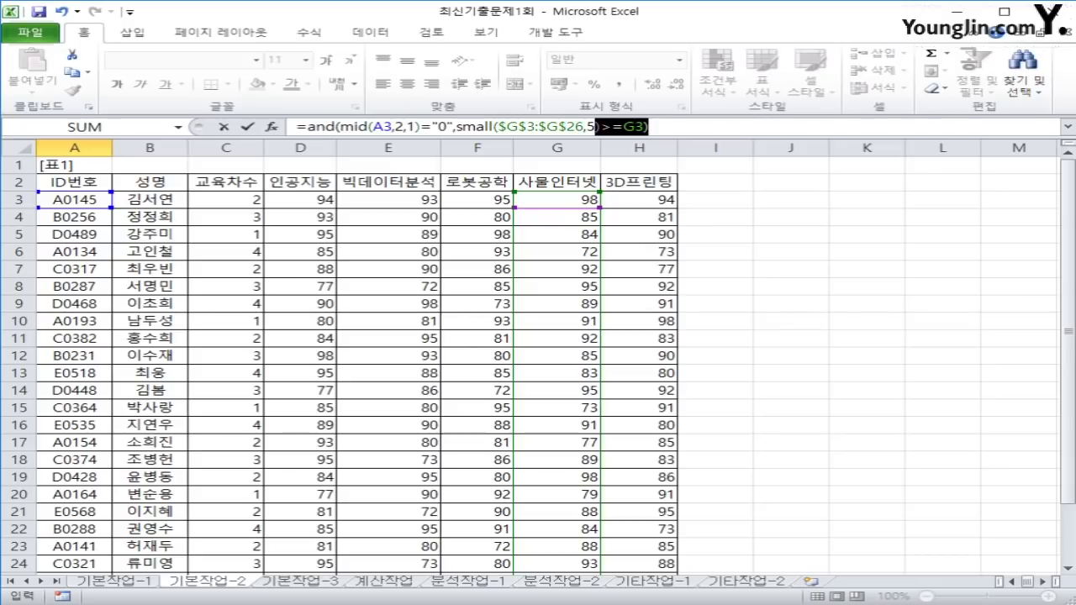
pyautogui.press('Delete')
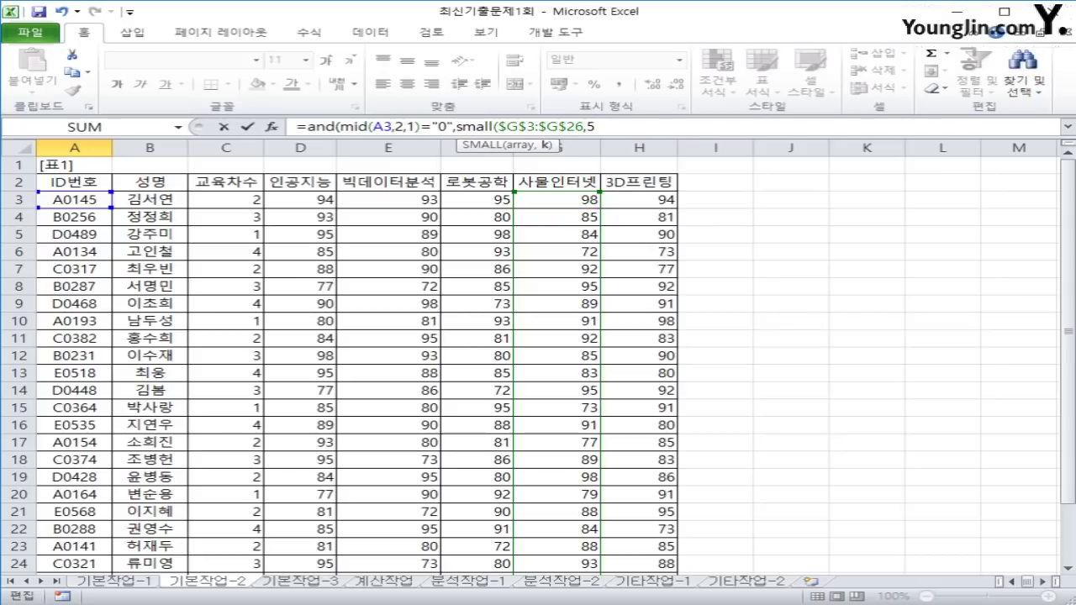
# Complete the second condition as G3<=small($G$3:$G$26,5) by putting the comparison before SMALL, and enter the AND formula in A29.
pyautogui.click(455, 126)
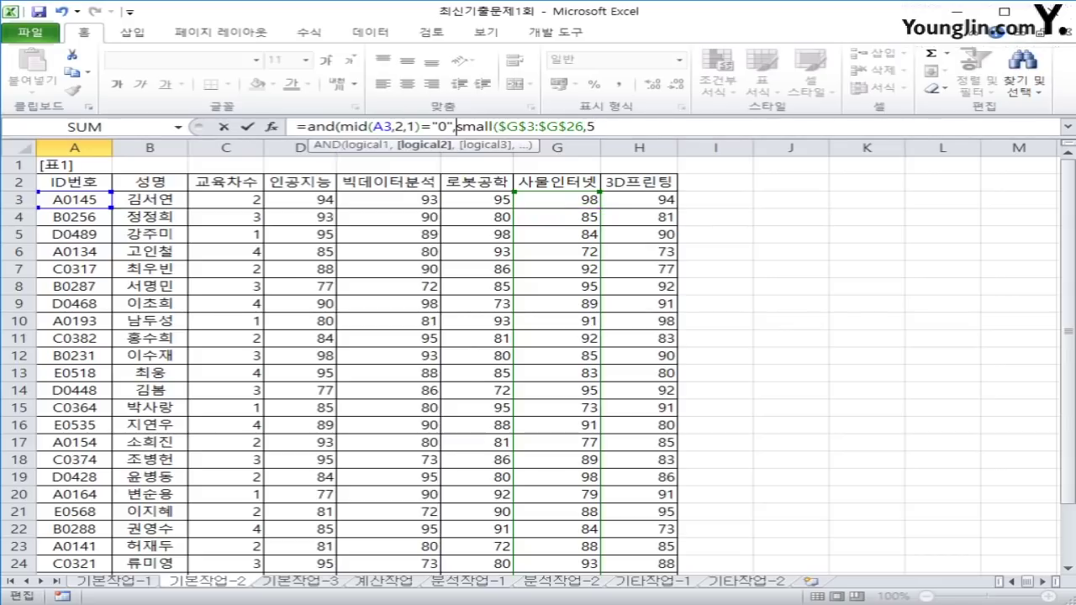
pyautogui.click(557, 199)
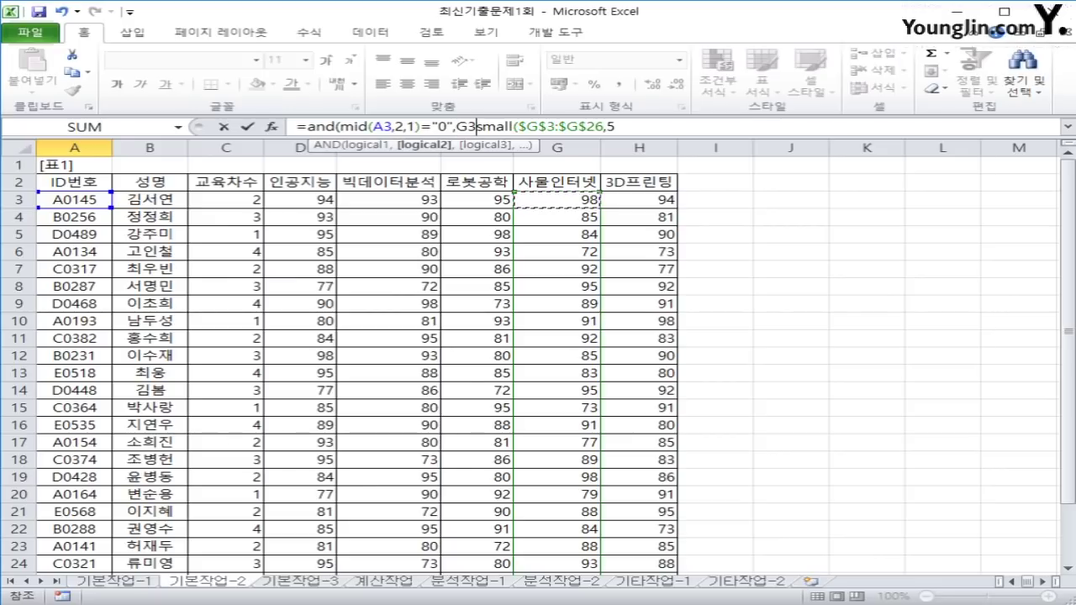
pyautogui.write('<=')
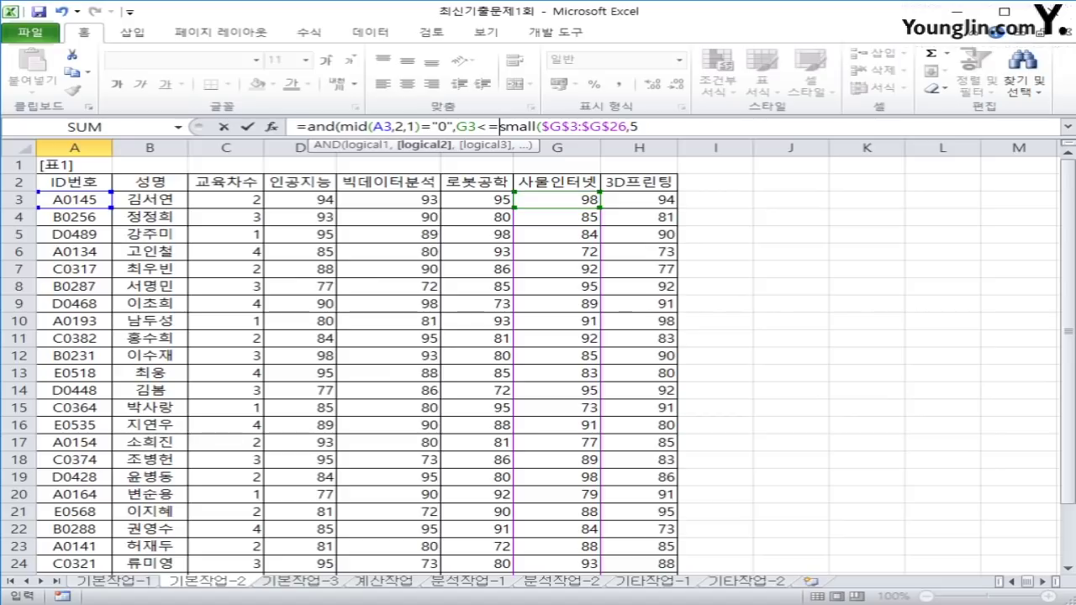
pyautogui.click(639, 126)
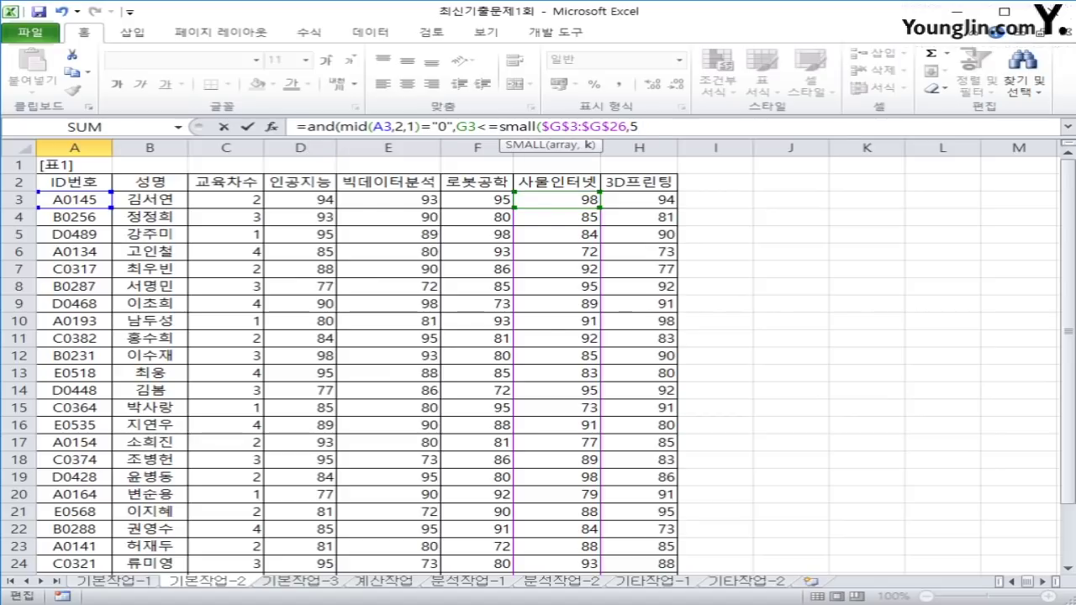
pyautogui.write(')')
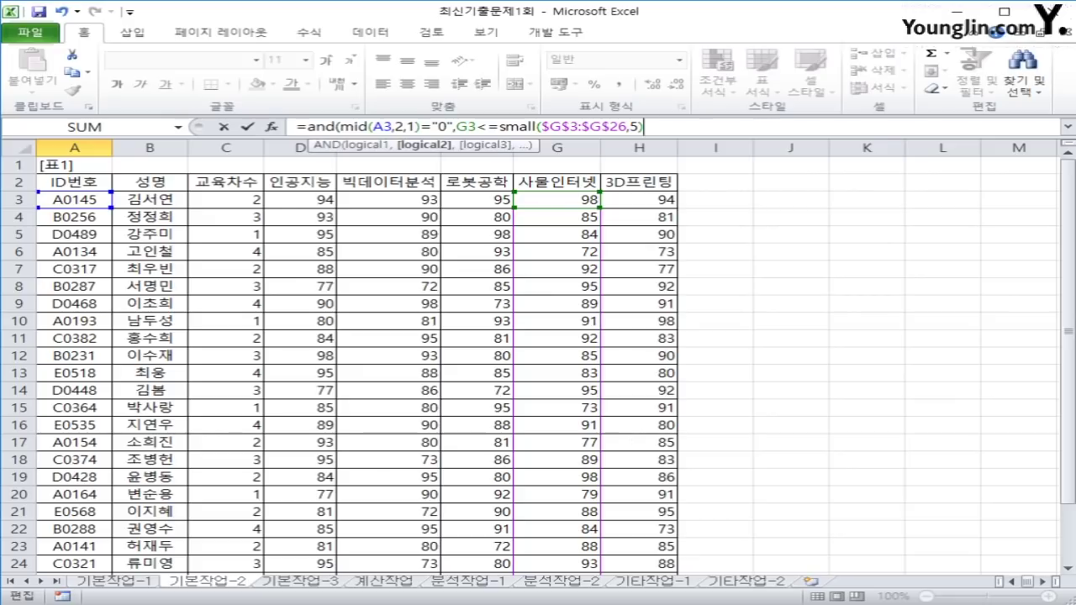
pyautogui.write(')')
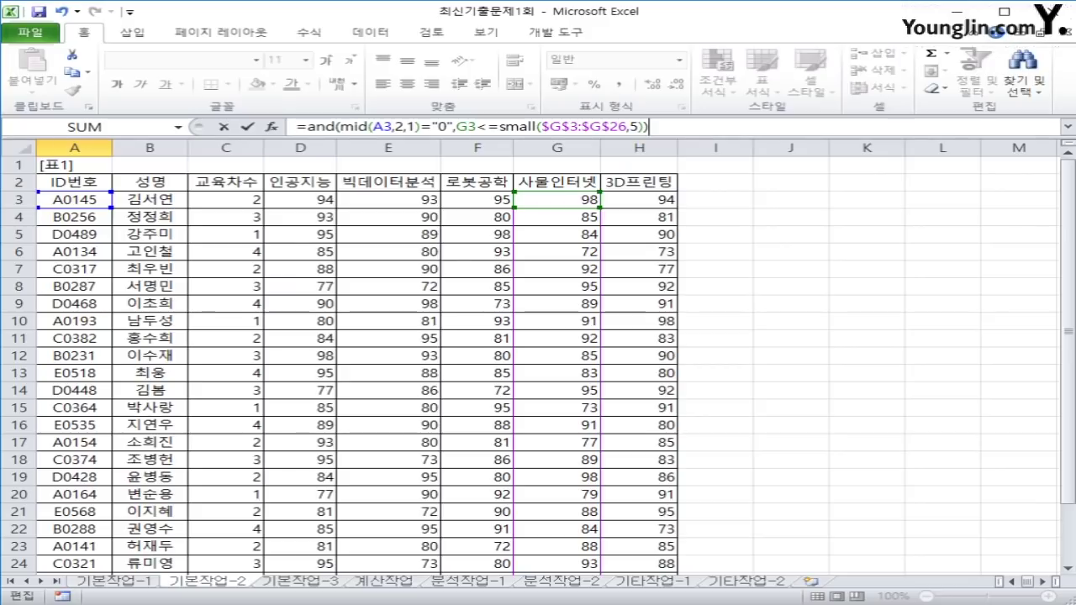
pyautogui.press('Return')
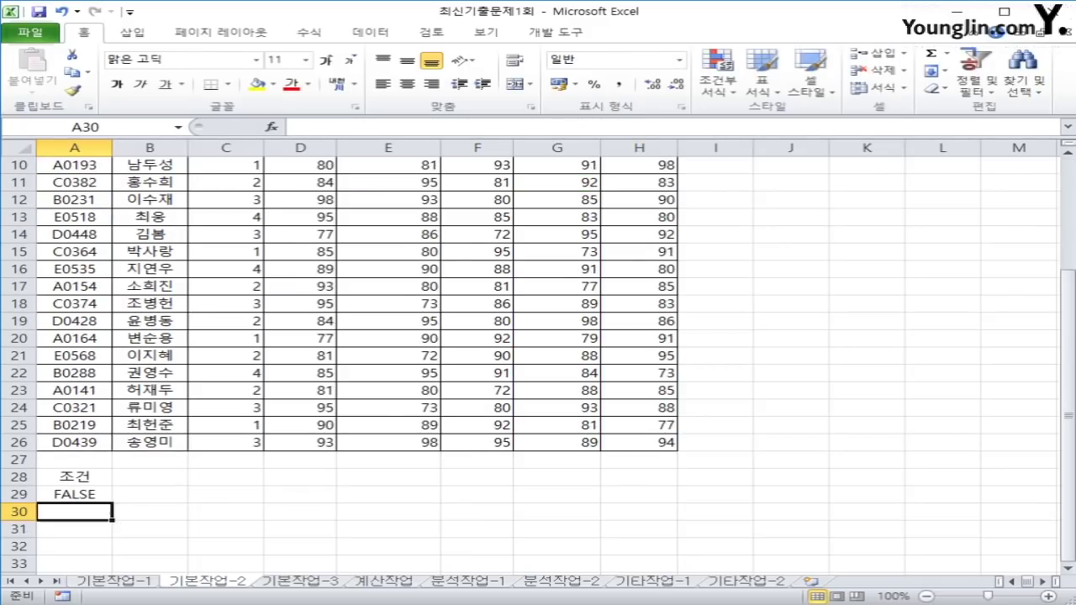
pyautogui.click(75, 494)
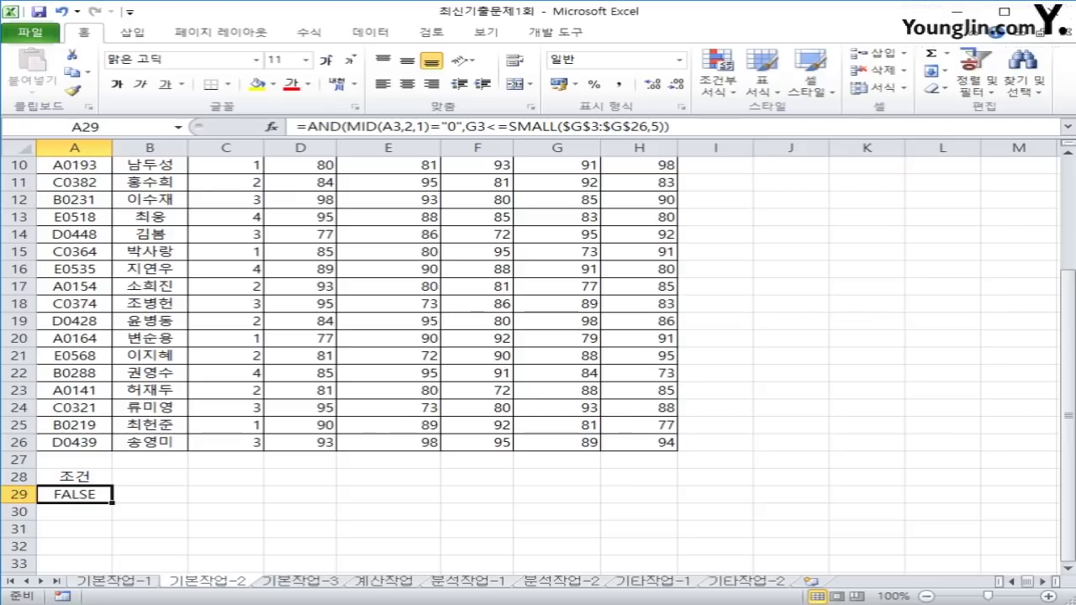
pyautogui.scroll(3, 353, 361)
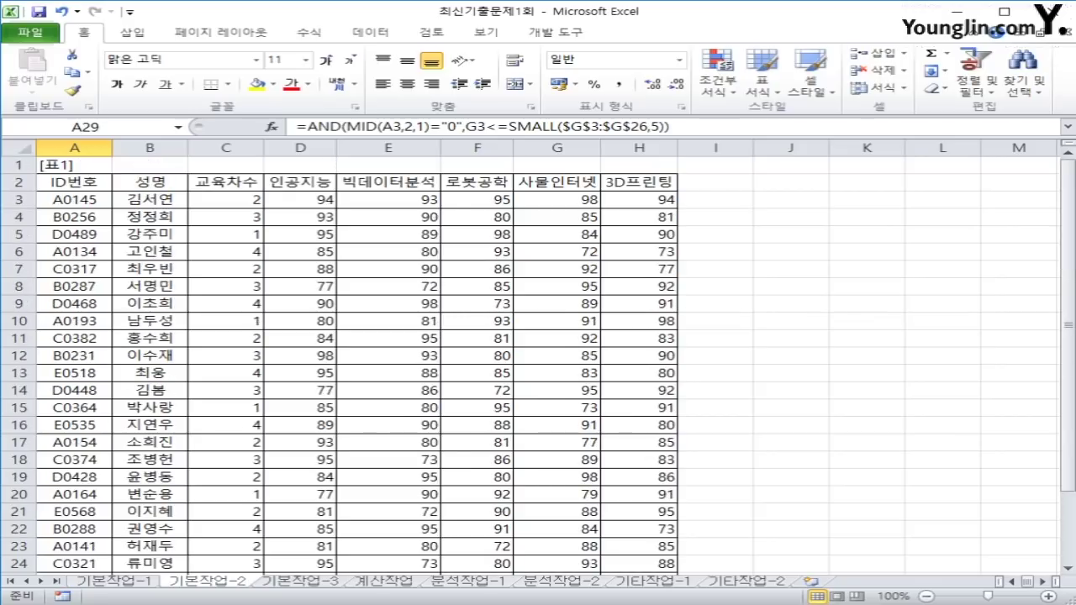
pyautogui.scroll(-4, 353, 362)
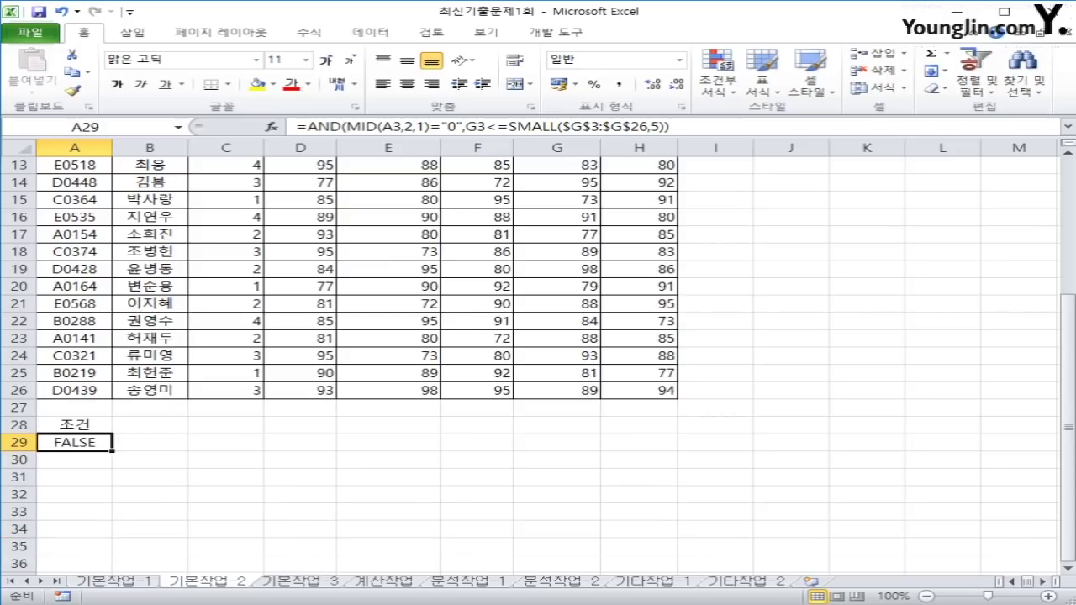
pyautogui.click(74, 477)
pyautogui.moveTo(74, 477); pyautogui.dragTo(301, 477)
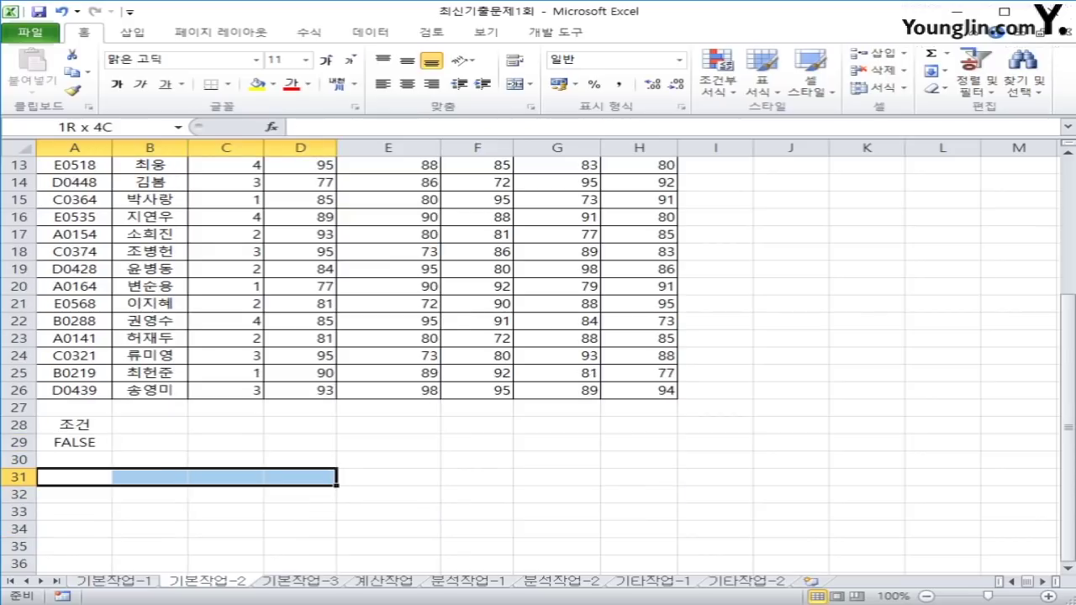
# Start an advanced filter (고급 필터) on the data table A2:H26, with results copied to another location (다른 장소에 복사).
pyautogui.scroll(4, 353, 361)
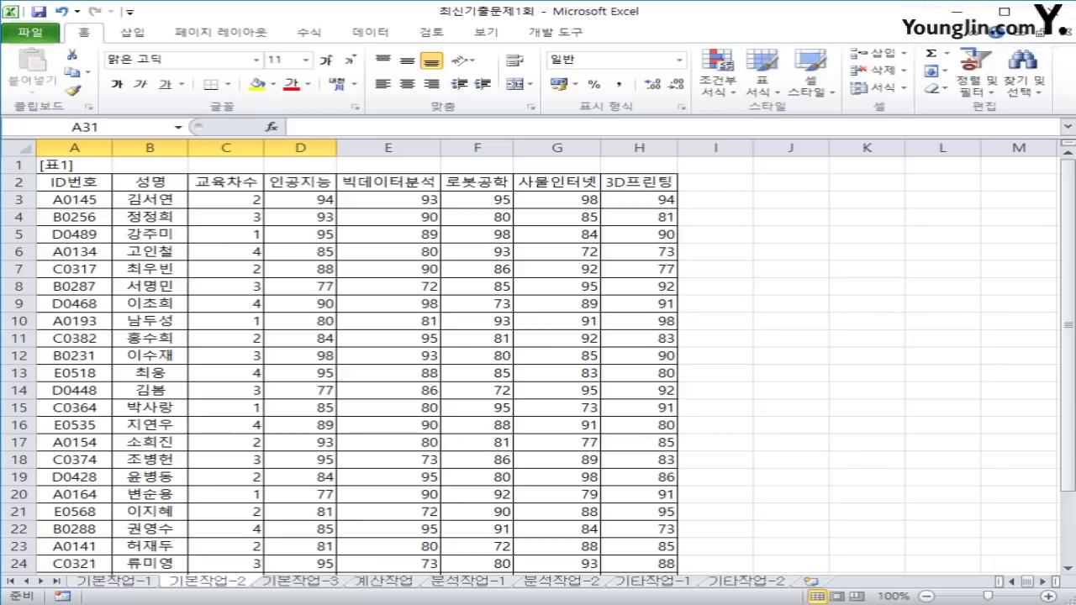
pyautogui.moveTo(74, 181); pyautogui.dragTo(678, 536)
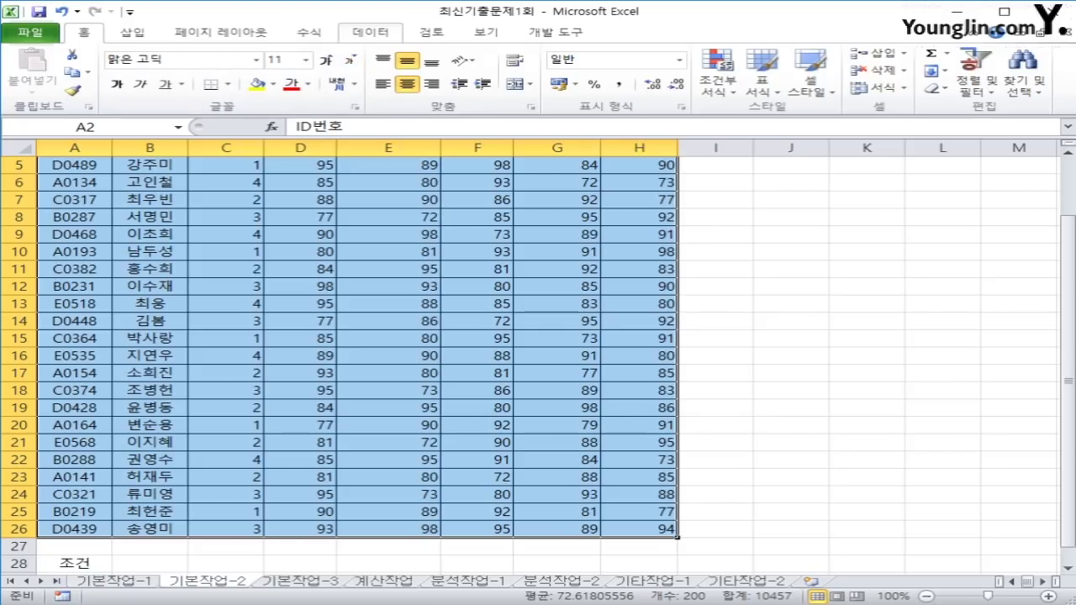
pyautogui.click(370, 32)
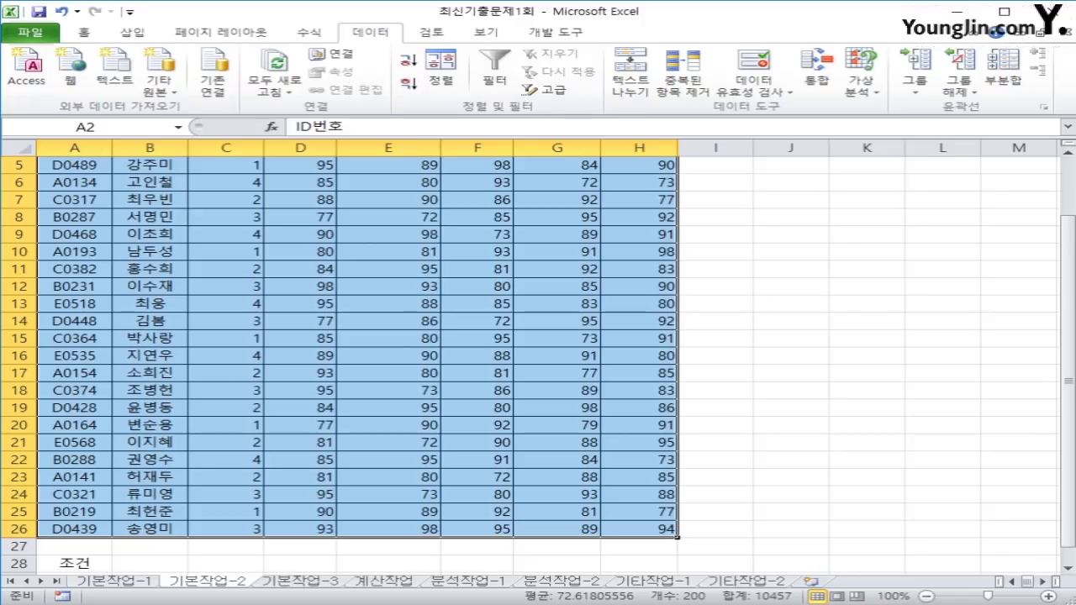
pyautogui.click(546, 89)
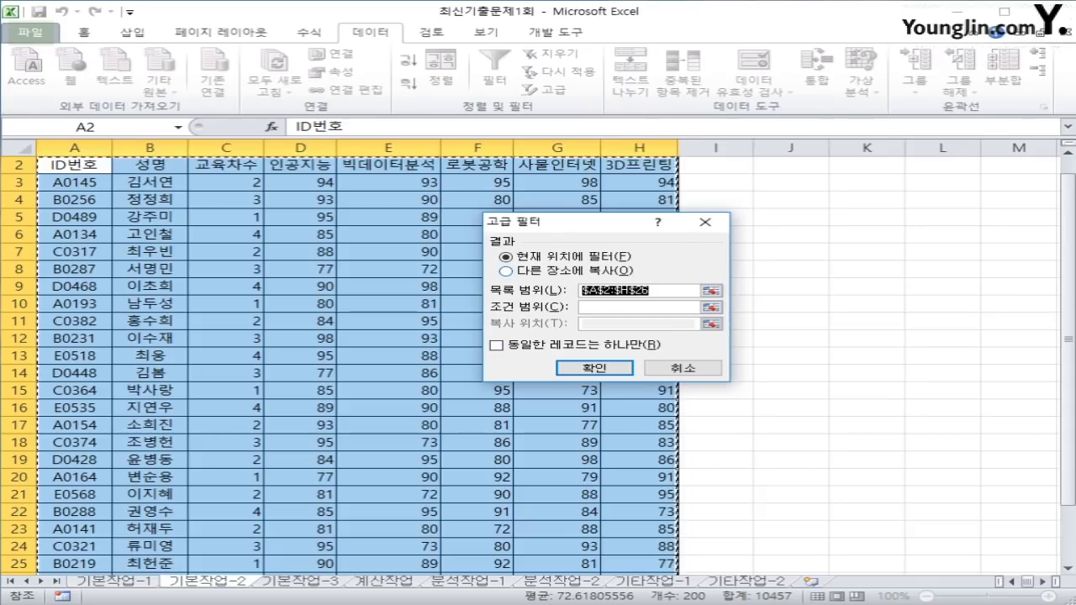
pyautogui.click(506, 271)
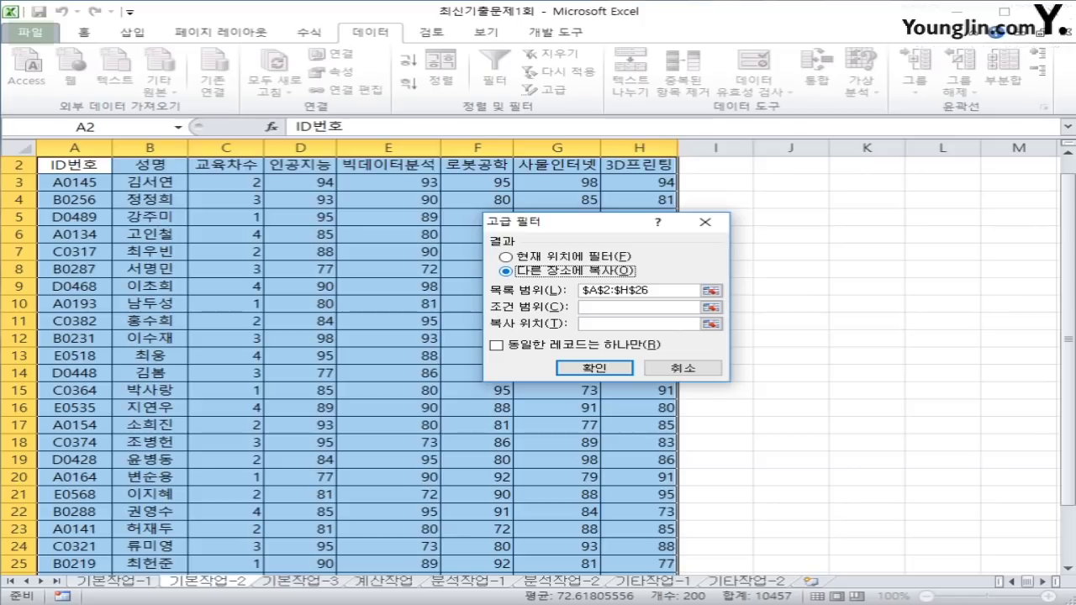
# Set the criteria range (조건 범위) to A28:A29 and the copy destination (복사 위치) to A31, and run the filter.
pyautogui.click(639, 307)
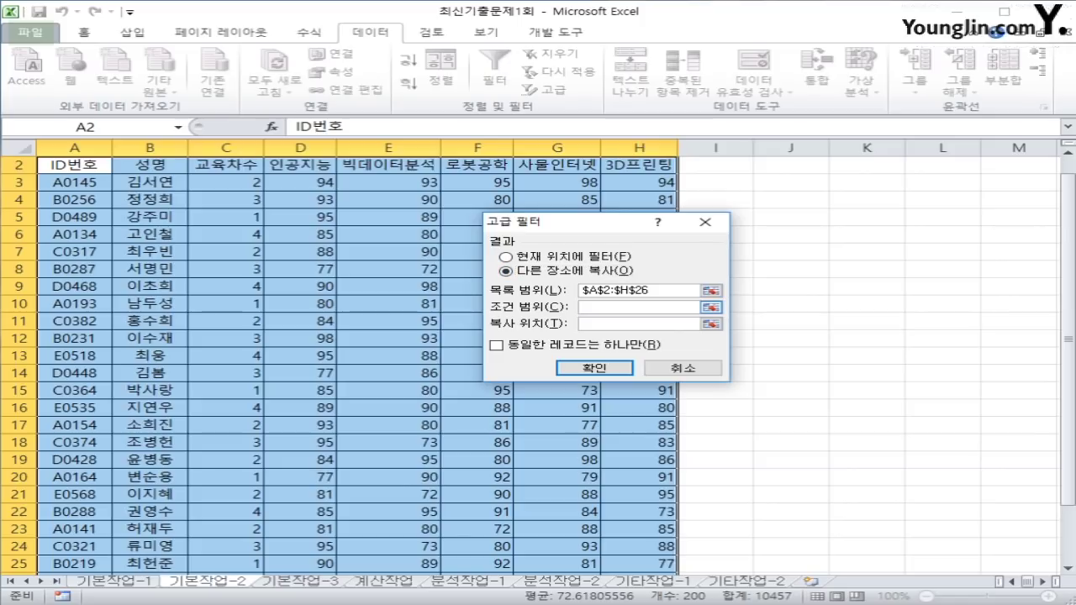
pyautogui.scroll(-3, 337, 336)
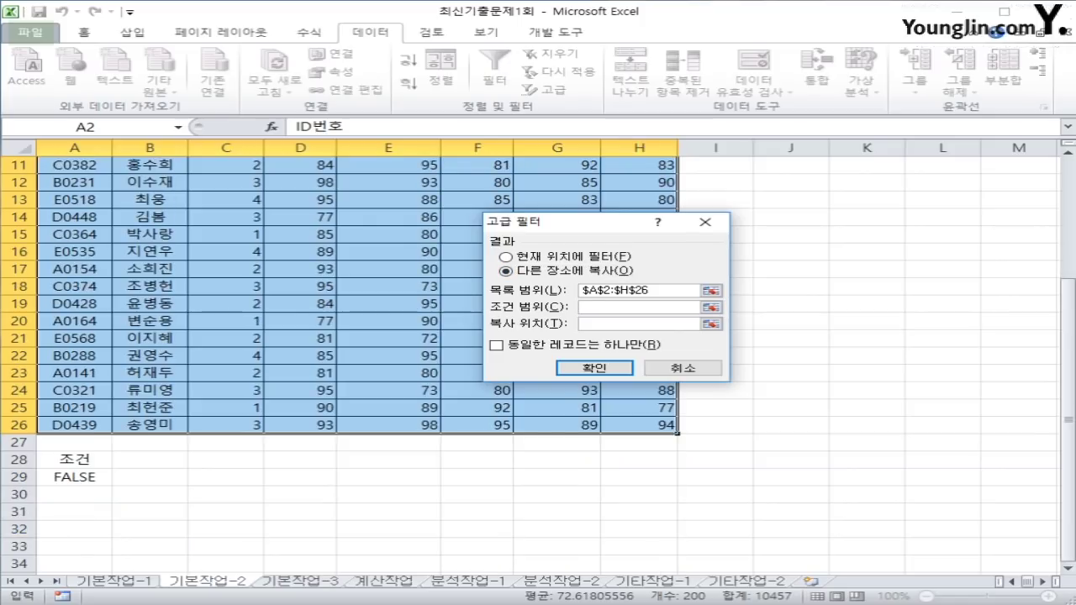
pyautogui.moveTo(74, 459); pyautogui.dragTo(93, 480)
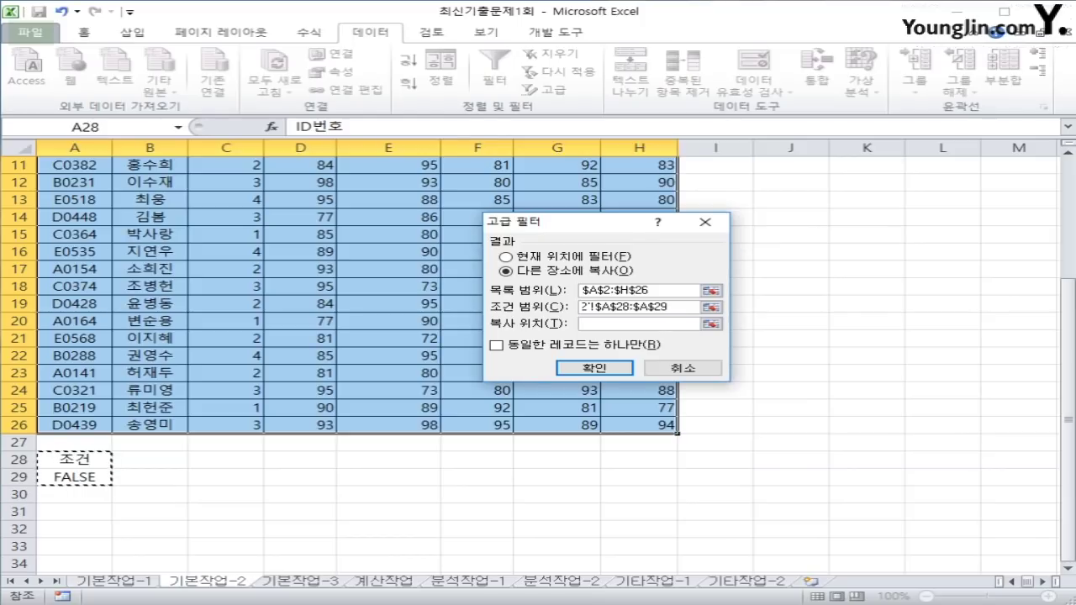
pyautogui.click(639, 324)
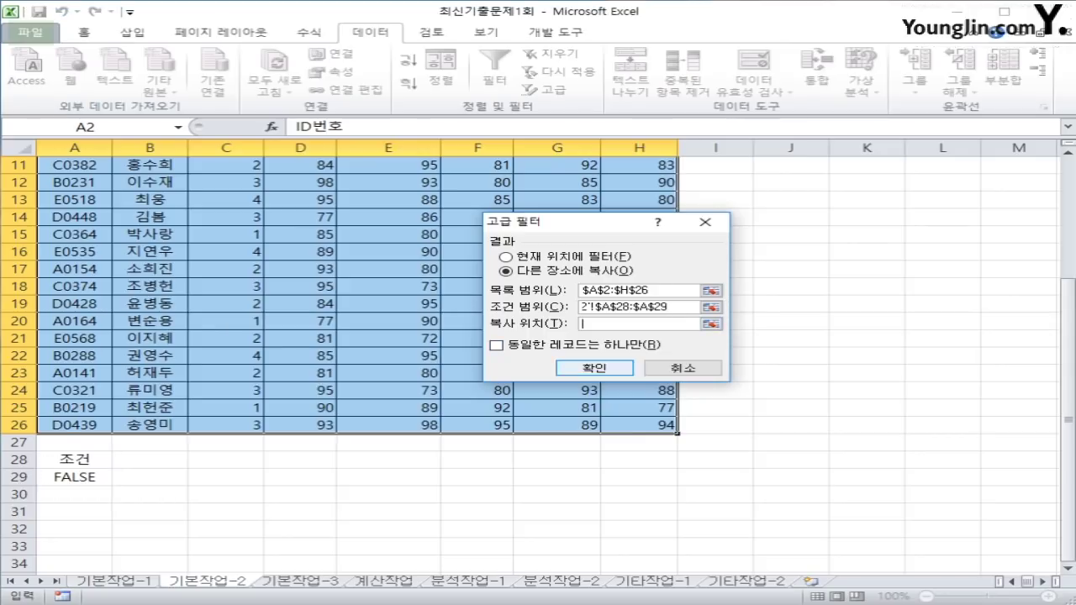
pyautogui.scroll(-1, 337, 294)
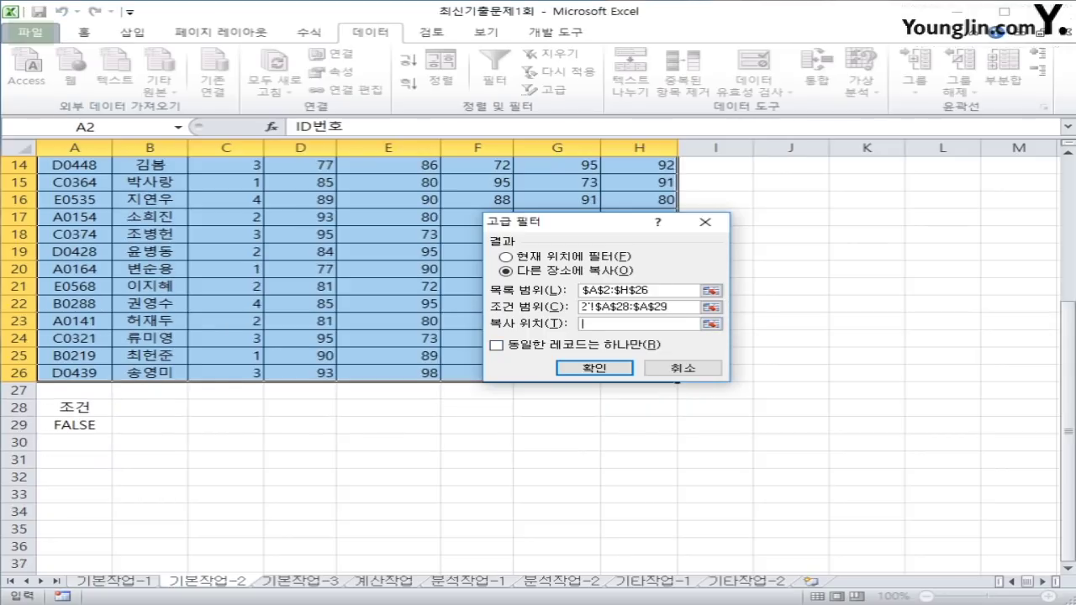
pyautogui.click(74, 459)
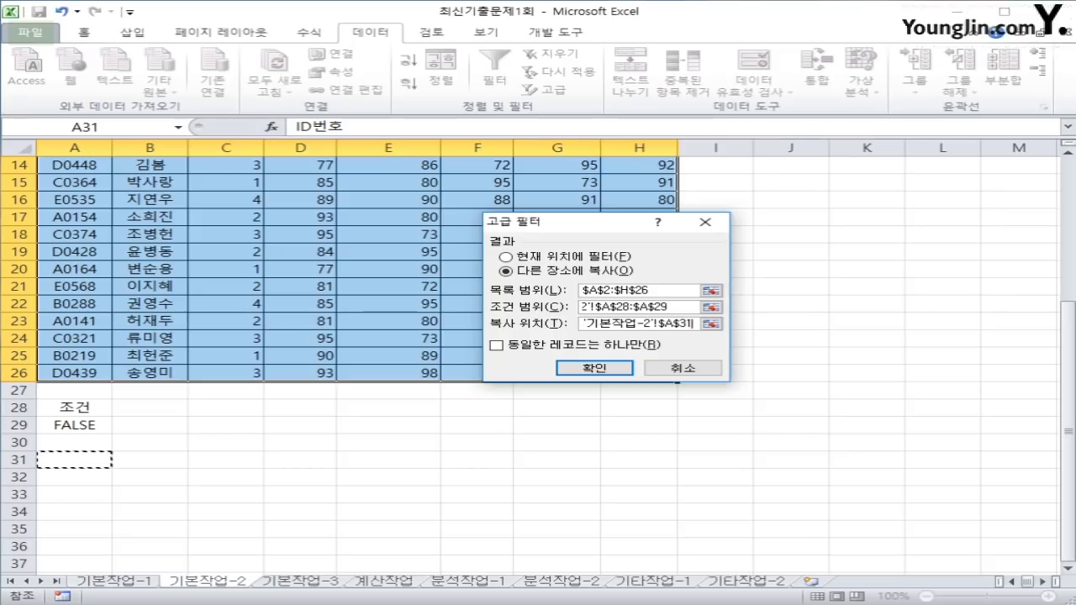
pyautogui.press('Return')
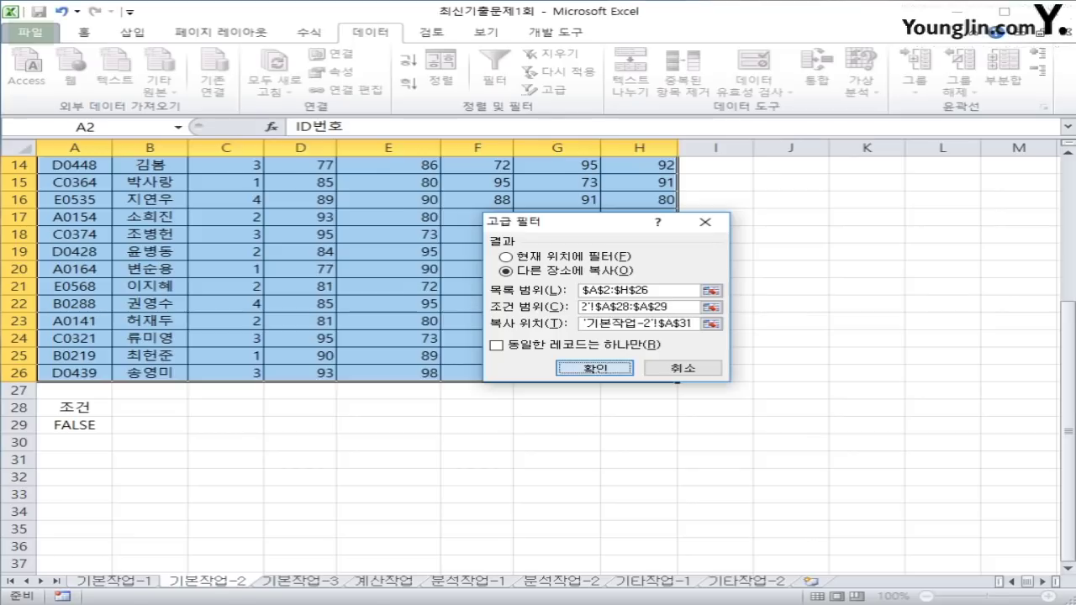
# Check the advanced filter output below A31, reviewing the ID번호 and 사물인터넷 columns of the extracted rows.
pyautogui.scroll(-2, 336, 353)
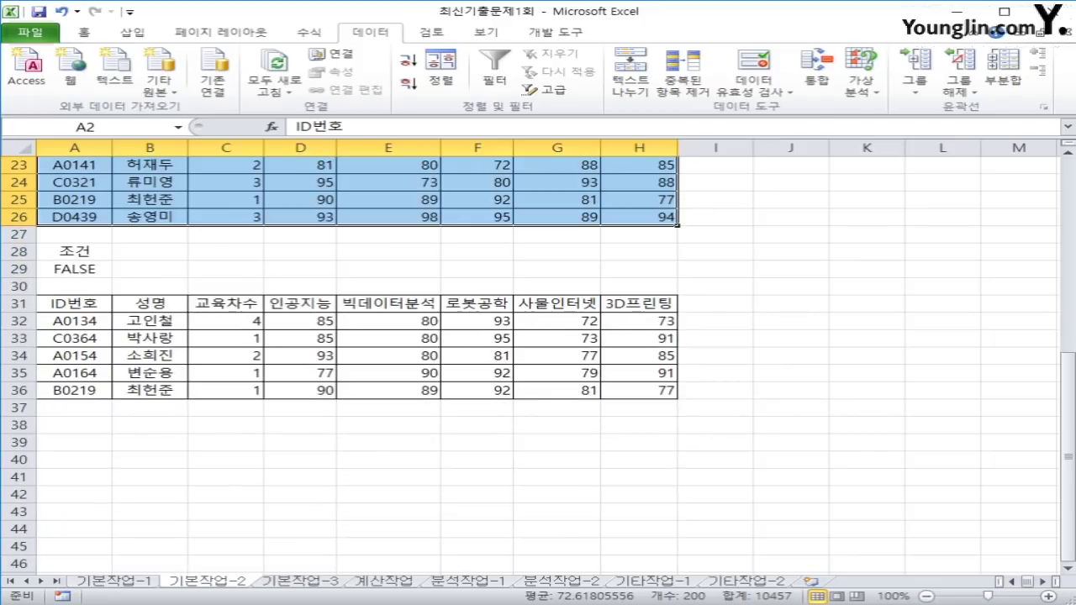
pyautogui.scroll(2, 336, 252)
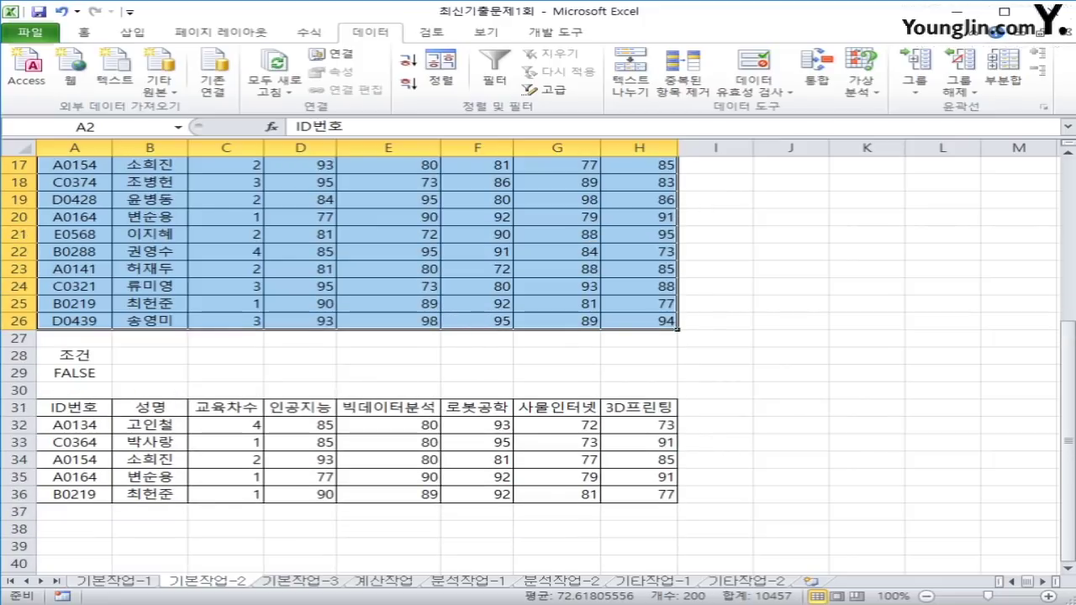
pyautogui.moveTo(74, 425); pyautogui.dragTo(74, 494)
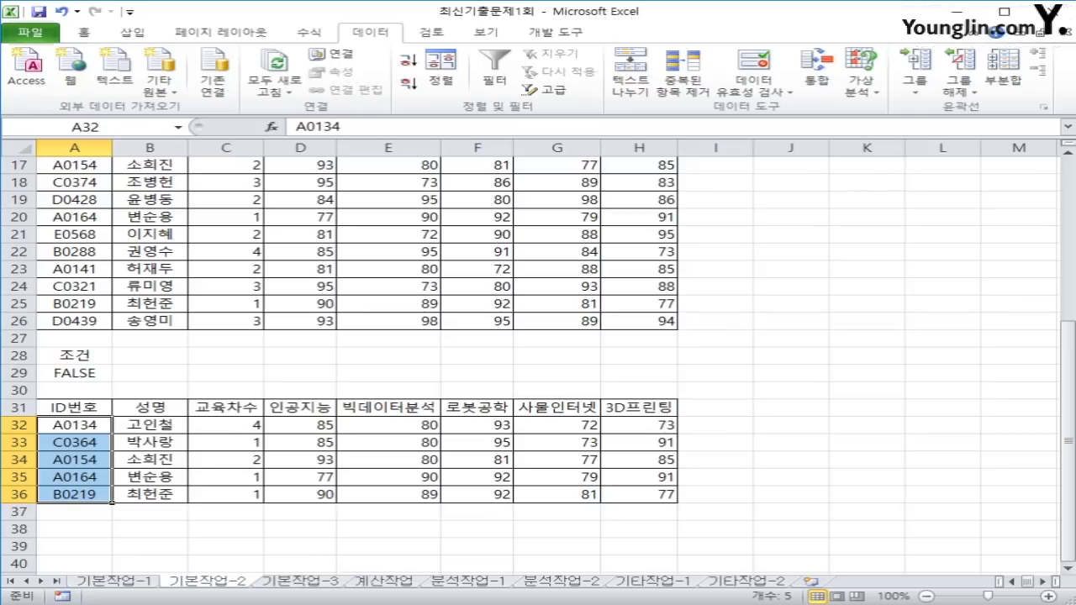
pyautogui.moveTo(74, 425); pyautogui.dragTo(74, 495)
pyautogui.moveTo(556, 425); pyautogui.dragTo(557, 494)
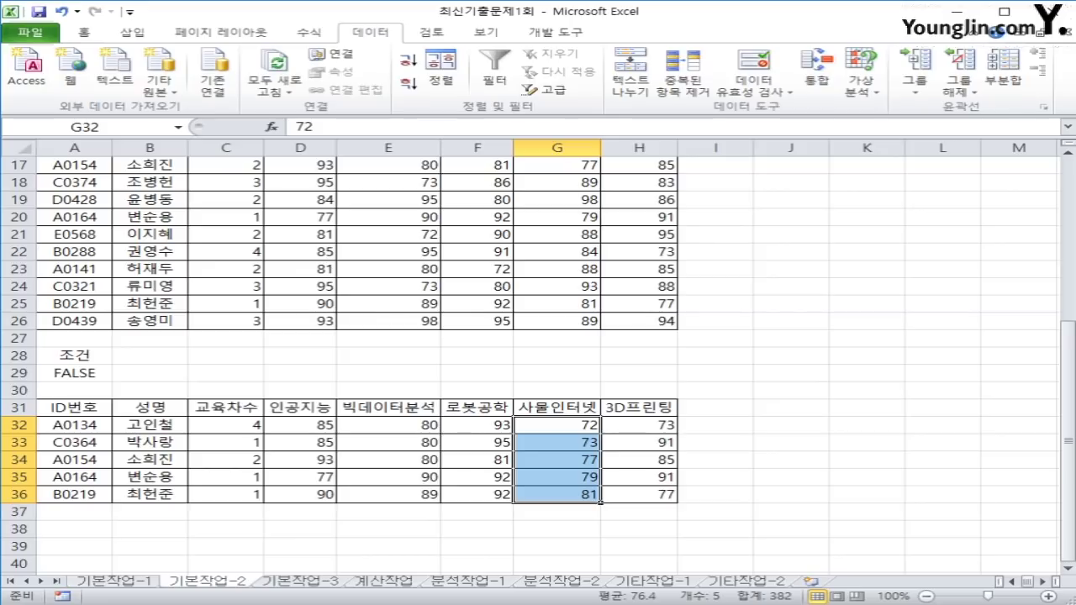
# Enter =SMALL(G3:G26,5) in G29 to calculate the fifth-smallest 사물인터넷 score as a check.
pyautogui.click(557, 372)
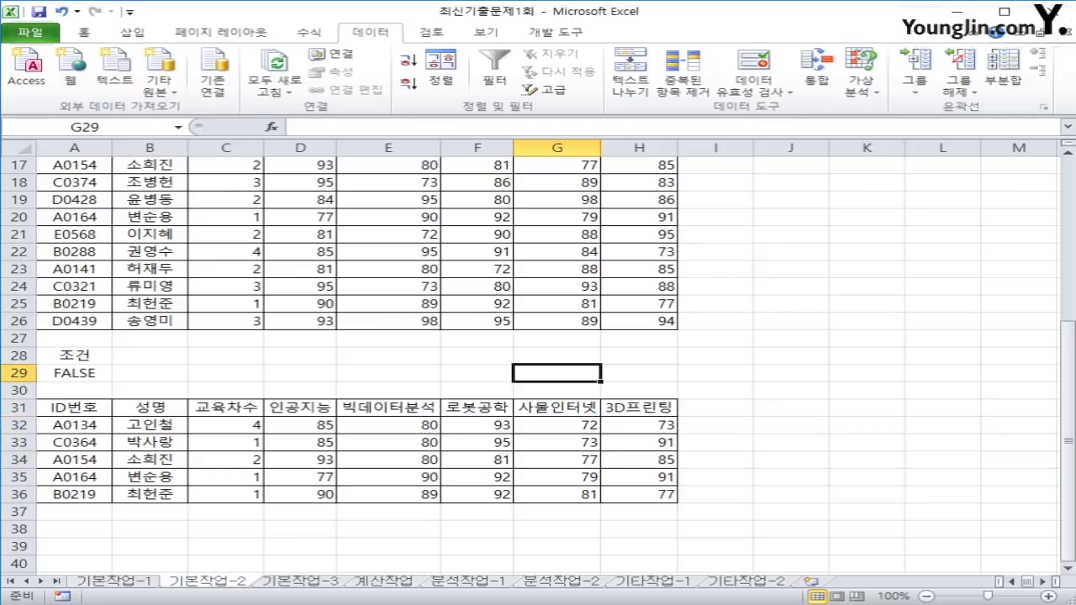
pyautogui.write('=ㄴ')
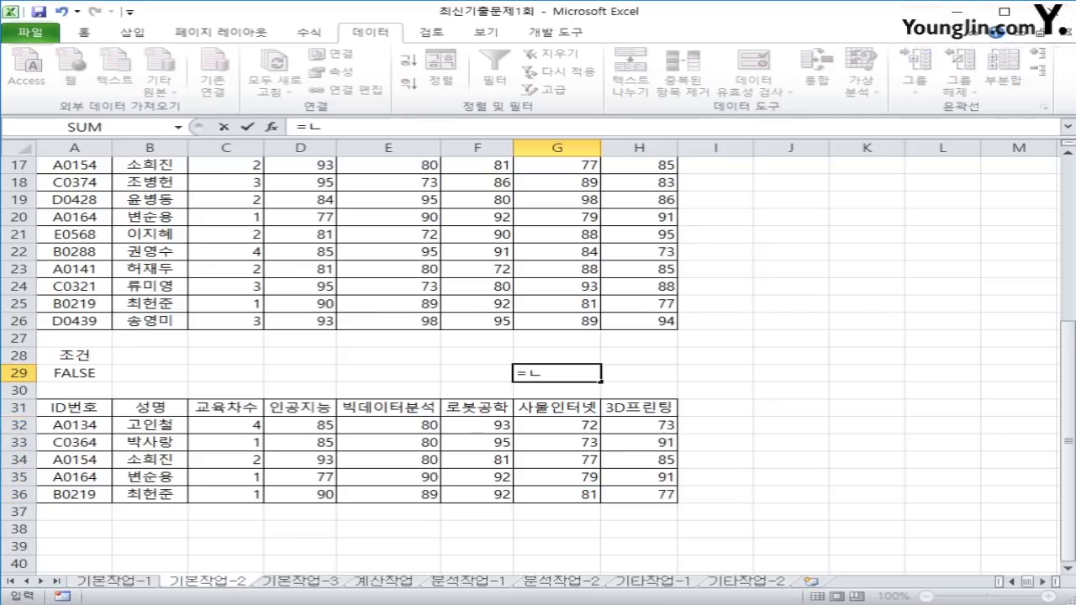
pyautogui.press('BackSpace')
pyautogui.write('sm')
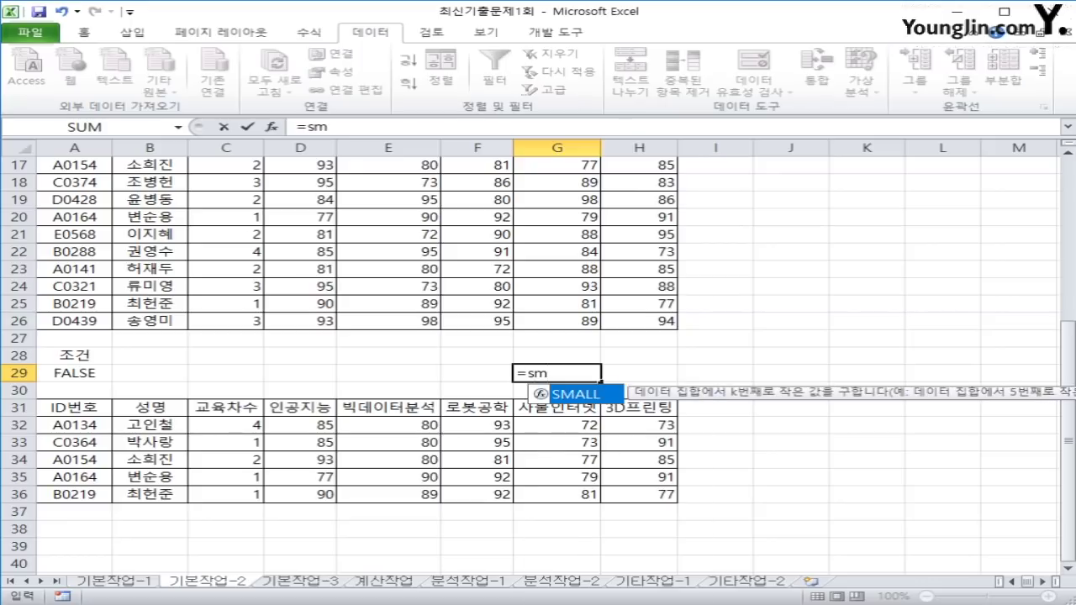
pyautogui.press('Tab')
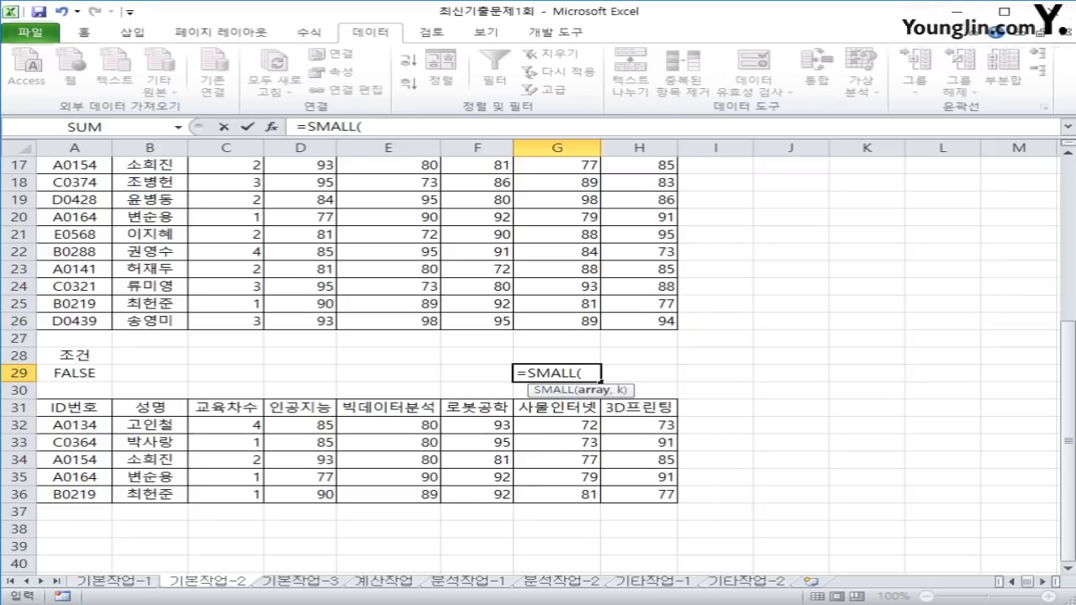
pyautogui.moveTo(557, 321); pyautogui.dragTo(556, 199)
pyautogui.write(',')
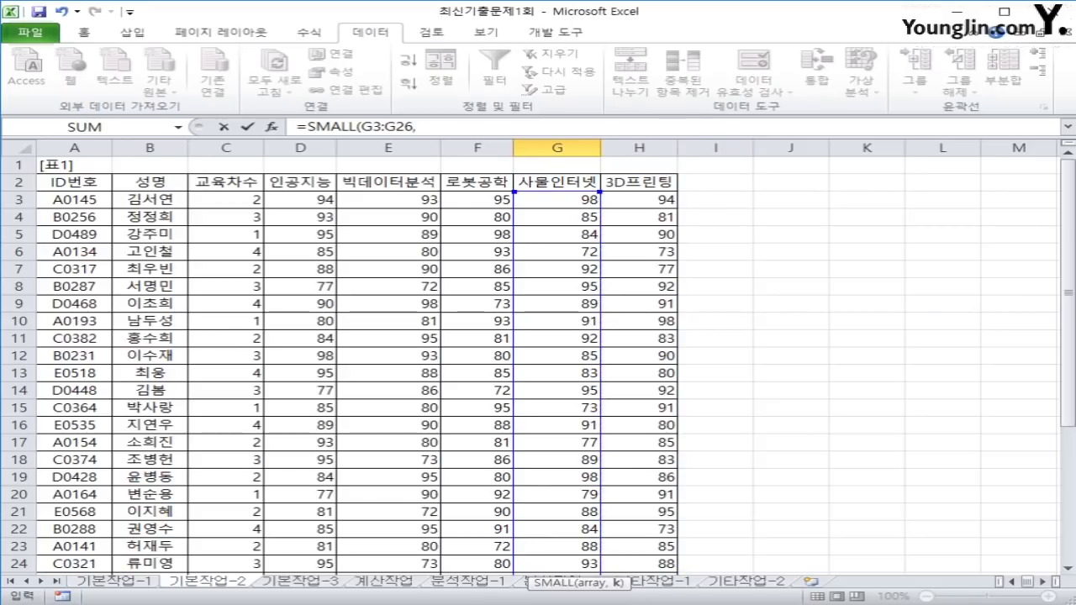
pyautogui.write('5)')
pyautogui.press('Return')
pyautogui.click(556, 547)
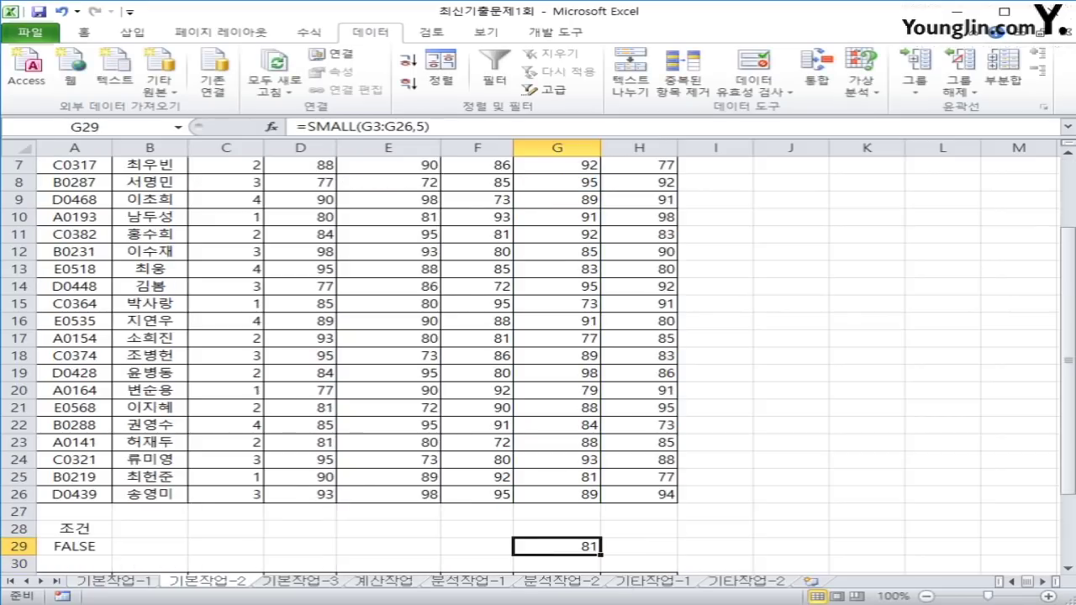
# Compare the extracted 사물인터넷 scores in G32:G36 with the check value, and clear G29.
pyautogui.scroll(-3, 357, 337)
pyautogui.moveTo(557, 442); pyautogui.dragTo(556, 511)
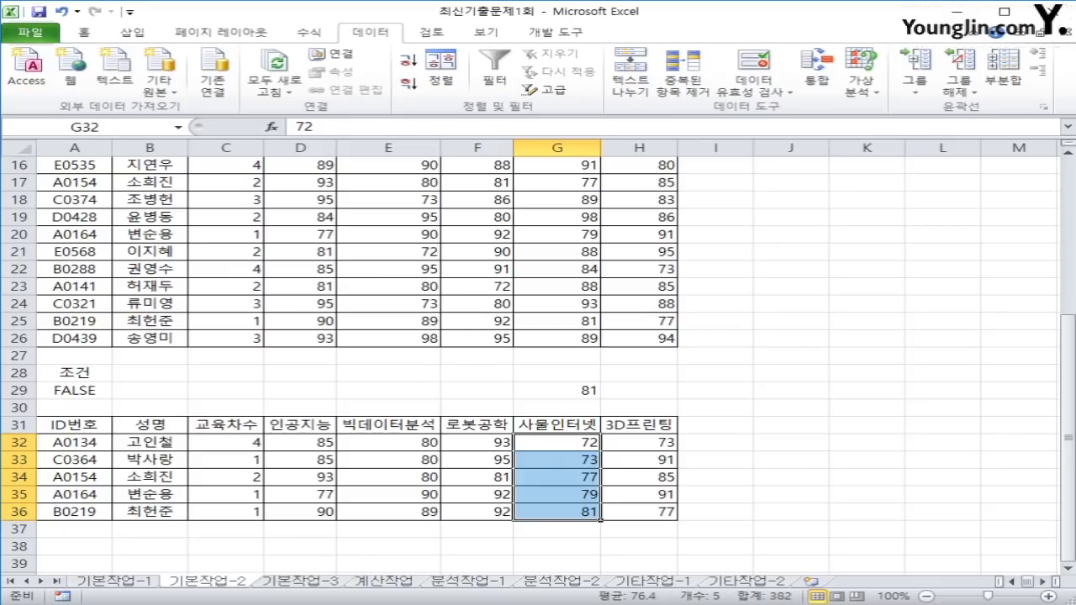
pyautogui.click(557, 390)
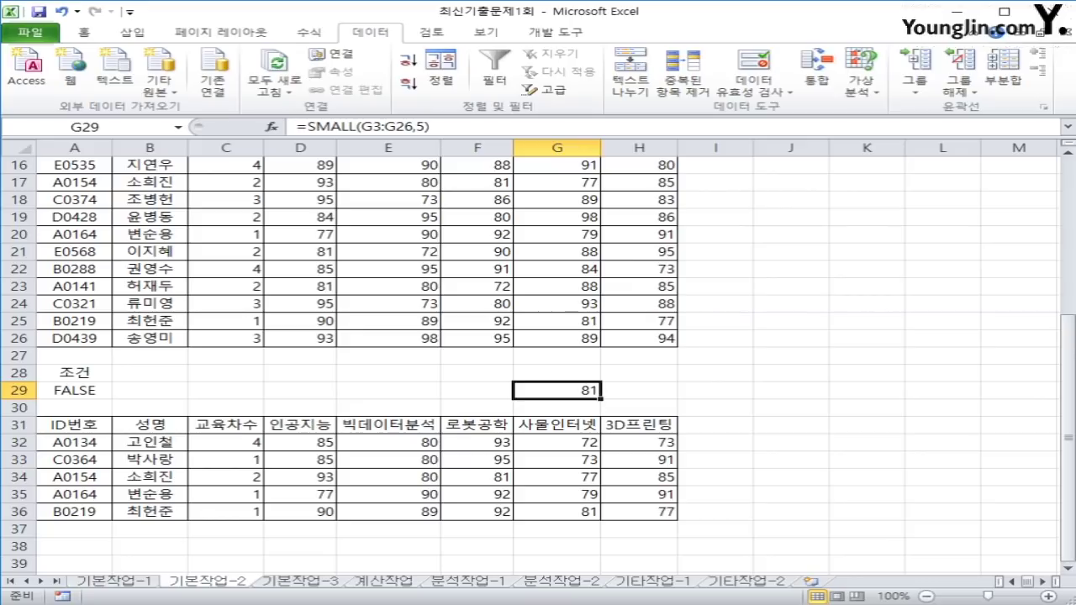
pyautogui.press('Delete')
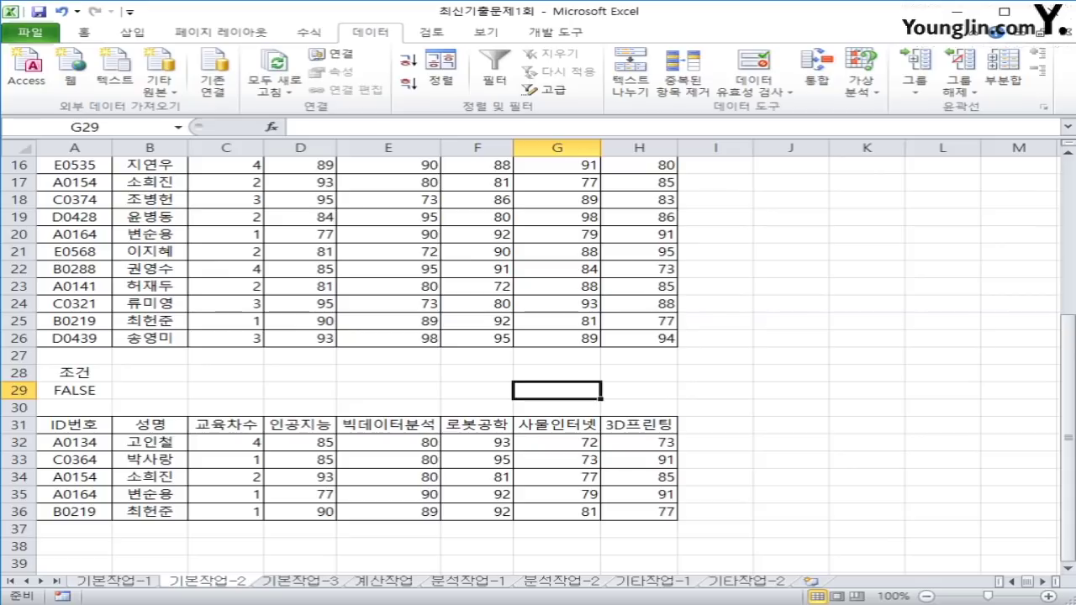
# Start a new conditional formatting rule for A3:H26, excluding the header row, that uses a formula to determine which cells to format.
pyautogui.scroll(5, 538, 353)
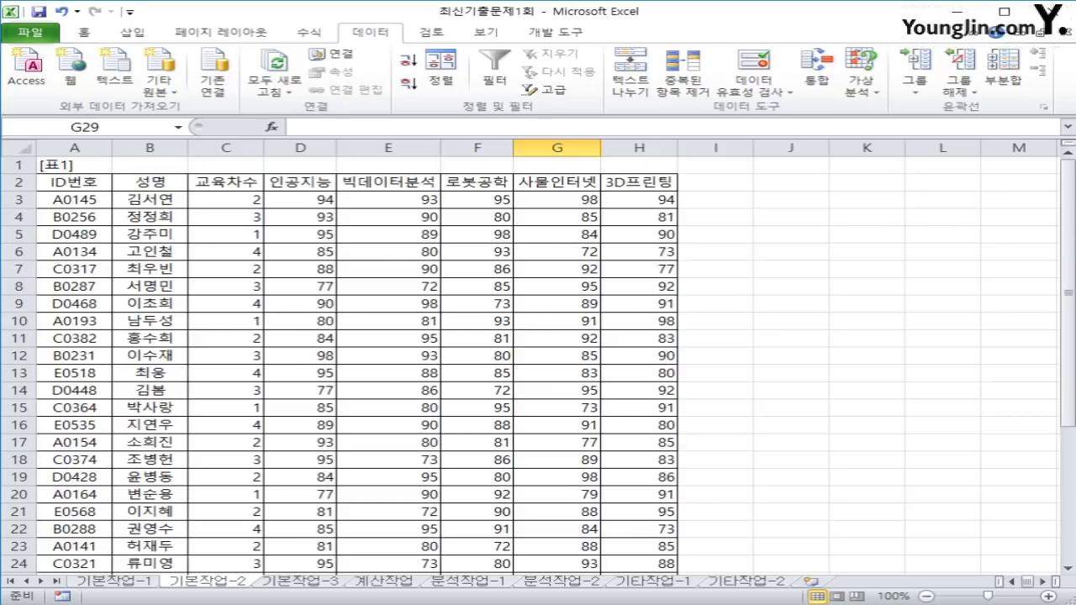
pyautogui.moveTo(74, 182); pyautogui.dragTo(639, 181)
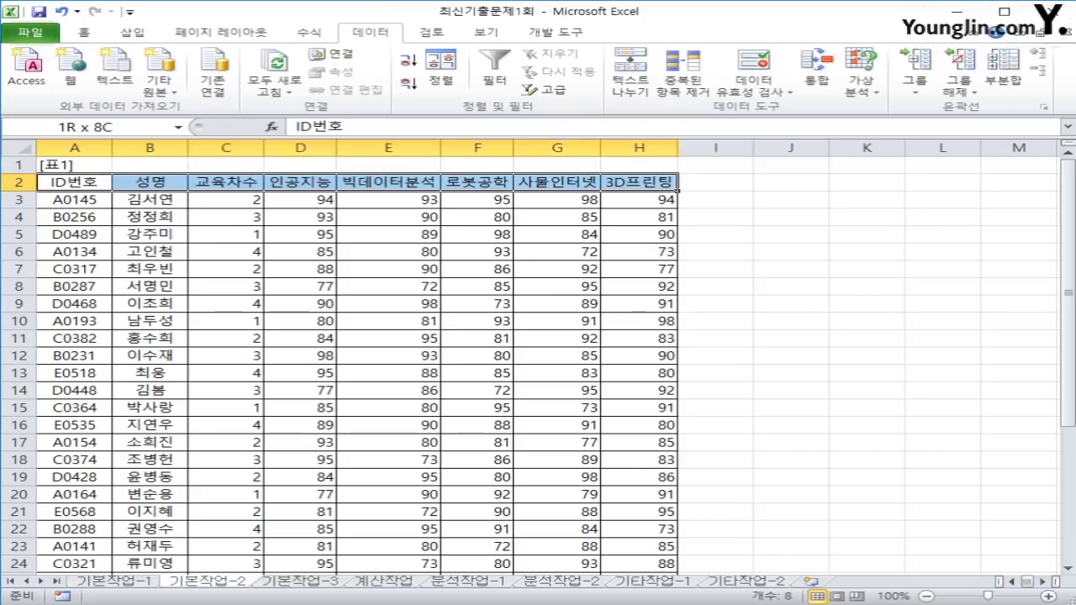
pyautogui.click(74, 199)
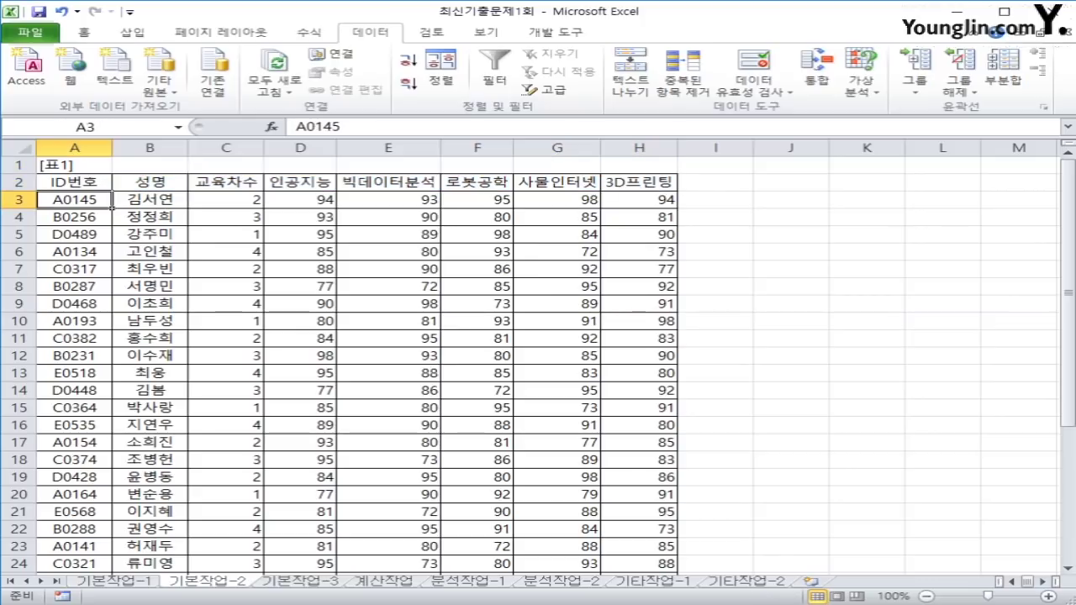
pyautogui.moveTo(107, 201); pyautogui.dragTo(677, 553)
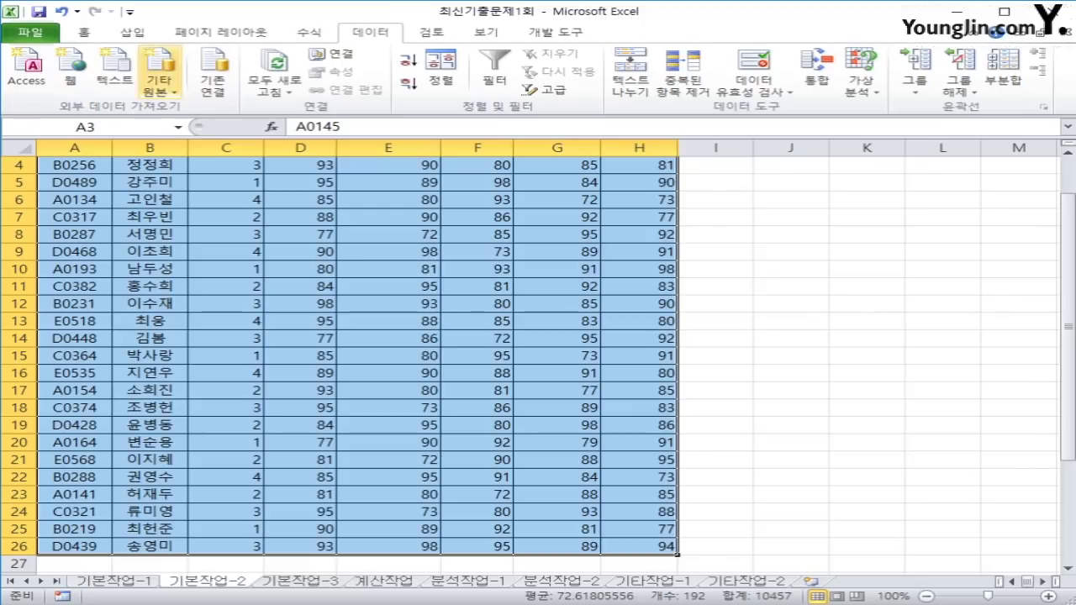
pyautogui.click(84, 32)
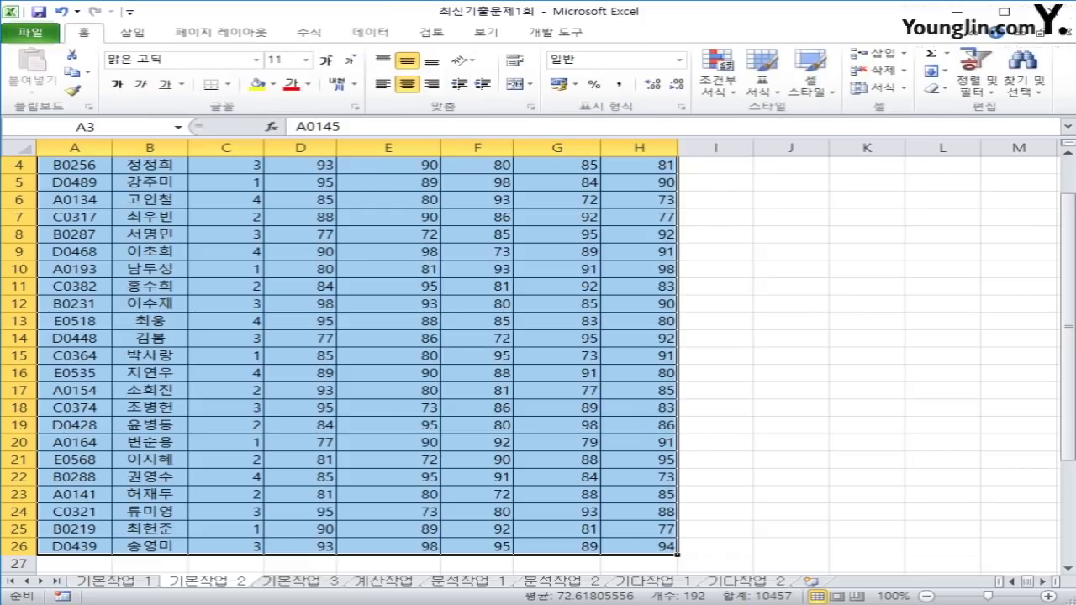
pyautogui.click(718, 85)
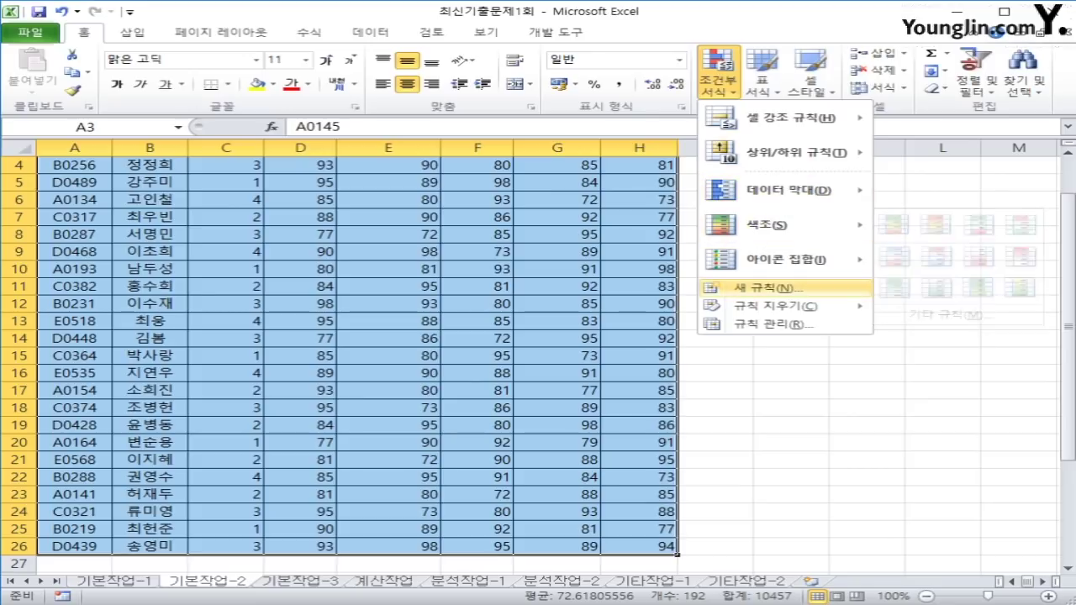
pyautogui.click(757, 288)
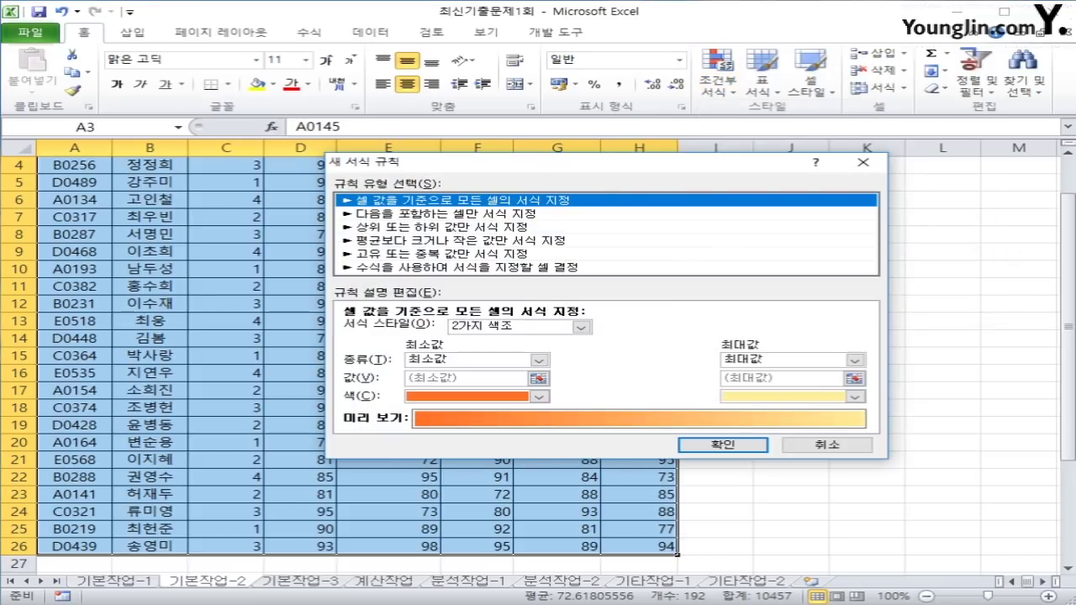
pyautogui.click(462, 267)
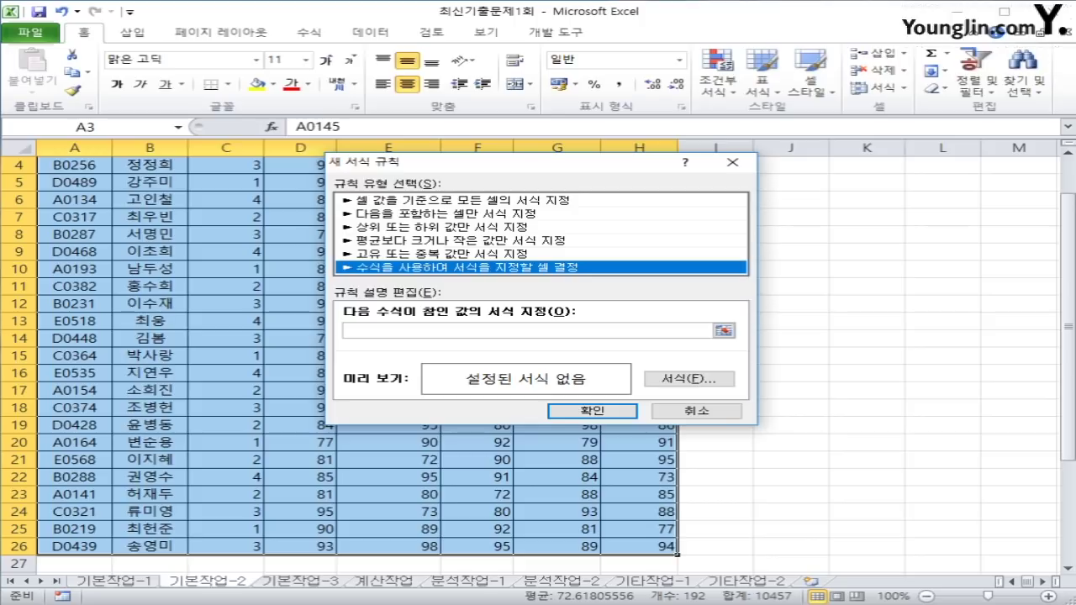
# Begin the rule formula with =or($C3>=4, using a column-locked reference to the 교육차수 cell.
pyautogui.click(504, 330)
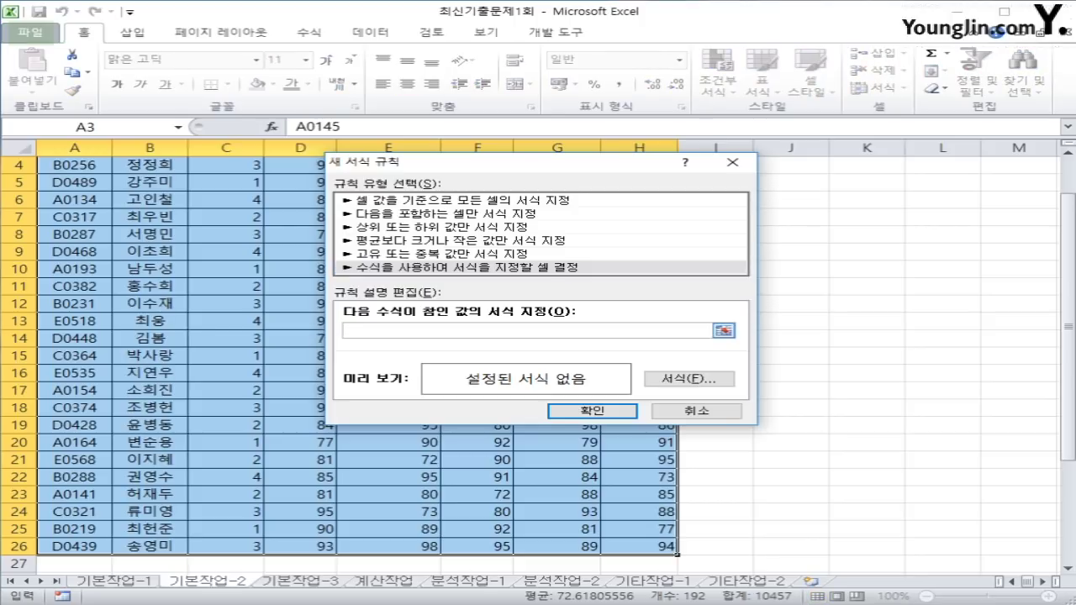
pyautogui.write('ㅋ')
pyautogui.press('BackSpace')
pyautogui.write('=or(')
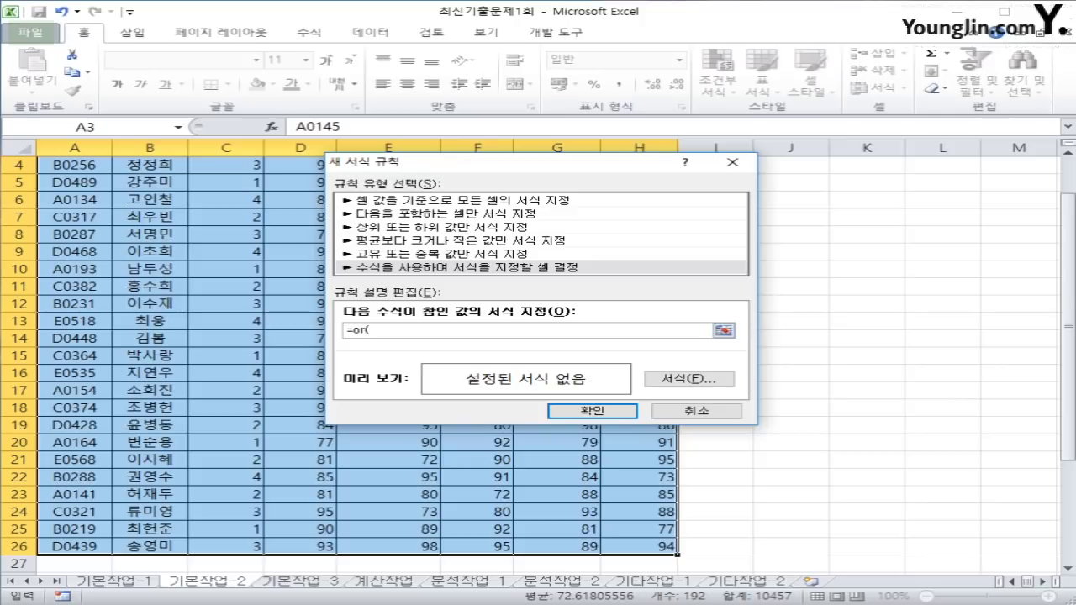
pyautogui.scroll(1, 169, 353)
pyautogui.moveTo(379, 161); pyautogui.dragTo(519, 254)
pyautogui.click(225, 200)
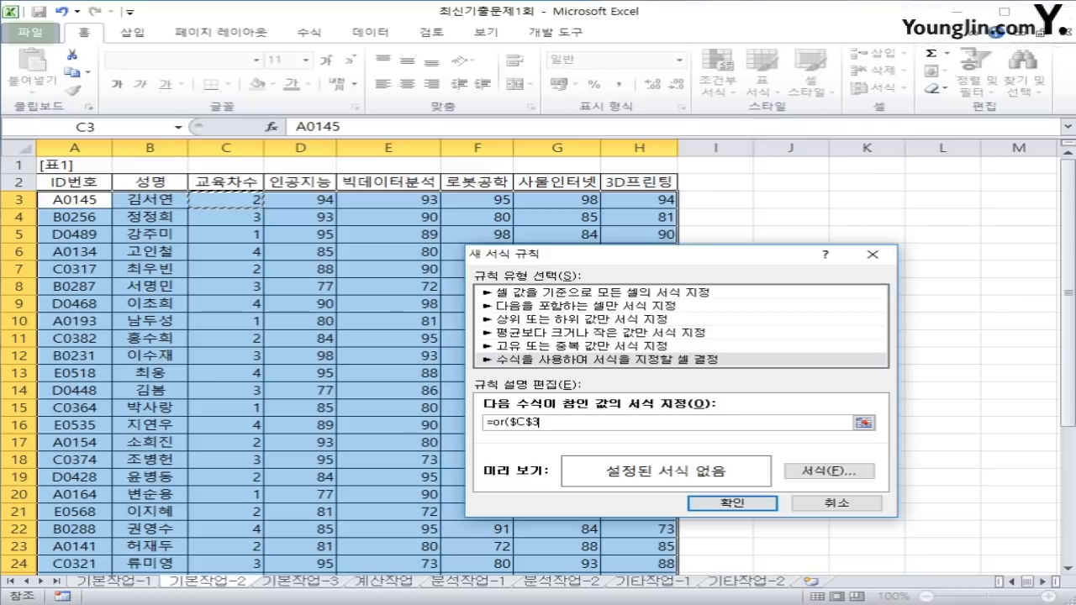
pyautogui.press('F4')
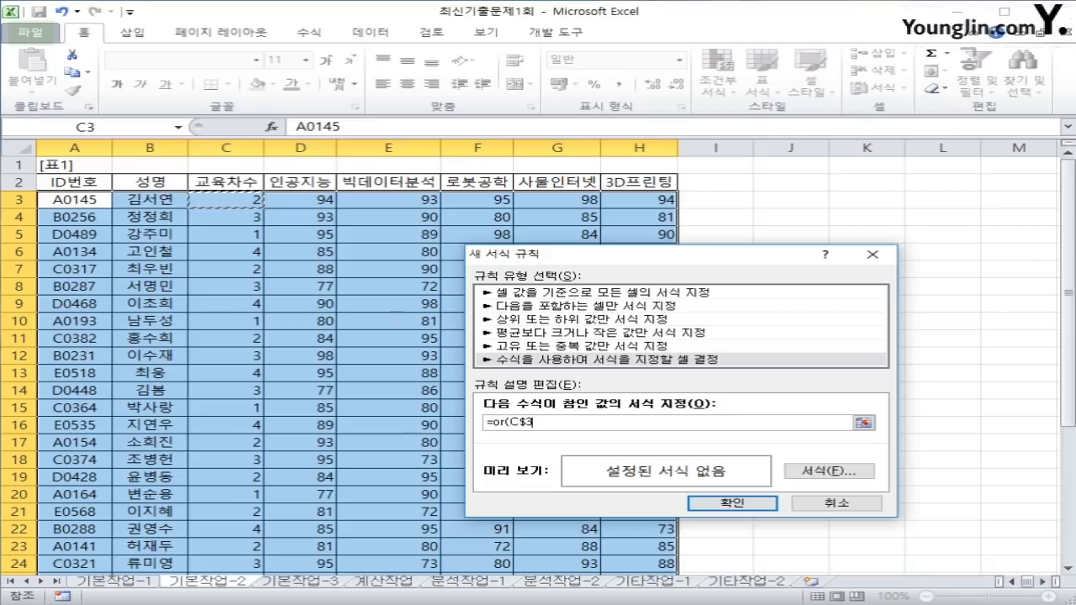
pyautogui.press('F4')
pyautogui.write('>=4')
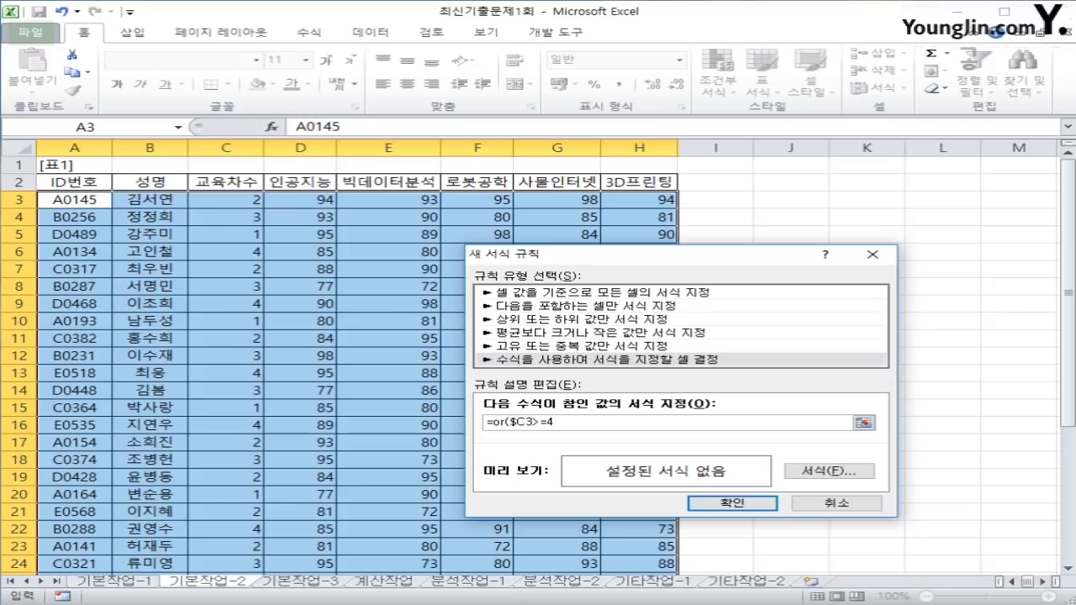
# Add average($D$3:$H$3)>=95 as the second OR condition and close the rule formula.
pyautogui.write(',')
pyautogui.write('average(')
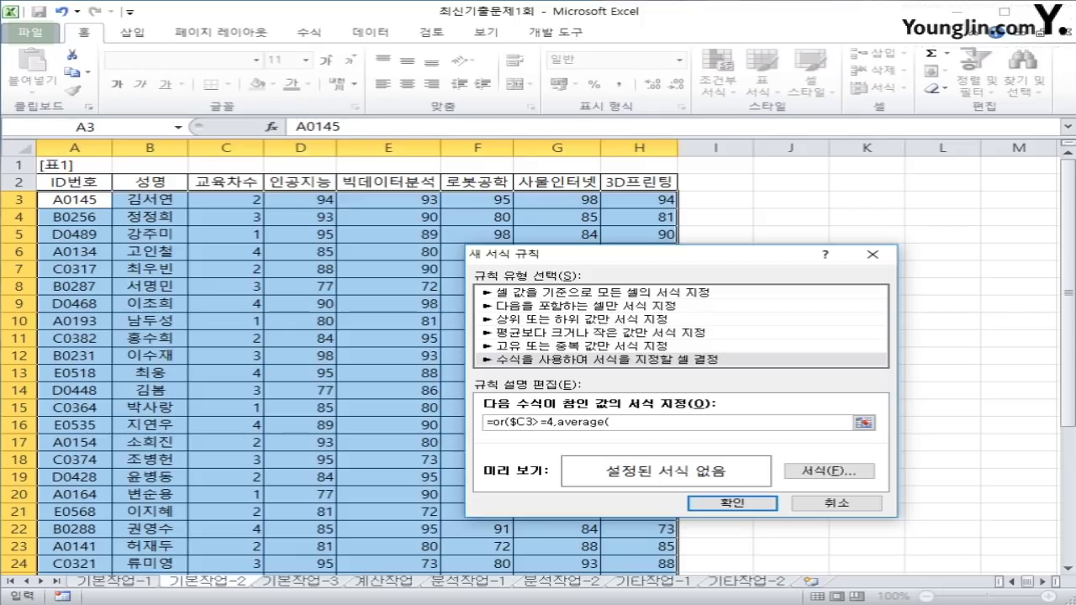
pyautogui.moveTo(298, 200); pyautogui.dragTo(672, 209)
pyautogui.write(')')
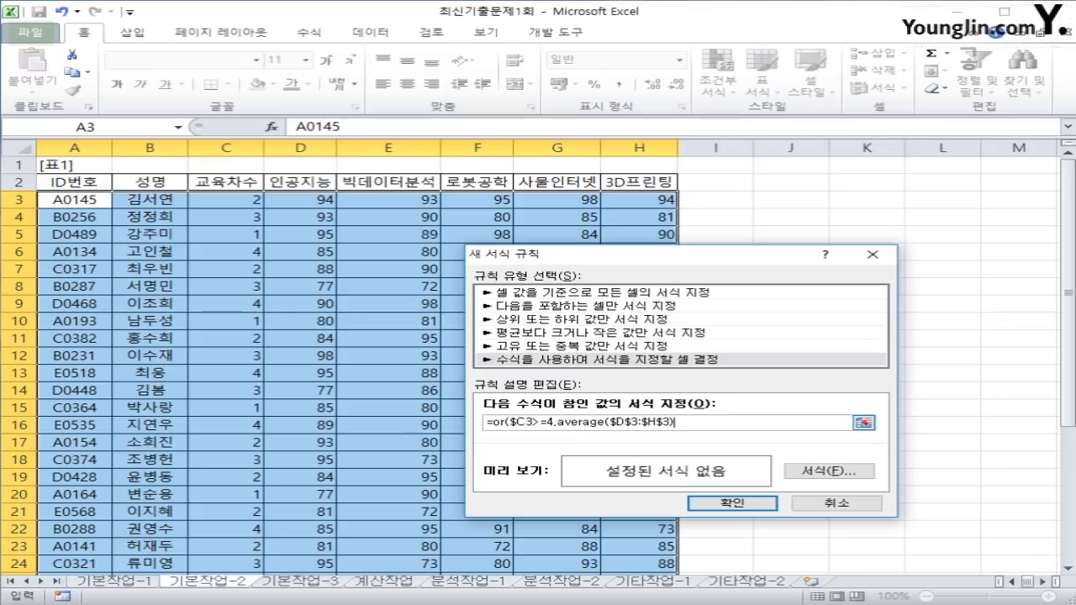
pyautogui.write('>=95')
pyautogui.write(')')
# Set the rule's background fill to standard orange and apply the conditional formatting to the table.
pyautogui.click(829, 471)
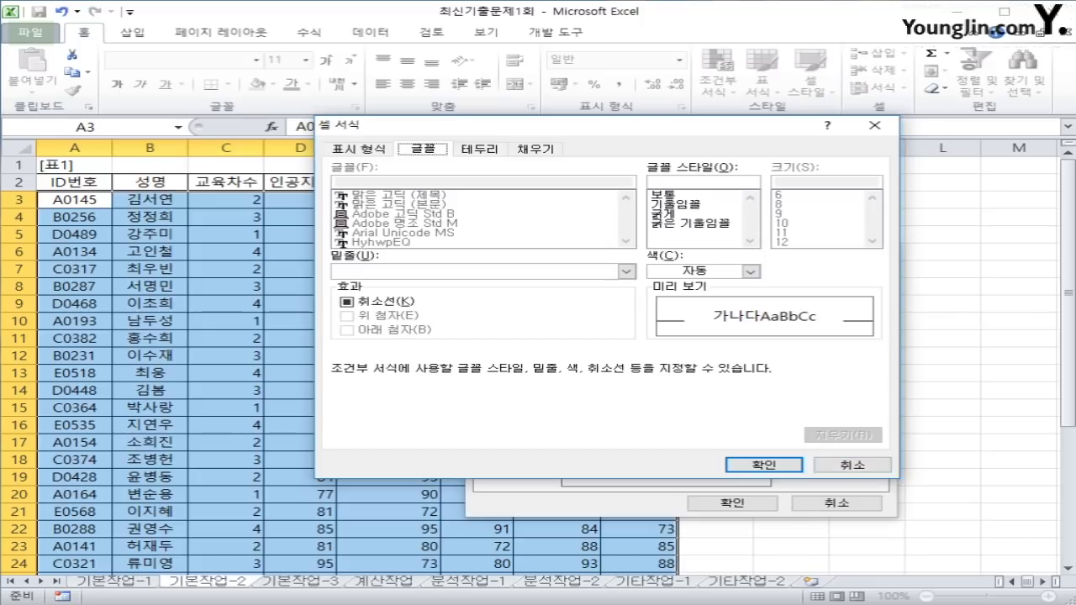
pyautogui.click(536, 149)
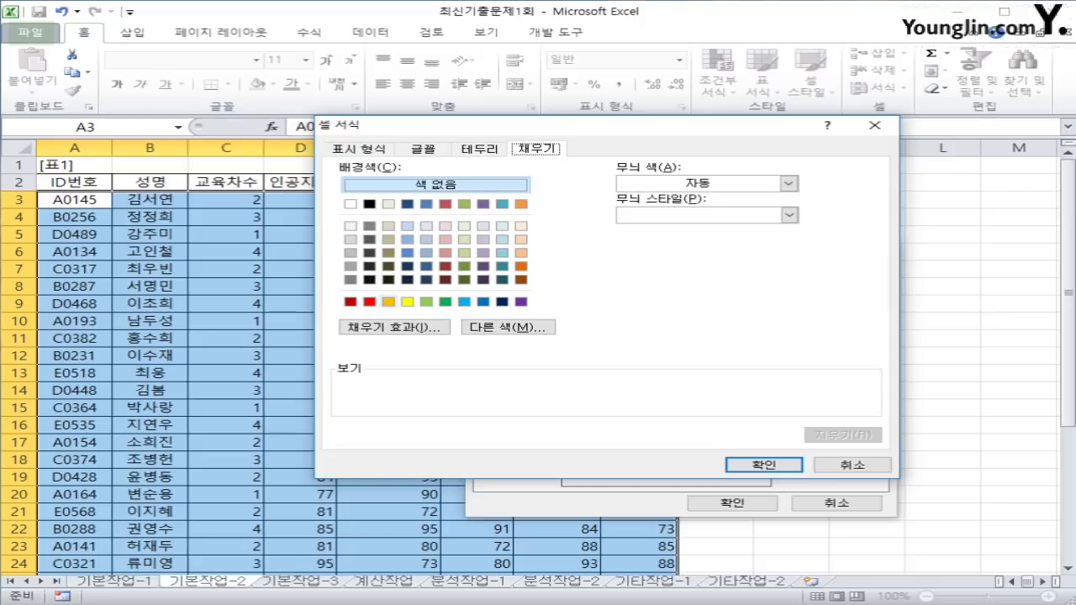
pyautogui.click(389, 301)
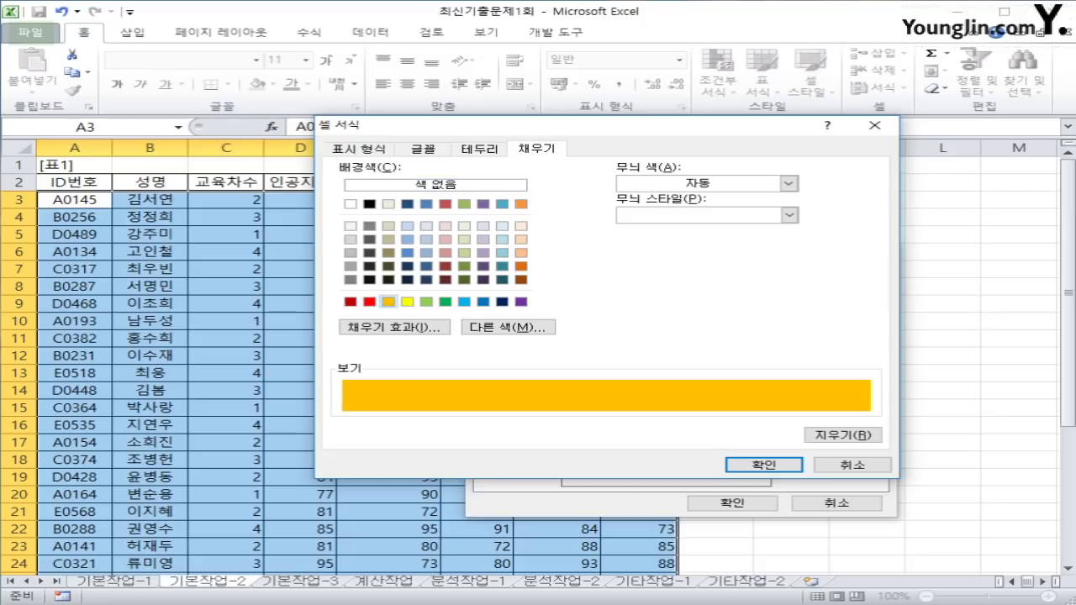
pyautogui.click(764, 465)
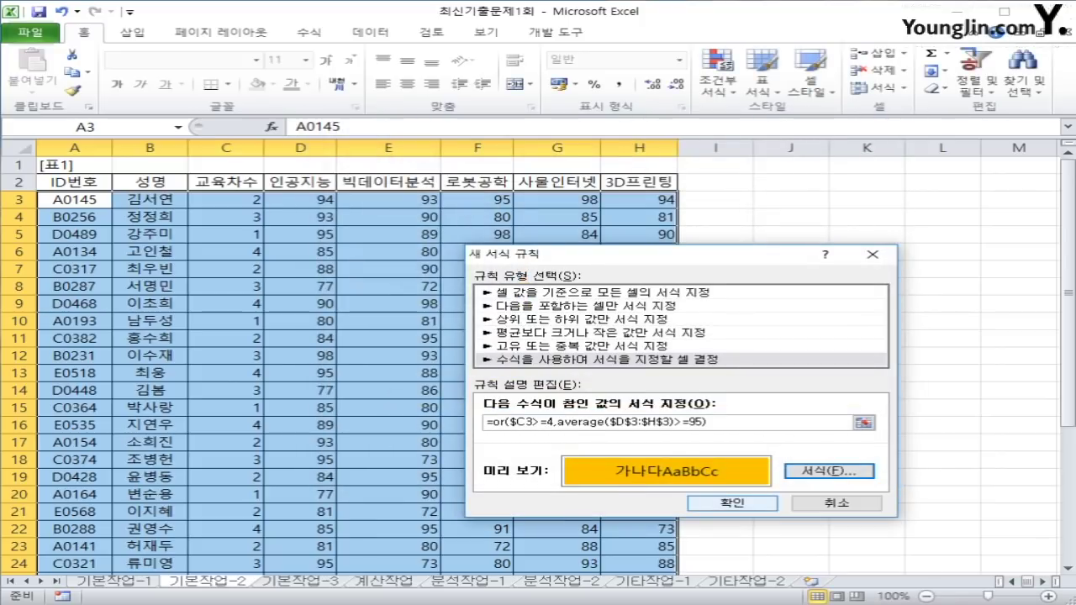
pyautogui.click(733, 502)
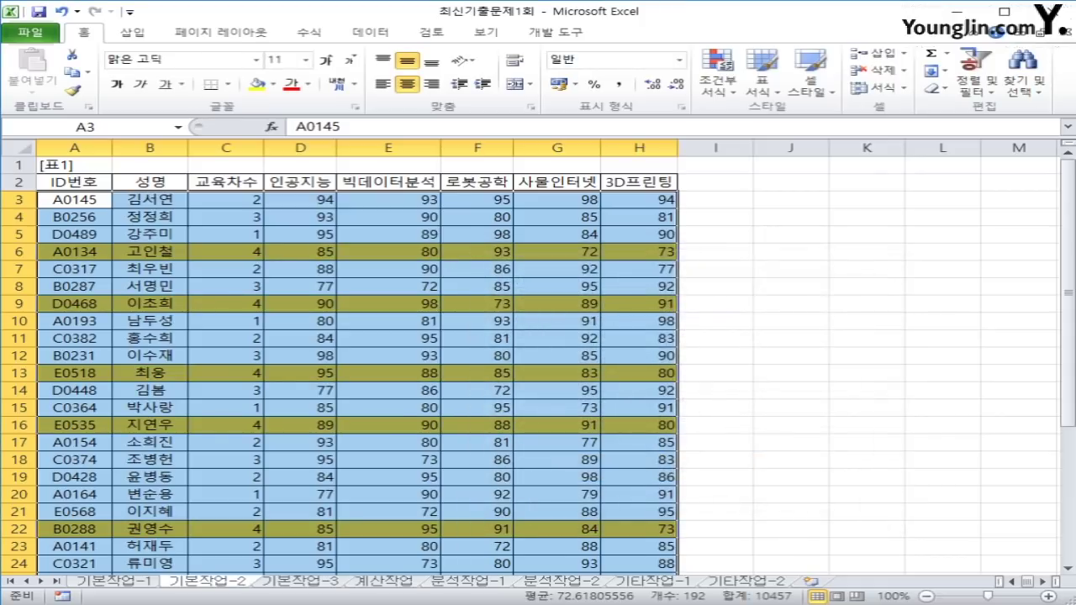
pyautogui.click(790, 494)
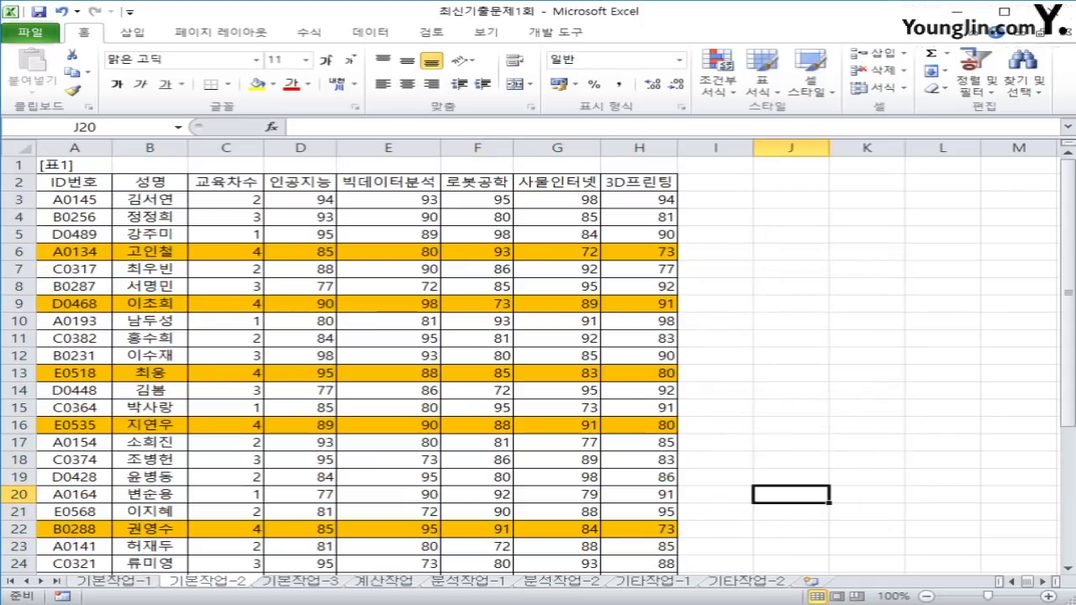
pyautogui.click(226, 252)
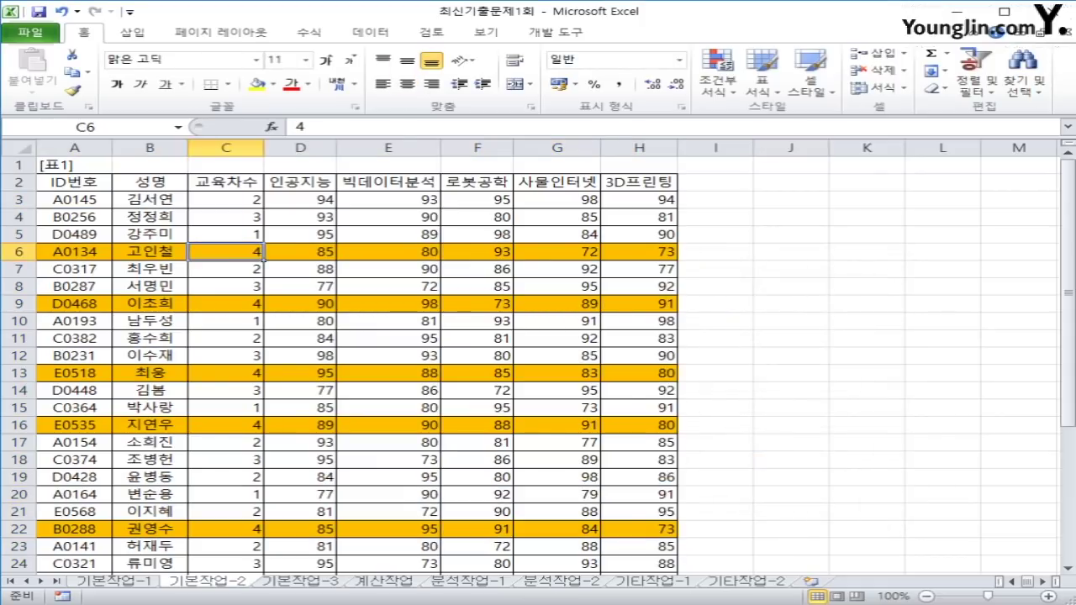
# Check the 교육차수 values of the highlighted rows across the table against the conditional formatting rule.
pyautogui.click(226, 303)
pyautogui.click(226, 372)
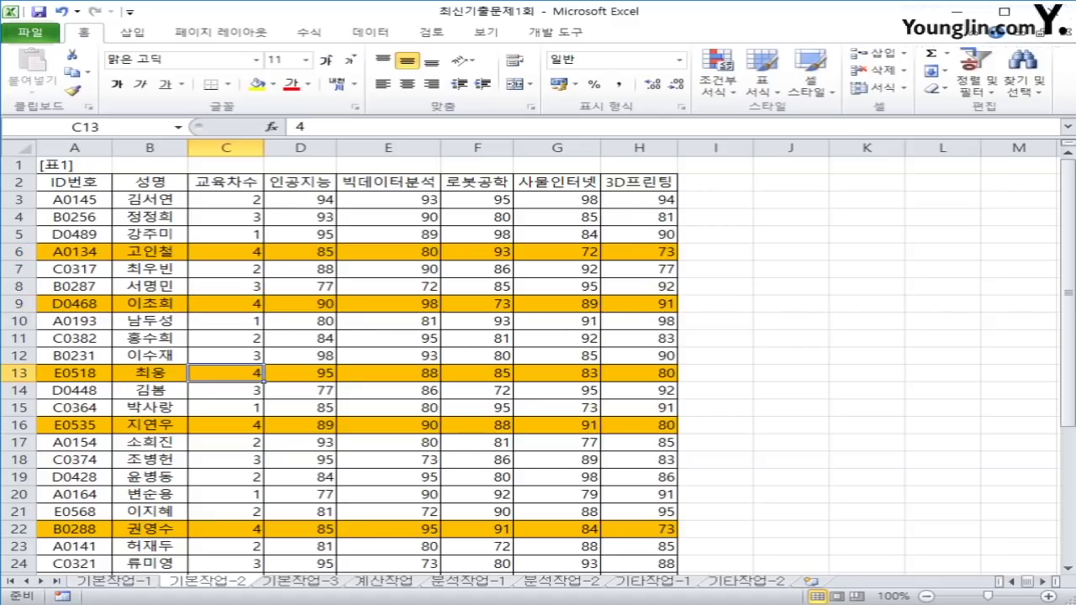
pyautogui.click(226, 425)
pyautogui.scroll(-3, 263, 429)
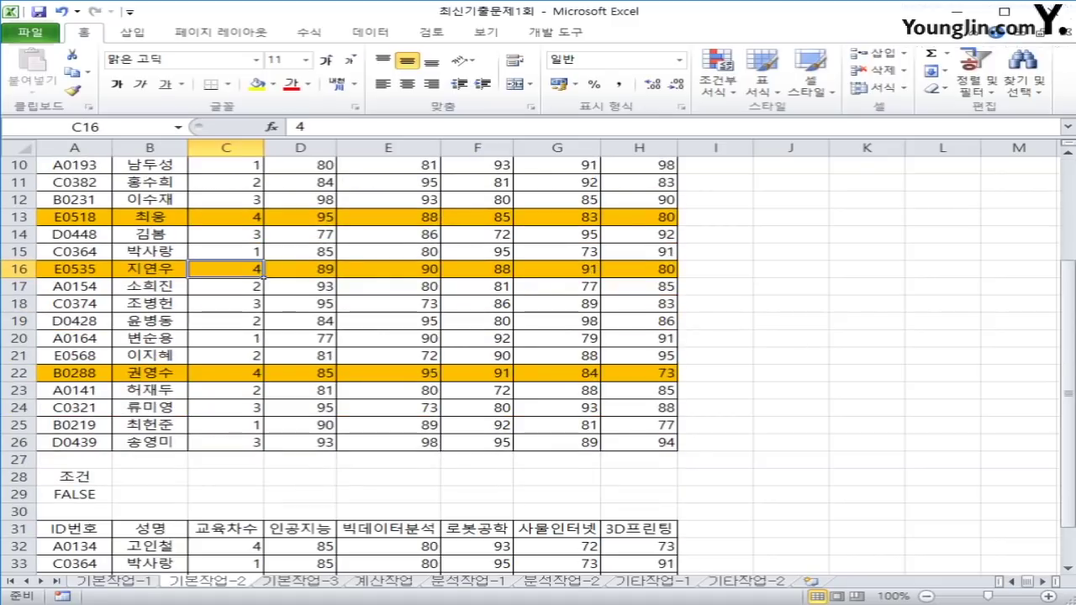
pyautogui.click(226, 373)
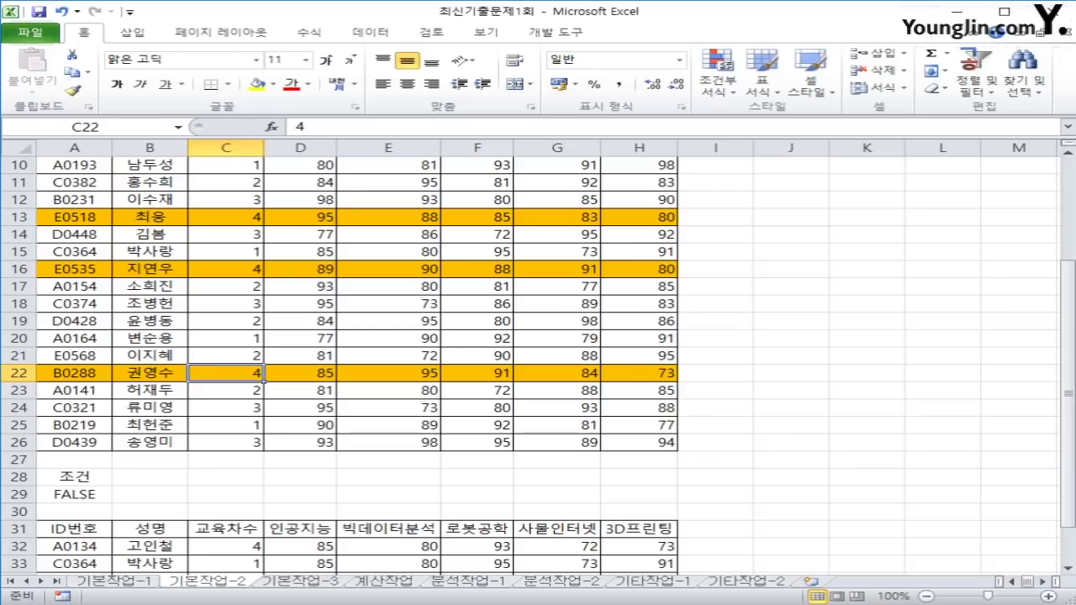
pyautogui.scroll(3, 356, 361)
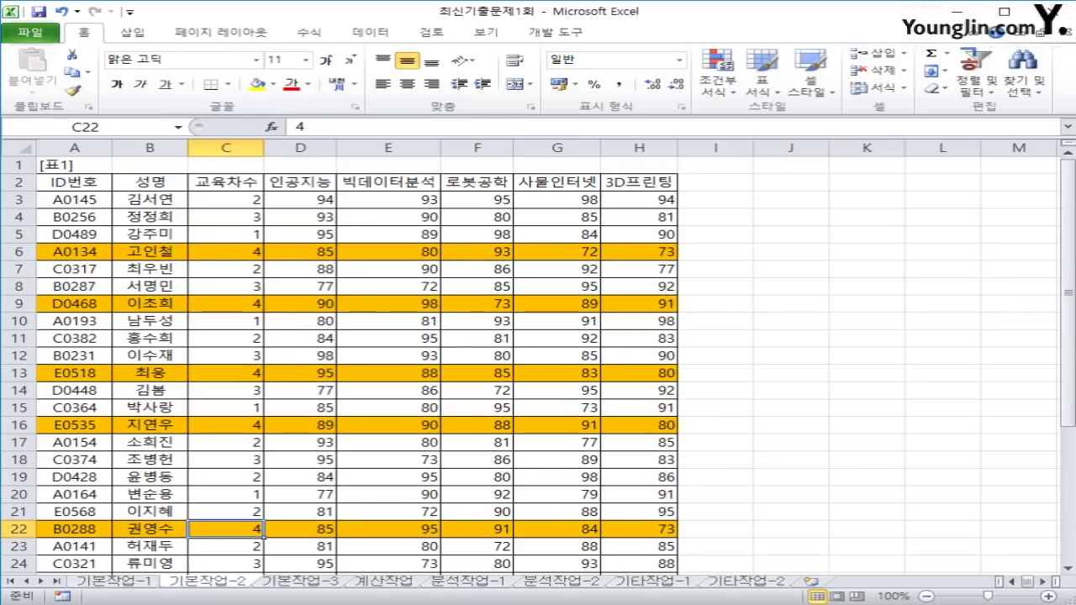
pyautogui.scroll(-1, 357, 361)
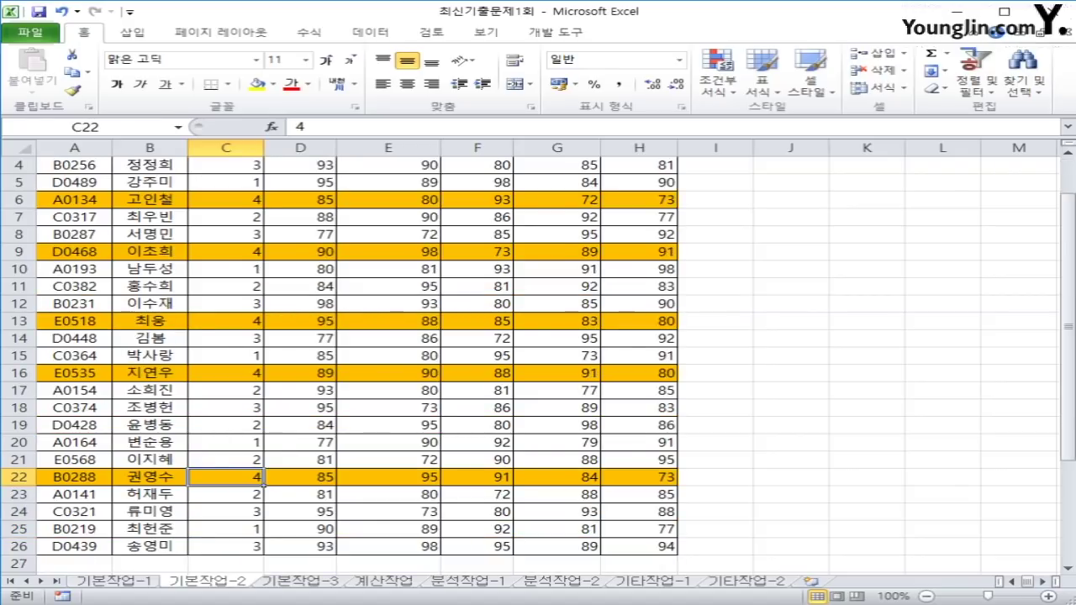
pyautogui.scroll(1, 356, 361)
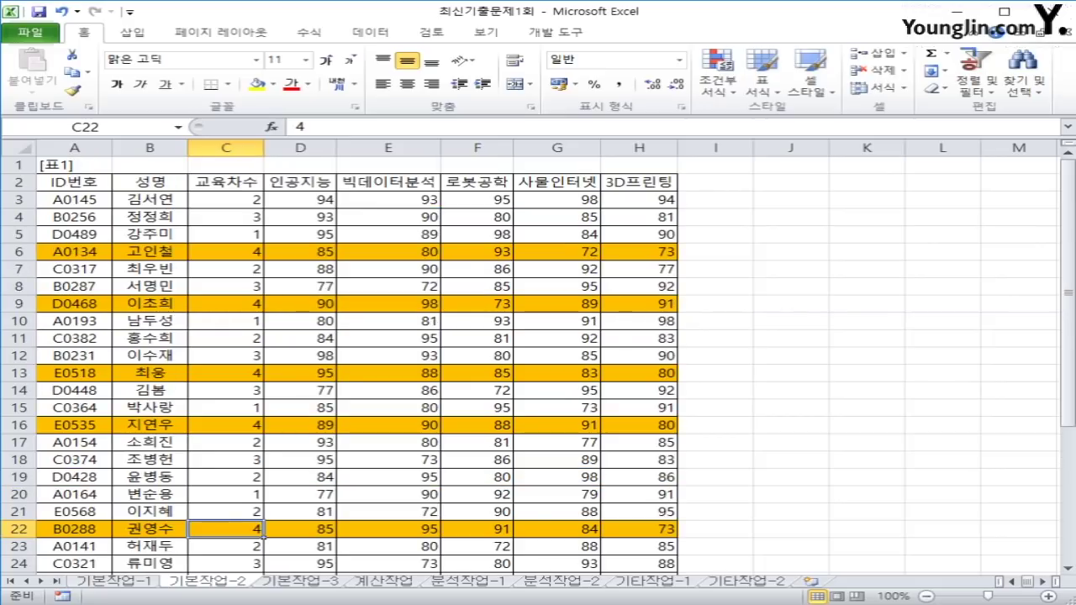
pyautogui.scroll(-2, 356, 362)
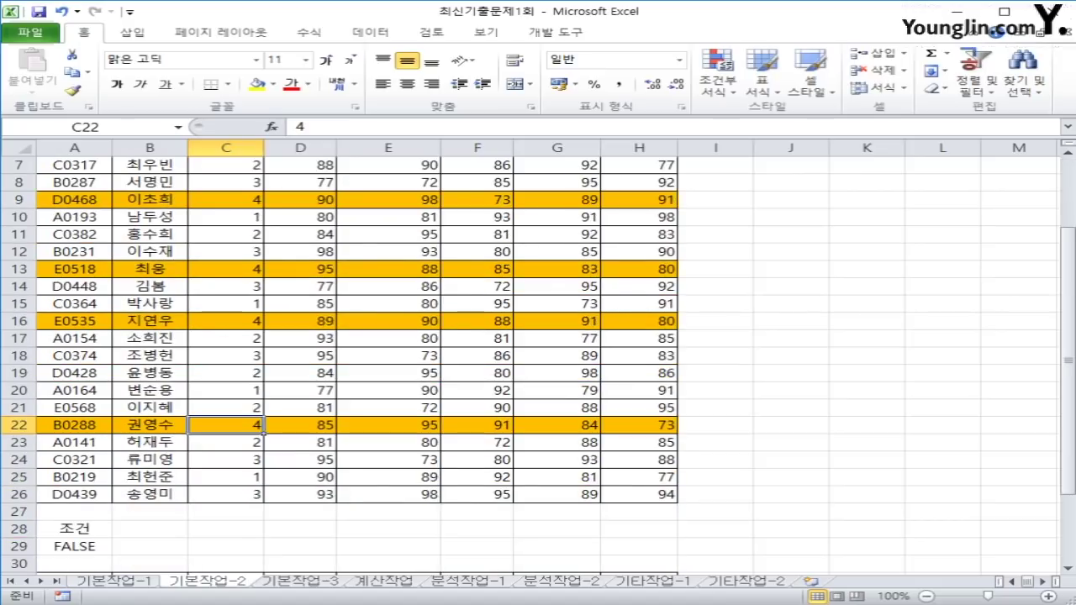
# On the 기본작업-3 sheet, add the [표2] range $A$16:$H$24 to the existing print area A1:H14 in the page setup.
pyautogui.hotkey('ctrl', 'pagedown')
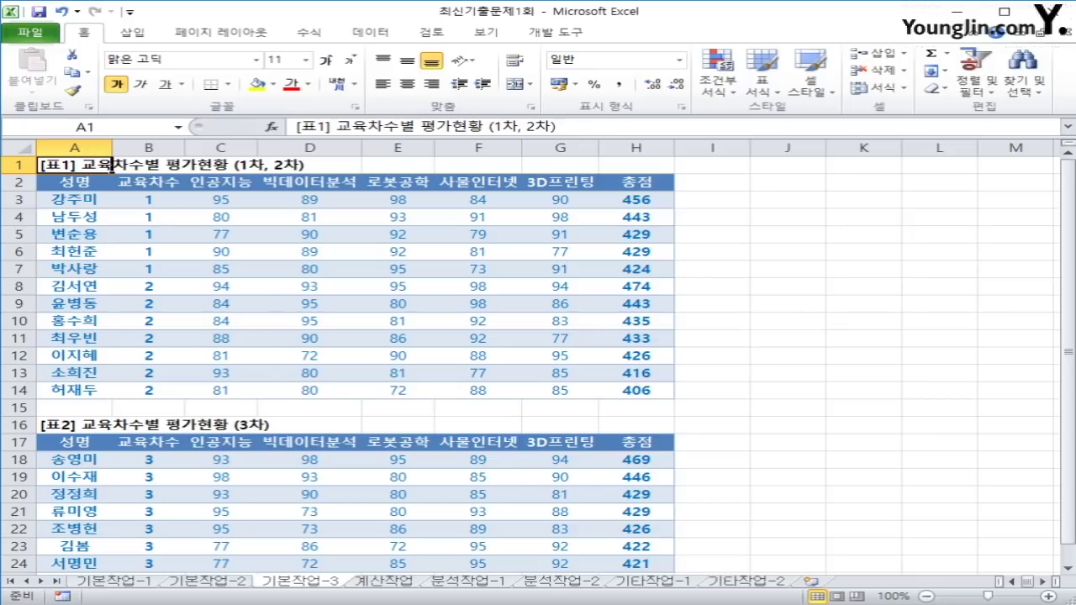
pyautogui.scroll(-2, 112, 164)
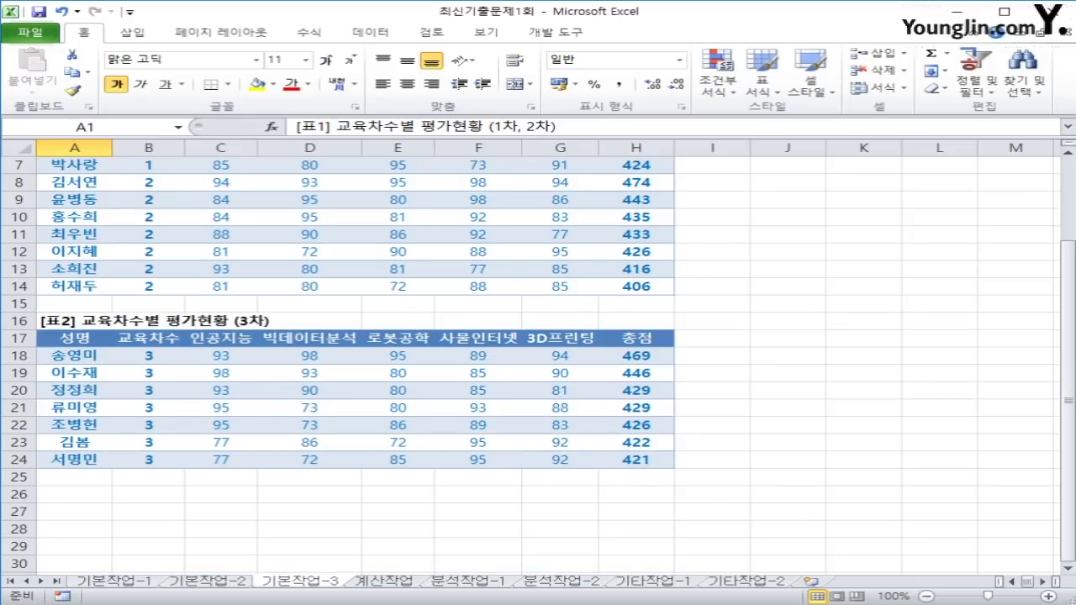
pyautogui.moveTo(59, 321); pyautogui.dragTo(636, 459)
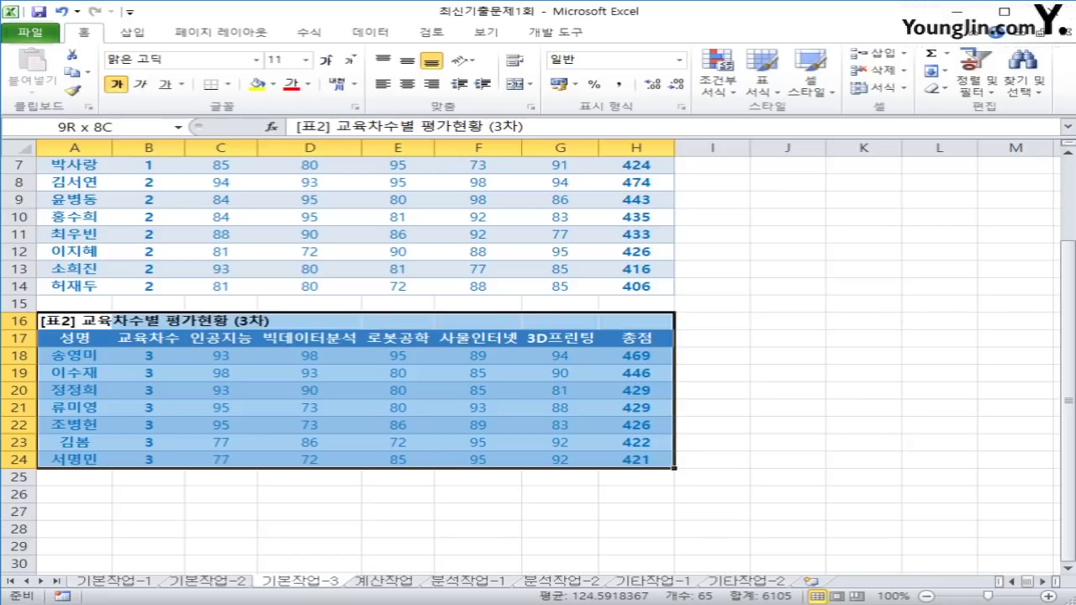
pyautogui.click(712, 443)
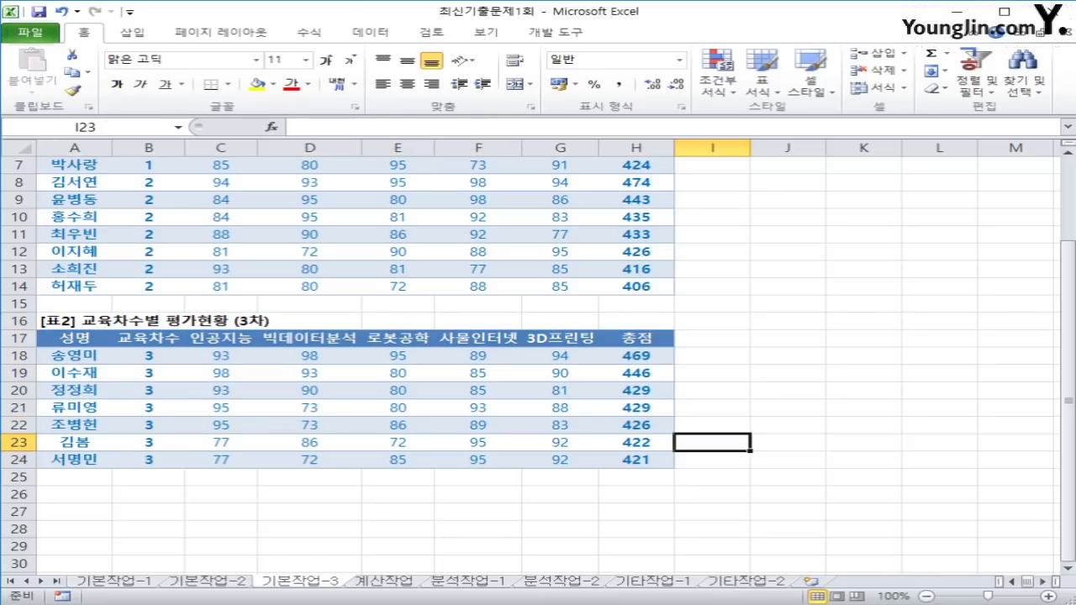
pyautogui.scroll(2, 336, 361)
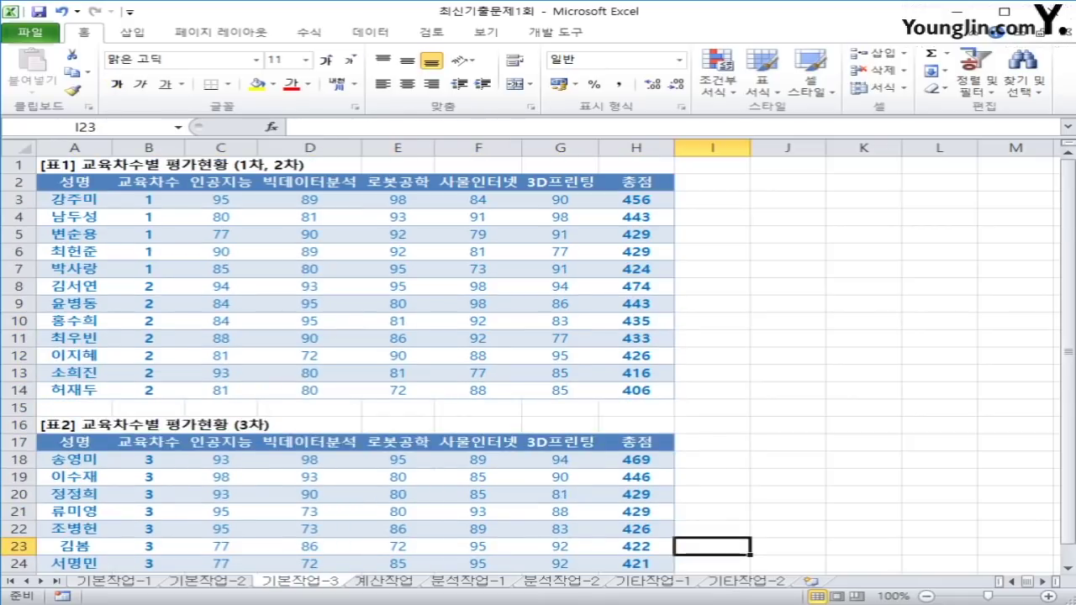
pyautogui.click(221, 32)
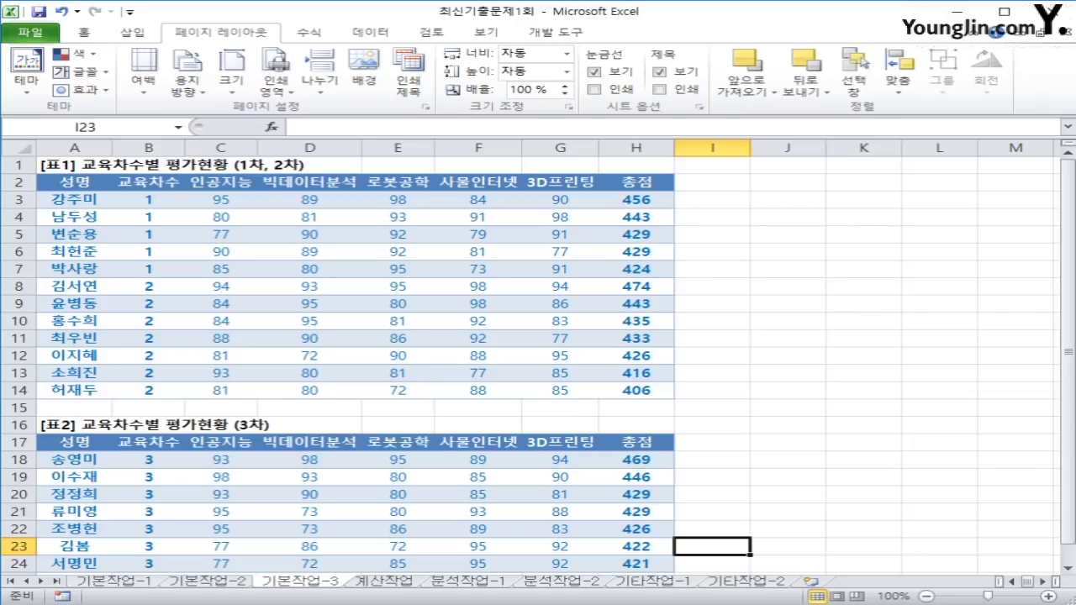
pyautogui.click(409, 71)
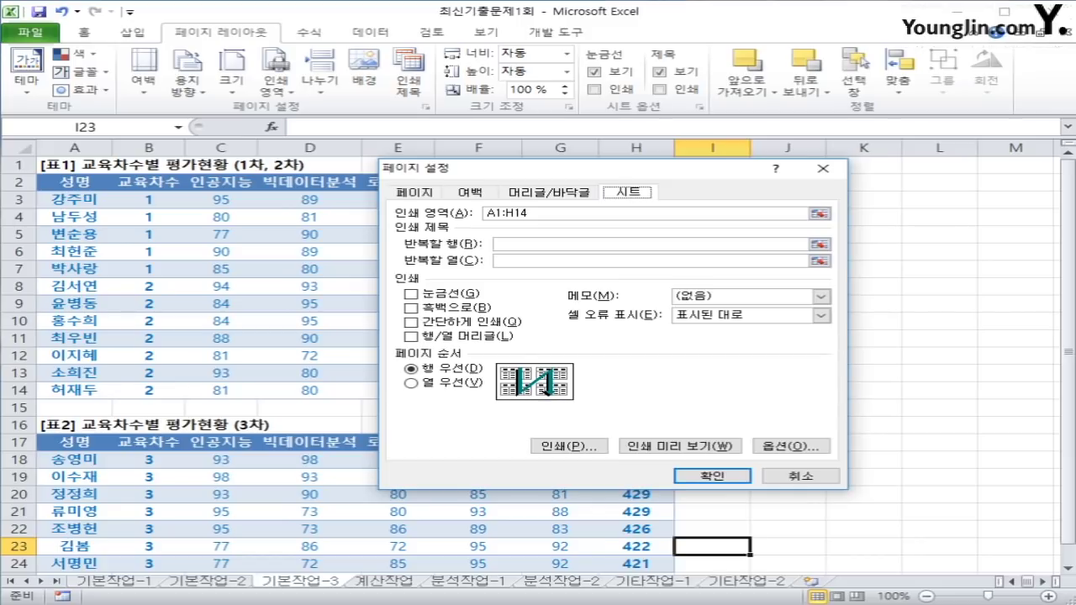
pyautogui.click(528, 213)
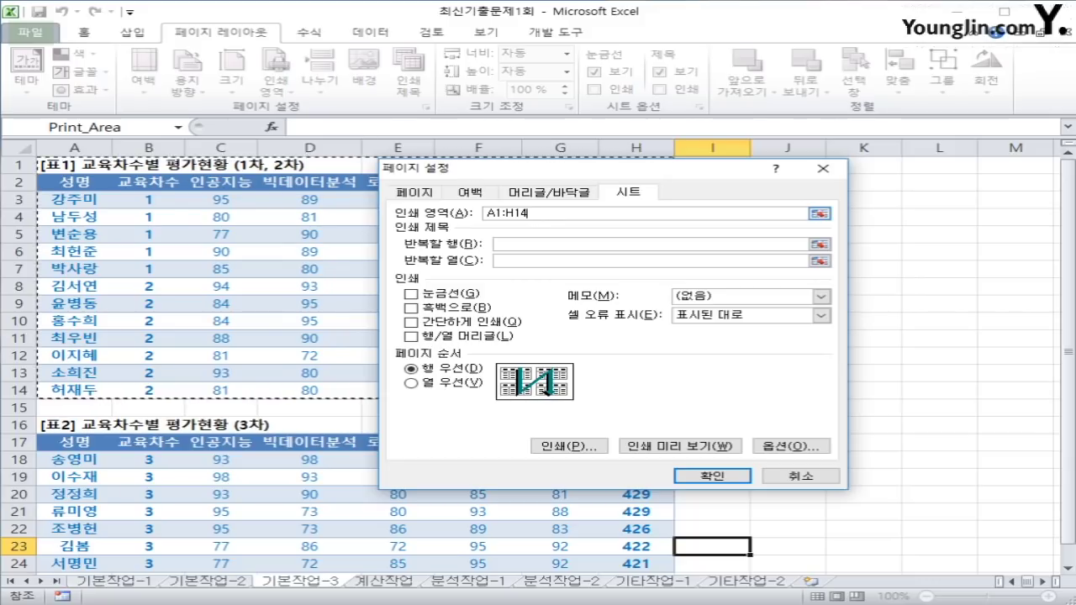
pyautogui.write(',')
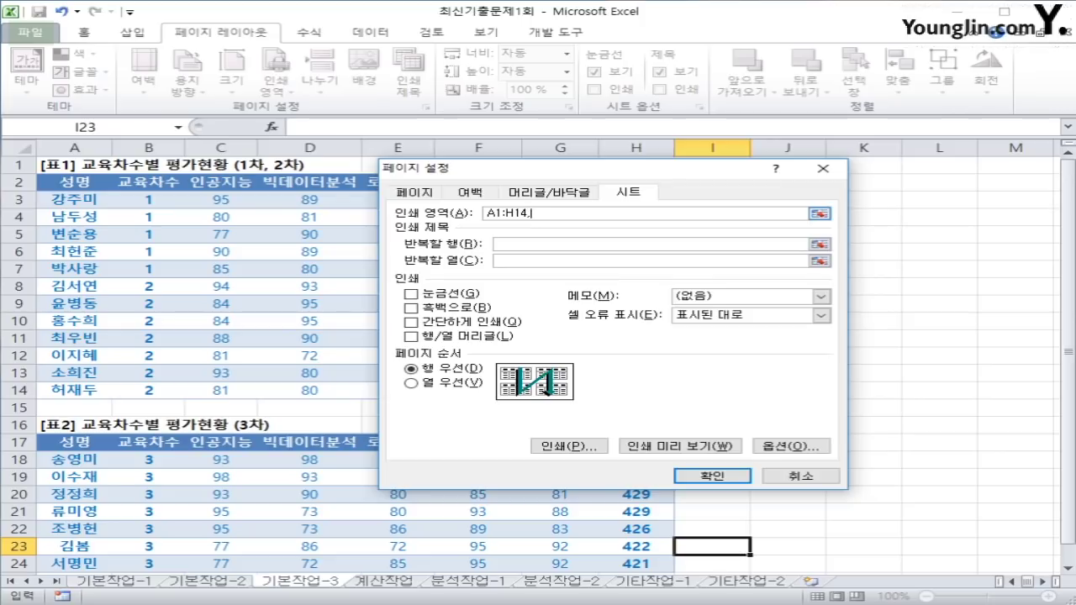
pyautogui.moveTo(49, 424); pyautogui.dragTo(673, 498)
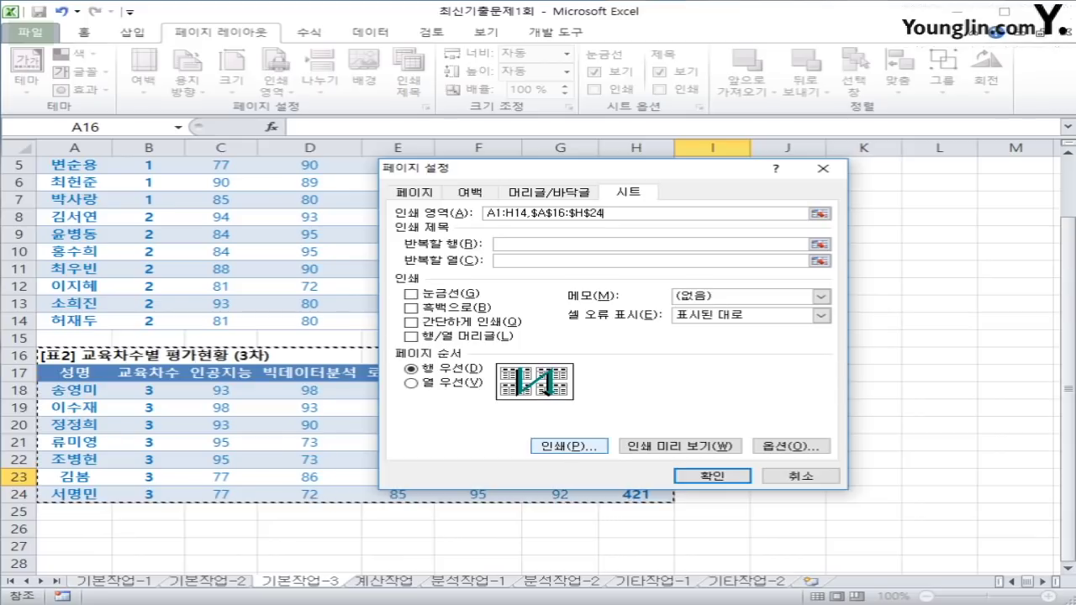
pyautogui.press('F2')
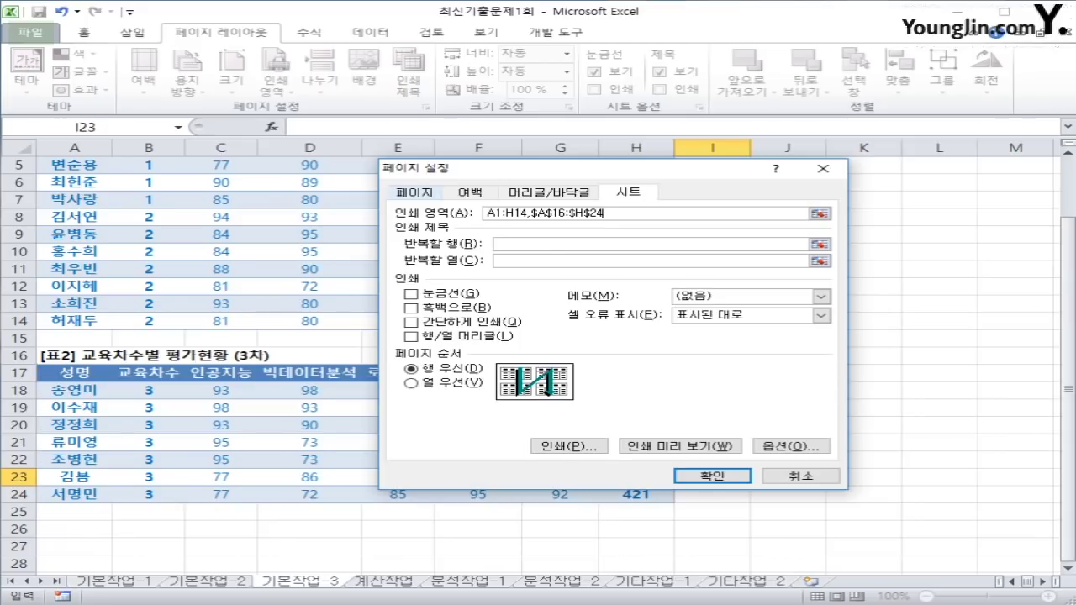
# Set print scaling to fit 1 page wide by 1 page tall and enable printing of row and column headings.
pyautogui.hotkey('ctrl', 'Tab')
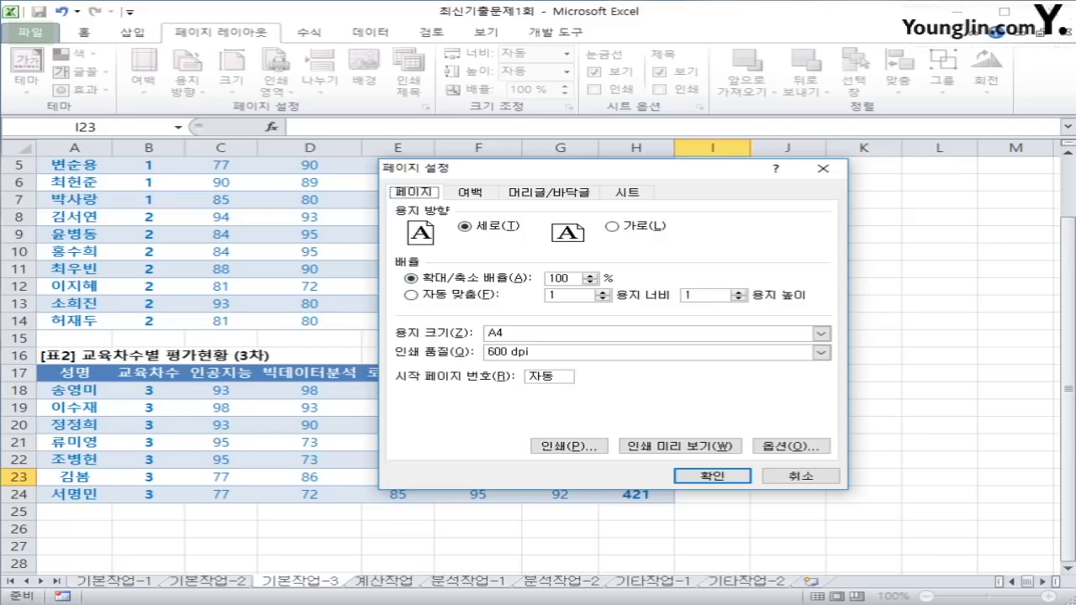
pyautogui.hotkey('alt', 'f')
pyautogui.press('Tab')
pyautogui.click(627, 192)
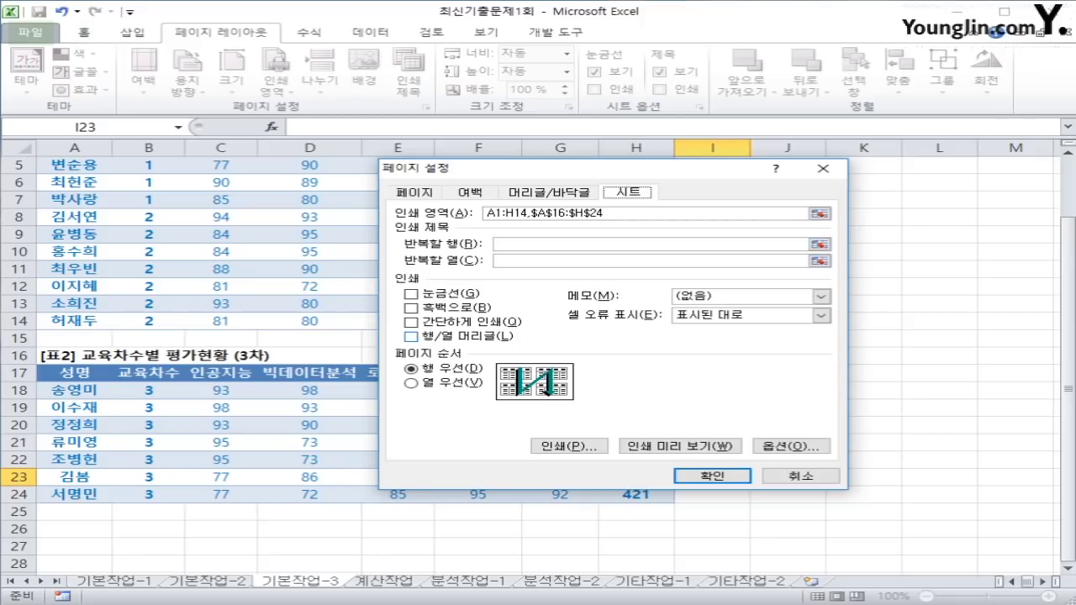
pyautogui.click(411, 337)
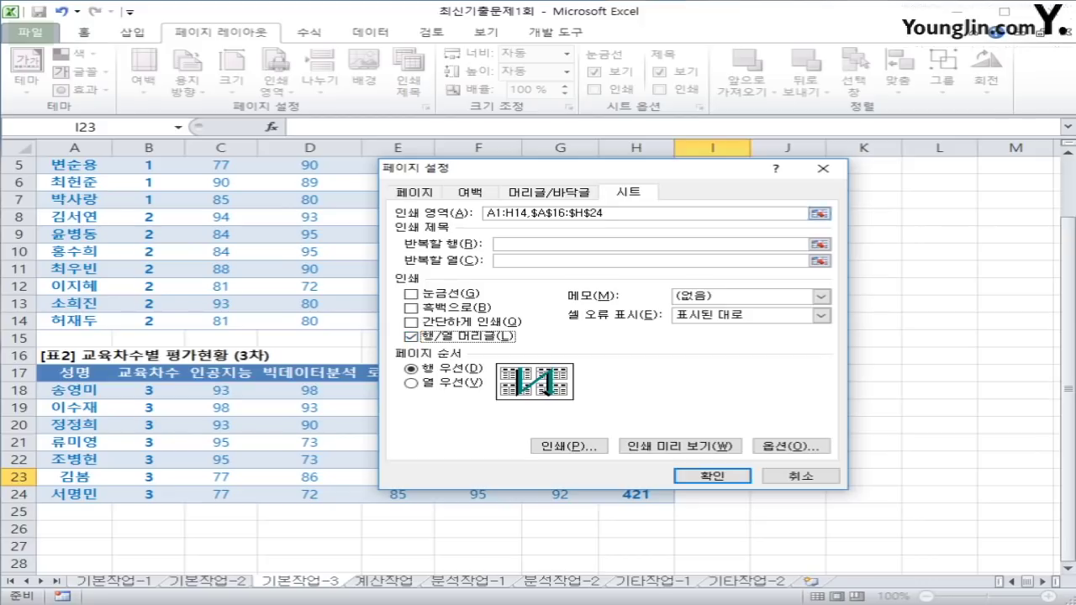
# Insert the current date into the right section of the footer and apply the page setup.
pyautogui.hotkey('ctrl', 'shift', 'Tab')
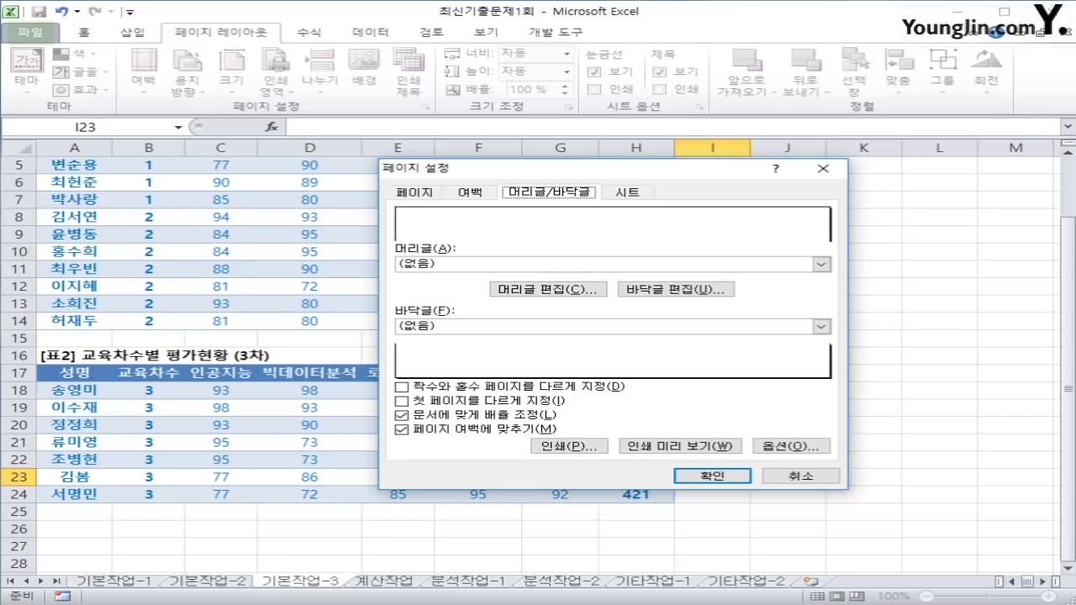
pyautogui.press('Tab')
pyautogui.press('Tab')
pyautogui.press('Tab')
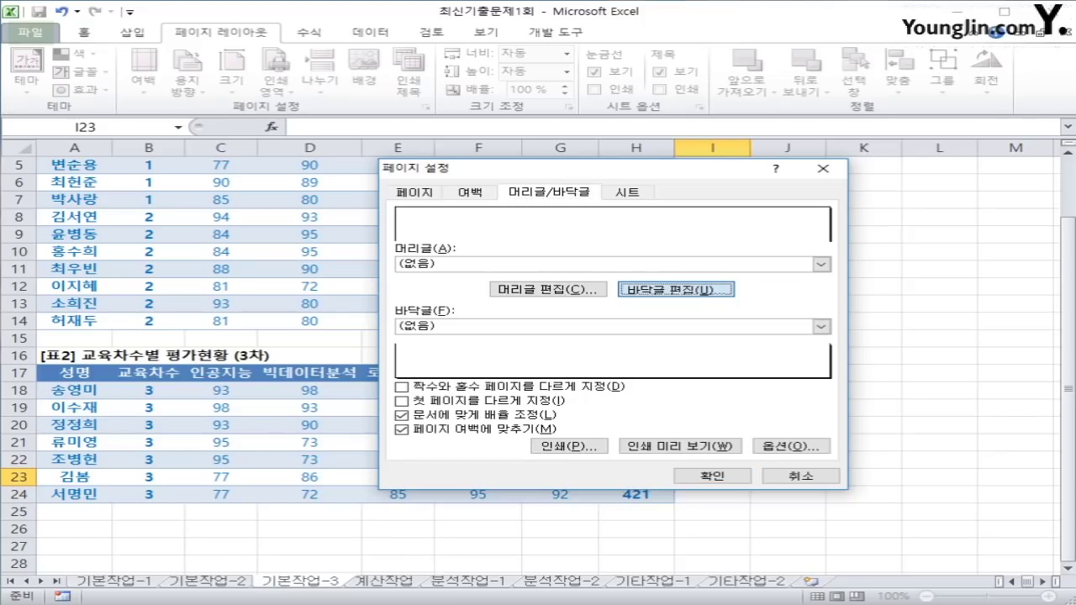
pyautogui.press('Return')
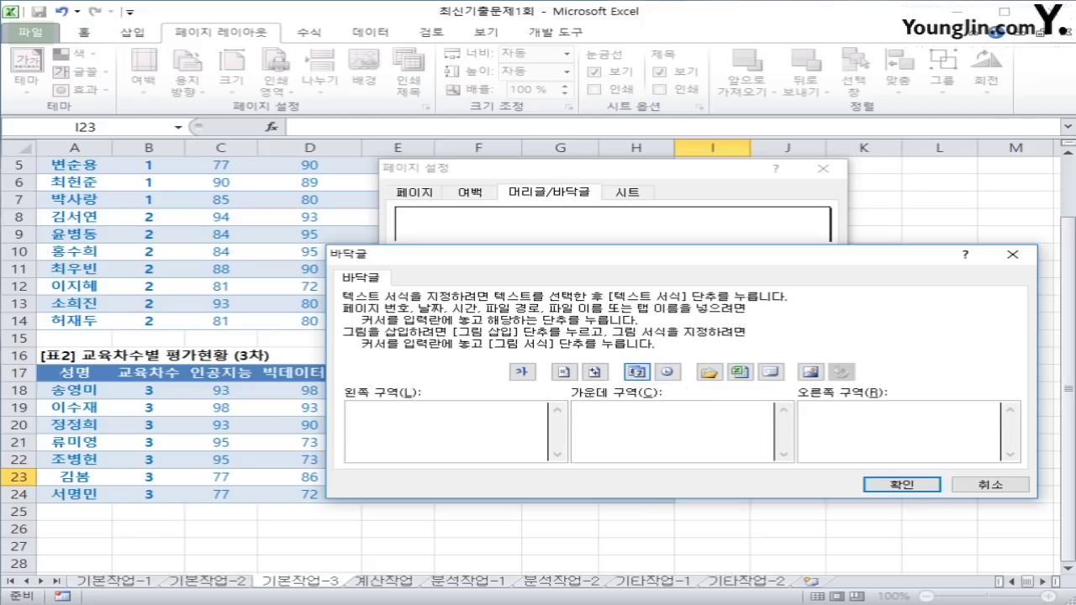
pyautogui.click(638, 372)
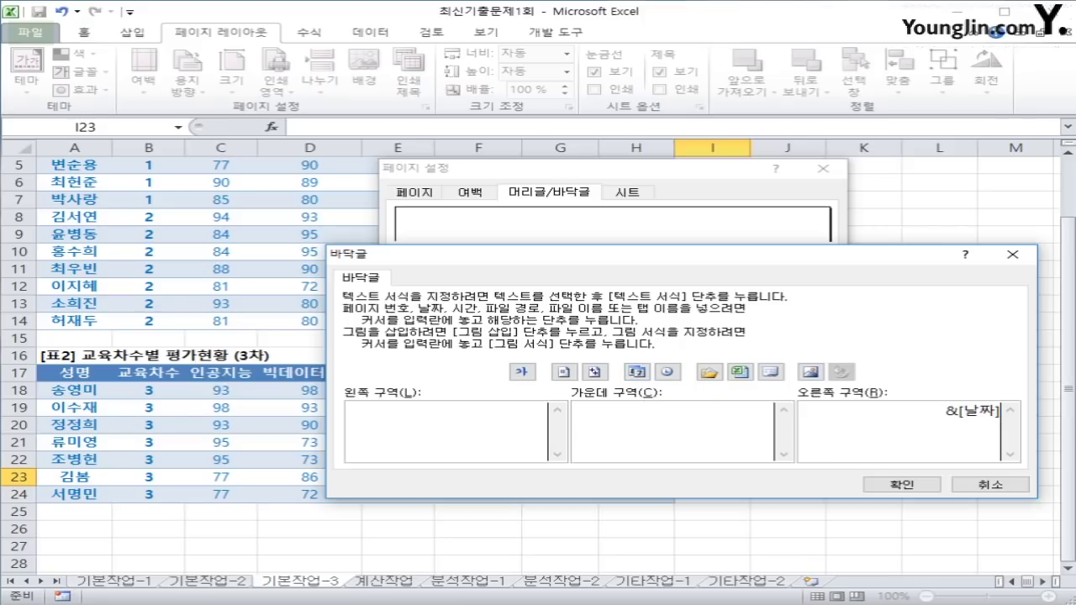
pyautogui.click(898, 484)
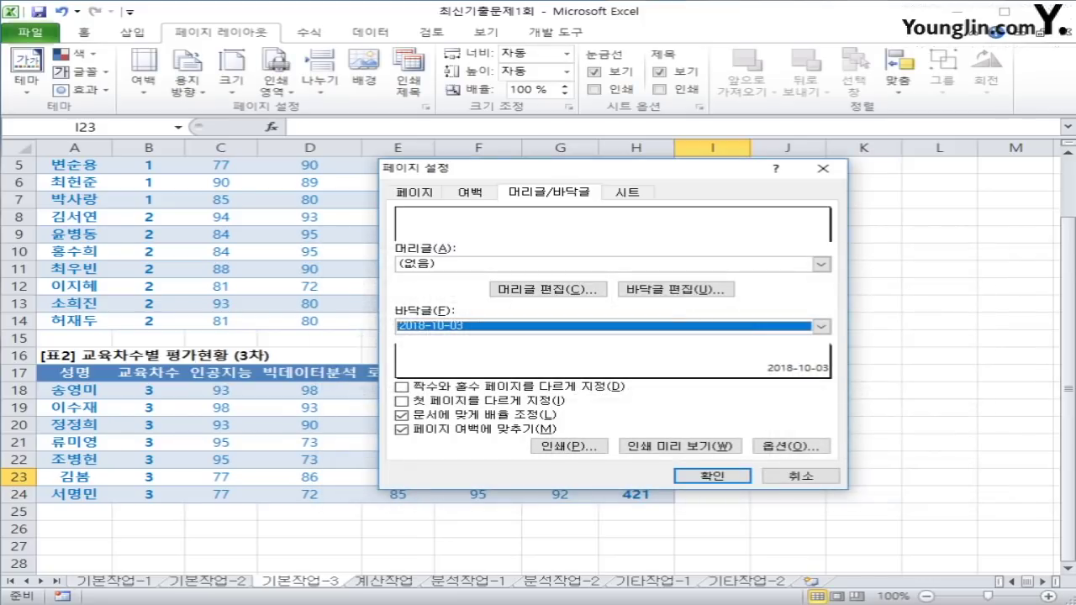
pyautogui.click(713, 476)
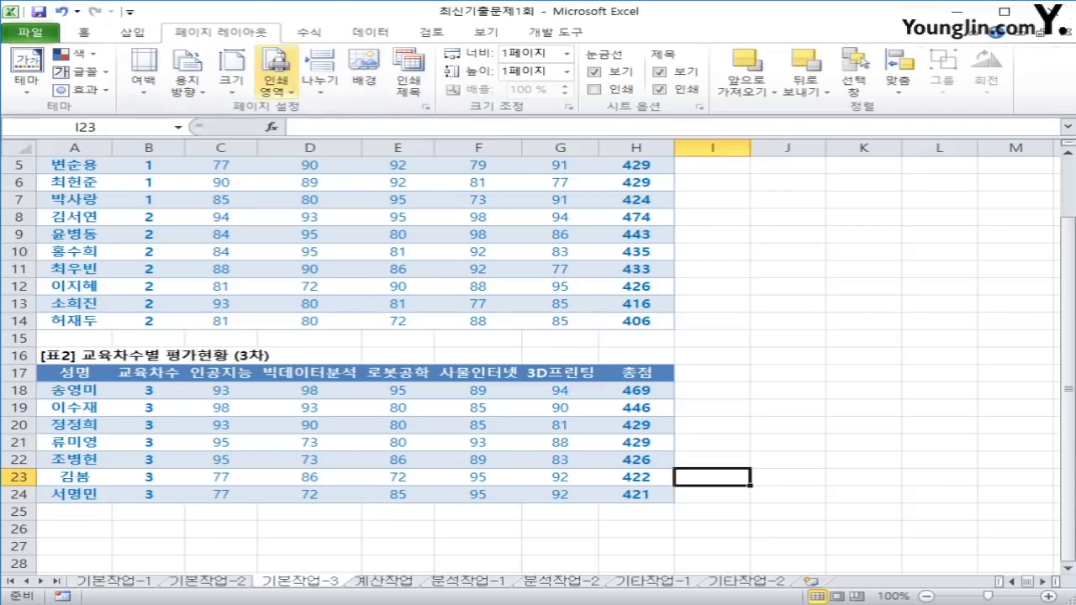
# Preview both printed pages of 기본작업-3 to check the tables, headings and footer date, and return to the sheet.
pyautogui.click(425, 107)
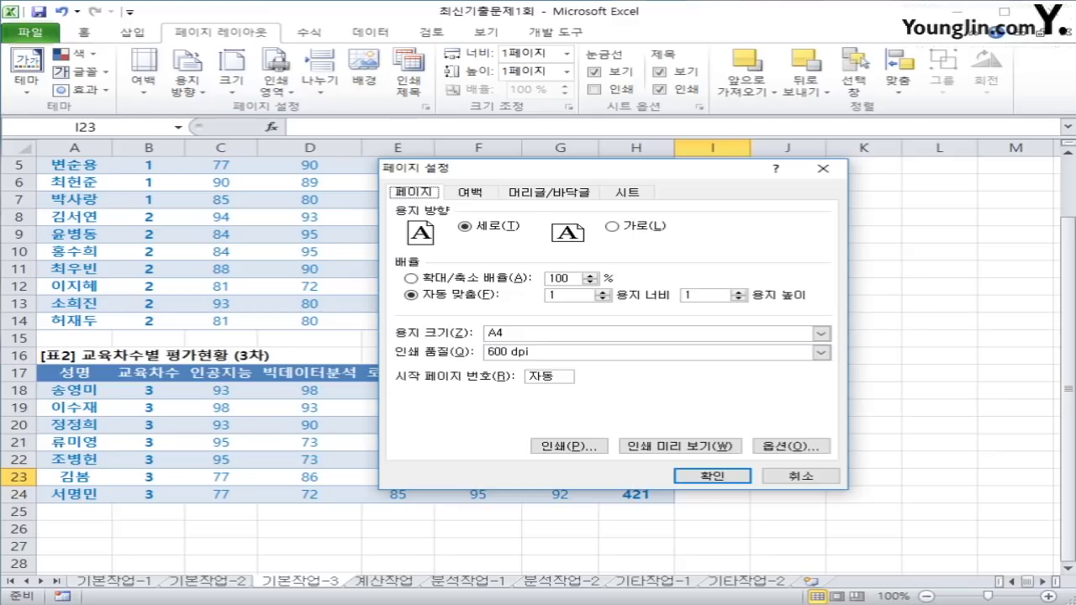
pyautogui.click(680, 446)
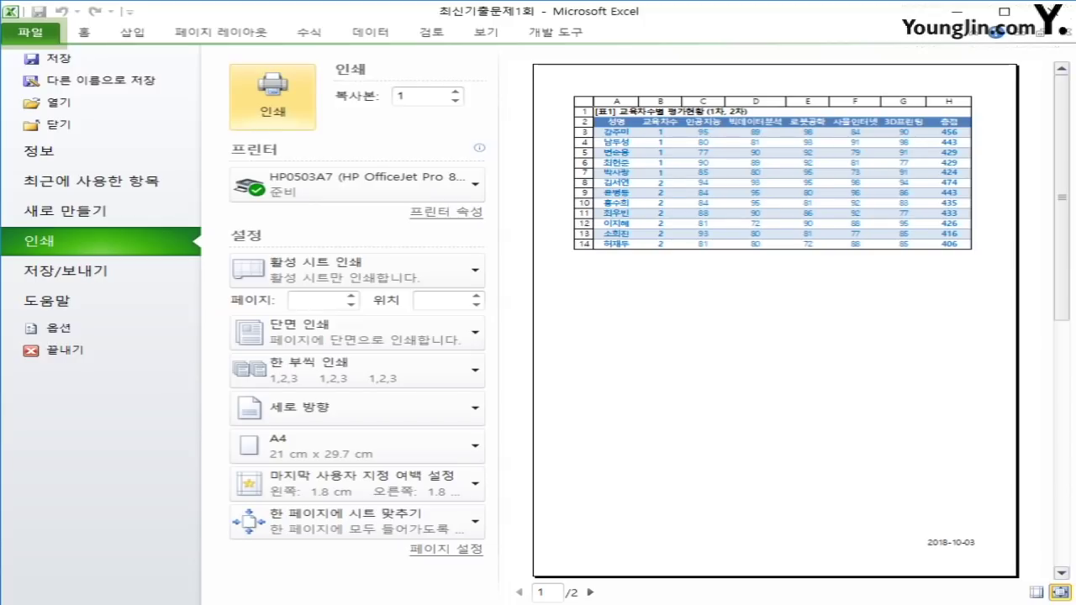
pyautogui.press('pagedown')
pyautogui.press('pageup')
pyautogui.press('pagedown')
pyautogui.press('pageup')
pyautogui.press('pagedown')
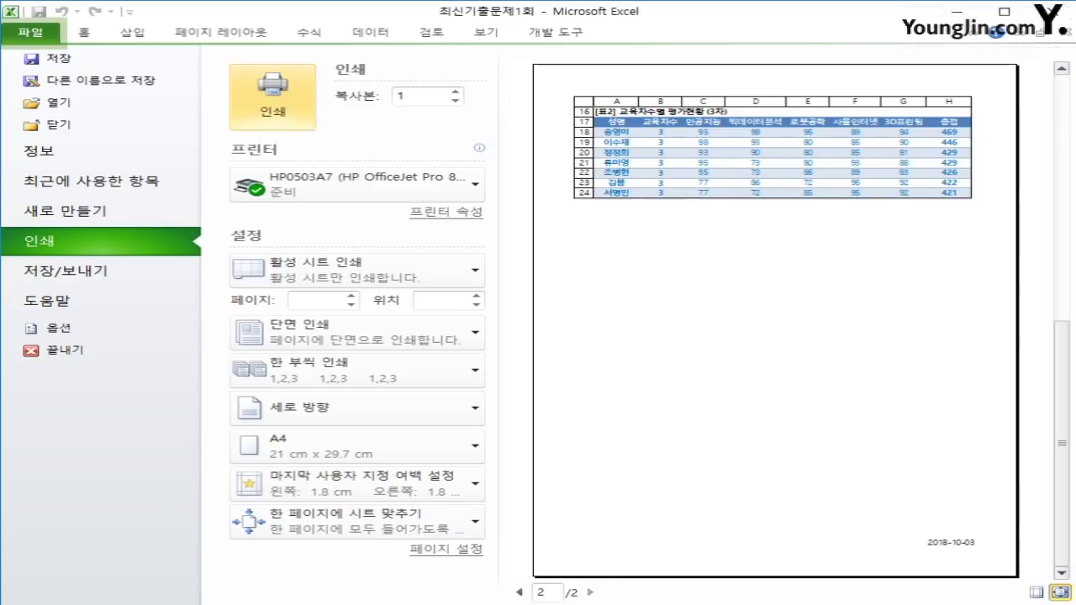
pyautogui.press('pageup')
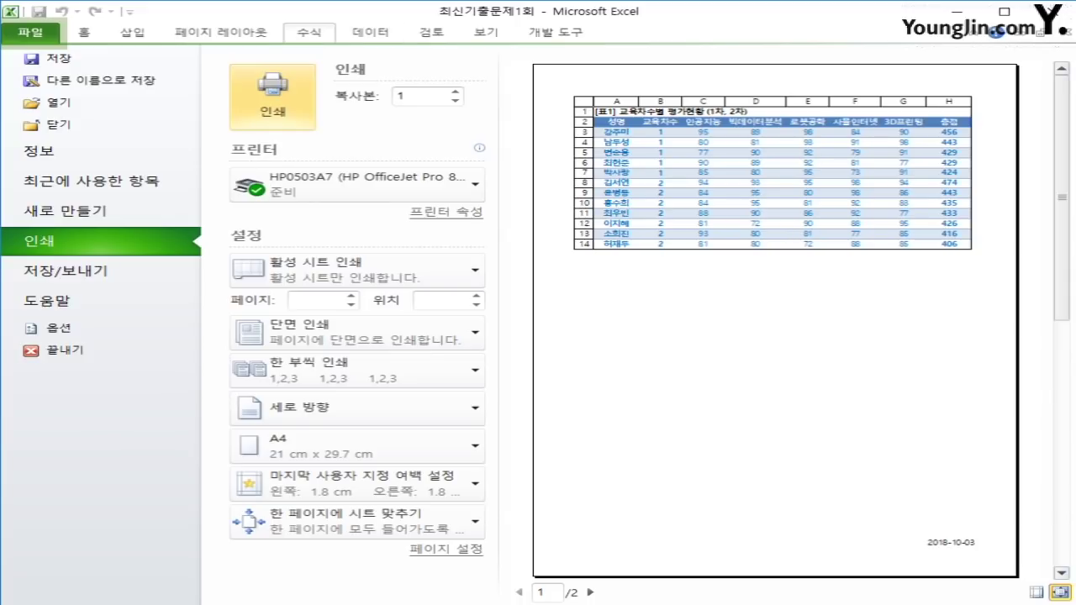
pyautogui.click(220, 32)
pyautogui.click(864, 407)
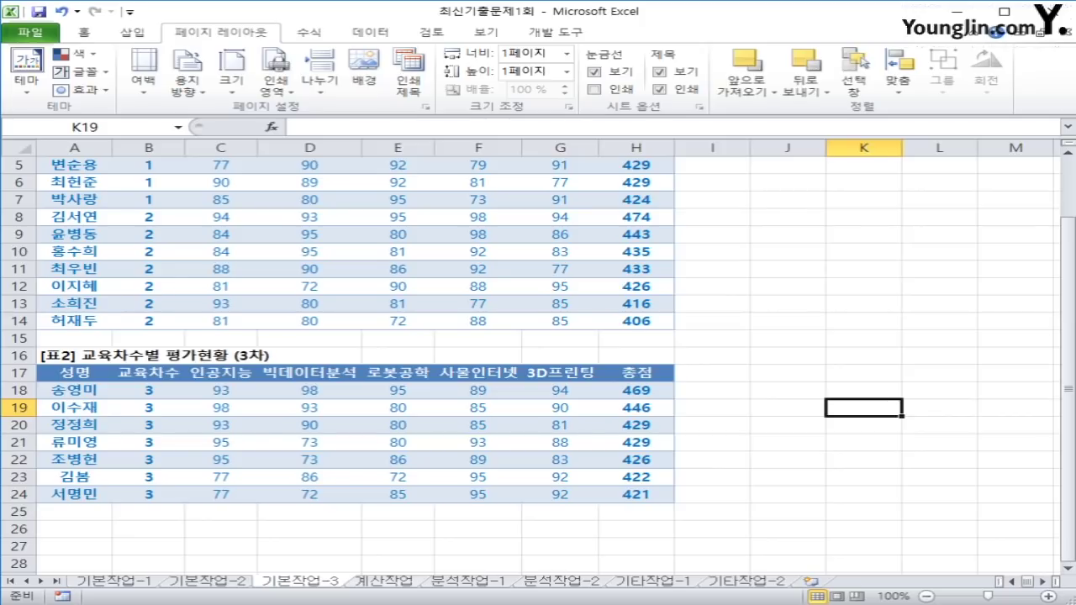
# Switch to the 계산작업 sheet and select cell I3, the first cell under the 결과 heading of [표1].
pyautogui.hotkey('ctrl', 'pagedown')
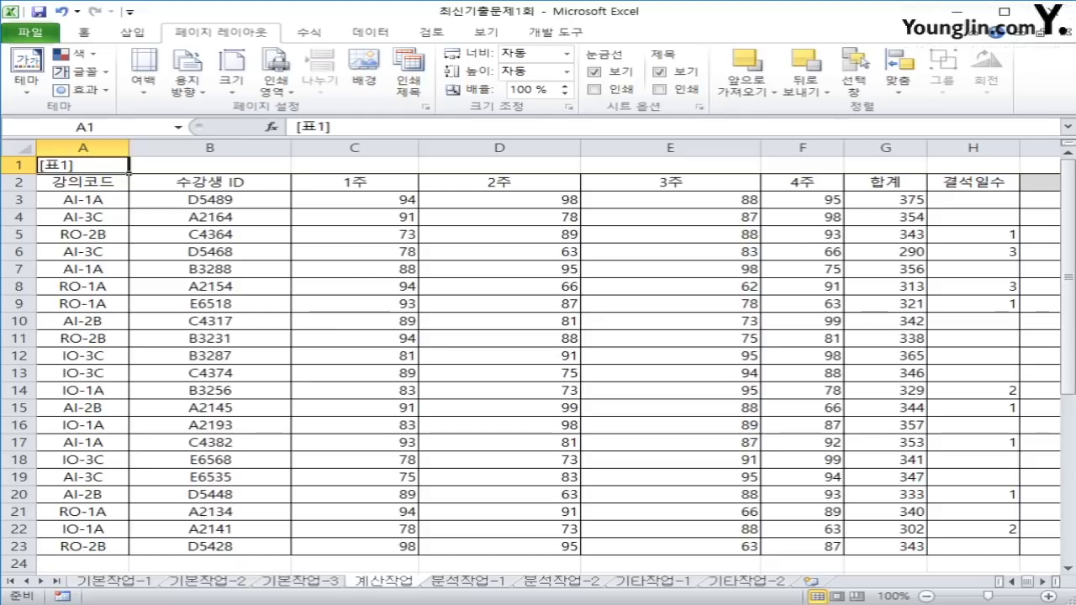
pyautogui.click(973, 181)
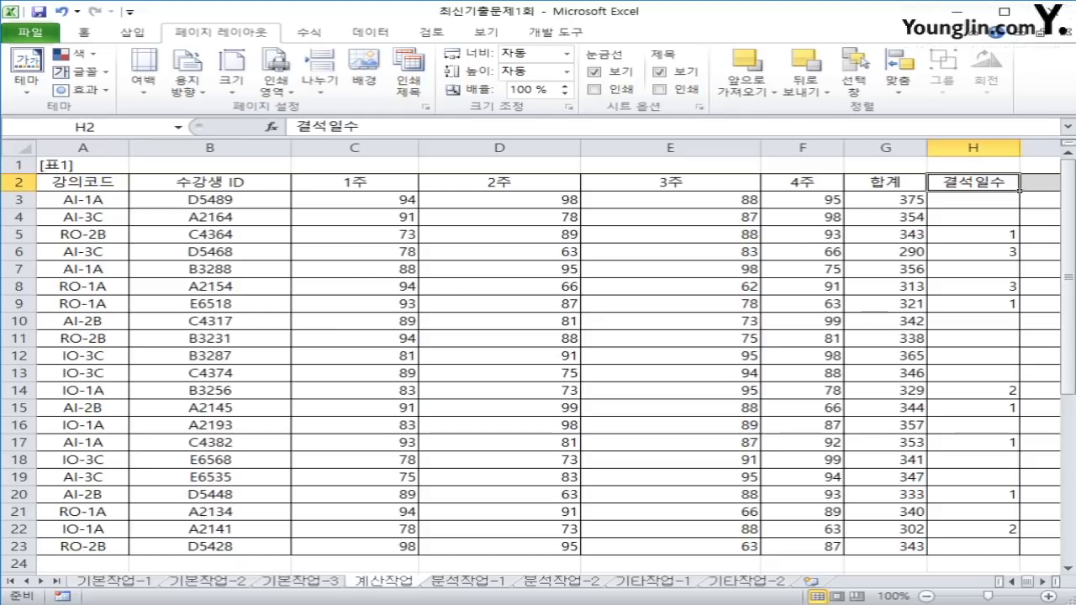
pyautogui.hscroll(2, 538, 353)
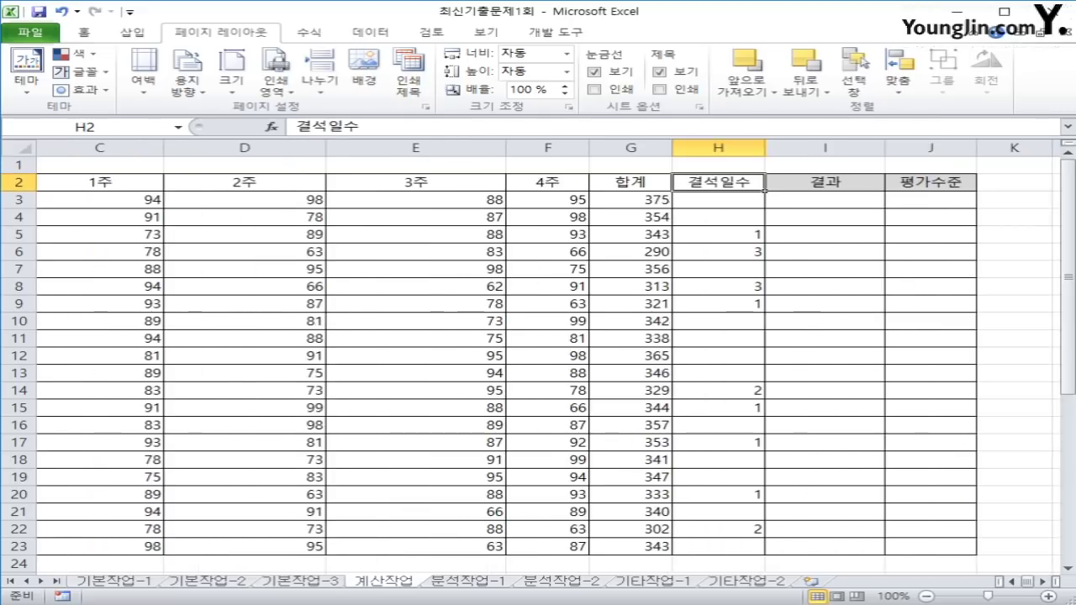
pyautogui.click(825, 199)
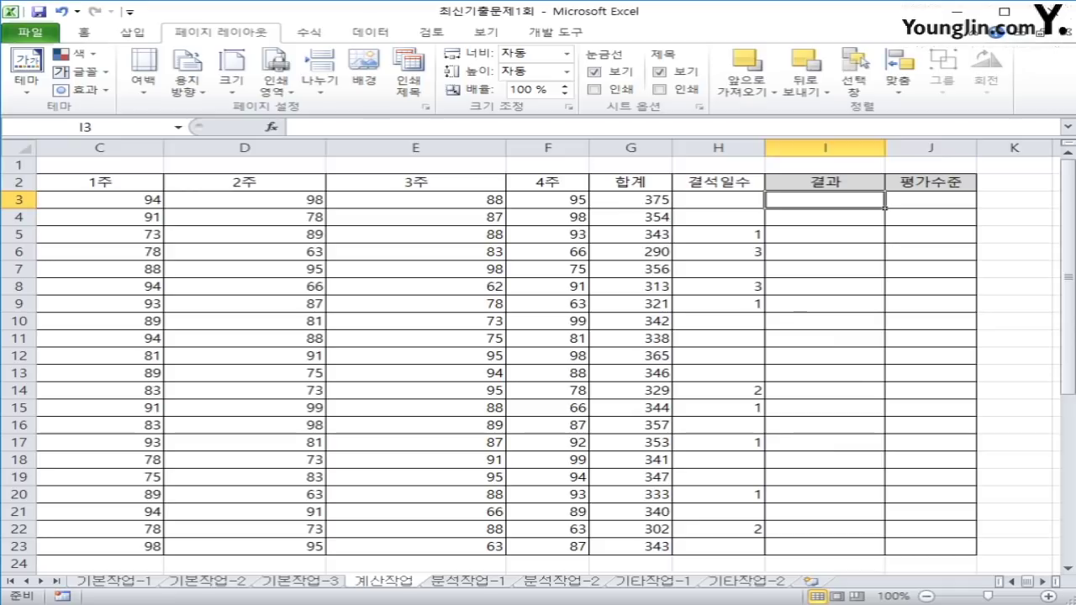
pyautogui.click(718, 199)
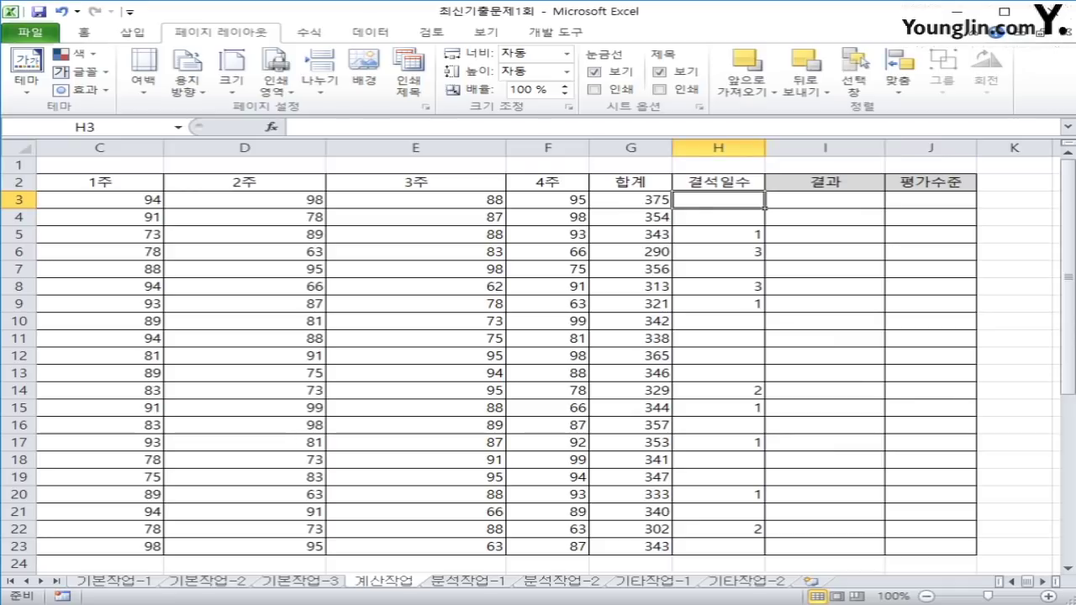
pyautogui.click(825, 199)
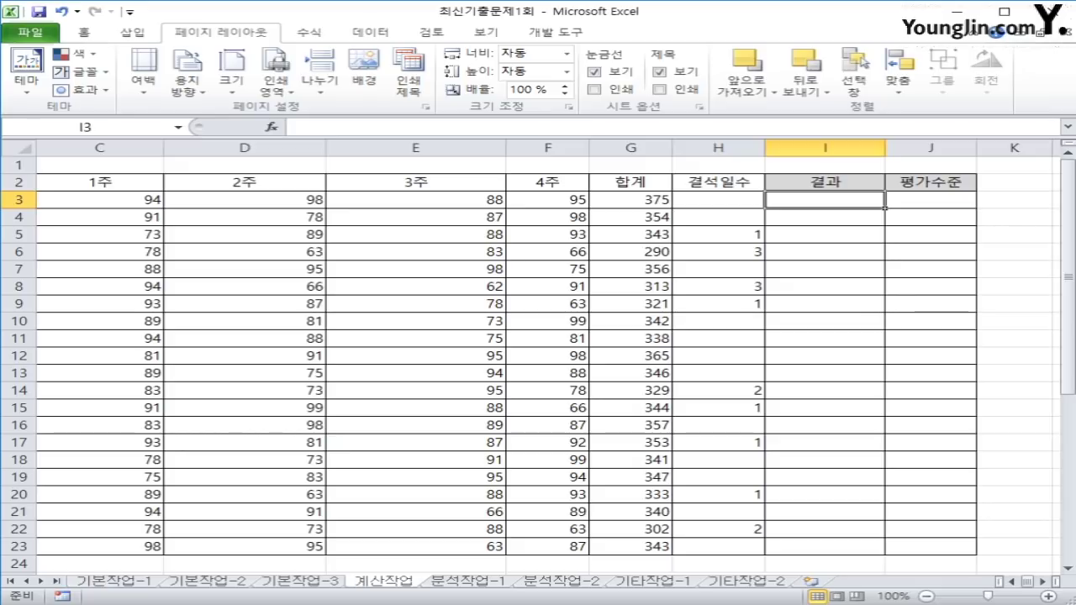
# Begin an IF formula in I3 with an AND test that starts with the average of C3:F3.
pyautogui.write('=ㅑ')
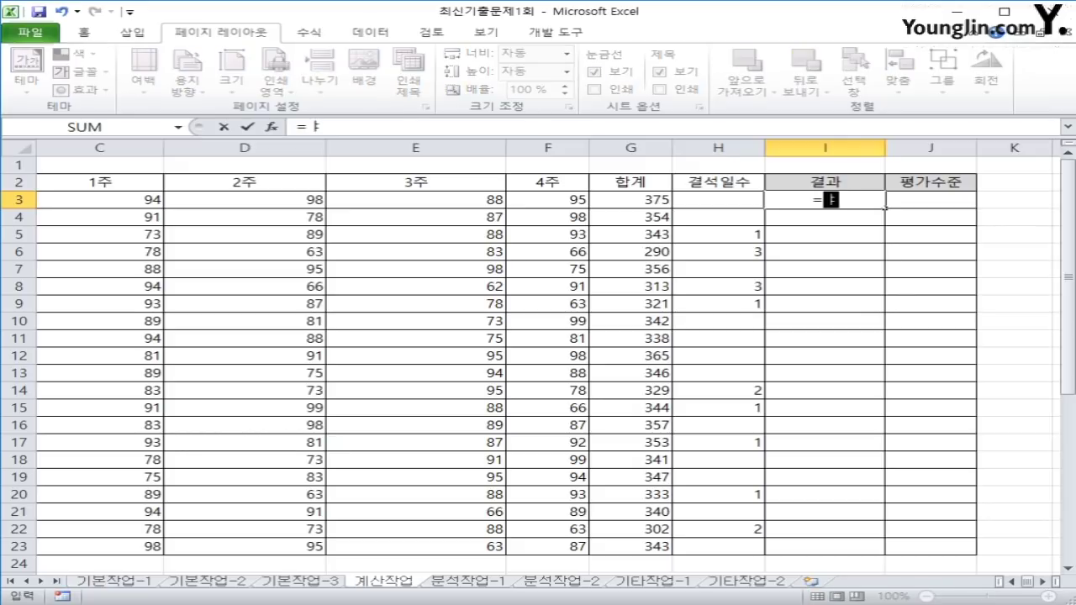
pyautogui.press('BackSpace')
pyautogui.write('if')
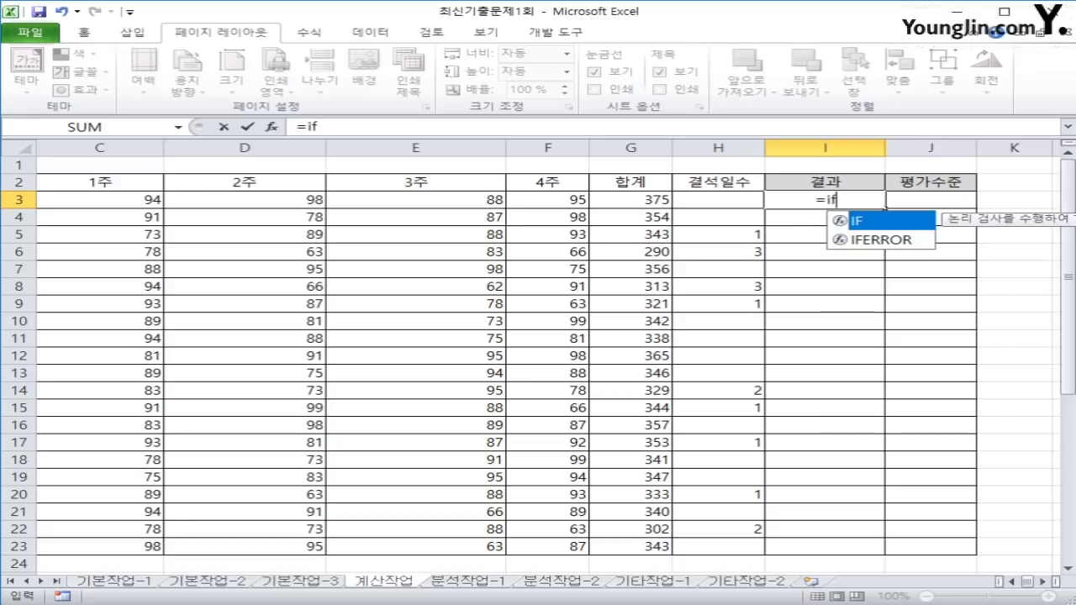
pyautogui.write('(')
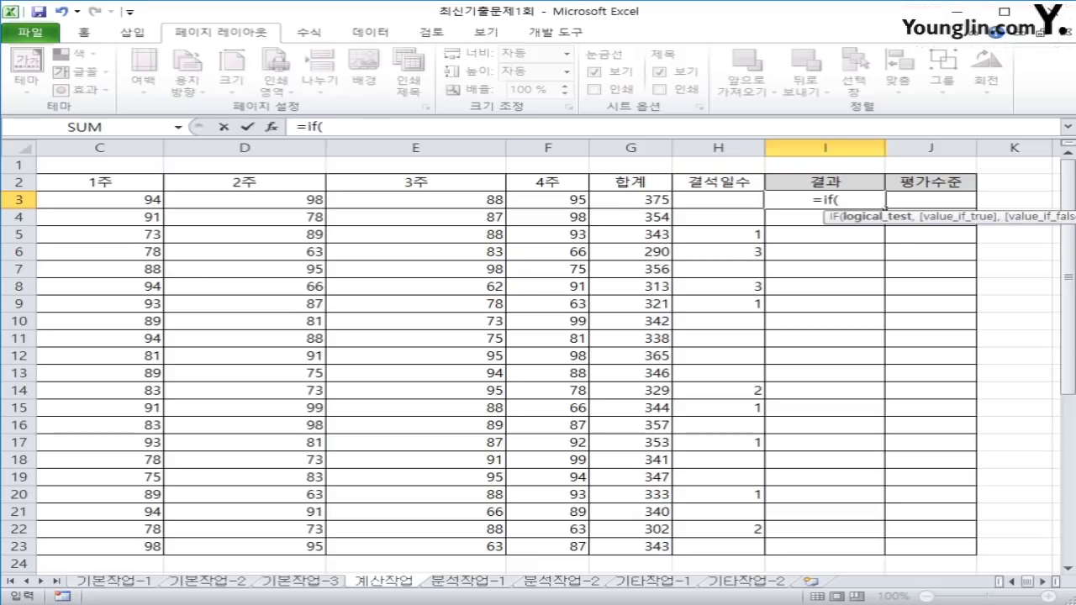
pyautogui.write('and(')
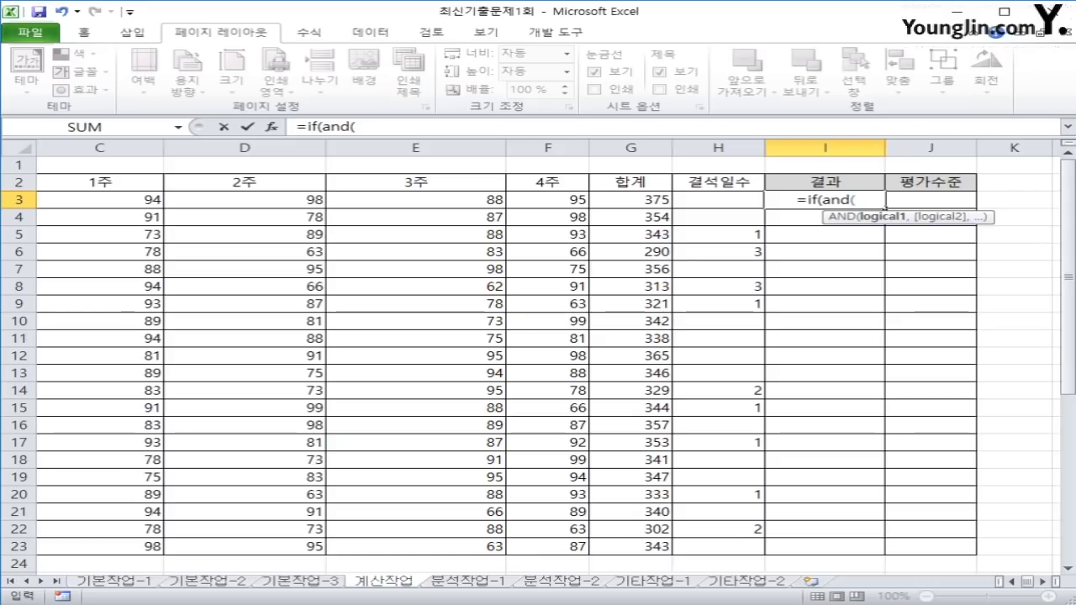
pyautogui.write('ave')
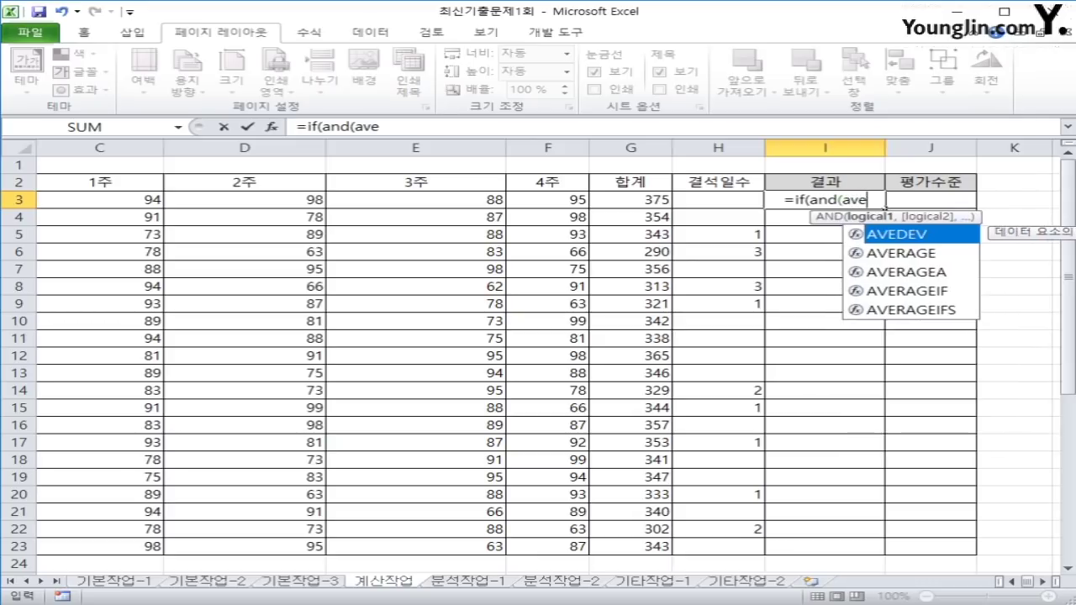
pyautogui.write('rage(')
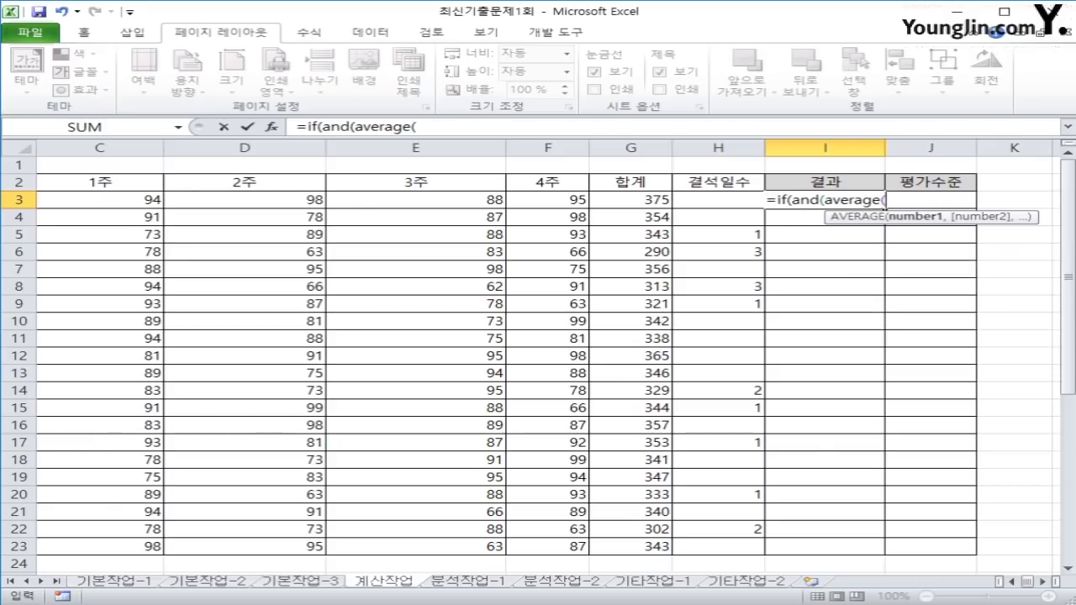
pyautogui.moveTo(84, 200); pyautogui.dragTo(588, 200)
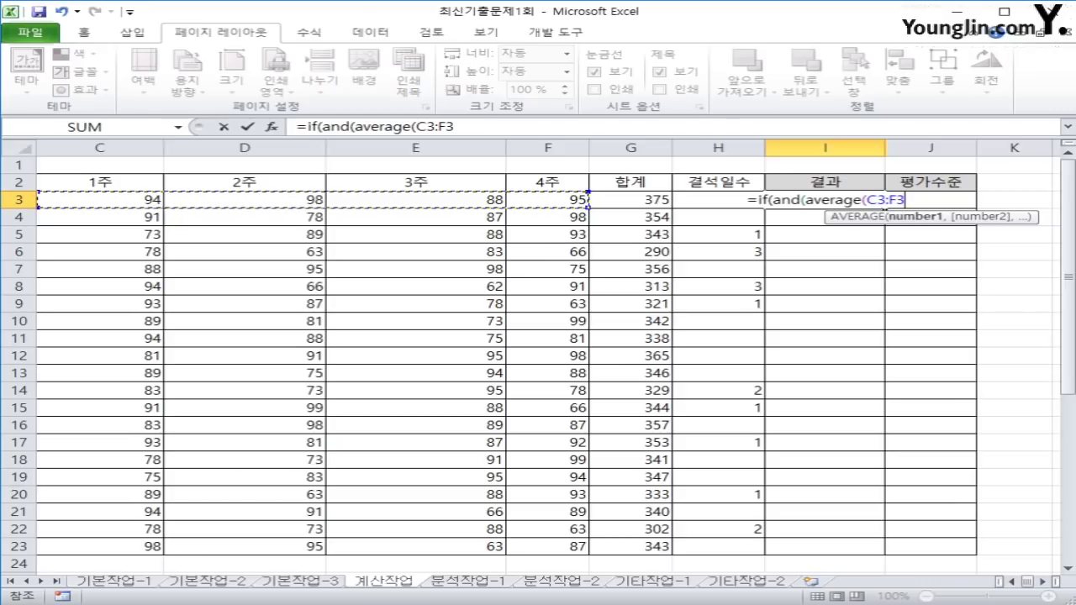
pyautogui.write(')')
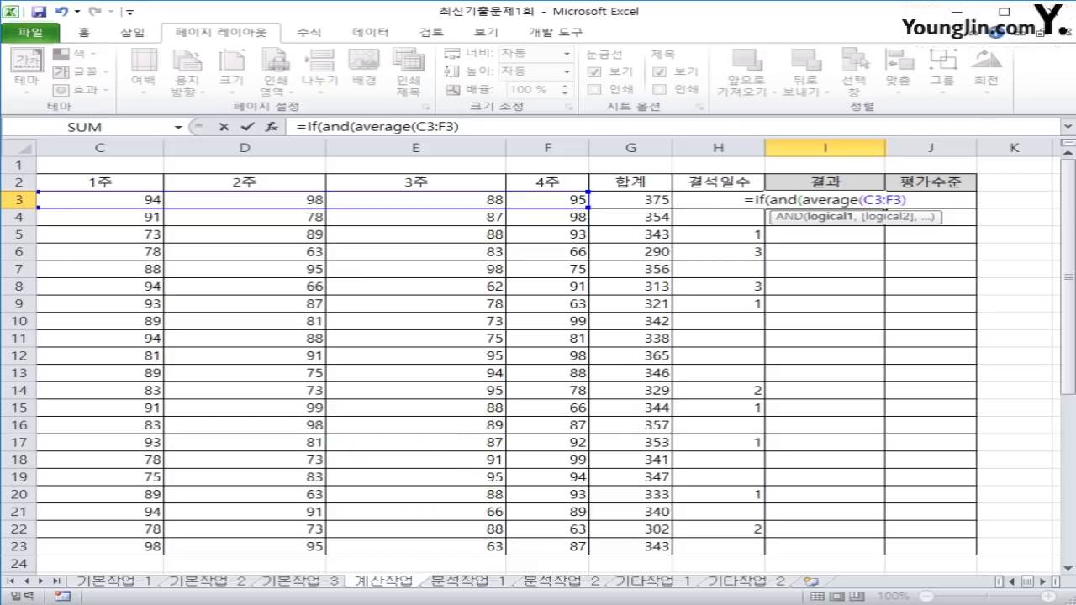
# Make the first AND condition require that average to be >= the AVERAGE of the absolute range $C$3:$F$23.
pyautogui.write('>=')
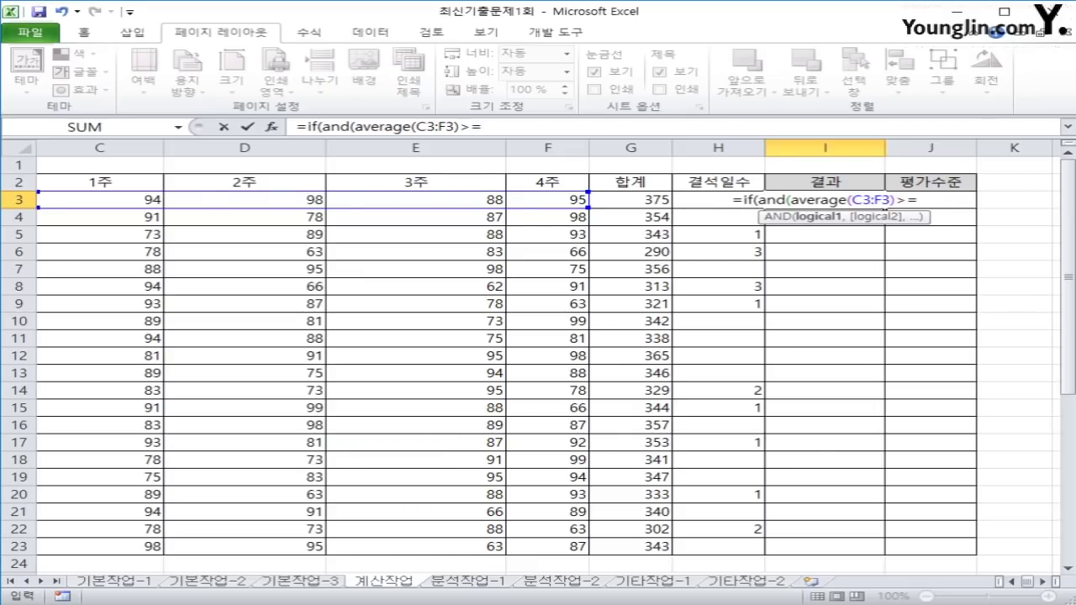
pyautogui.write('av')
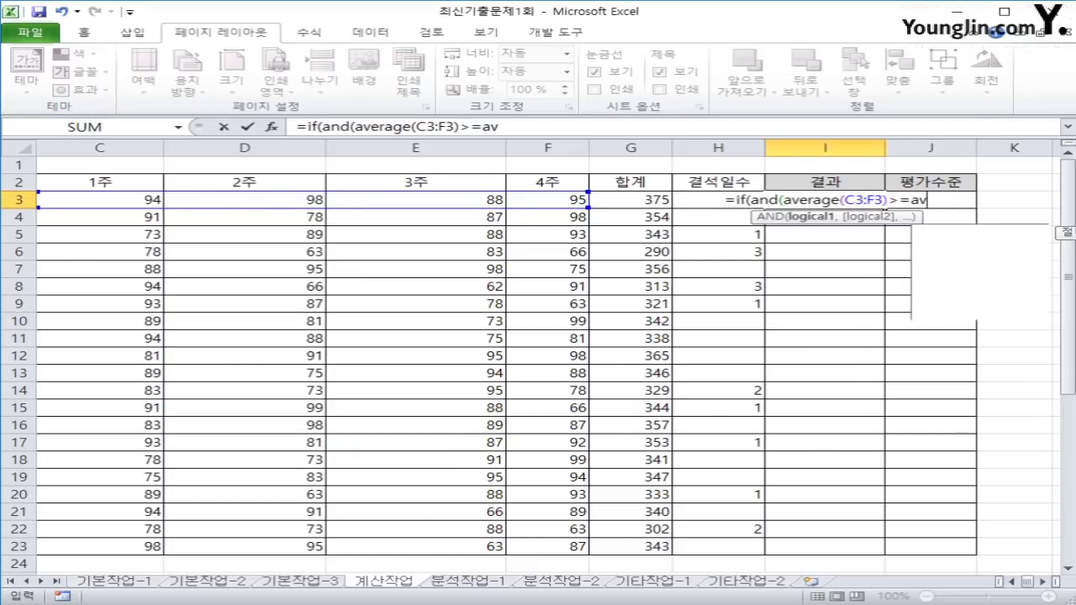
pyautogui.write('er')
pyautogui.press('Tab')
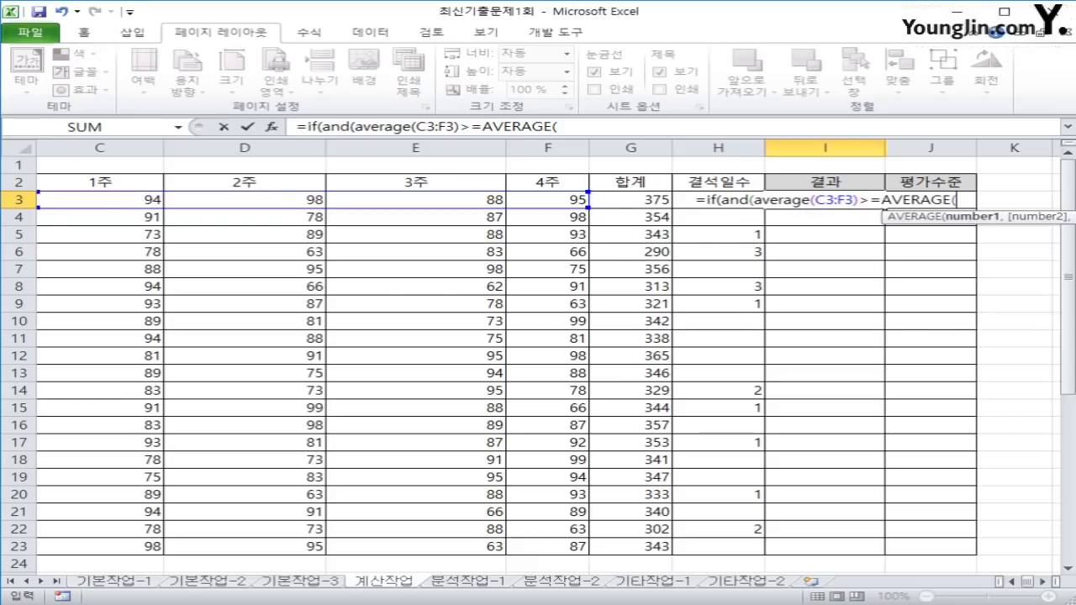
pyautogui.moveTo(101, 200); pyautogui.dragTo(584, 548)
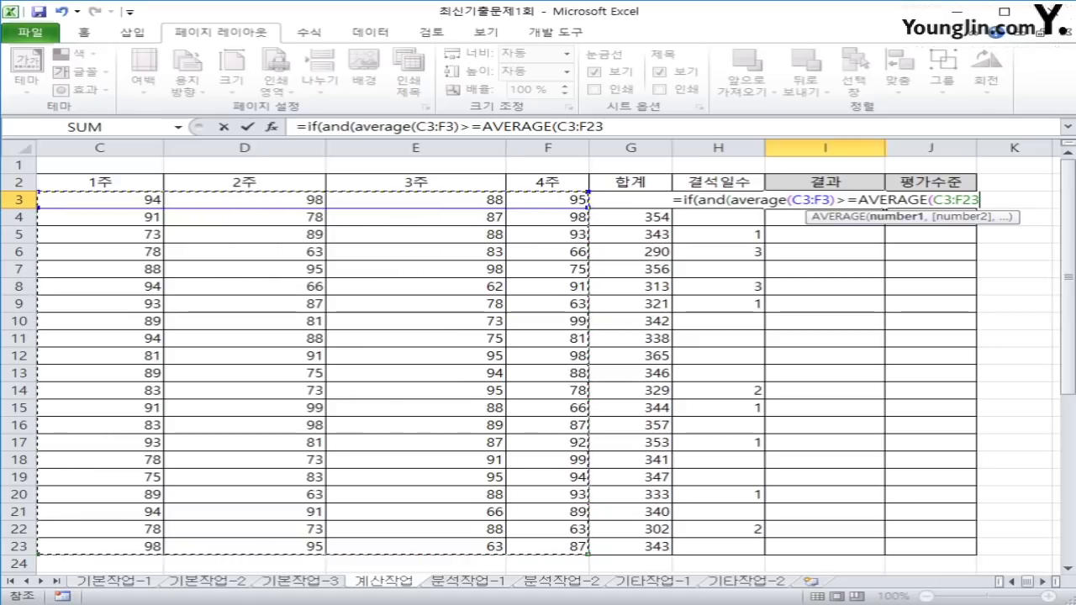
pyautogui.press('F4')
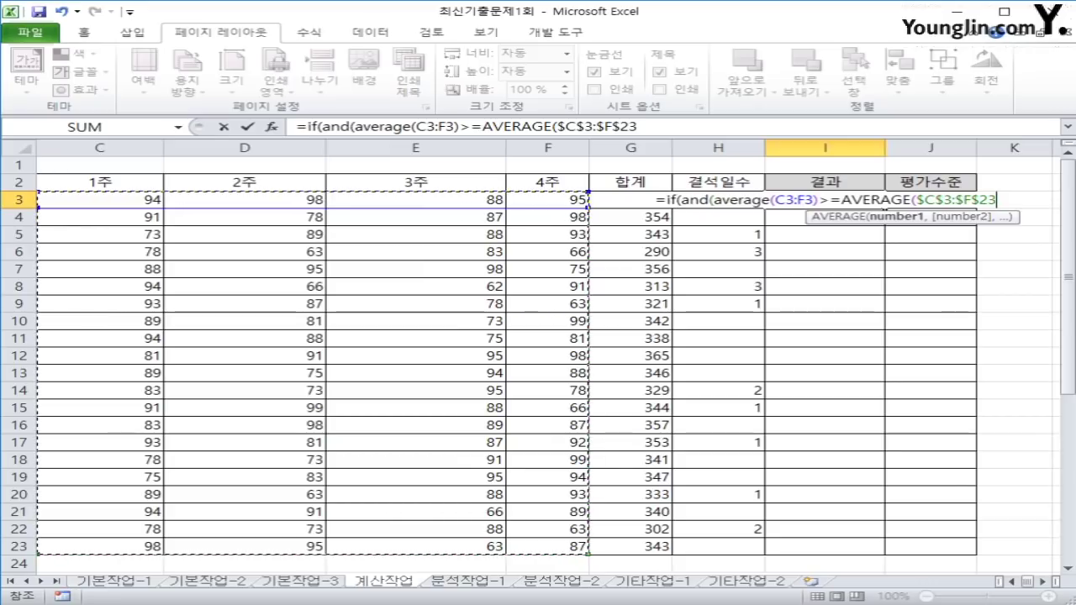
pyautogui.write(')')
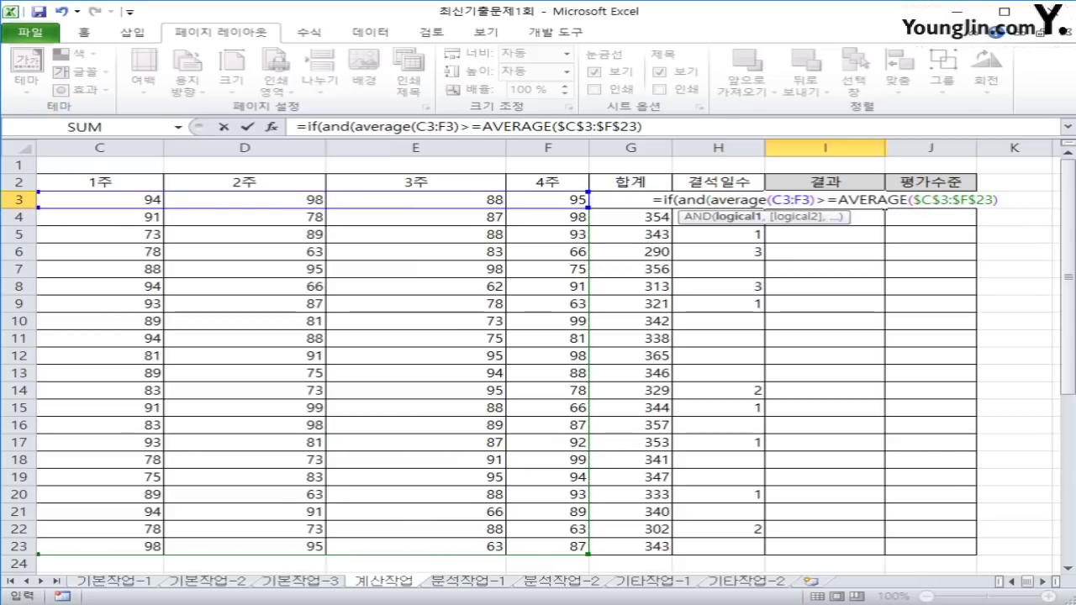
# Add ISBLANK(H3) as the second AND condition and close the logical test.
pyautogui.write(',')
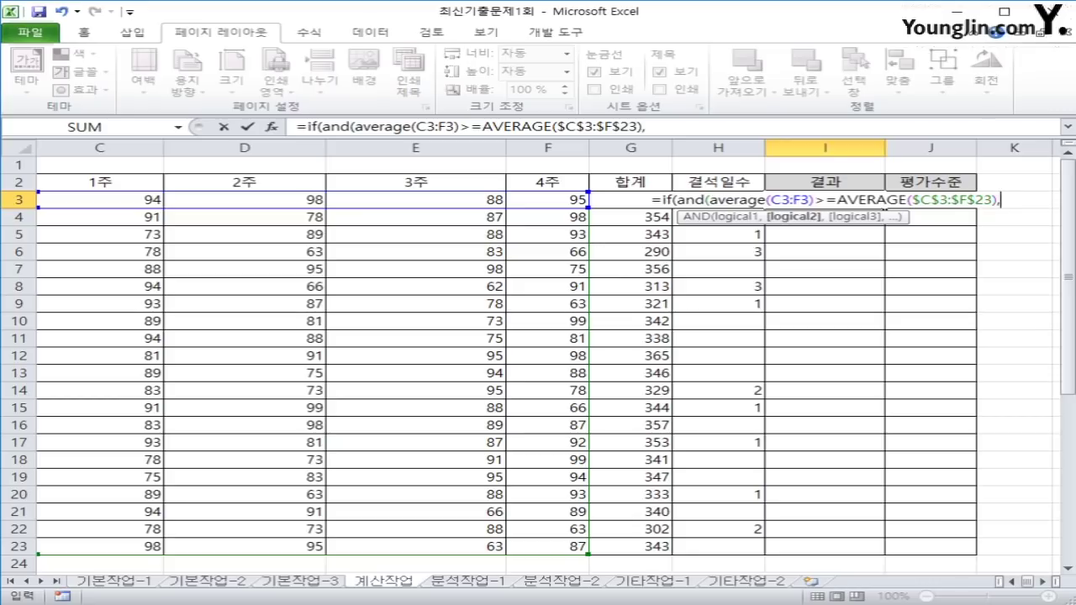
pyautogui.write('isb')
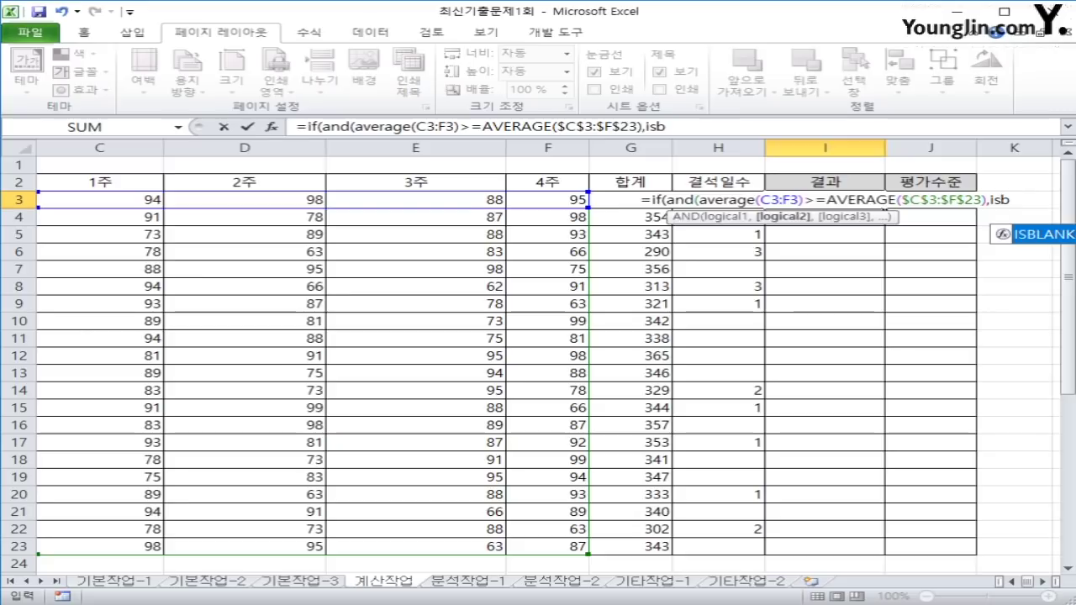
pyautogui.press('Tab')
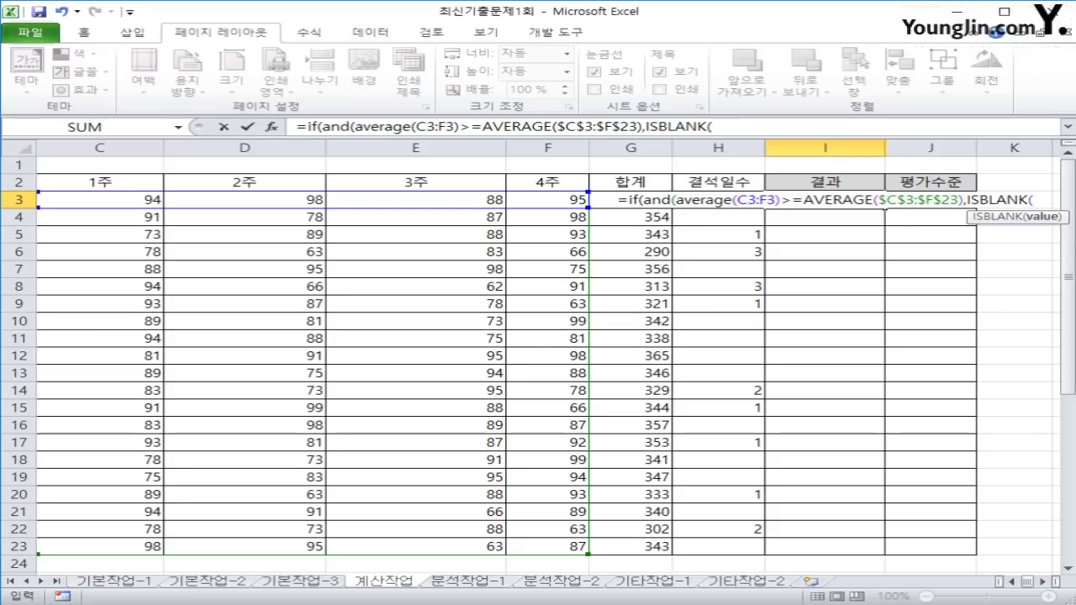
pyautogui.press('Left')
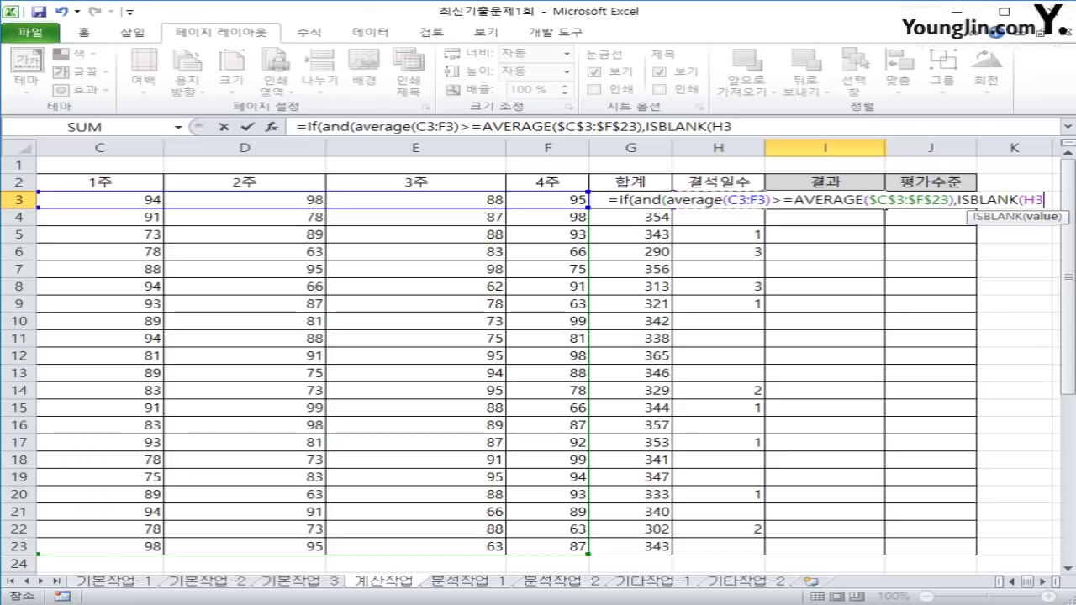
pyautogui.write(')')
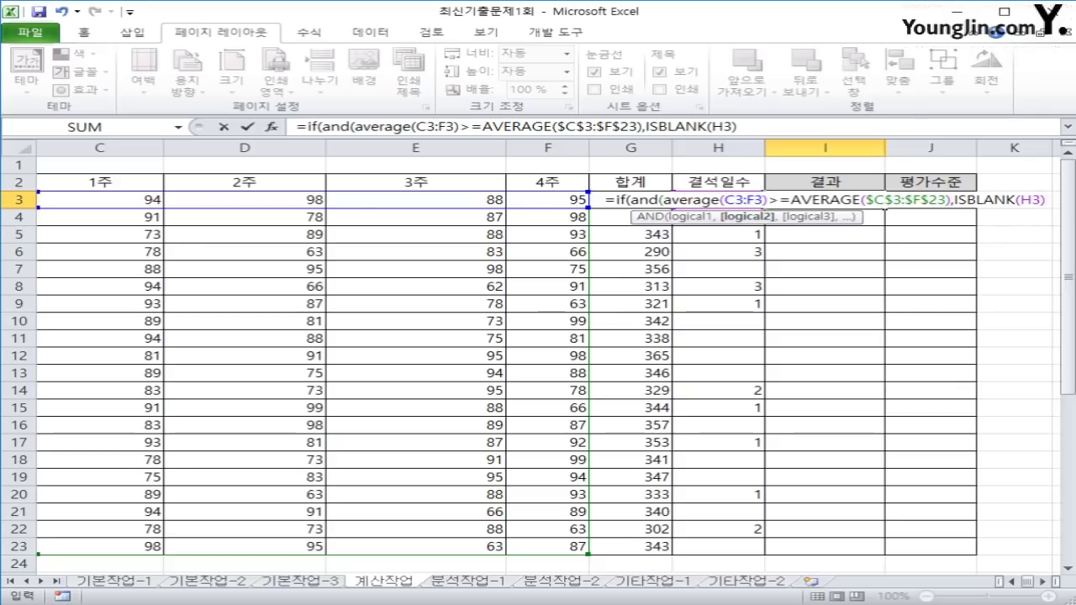
pyautogui.write('),')
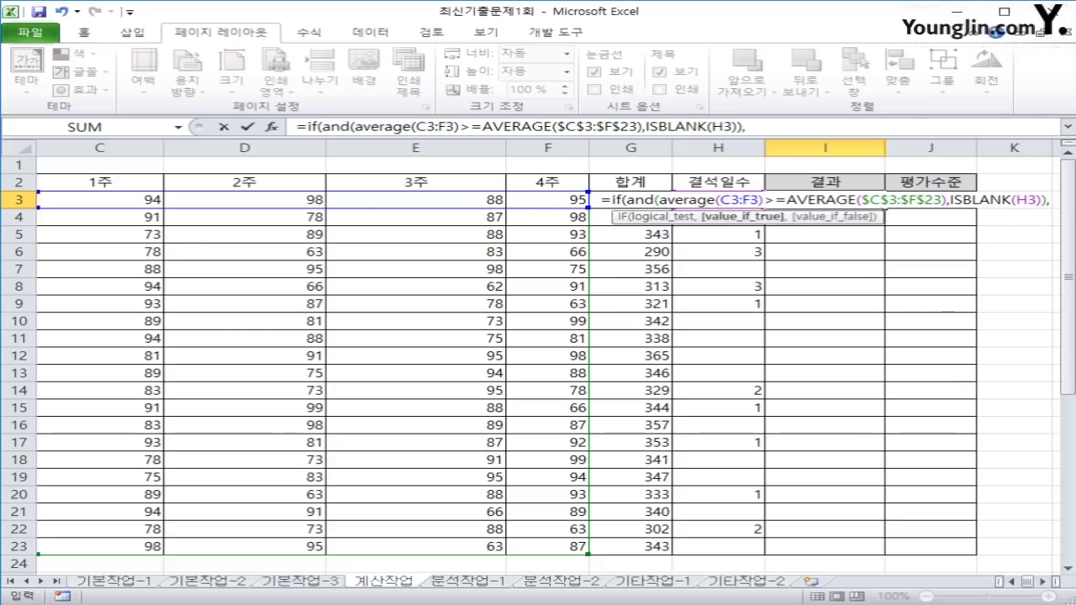
# Have the formula return "수료" when the test is true and "재시험" otherwise, and enter it in I3.
pyautogui.write('"')
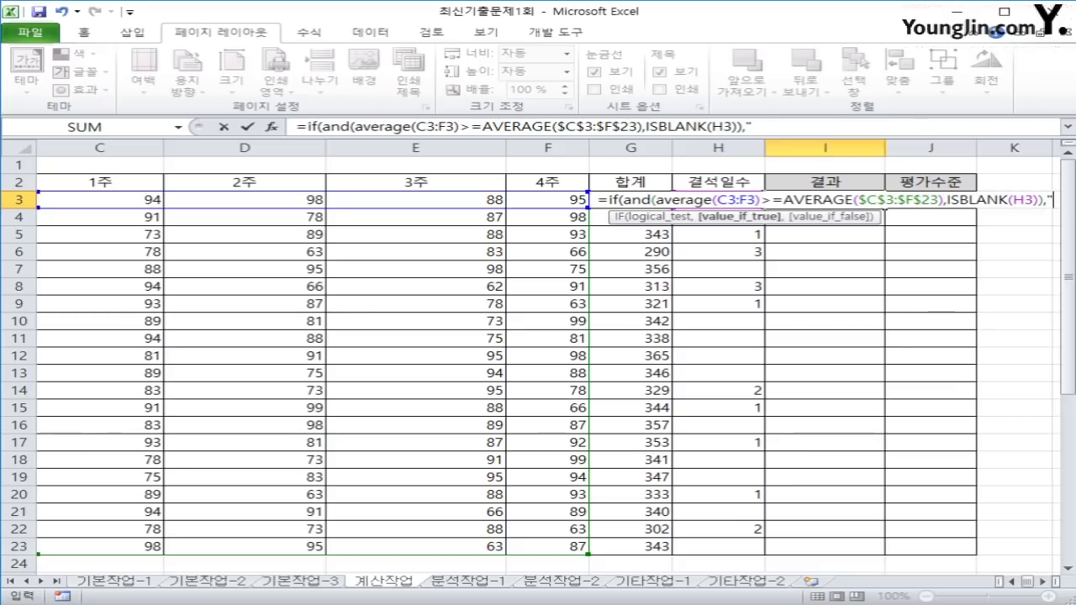
pyautogui.write('tn')
pyautogui.press('BackSpace')
pyautogui.press('BackSpace')
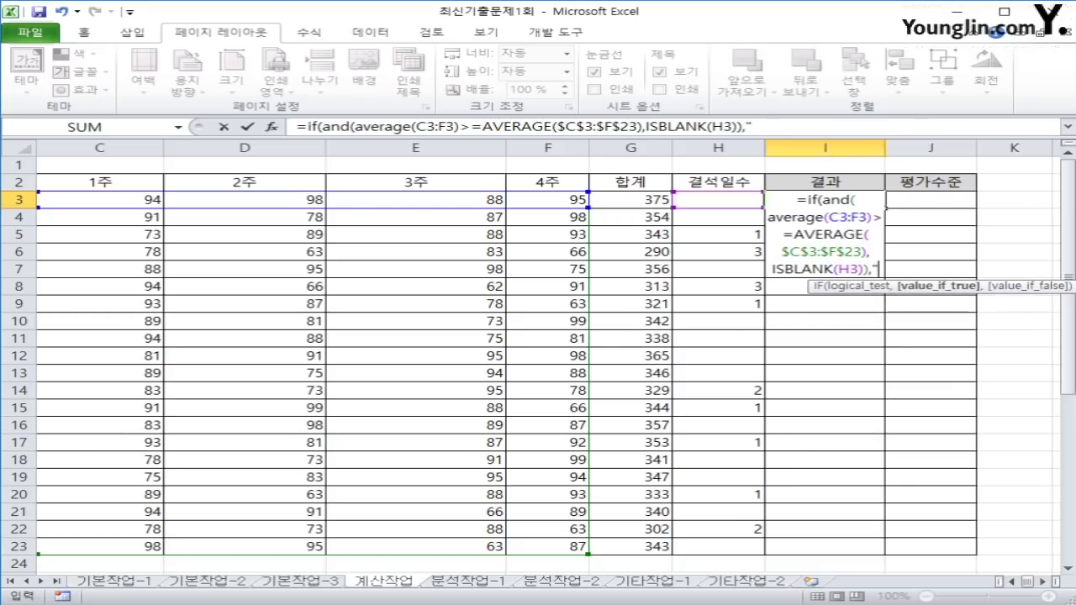
pyautogui.write('수료')
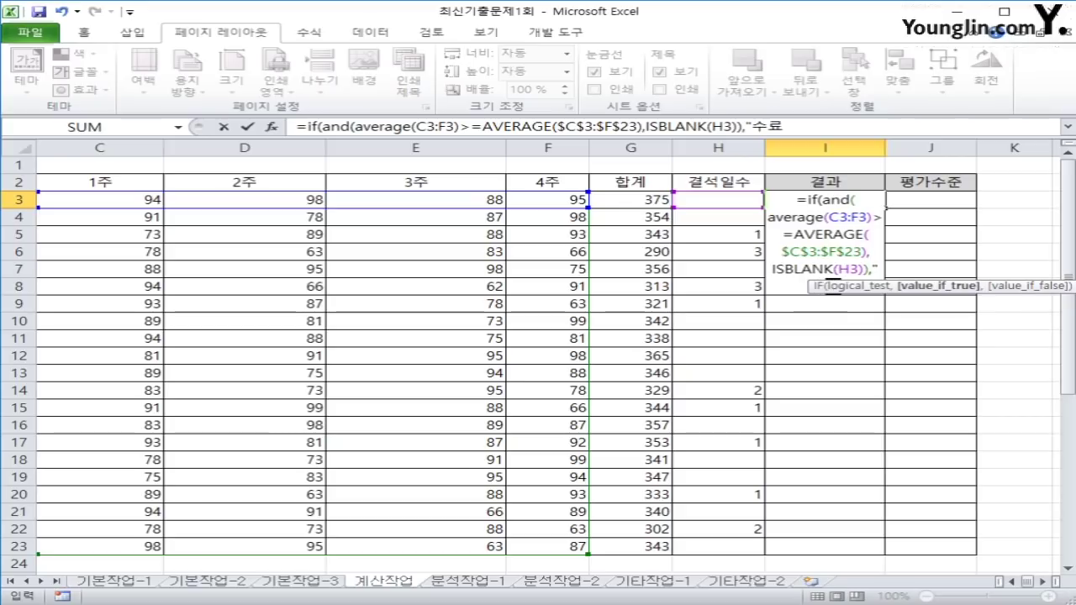
pyautogui.write('","재')
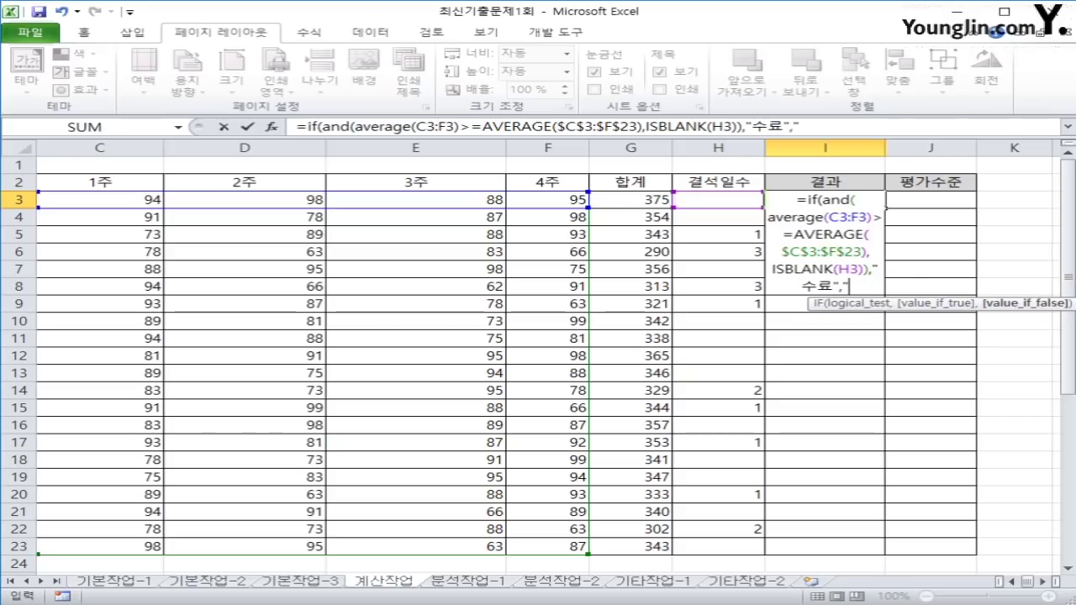
pyautogui.write('시험"')
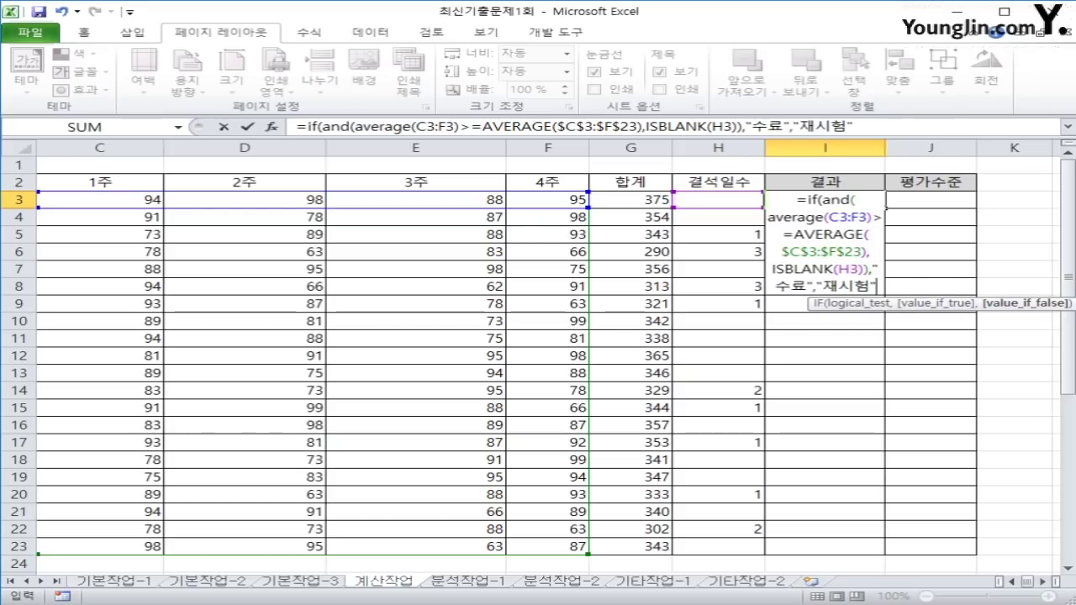
pyautogui.write(')')
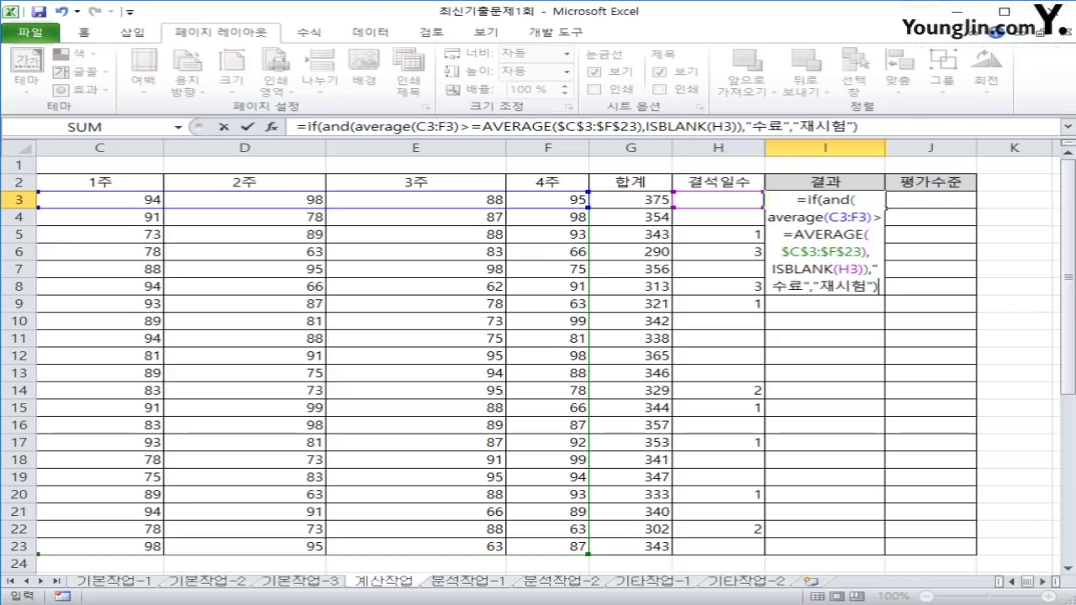
pyautogui.press('Return')
# Fill the 결과 formula from I3 down to I23 and select I10 to check the copied formula.
pyautogui.click(825, 200)
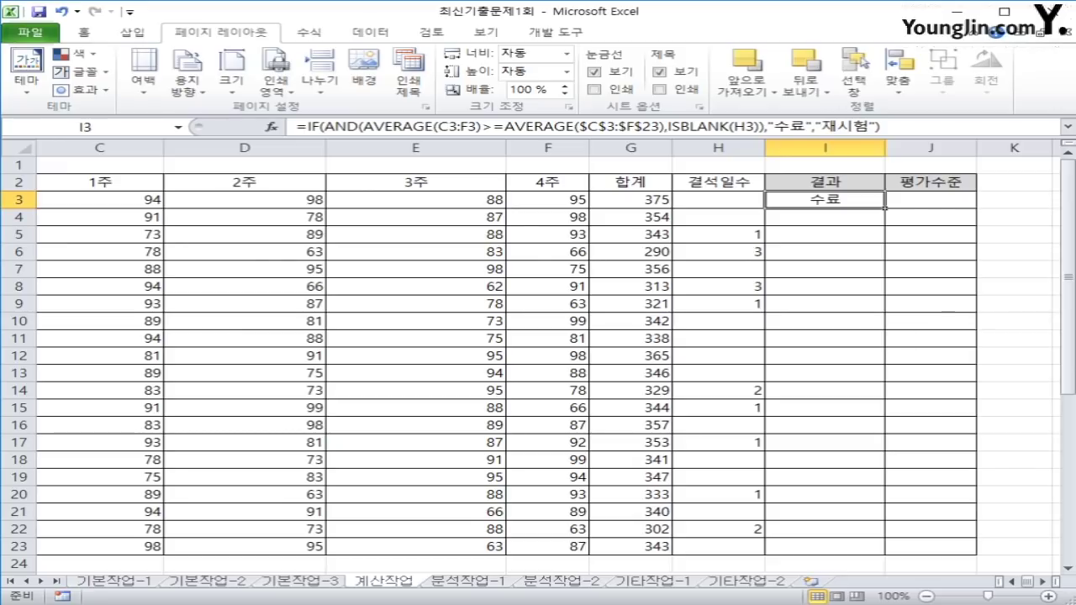
pyautogui.moveTo(886, 208); pyautogui.dragTo(841, 515)
pyautogui.scroll(1, 538, 353)
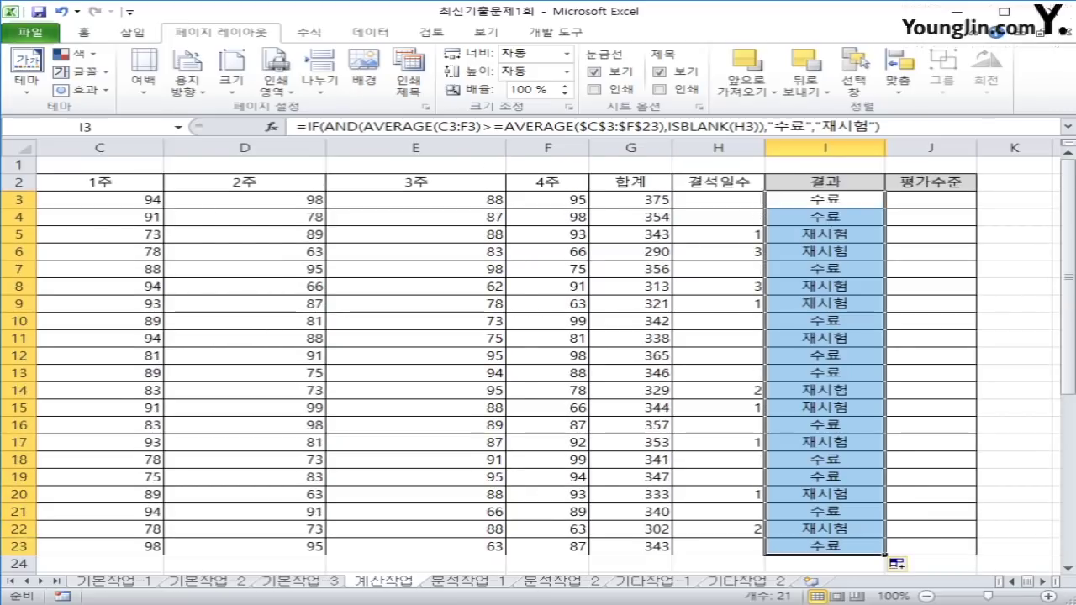
pyautogui.click(825, 320)
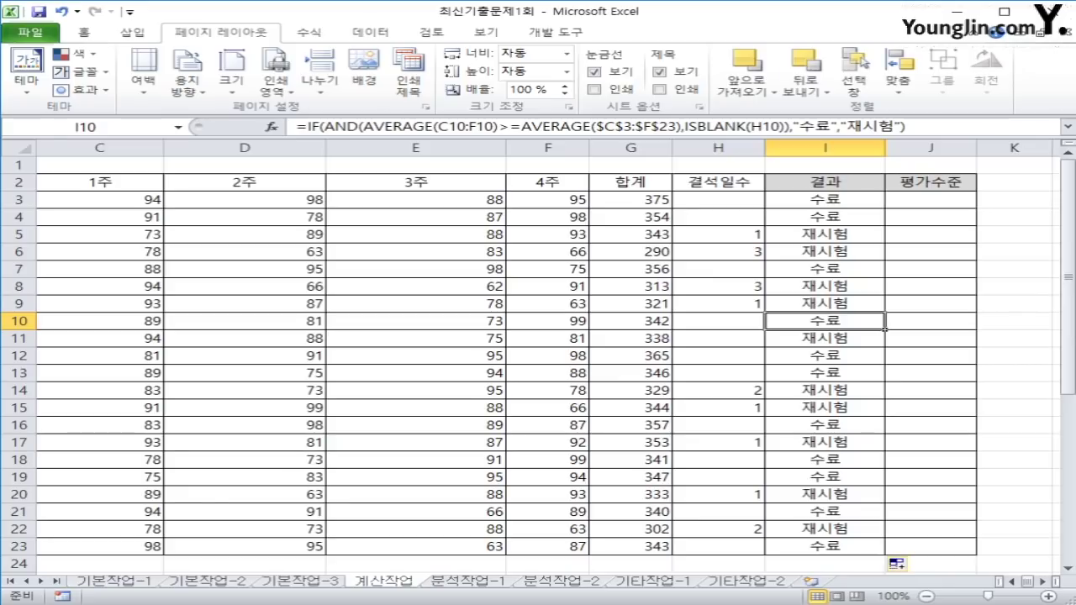
# Start a COUNTIFS formula in C27, the 2주 cell for code 1A in [표2].
pyautogui.scroll(-2, 538, 362)
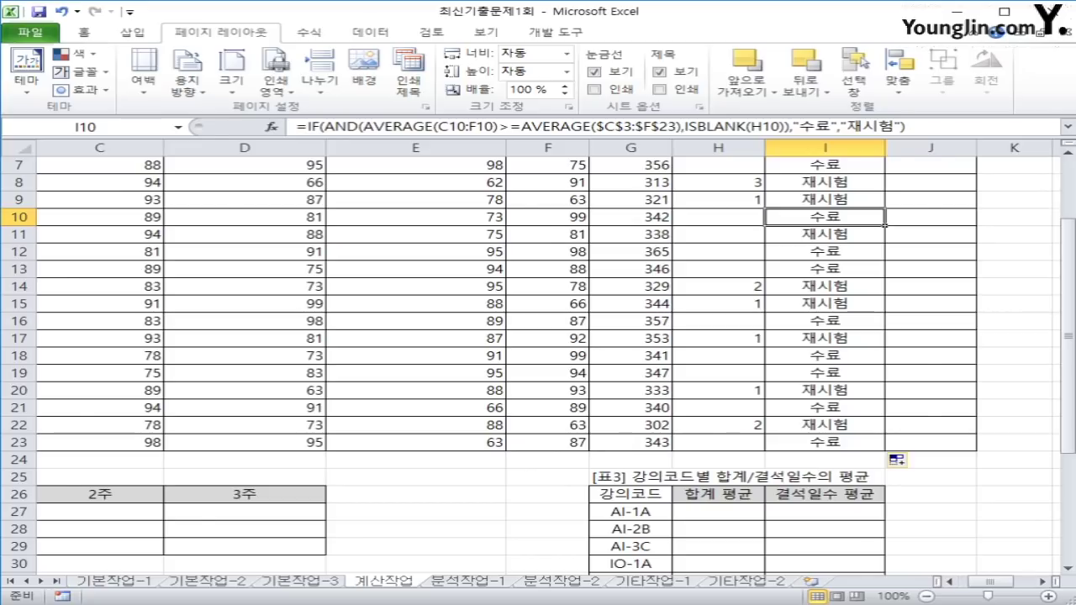
pyautogui.hscroll(-2, 538, 361)
pyautogui.click(355, 511)
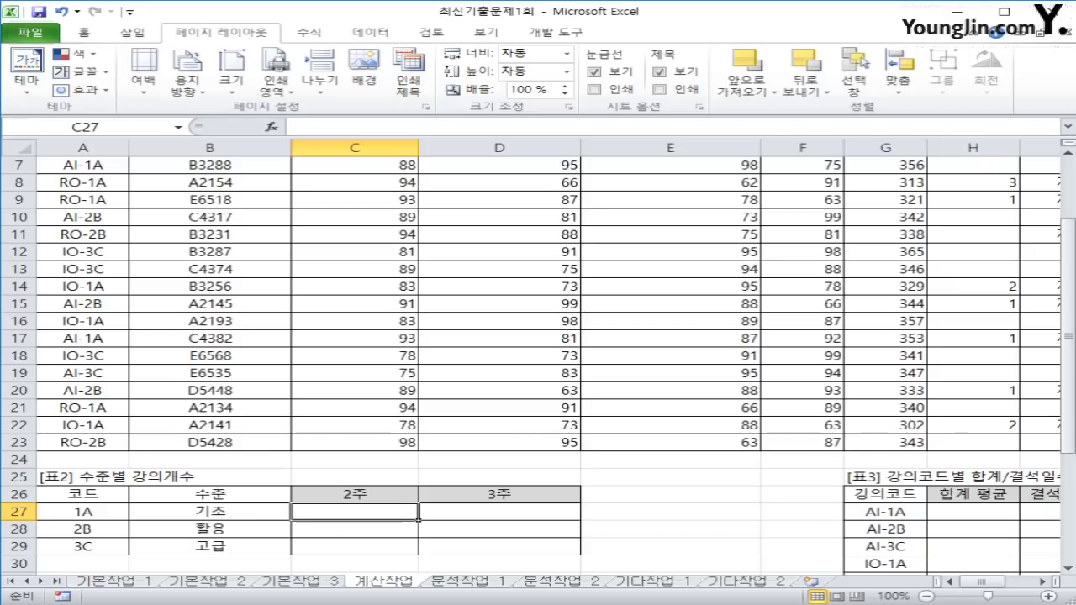
pyautogui.write('=')
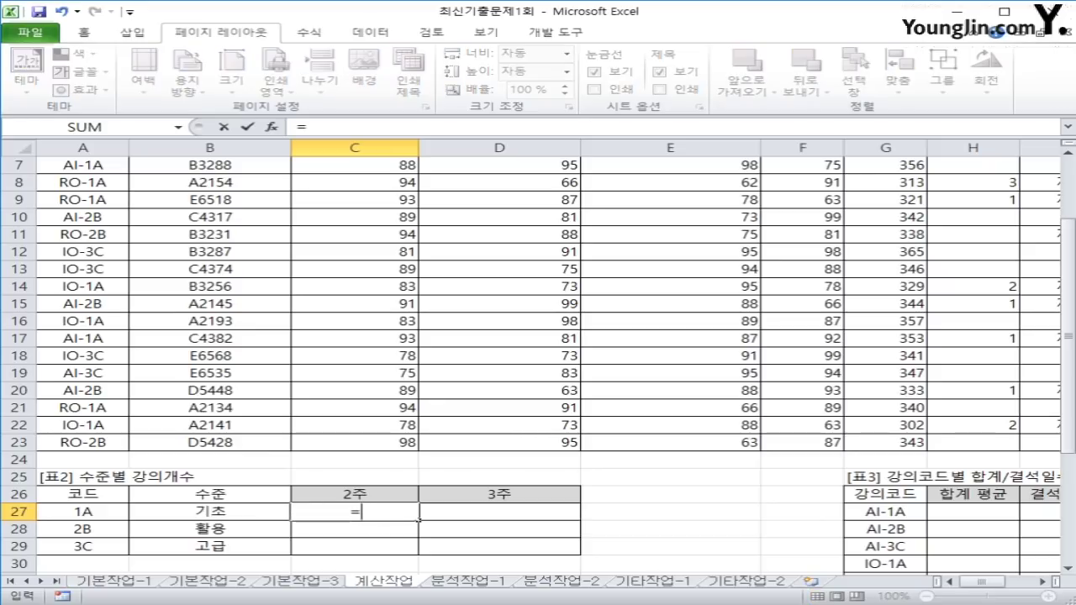
pyautogui.write('ㅊ')
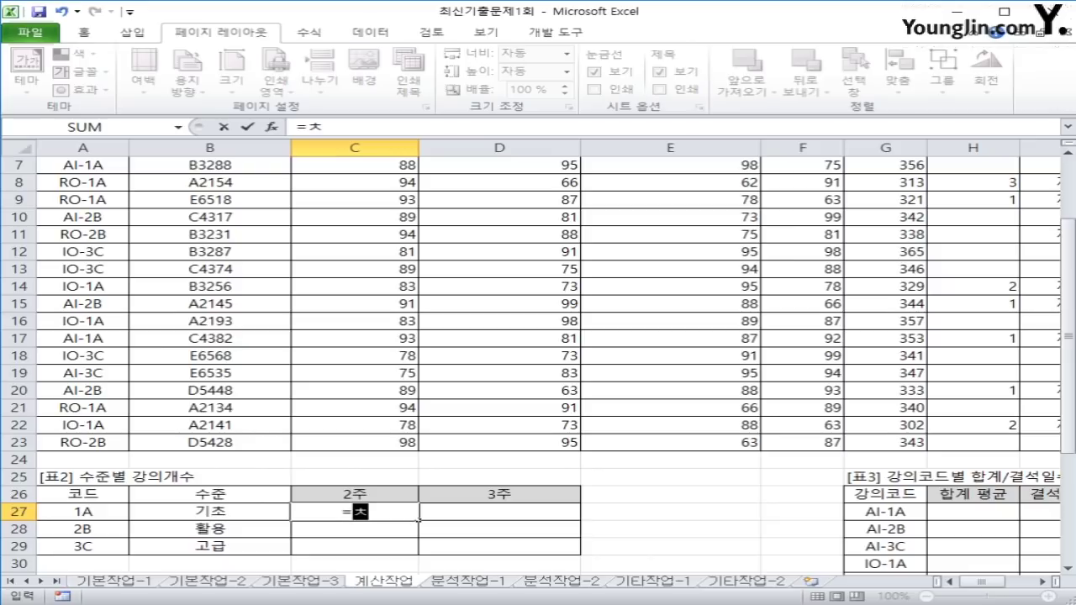
pyautogui.press('BackSpace')
pyautogui.write('cou')
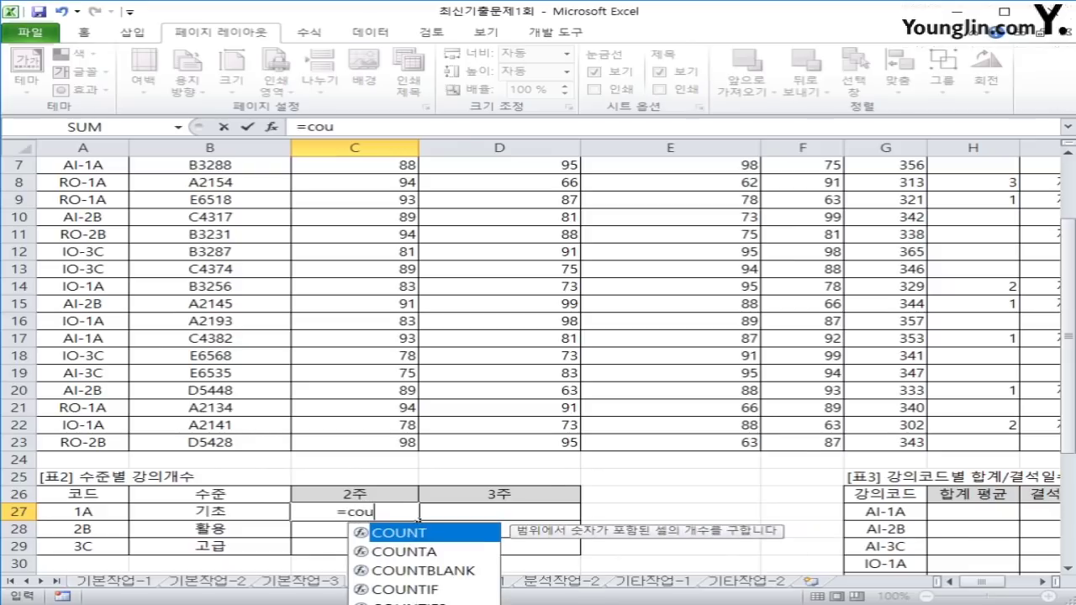
pyautogui.write('ntifs')
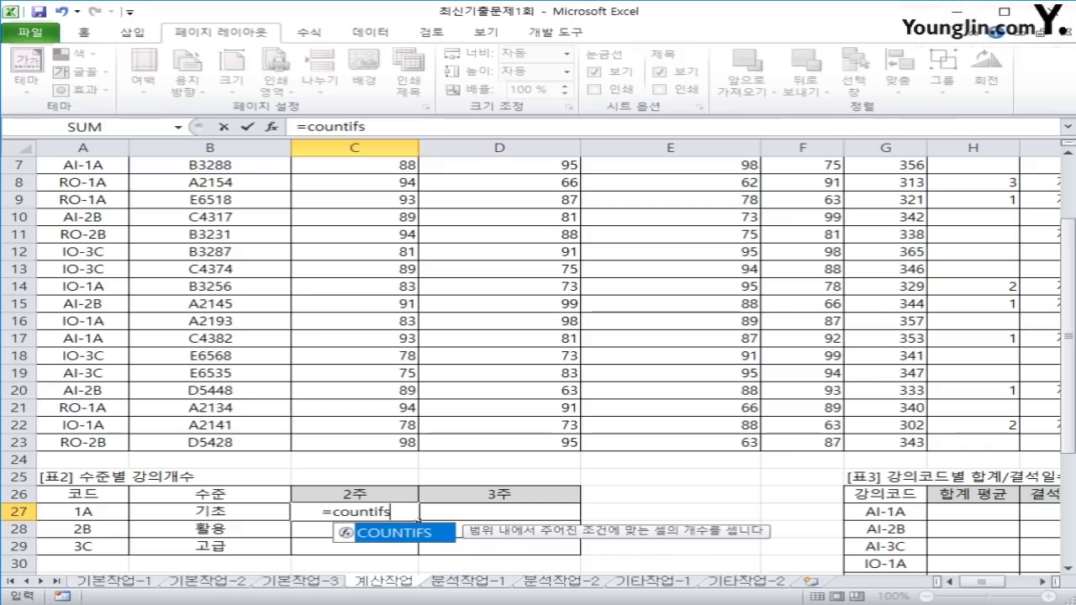
pyautogui.press('Tab')
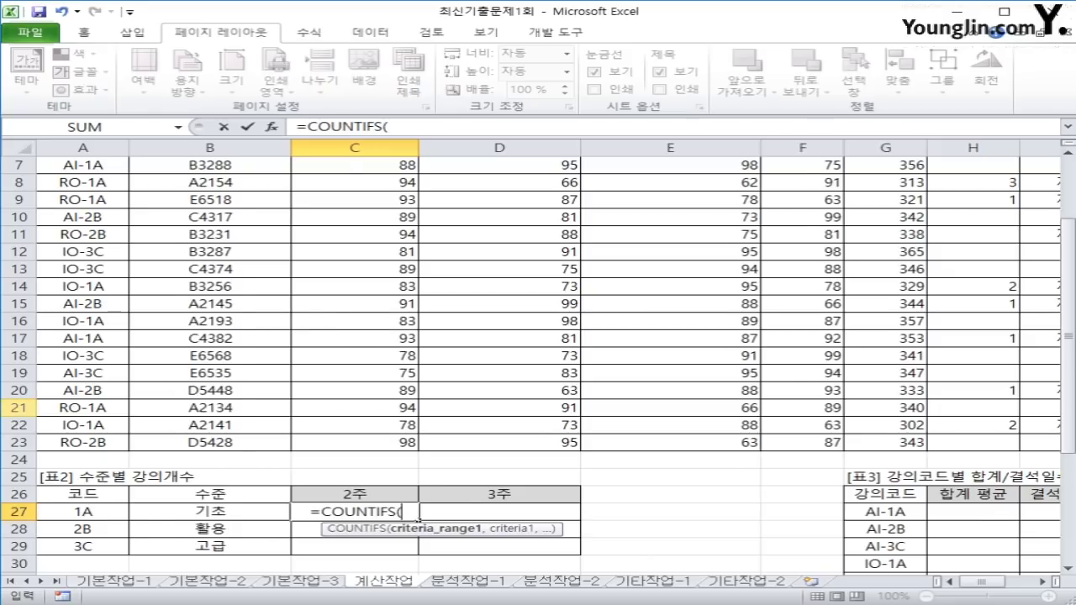
# Set the first criteria range to the 강의코드 cells of [표1] as the absolute range $A$3:$A$23.
pyautogui.scroll(2, 418, 520)
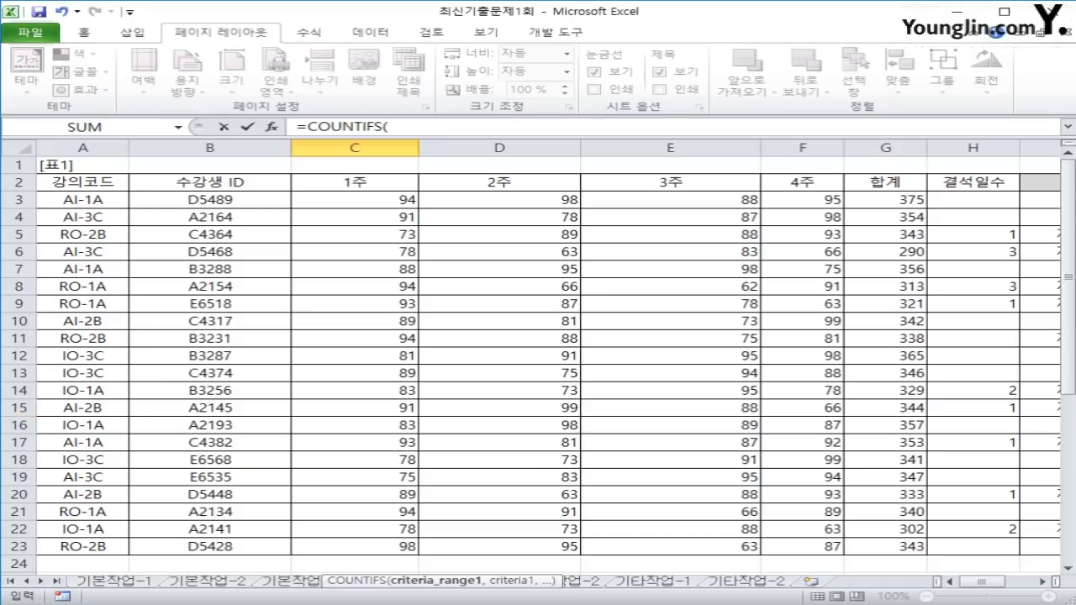
pyautogui.scroll(-3, 418, 361)
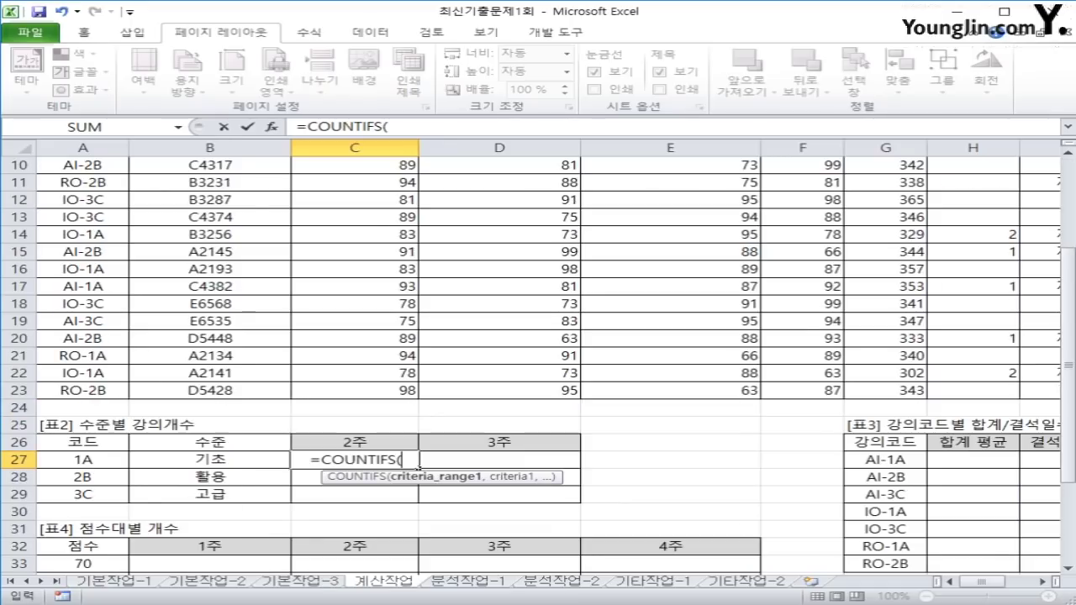
pyautogui.scroll(-2, 418, 361)
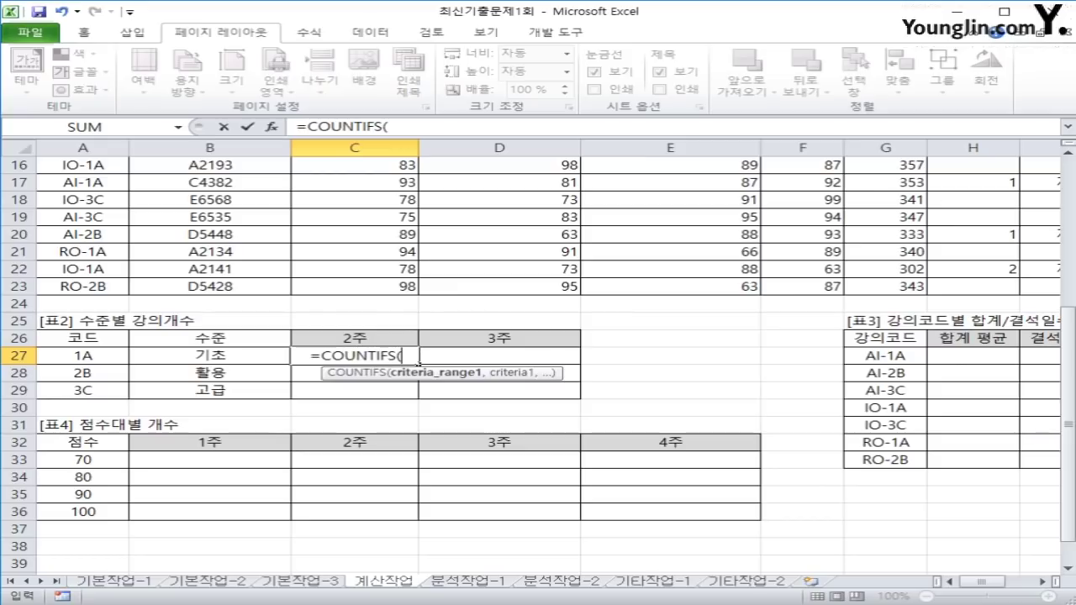
pyautogui.scroll(5, 418, 365)
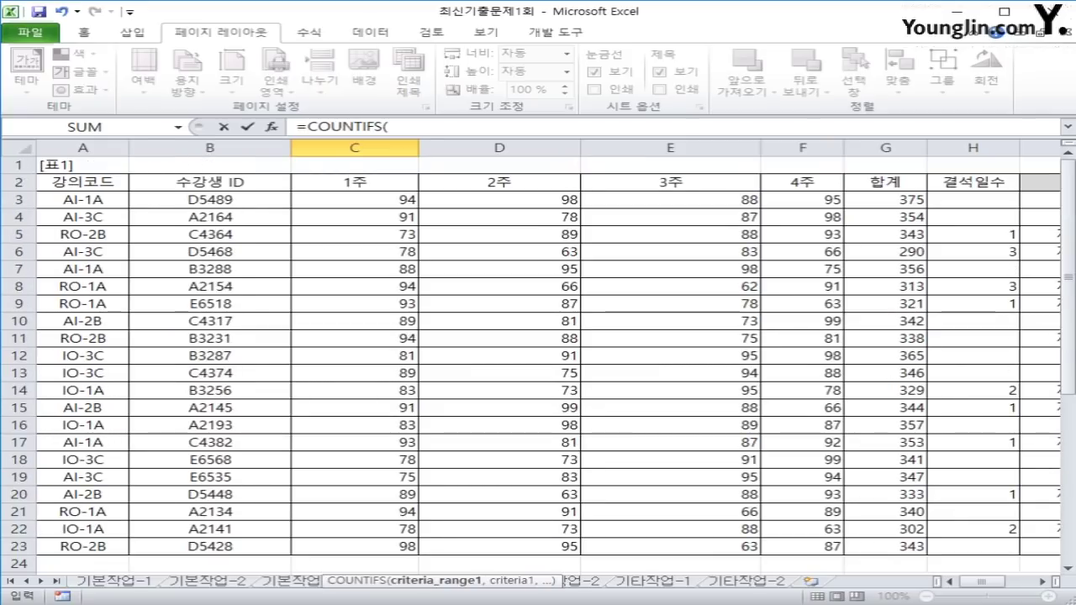
pyautogui.click(82, 200)
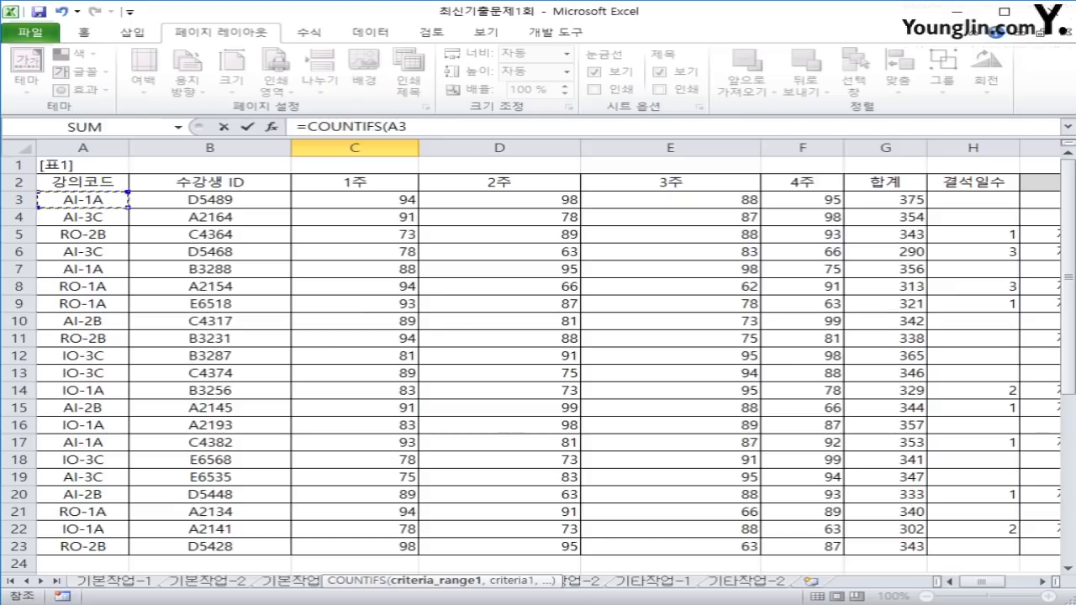
pyautogui.moveTo(82, 202); pyautogui.dragTo(101, 546)
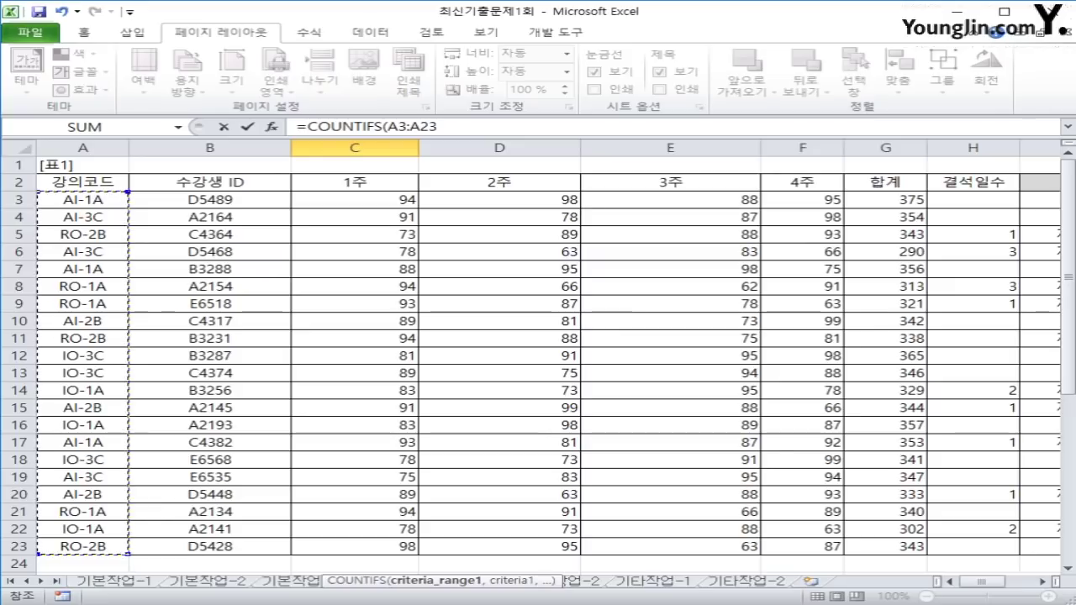
pyautogui.scroll(-3, 538, 353)
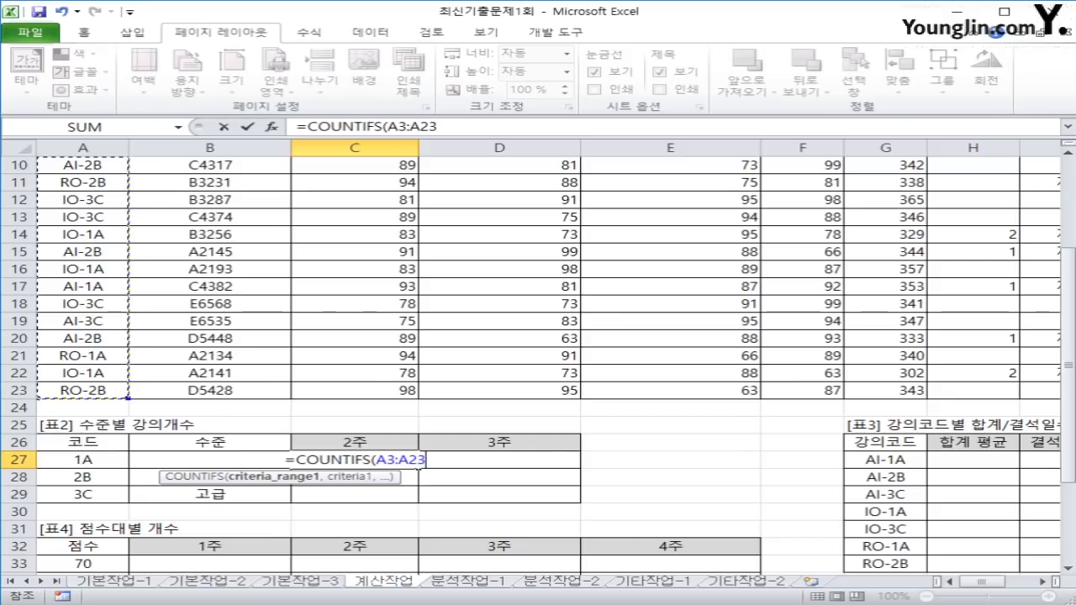
pyautogui.press('F4')
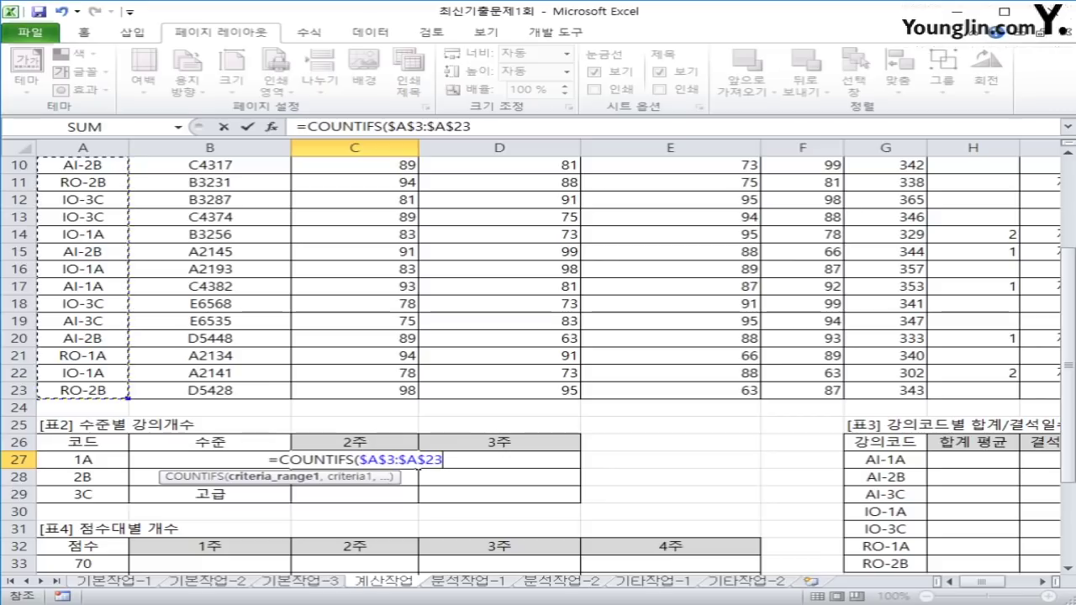
pyautogui.write(',*&')
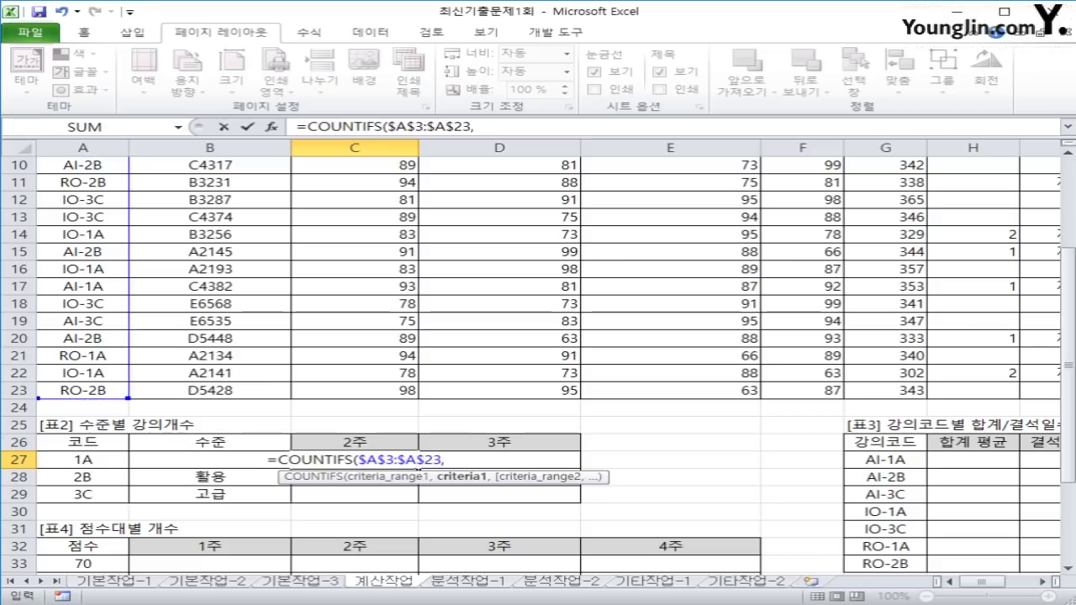
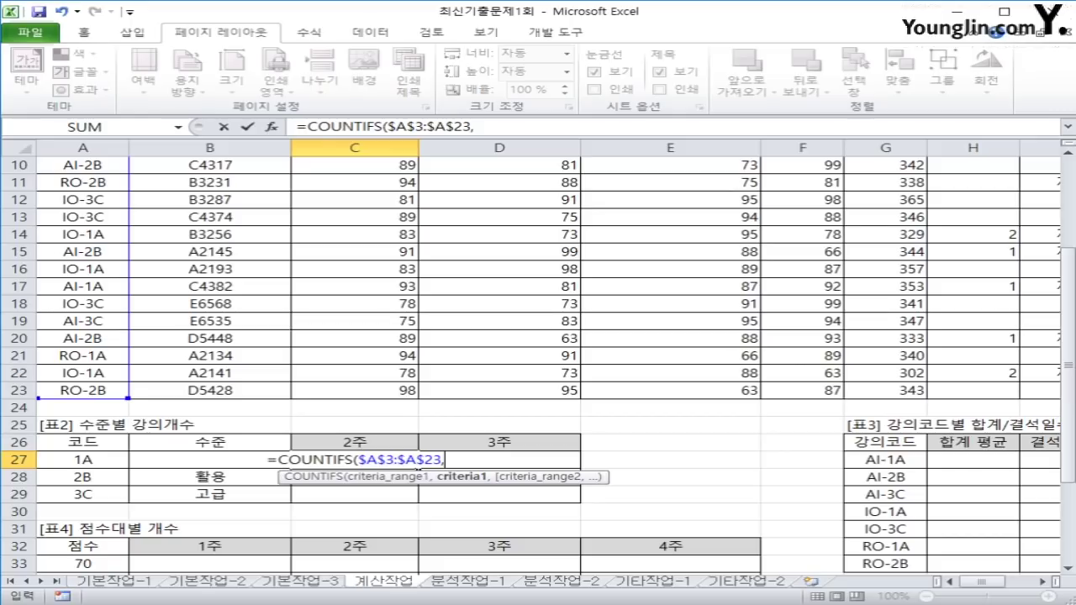
pyautogui.write('*')
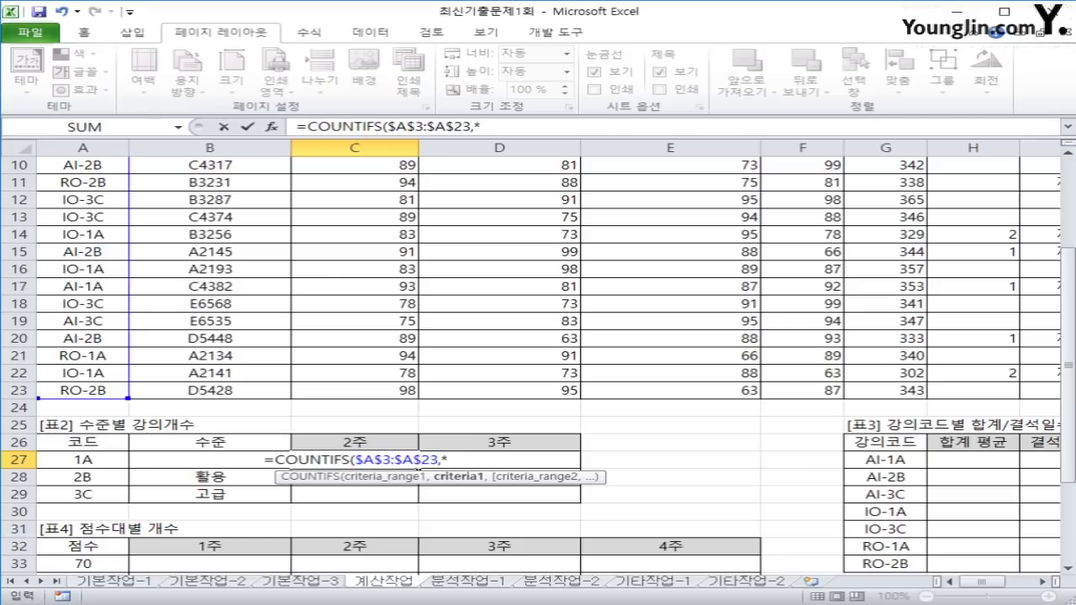
pyautogui.write('&')
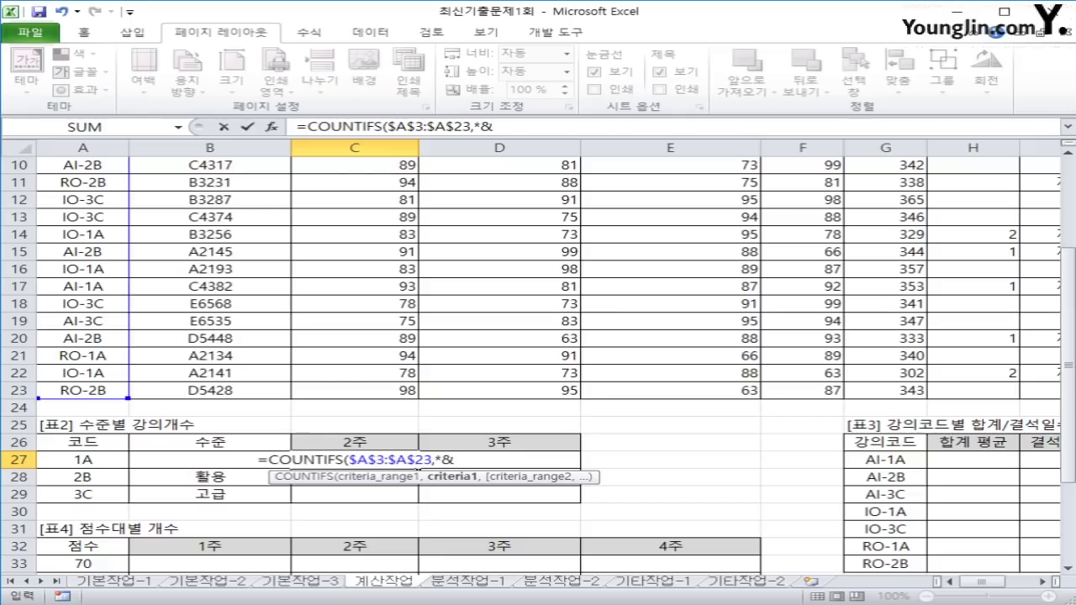
pyautogui.press('BackSpace')
pyautogui.press('BackSpace')
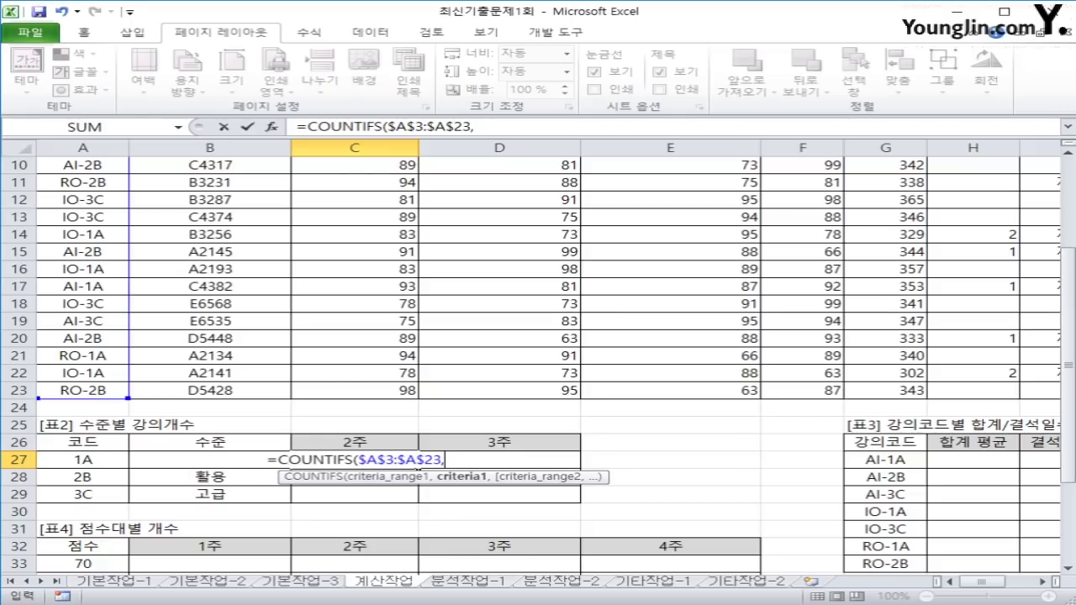
# Set the first criterion to "*"&$A27, fixing only the column of the code reference.
pyautogui.write('"*"')
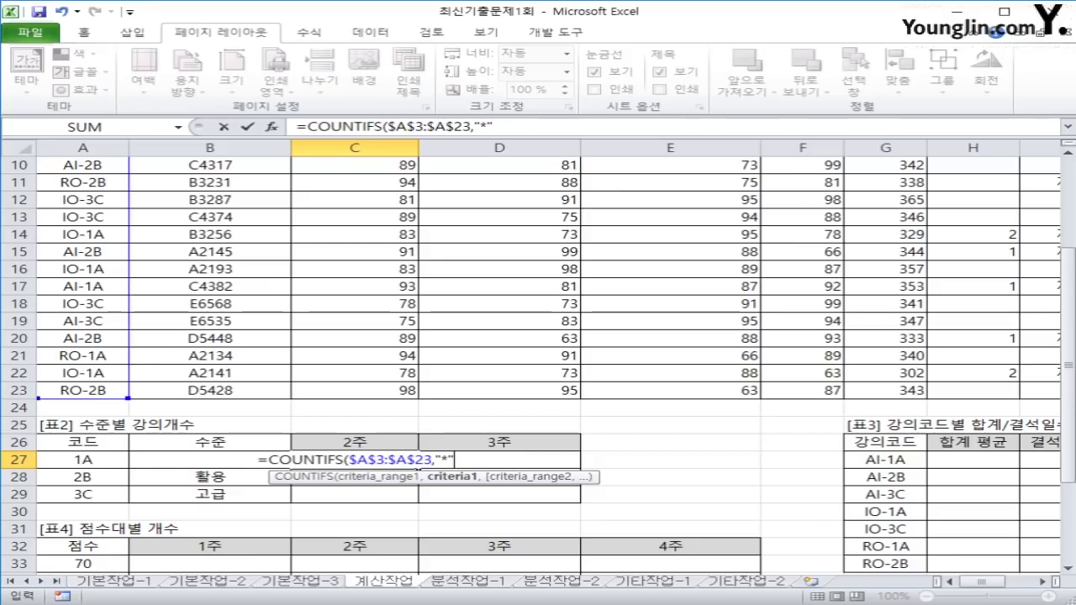
pyautogui.write('&')
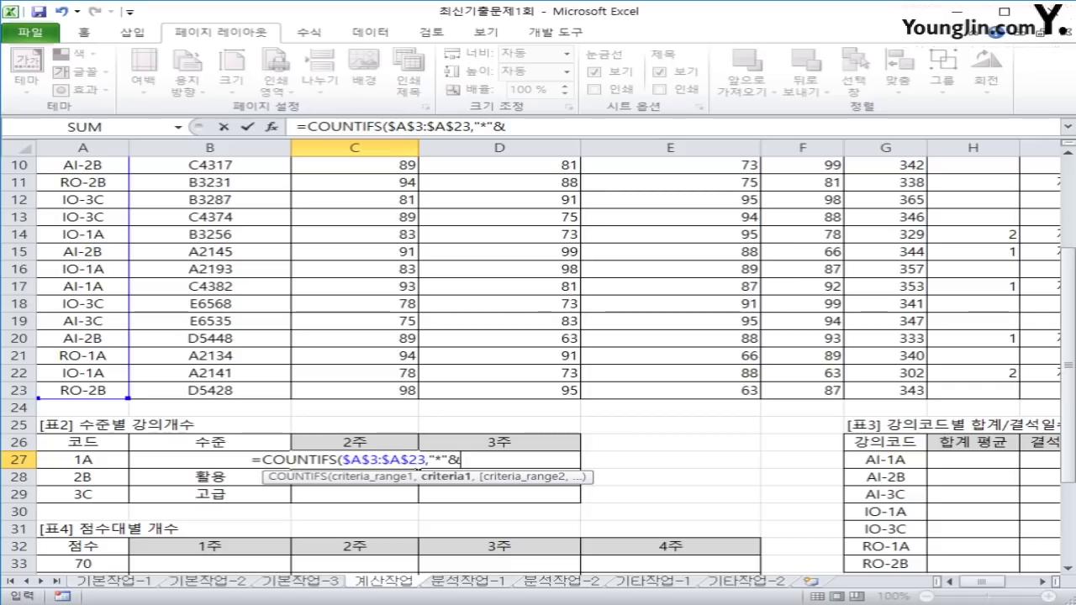
pyautogui.click(83, 459)
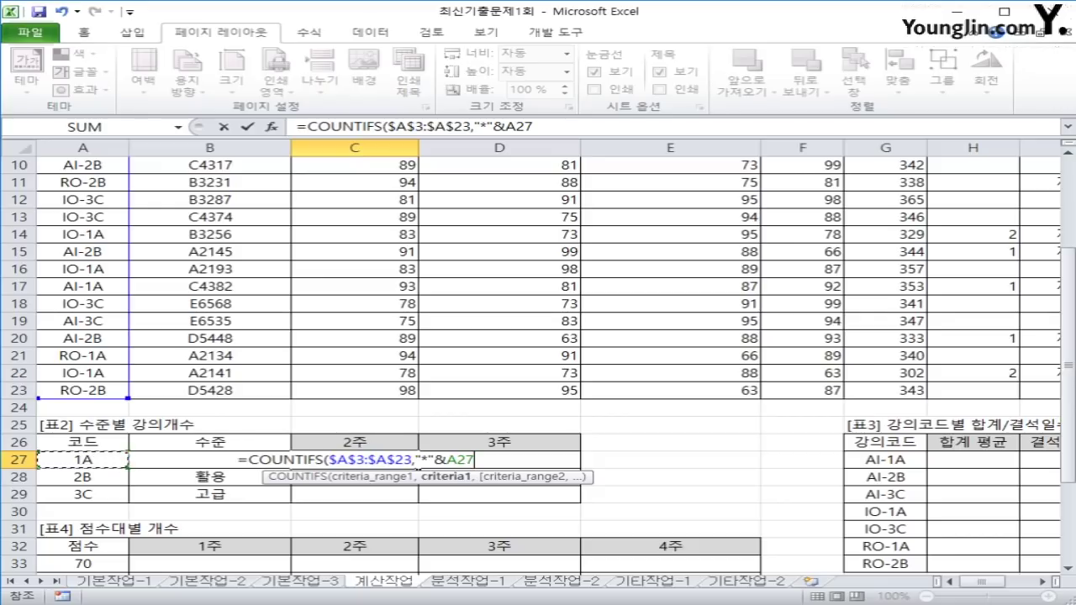
pyautogui.press('F4')
pyautogui.press('F4')
pyautogui.press('F4')
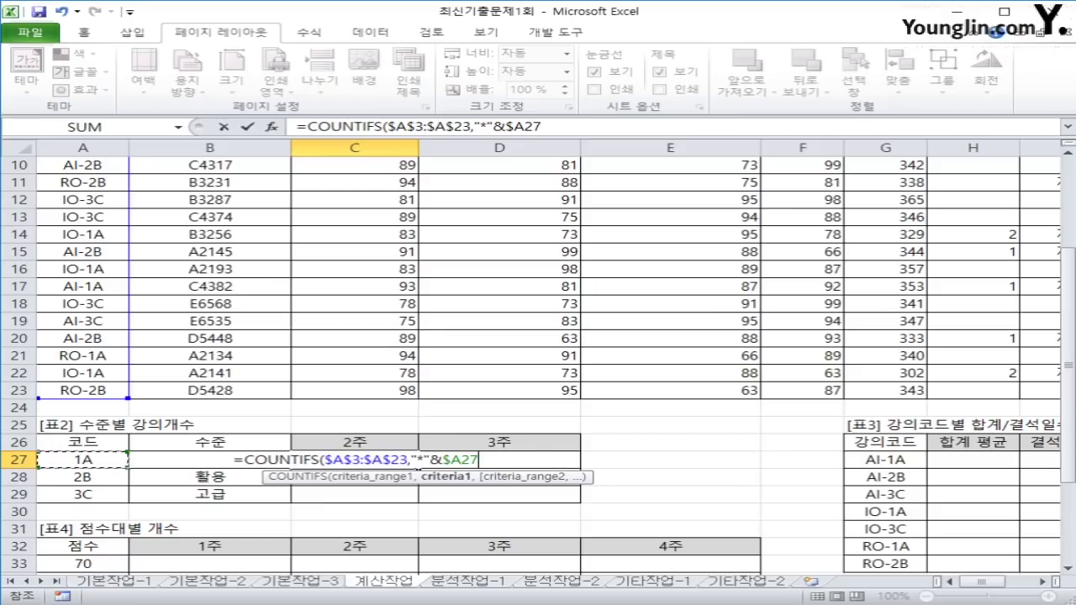
# Examine the 강의코드 values in [표1] against the wildcard and code reference in the first criterion.
pyautogui.moveTo(1067, 370); pyautogui.dragTo(1068, 341)
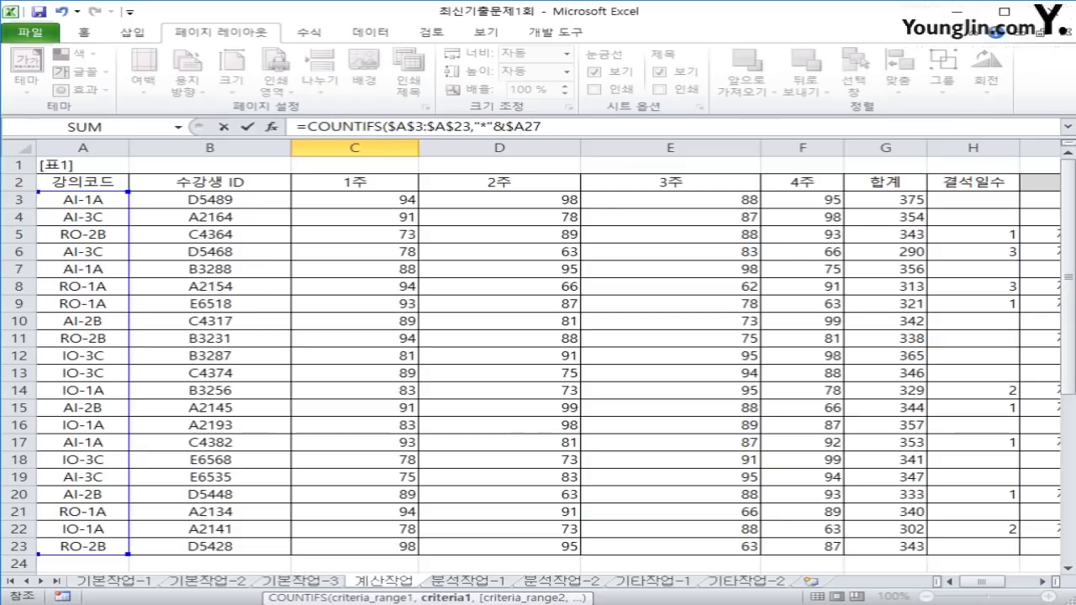
pyautogui.moveTo(1067, 169); pyautogui.dragTo(1068, 214)
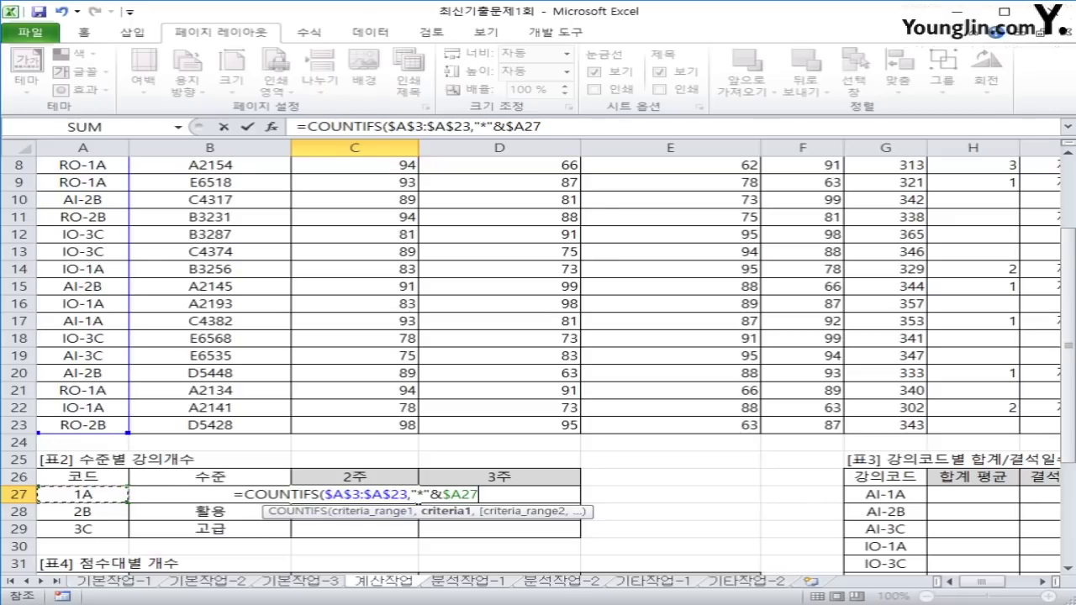
pyautogui.moveTo(431, 494); pyautogui.dragTo(412, 496)
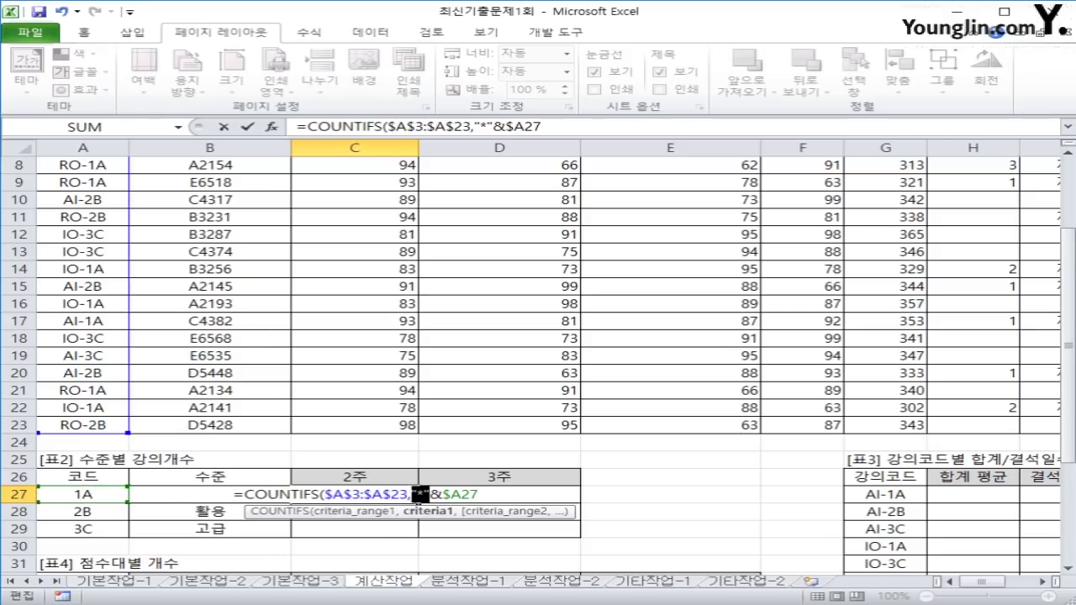
pyautogui.click(417, 494)
pyautogui.press('End')
pyautogui.press('Left')
pyautogui.press('Left')
pyautogui.press('Left')
pyautogui.hotkey('shift', 'Left')
pyautogui.hotkey('shift', 'Left')
pyautogui.hotkey('shift', 'Left')
# Set the second criteria range to the 2주 scores of [표1] as D$3:D$23, fixing only the rows.
pyautogui.press('End')
pyautogui.write(',')
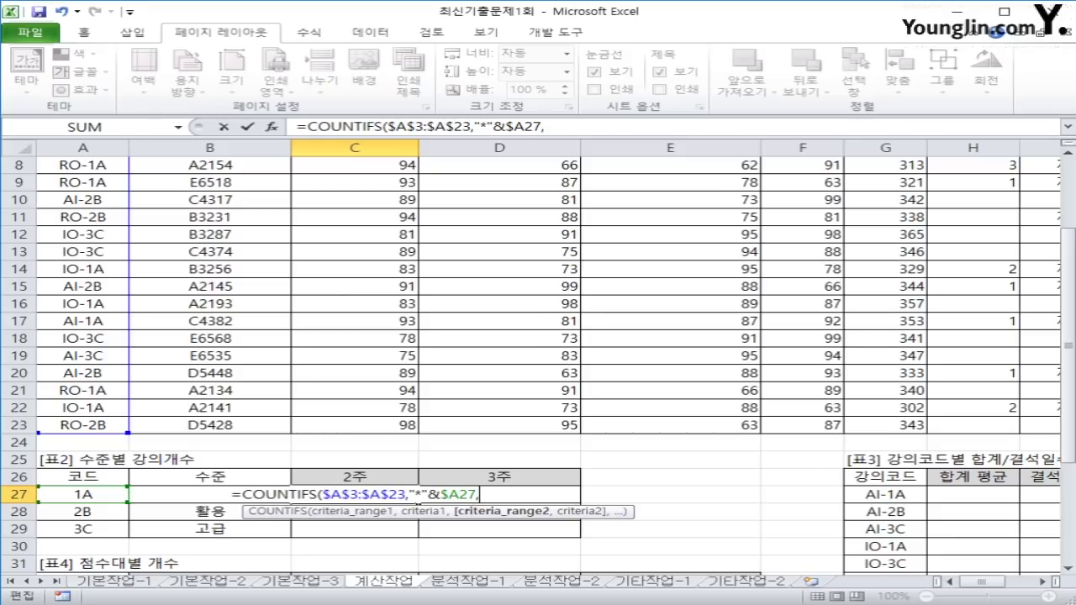
pyautogui.scroll(3, 538, 353)
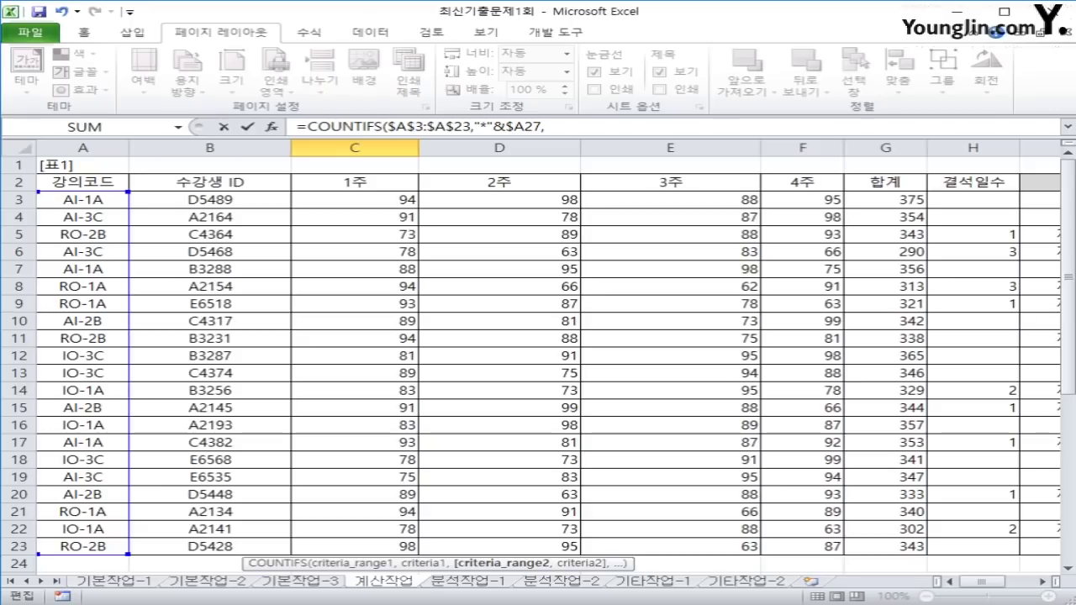
pyautogui.moveTo(500, 200); pyautogui.dragTo(573, 548)
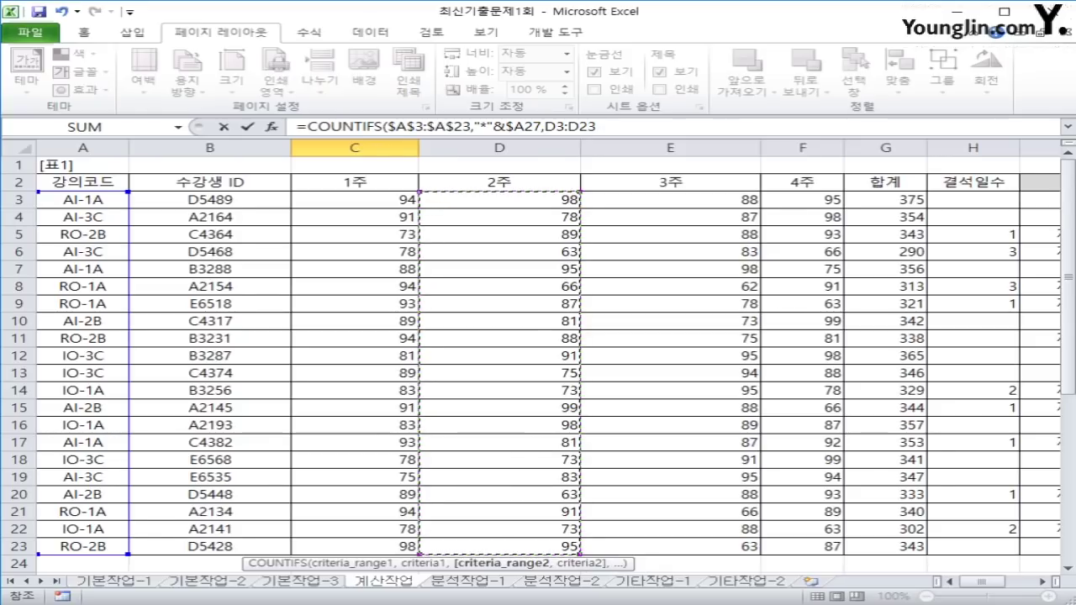
pyautogui.scroll(-2, 538, 353)
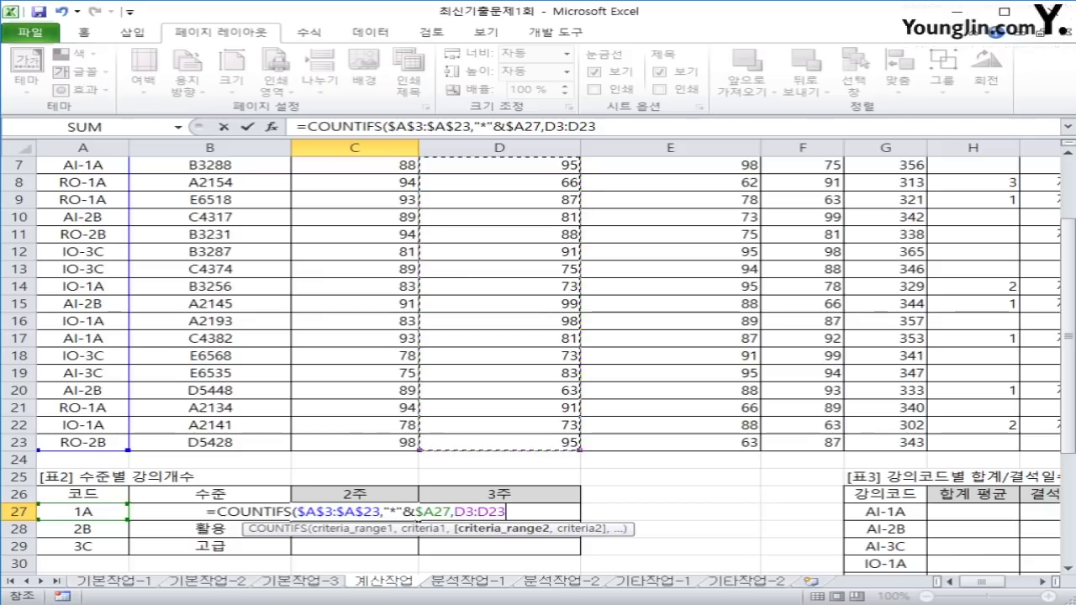
pyautogui.press('F4')
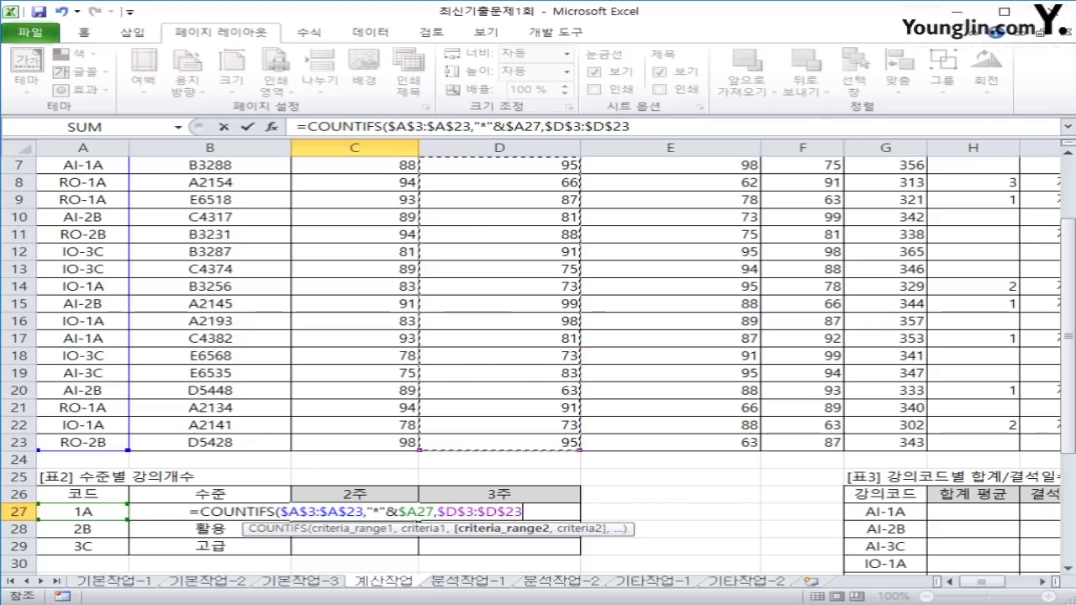
pyautogui.press('F4')
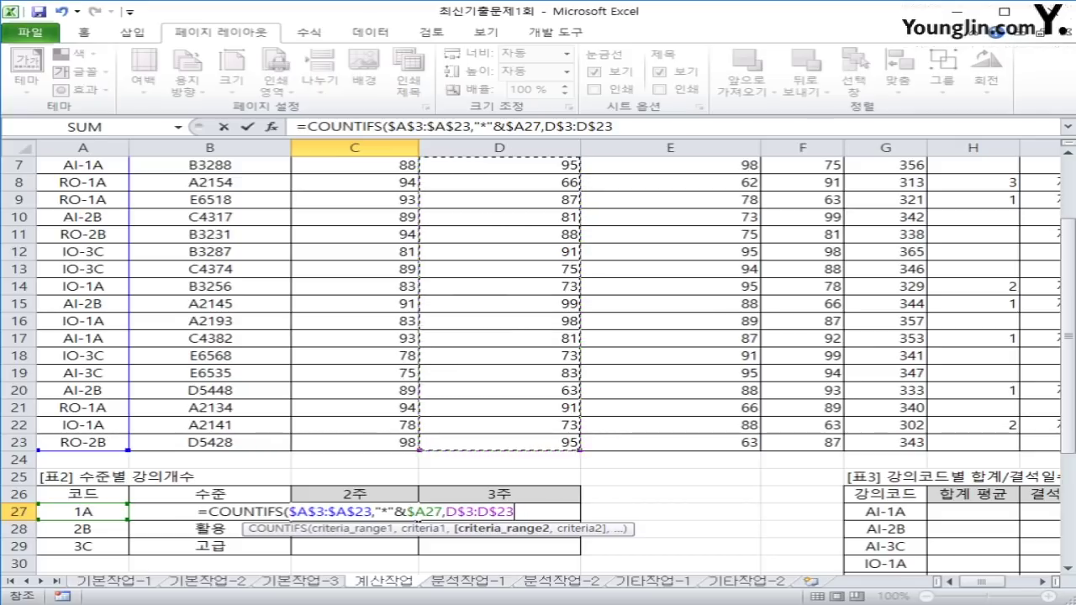
pyautogui.write(',')
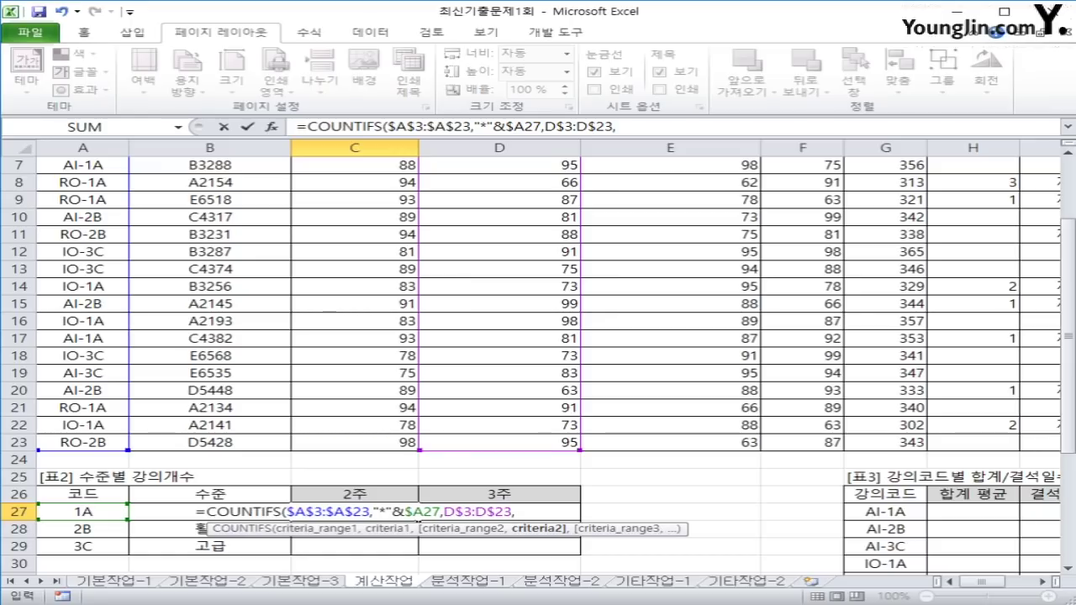
# Set the second criterion to ">=90" and close the COUNTIFS function.
pyautogui.write('"')
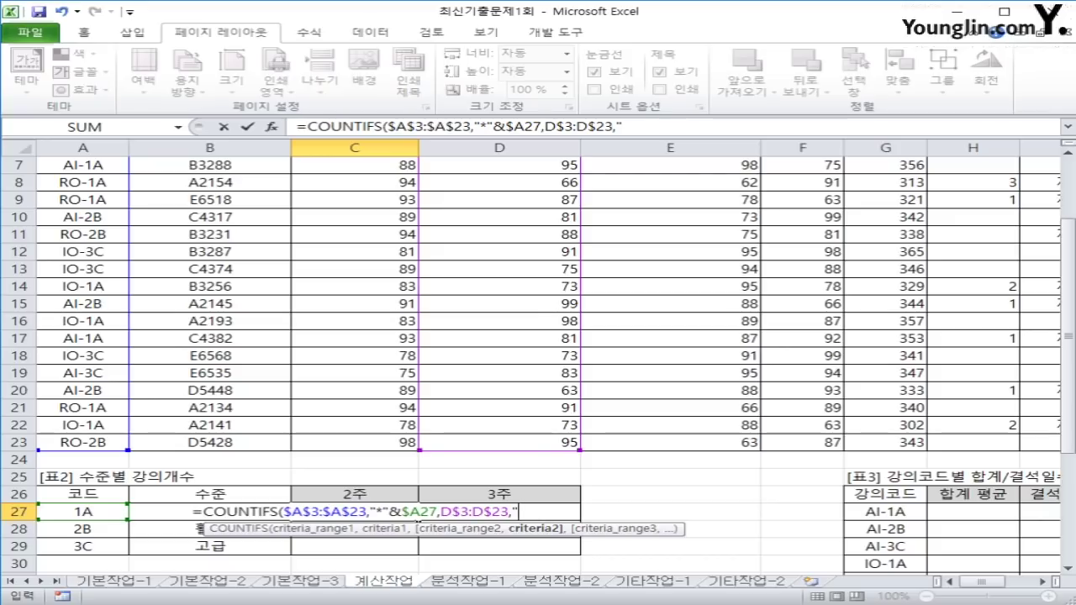
pyautogui.write('>')
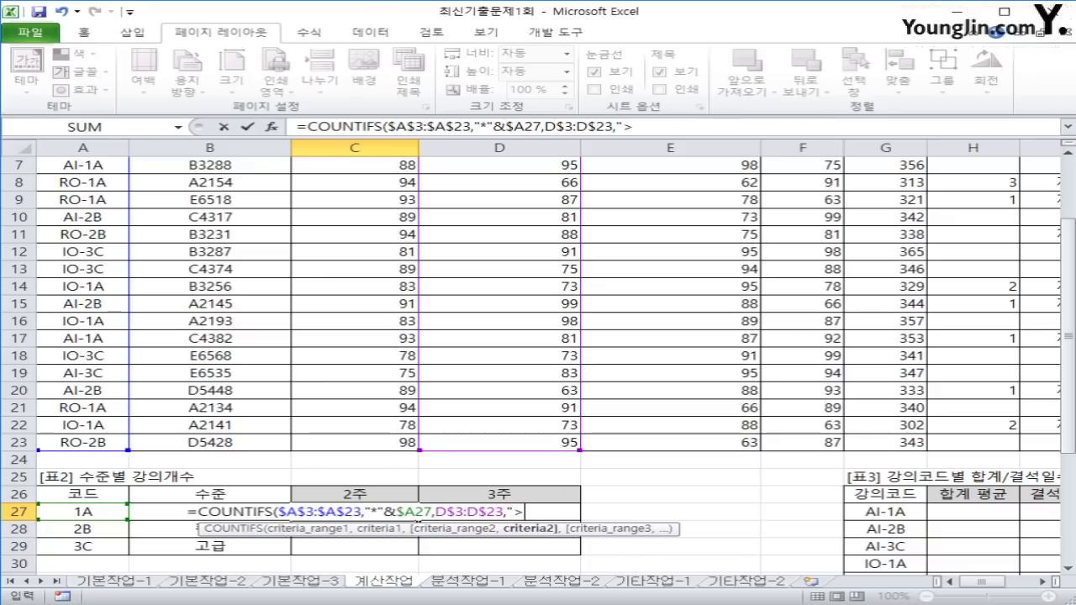
pyautogui.write('=90"')
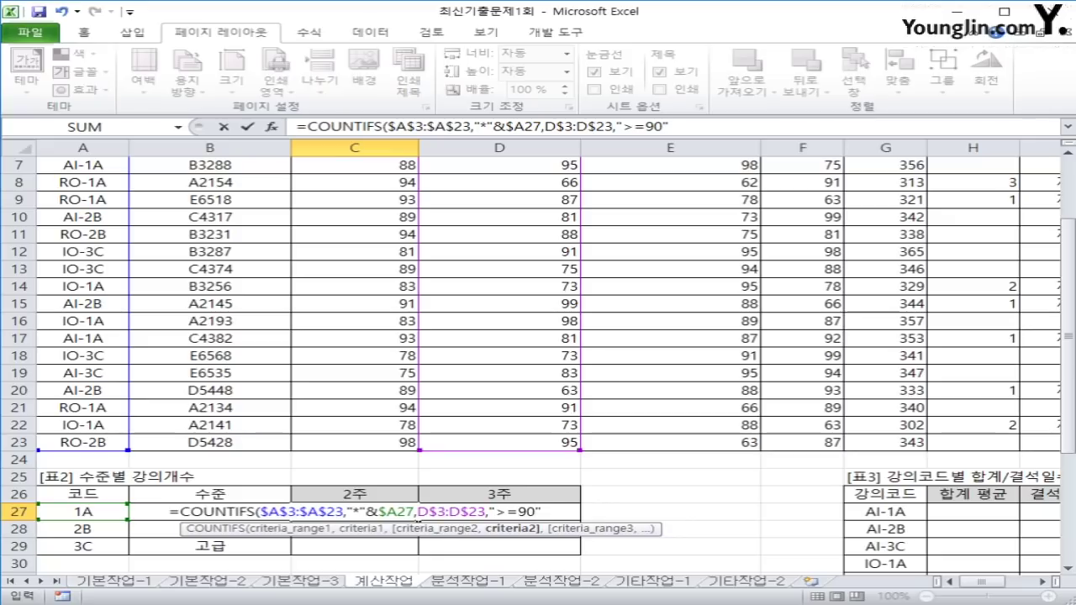
pyautogui.write(')')
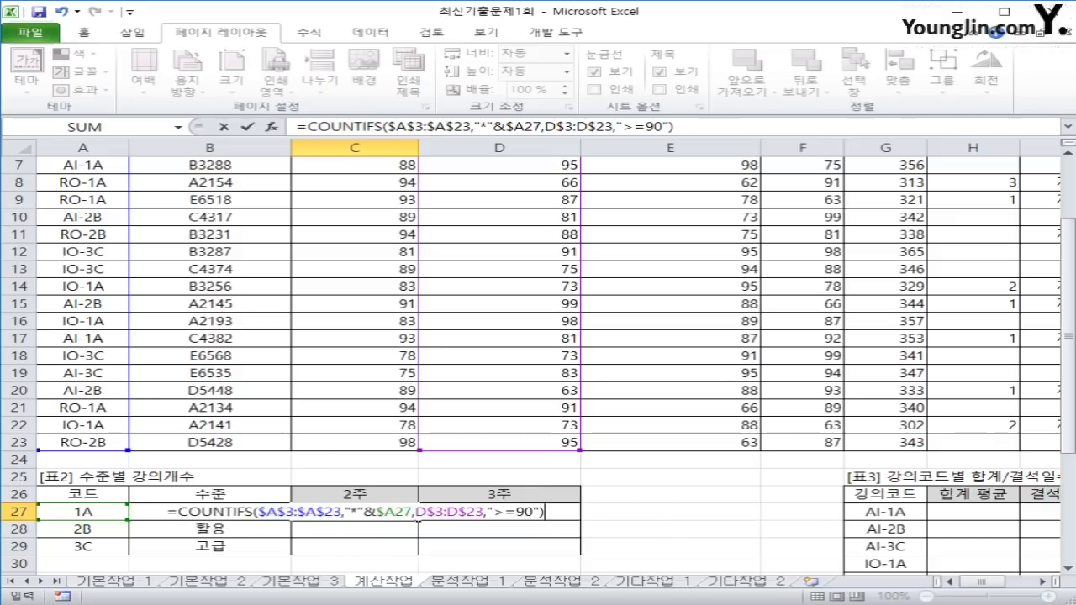
# Append &"명" to the formula in C27, enter it, and fill it across C27:D29 of [표2].
pyautogui.write('&')
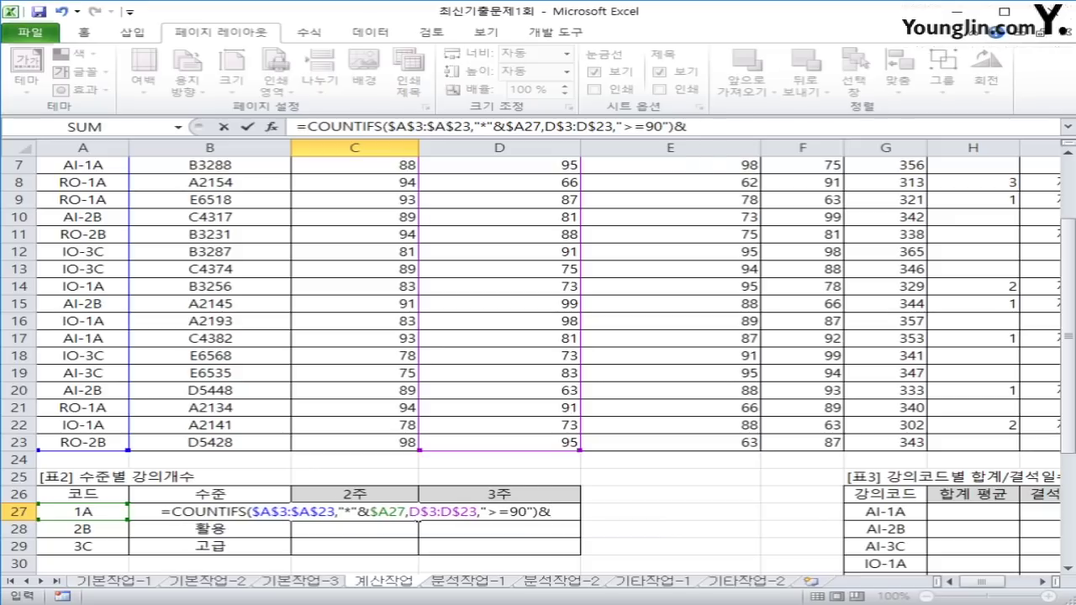
pyautogui.write('"')
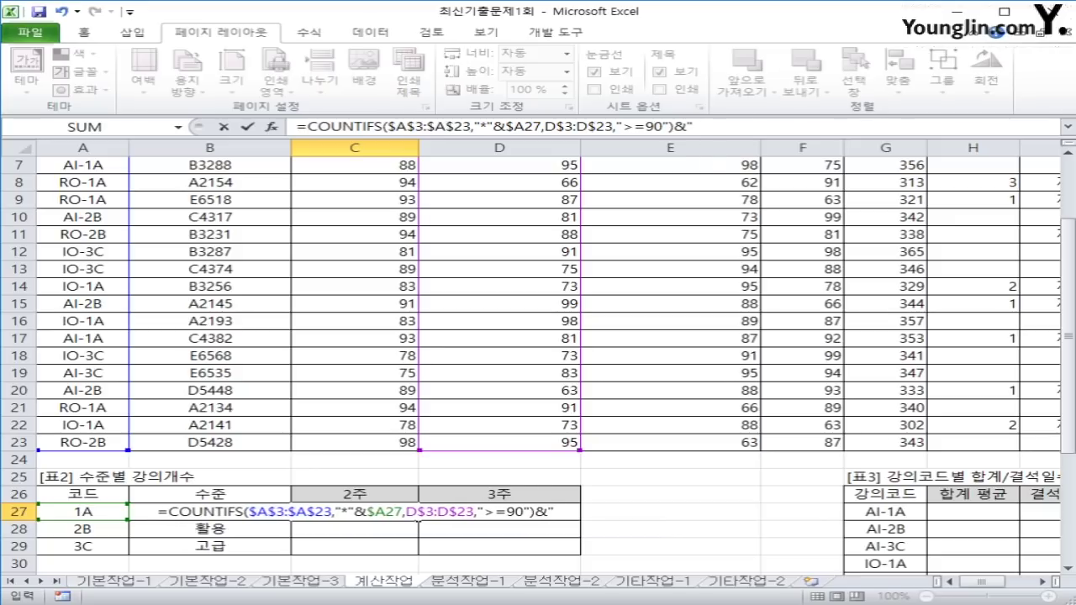
pyautogui.write('ㅁ')
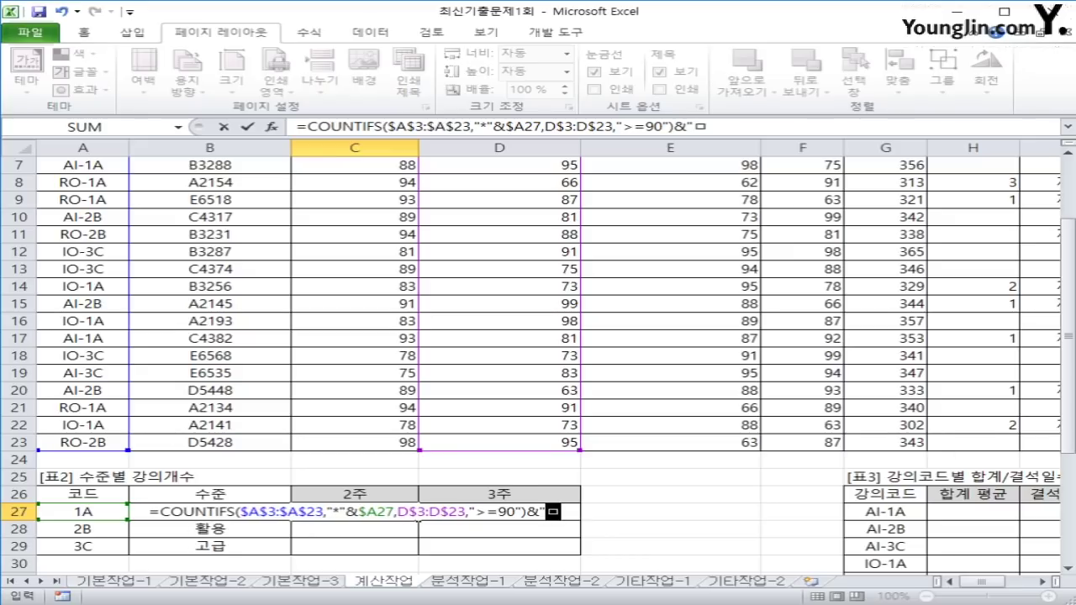
pyautogui.write('명"')
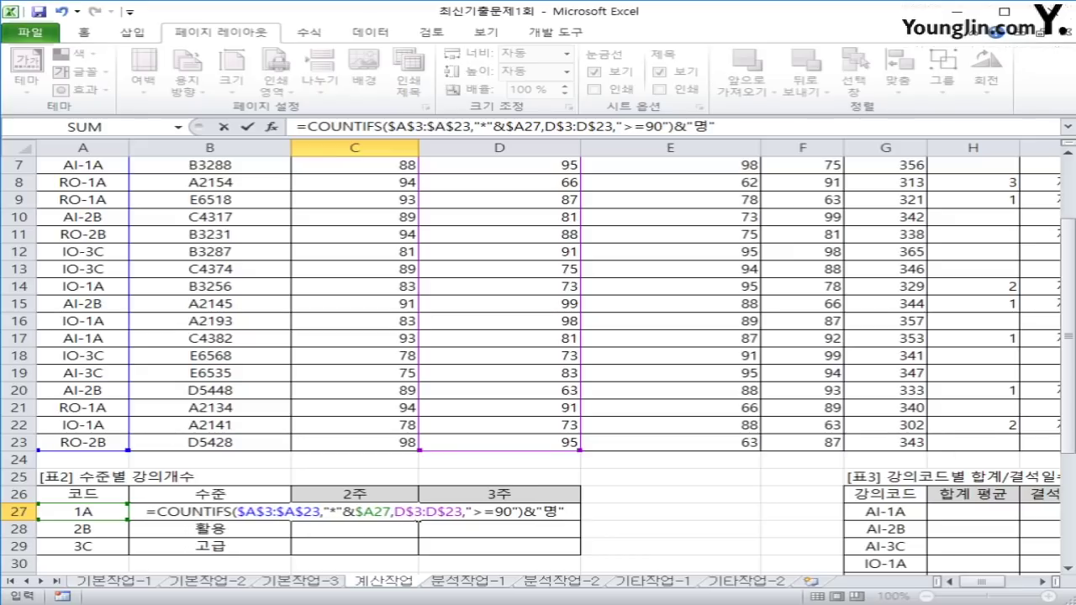
pyautogui.press('Return')
pyautogui.press('Up')
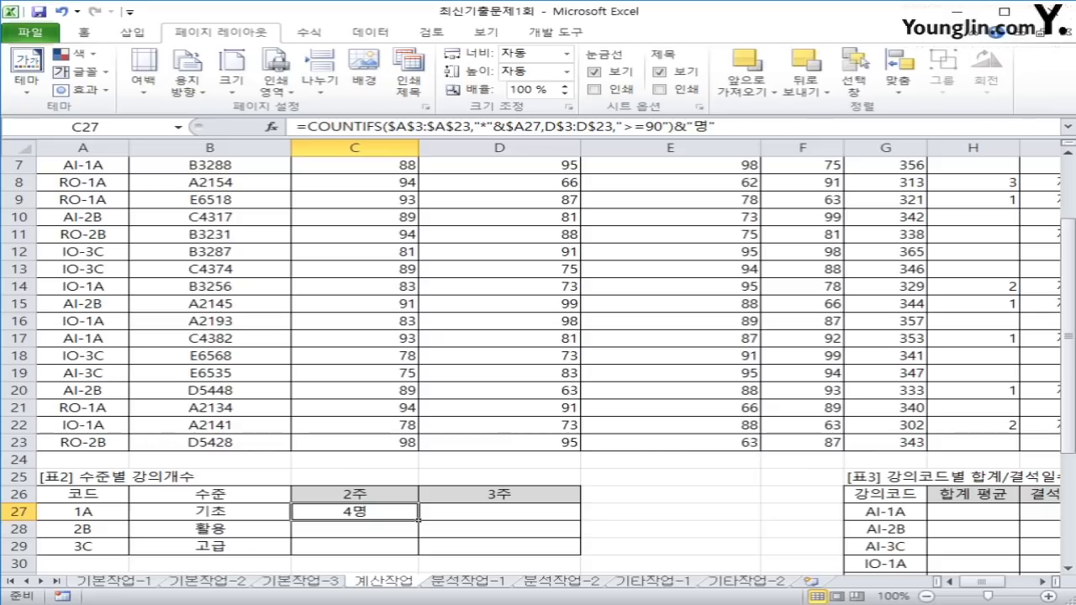
pyautogui.moveTo(418, 520); pyautogui.dragTo(580, 555)
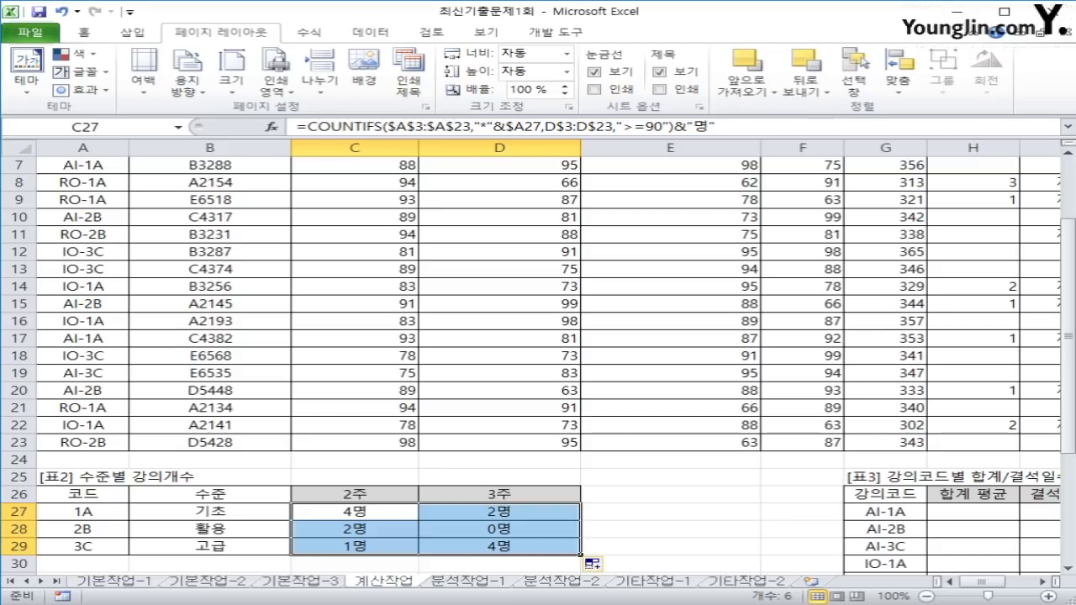
# Start the formula =round(average(if( in H27, the 합계 평균 cell for AI-1A in [표3].
pyautogui.click(972, 511)
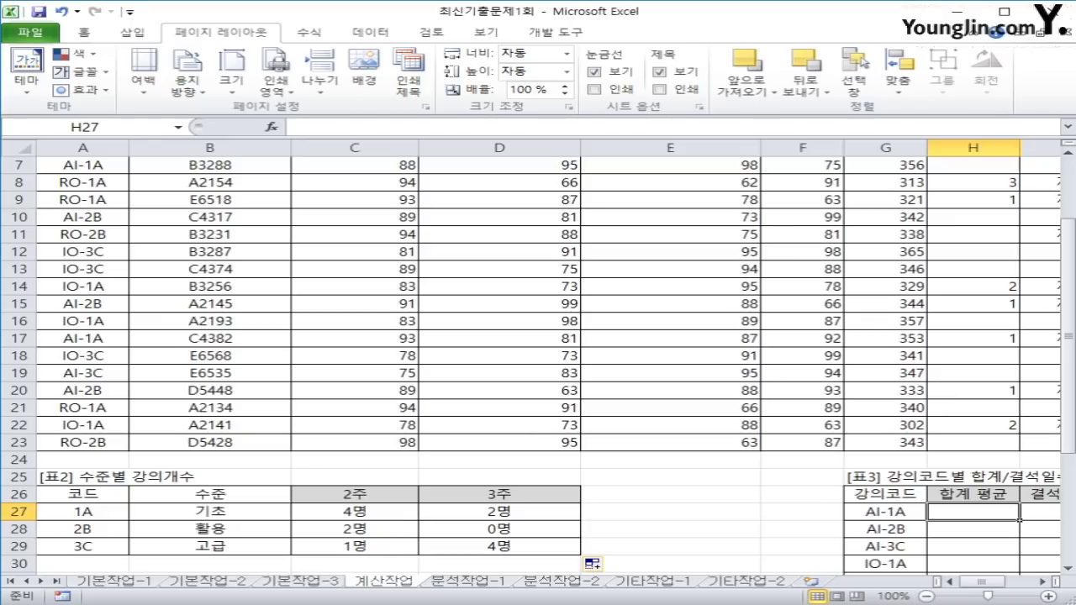
pyautogui.click(1043, 581)
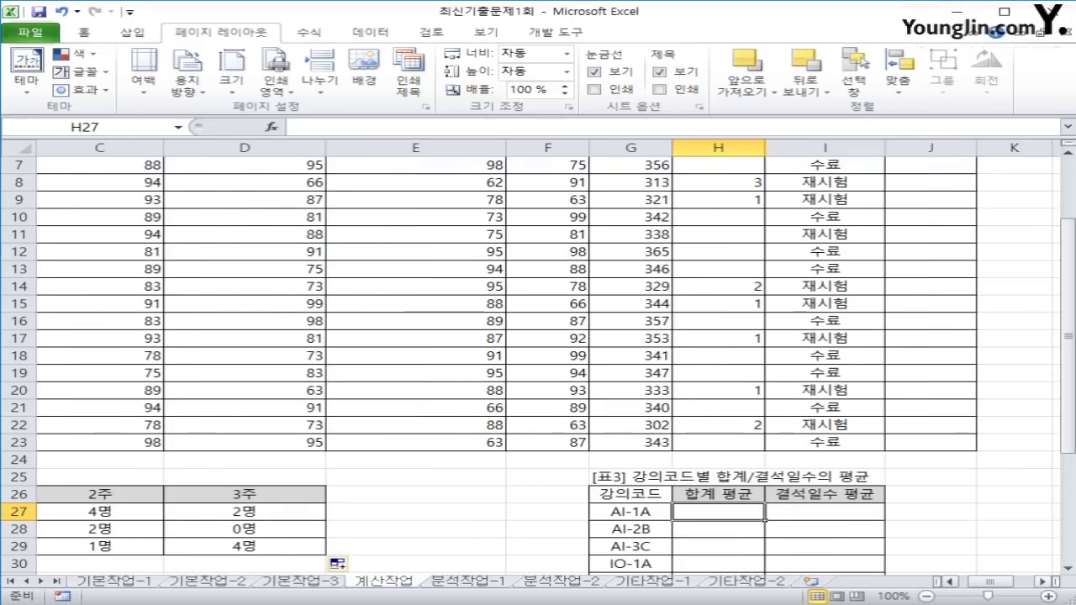
pyautogui.scroll(-1, 538, 353)
pyautogui.scroll(-1, 538, 353)
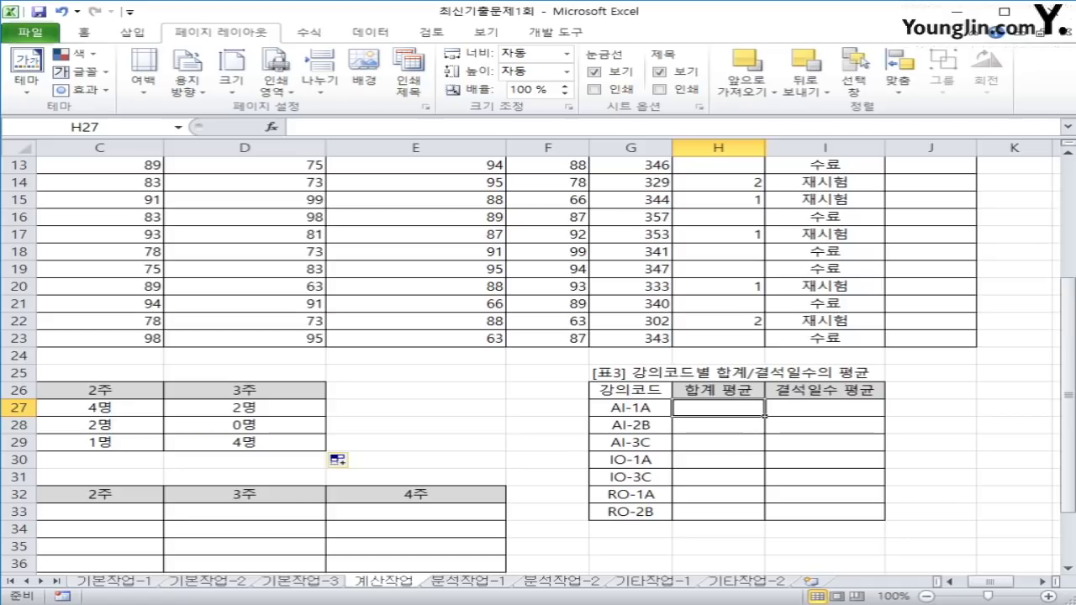
pyautogui.click(825, 407)
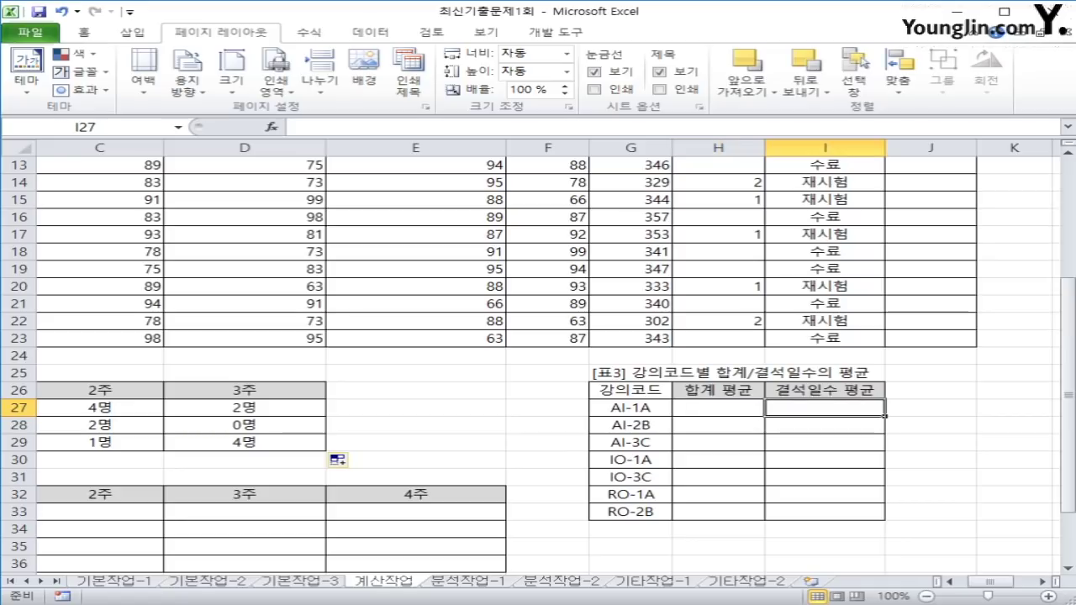
pyautogui.click(718, 407)
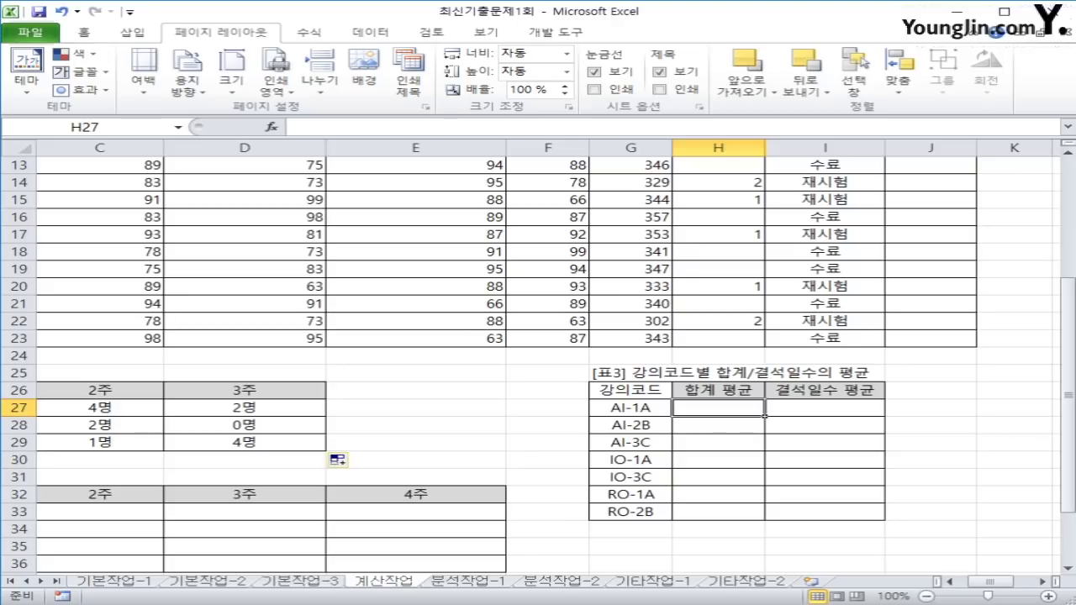
pyautogui.write('=ㄱ')
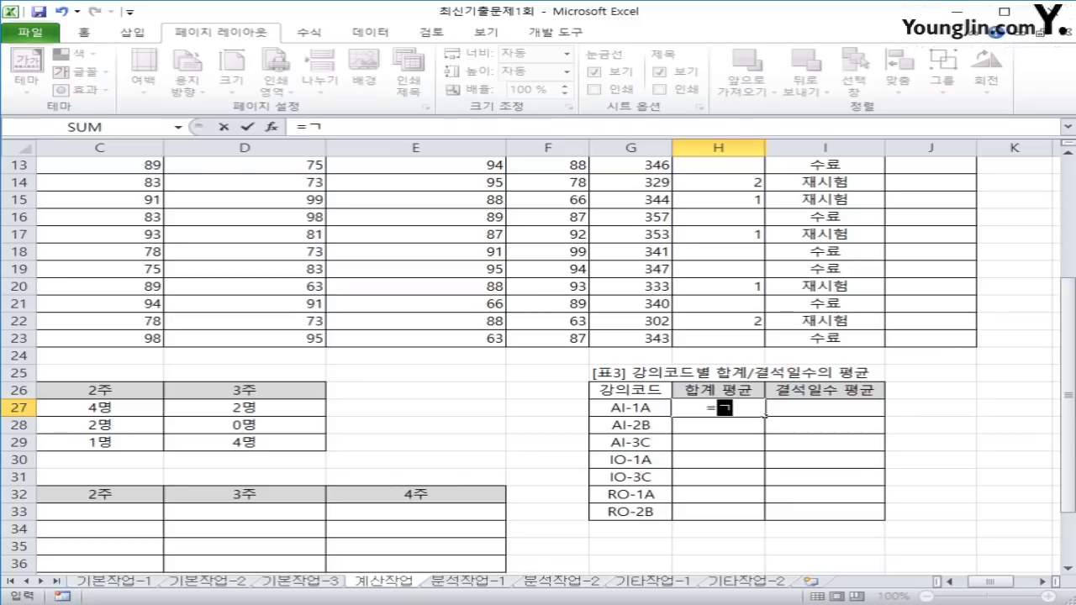
pyautogui.press('BackSpace')
pyautogui.write('round(')
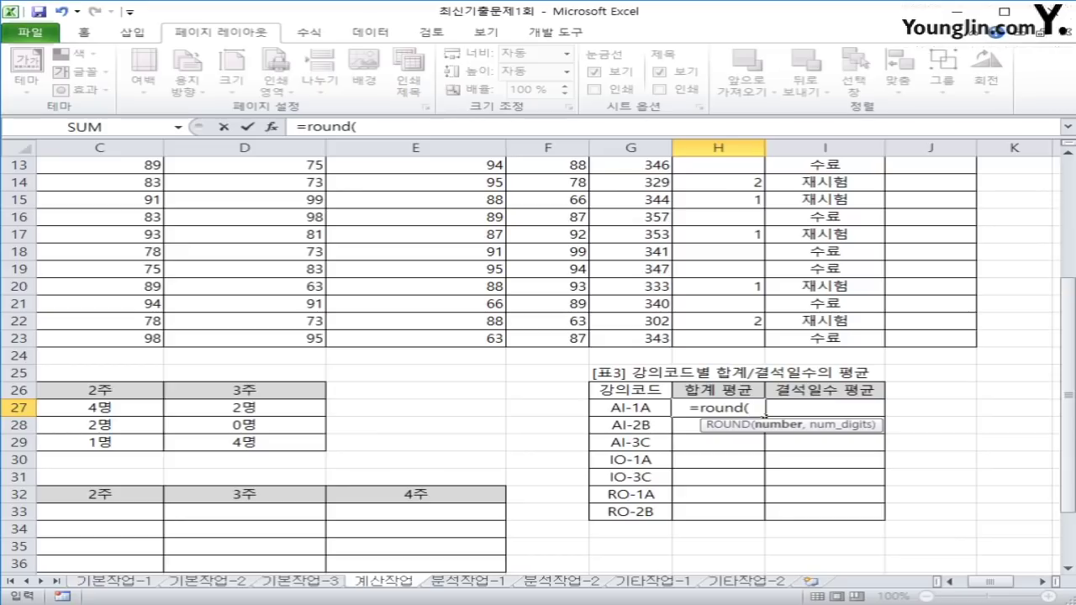
pyautogui.write('average(')
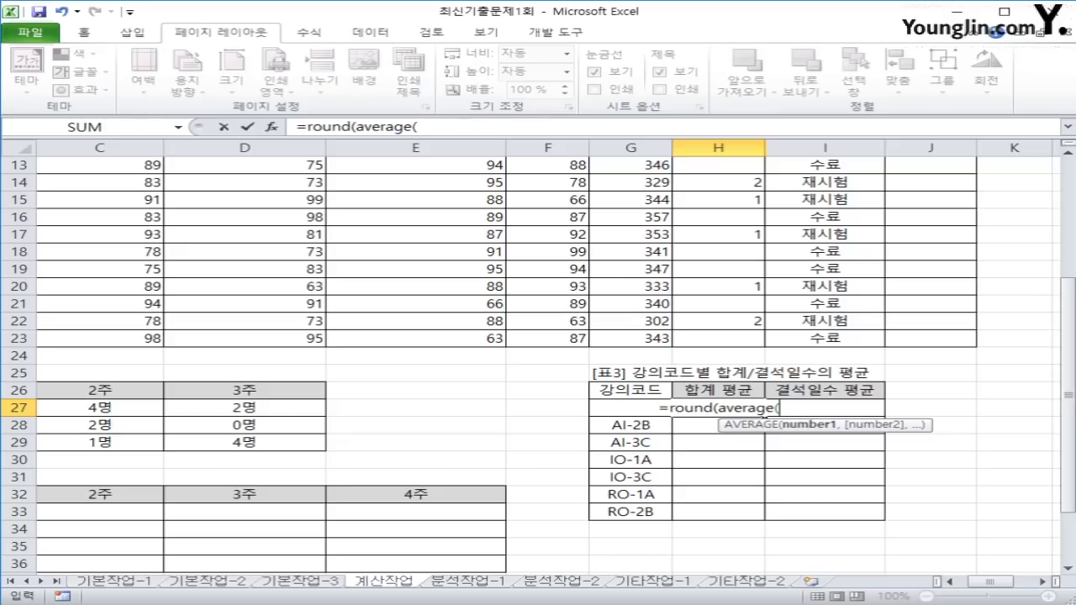
pyautogui.write('if(')
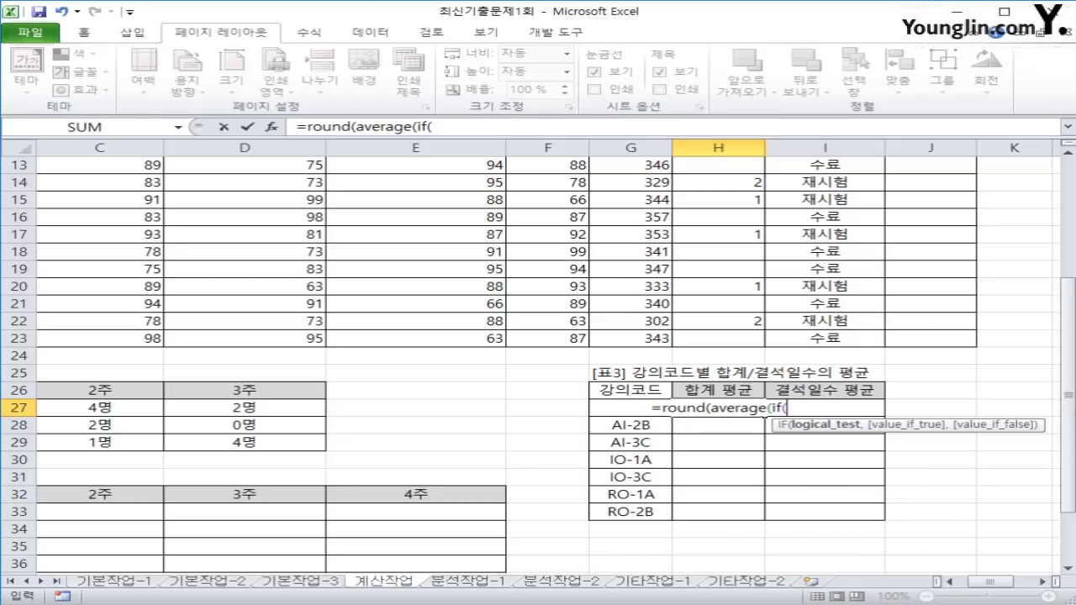
# Begin the IF test with the 강의코드 cells of [표1] as the absolute range $A$3:$A$23, followed by an equals sign.
pyautogui.scroll(4, 538, 353)
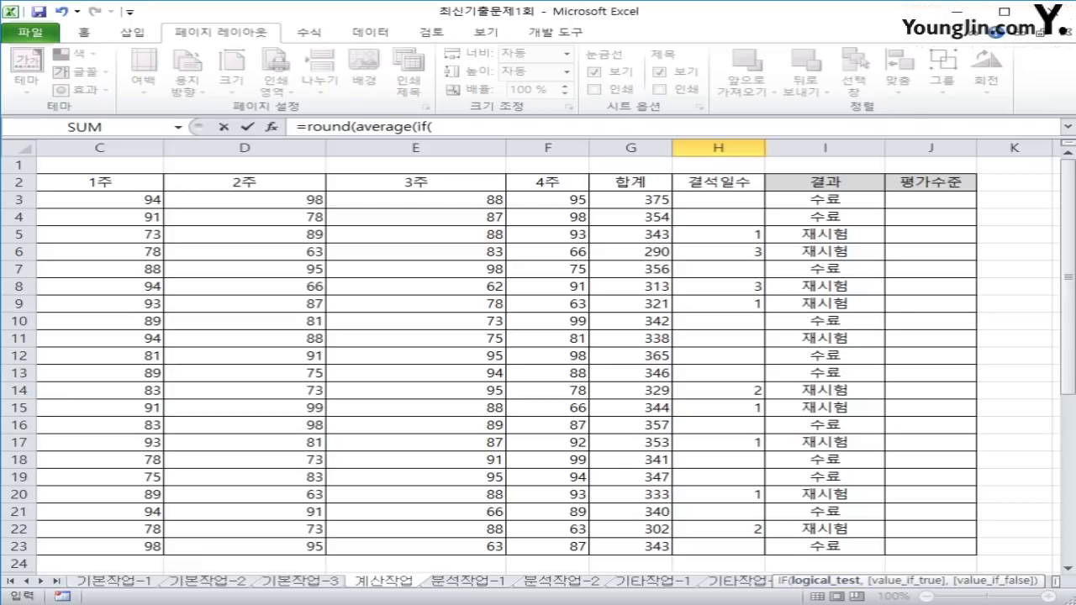
pyautogui.scroll(-4, 538, 354)
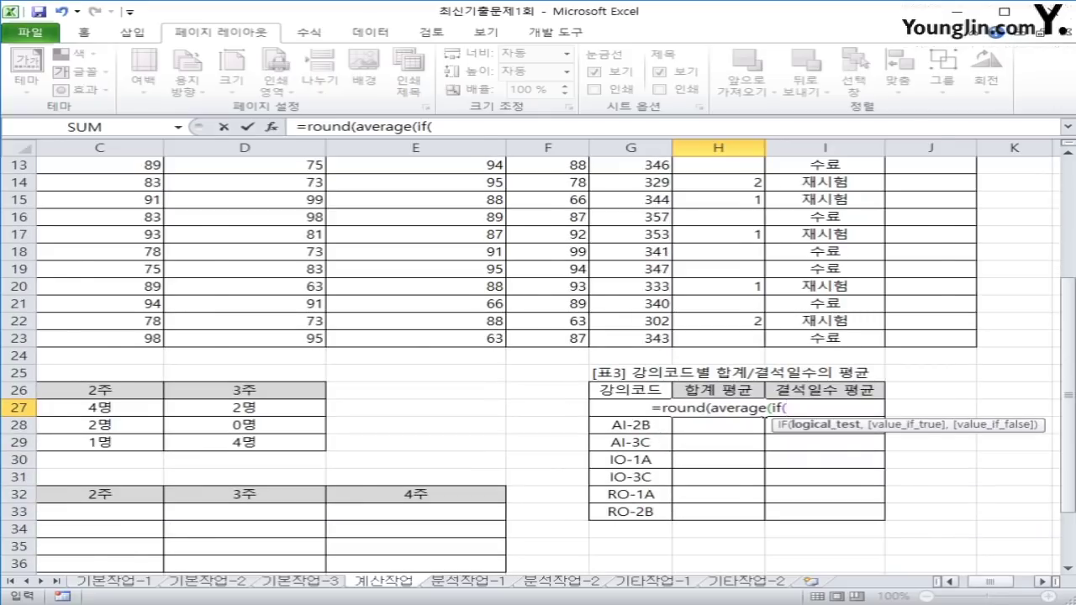
pyautogui.hscroll(-2, 538, 353)
pyautogui.scroll(4, 538, 353)
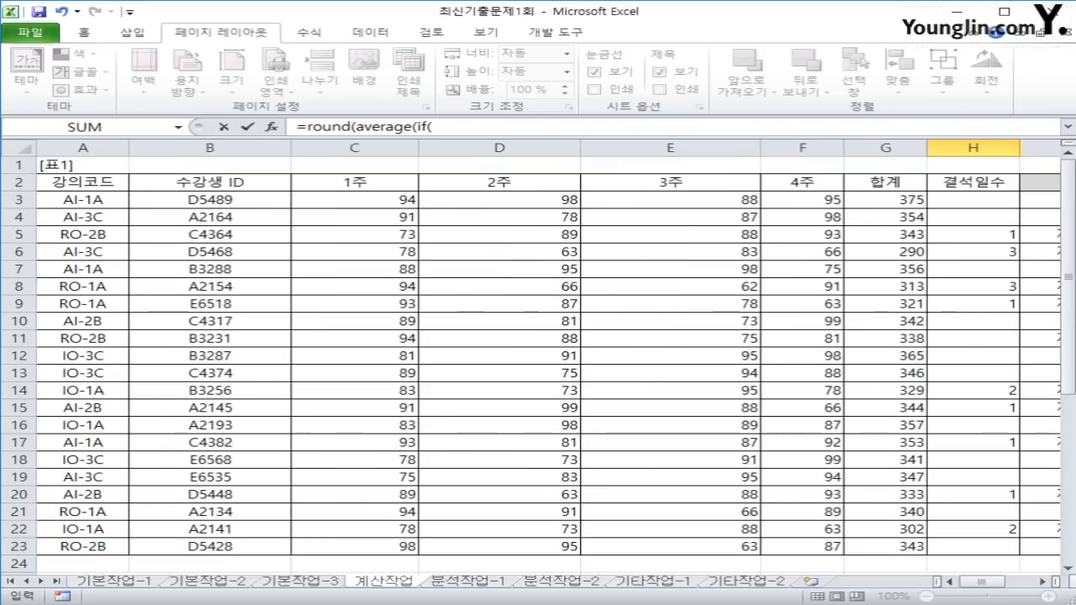
pyautogui.moveTo(82, 200); pyautogui.dragTo(118, 547)
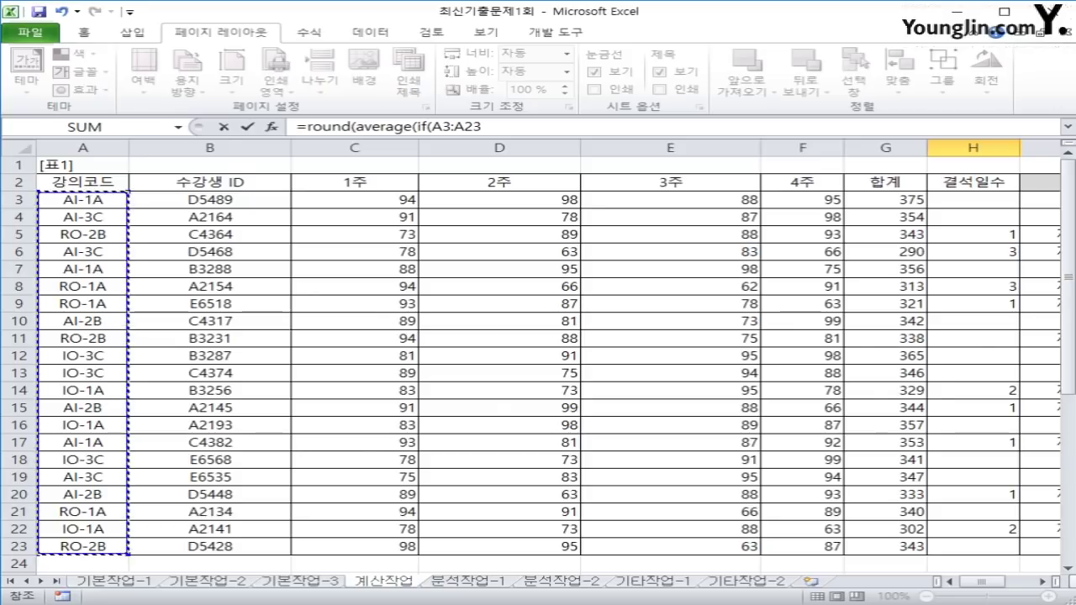
pyautogui.press('F4')
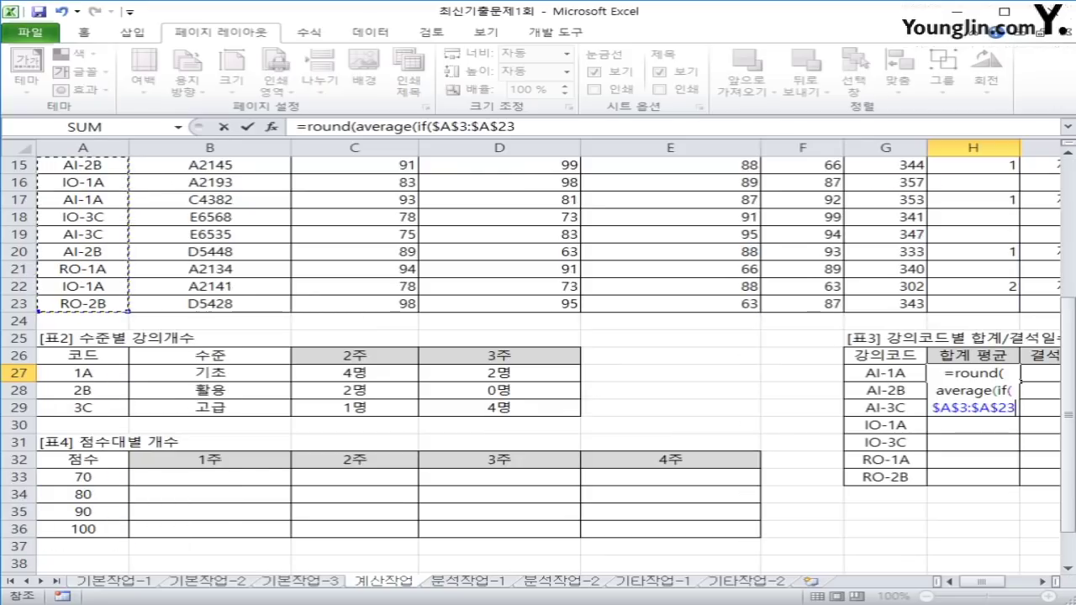
pyautogui.write('=')
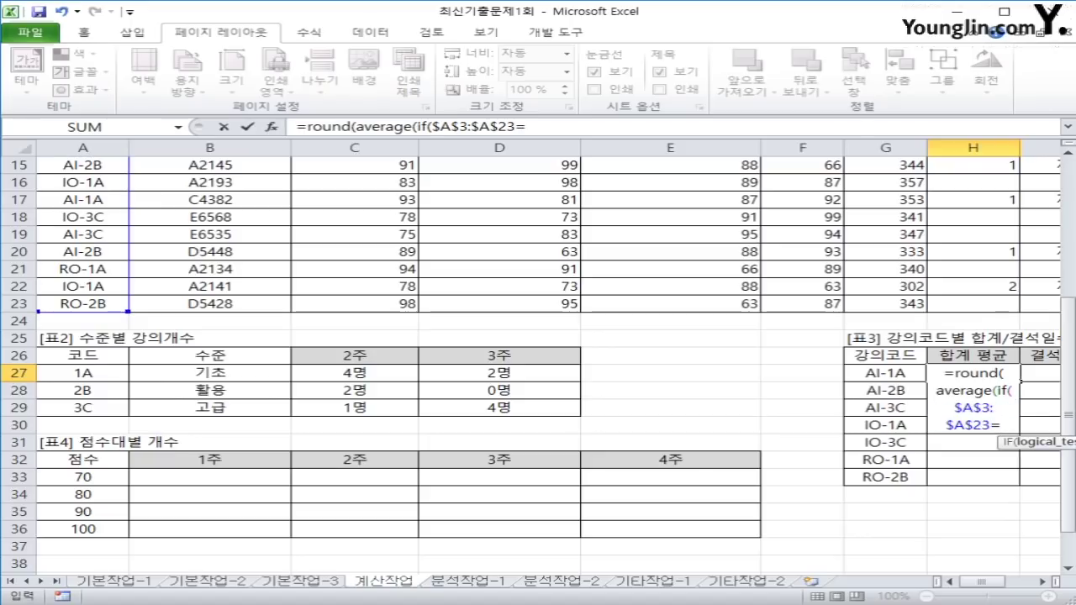
# Complete the IF test with the AI-1A code cell of [표3] as $G27, fixing only its column.
pyautogui.click(886, 372)
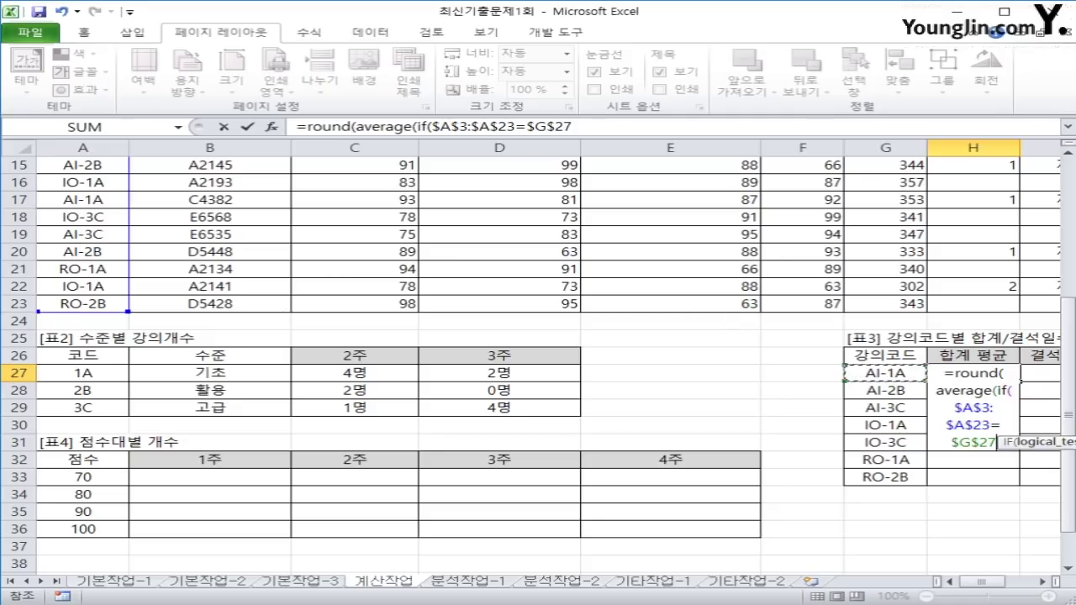
pyautogui.press('F4')
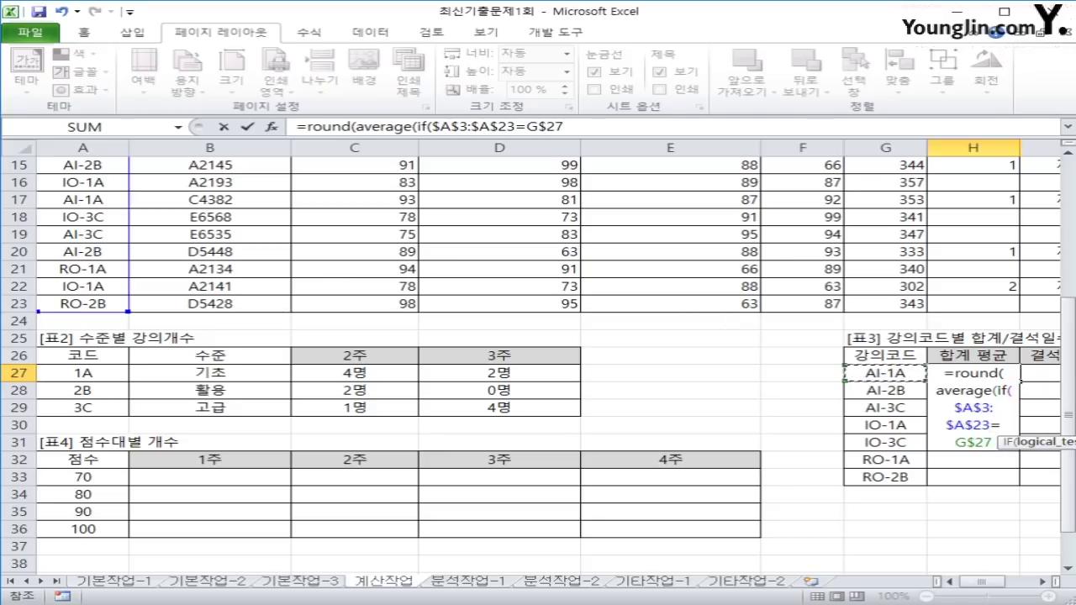
pyautogui.press('F4')
pyautogui.write(',')
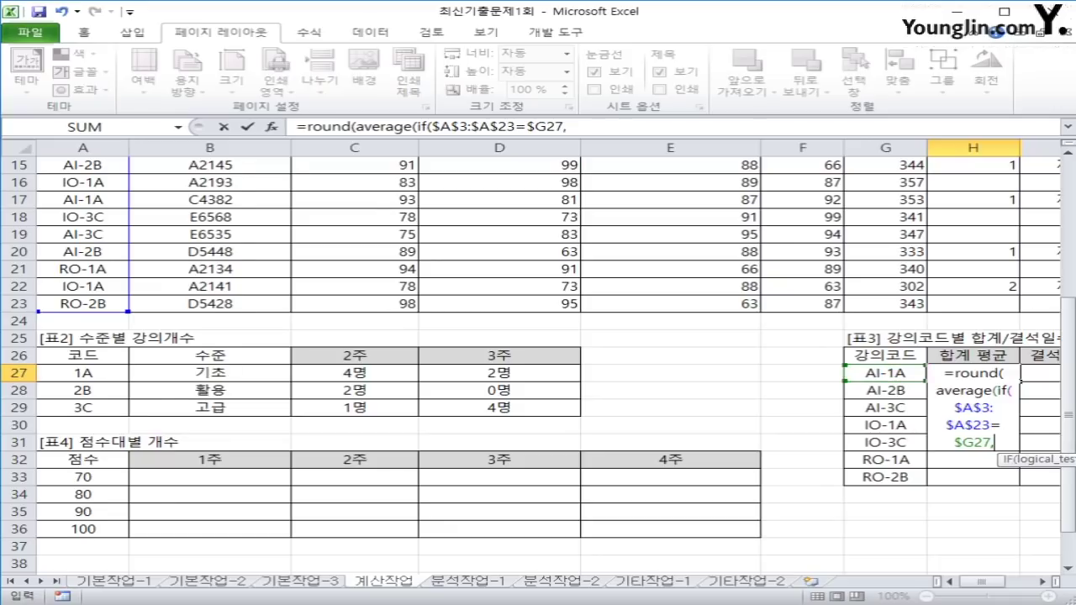
# Add the 합계 cells of [표1] as the IF's true value, G$3:G$23, with only the rows fixed.
pyautogui.scroll(5, 538, 353)
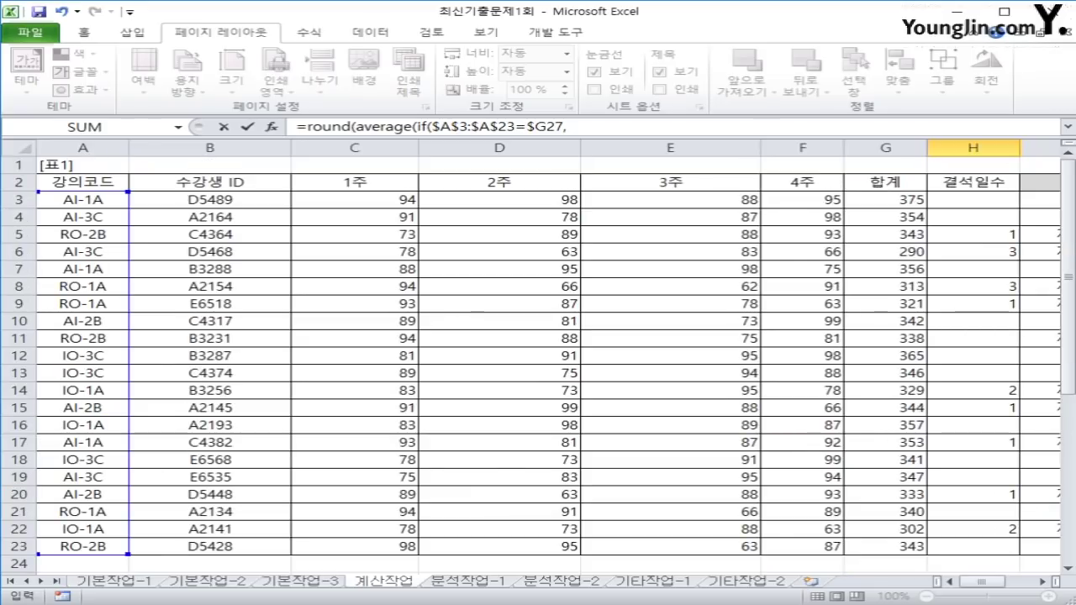
pyautogui.moveTo(891, 199); pyautogui.dragTo(924, 548)
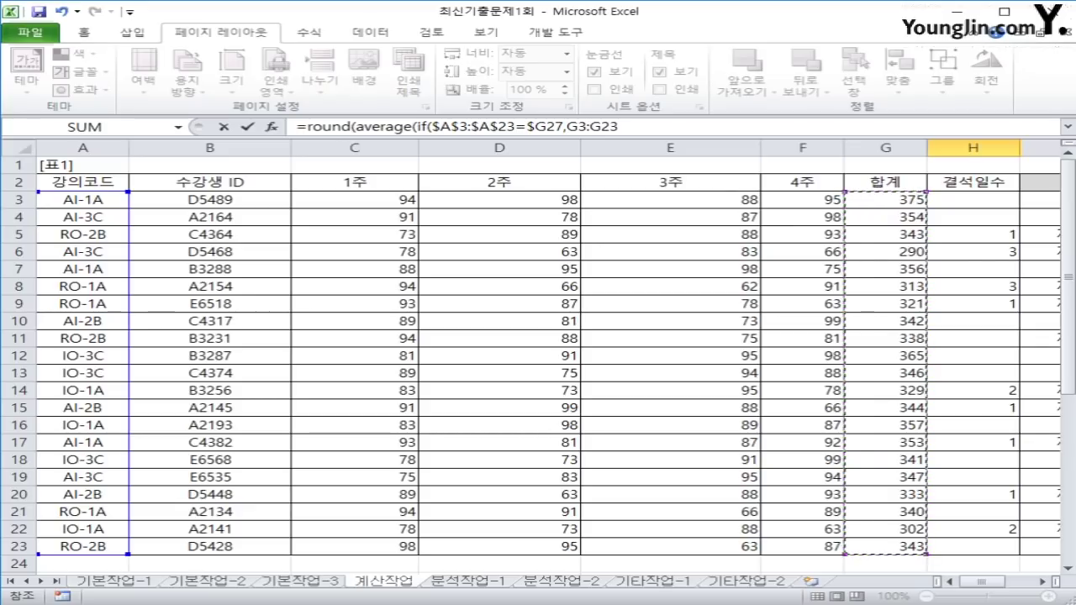
pyautogui.press('F4')
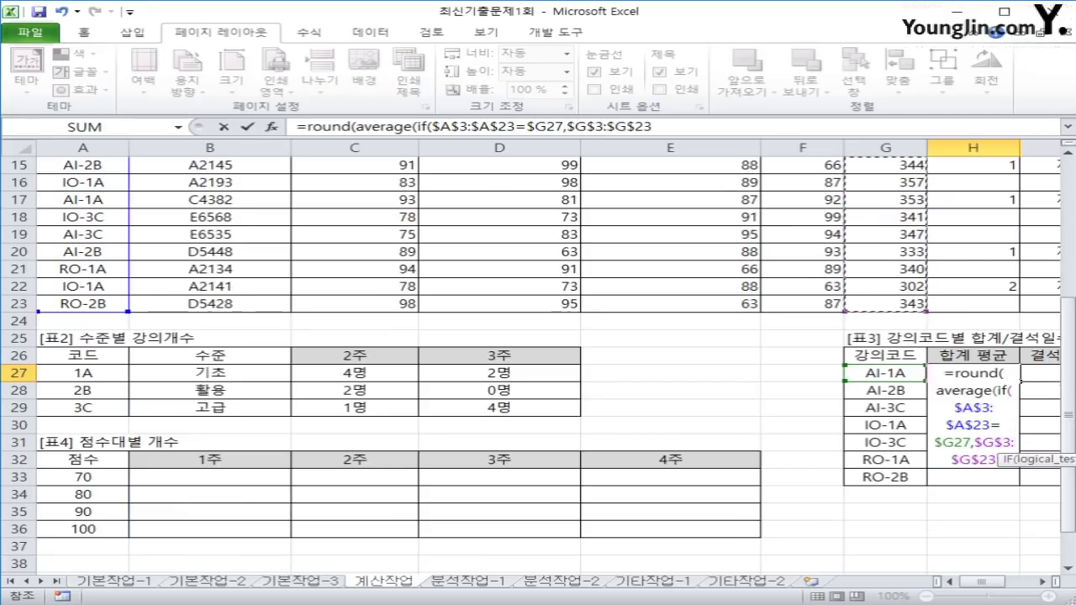
pyautogui.press('F4')
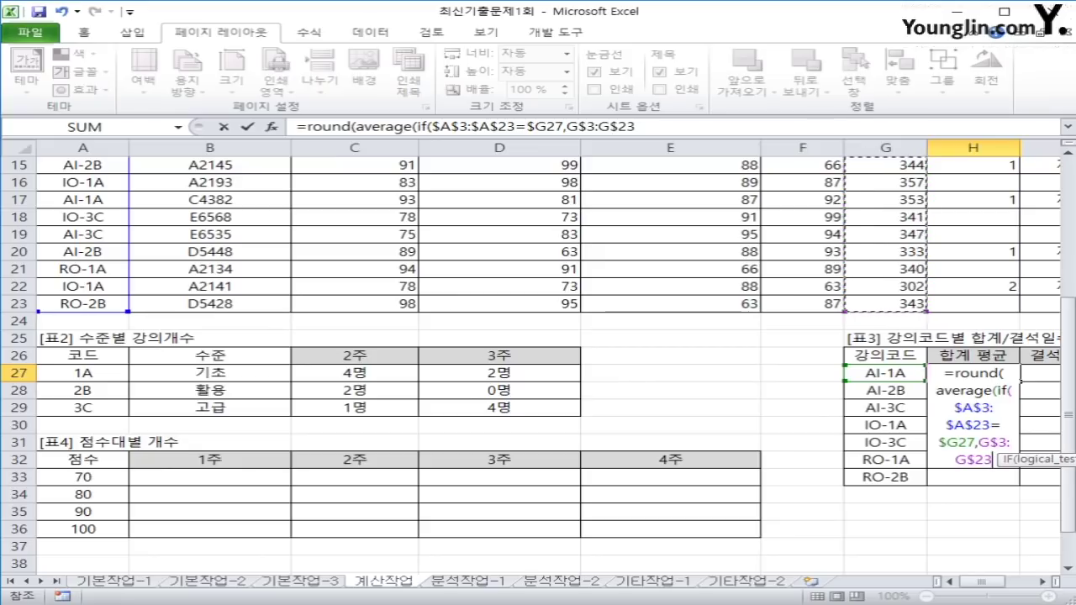
# Close IF and AVERAGE, round to 1 decimal place, enter it as an array formula, and fill it across H27:I33 of [표3].
pyautogui.write(')')
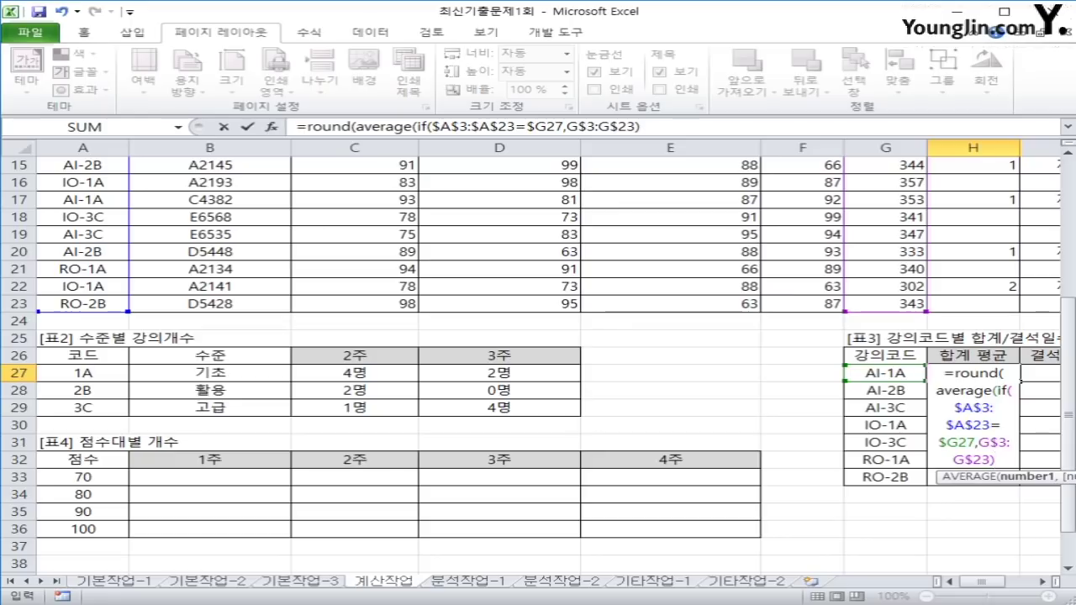
pyautogui.write(')')
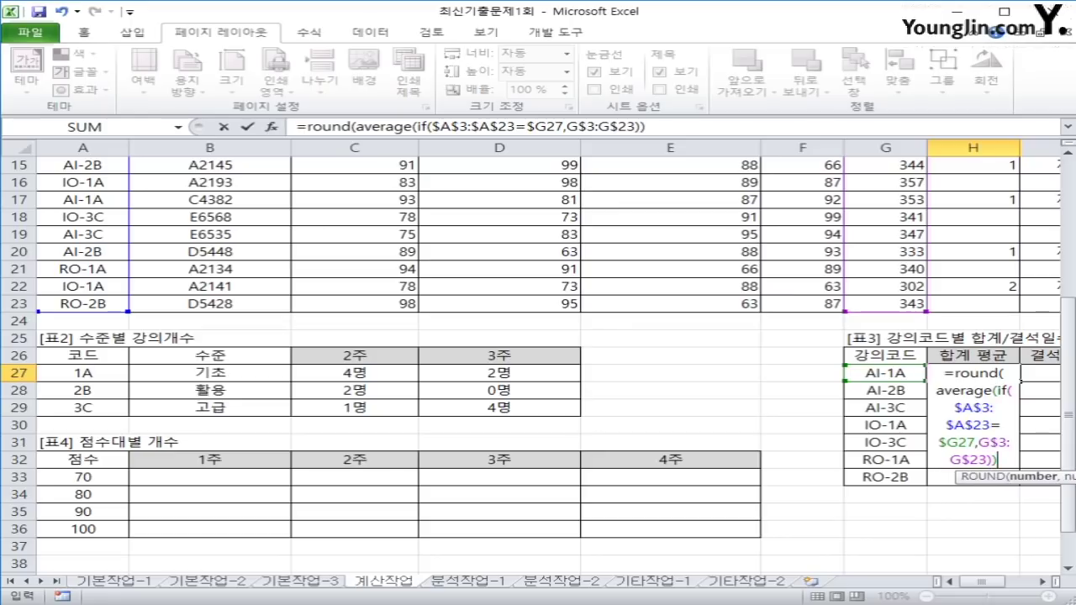
pyautogui.write(',')
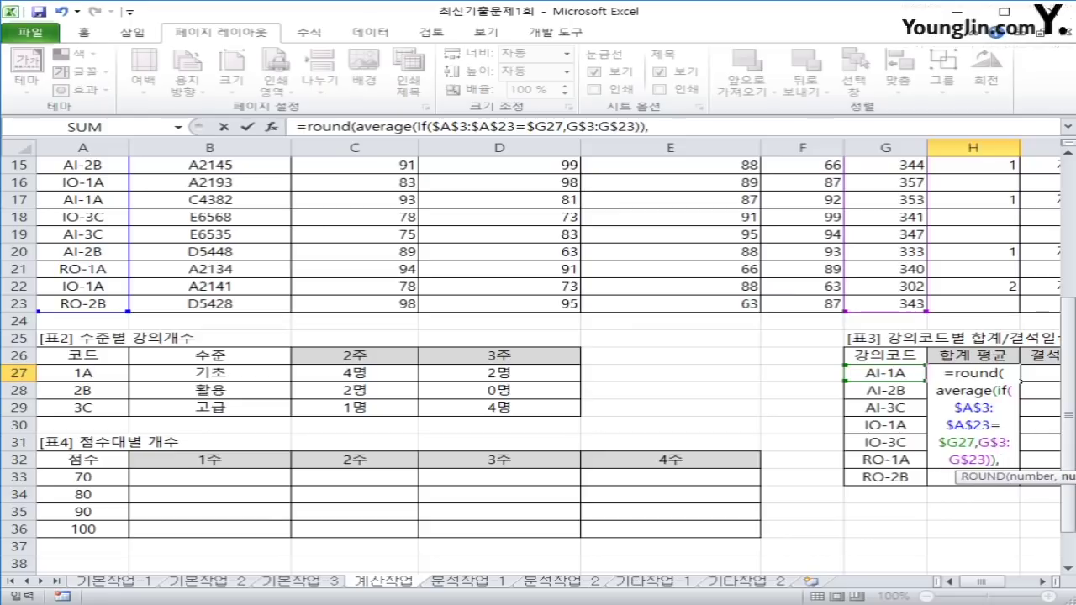
pyautogui.write('1')
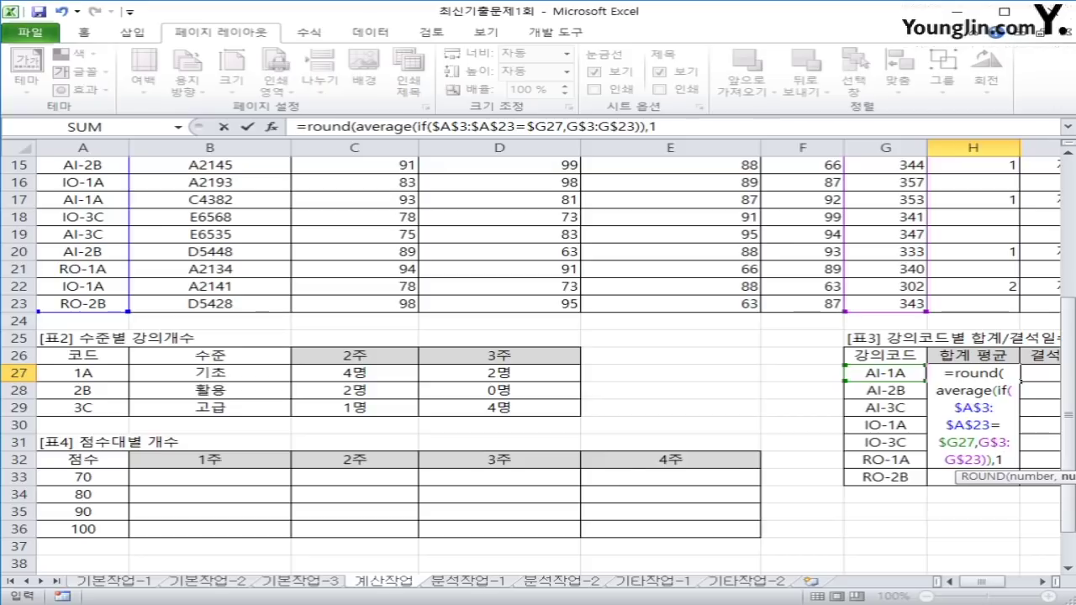
pyautogui.write(')')
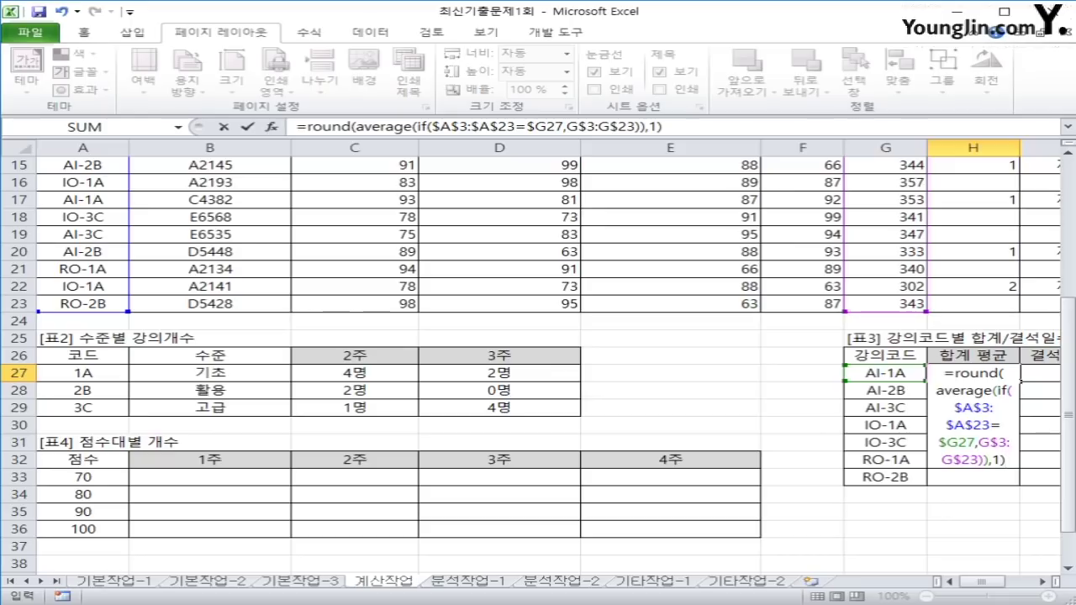
pyautogui.hotkey('ctrl', 'shift', 'Return')
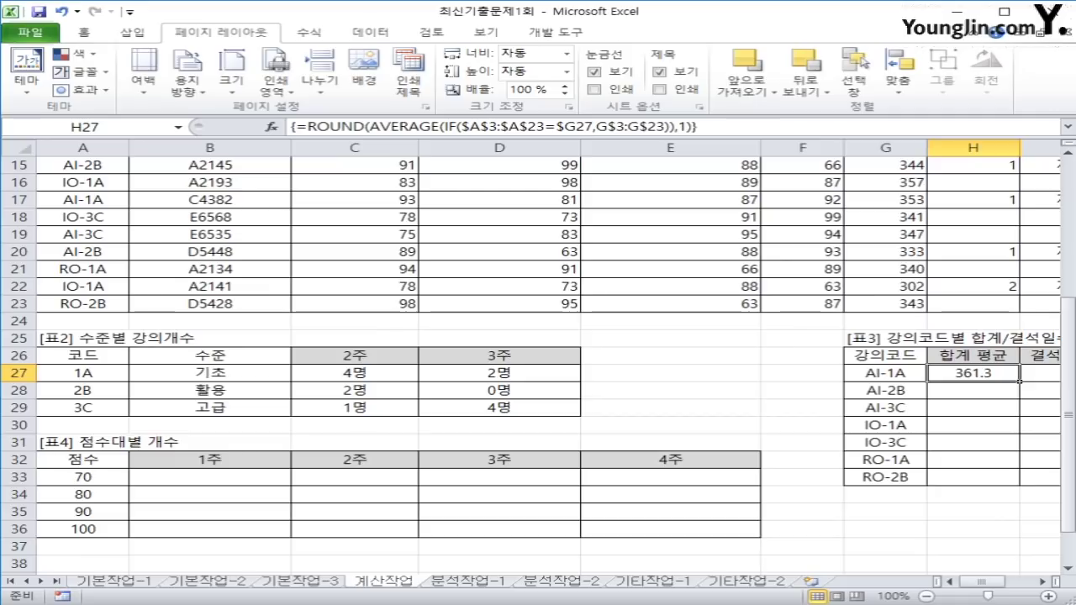
pyautogui.moveTo(1020, 381); pyautogui.dragTo(1055, 481)
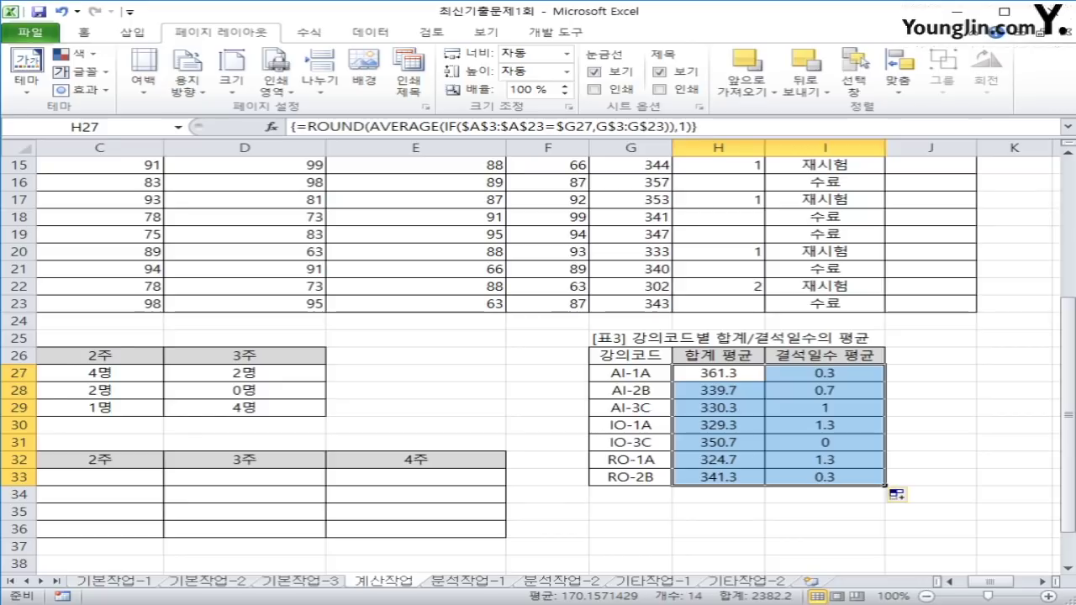
# Select the 1주 cells B33:B36 of [표4] and start the formula =rept( in them.
pyautogui.hscroll(-2, 538, 353)
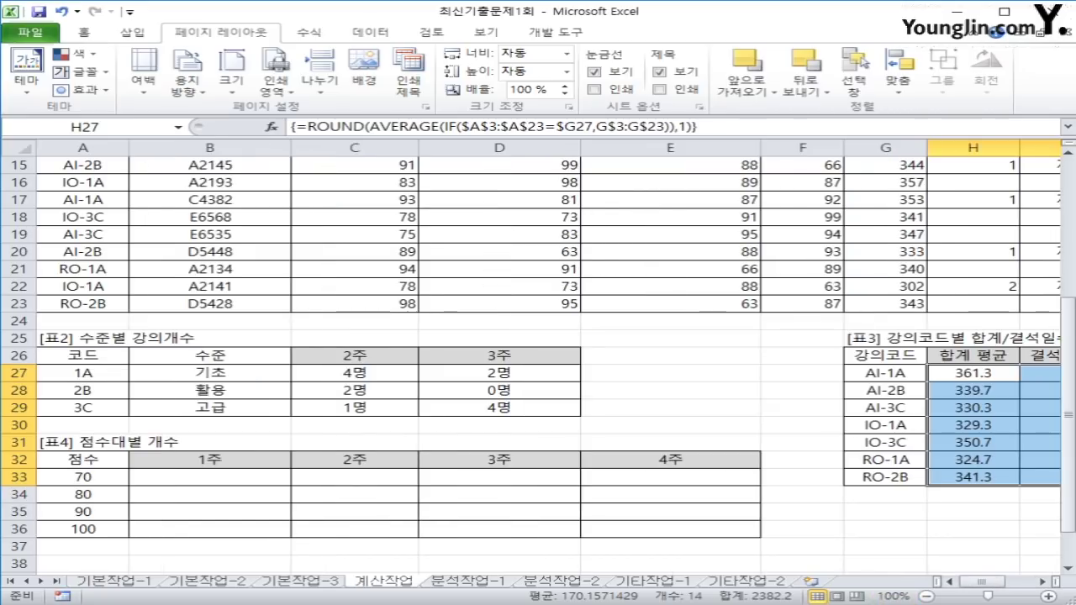
pyautogui.moveTo(210, 476); pyautogui.dragTo(673, 529)
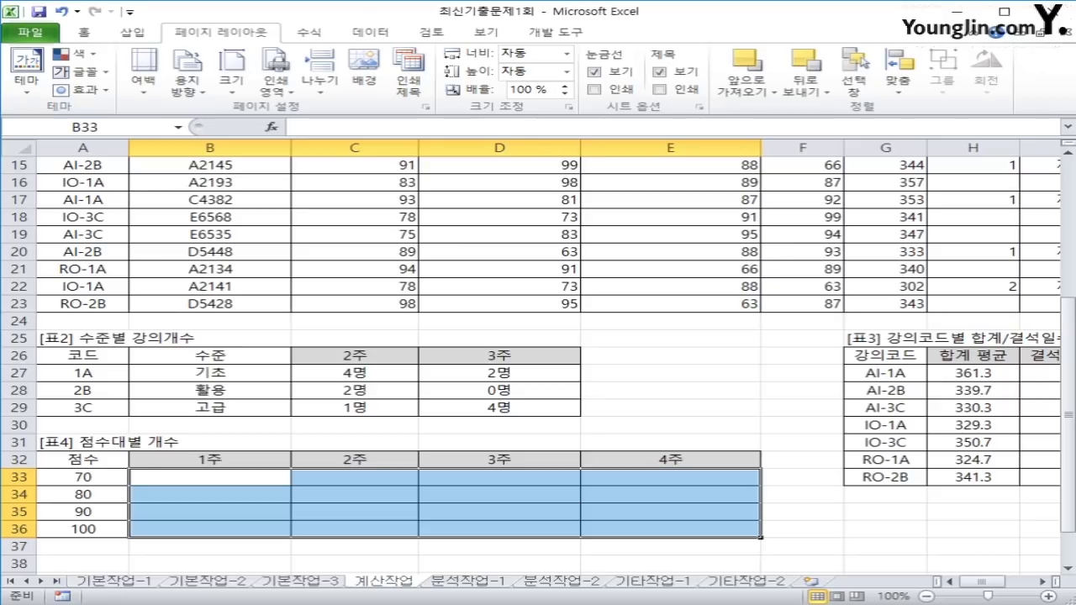
pyautogui.moveTo(83, 477); pyautogui.dragTo(82, 530)
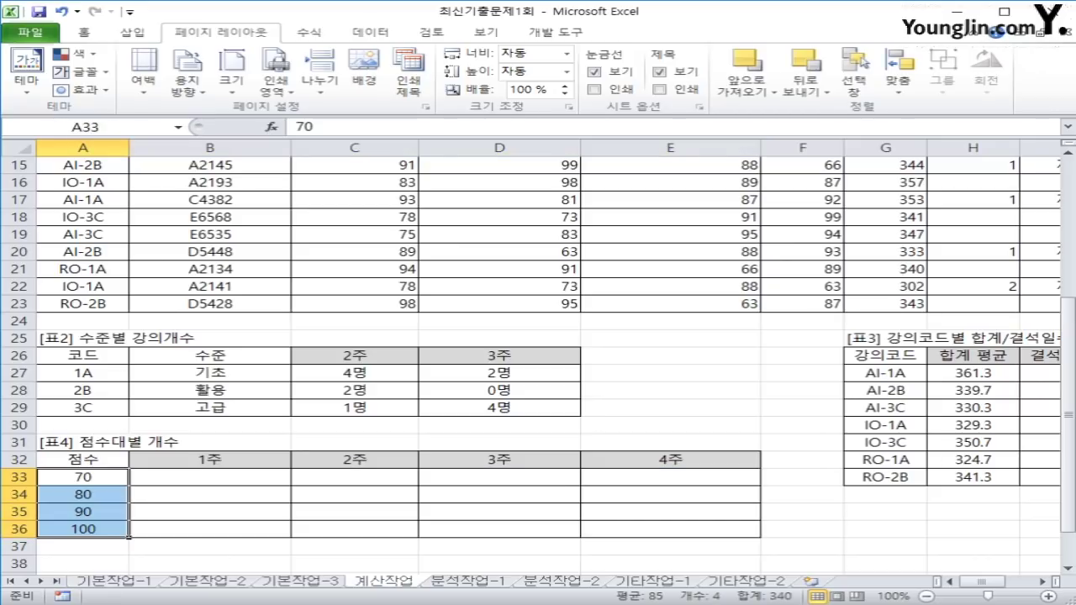
pyautogui.click(210, 477)
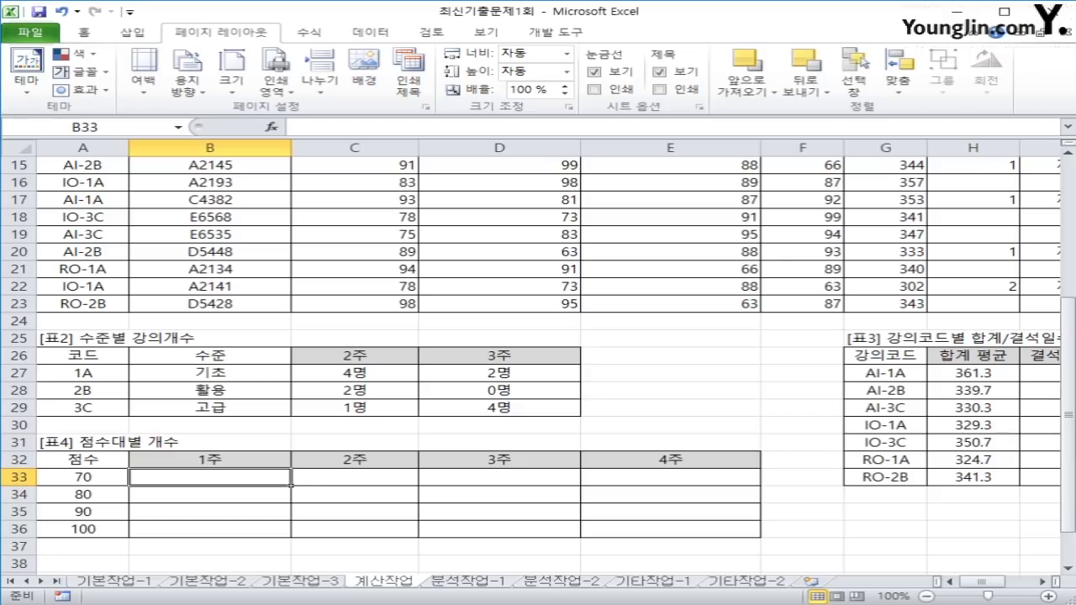
pyautogui.hotkey('shift', 'Down')
pyautogui.hotkey('shift', 'Down')
pyautogui.hotkey('shift', 'Down')
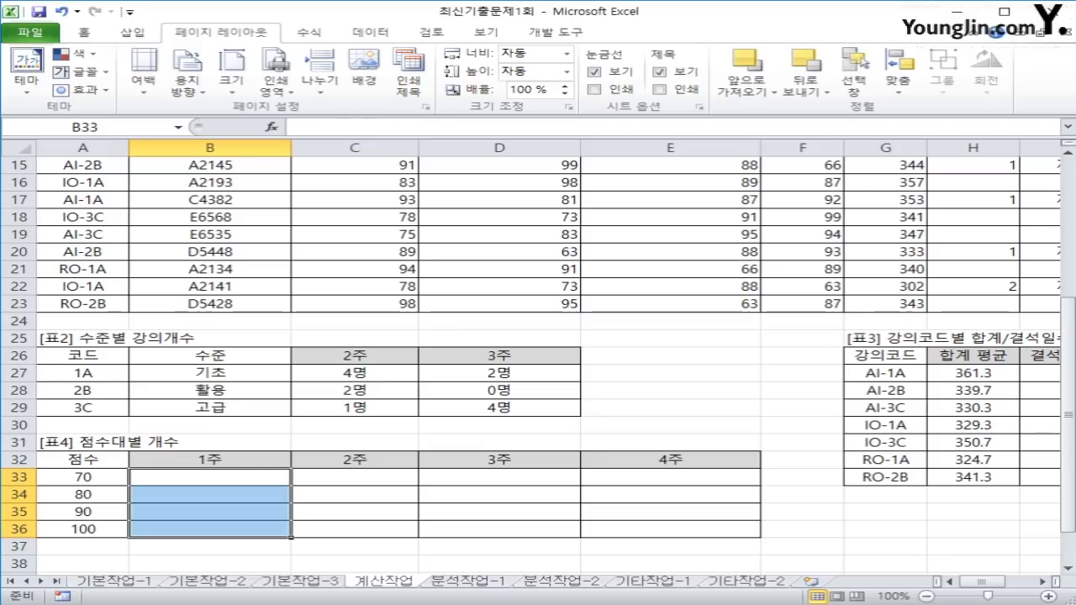
pyautogui.write('=')
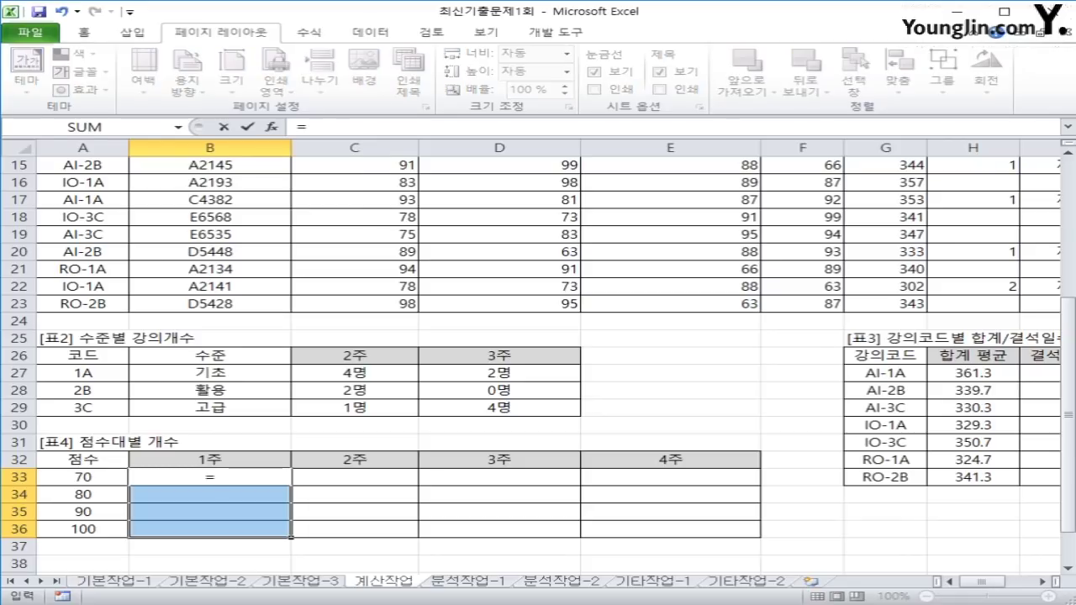
pyautogui.write('rept')
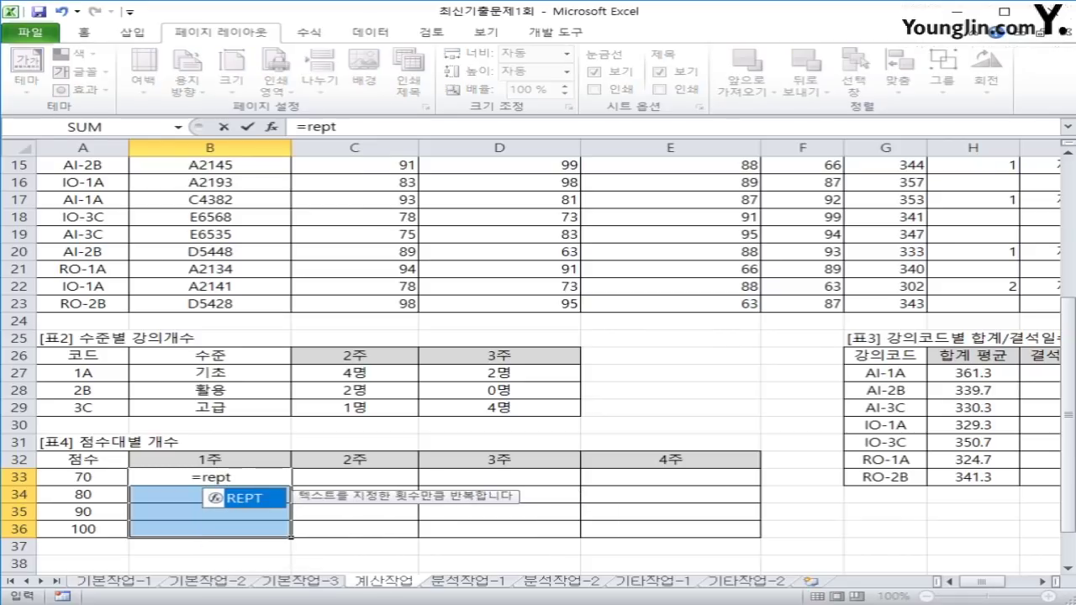
pyautogui.write('(')
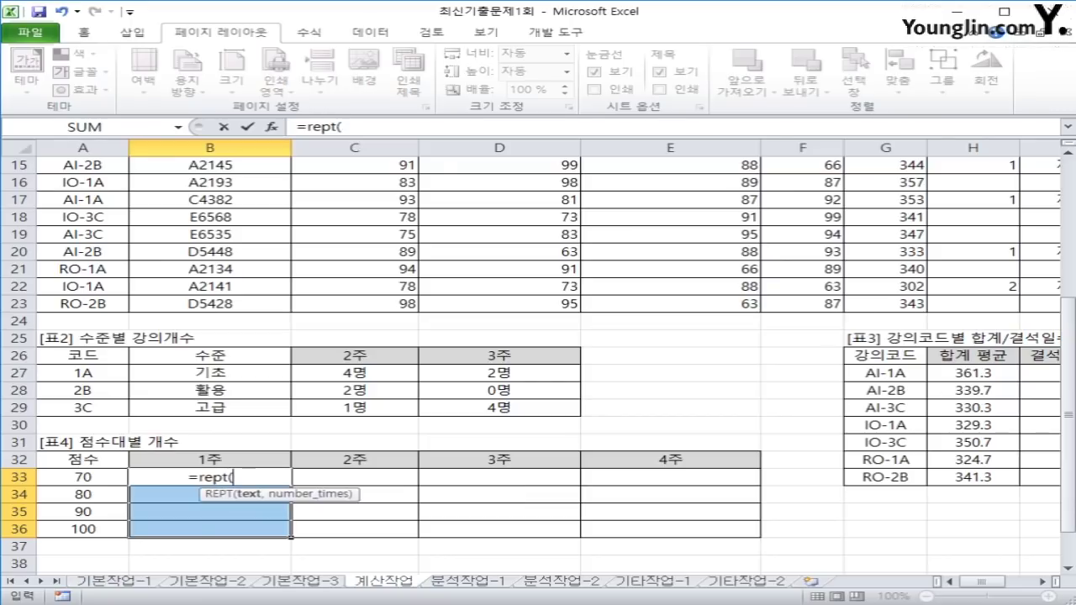
# Enter the filled star symbol "★" as REPT's text argument, followed by a comma.
pyautogui.write('"')
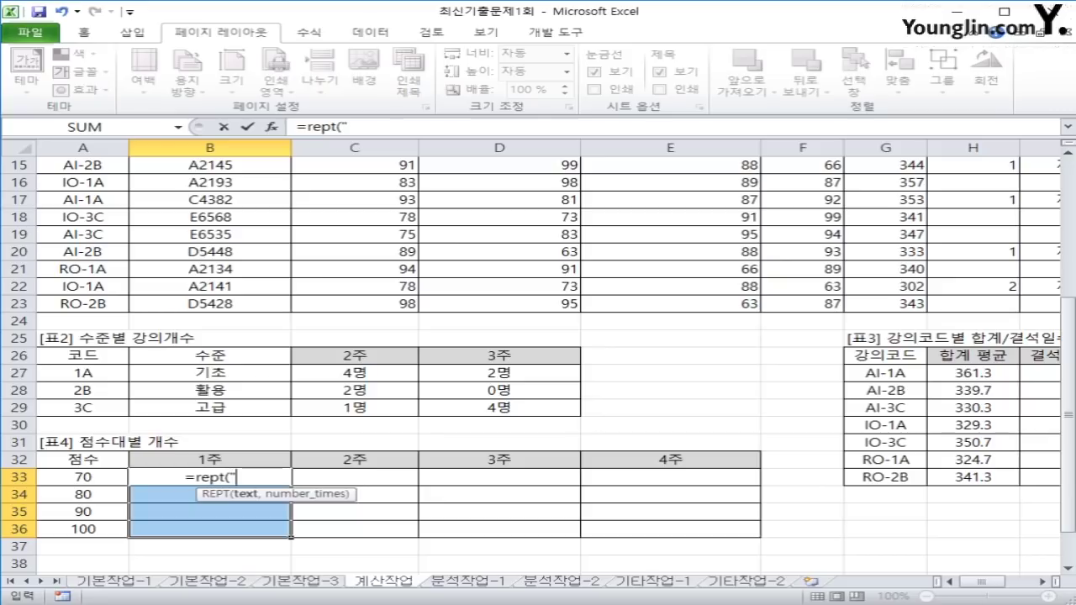
pyautogui.write('ㅁ')
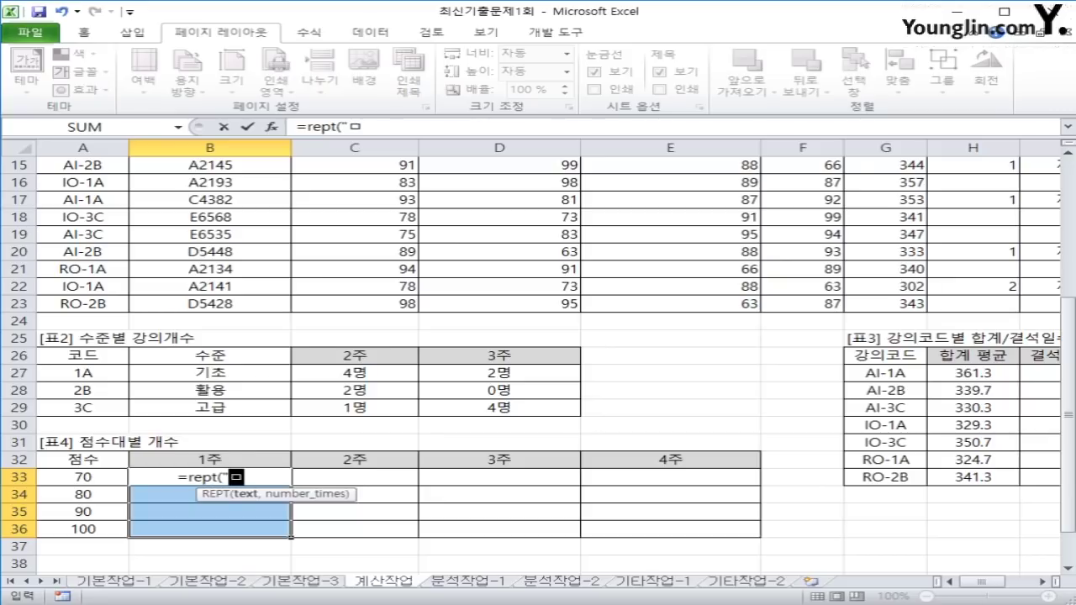
pyautogui.press('Hangul_Hanja')
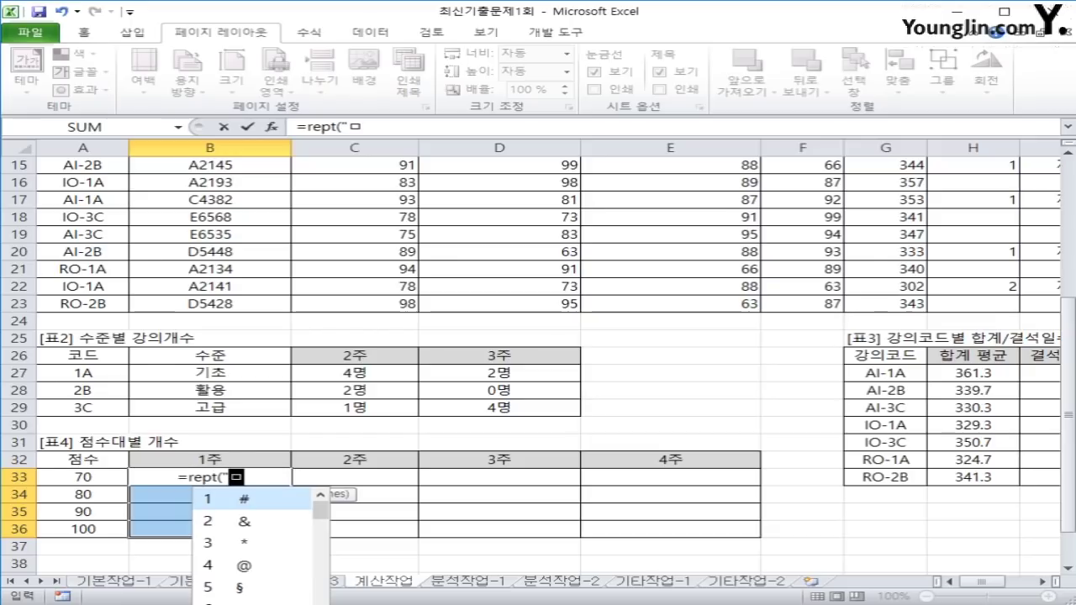
pyautogui.scroll(-1, 538, 353)
pyautogui.press('BackSpace')
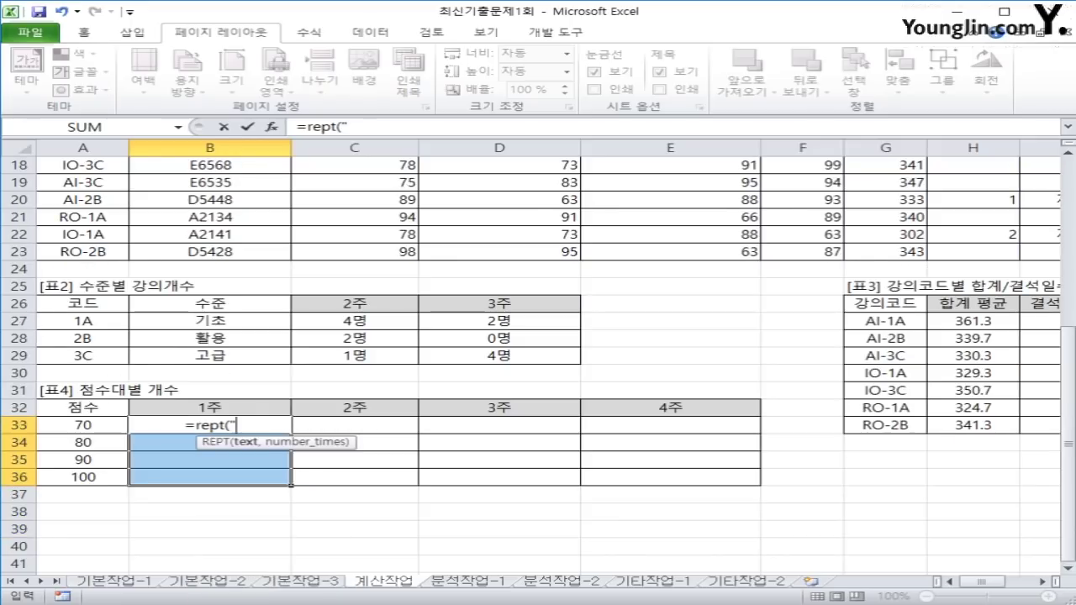
pyautogui.write('ㅁ')
pyautogui.press('Hangul_Hanja')
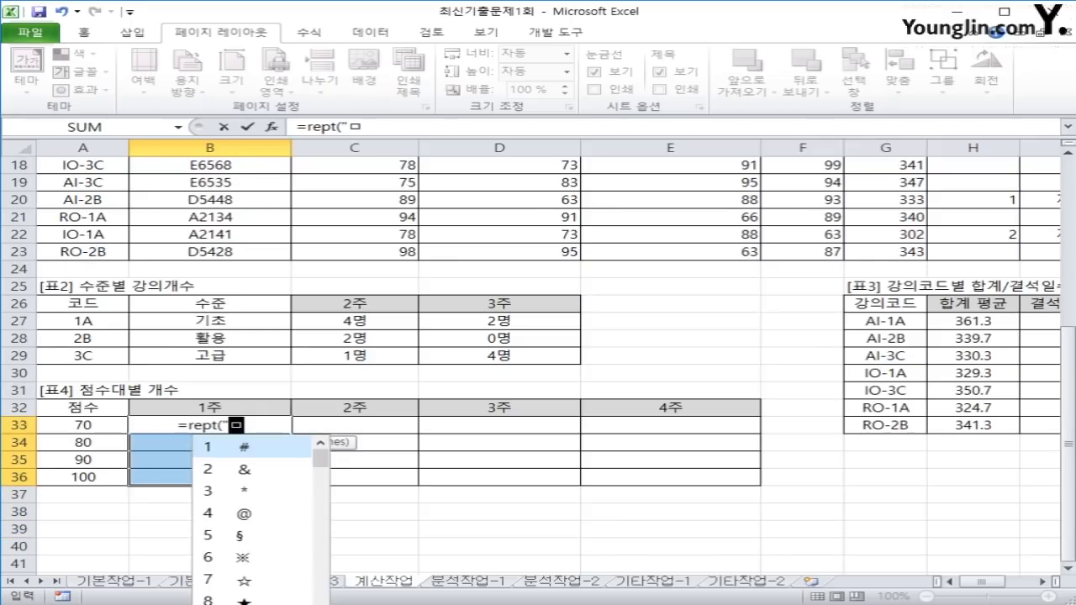
pyautogui.scroll(-2, 261, 522)
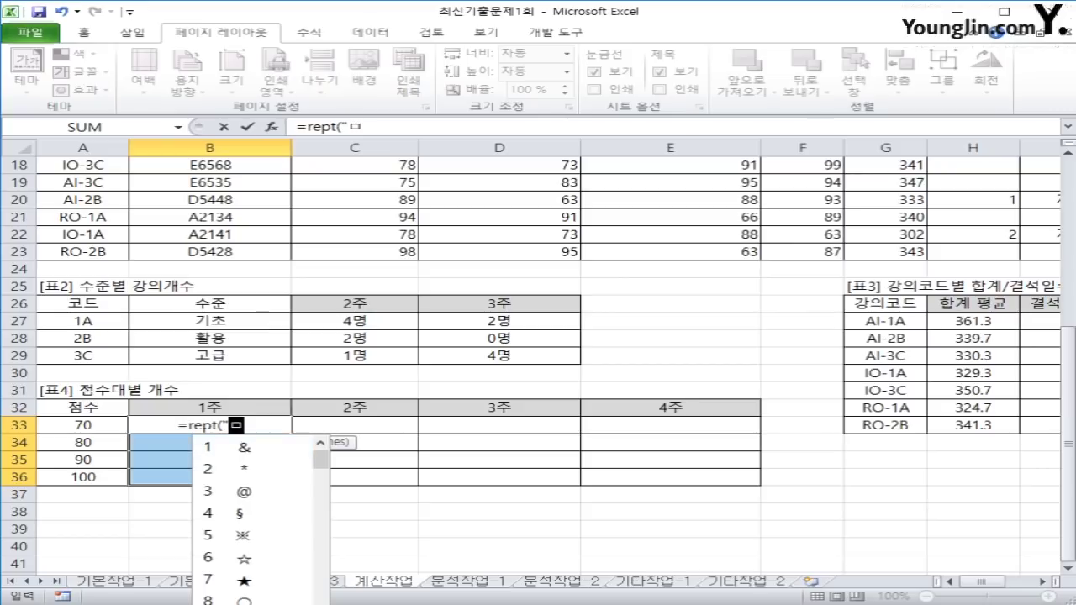
pyautogui.scroll(-1, 260, 522)
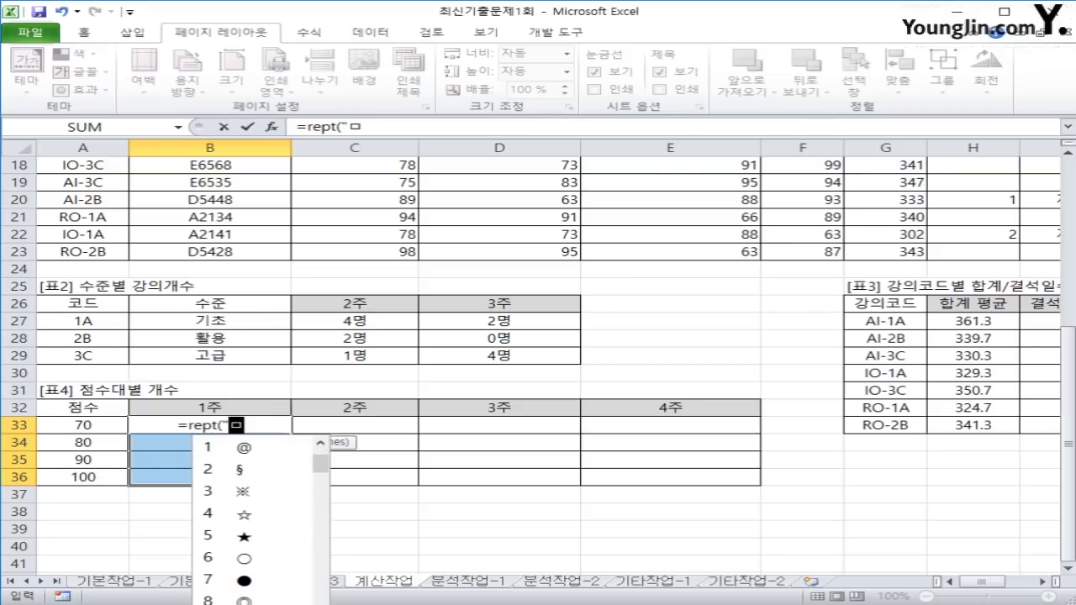
pyautogui.press('5')
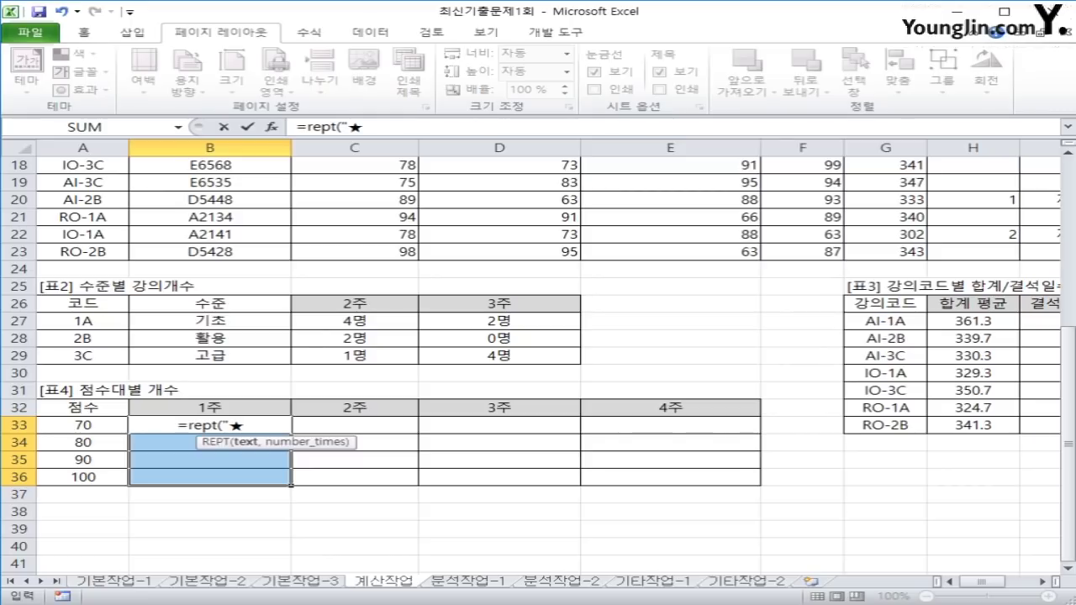
pyautogui.write('"')
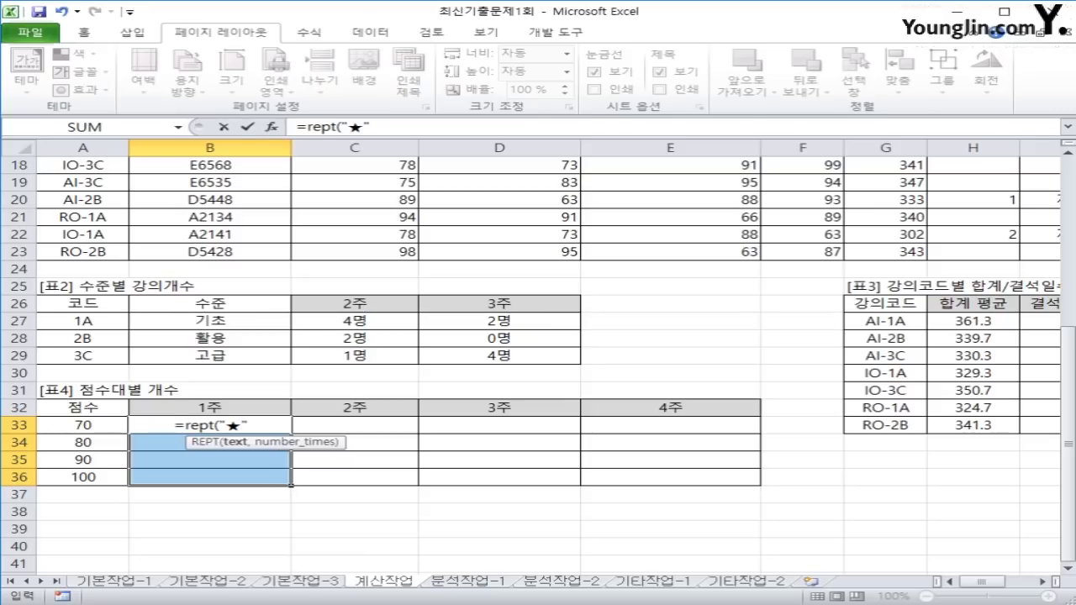
pyautogui.write(',')
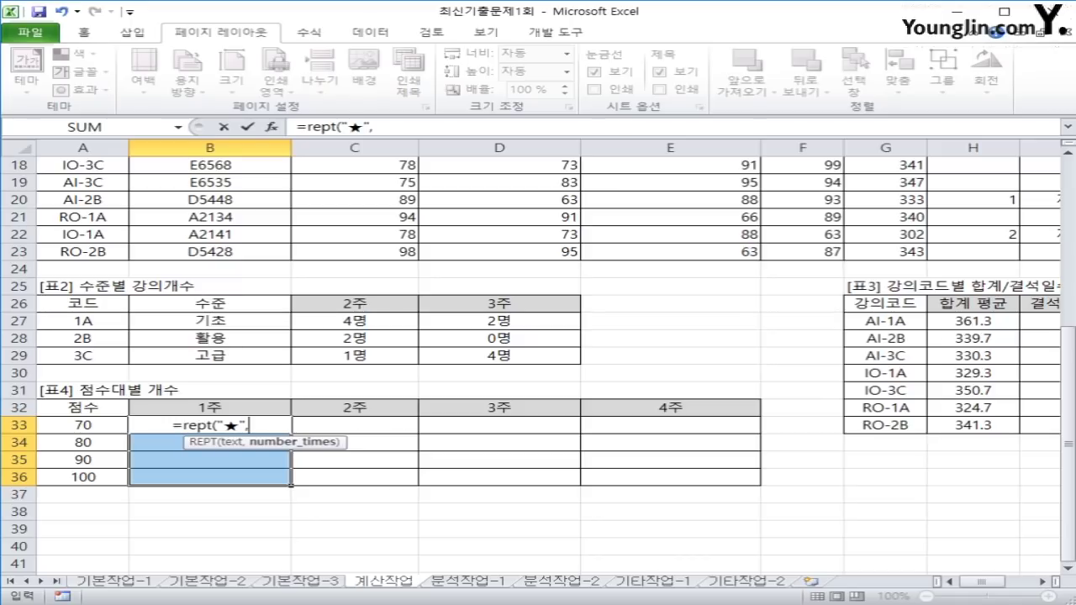
# Nest FREQUENCY as REPT's repeat count, with the 1주 scores C3:C23 of [표1] as its data array.
pyautogui.write('re')
pyautogui.press('BackSpace')
pyautogui.press('BackSpace')
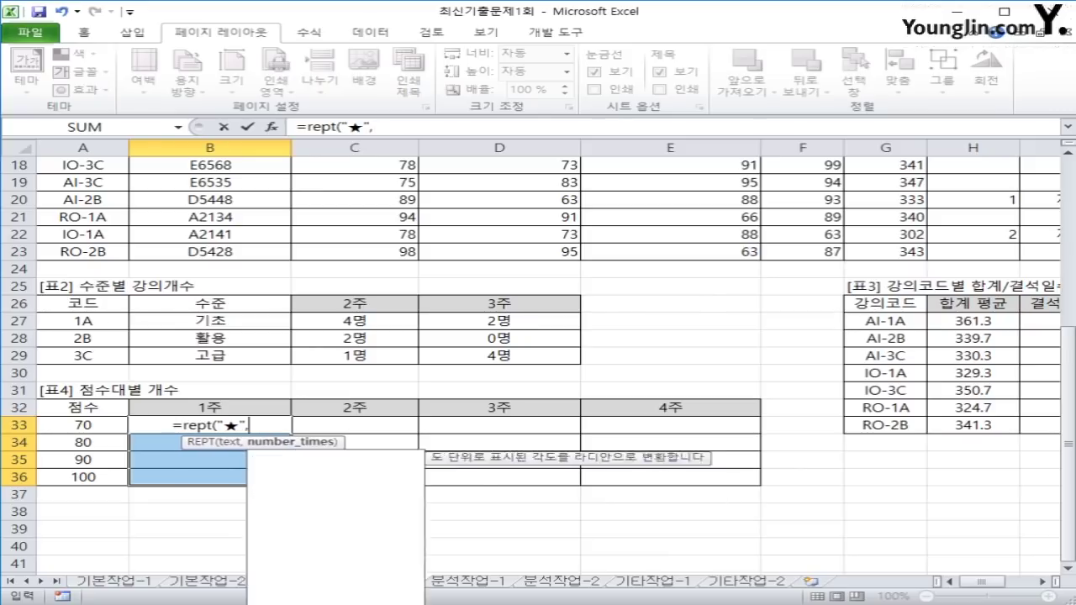
pyautogui.write('fr')
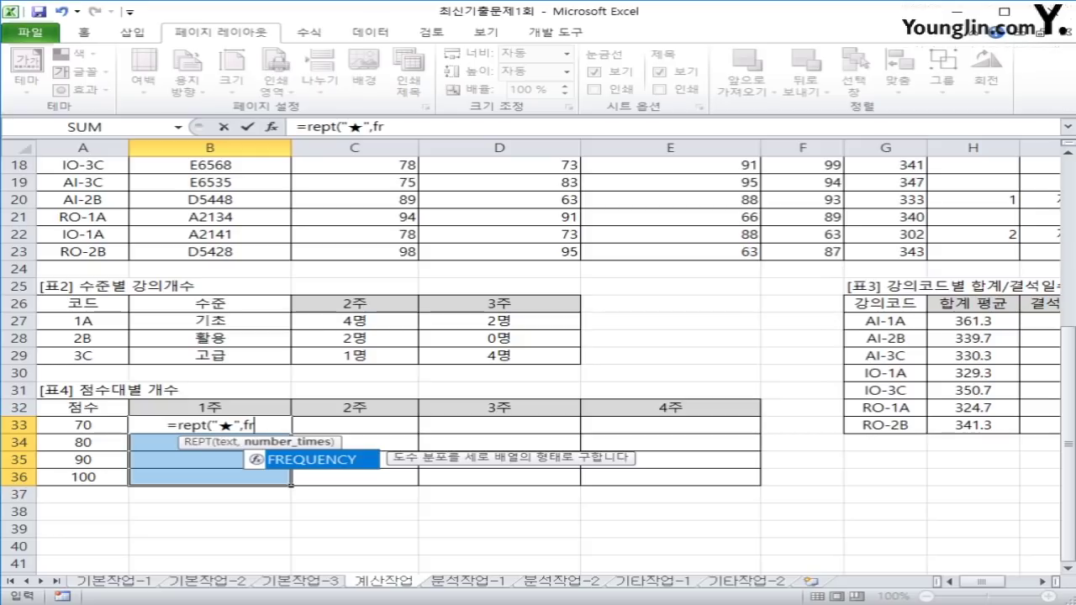
pyautogui.press('Tab')
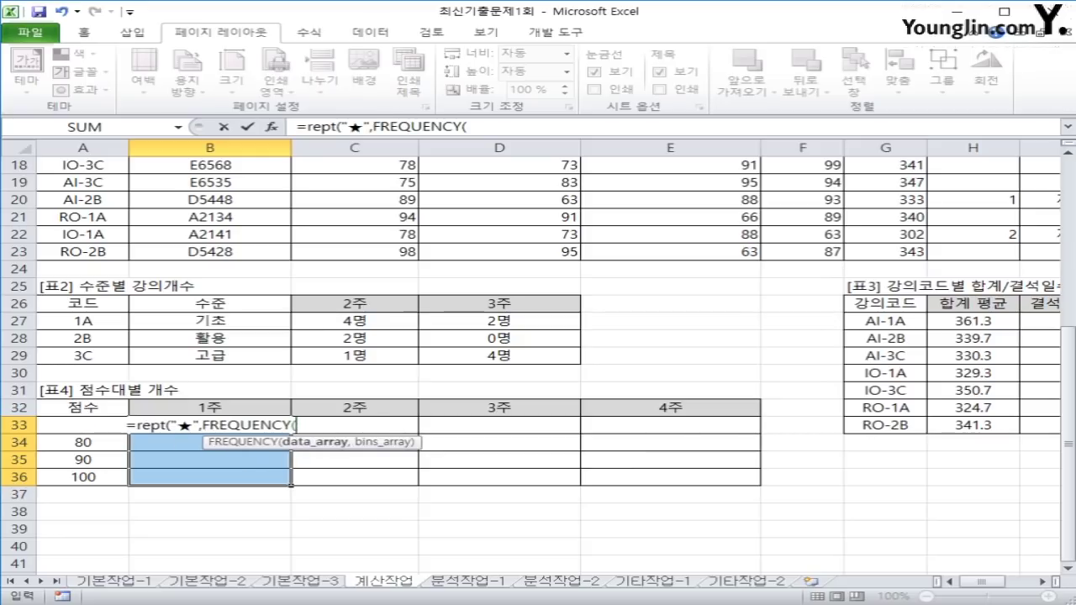
pyautogui.scroll(2, 538, 361)
pyautogui.scroll(4, 538, 361)
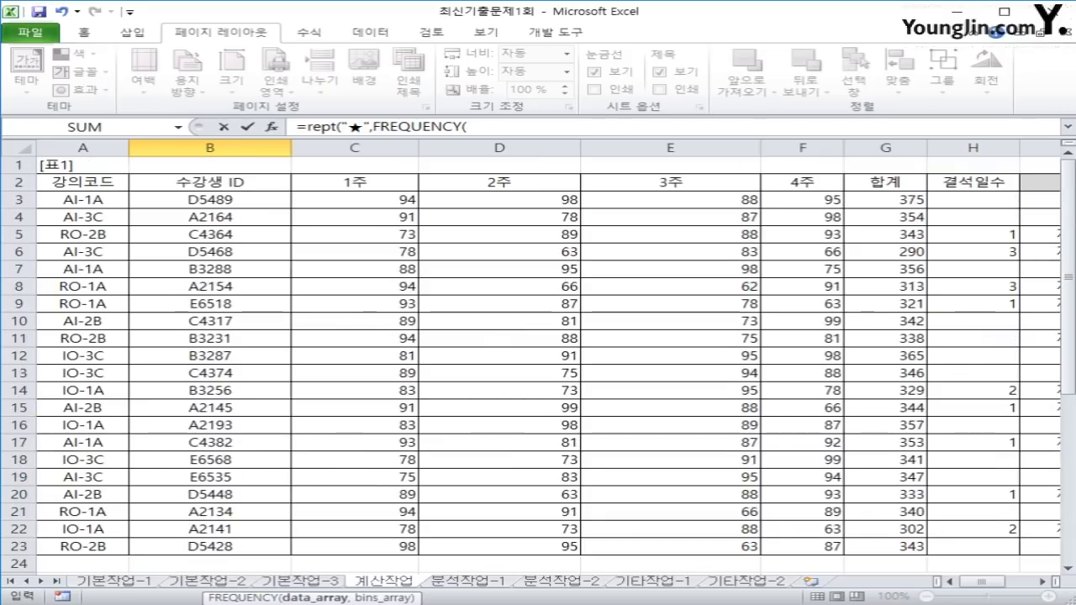
pyautogui.click(354, 199)
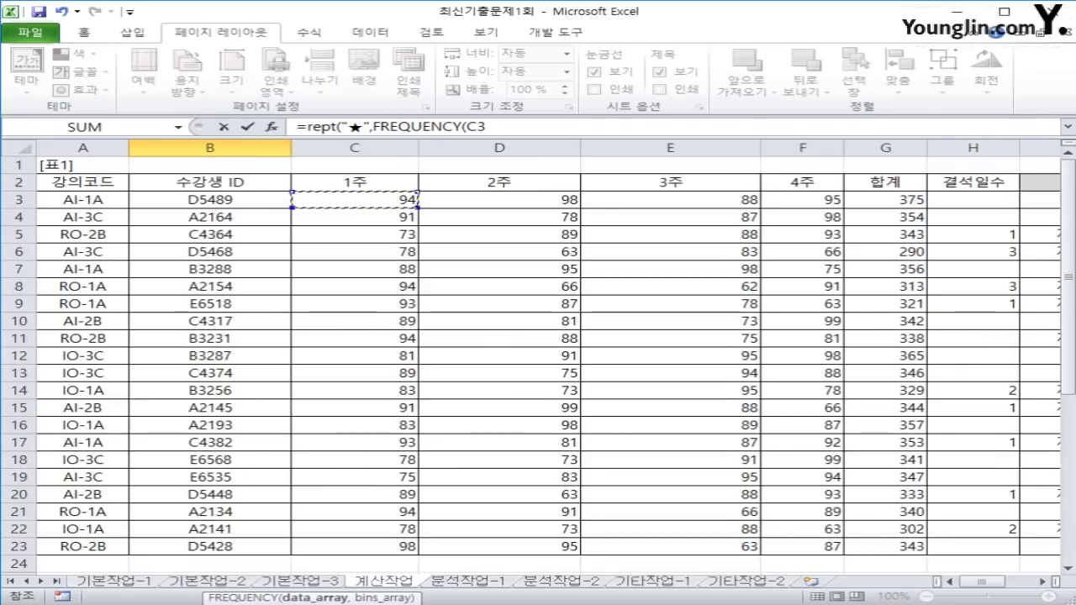
pyautogui.moveTo(354, 199); pyautogui.dragTo(375, 547)
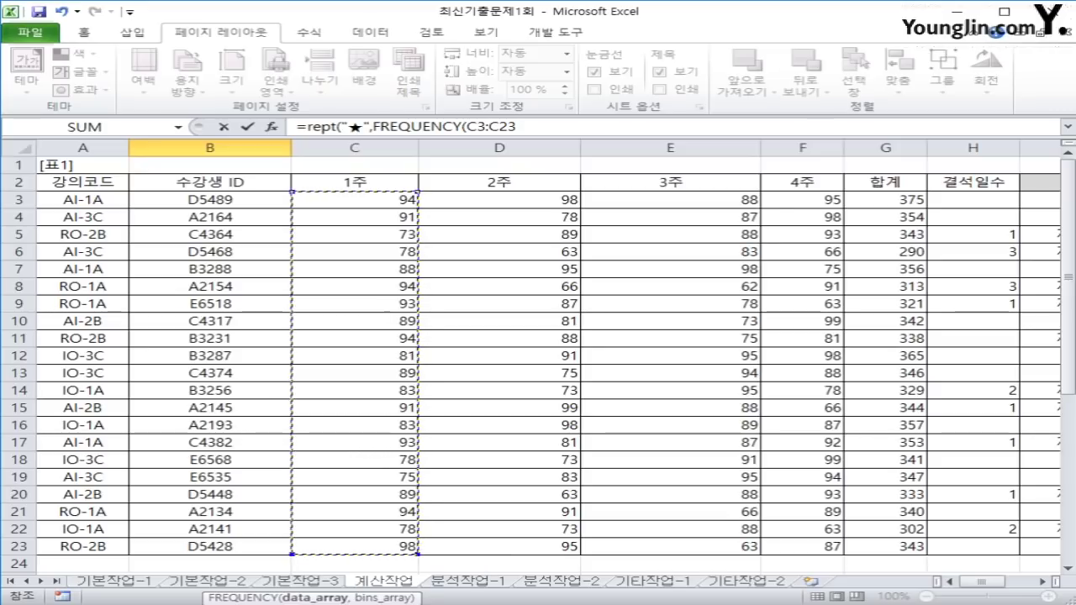
# Give FREQUENCY the score limits A33:A36 of [표4] as its bins array, locked as the absolute reference $A$33:$A$36.
pyautogui.write(',')
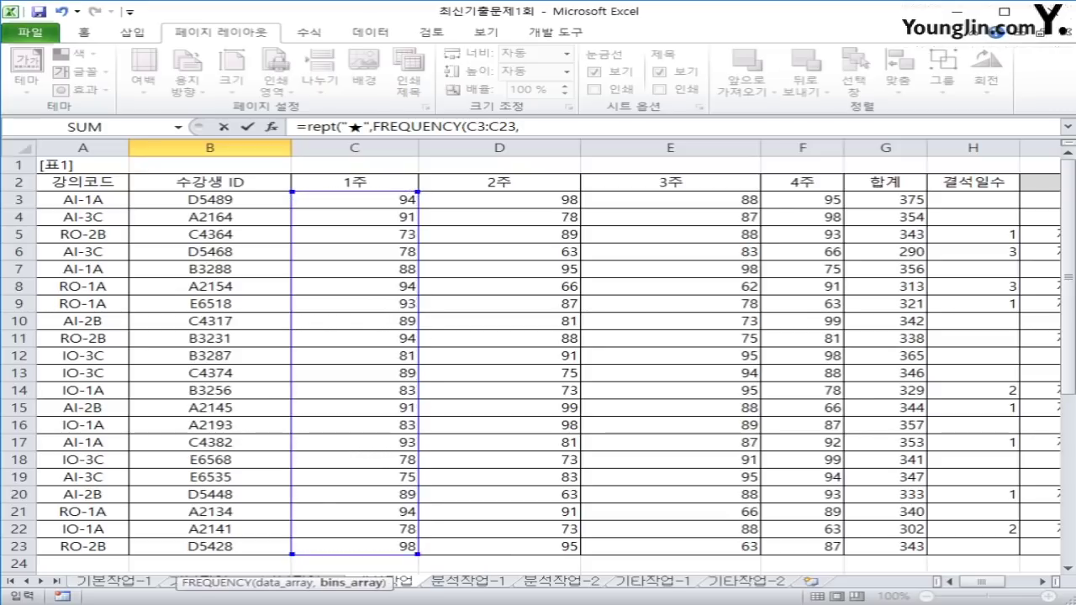
pyautogui.moveTo(1069, 252); pyautogui.dragTo(1069, 332)
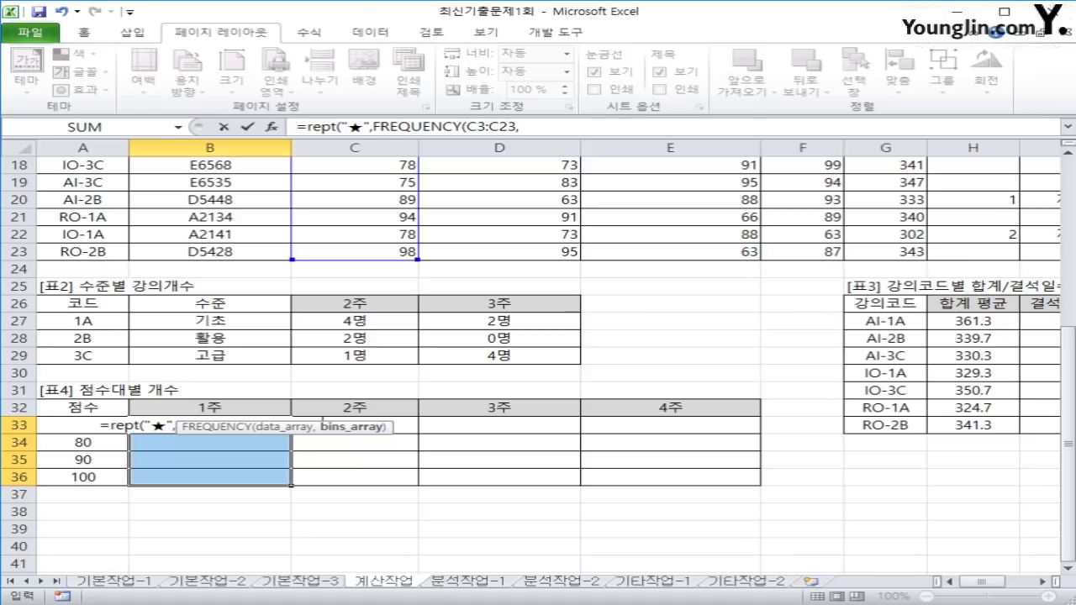
pyautogui.moveTo(82, 477); pyautogui.dragTo(82, 425)
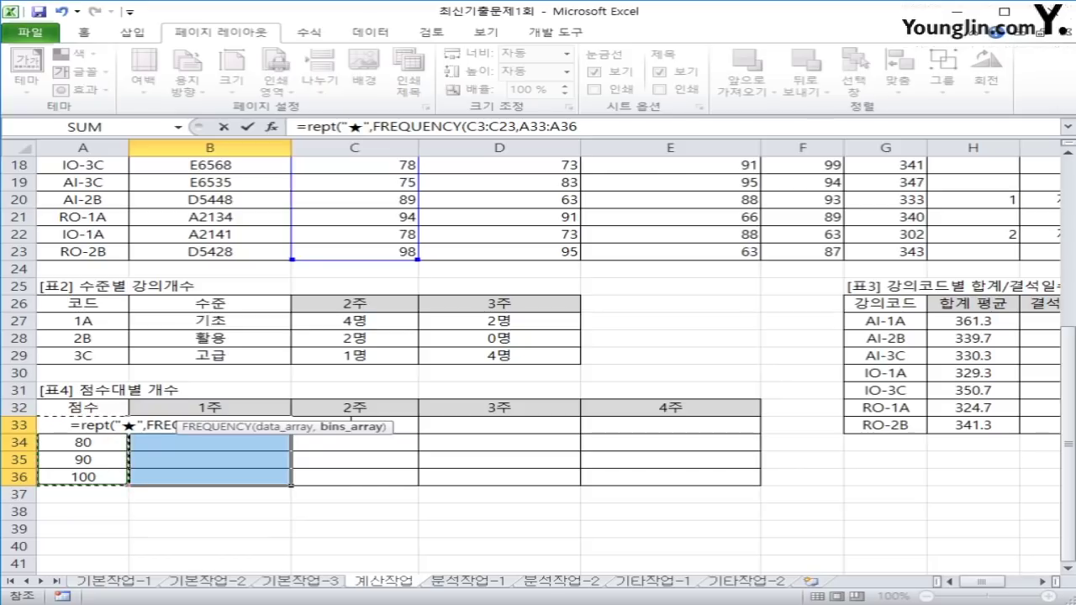
pyautogui.press('F4')
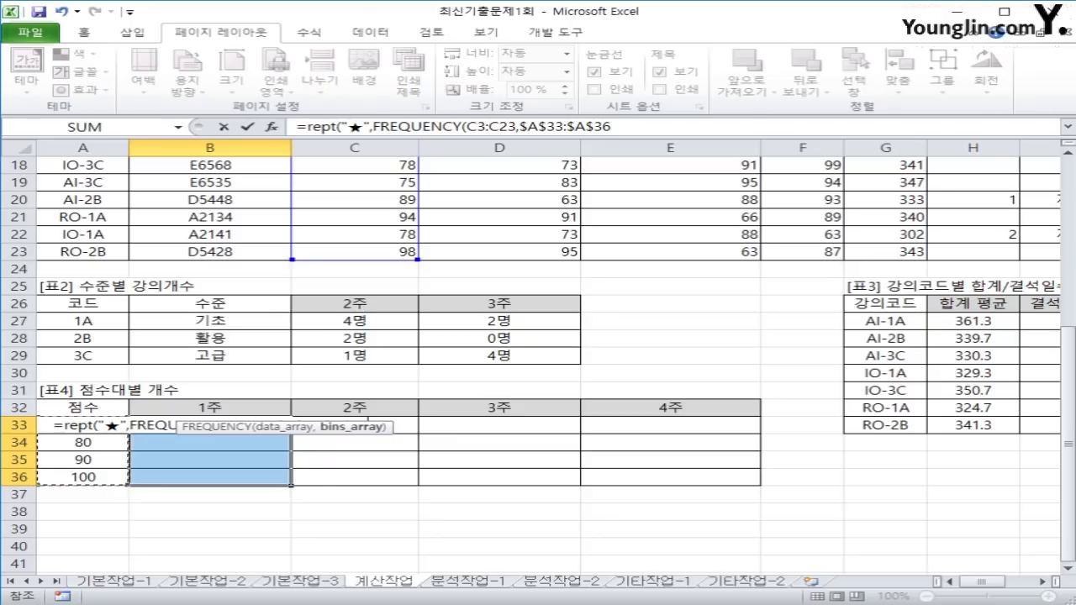
pyautogui.click(612, 126)
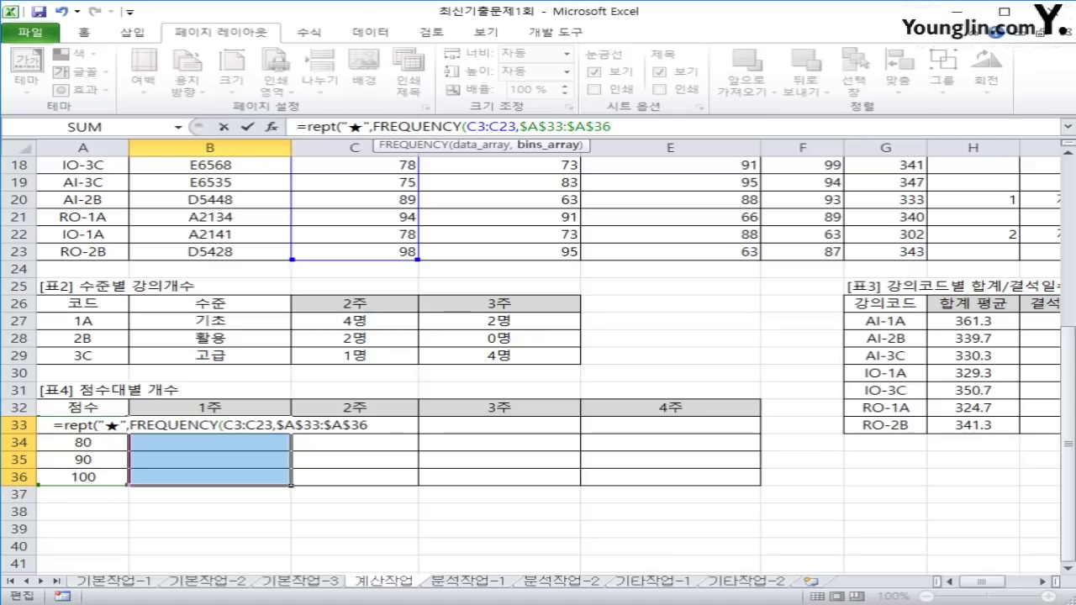
# Close FREQUENCY and REPT, enter the formula as an array formula in B33:B36, and fill it across to the 4주 column of [표4].
pyautogui.write(')')
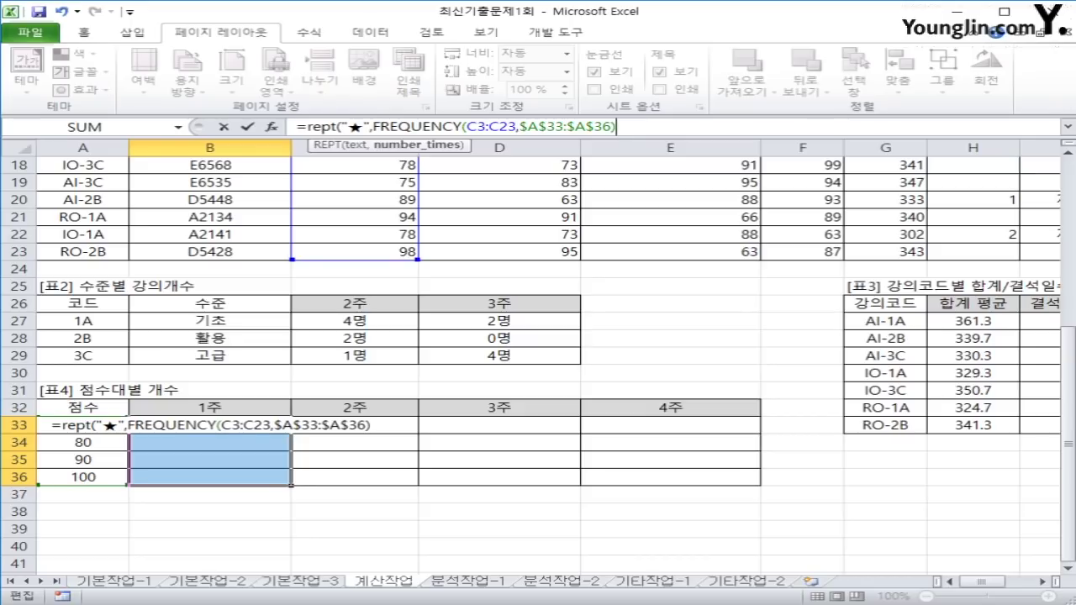
pyautogui.write(')')
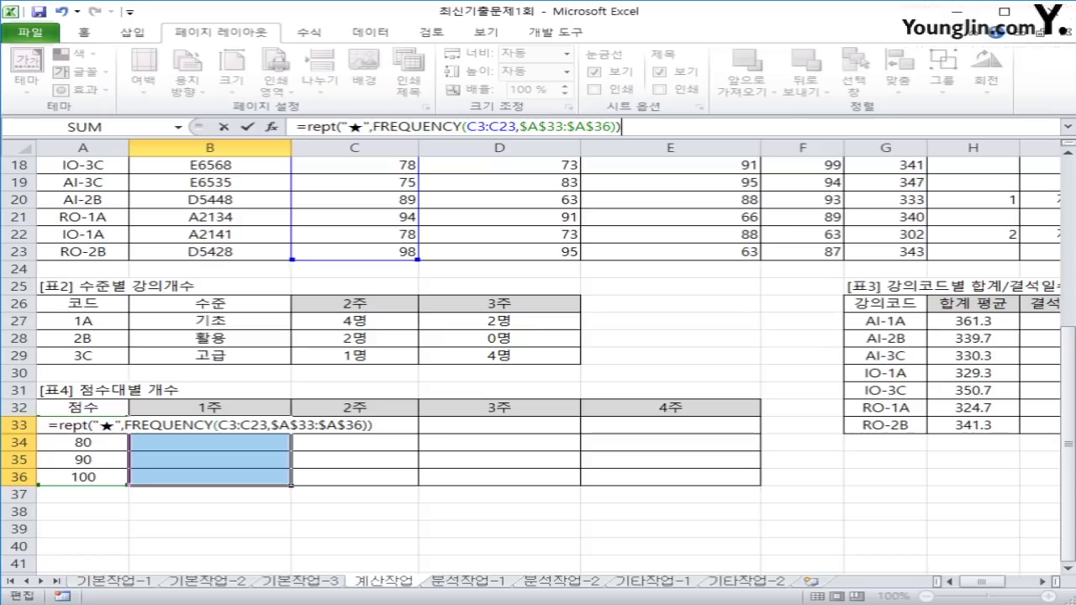
pyautogui.hotkey('ctrl', 'shift', 'Return')
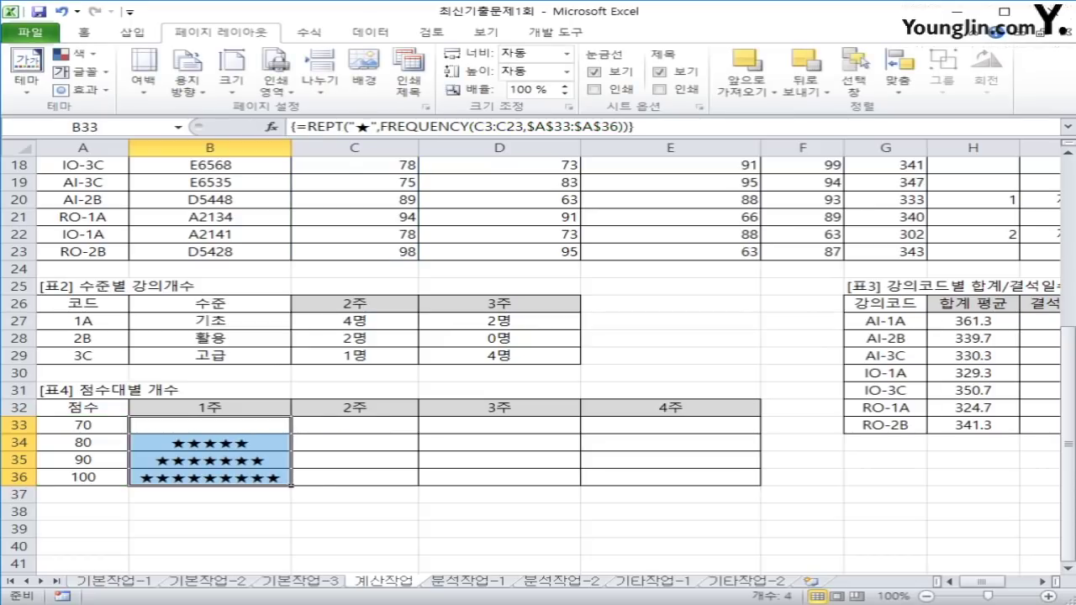
pyautogui.moveTo(291, 486); pyautogui.dragTo(672, 479)
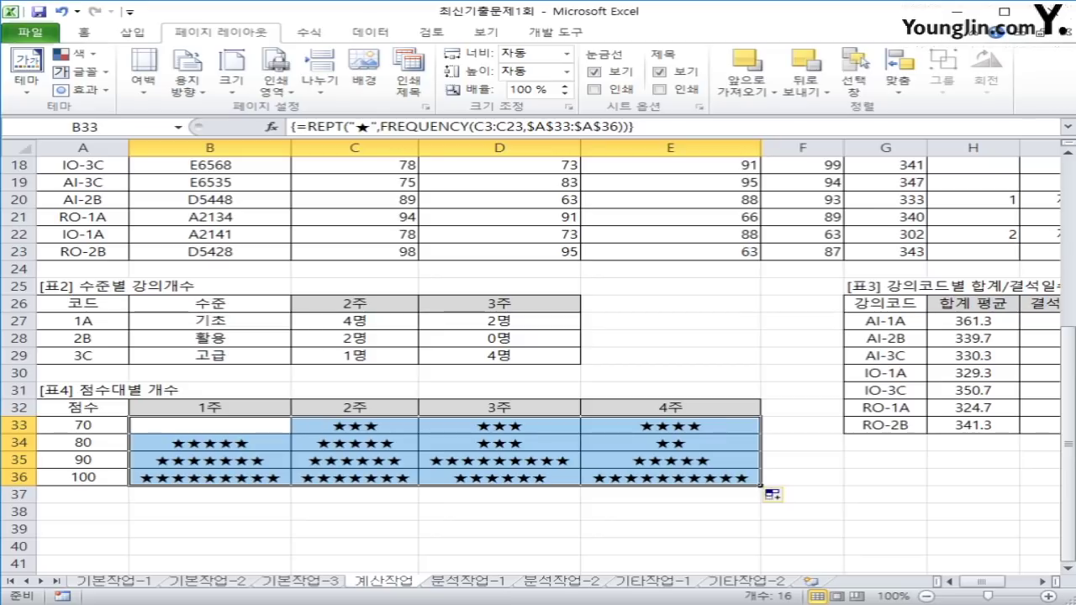
# Select the first 평가수준 cell J3 of [표1], then insert a new module in the Visual Basic editor and maximize its code window.
pyautogui.scroll(6, 538, 353)
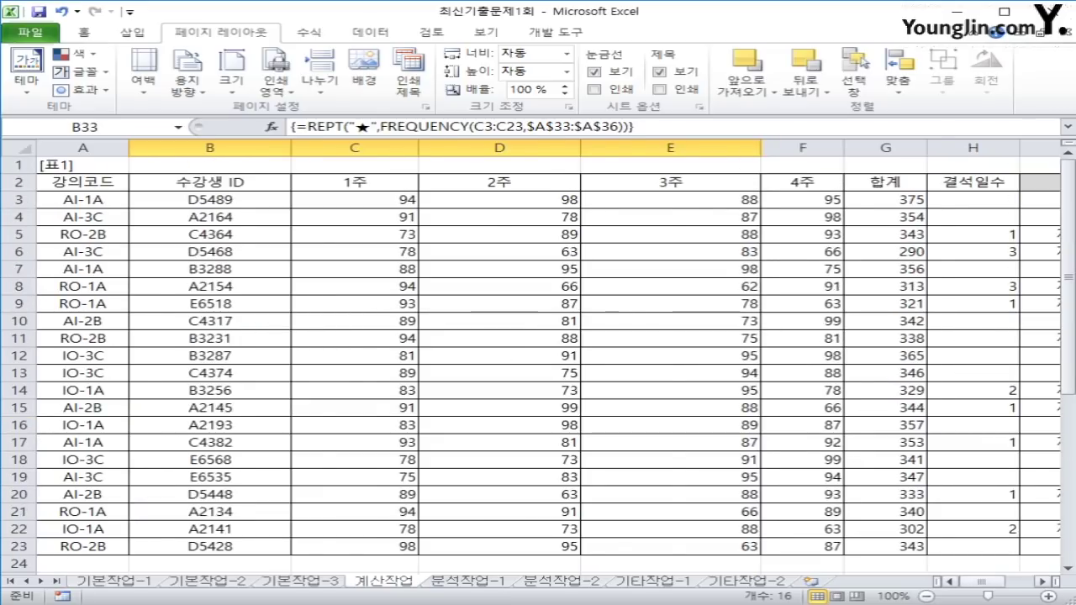
pyautogui.moveTo(975, 581)
pyautogui.mouseDown()
pyautogui.moveTo(996, 581)
pyautogui.moveTo(987, 581)
pyautogui.mouseUp()
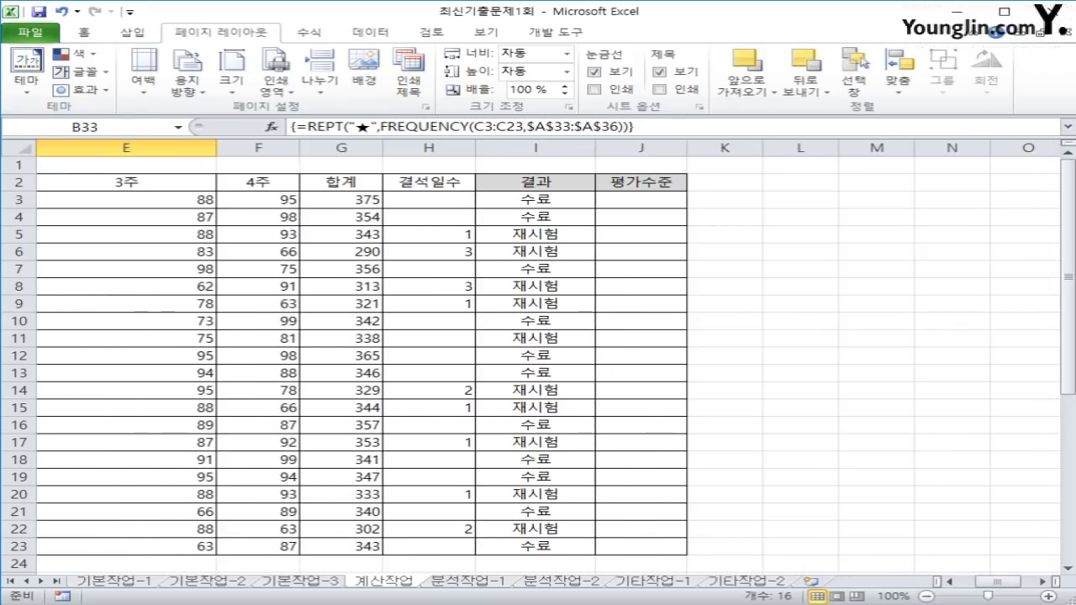
pyautogui.click(641, 217)
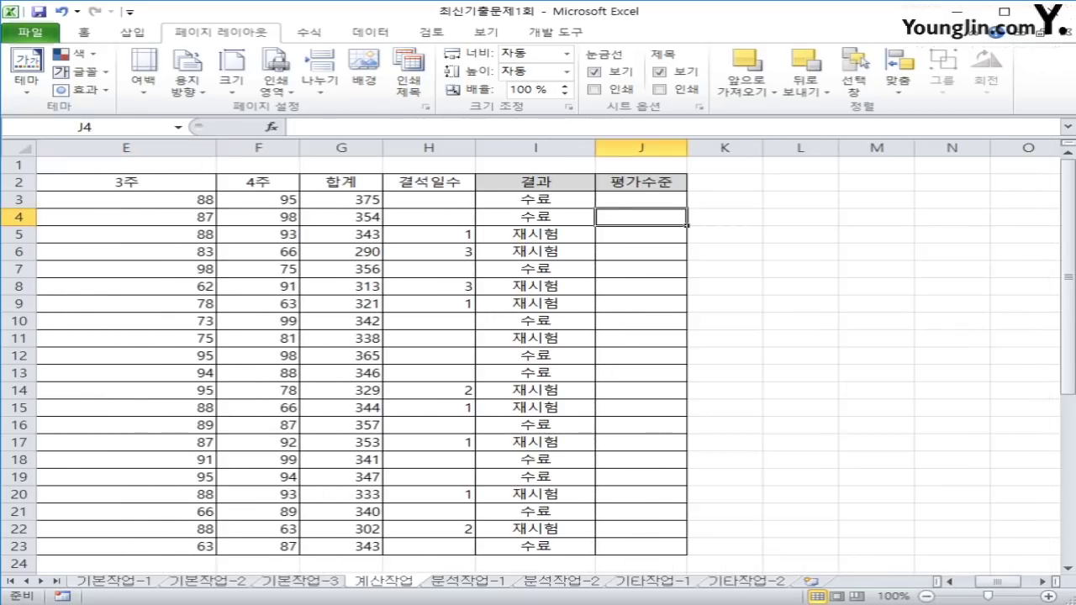
pyautogui.click(641, 199)
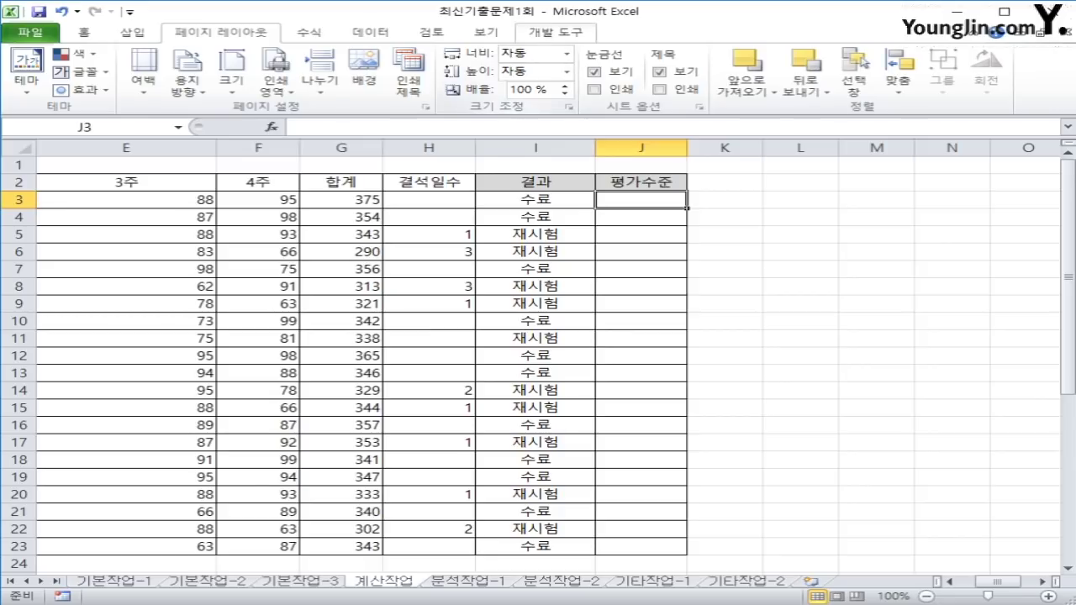
pyautogui.click(555, 32)
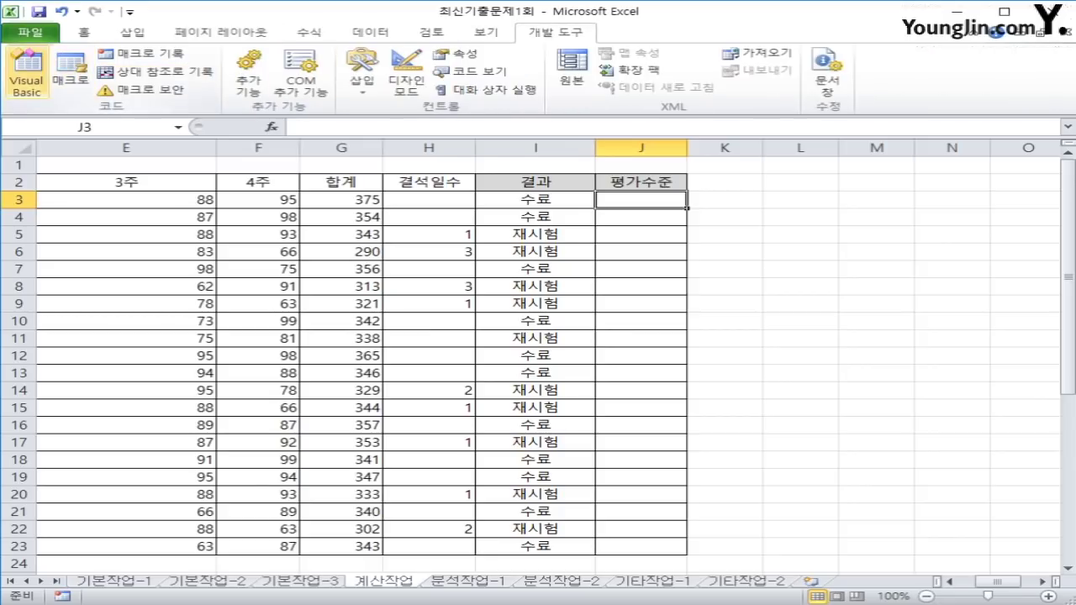
pyautogui.click(27, 74)
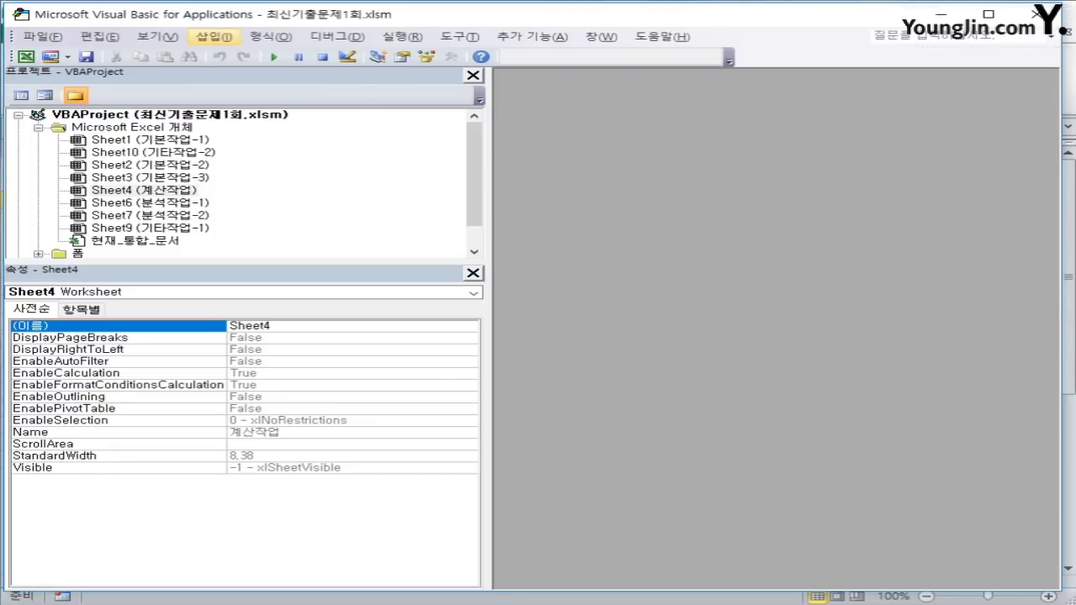
pyautogui.click(215, 37)
pyautogui.click(246, 90)
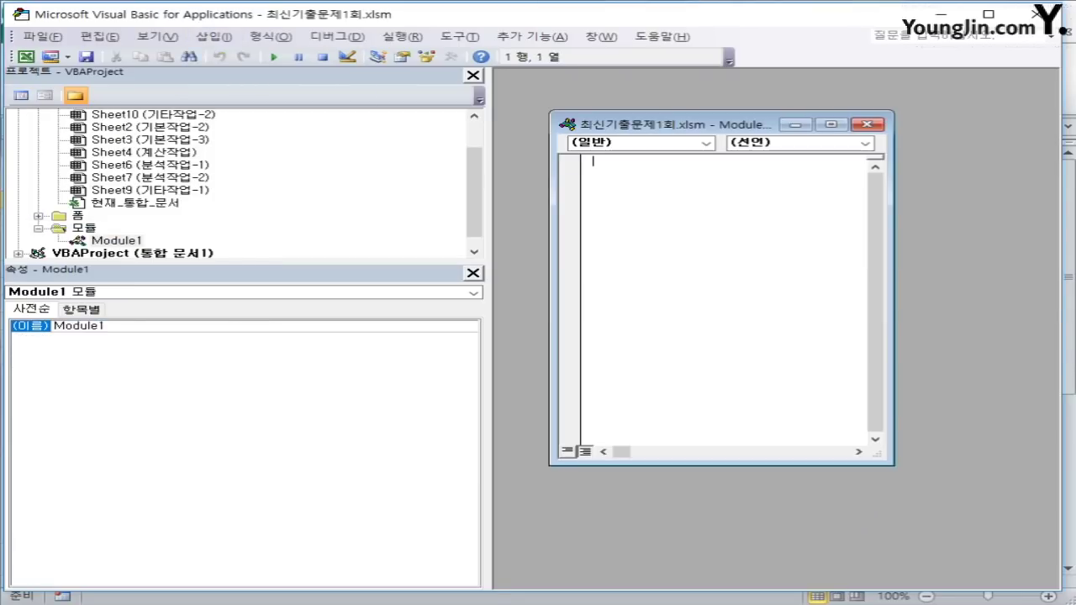
pyautogui.click(832, 124)
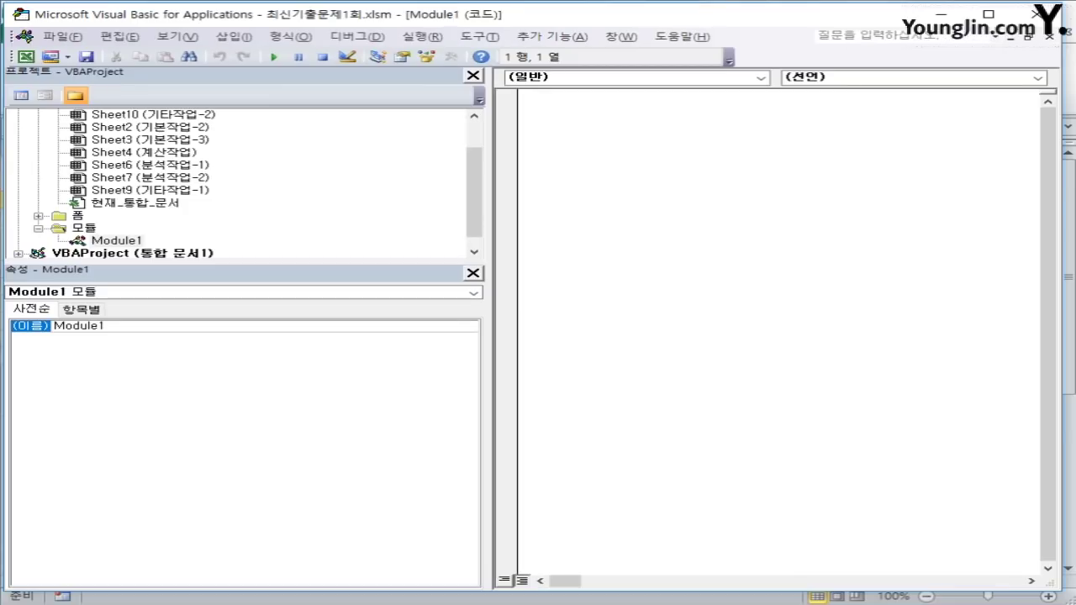
# Declare the public function fn평가수준 with the arguments 강의코드 and 합계 in the new module.
pyautogui.write('public function fn')
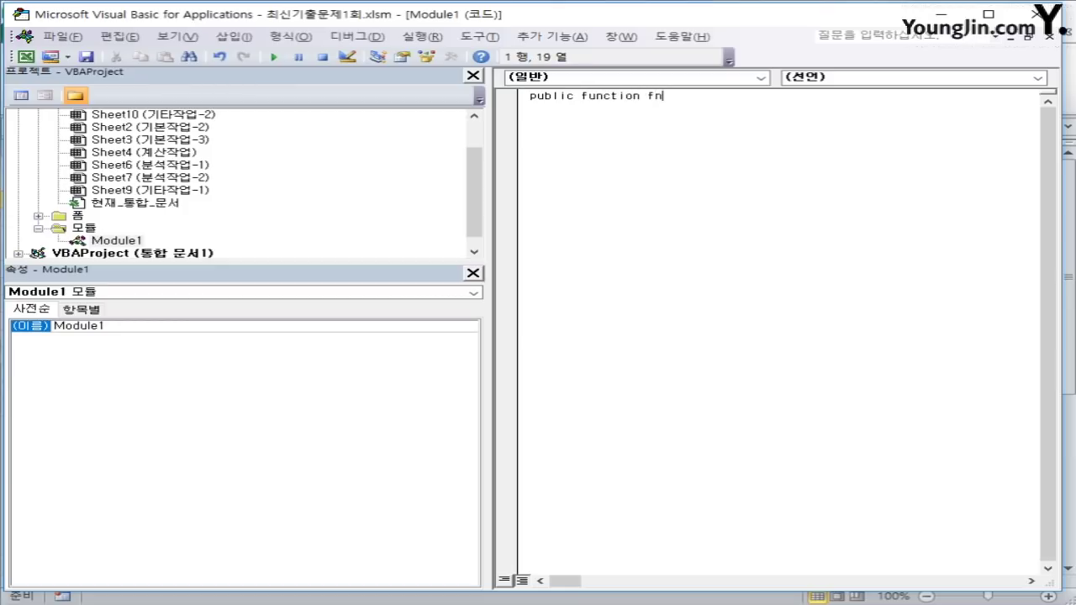
pyautogui.write('평가수준(강의')
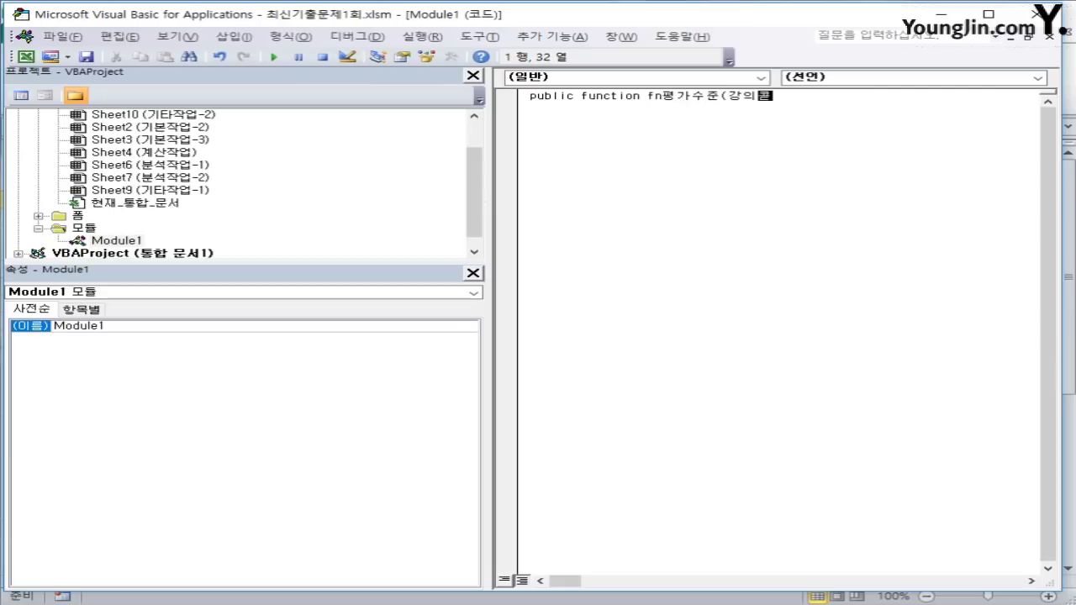
pyautogui.write('코드, 합계)')
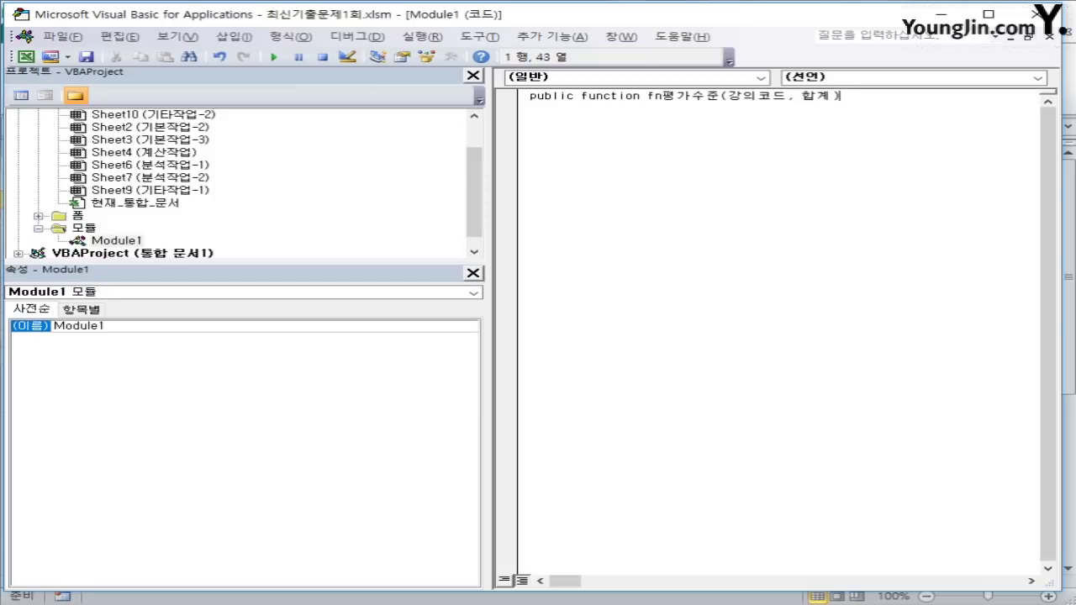
pyautogui.press('Return')
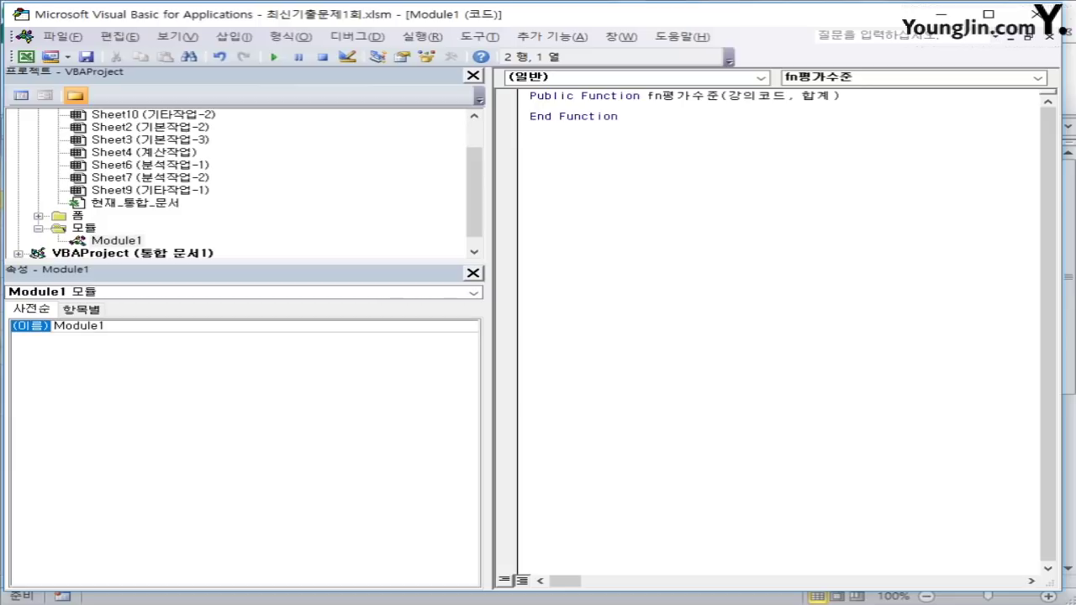
pyautogui.press('Return')
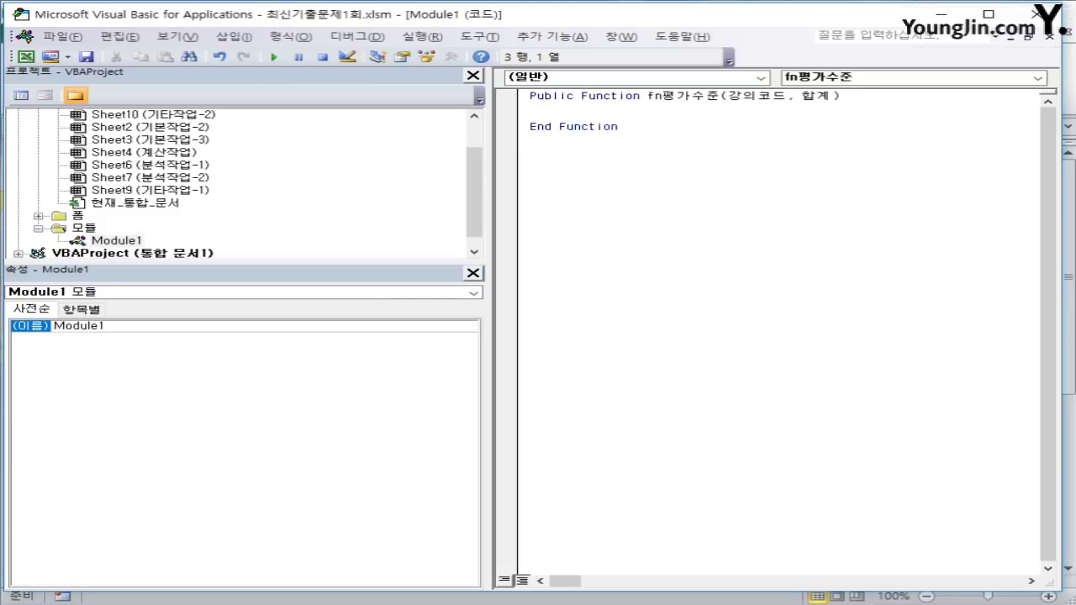
# Start an indented If block in the body of fn평가수준 with the condition 합계 >= 350 Then.
pyautogui.click(530, 106)
pyautogui.press('Return')
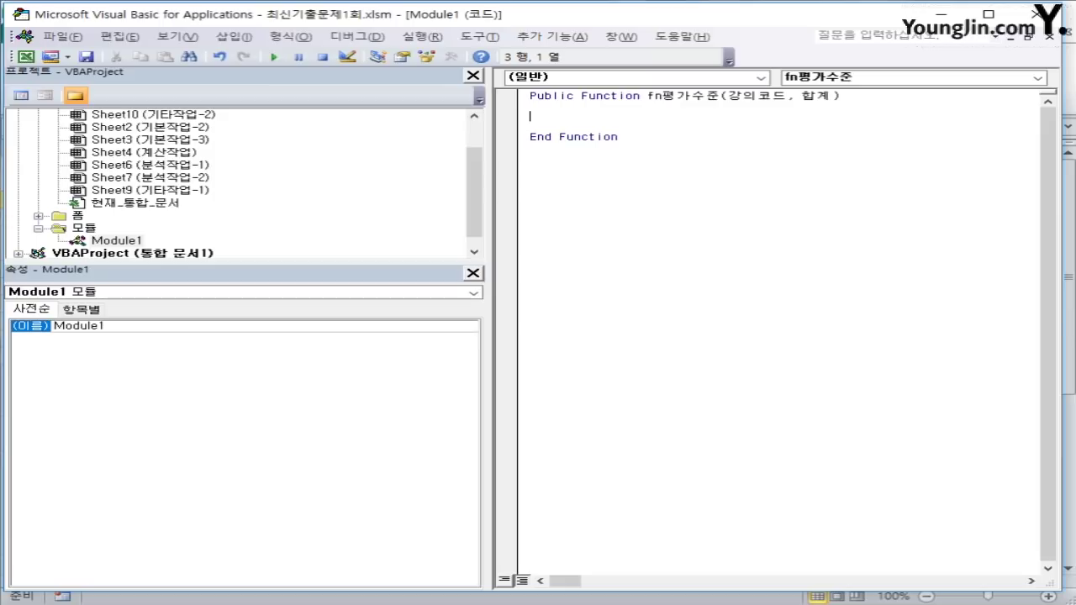
pyautogui.press('Tab')
pyautogui.write('if 합계 >=350 ')
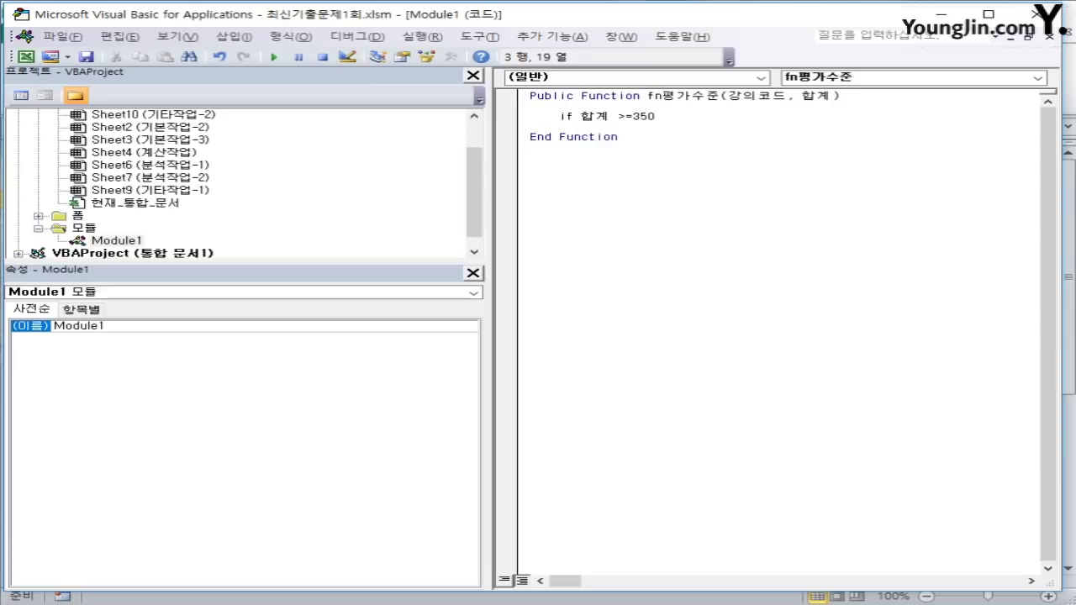
pyautogui.write('then')
pyautogui.press('Return')
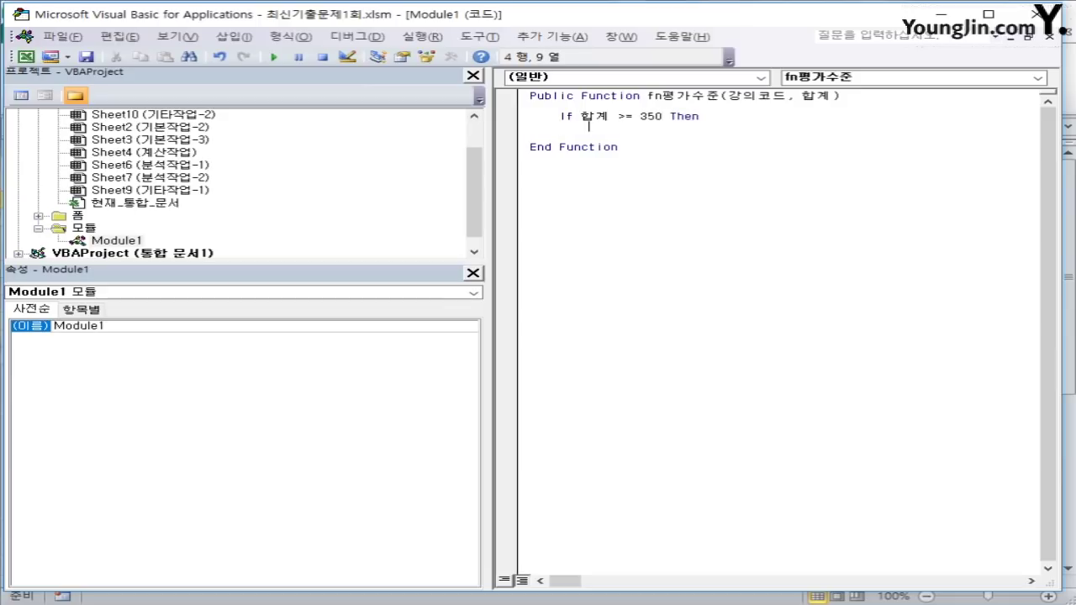
# Under the 합계 >= 350 condition, assign fn평가수준 = "우수" & Right(강의코드, 2) and start a new line.
pyautogui.write('fn평가수준')
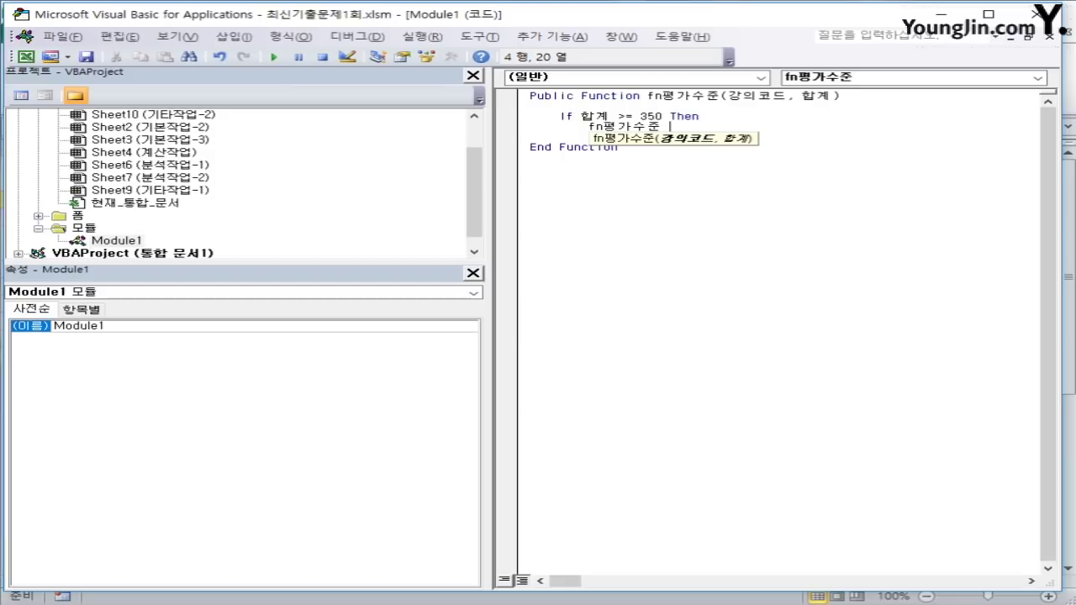
pyautogui.write('= "')
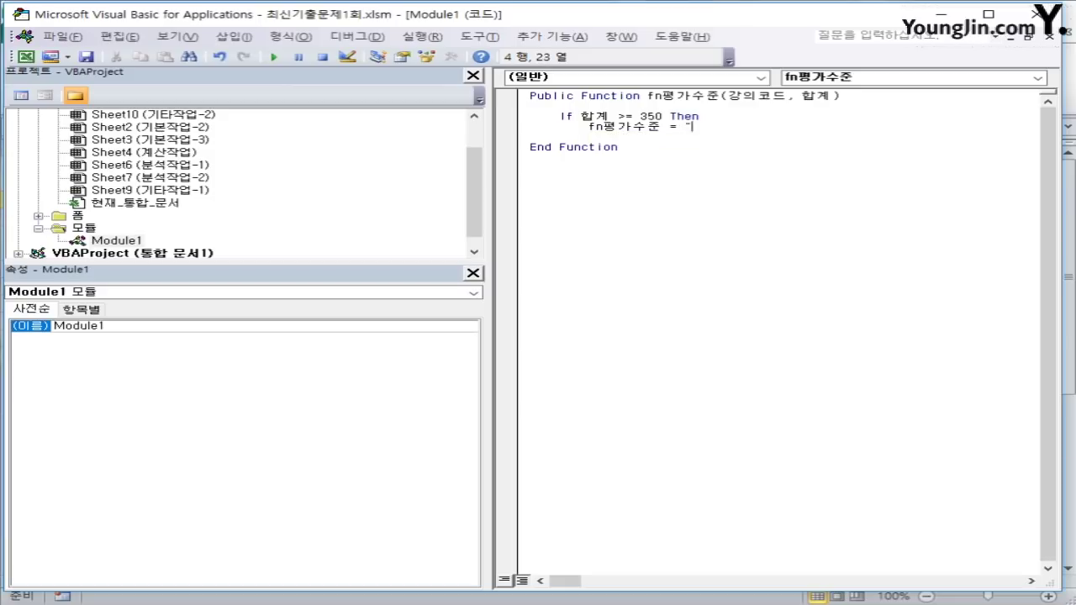
pyautogui.write('ㅇ')
pyautogui.write('우수"')
pyautogui.write(' & ')
pyautogui.write('right(')
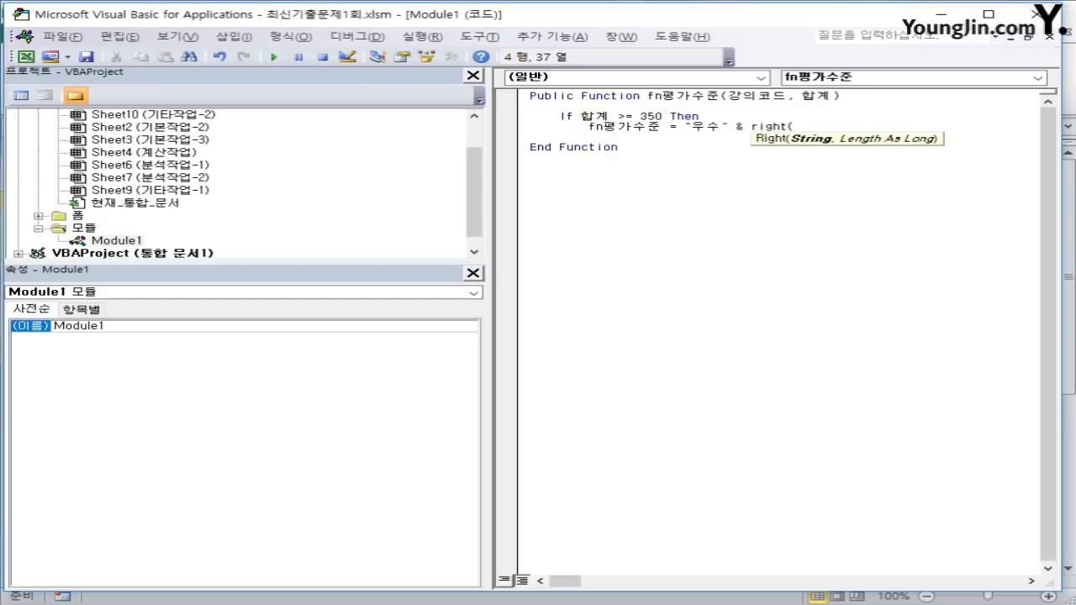
pyautogui.write('강의코드, 2)')
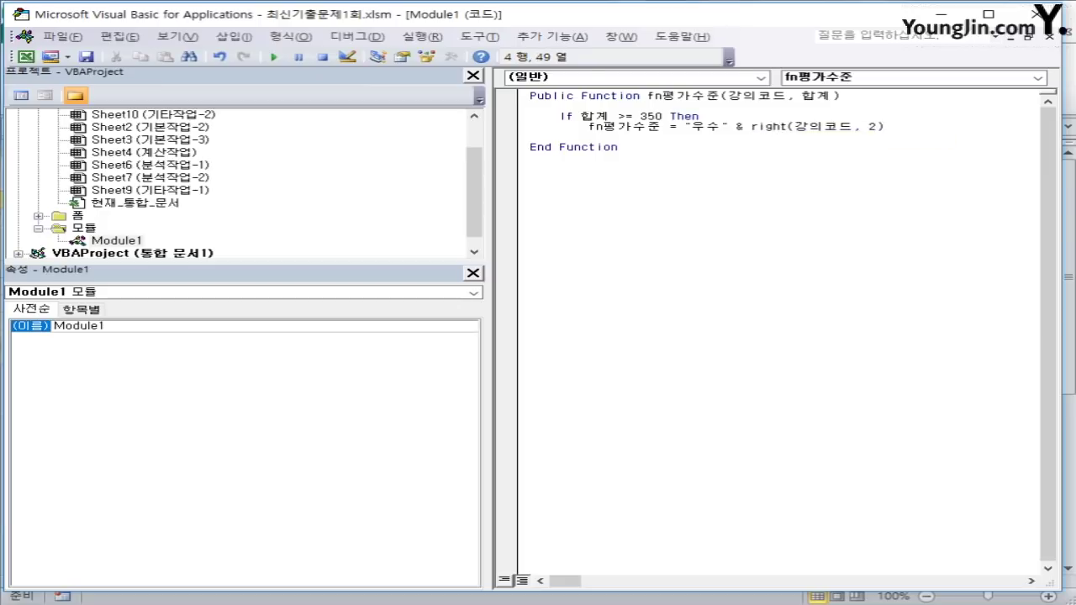
pyautogui.press('Return')
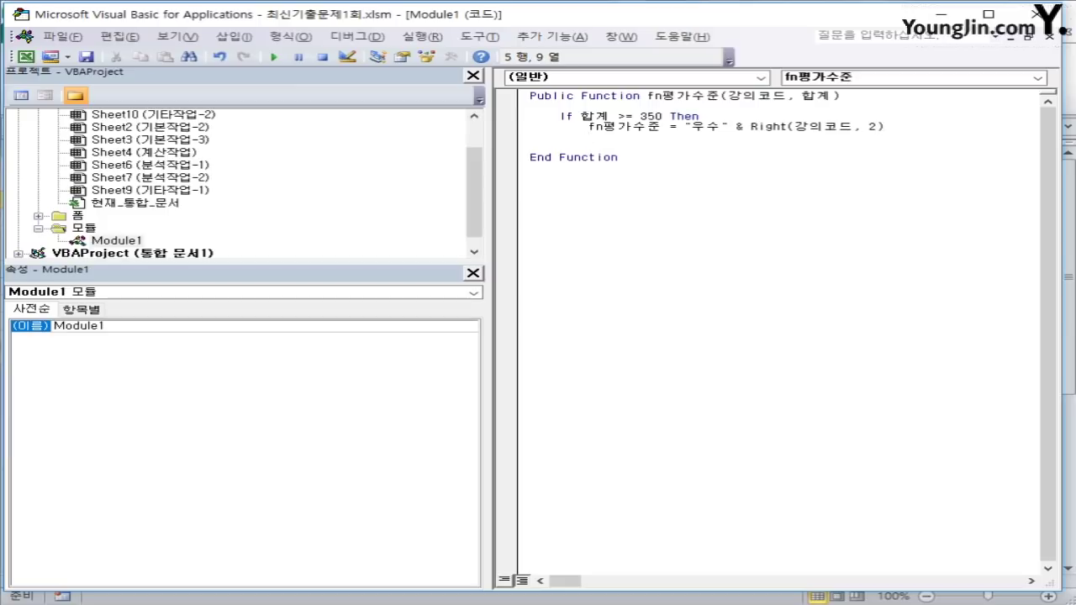
# Add the branch ElseIf 합계 >= 330 Then, assigning fn평가기준 = "보통" & Right(강의코드, 2).
pyautogui.press('BackSpace')
pyautogui.write('elseif 합계 >=330 ')
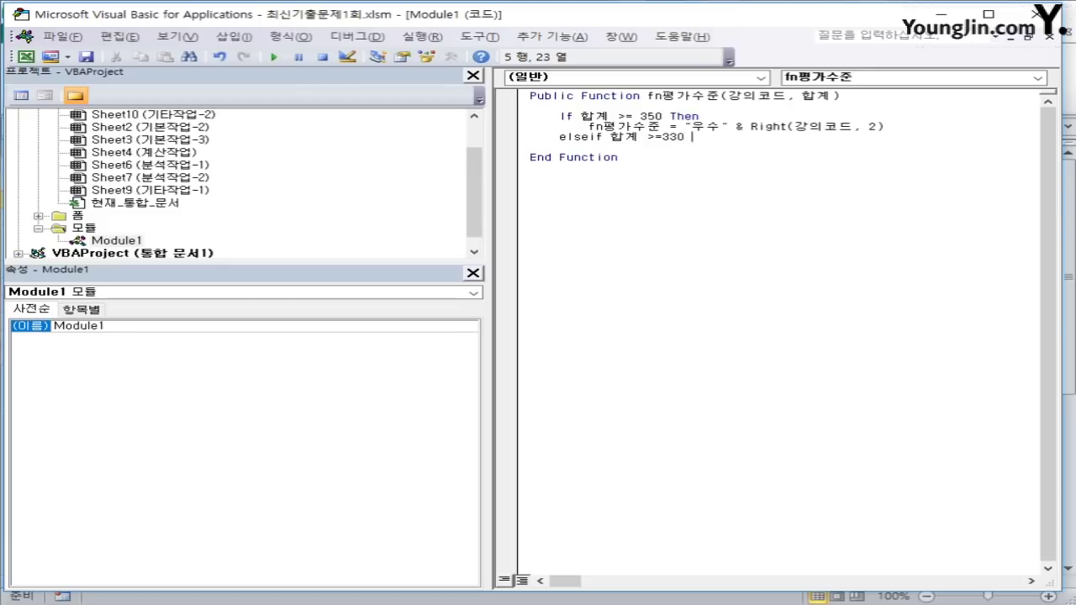
pyautogui.write('then')
pyautogui.press('Return')
pyautogui.press('Tab')
pyautogui.write('fn')
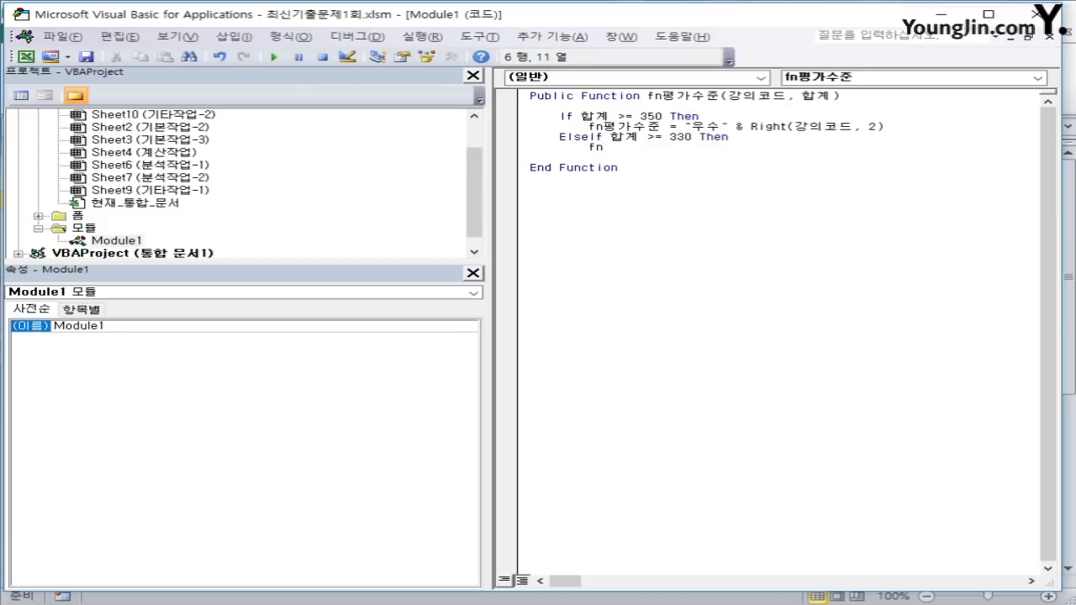
pyautogui.write('평가기준 ')
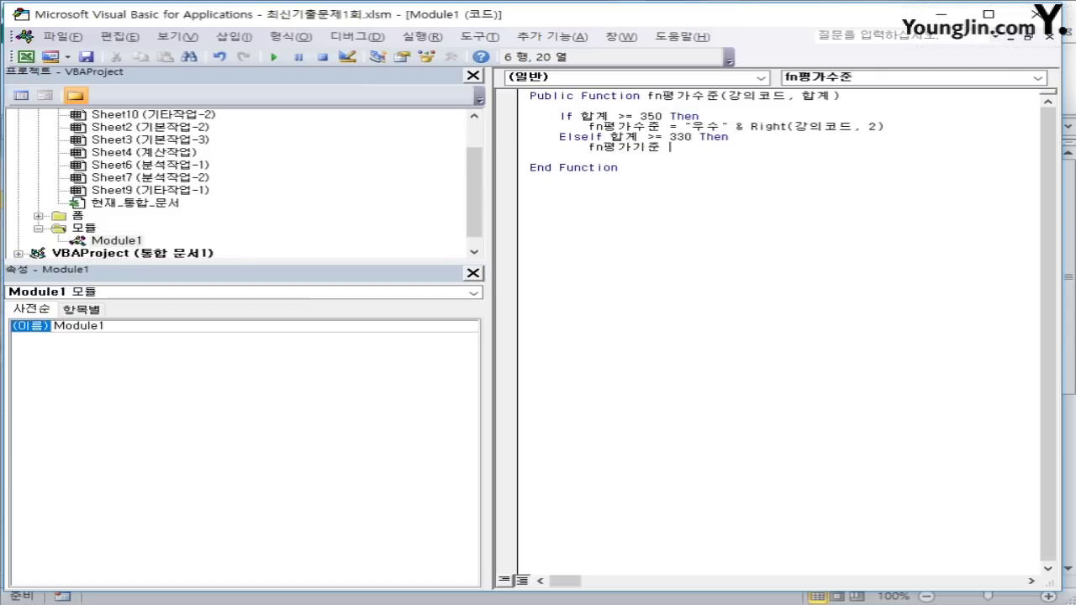
pyautogui.write('= "보통" & right(')
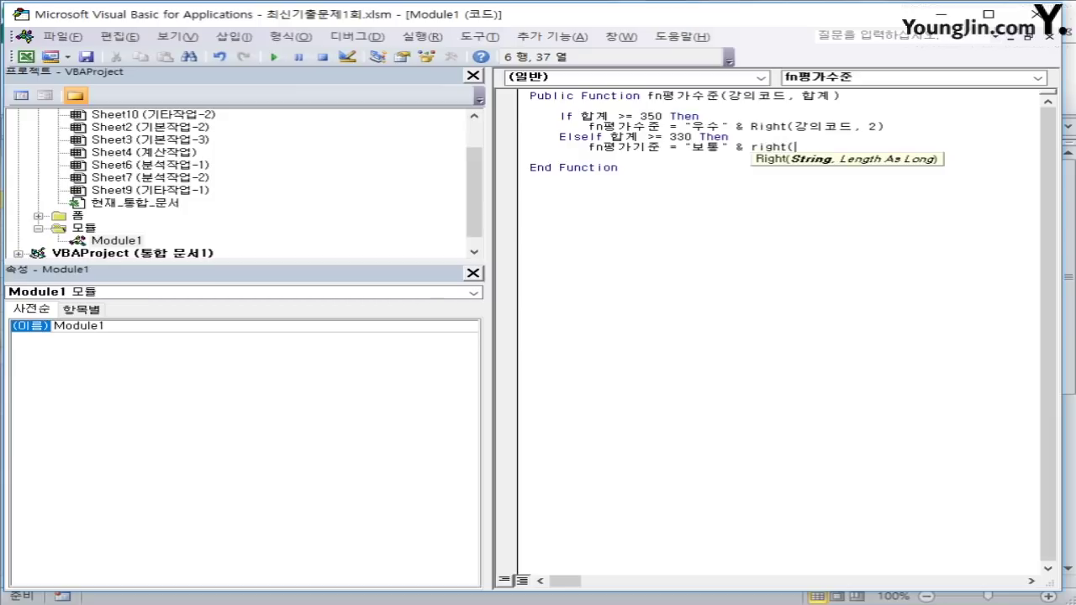
pyautogui.write('강의코드, 2)')
pyautogui.press('Return')
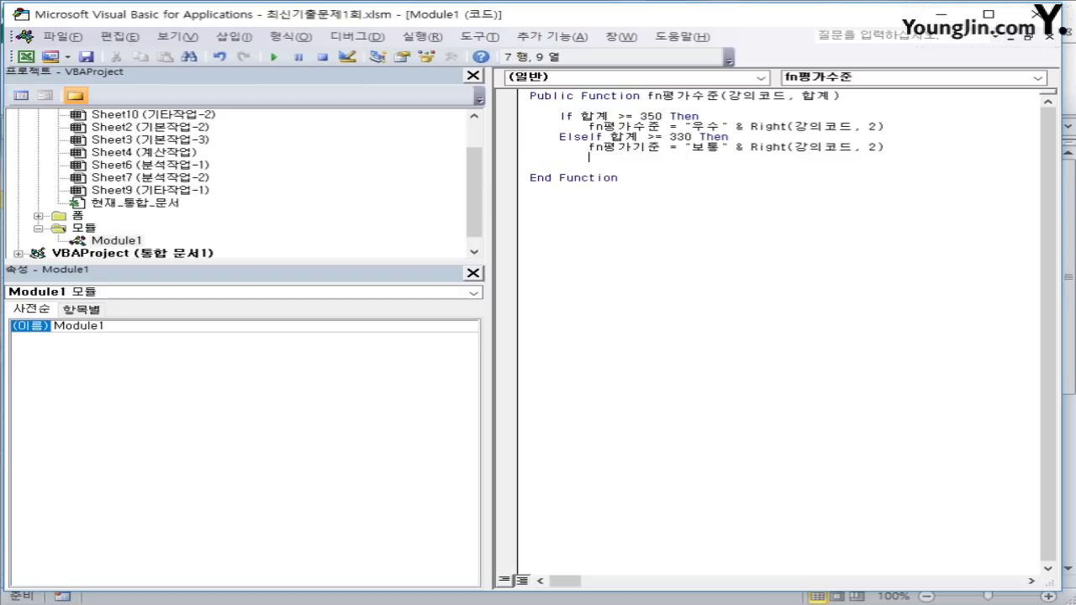
# Add an Else branch that assigns fn평가기준 = "부족" & Right(강의코드, 2).
pyautogui.press('BackSpace')
pyautogui.write('else')
pyautogui.press('Return')
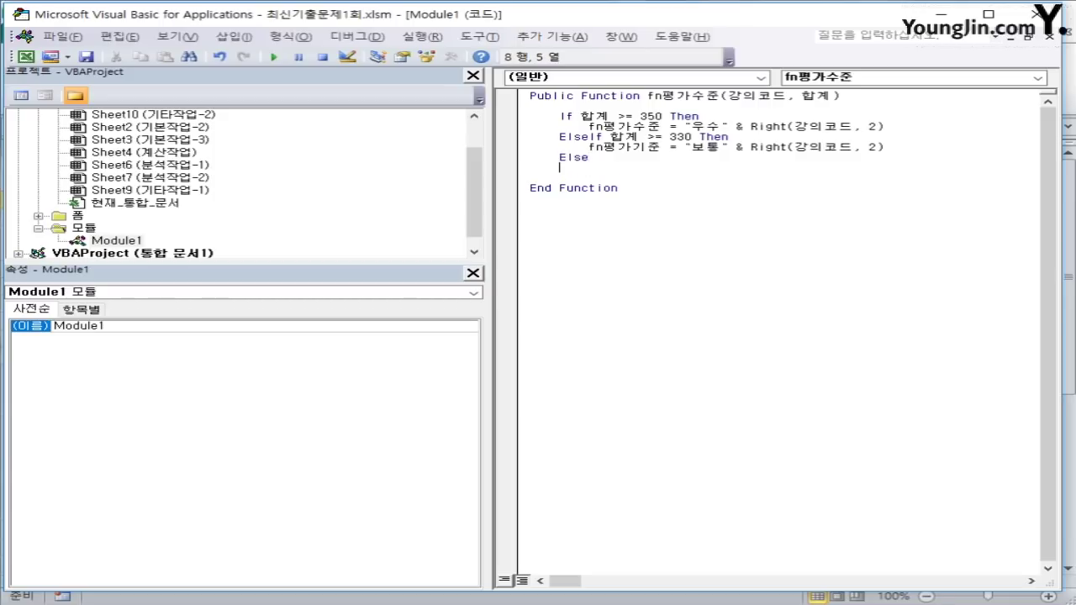
pyautogui.press('Tab')
pyautogui.write('fn평가')
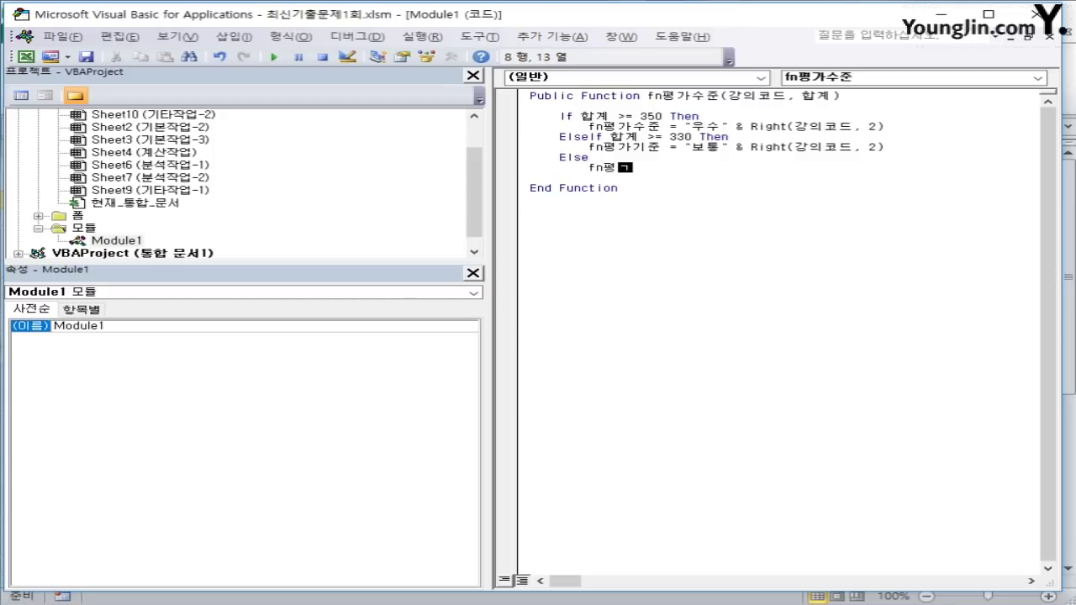
pyautogui.write('기준 = "')
pyautogui.write('new')
pyautogui.press('BackSpace')
pyautogui.press('BackSpace')
pyautogui.press('BackSpace')
pyautogui.press('BackSpace')
pyautogui.write('"부족')
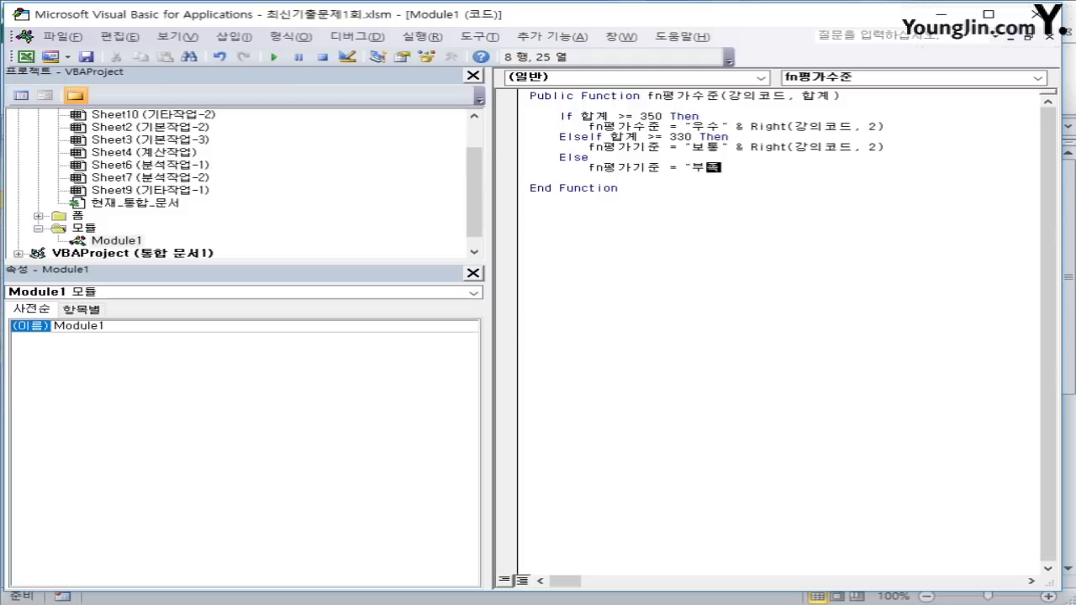
pyautogui.write('" & right(')
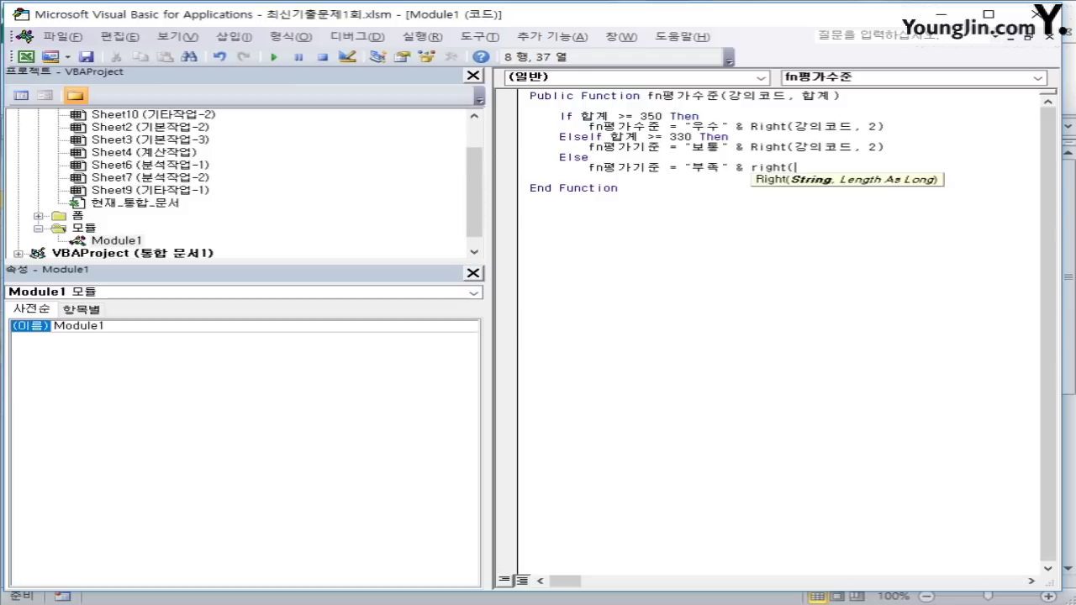
pyautogui.write('강의코드,')
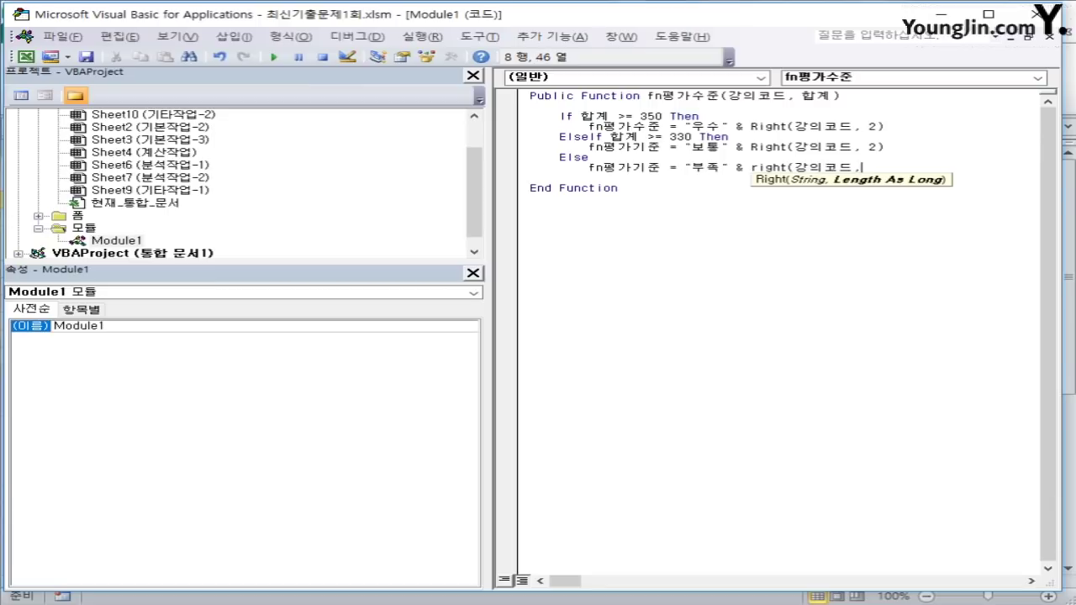
pyautogui.write('2)')
pyautogui.press('Return')
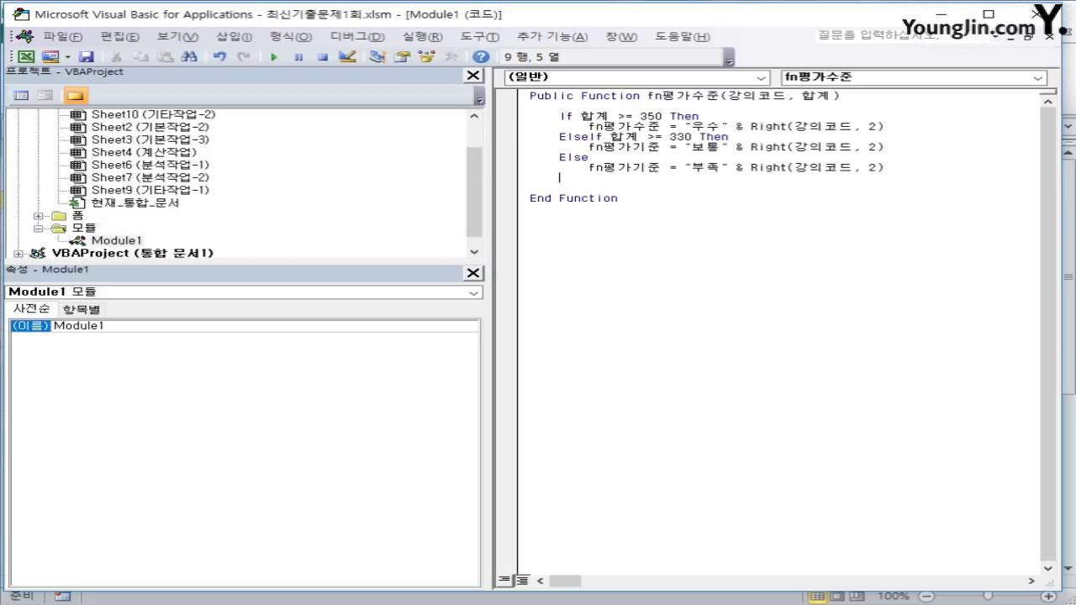
# Finish the conditional block with End If and return to the worksheet by closing the code editor.
pyautogui.write('end if')
pyautogui.press('Down')
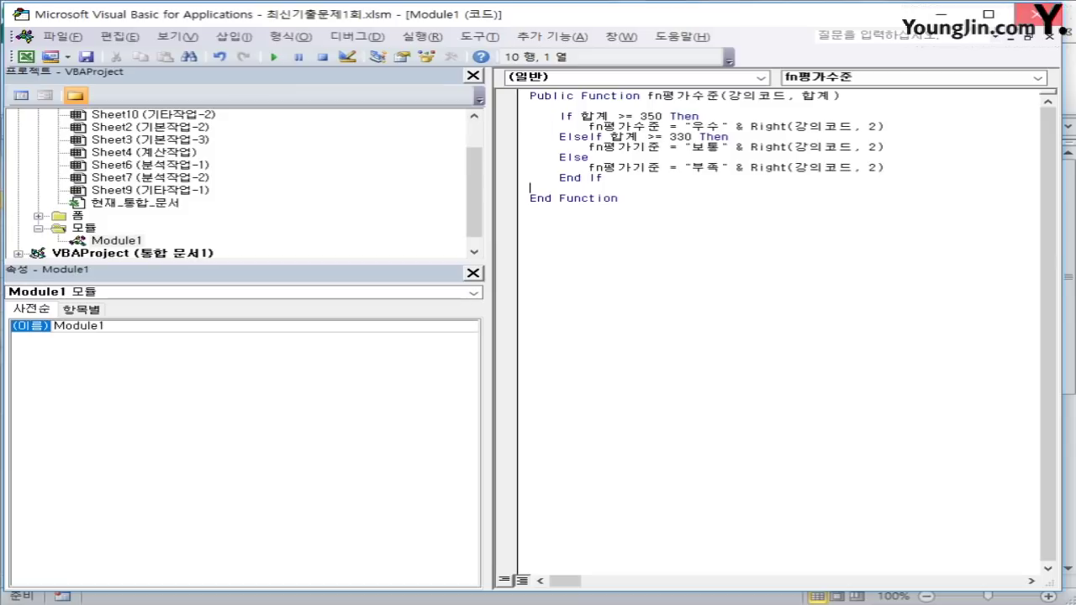
pyautogui.click(1036, 13)
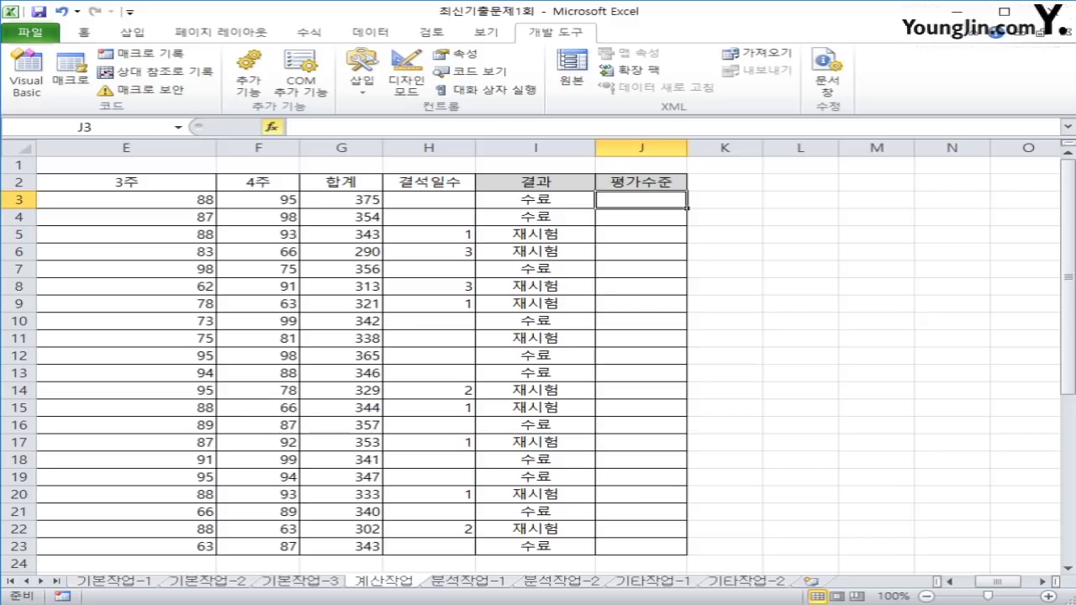
# Insert the user-defined function fn평가수준 from the 사용자 정의 category into cell J3.
pyautogui.click(271, 126)
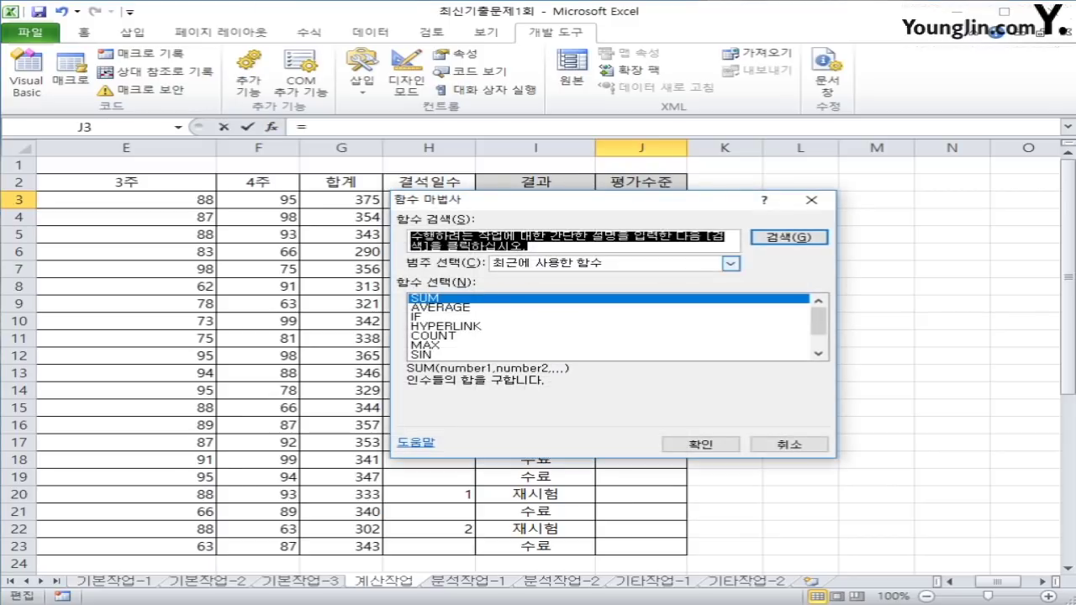
pyautogui.click(731, 263)
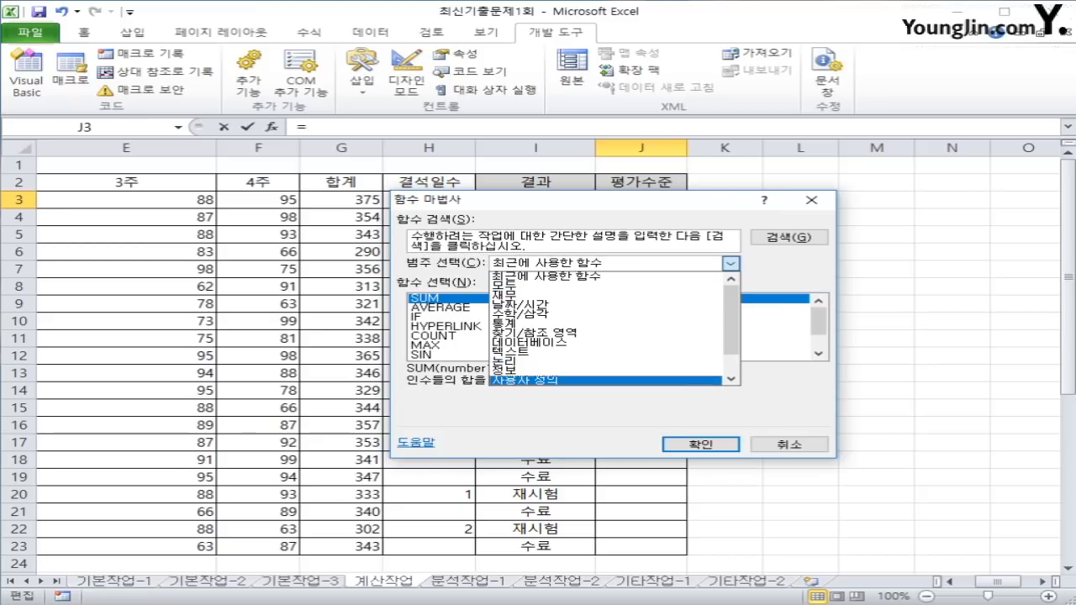
pyautogui.click(522, 379)
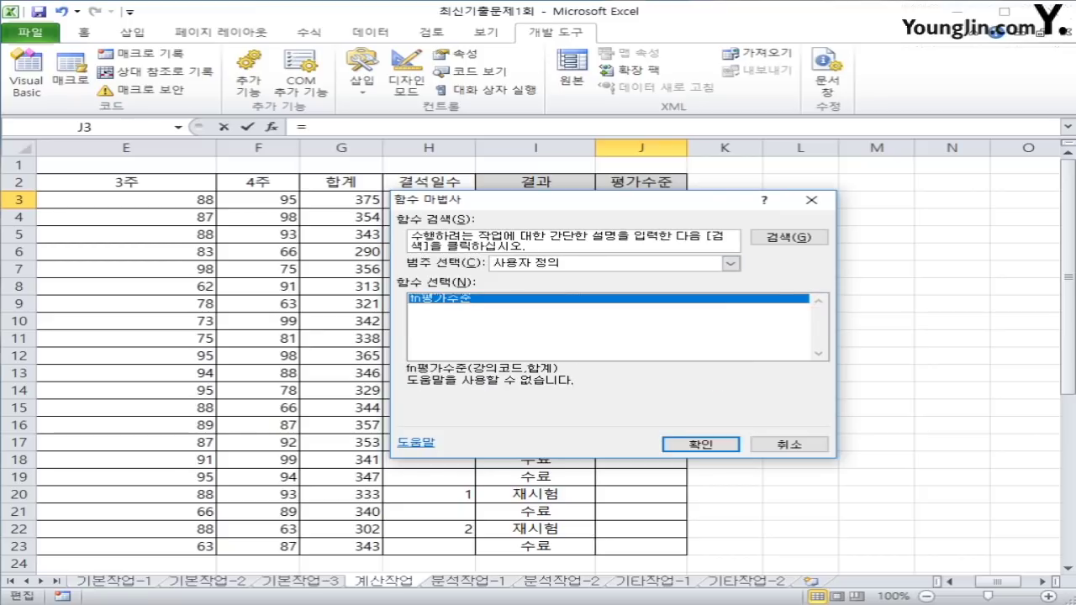
pyautogui.click(701, 444)
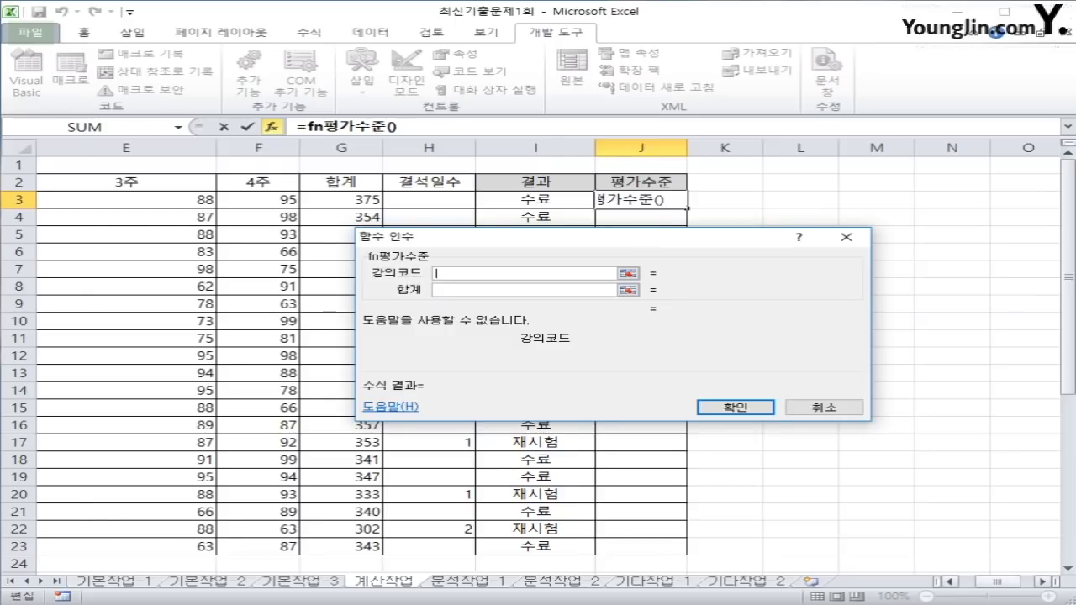
# Set the function's 강의코드 argument to A3 and 합계 to G3, and fill the formula down to J23.
pyautogui.hscroll(-2, 768, 357)
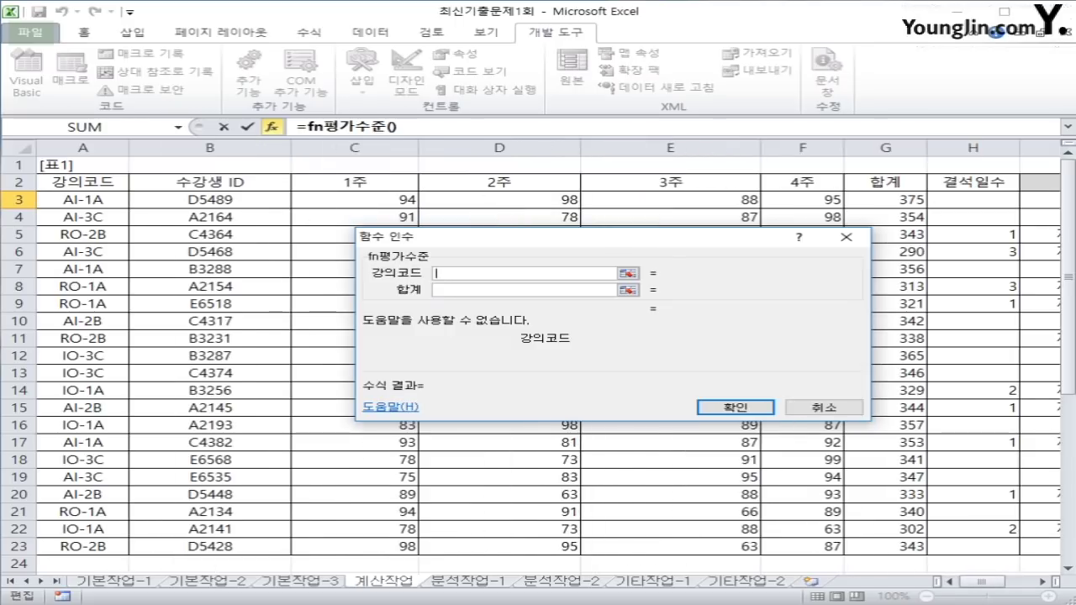
pyautogui.click(82, 199)
pyautogui.click(504, 290)
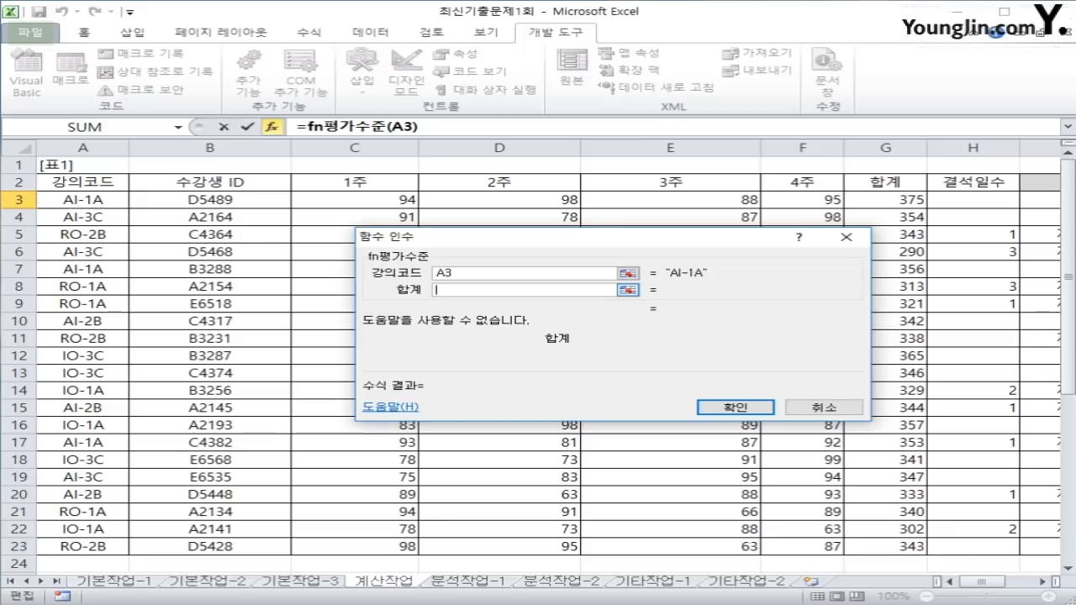
pyautogui.write('G3')
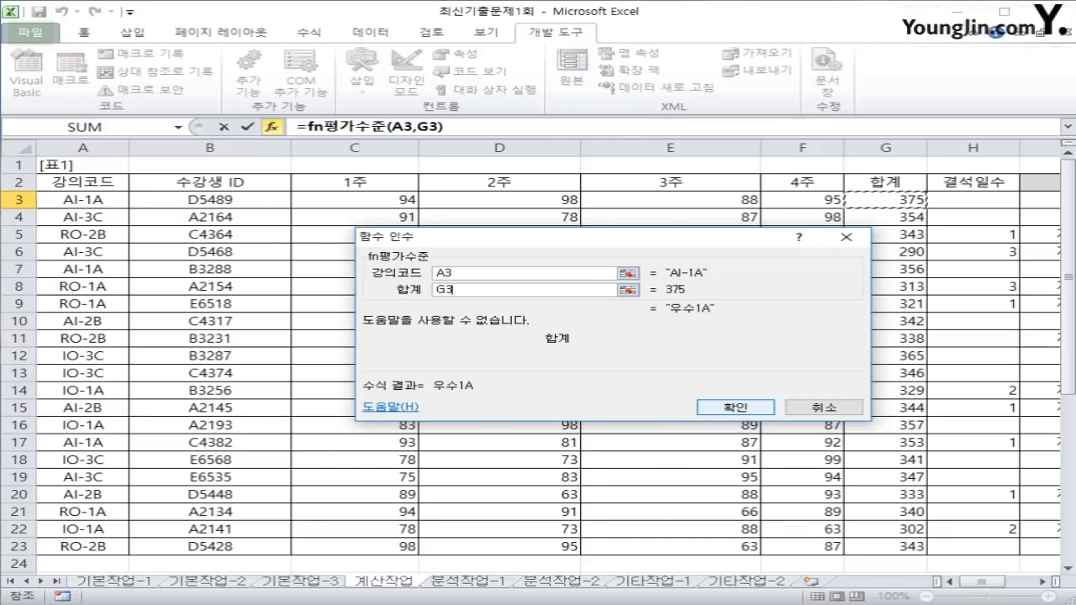
pyautogui.click(736, 407)
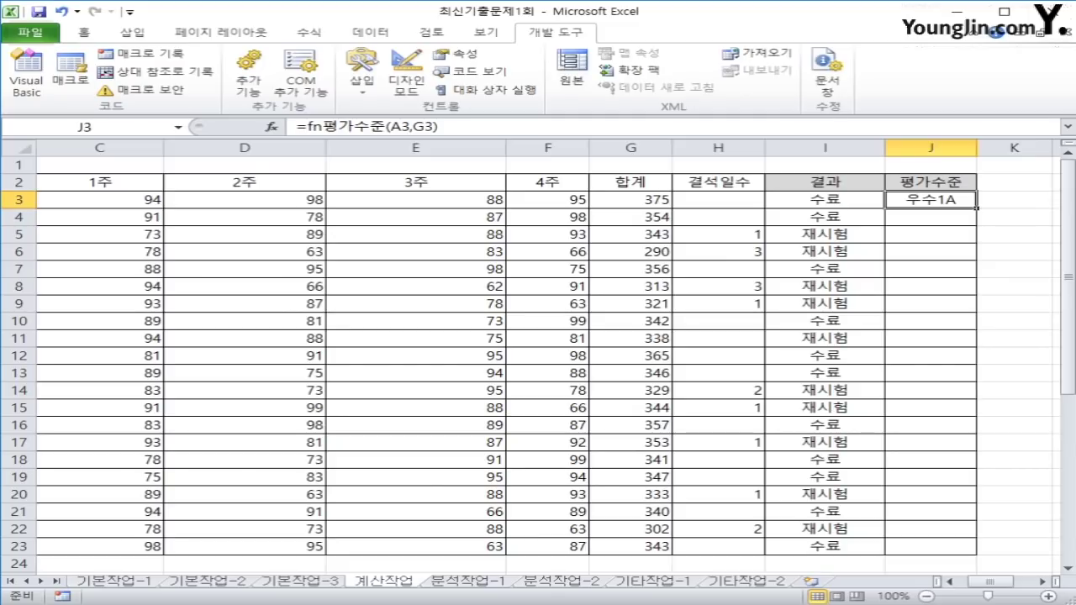
pyautogui.moveTo(977, 207); pyautogui.dragTo(975, 553)
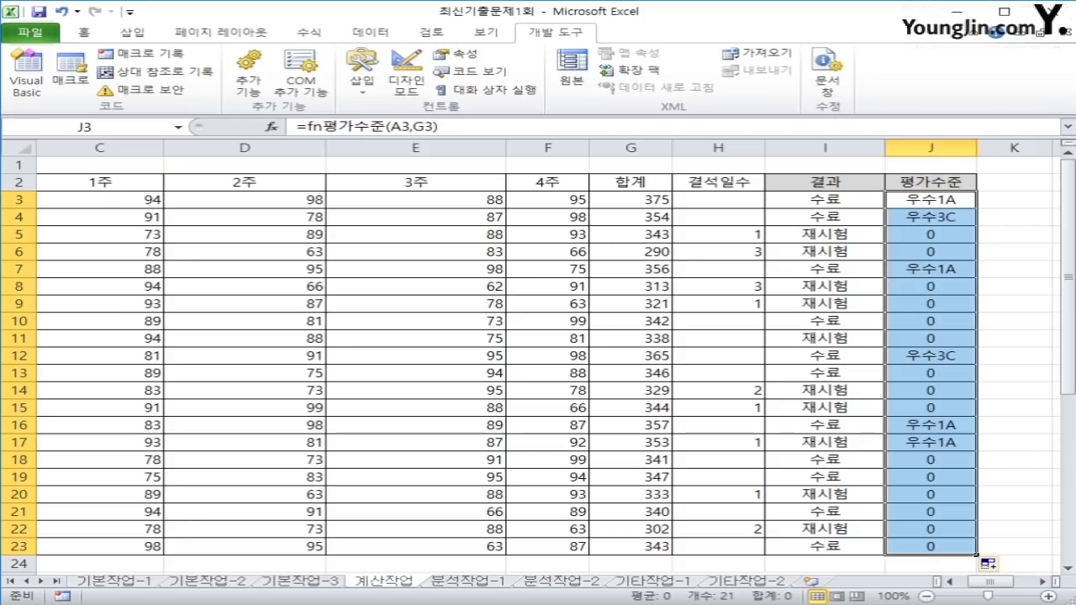
pyautogui.click(929, 234)
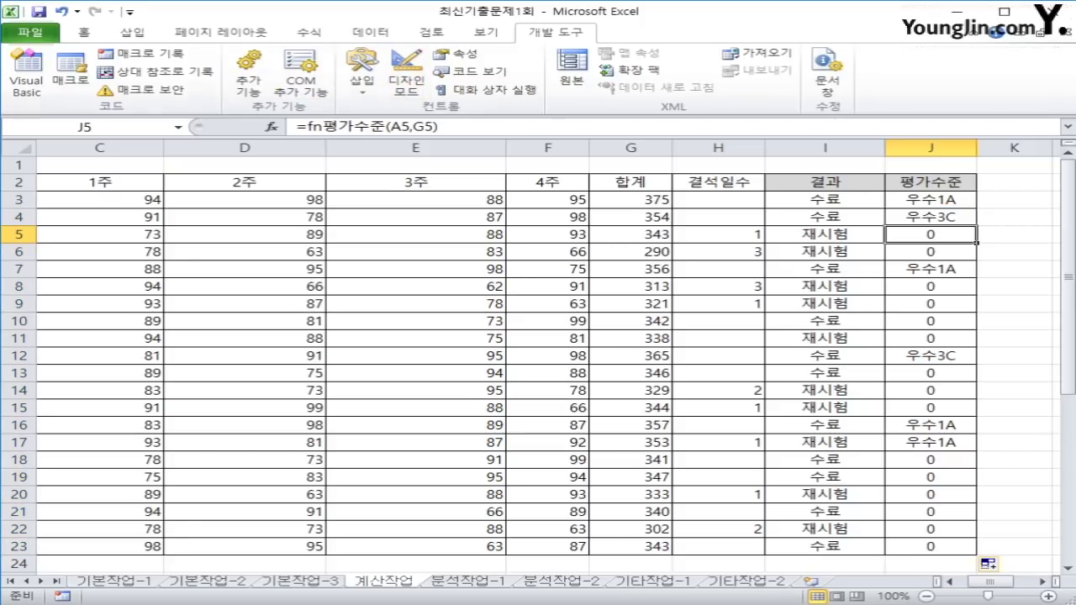
# Reopen the function's code in the Visual Basic editor and correct fn평가기준 to fn평가수준 in the ElseIf branch.
pyautogui.click(27, 74)
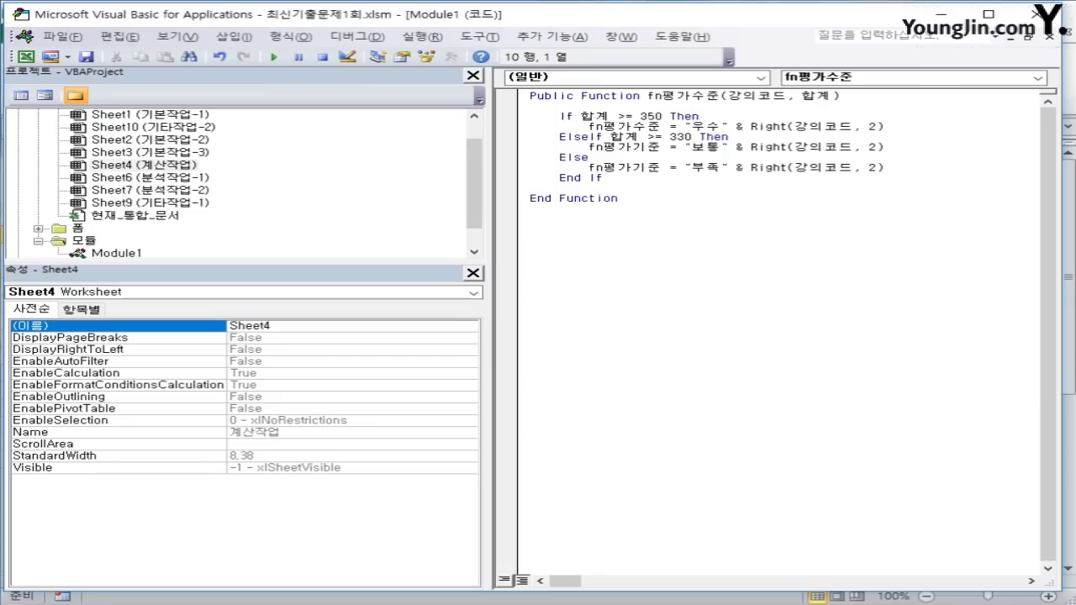
pyautogui.click(531, 209)
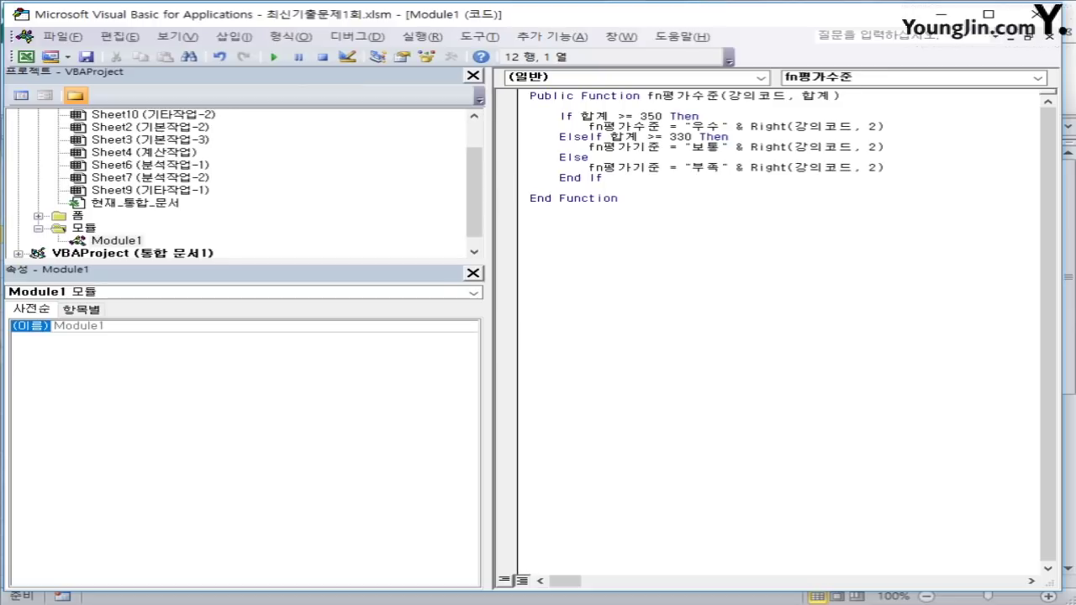
pyautogui.click(634, 147)
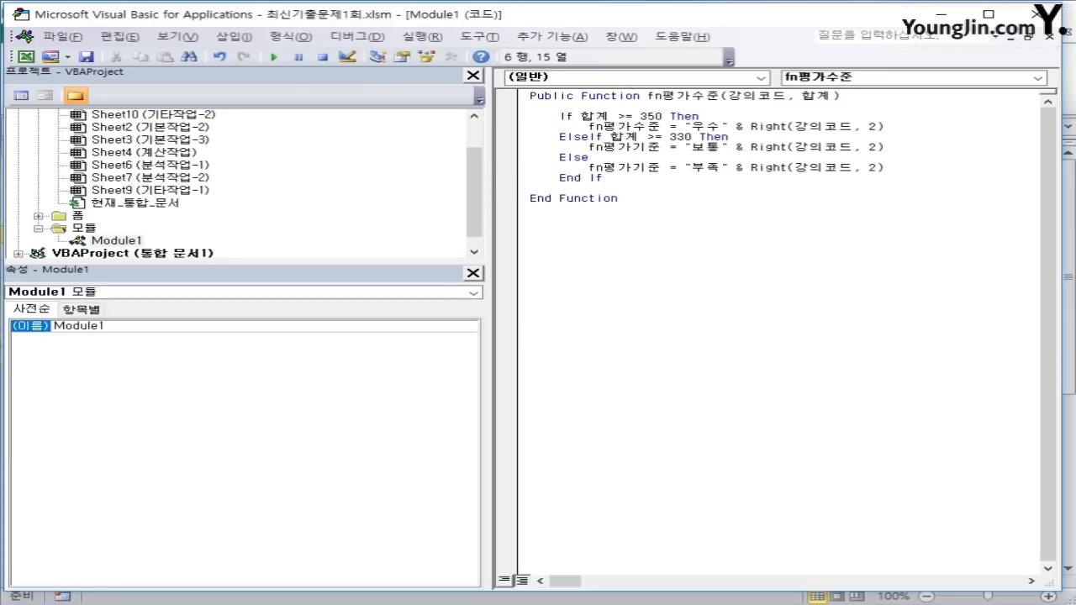
pyautogui.press('Delete')
pyautogui.press('Delete')
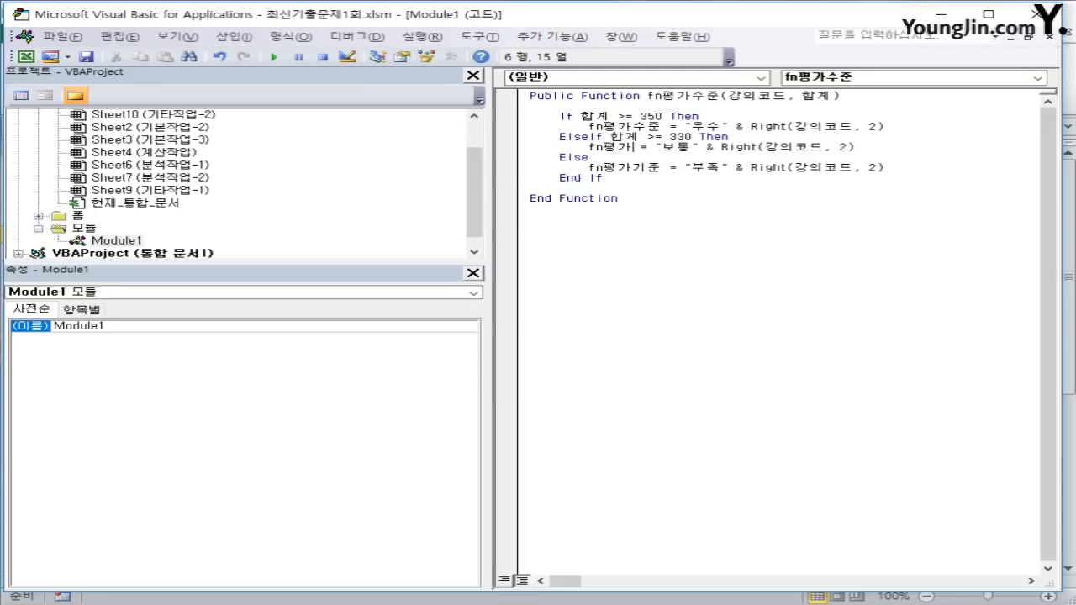
pyautogui.write('수준')
# Correct fn평가기준 to fn평가수준 in the Else branch's "부족" assignment.
pyautogui.press('Down')
pyautogui.press('Down')
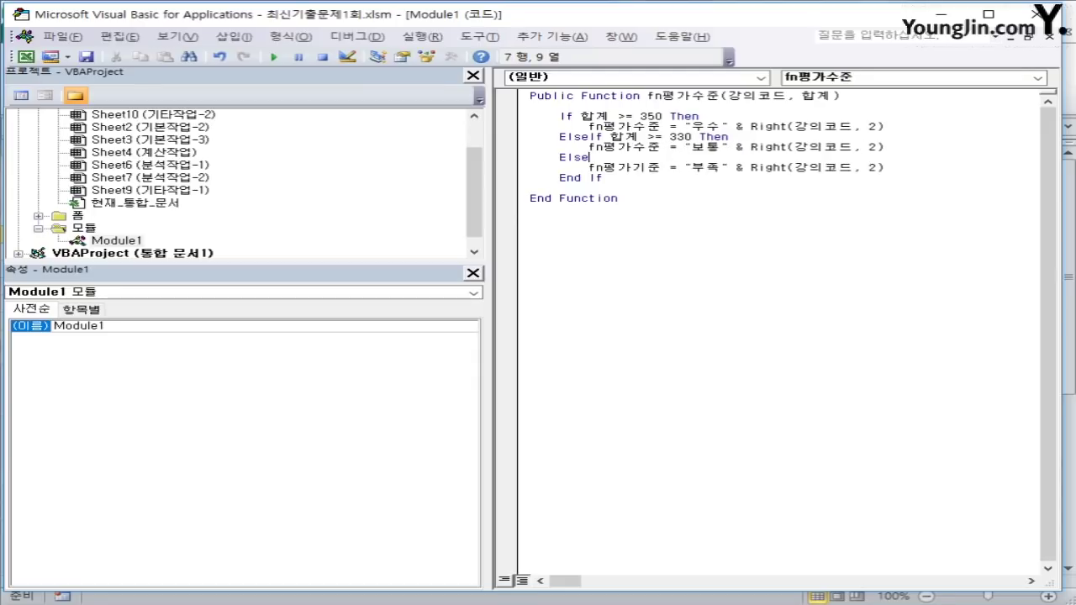
pyautogui.hotkey('shift', 'Left')
pyautogui.hotkey('shift', 'Left')
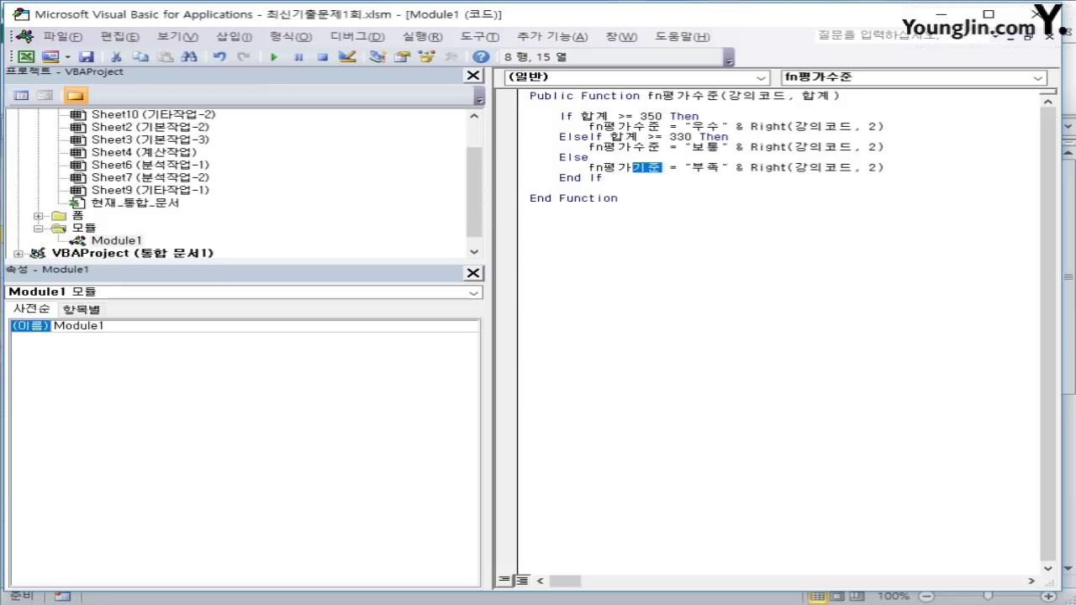
pyautogui.write('수준')
pyautogui.click(531, 209)
pyautogui.click(647, 168)
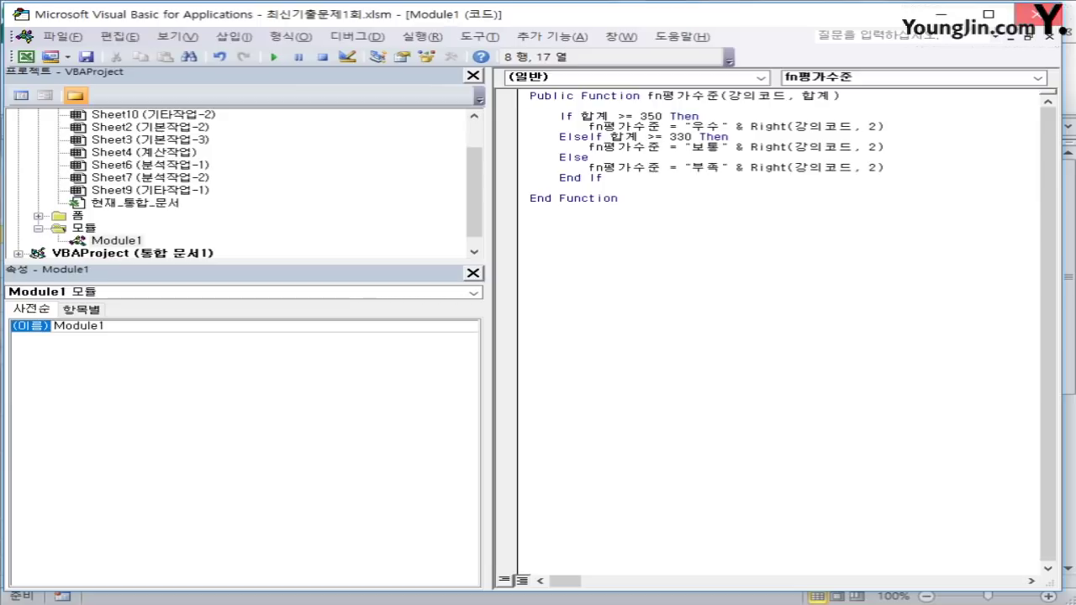
# Return to the worksheet, refill the J3 formula down through J23, and check row 5's 평가수준 against its 합계.
pyautogui.click(1037, 14)
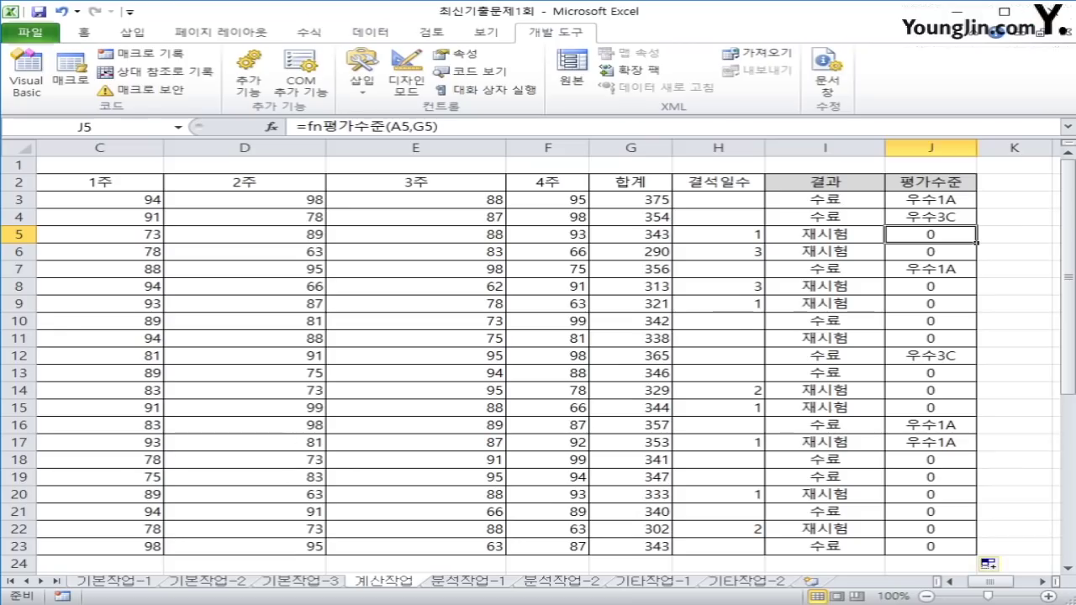
pyautogui.click(930, 199)
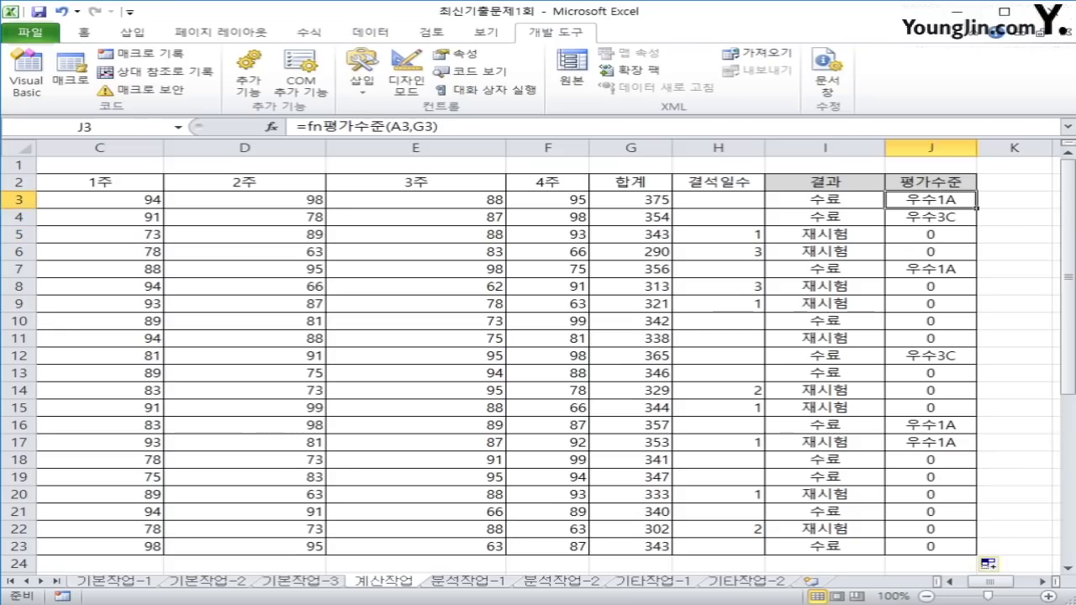
pyautogui.doubleClick(977, 208)
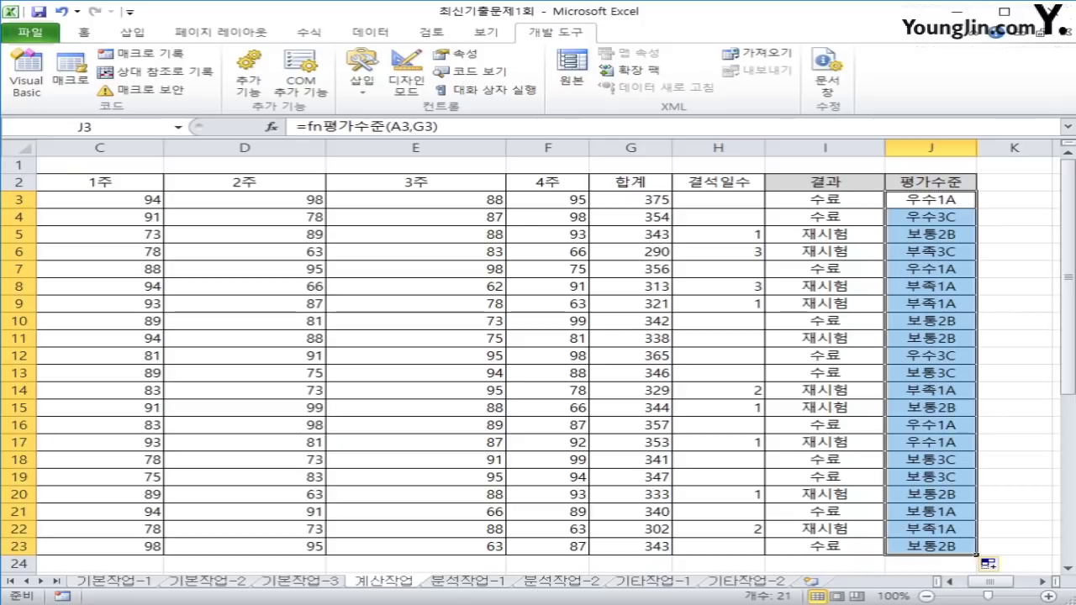
pyautogui.click(930, 234)
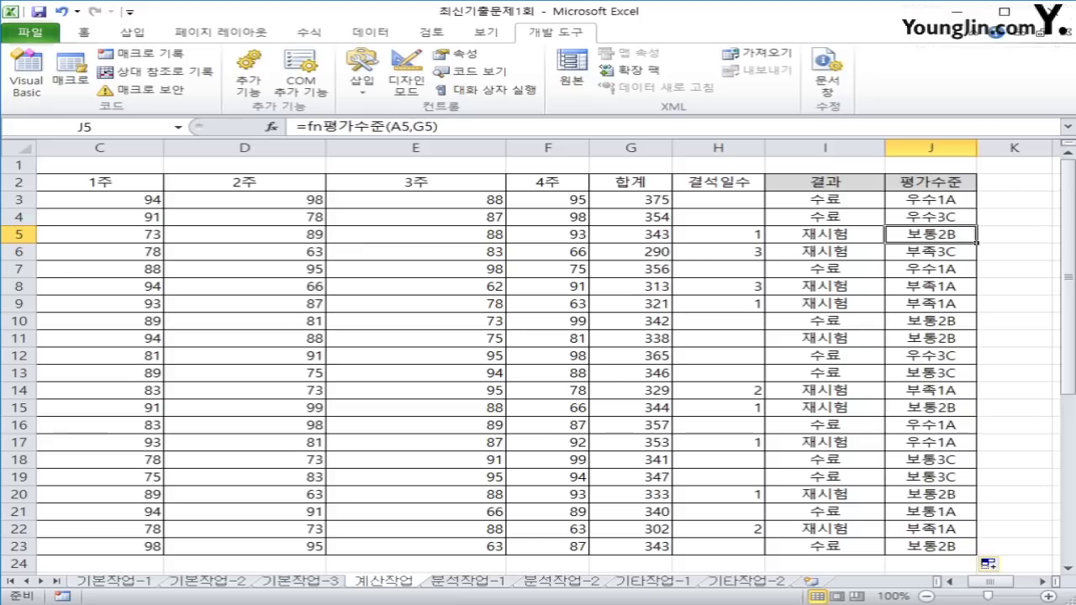
pyautogui.click(631, 234)
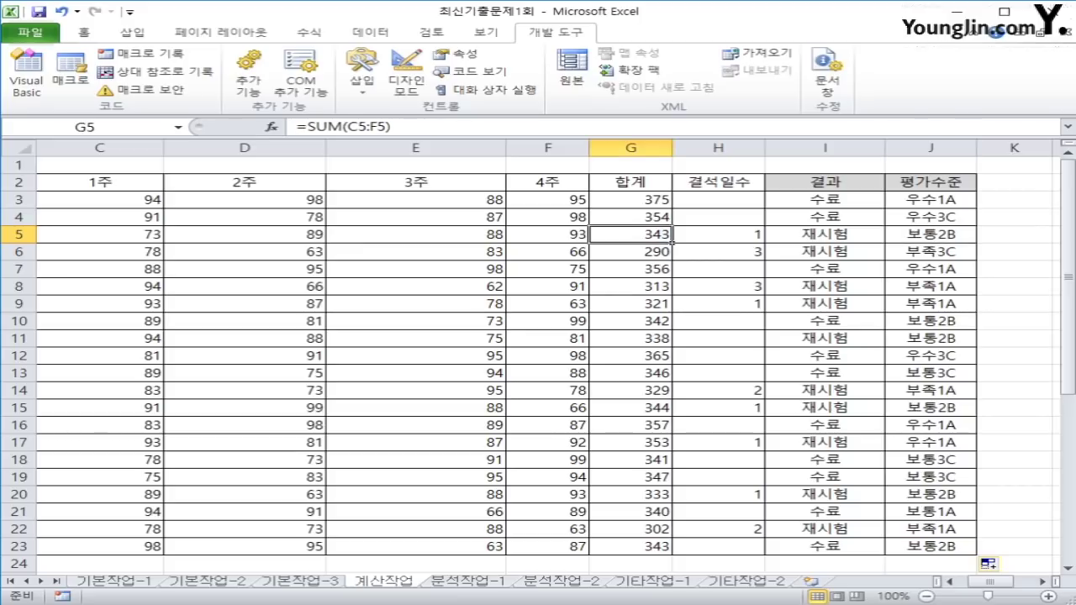
# Check the 평가수준 results in rows 5 and 14 against their 합계 values, and return to J3.
pyautogui.click(930, 234)
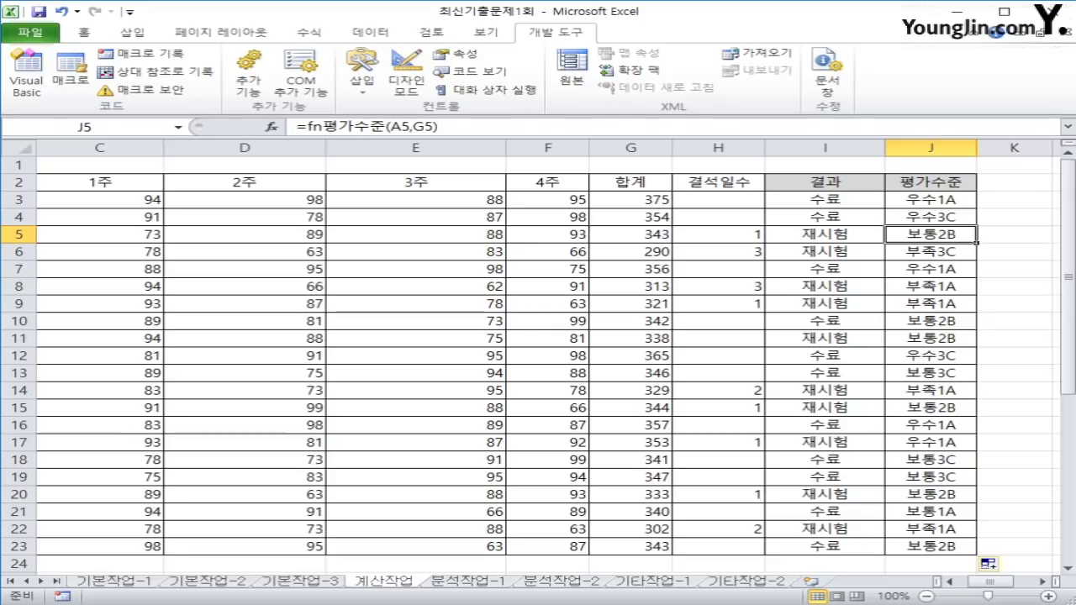
pyautogui.click(630, 391)
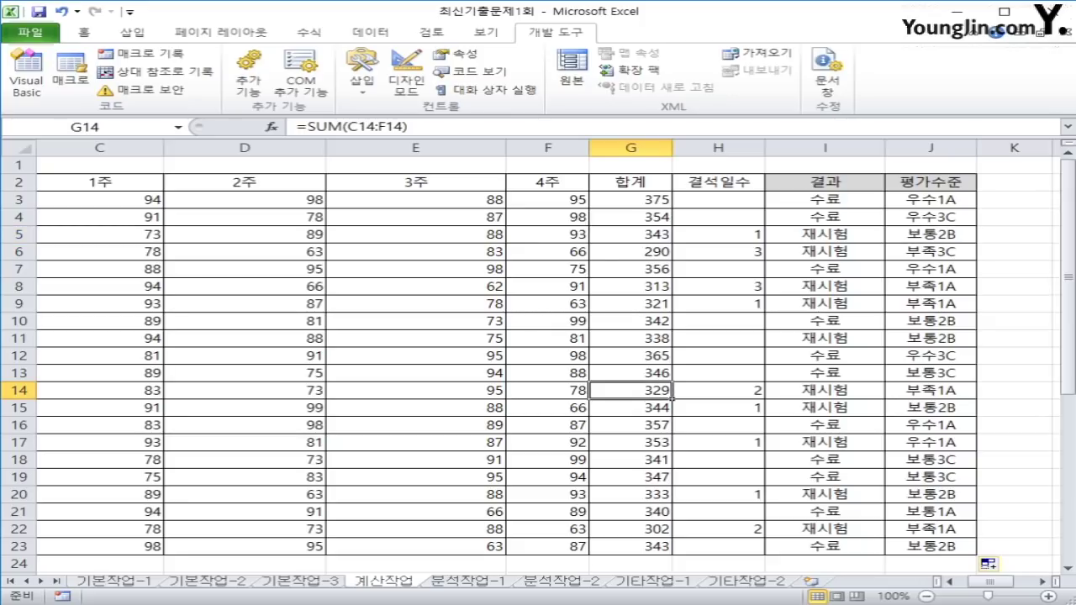
pyautogui.click(930, 391)
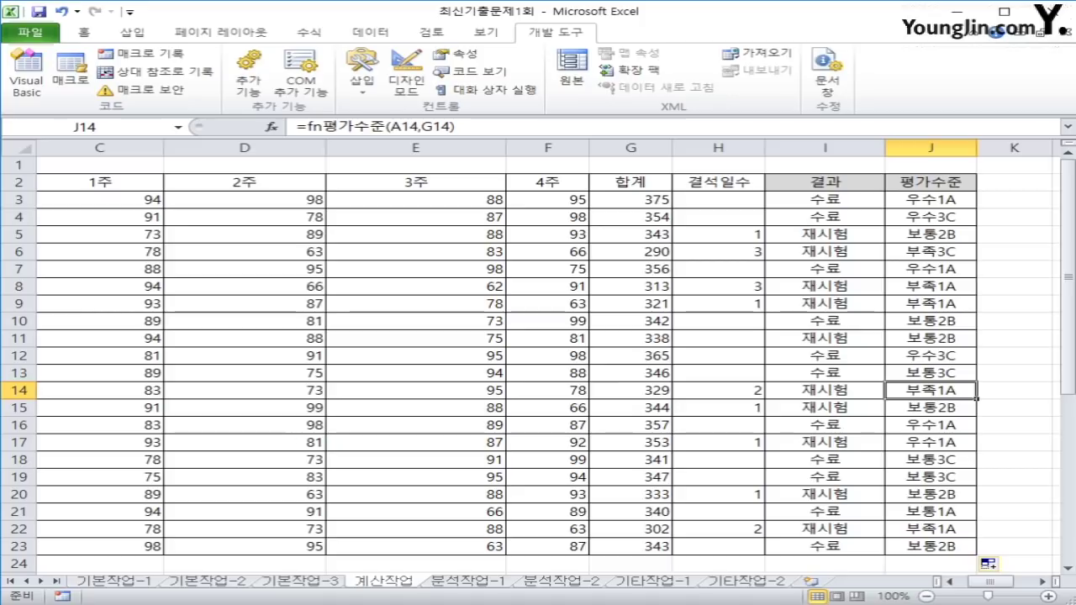
pyautogui.click(931, 199)
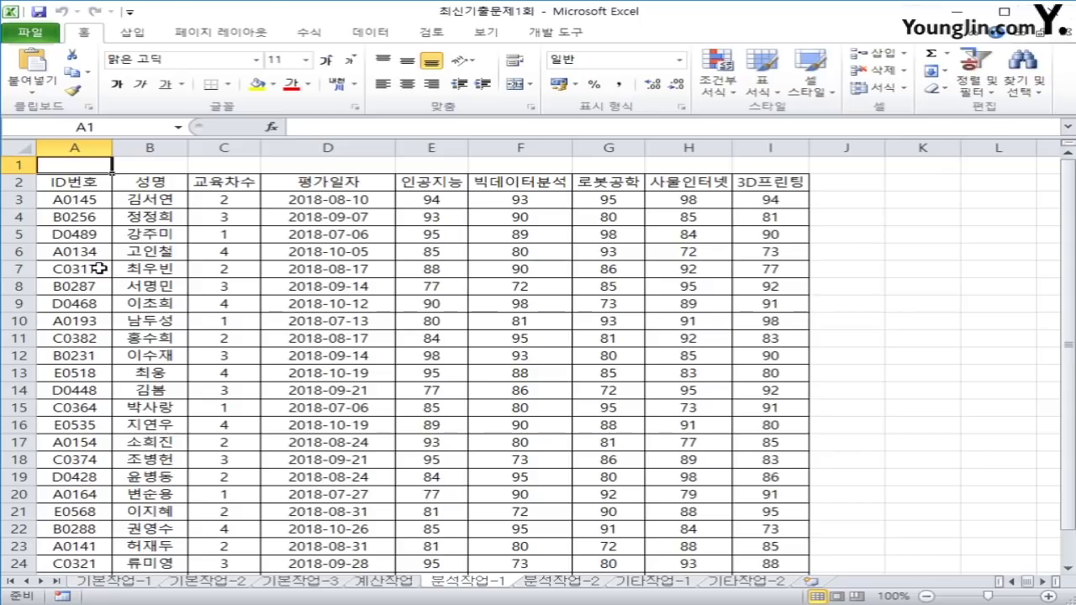
# On the 분석작업-1 sheet, create a pivot table from A2:I26, placed on the existing worksheet at K2.
pyautogui.click(163, 285)
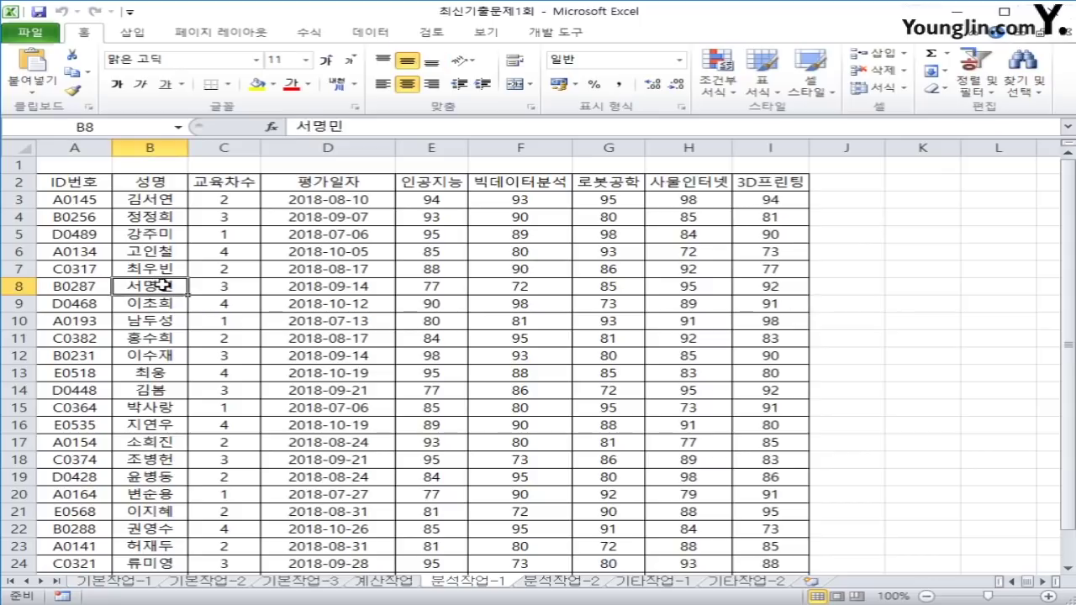
pyautogui.click(135, 32)
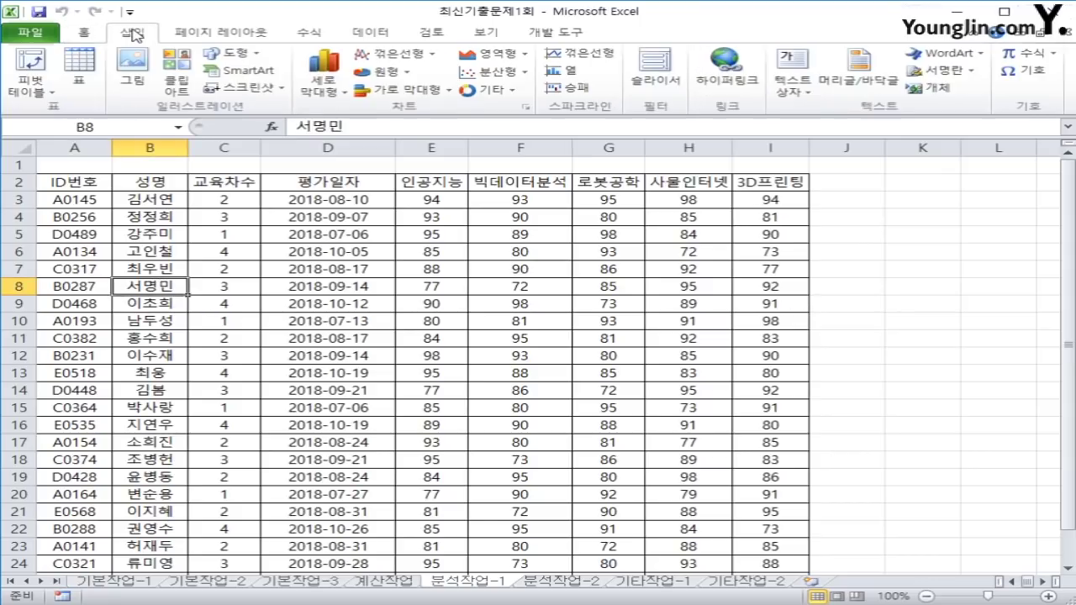
pyautogui.click(25, 63)
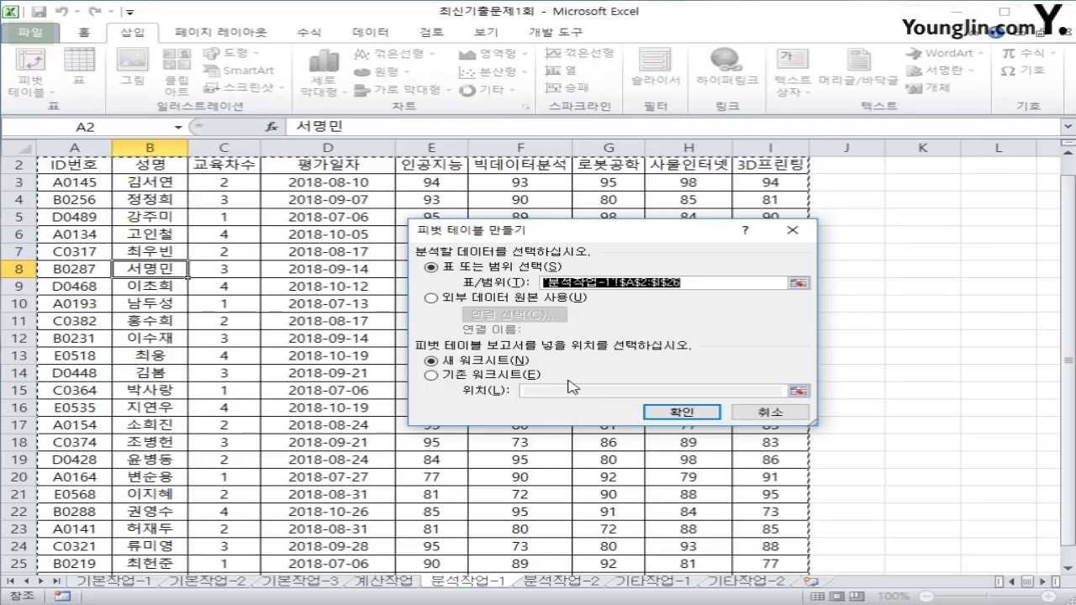
pyautogui.scroll(-2, 938, 407)
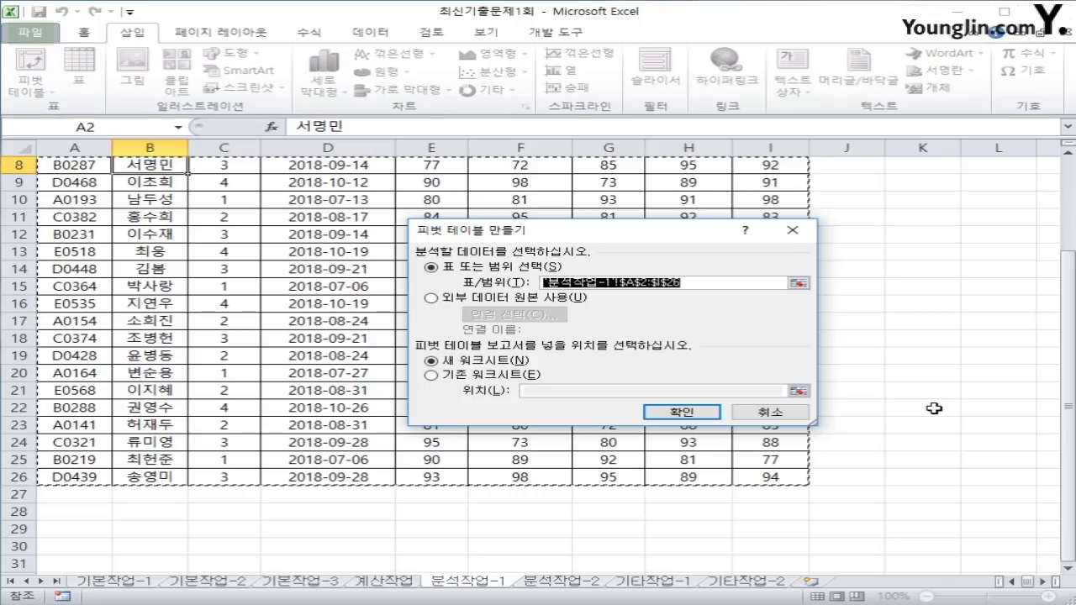
pyautogui.scroll(2, 933, 409)
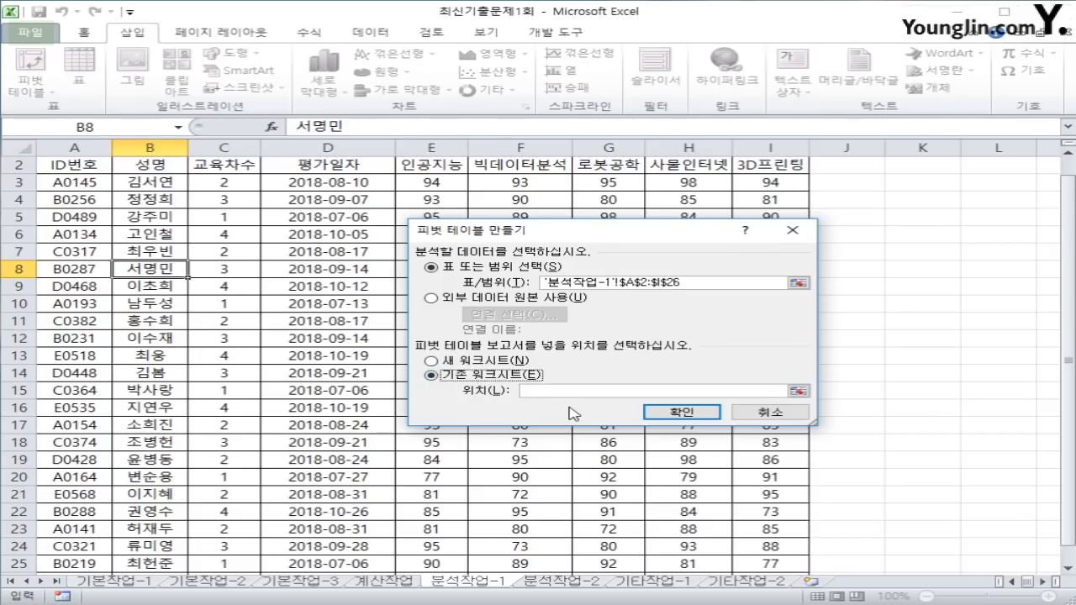
pyautogui.click(569, 392)
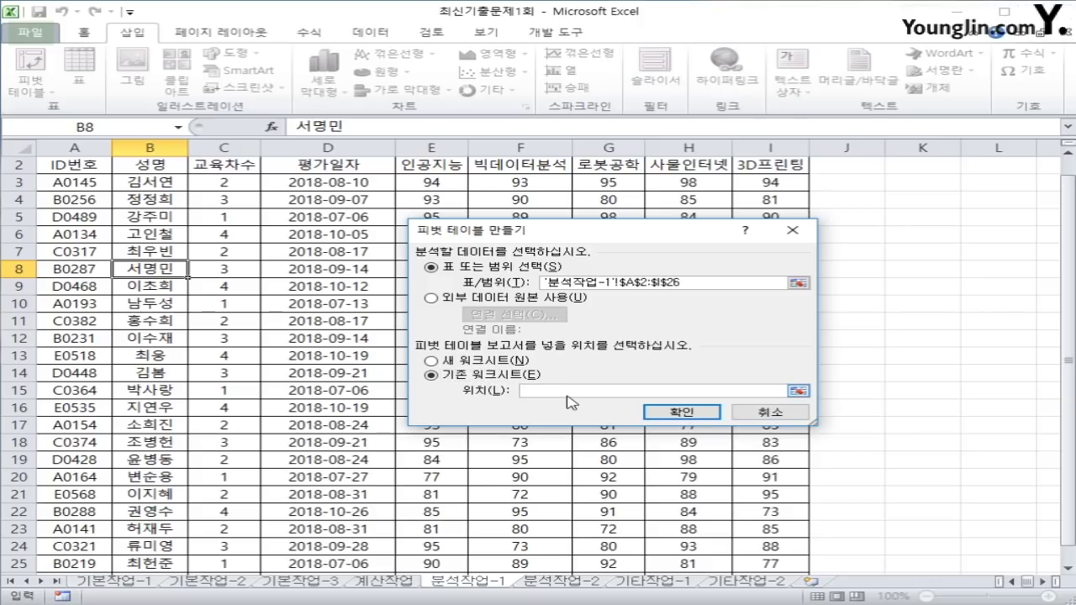
pyautogui.scroll(1, 881, 357)
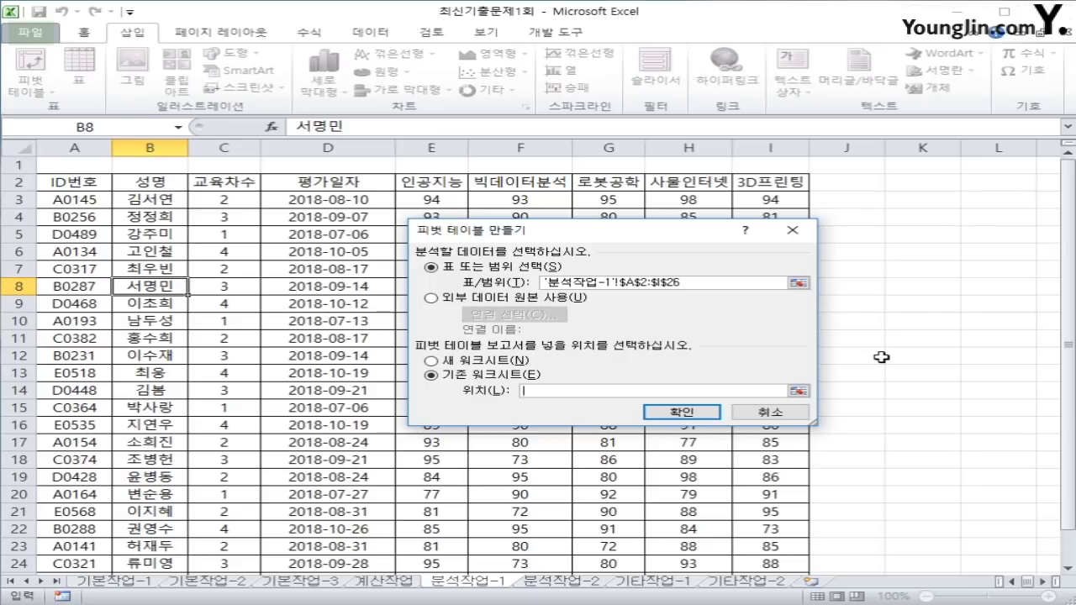
pyautogui.click(908, 183)
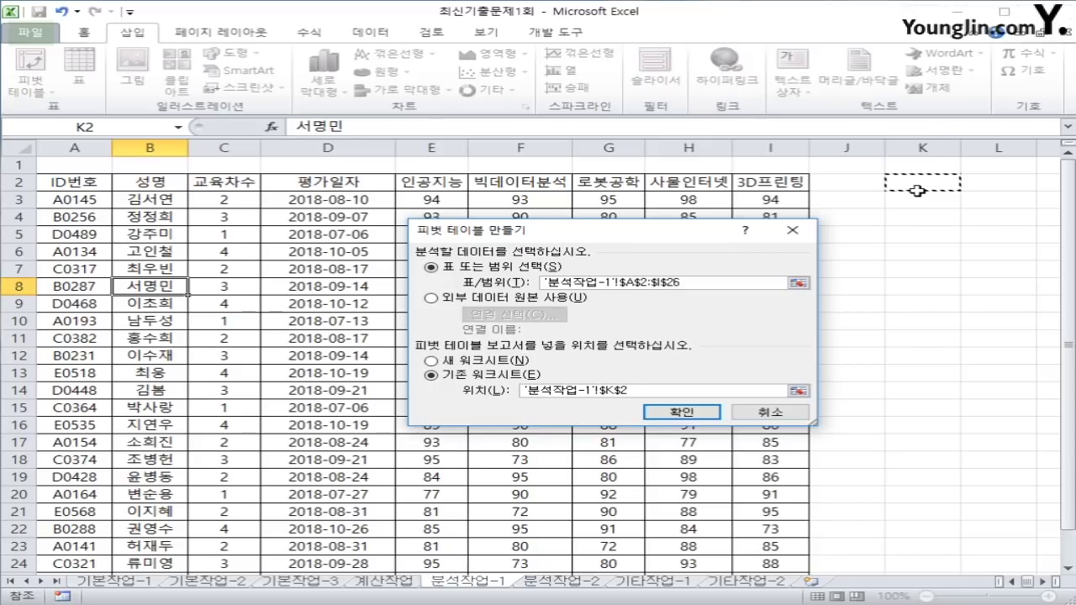
pyautogui.click(681, 412)
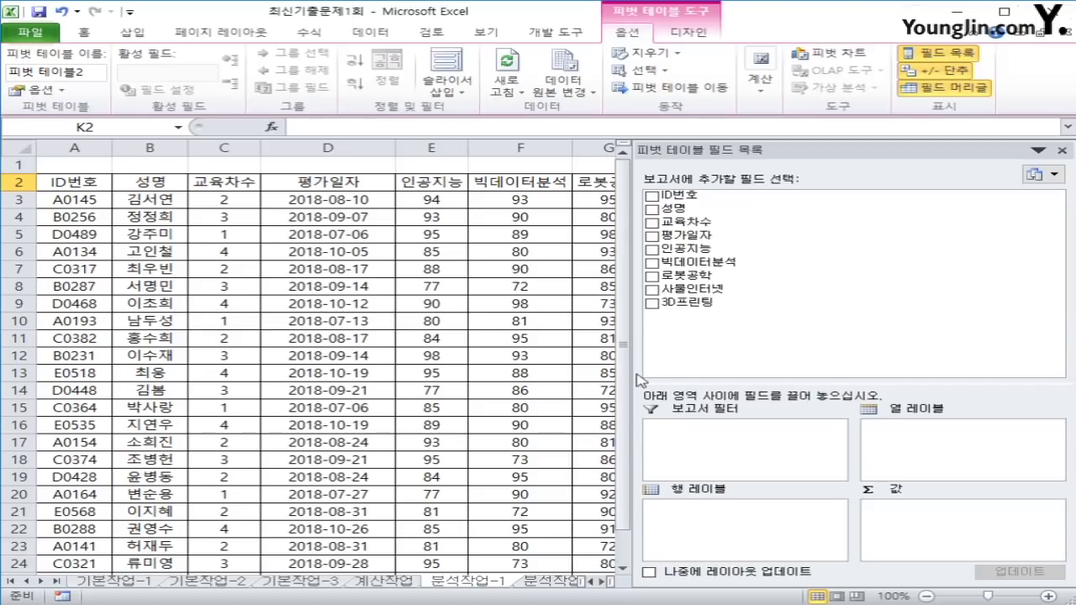
# Lay out the pivot table with 평가일자 as row labels and 성명 and 로봇공학 as values.
pyautogui.moveTo(638, 380); pyautogui.dragTo(887, 340)
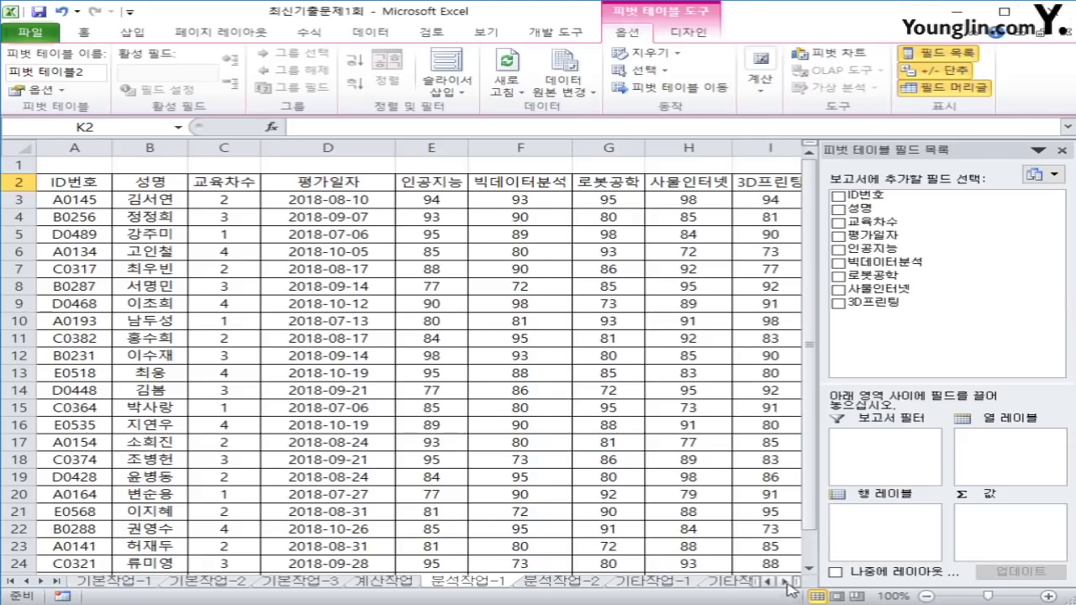
pyautogui.moveTo(788, 581); pyautogui.dragTo(781, 579)
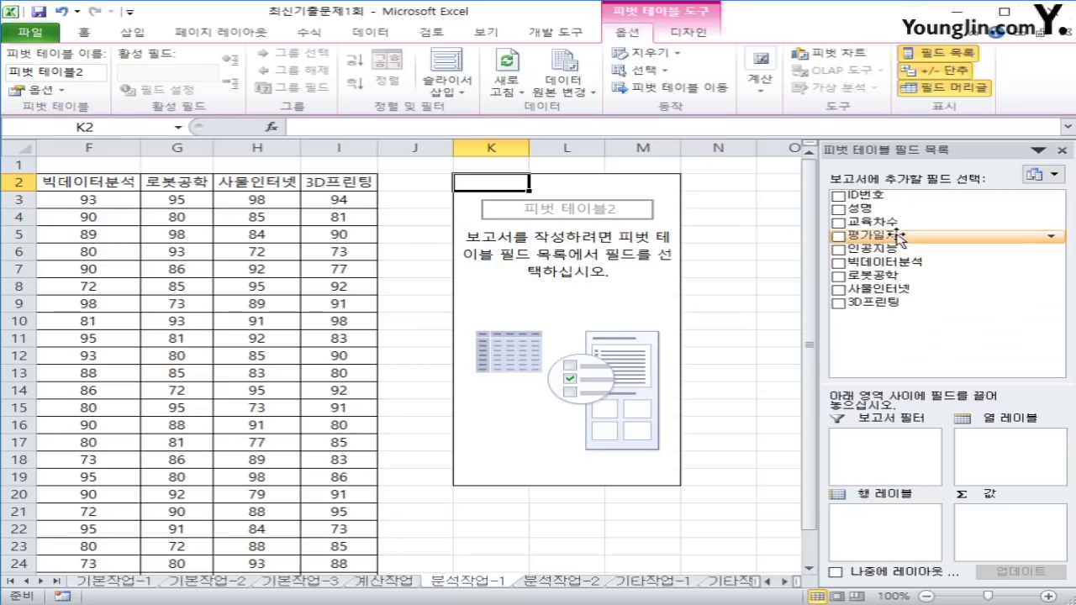
pyautogui.moveTo(898, 238); pyautogui.dragTo(911, 557)
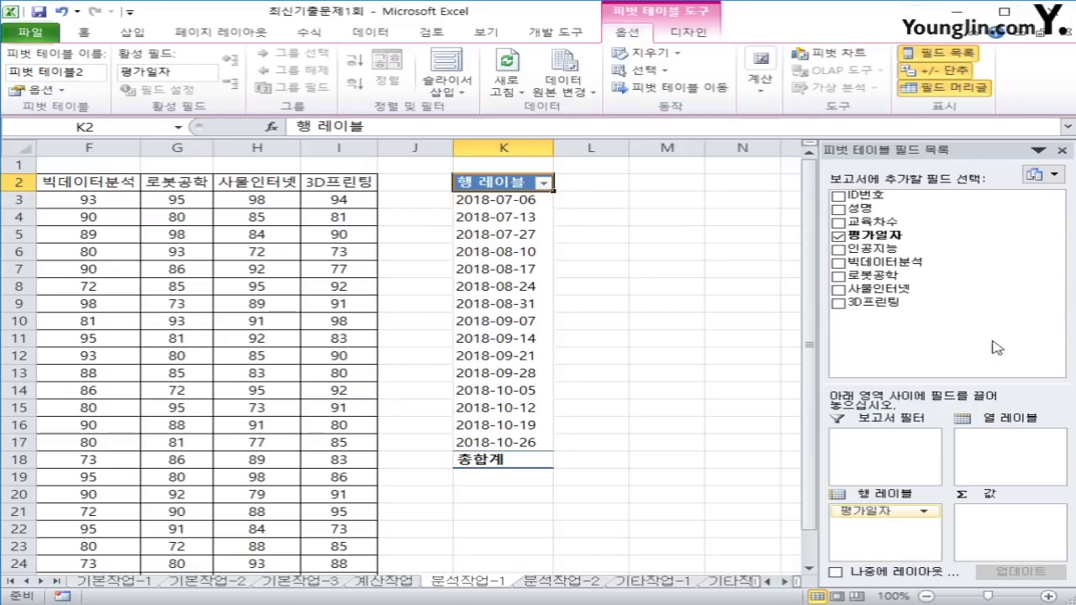
pyautogui.moveTo(887, 210); pyautogui.dragTo(1038, 550)
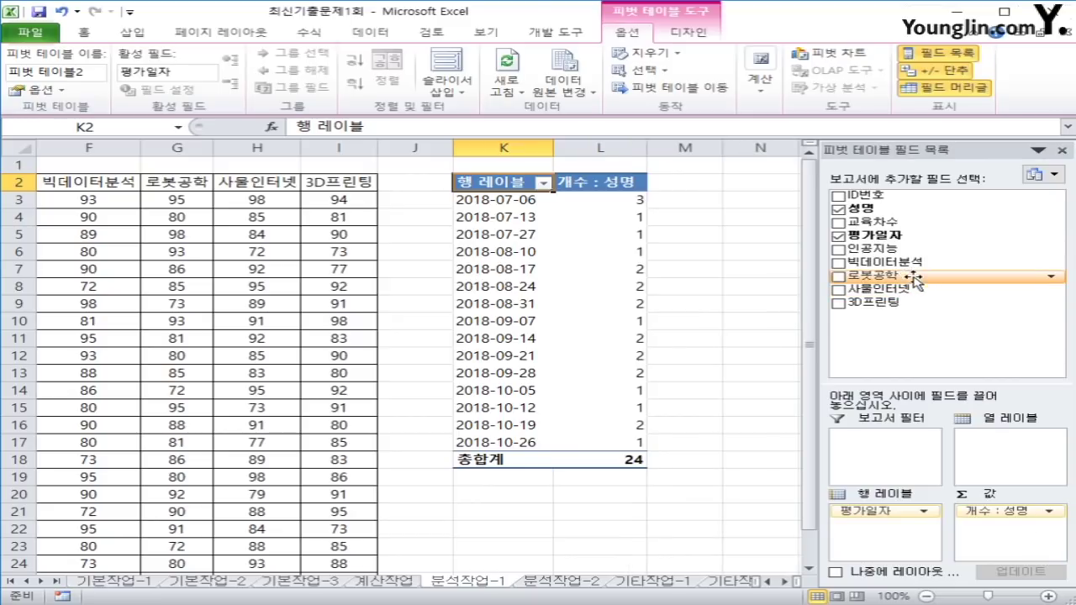
pyautogui.moveTo(900, 275); pyautogui.dragTo(1024, 555)
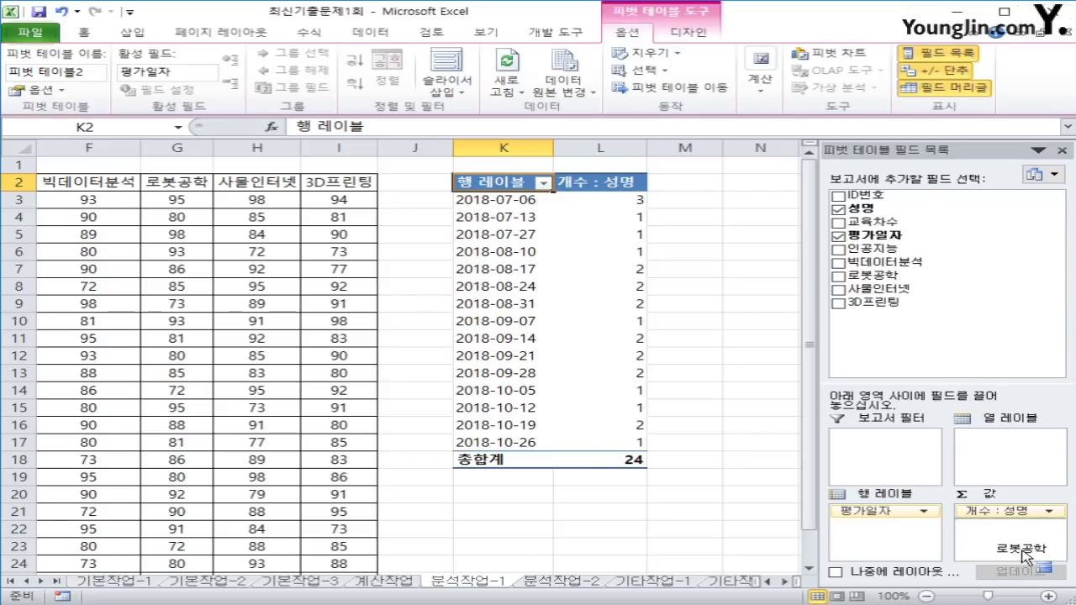
pyautogui.moveTo(1026, 555); pyautogui.dragTo(1026, 555)
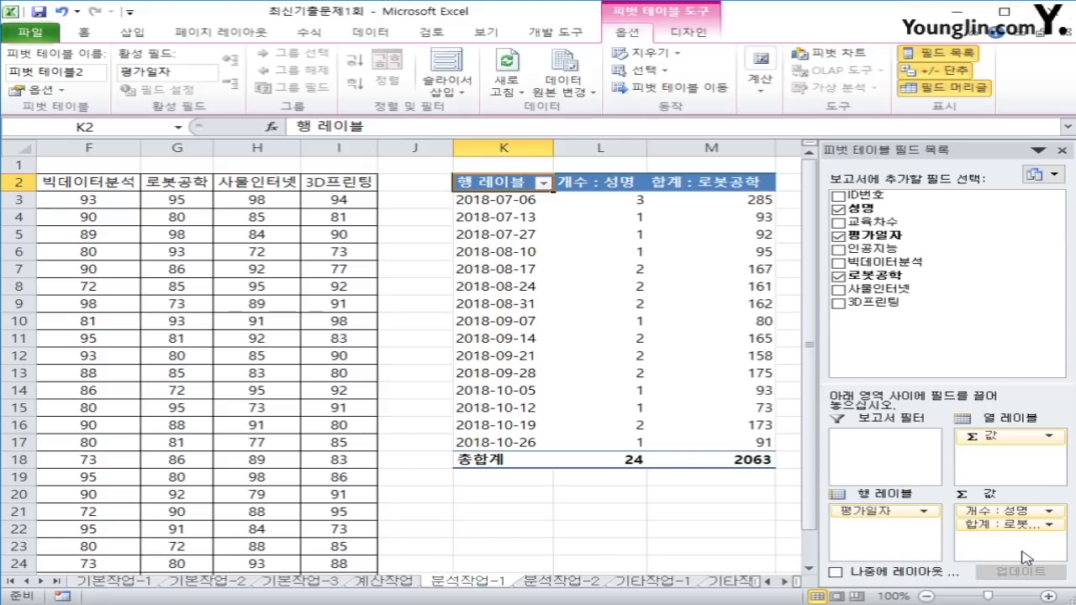
# Summarize the pivot table's 로봇공학 values by 평균 instead of 합계.
pyautogui.click(709, 183)
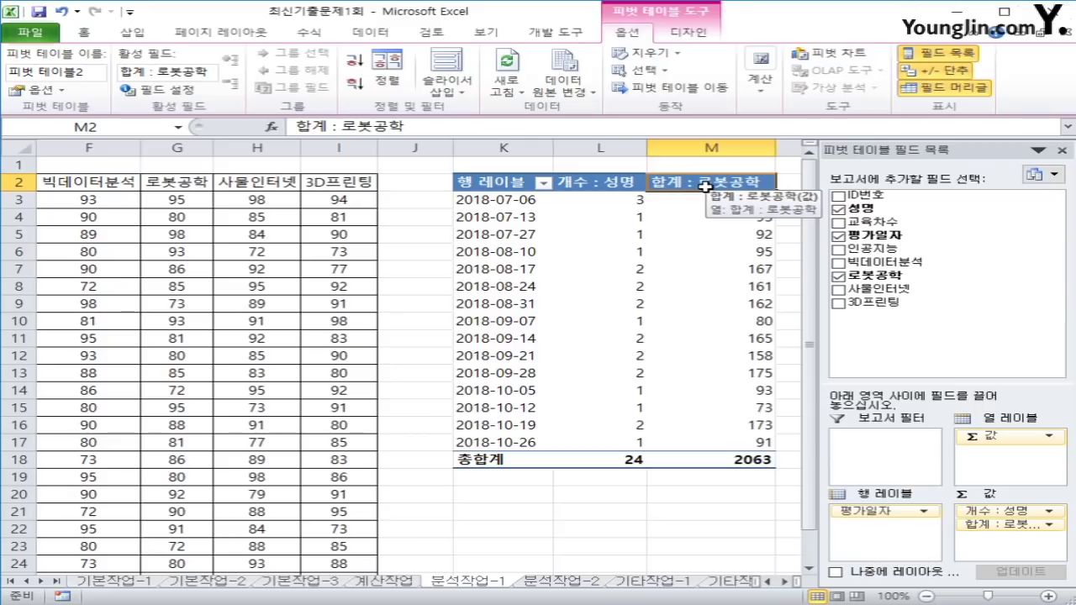
pyautogui.rightClick(706, 189)
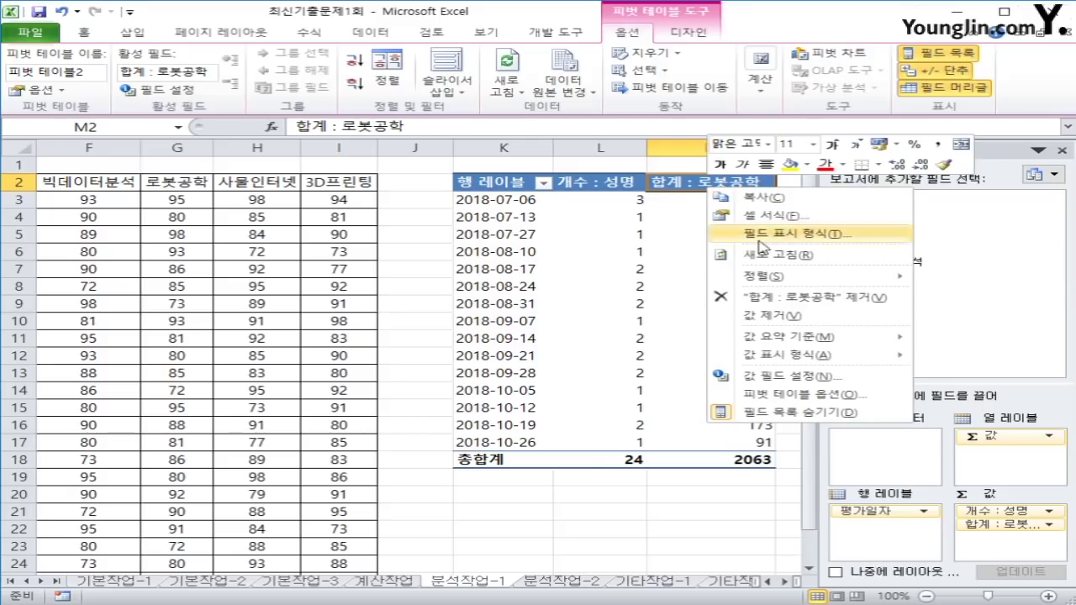
pyautogui.moveTo(830, 343)
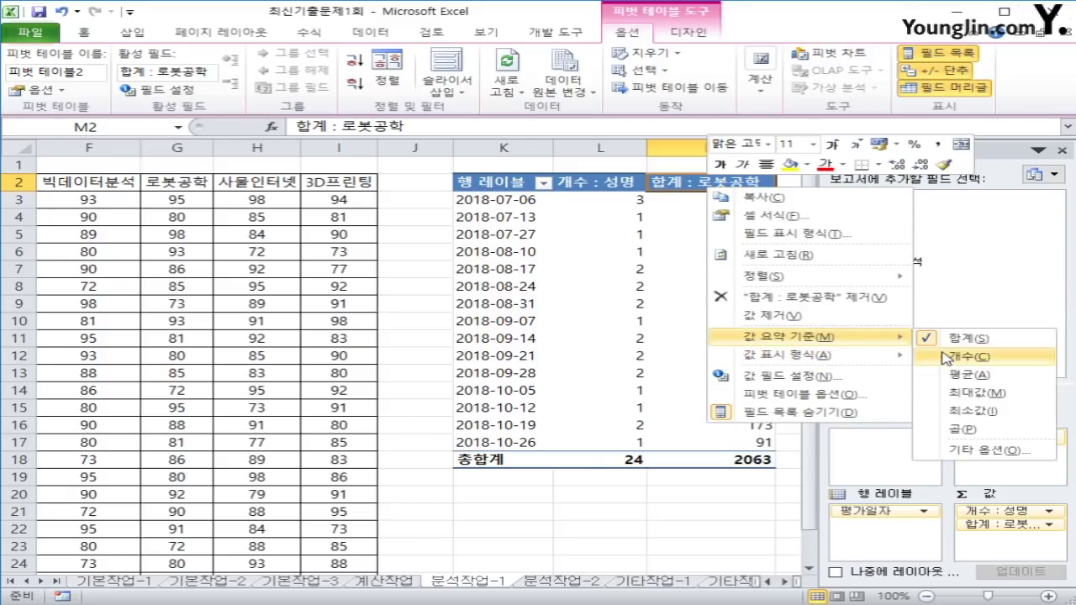
pyautogui.click(971, 376)
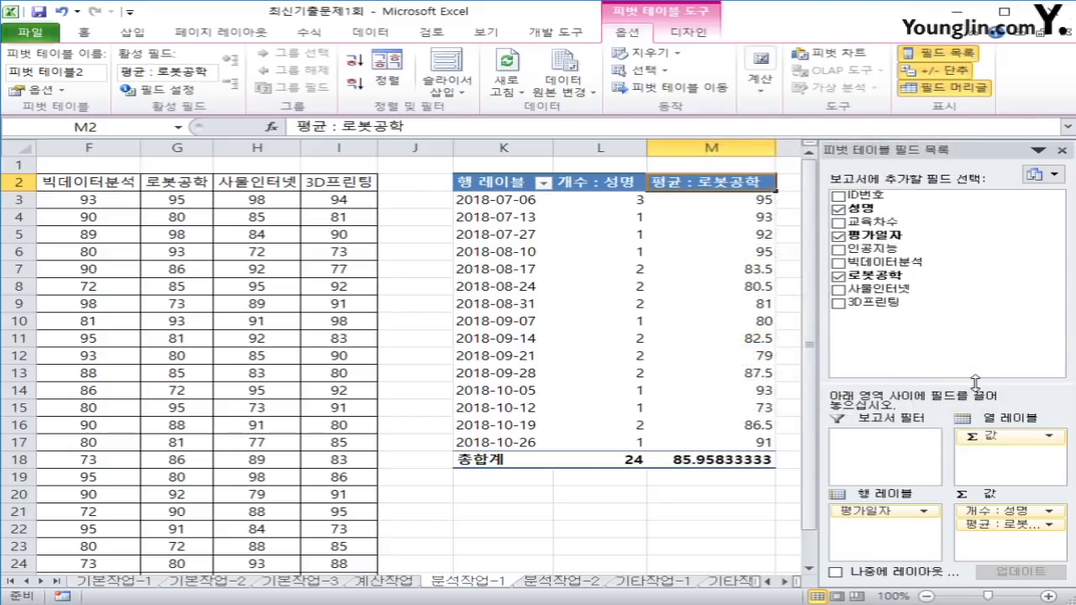
pyautogui.click(1034, 526)
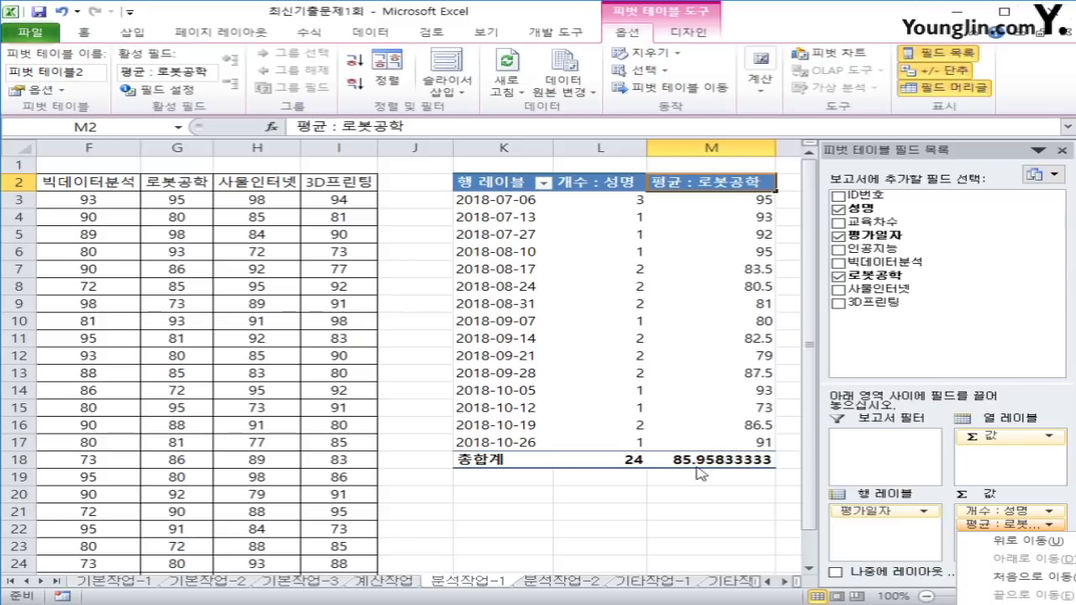
pyautogui.click(644, 480)
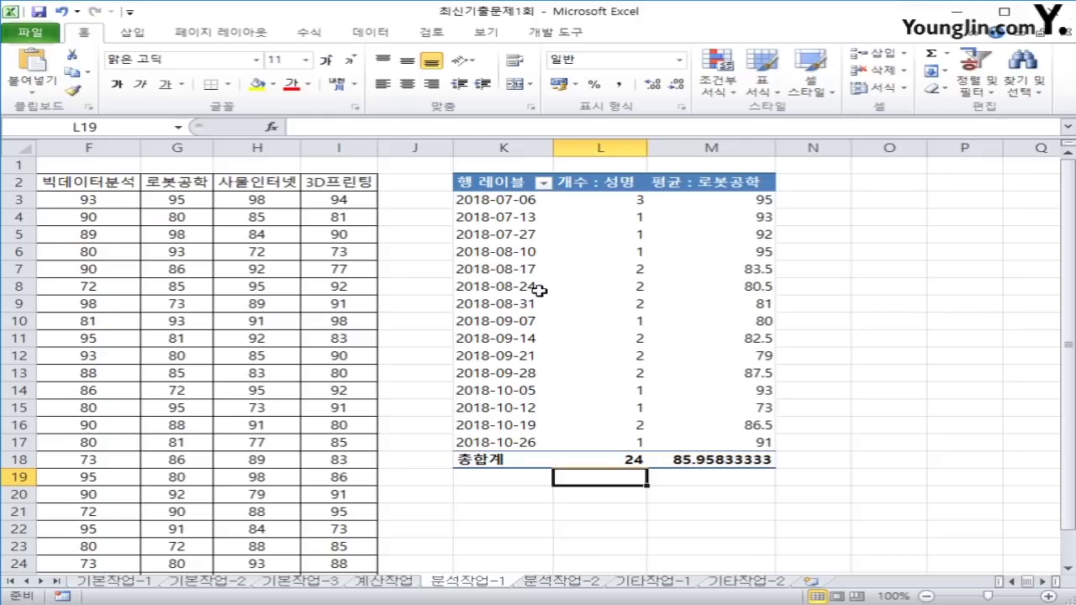
# Set the pivot table's report layout to 개요 형식.
pyautogui.click(493, 181)
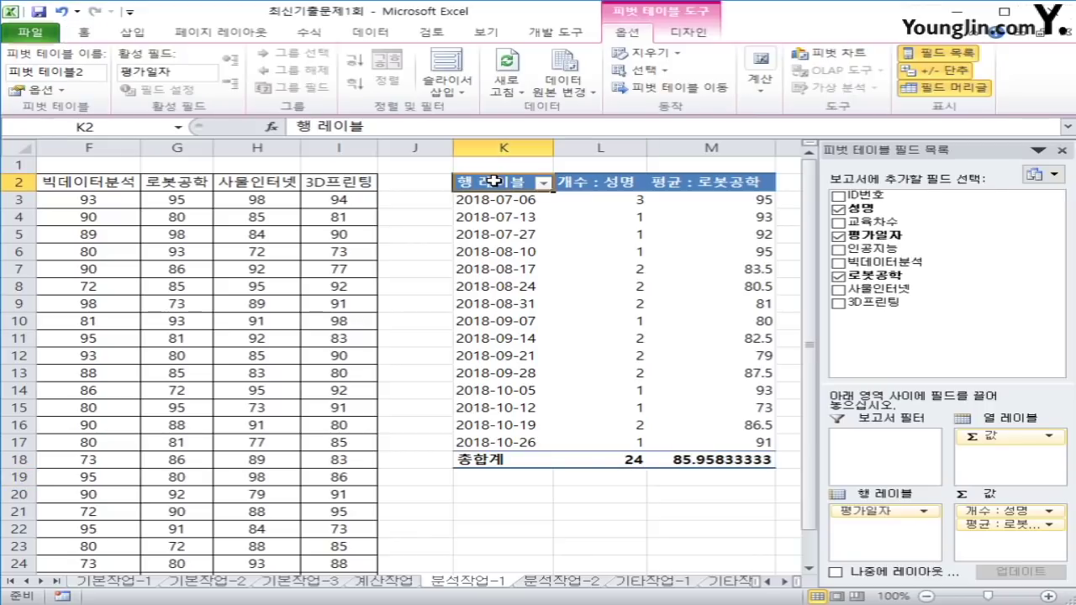
pyautogui.click(681, 41)
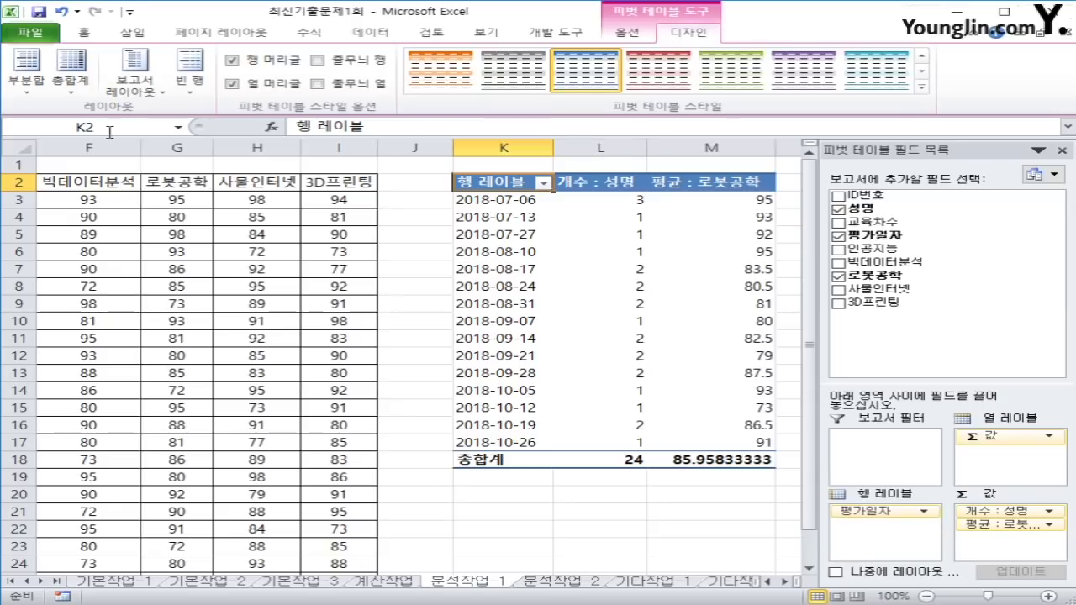
pyautogui.click(137, 95)
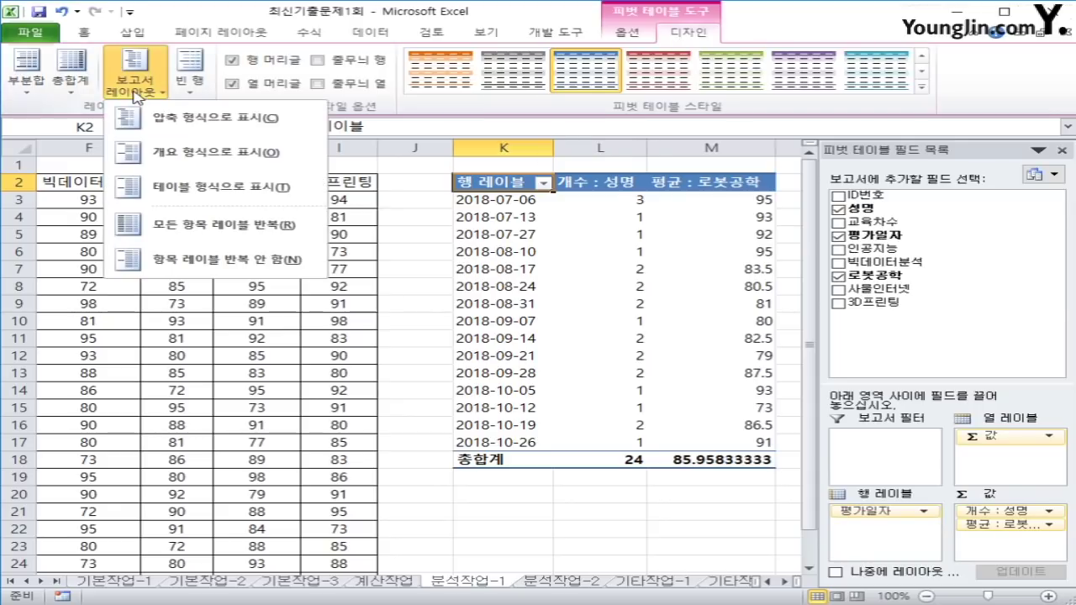
pyautogui.click(177, 166)
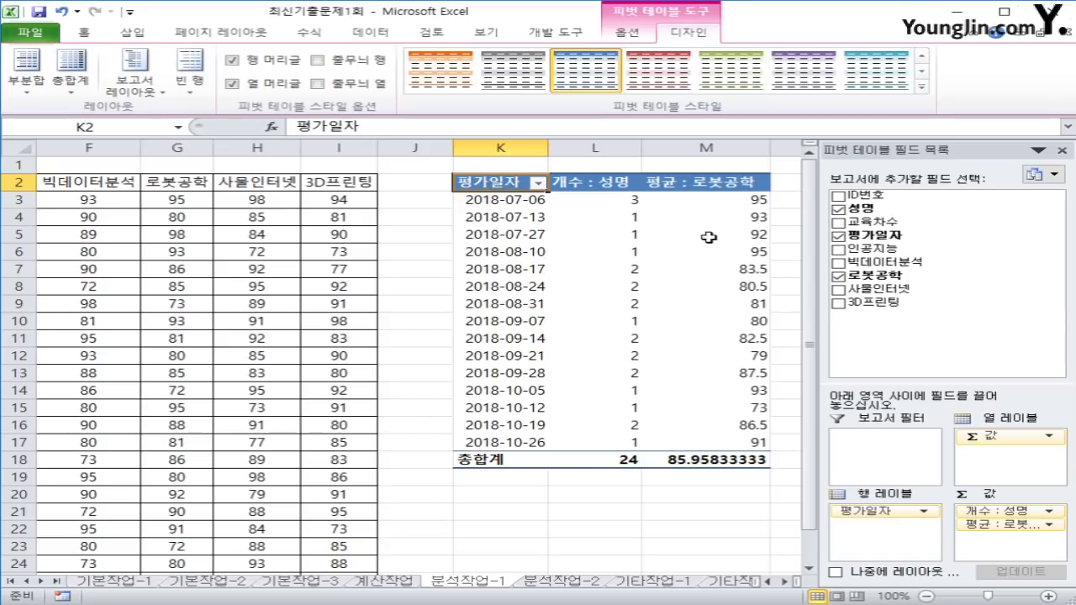
# Group the pivot table's 평가일자 row labels by 일 in 20-day intervals instead of months.
pyautogui.moveTo(734, 442)
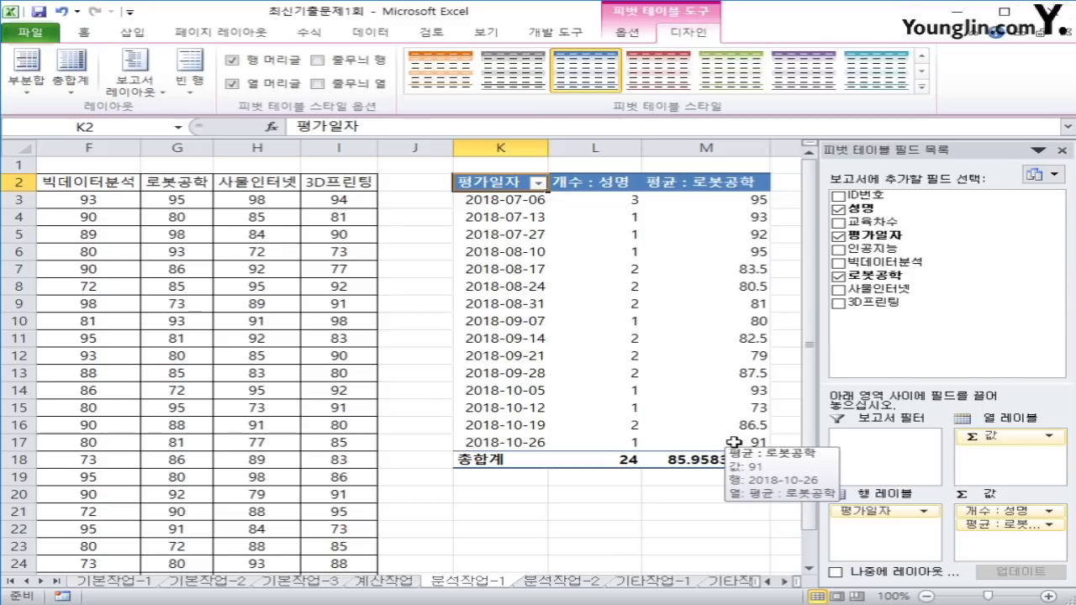
pyautogui.click(499, 199)
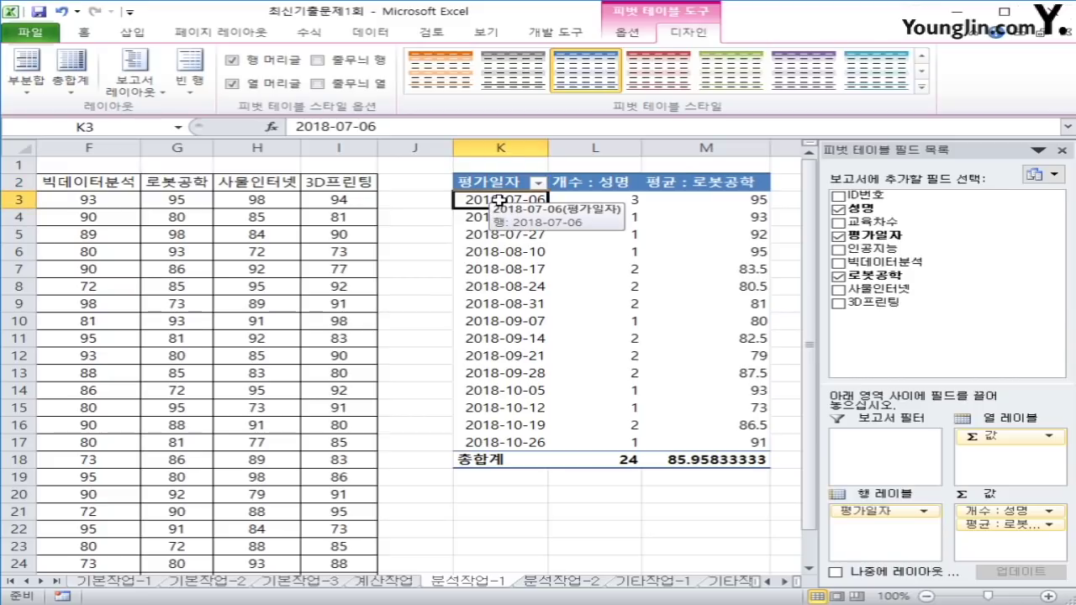
pyautogui.rightClick(499, 200)
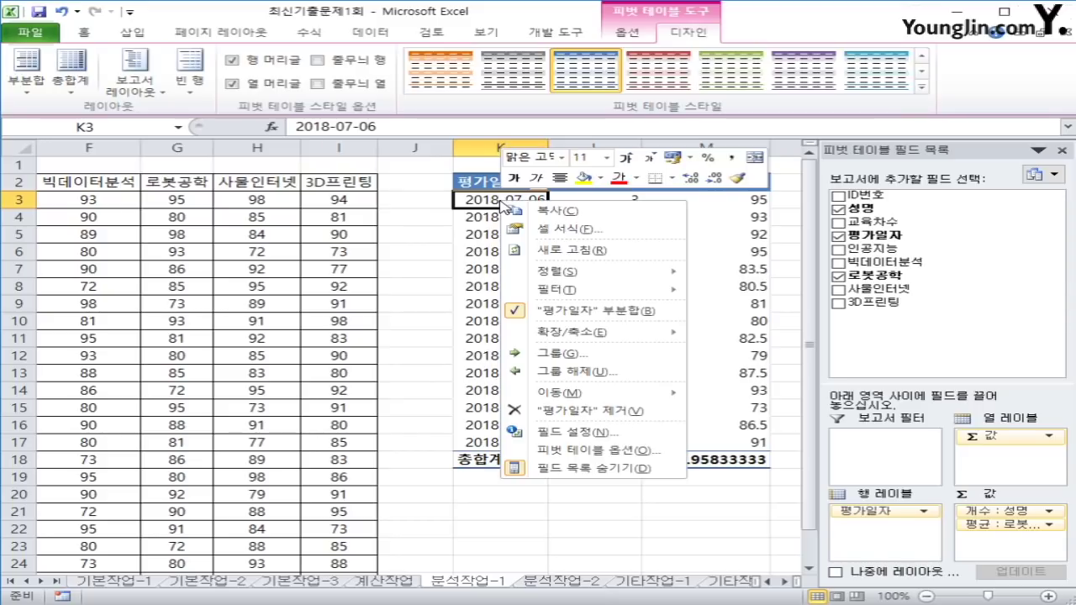
pyautogui.click(591, 355)
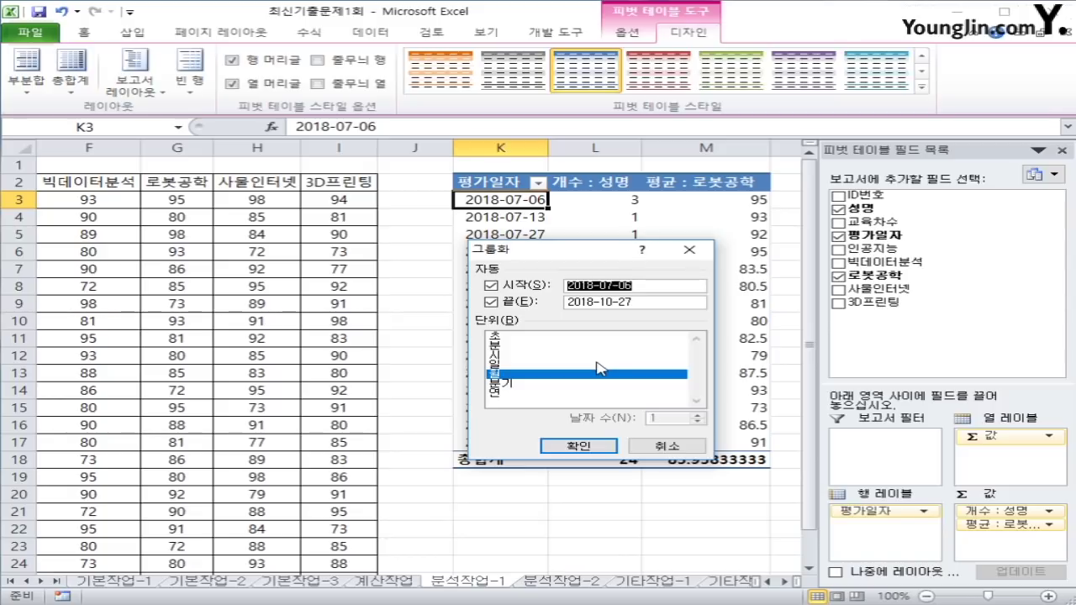
pyautogui.click(538, 376)
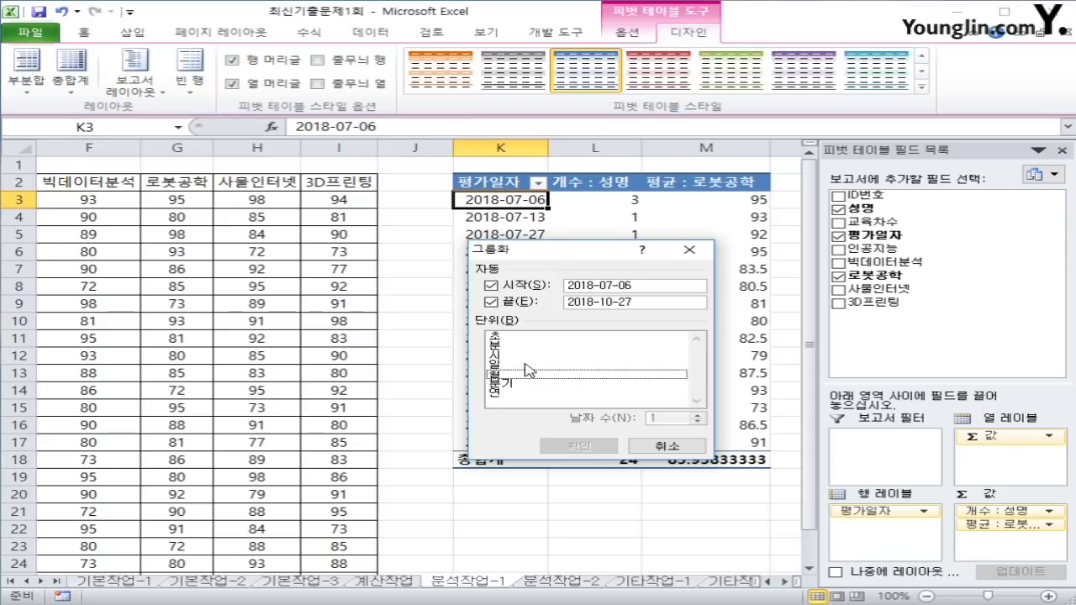
pyautogui.click(528, 371)
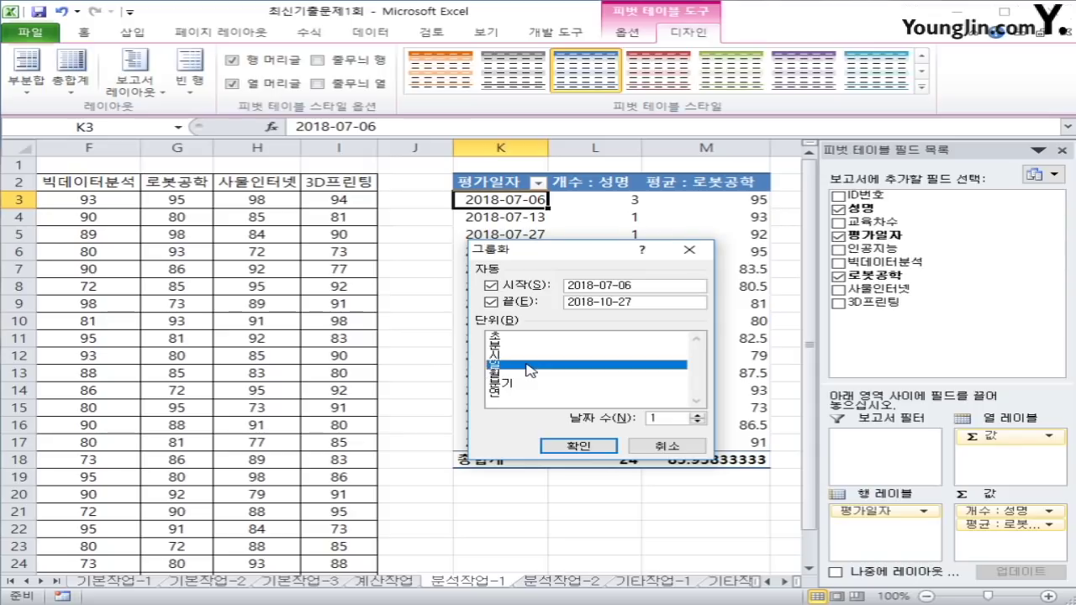
pyautogui.click(665, 418)
pyautogui.write('20')
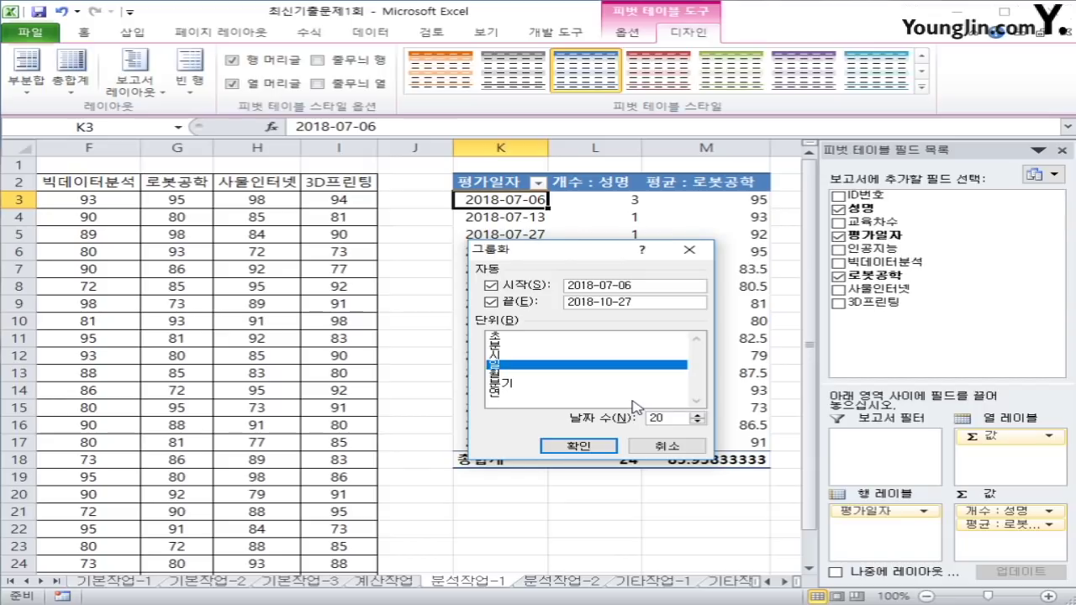
pyautogui.click(577, 447)
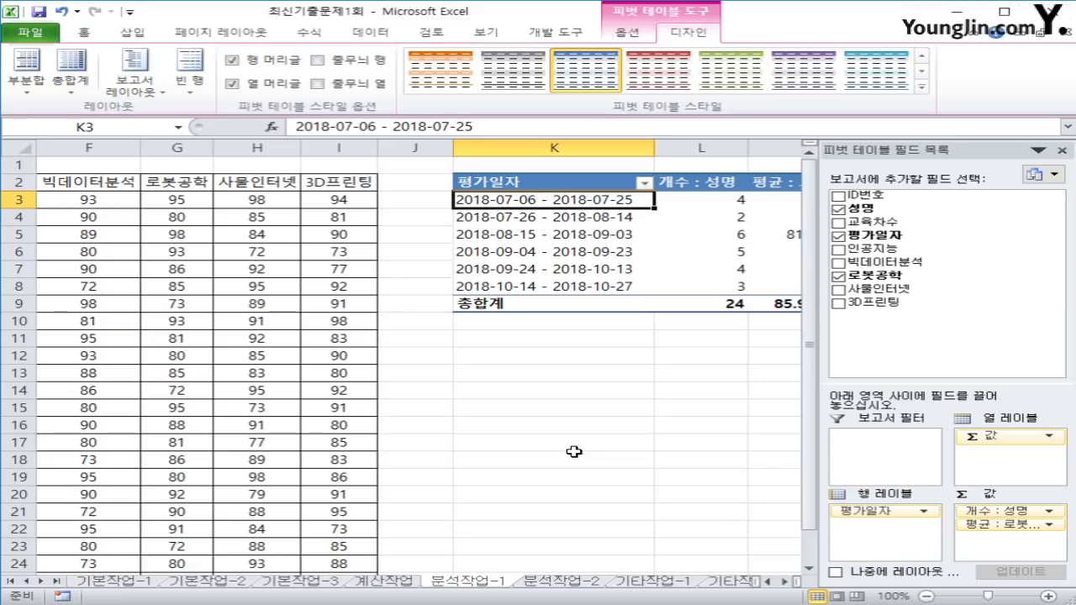
pyautogui.click(616, 397)
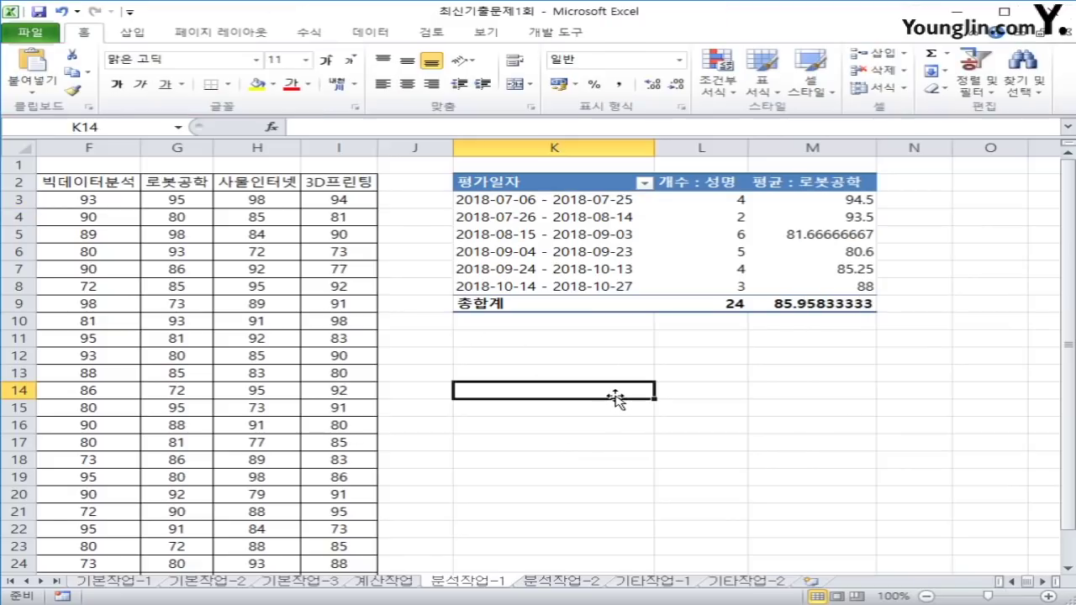
# Format the pivot table's 로봇공학 average values in the 숫자 category with 0 decimal places.
pyautogui.click(807, 182)
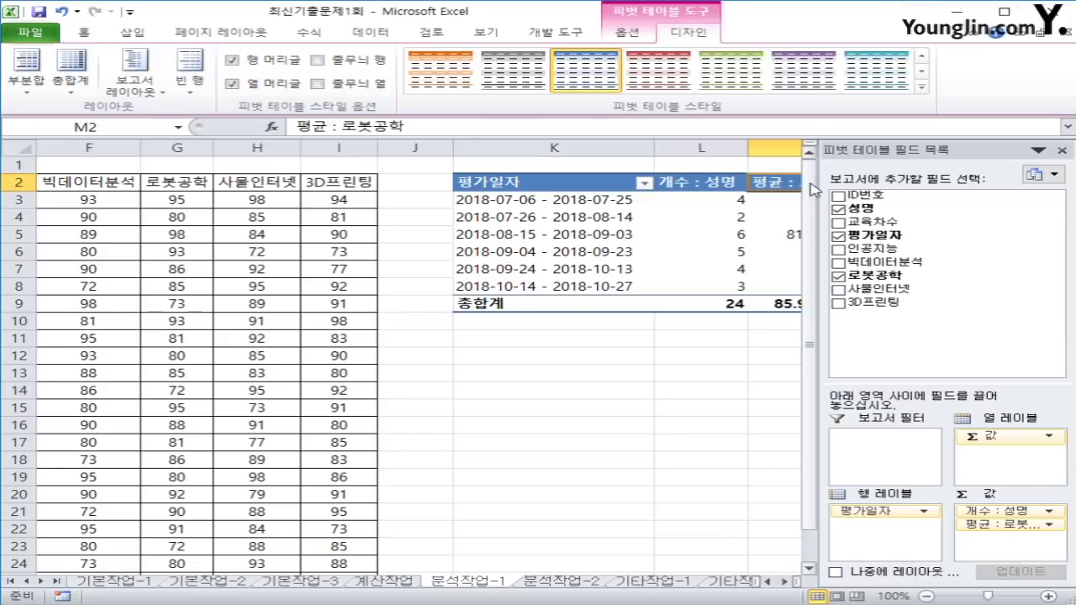
pyautogui.click(789, 582)
pyautogui.click(789, 582)
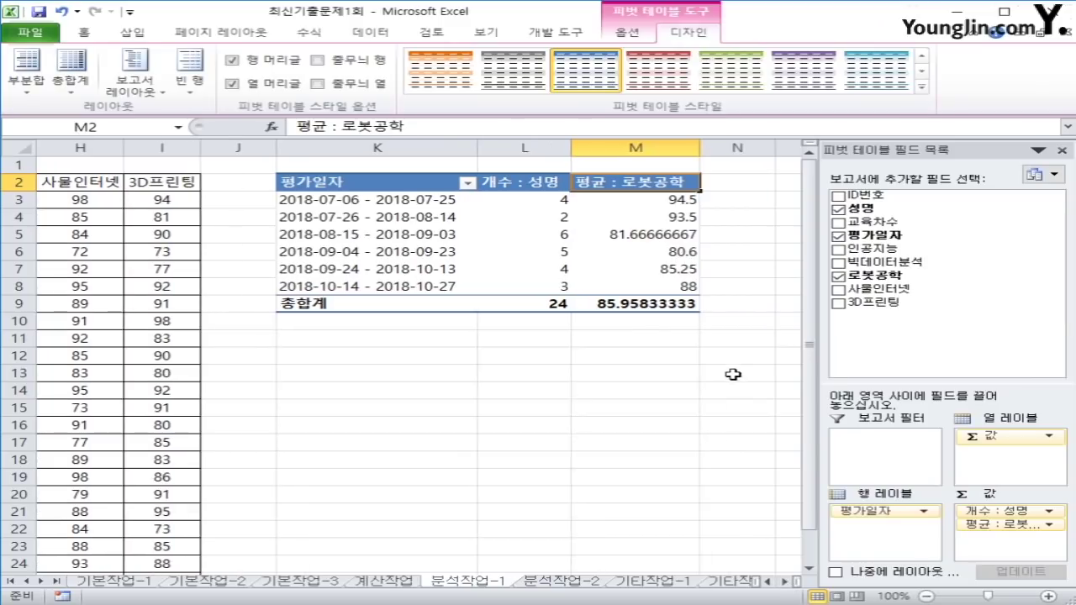
pyautogui.rightClick(644, 187)
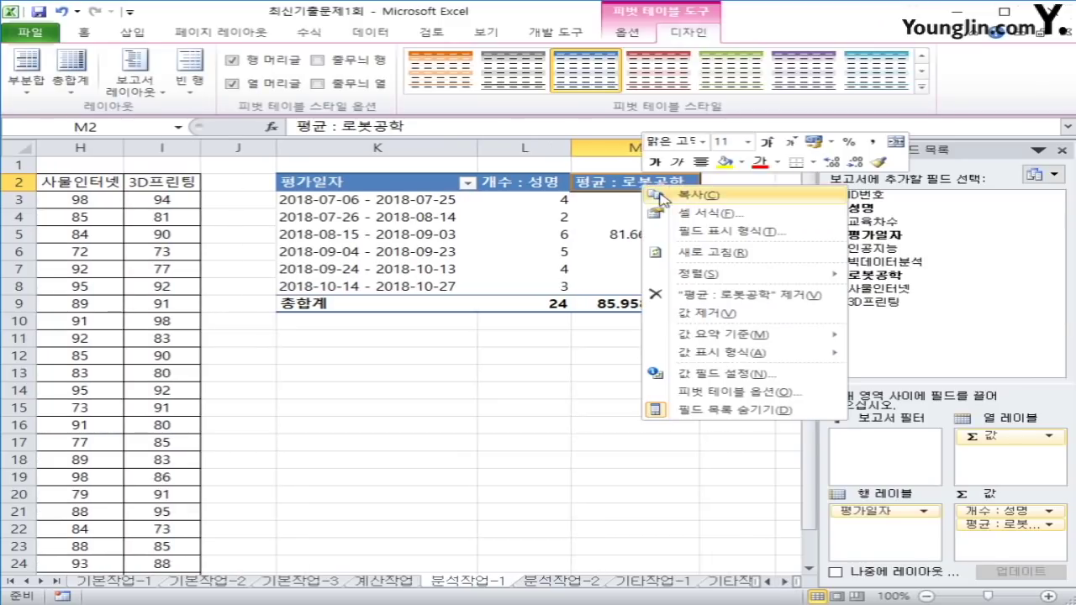
pyautogui.click(745, 242)
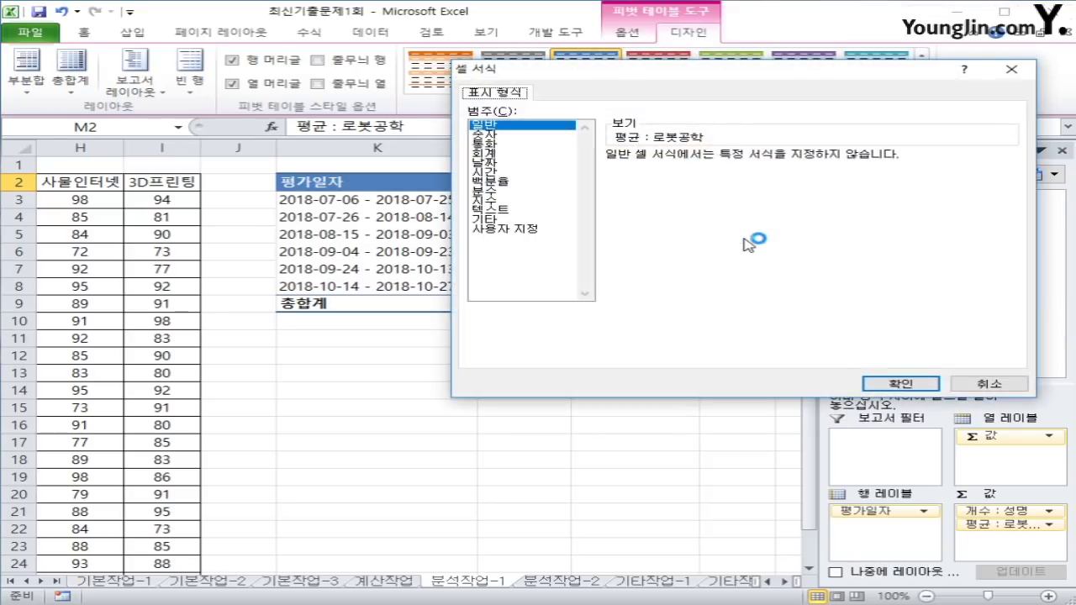
pyautogui.click(500, 135)
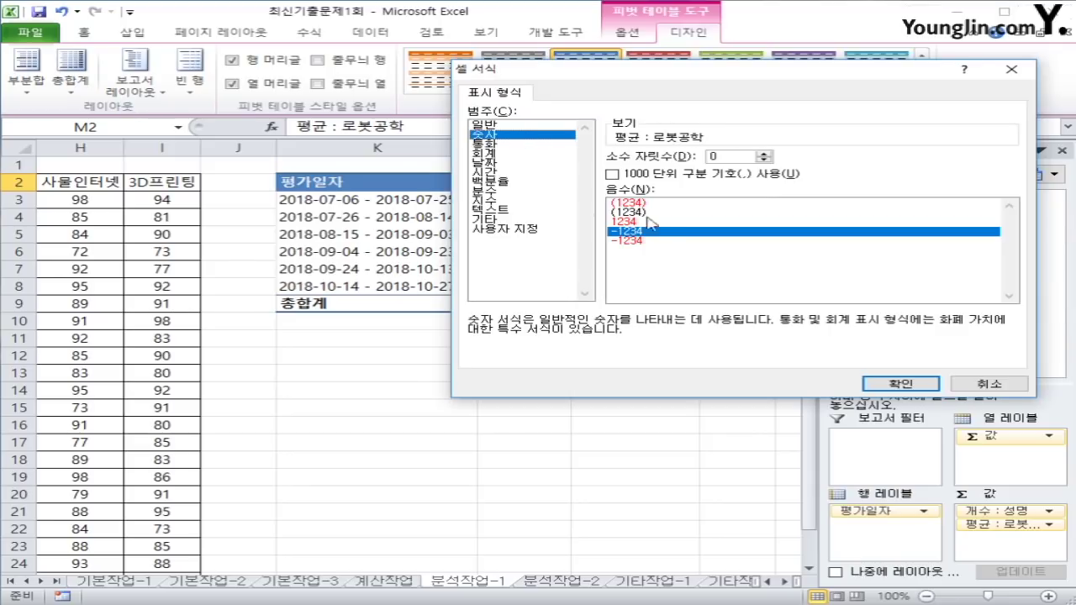
pyautogui.click(900, 384)
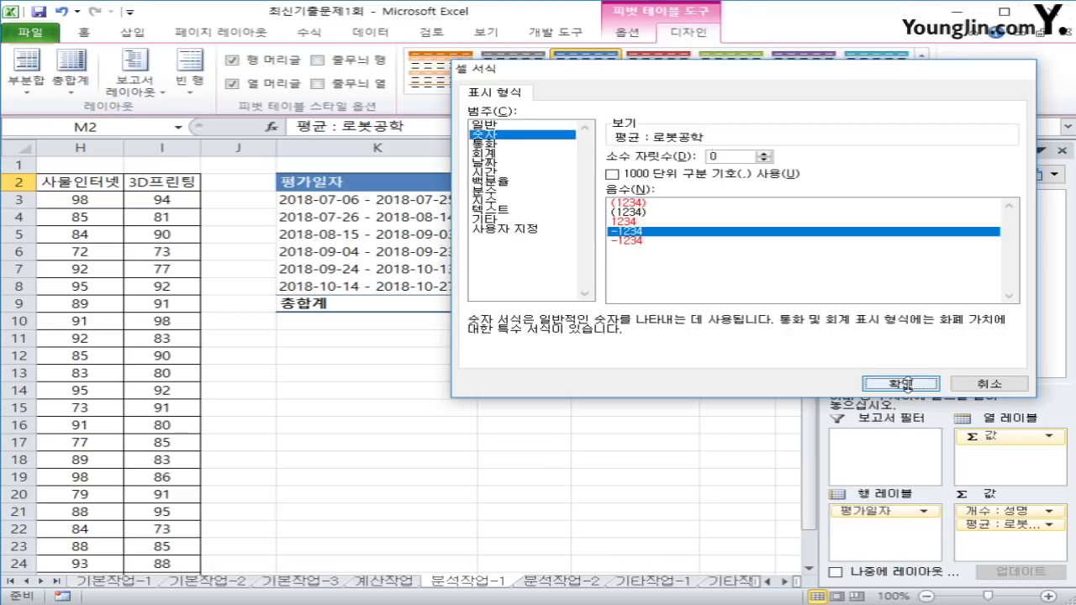
pyautogui.click(684, 396)
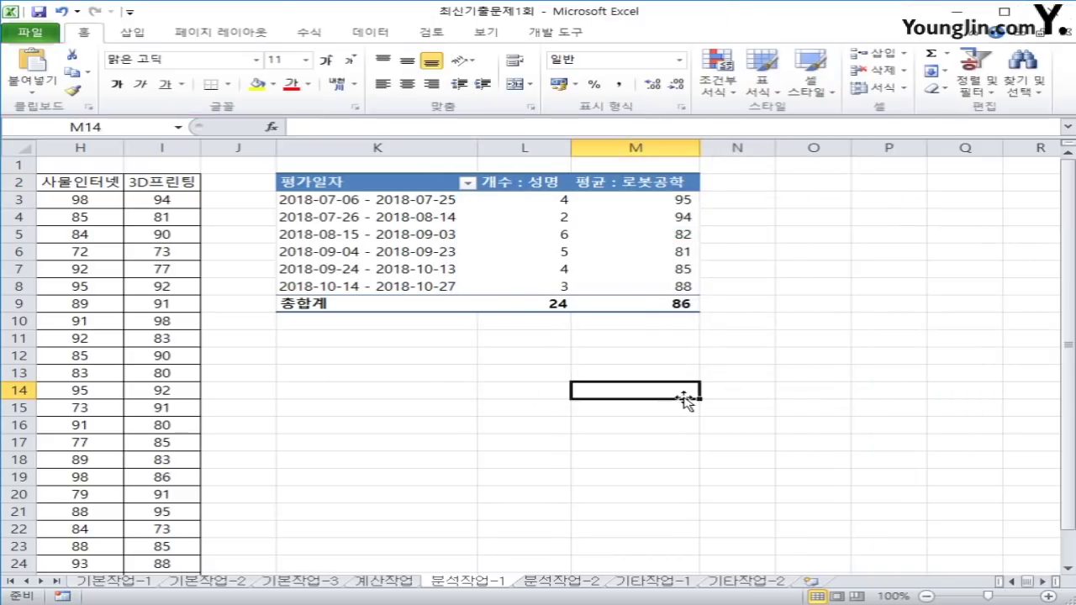
# Apply the green pivot table style from the first row of the 보통 group.
pyautogui.click(565, 247)
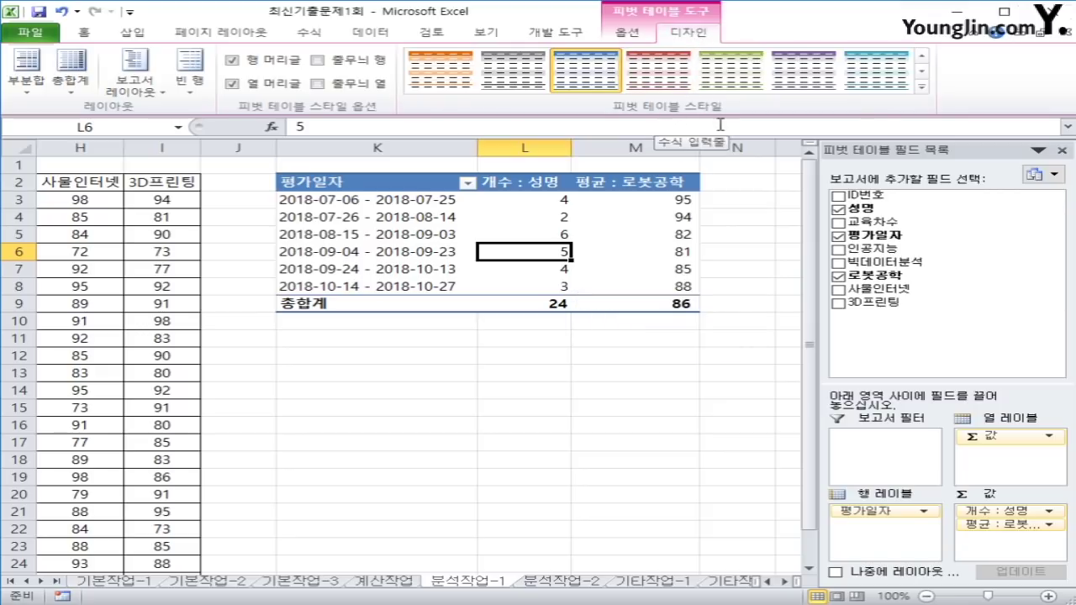
pyautogui.click(922, 87)
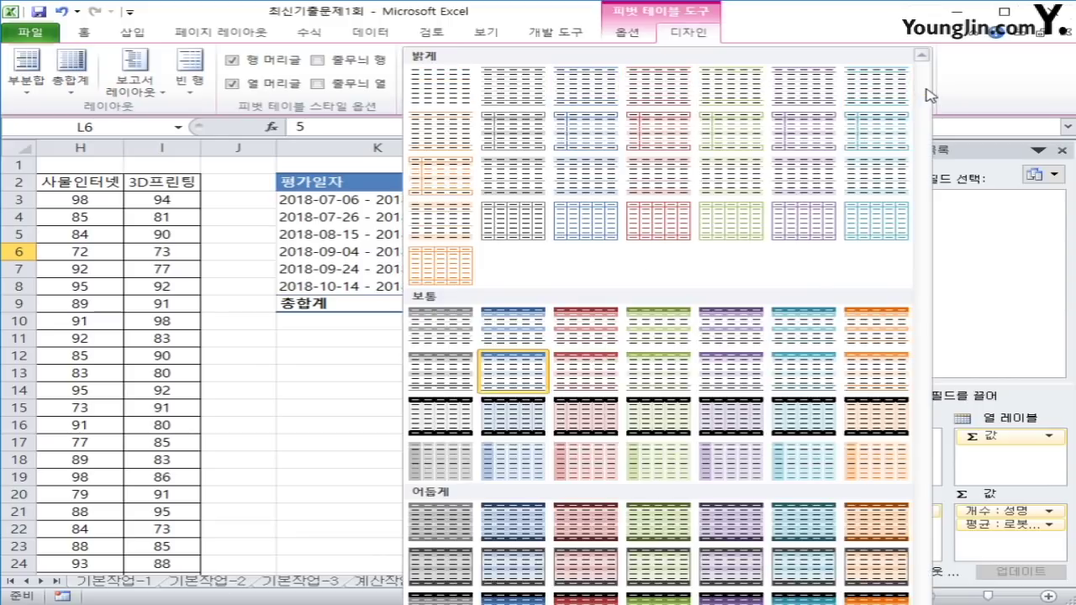
pyautogui.click(639, 339)
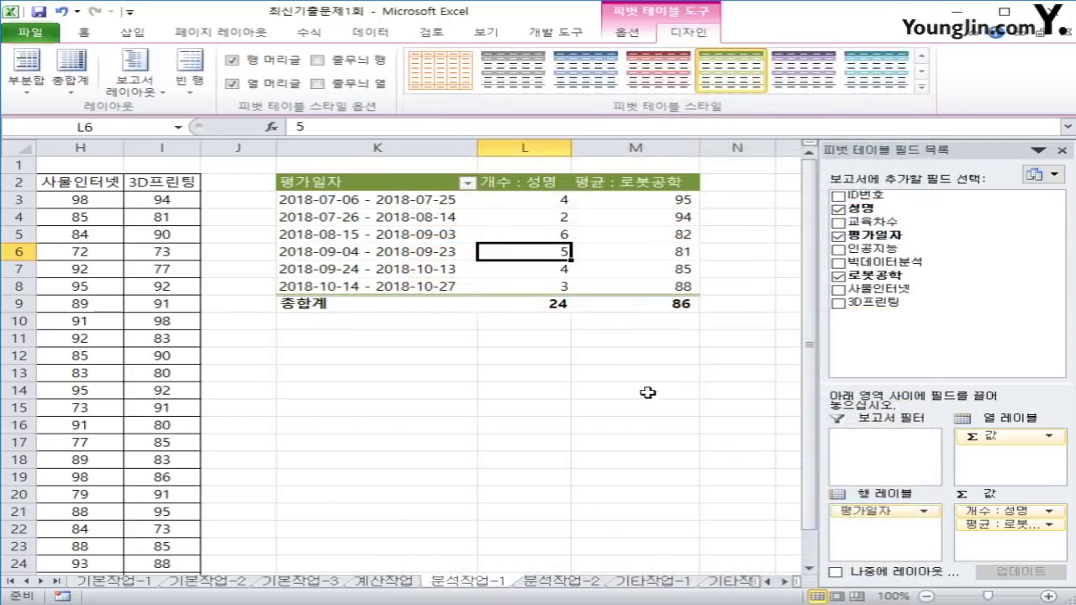
pyautogui.click(655, 406)
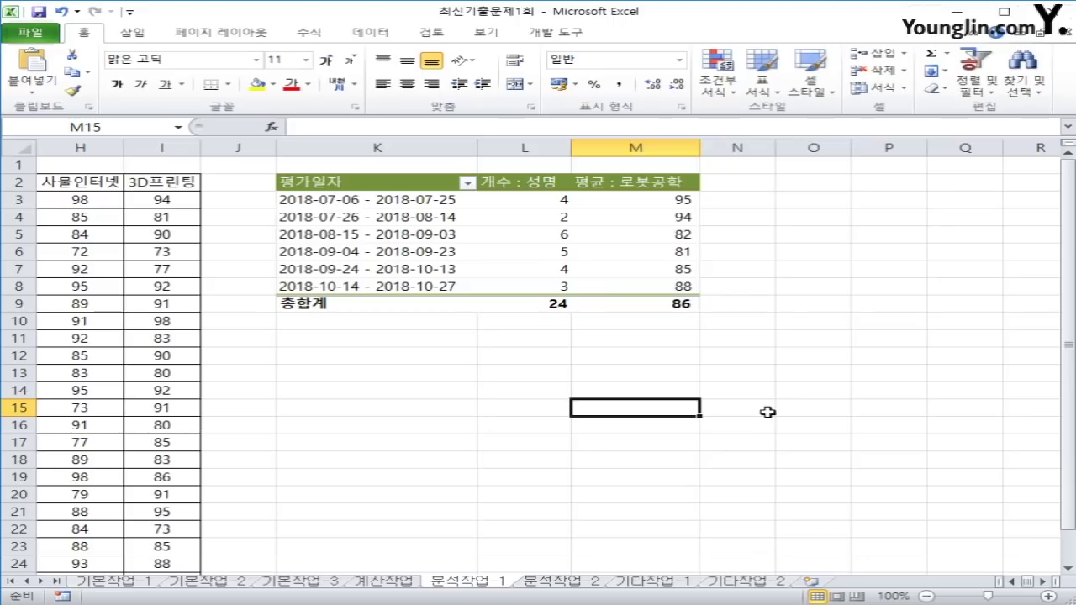
# On the 분석작업-2 sheet, start recording a macro named 월별부분합 from an empty cell outside the table.
pyautogui.click(575, 585)
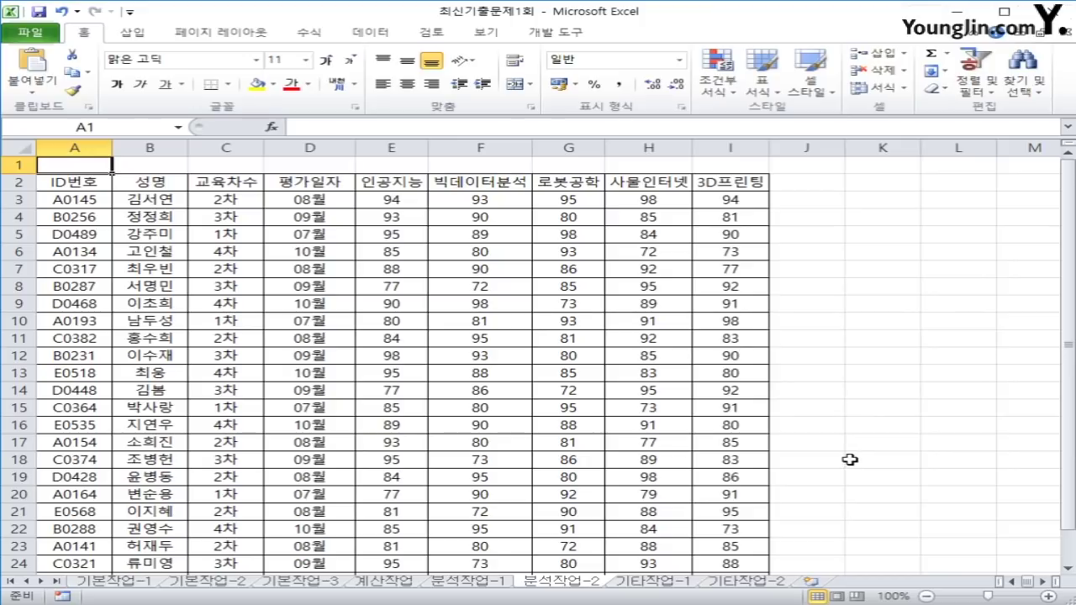
pyautogui.click(850, 459)
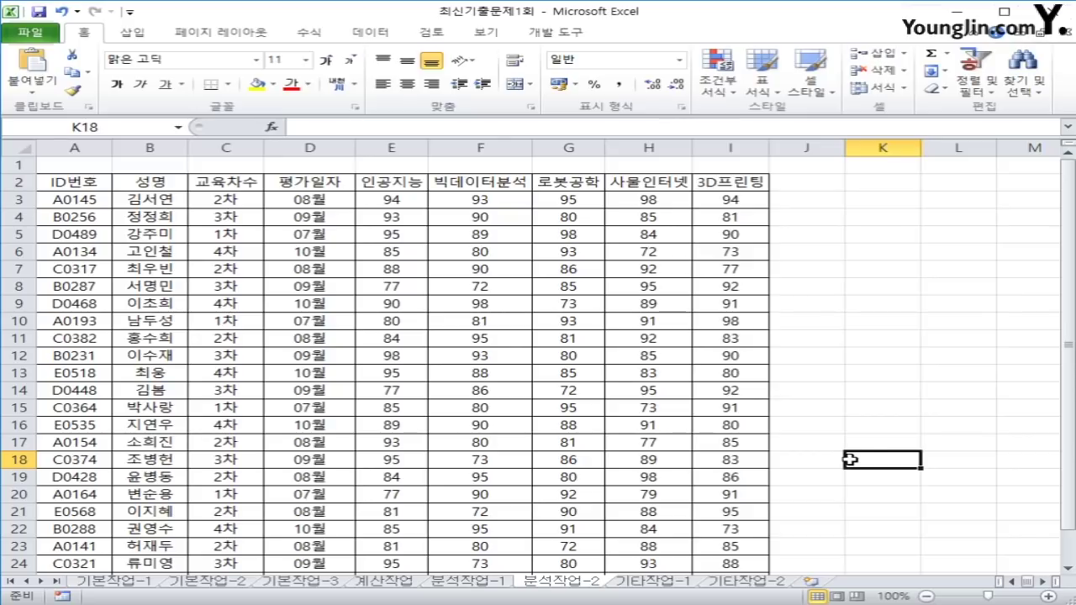
pyautogui.click(873, 338)
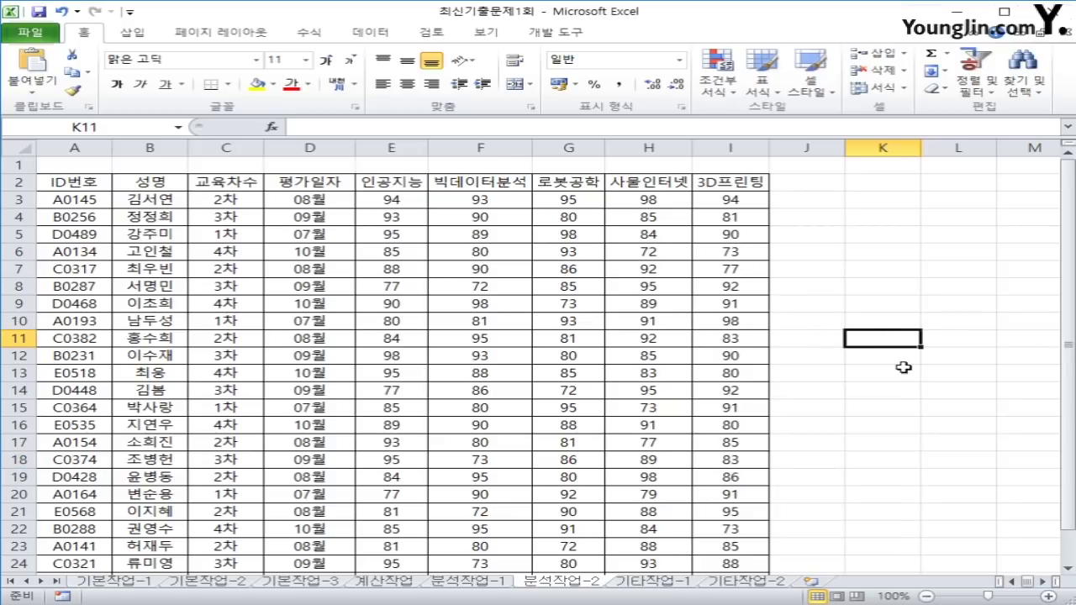
pyautogui.press('Return')
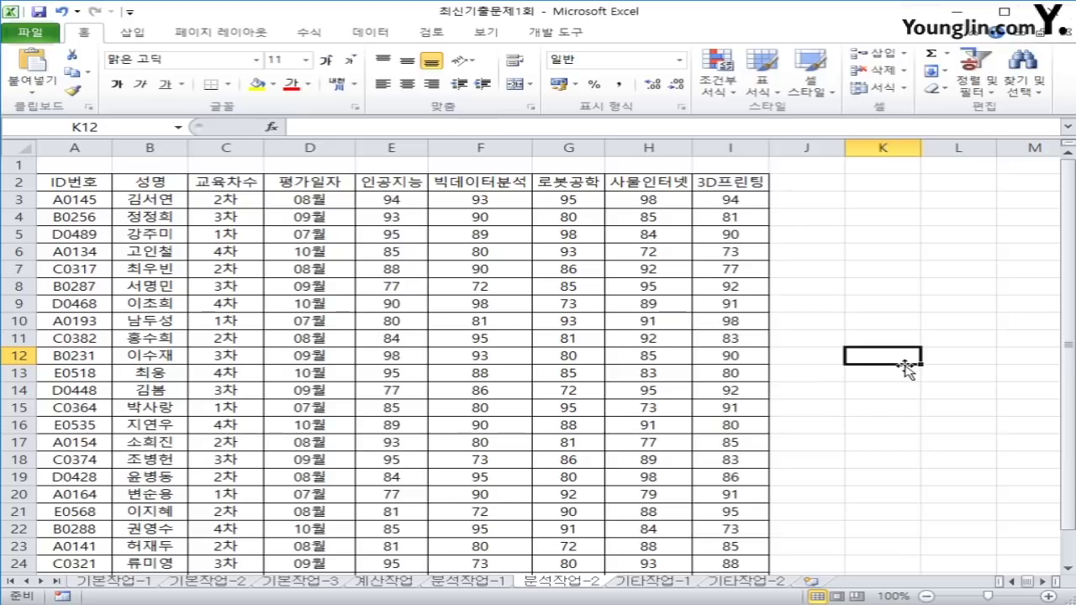
pyautogui.click(573, 33)
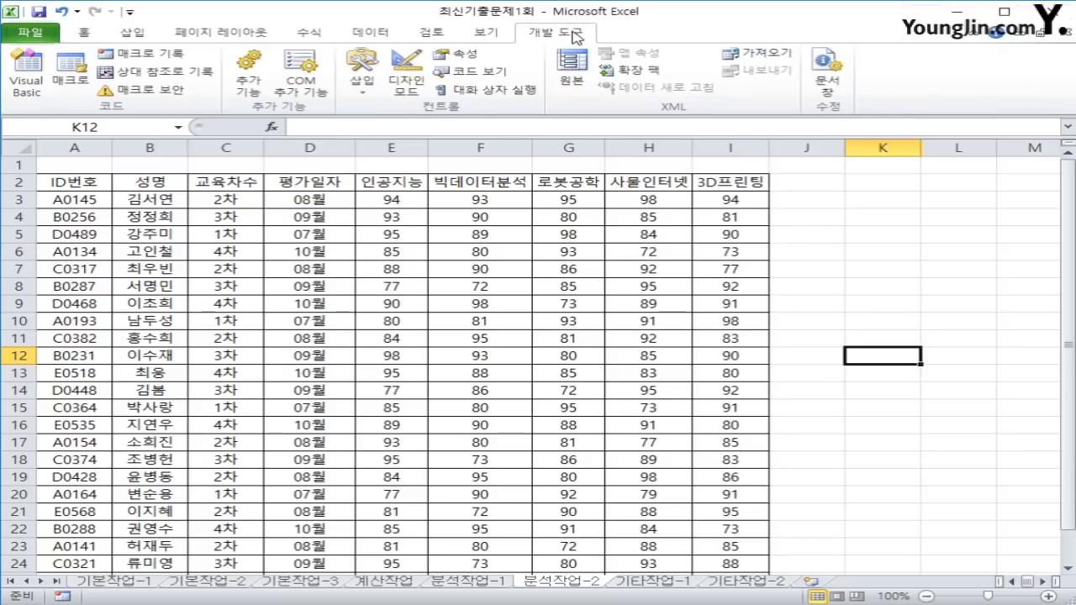
pyautogui.click(169, 55)
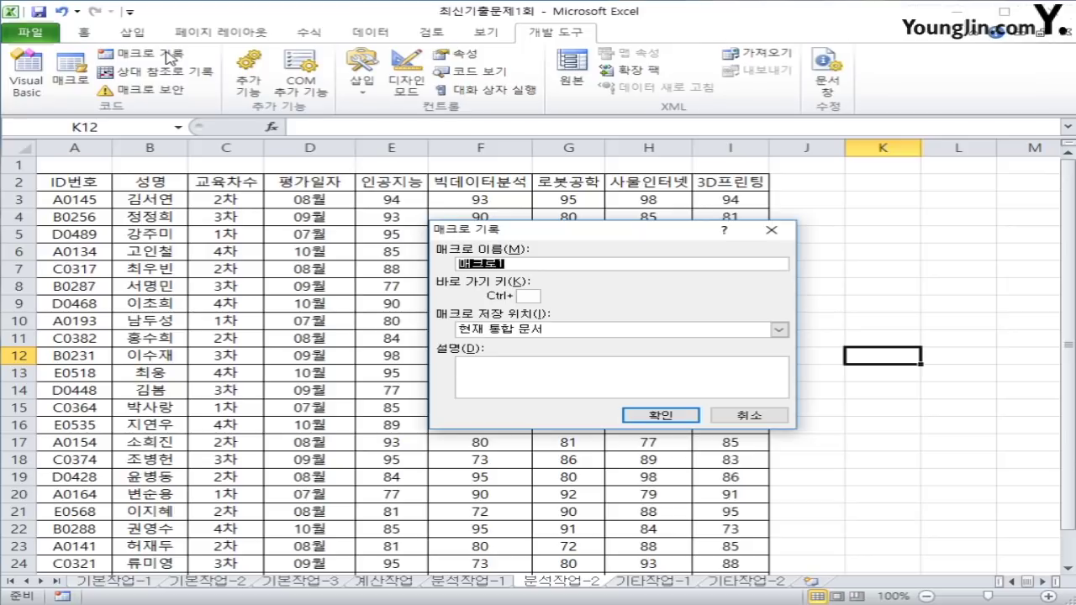
pyautogui.write('d')
pyautogui.press('BackSpace')
pyautogui.write('월별부분합')
pyautogui.click(637, 413)
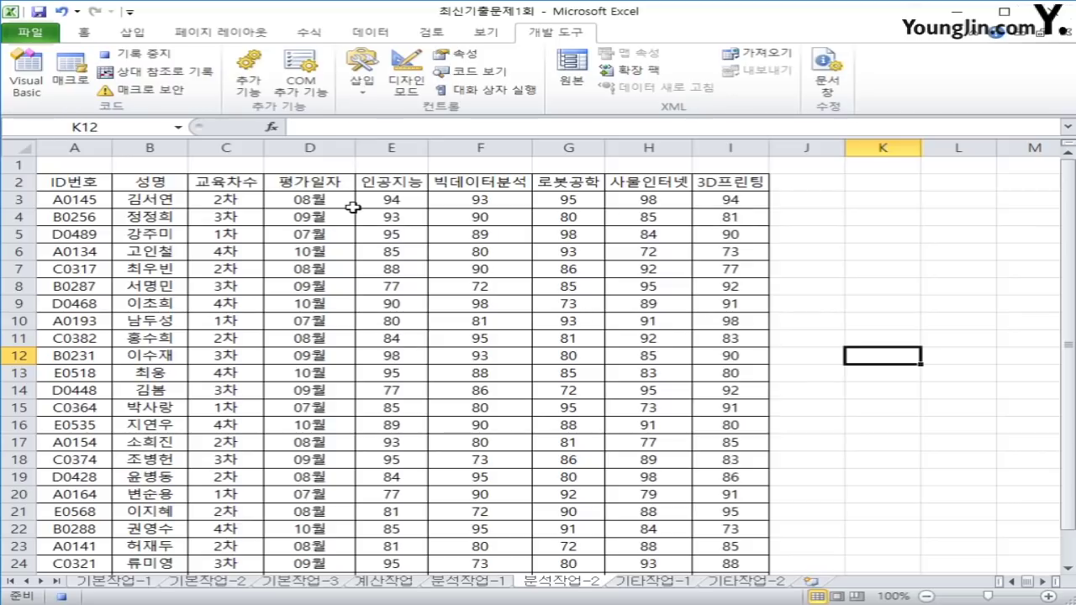
# Sort the 분석작업-2 table in ascending order by 평가일자.
pyautogui.scroll(-2, 332, 285)
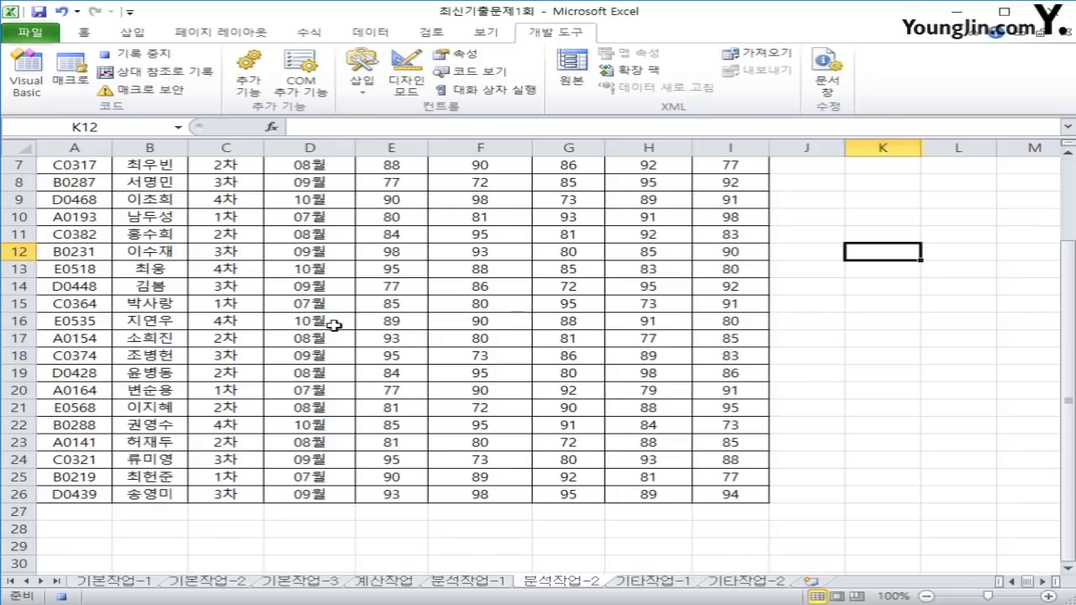
pyautogui.scroll(2, 334, 325)
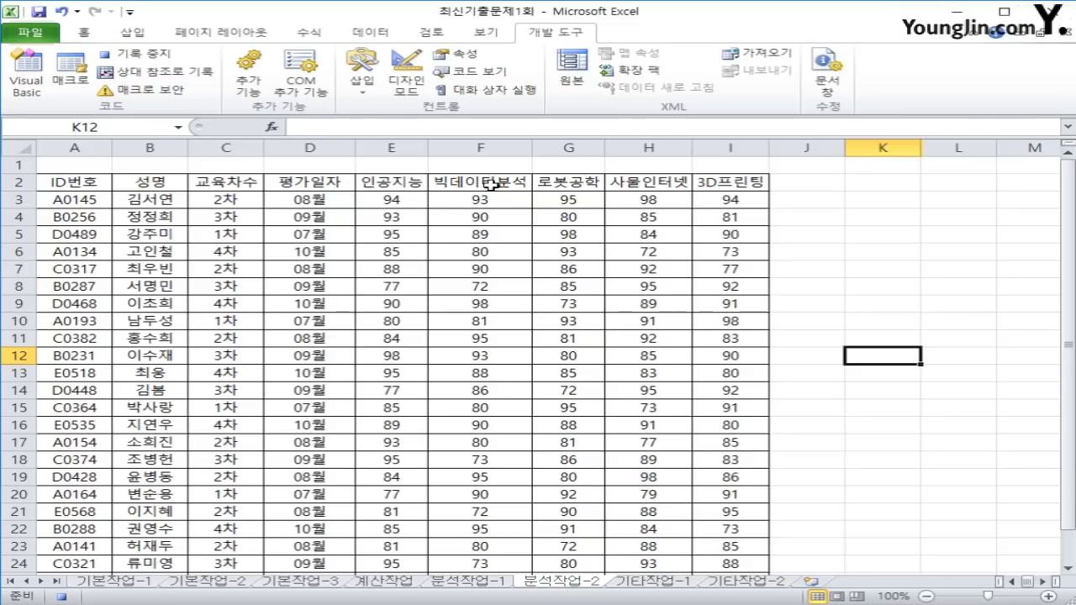
pyautogui.click(335, 181)
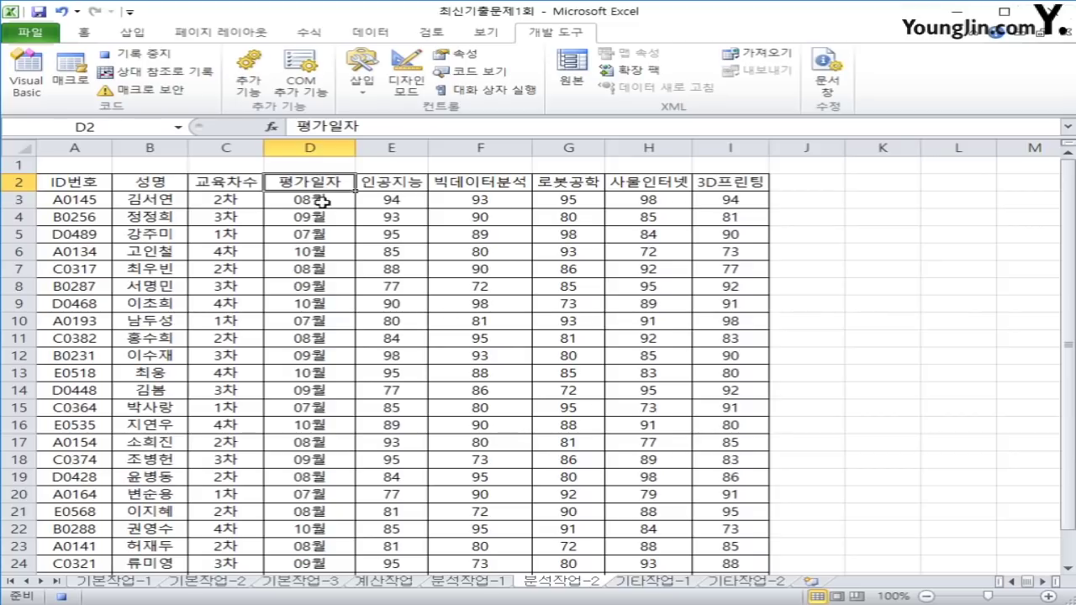
pyautogui.click(368, 34)
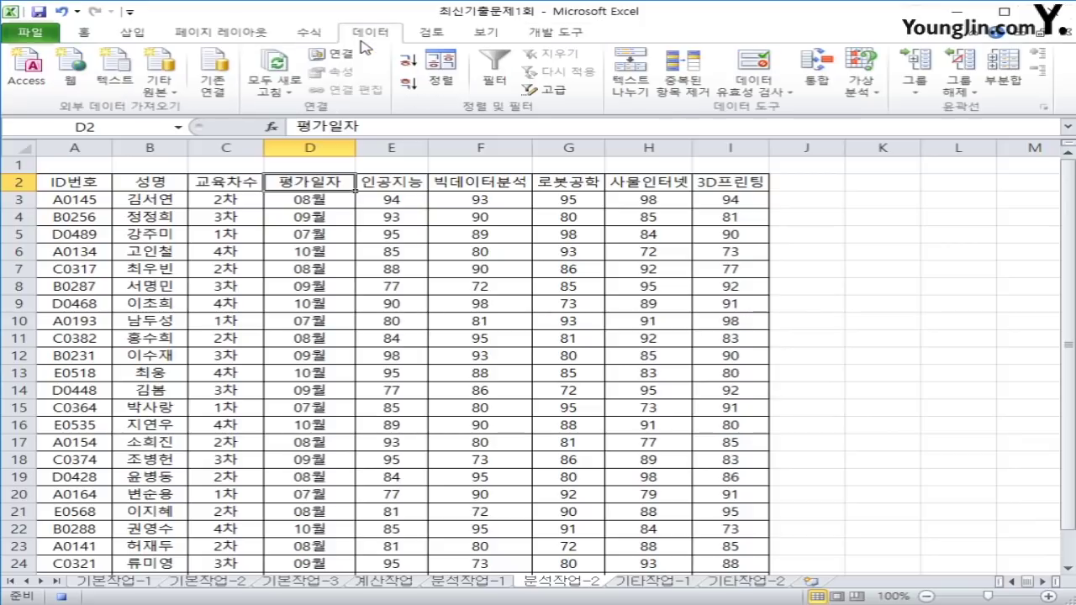
pyautogui.click(408, 64)
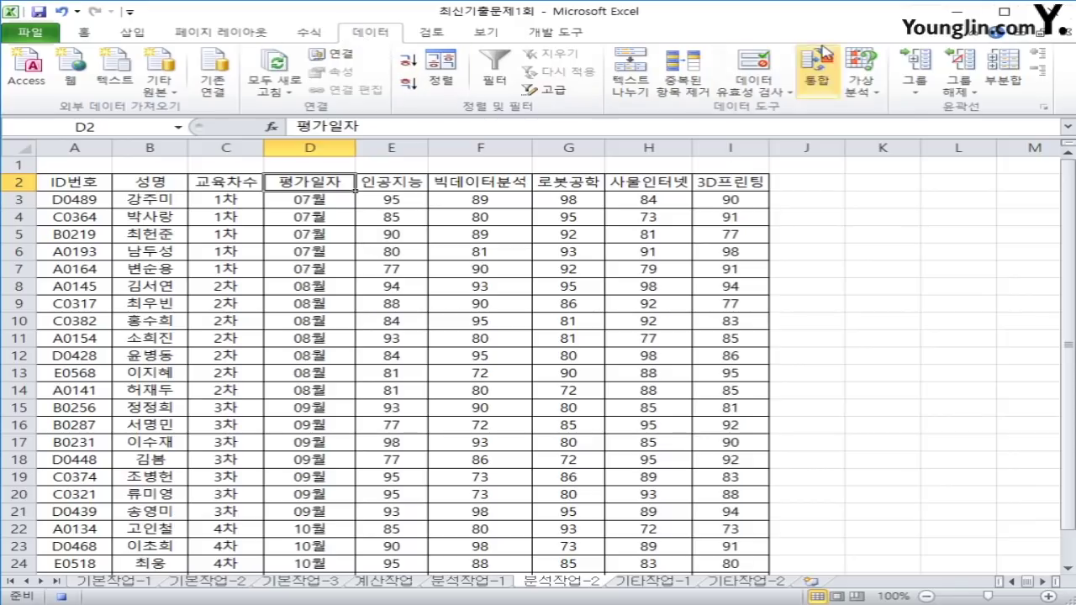
# Add subtotals grouped by 평가일자 using the 평균 function for 인공지능, 빅데이터분석, 로봇공학, 사물인터넷 and 3D프린팅.
pyautogui.click(1017, 72)
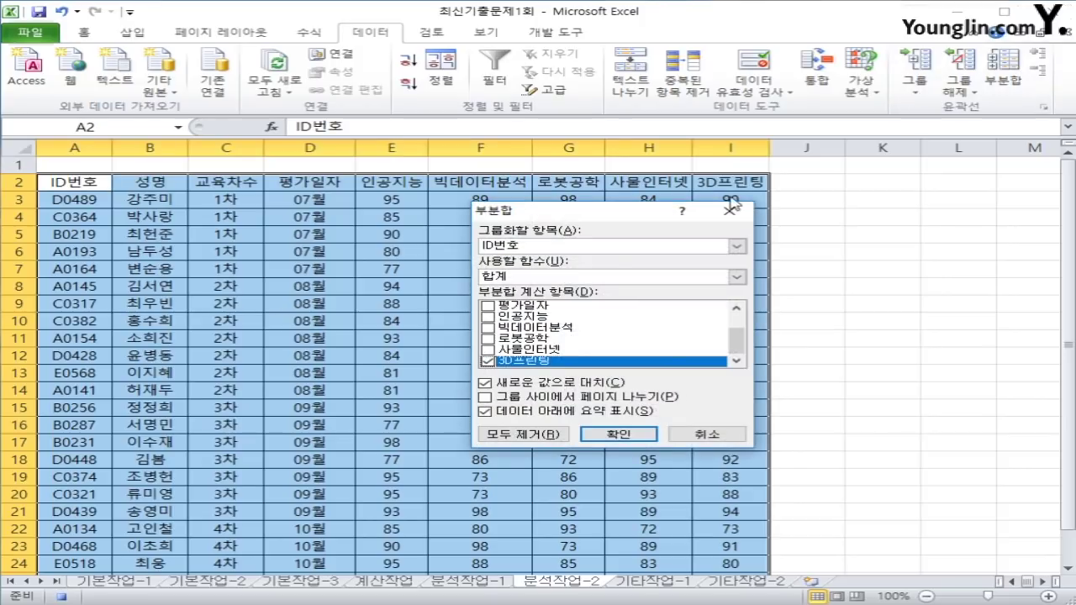
pyautogui.click(565, 248)
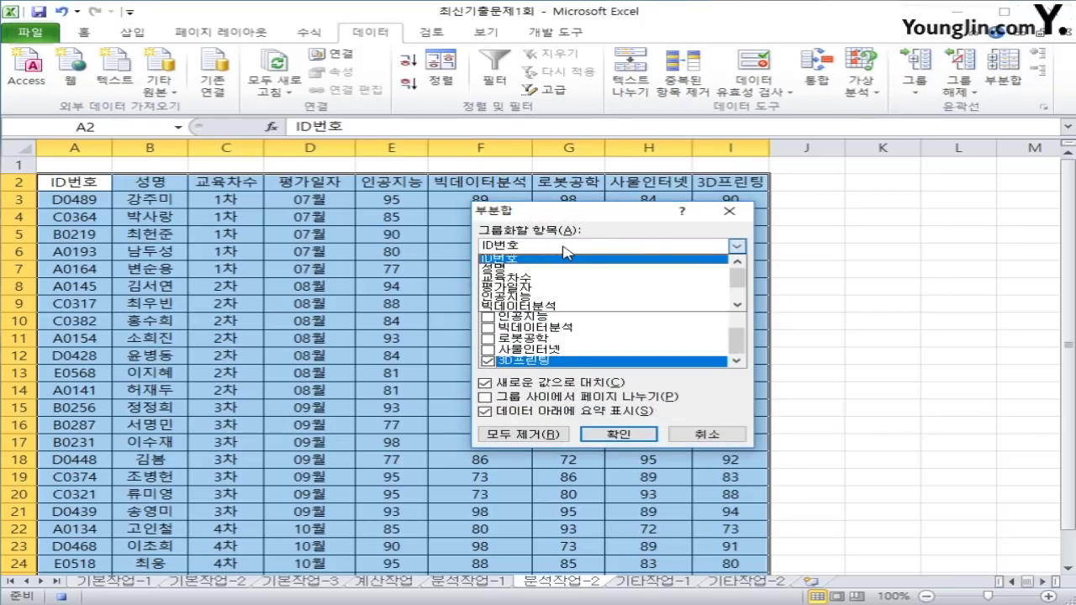
pyautogui.click(564, 288)
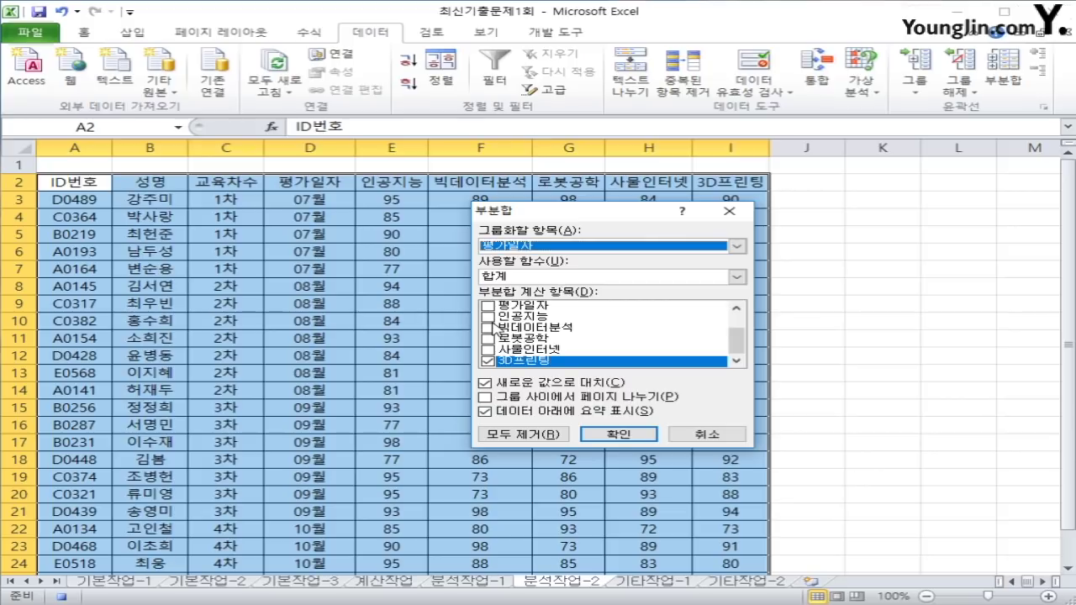
pyautogui.click(489, 318)
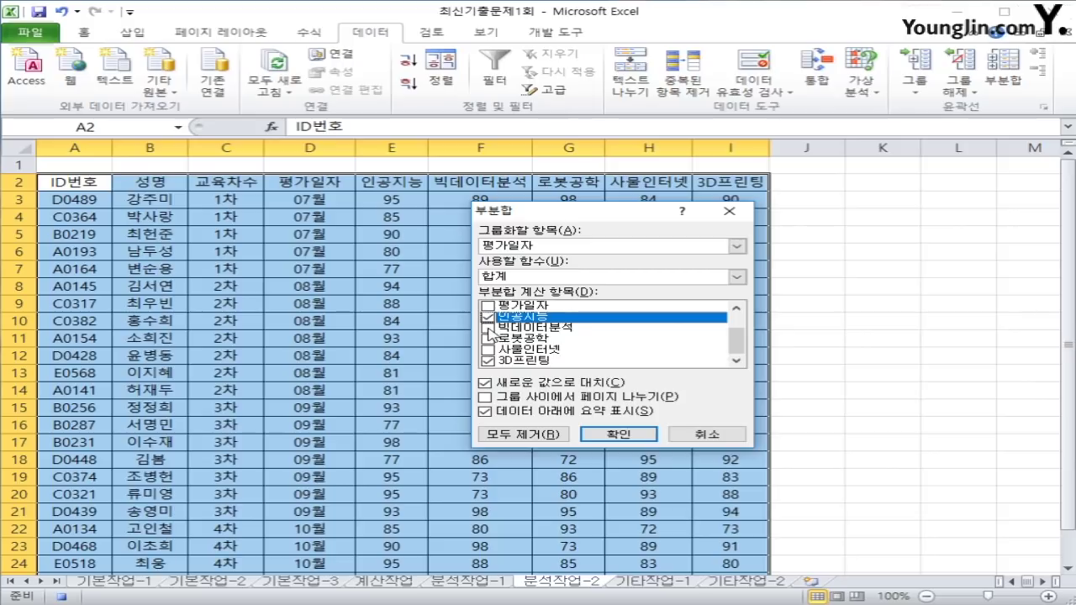
pyautogui.click(489, 327)
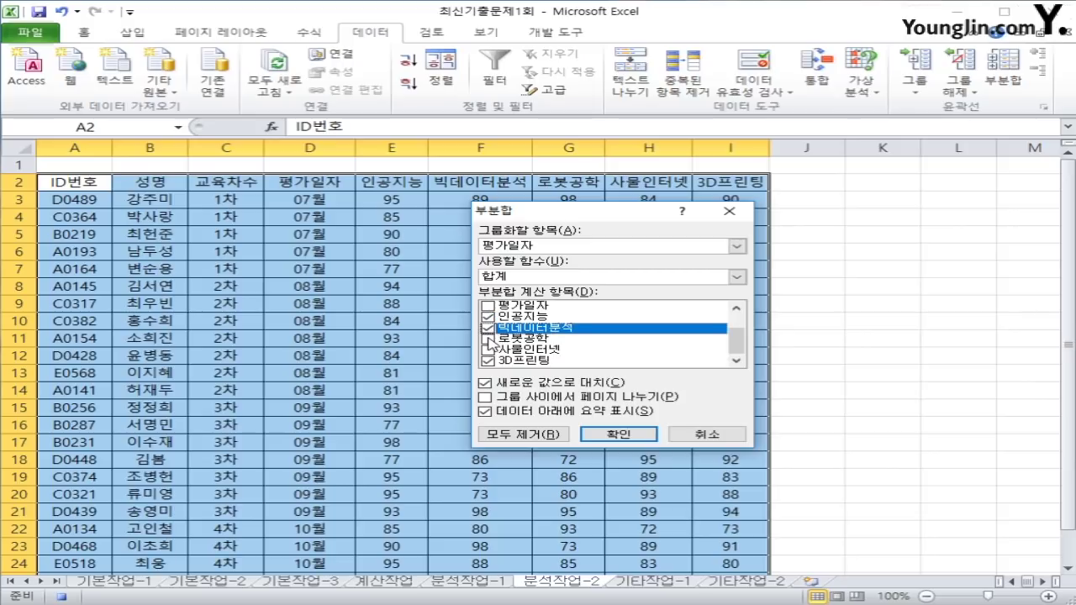
pyautogui.click(489, 339)
pyautogui.click(489, 350)
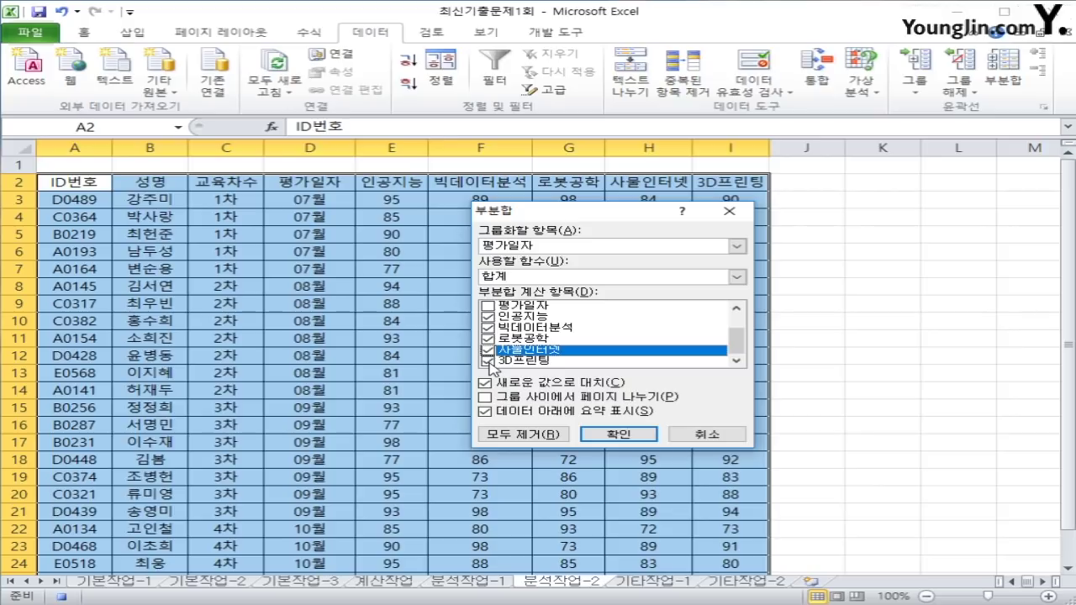
pyautogui.click(559, 278)
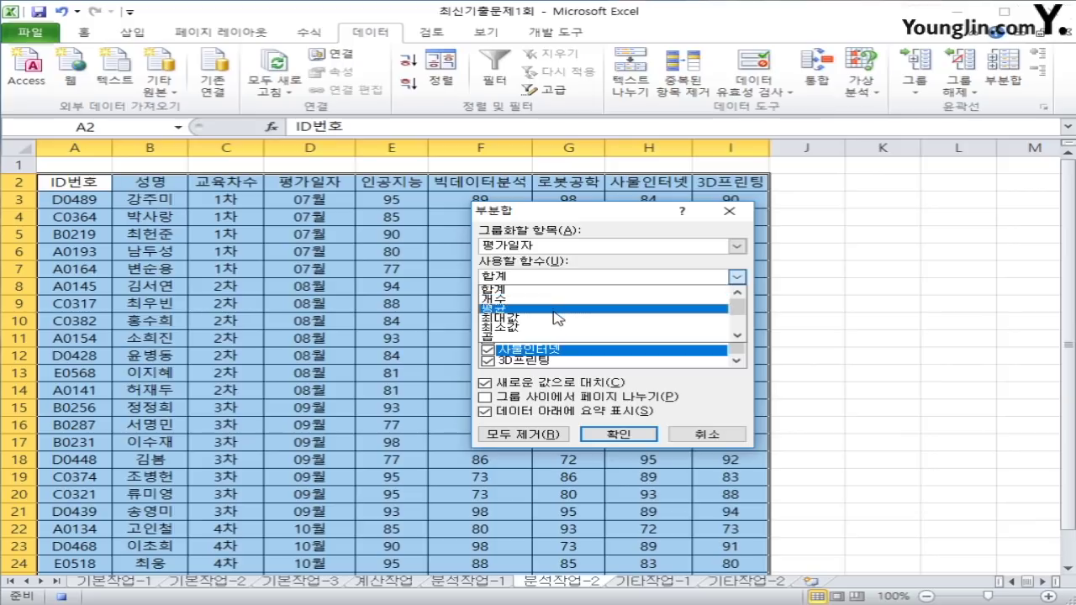
pyautogui.click(557, 310)
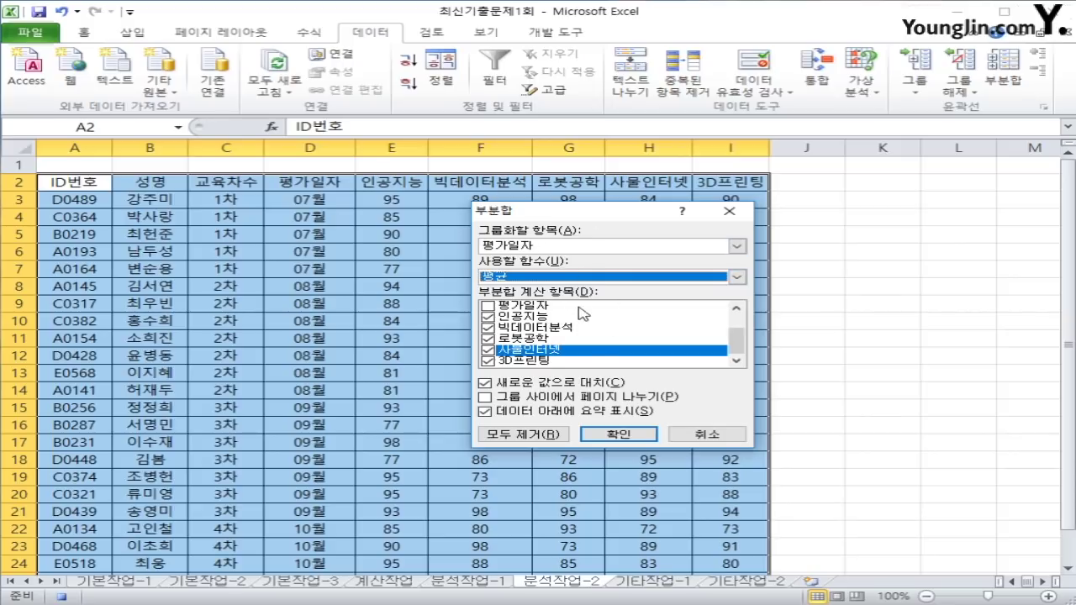
pyautogui.click(620, 435)
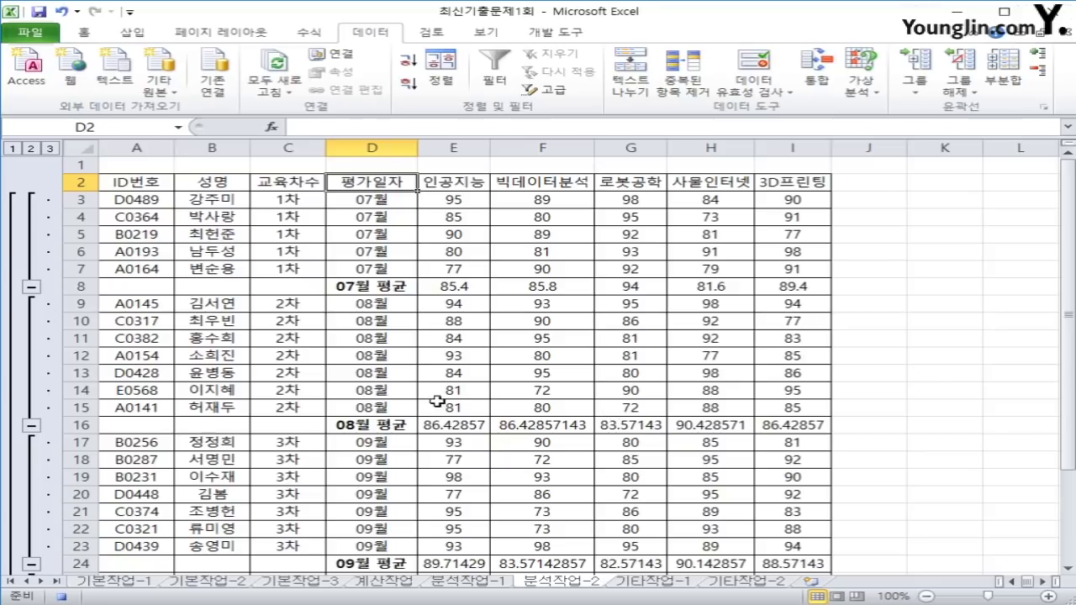
# Check the subtotal rows down to the overall average, stop recording the macro and select an empty cell outside the table.
pyautogui.scroll(-2, 377, 412)
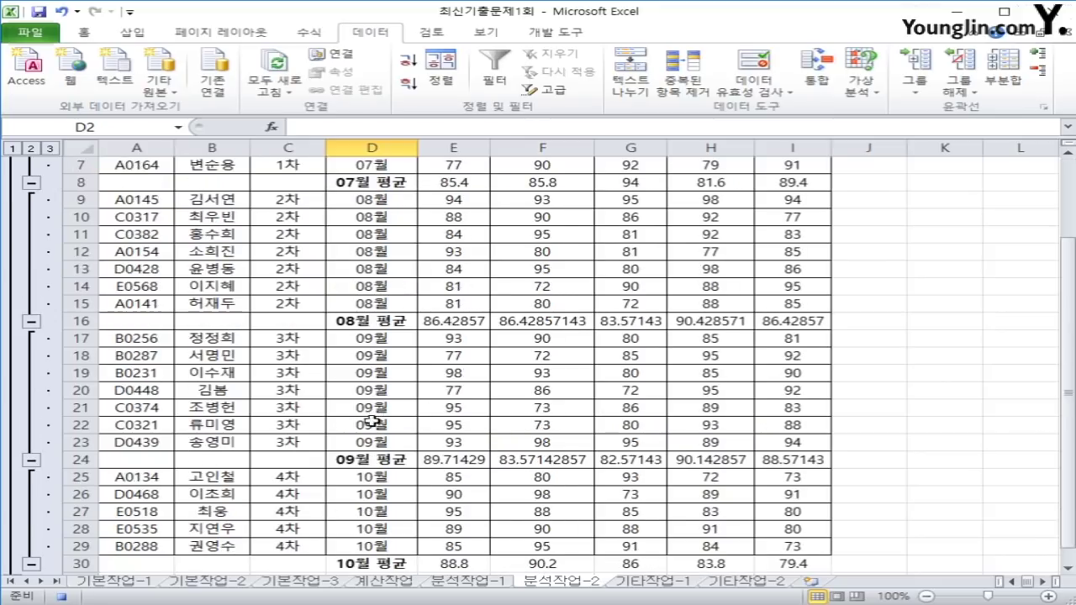
pyautogui.scroll(-1, 378, 455)
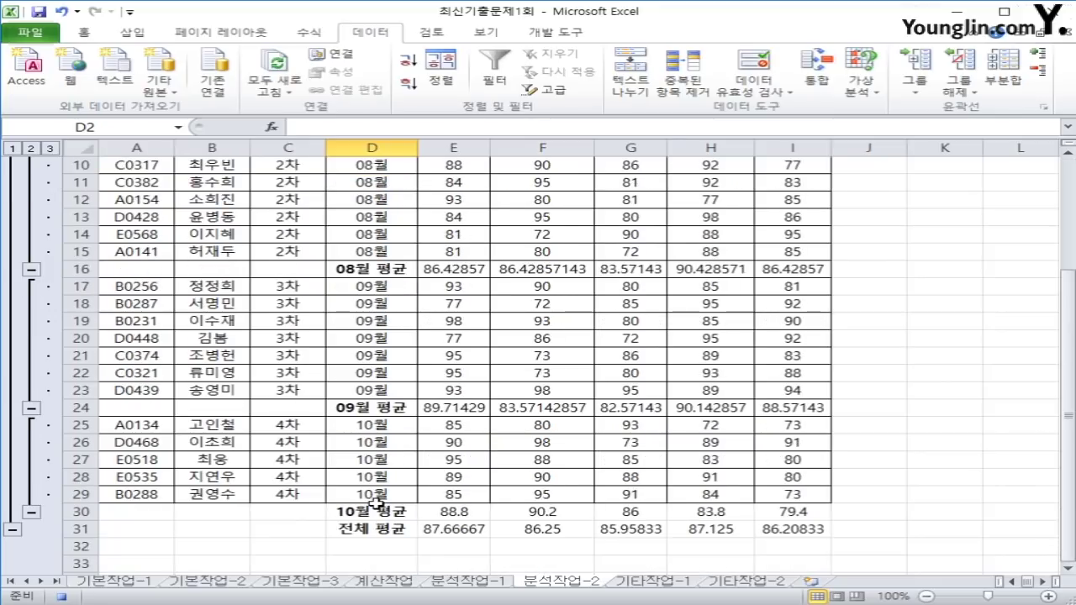
pyautogui.scroll(3, 370, 502)
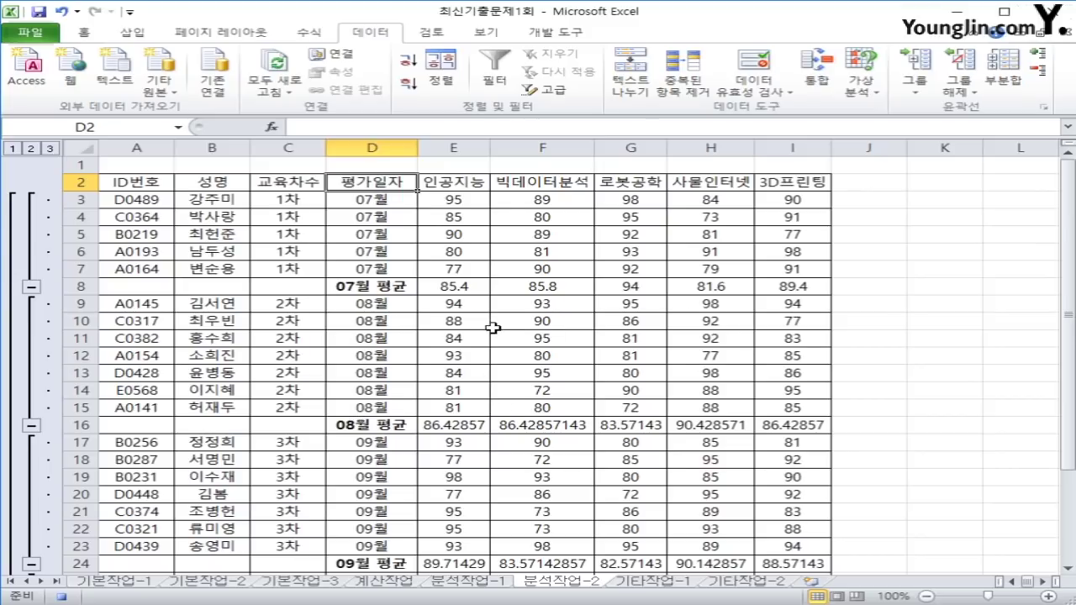
pyautogui.click(555, 32)
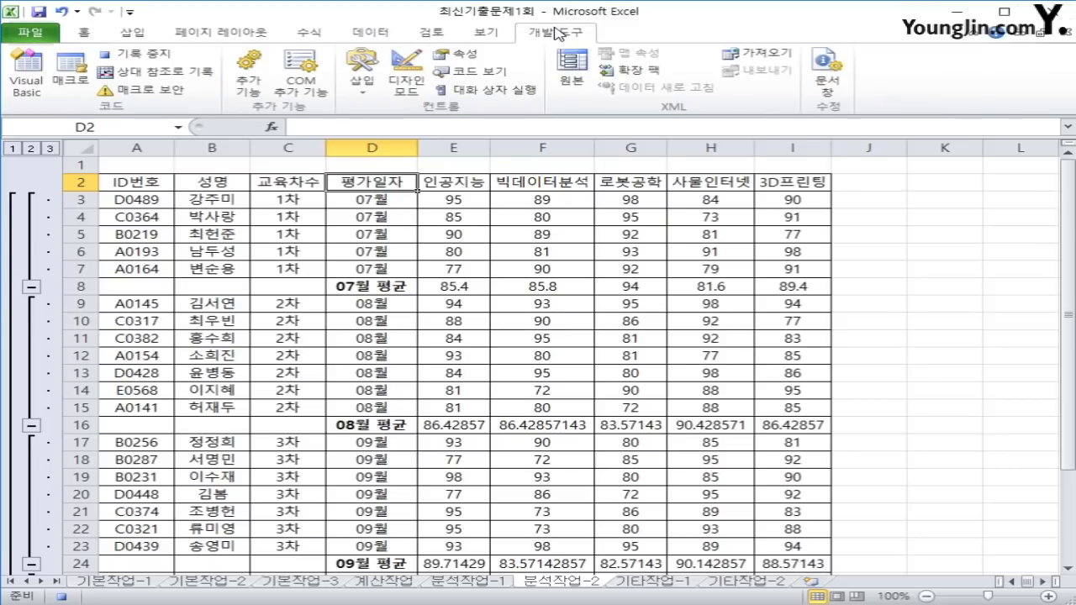
pyautogui.click(128, 56)
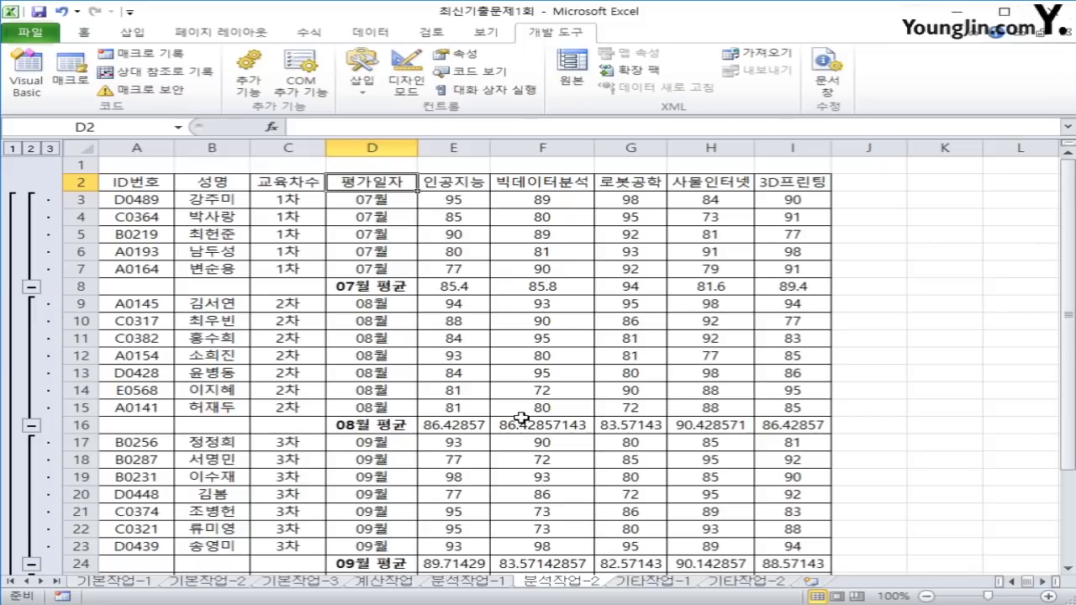
pyautogui.click(913, 460)
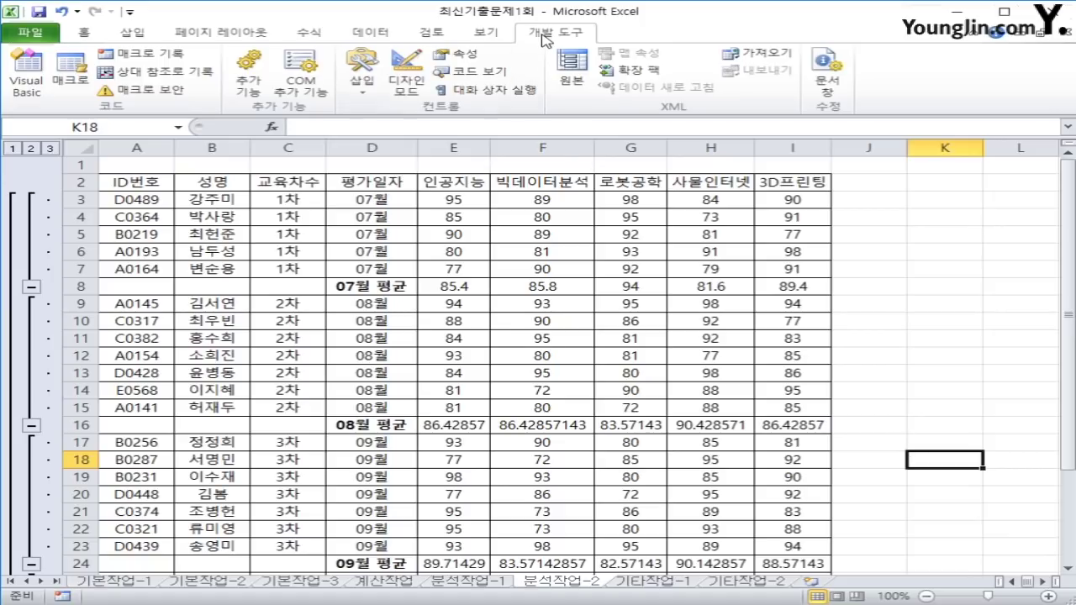
# Draw a form control button over cells K2:L3 and assign the 월별부분합 macro to it.
pyautogui.click(368, 97)
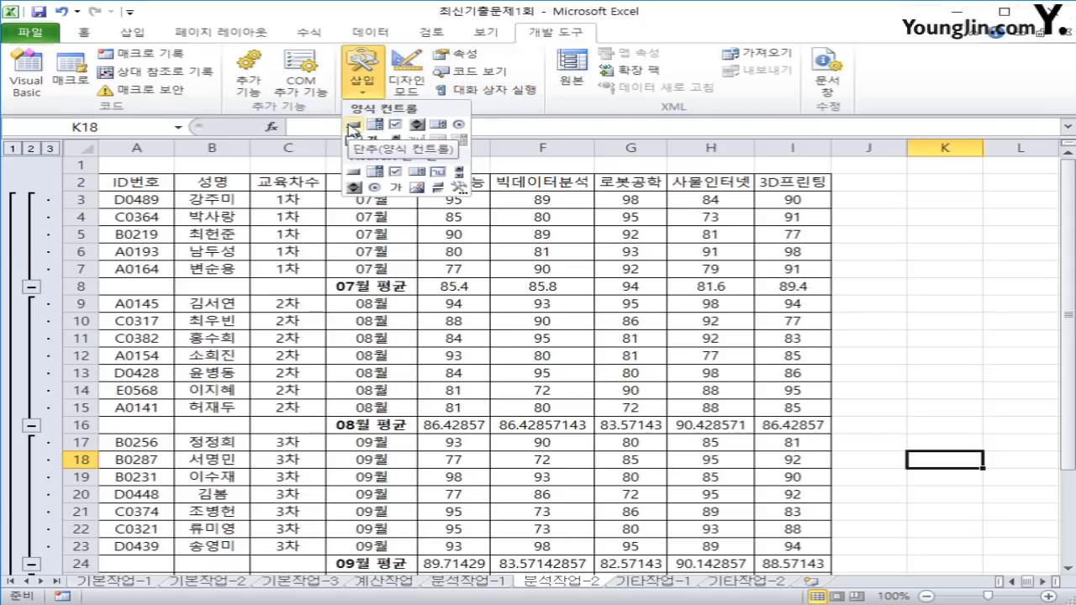
pyautogui.click(353, 126)
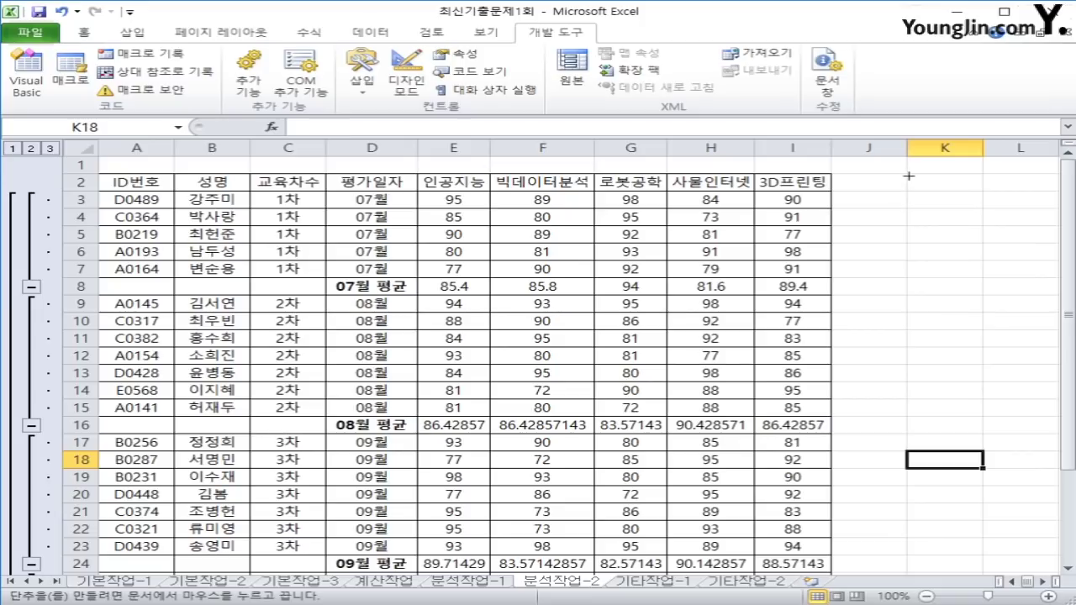
pyautogui.moveTo(908, 176)
pyautogui.mouseDown()
pyautogui.moveTo(961, 198)
pyautogui.moveTo(1015, 203)
pyautogui.mouseUp()
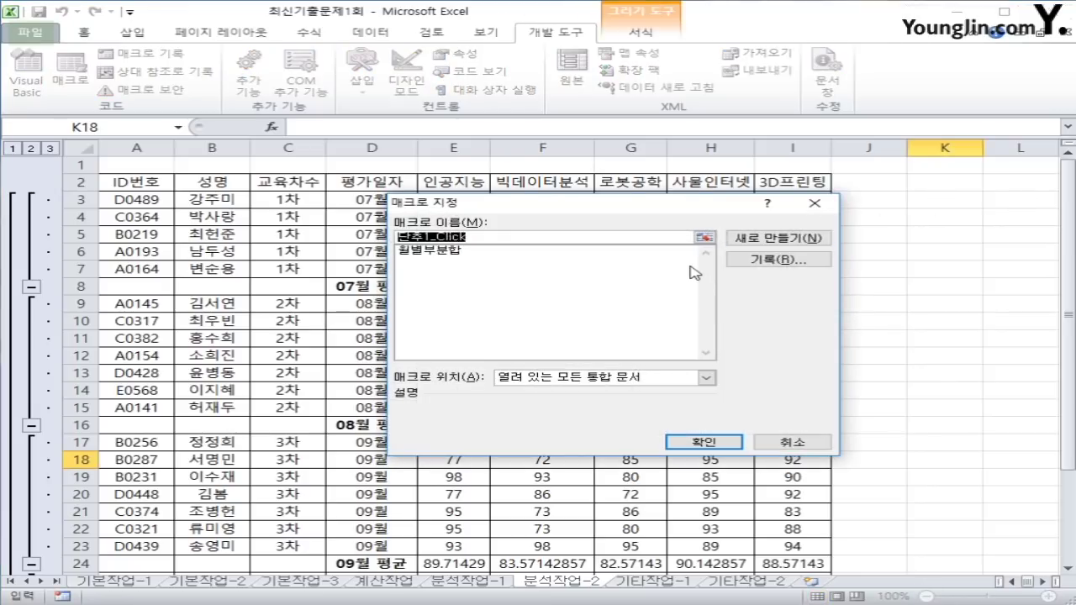
pyautogui.click(438, 255)
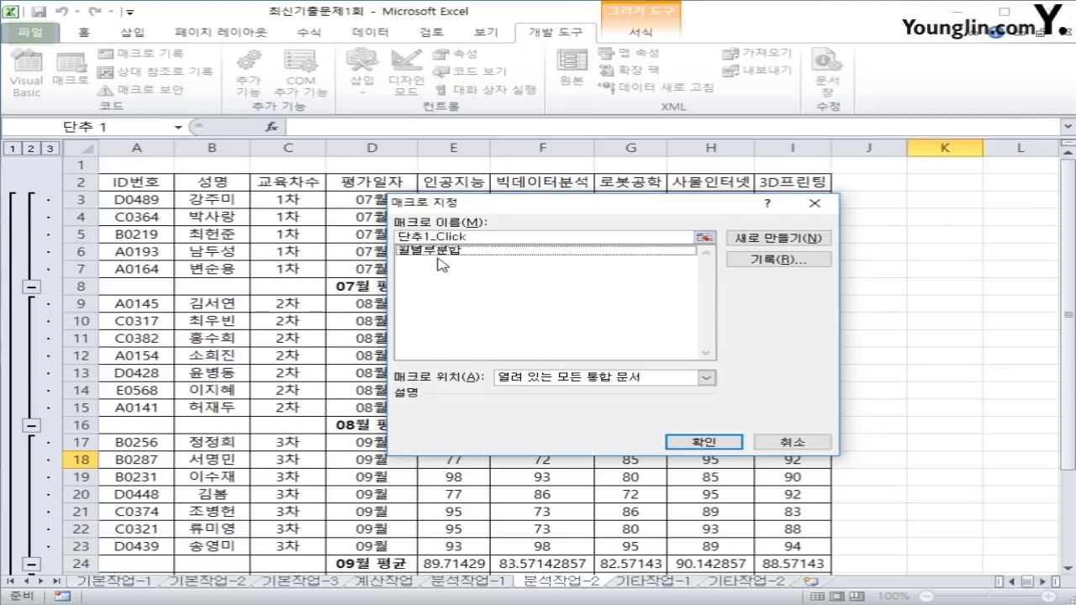
pyautogui.click(439, 256)
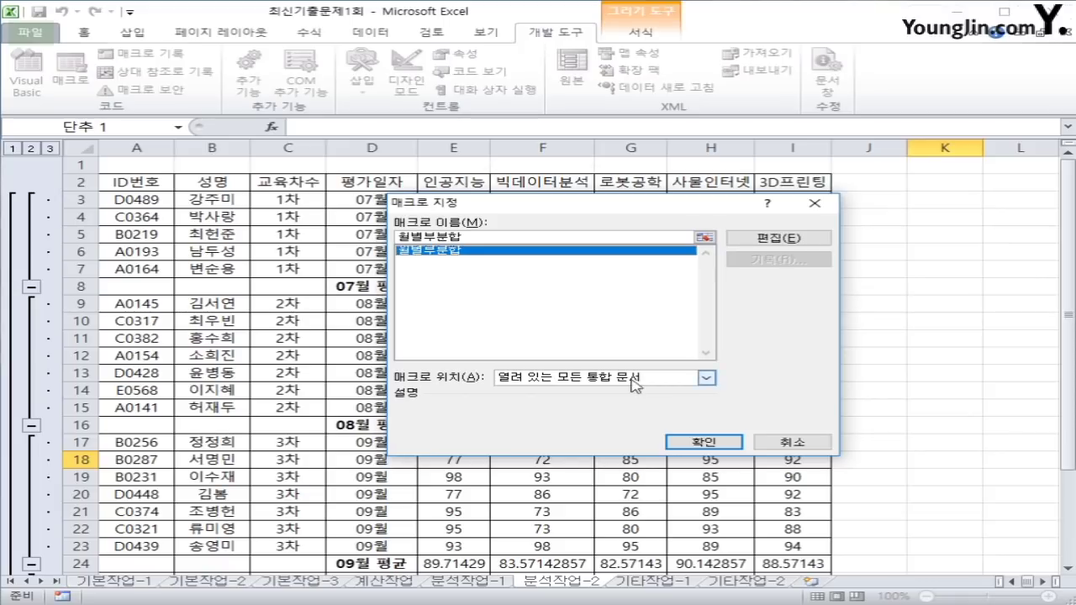
pyautogui.click(704, 442)
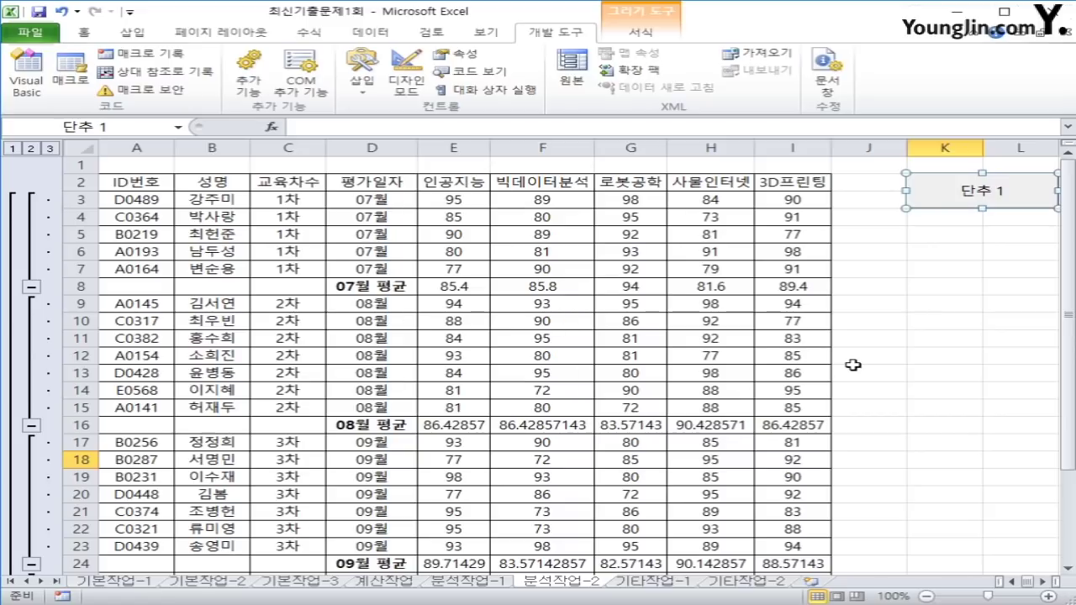
# Change the new button's caption to 월별 부분합.
pyautogui.click(966, 188)
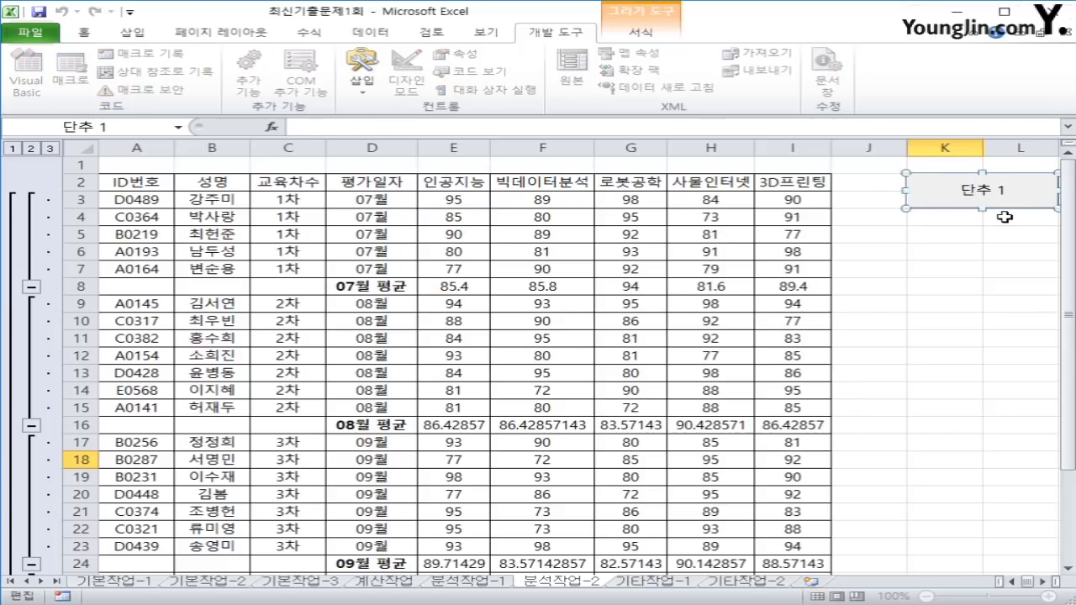
pyautogui.press('Delete')
pyautogui.press('Delete')
pyautogui.press('Delete')
pyautogui.press('Delete')
pyautogui.write('월별 부분합')
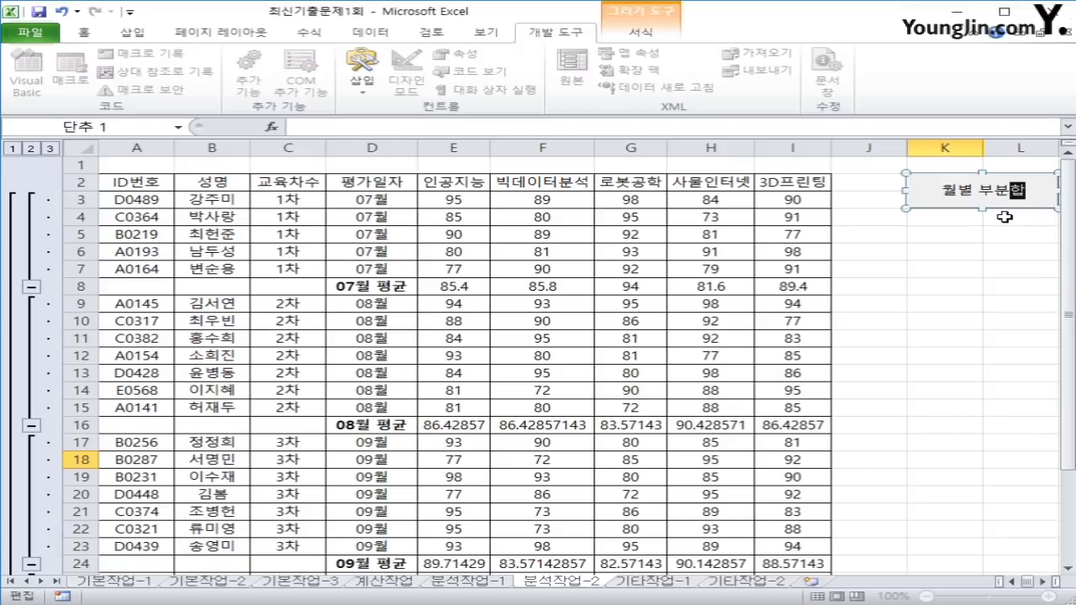
pyautogui.click(1006, 217)
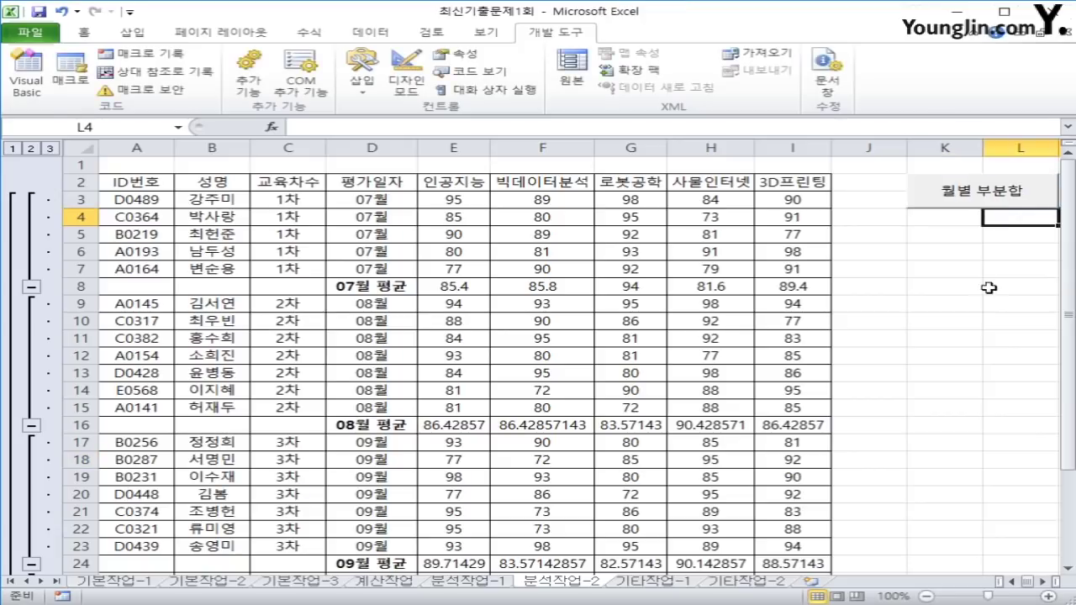
# Remove all subtotals from the 분석작업-2 table so the macro can be tested.
pyautogui.click(498, 254)
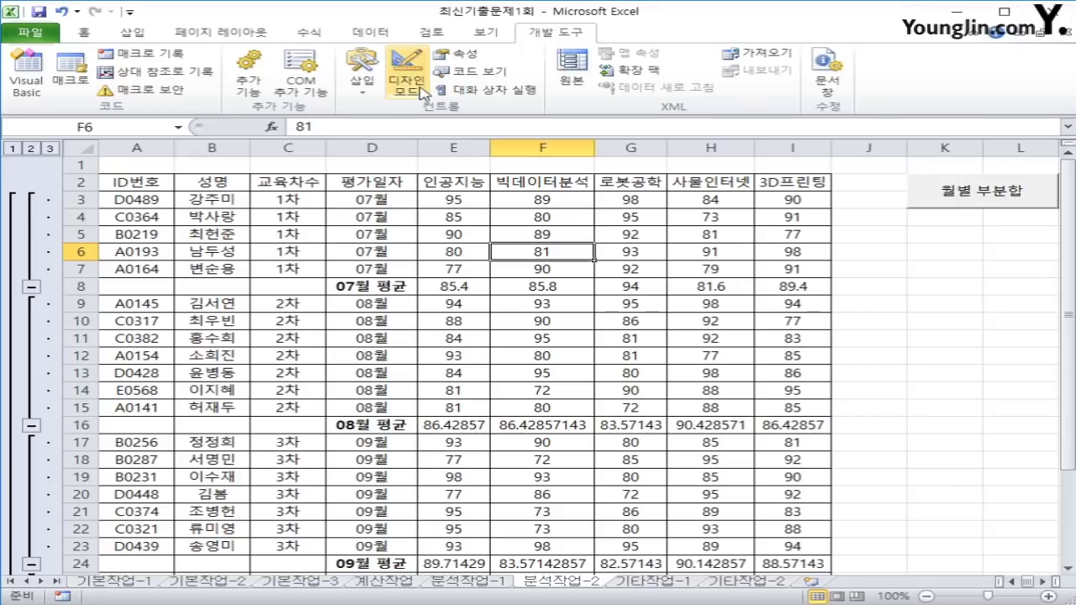
pyautogui.click(370, 32)
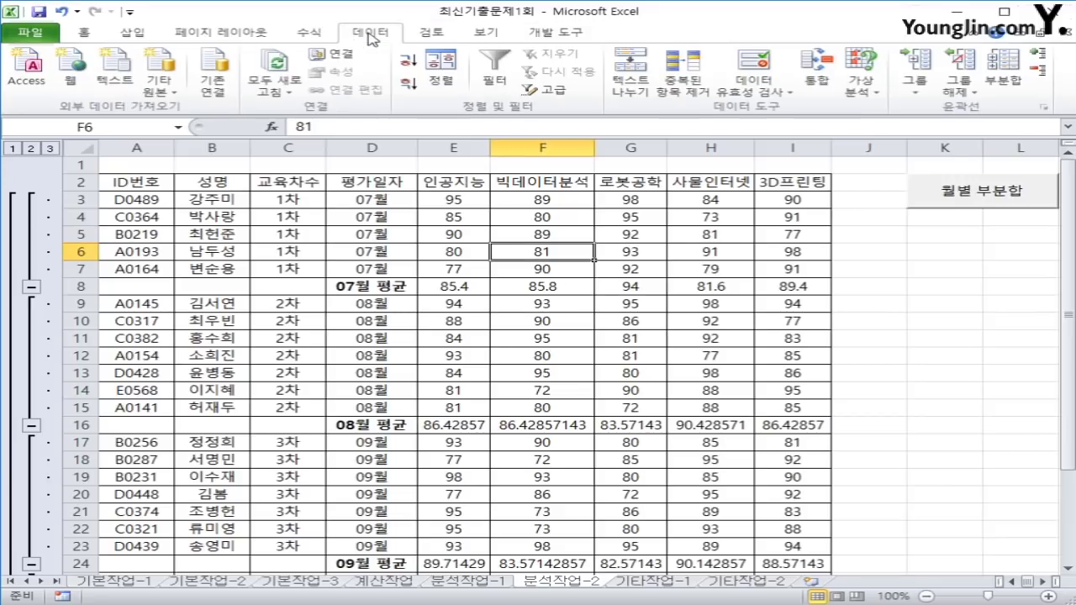
pyautogui.click(1022, 80)
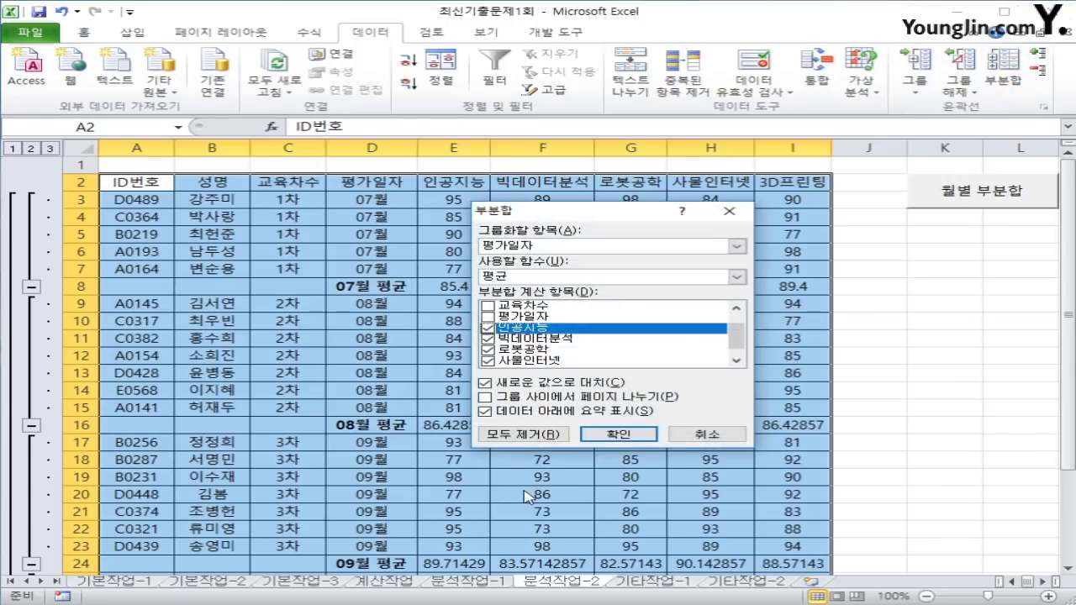
pyautogui.click(522, 436)
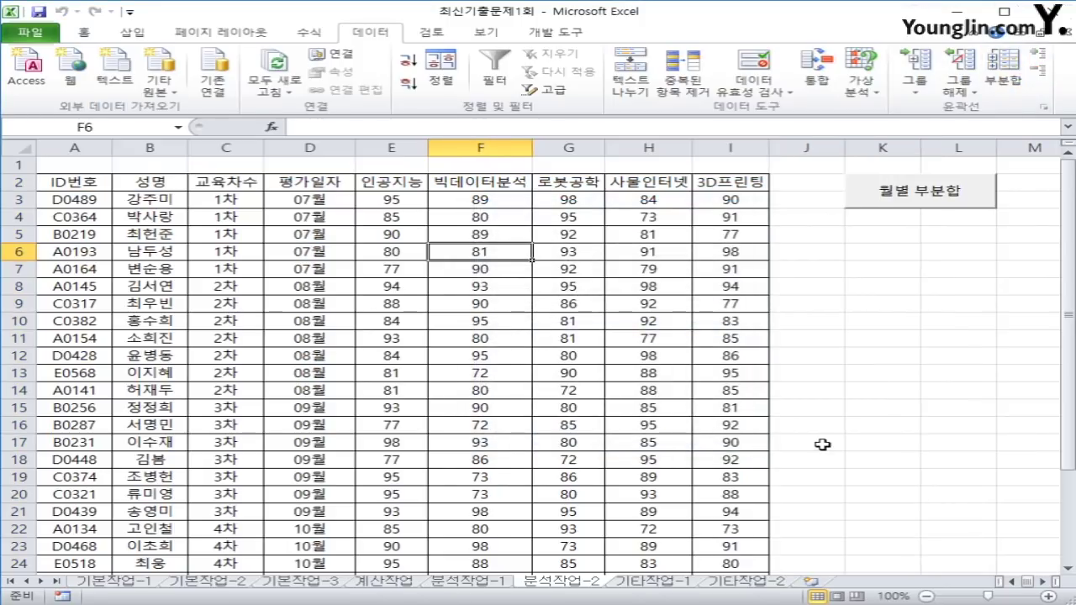
pyautogui.click(819, 443)
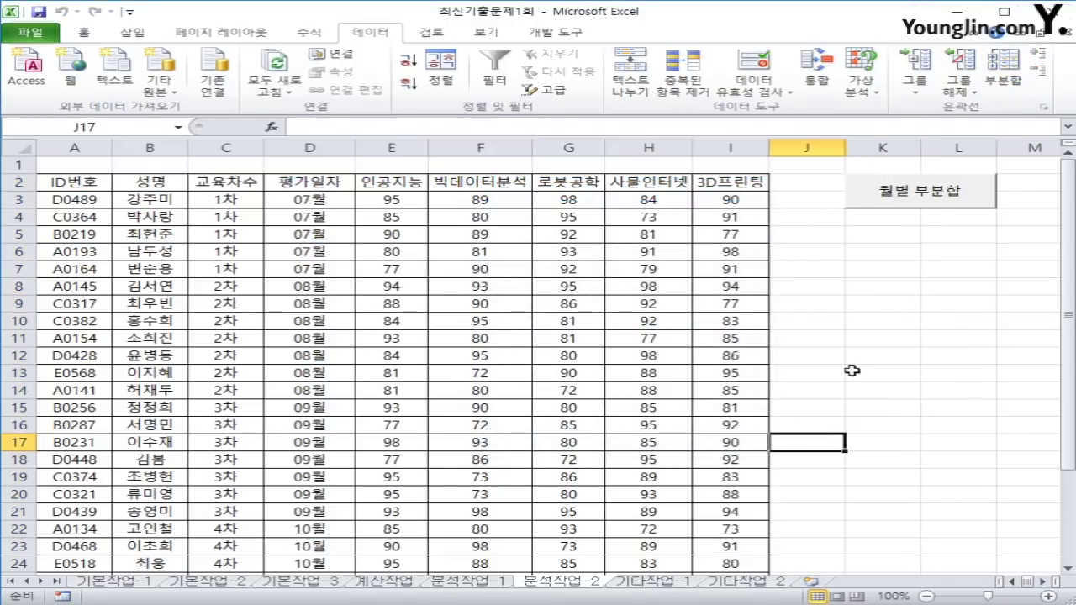
# Run the macro with the 월별 부분합 button and check the monthly and overall average rows.
pyautogui.click(935, 205)
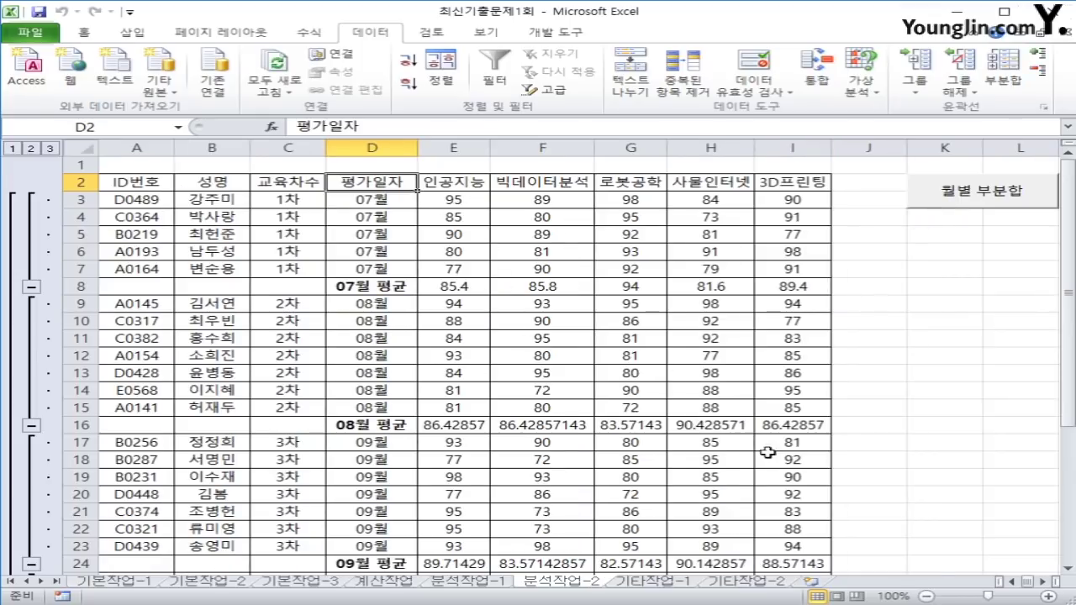
pyautogui.scroll(-3, 726, 413)
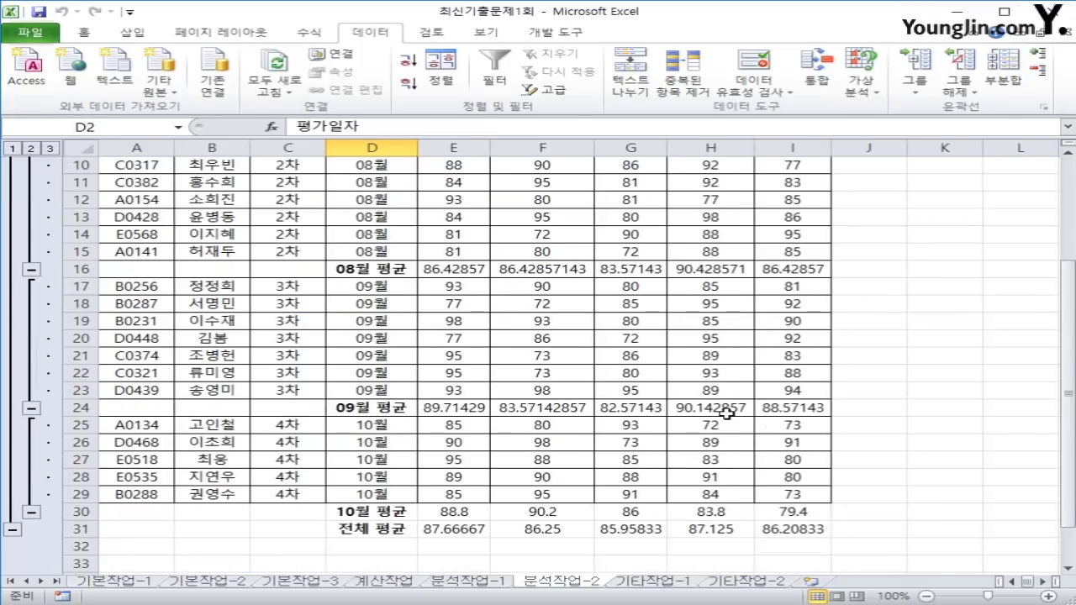
pyautogui.scroll(3, 726, 413)
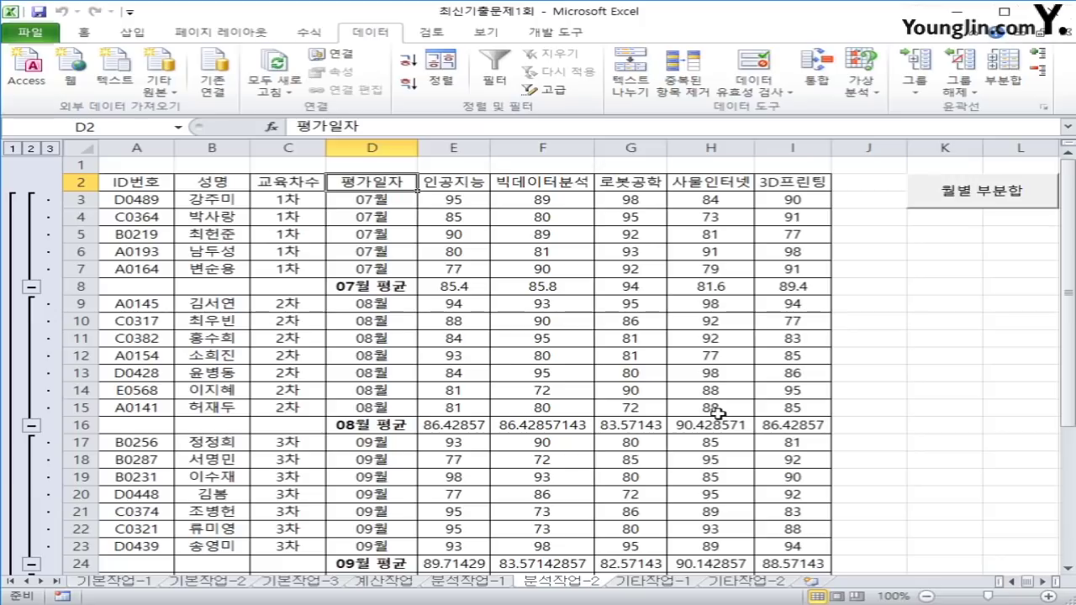
# On the 기타작업-1 sheet, change only the 07월 series in the chart to a line with markers.
pyautogui.click(654, 582)
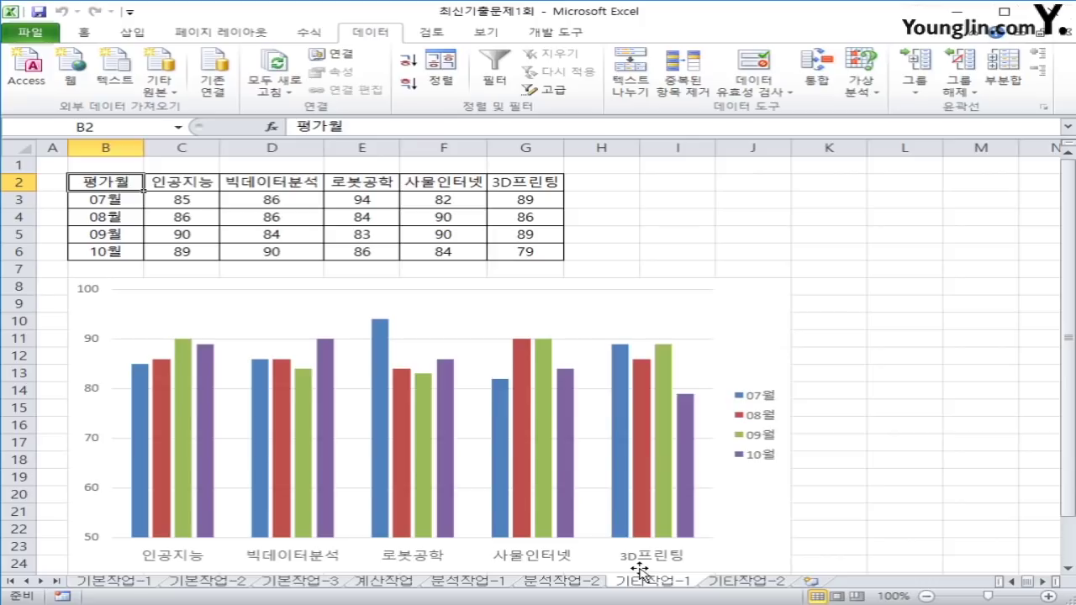
pyautogui.click(842, 388)
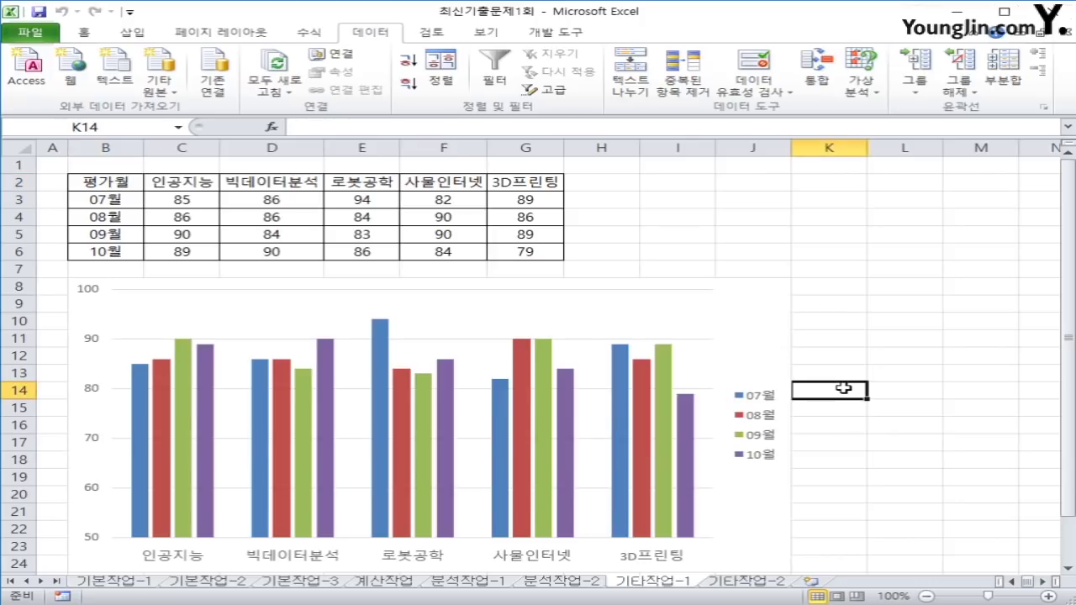
pyautogui.scroll(-1, 843, 387)
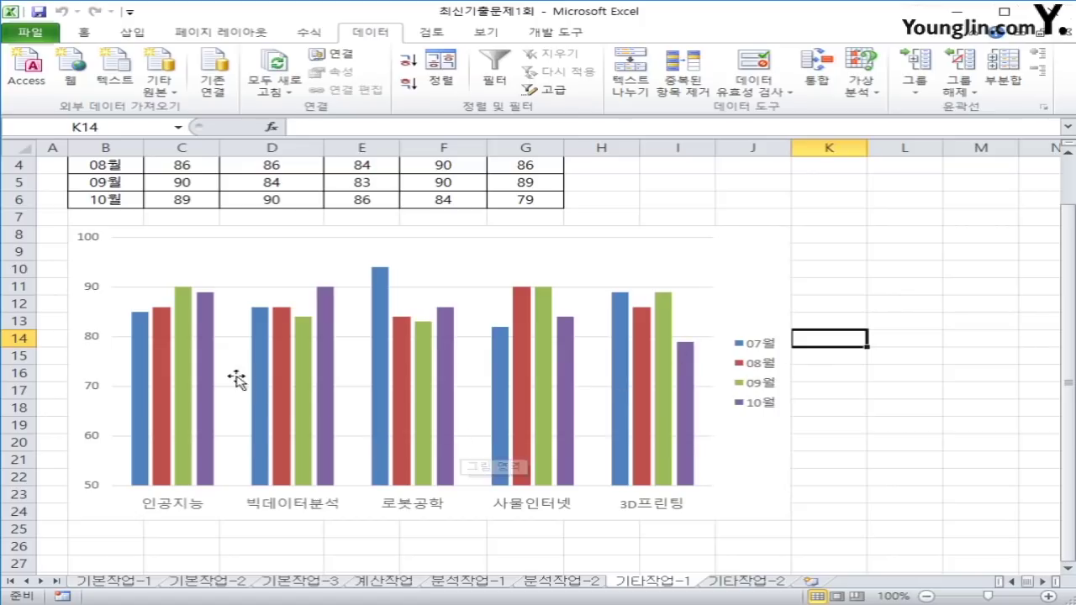
pyautogui.click(145, 367)
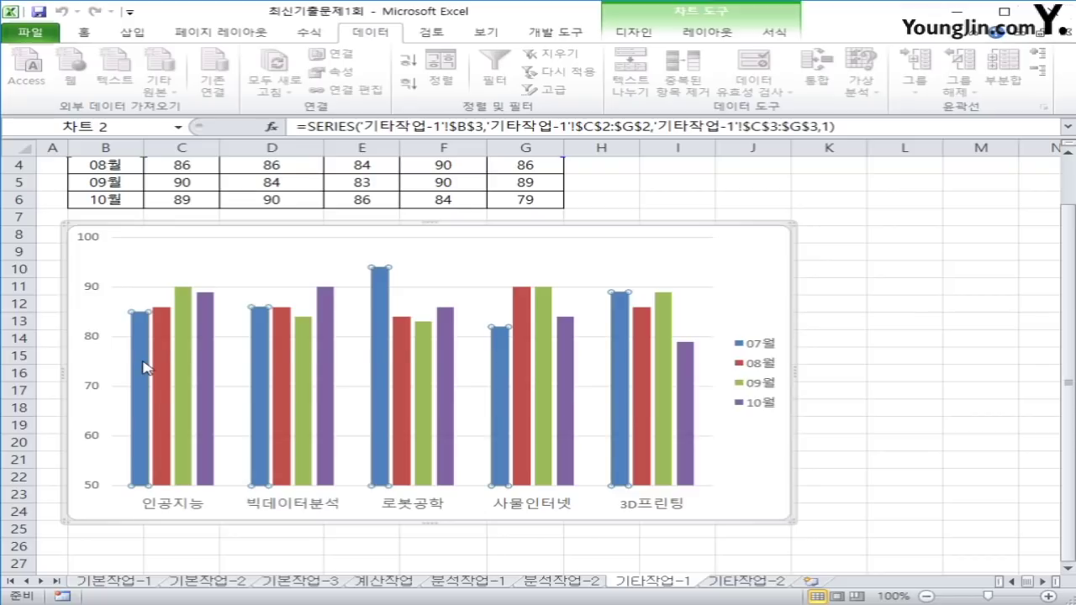
pyautogui.rightClick(145, 366)
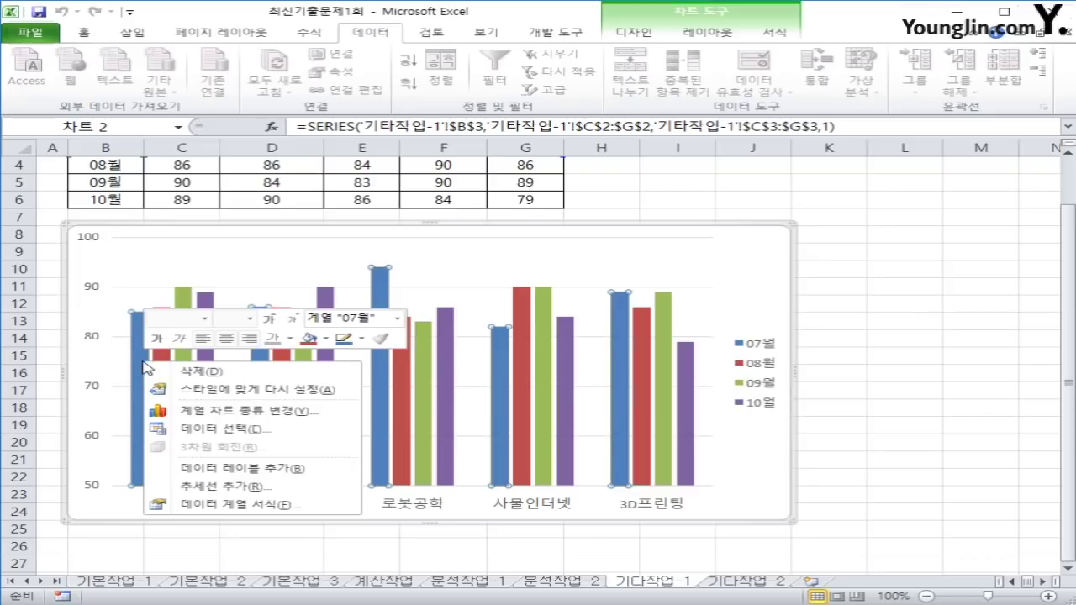
pyautogui.click(209, 414)
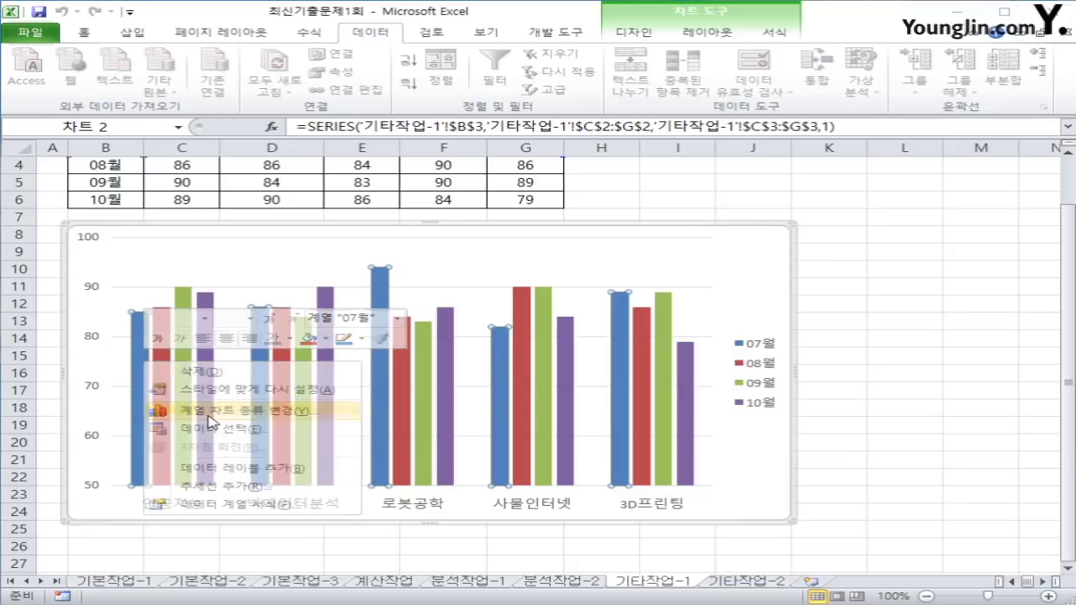
pyautogui.moveTo(793, 441); pyautogui.dragTo(450, 75)
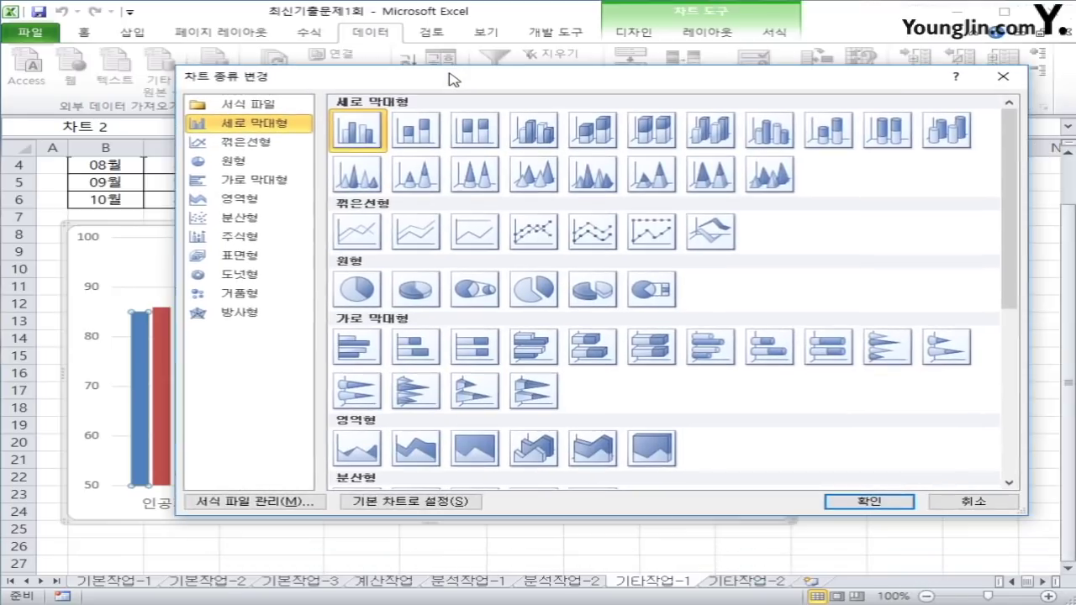
pyautogui.click(253, 145)
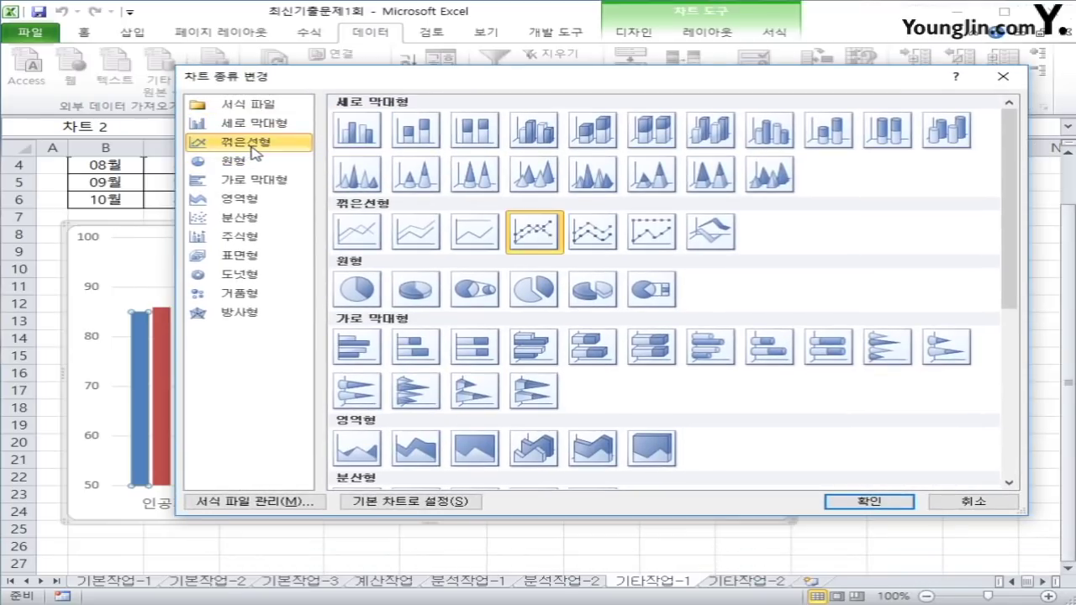
pyautogui.click(548, 245)
pyautogui.click(877, 503)
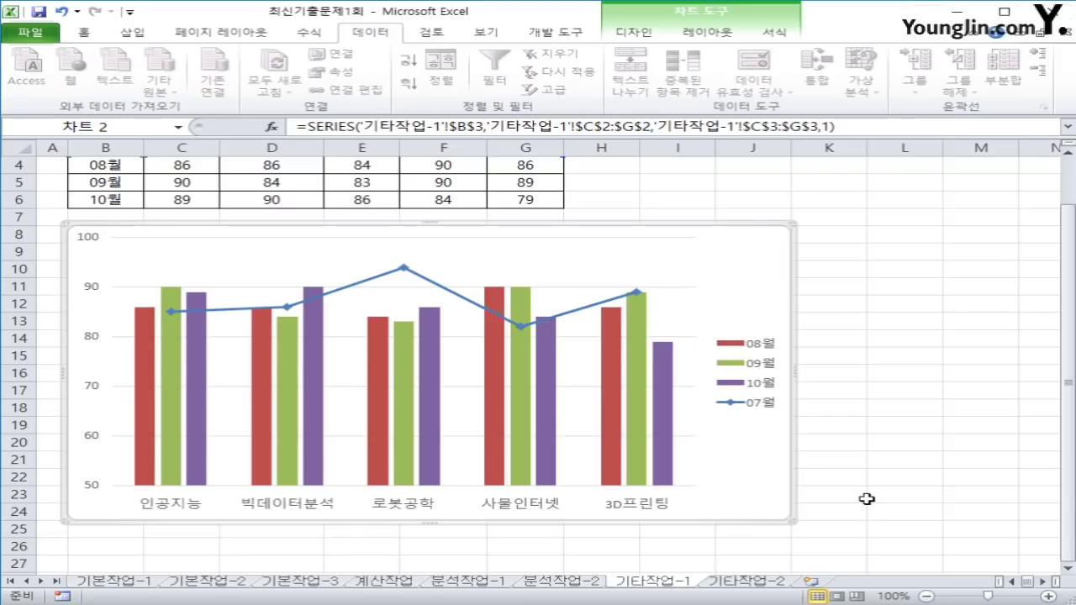
# Add a title above the chart reading 각 과목의 월별 평균 점수.
pyautogui.click(705, 32)
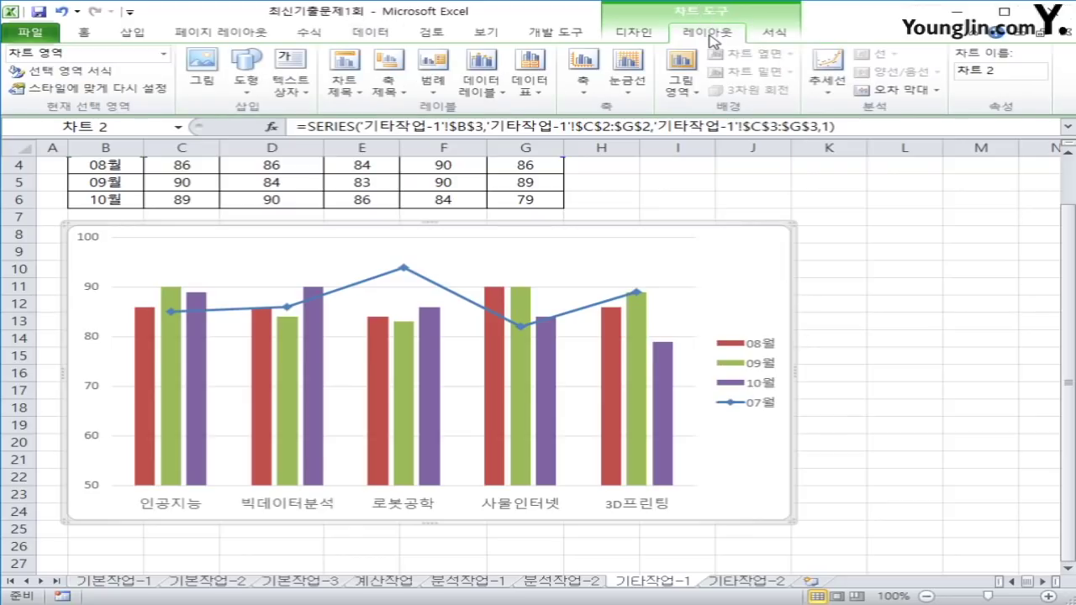
pyautogui.click(360, 94)
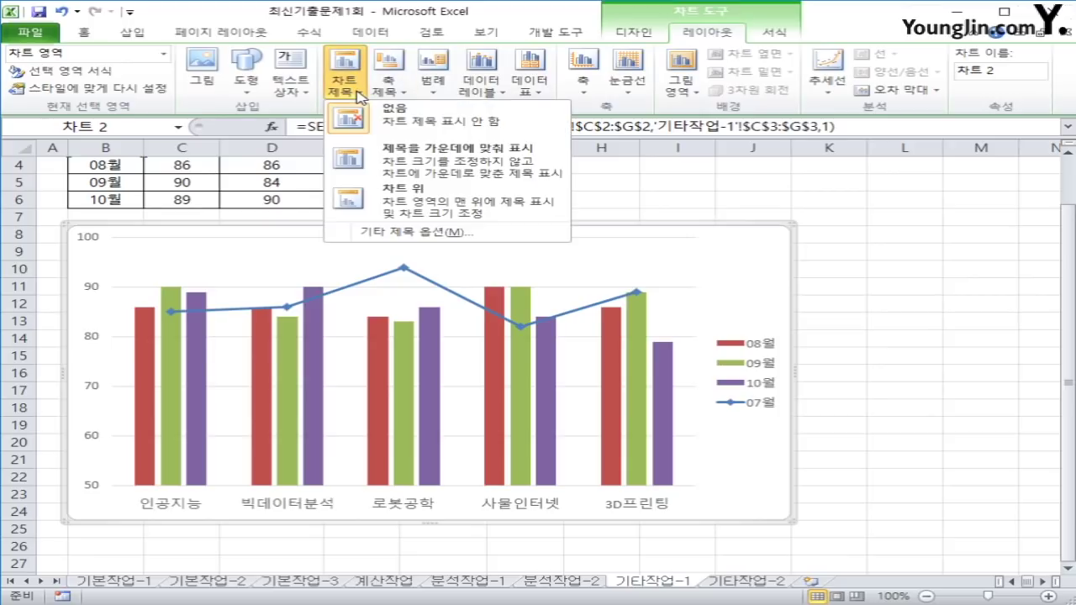
pyautogui.click(389, 204)
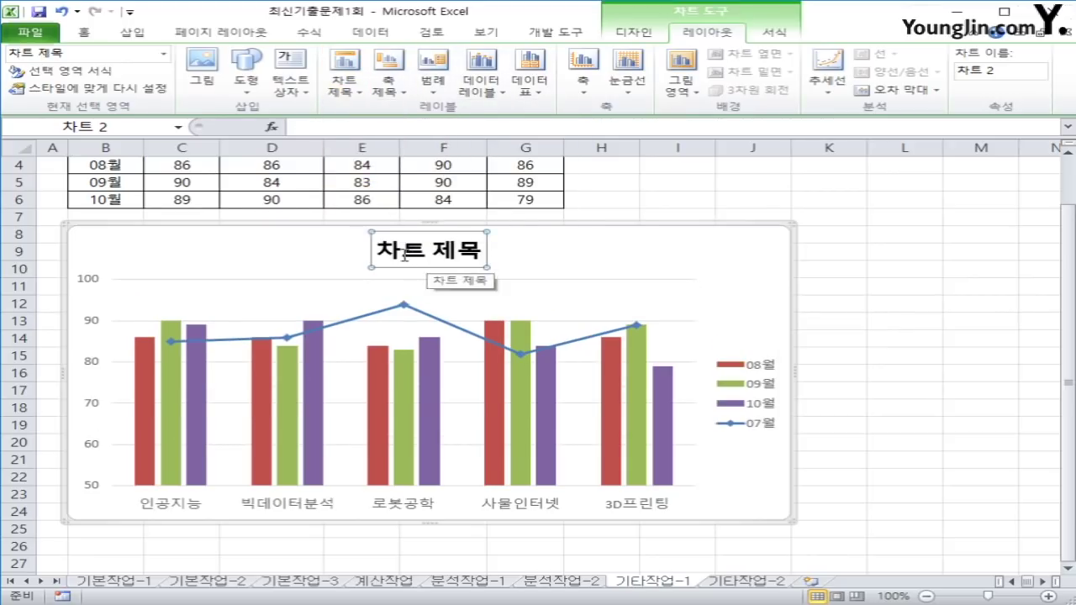
pyautogui.moveTo(376, 253); pyautogui.dragTo(470, 257)
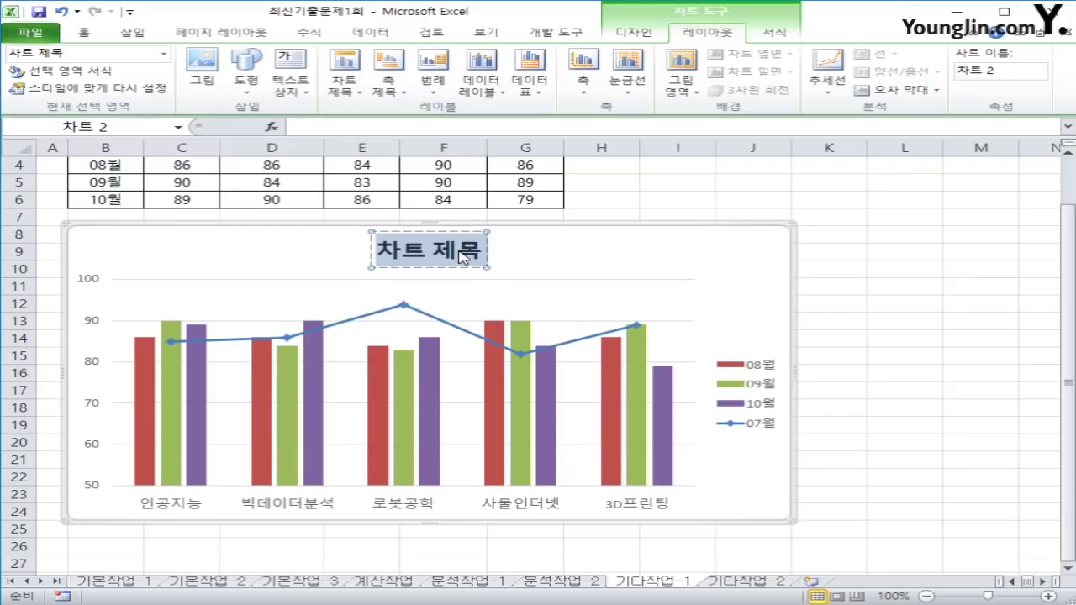
pyautogui.write('각 과목의')
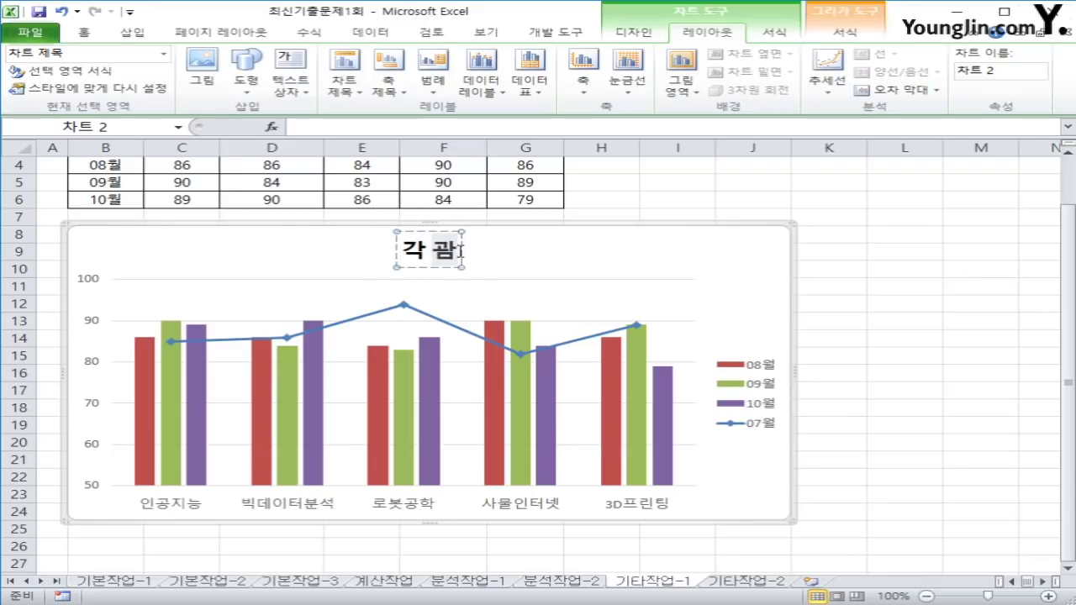
pyautogui.write(' 월별')
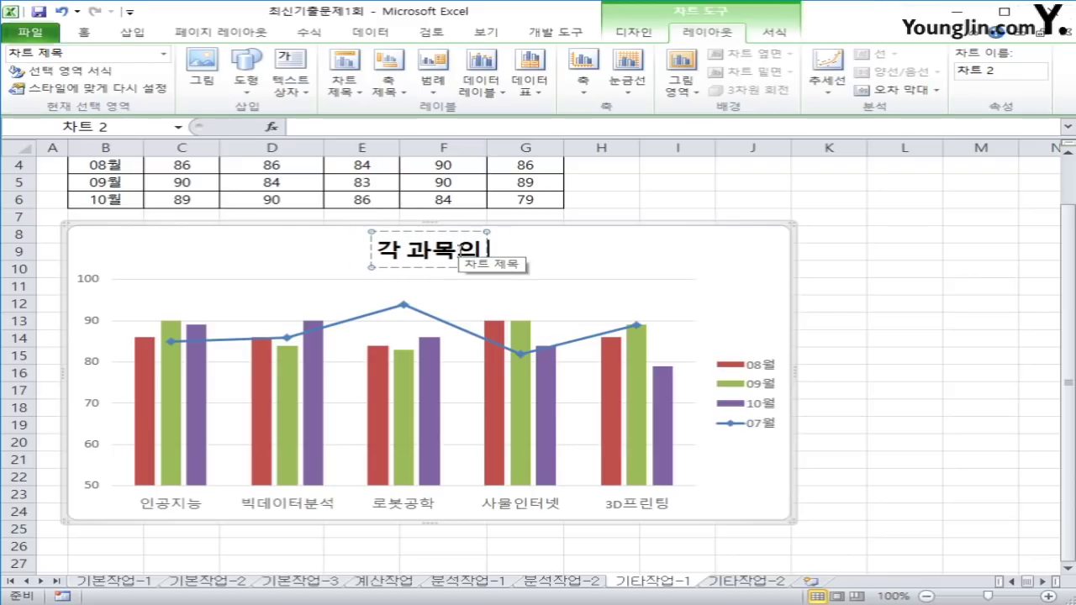
pyautogui.write(' 평')
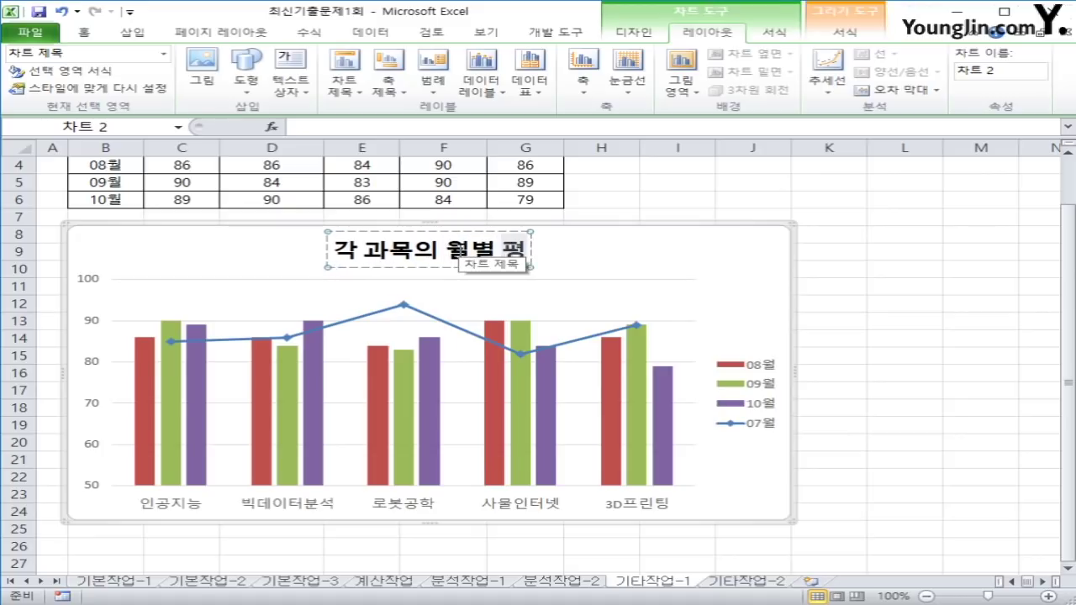
pyautogui.write('균 점ㅅㅜ')
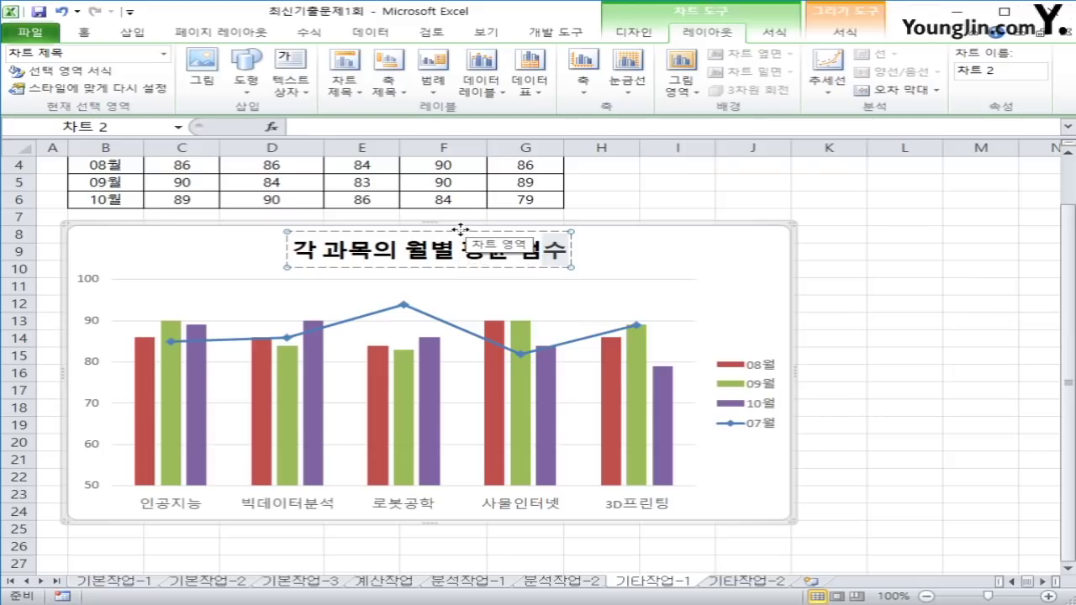
pyautogui.click(460, 229)
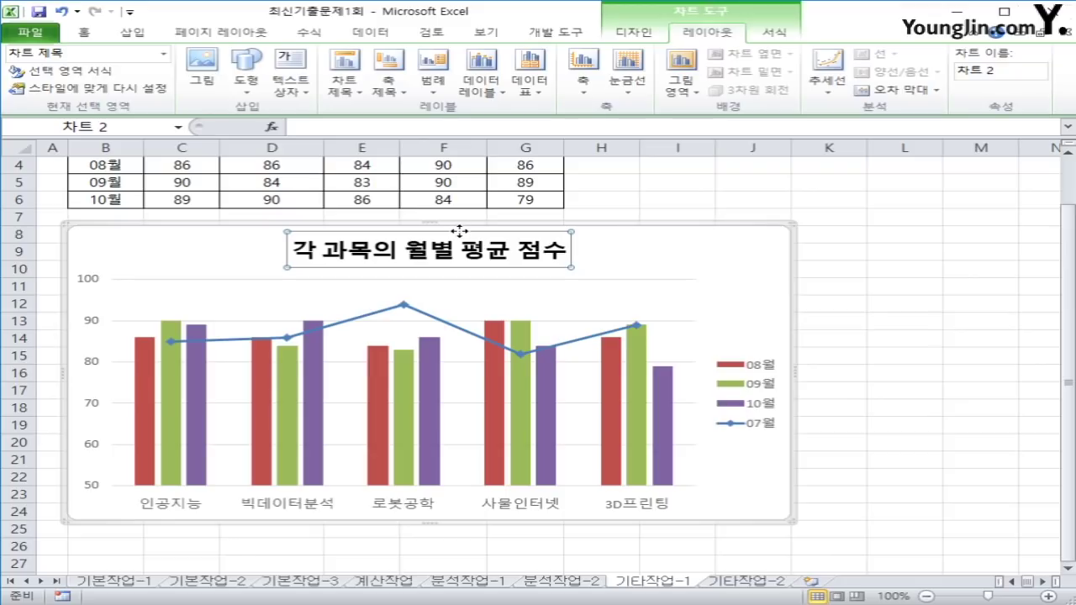
# Apply the orange shape style from the fifth row of the style gallery to the chart title.
pyautogui.click(774, 32)
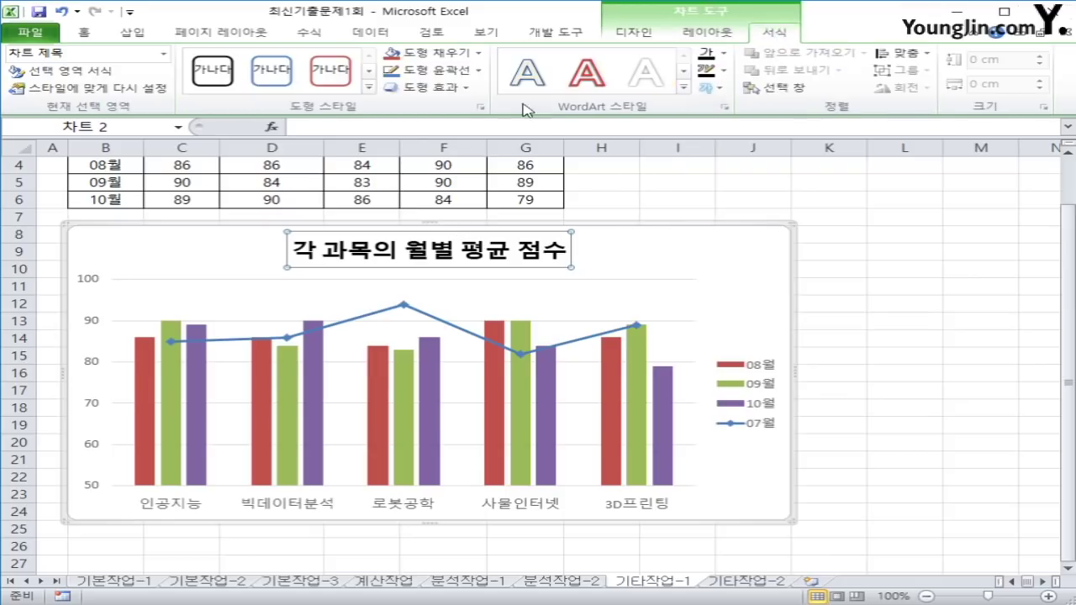
pyautogui.click(368, 87)
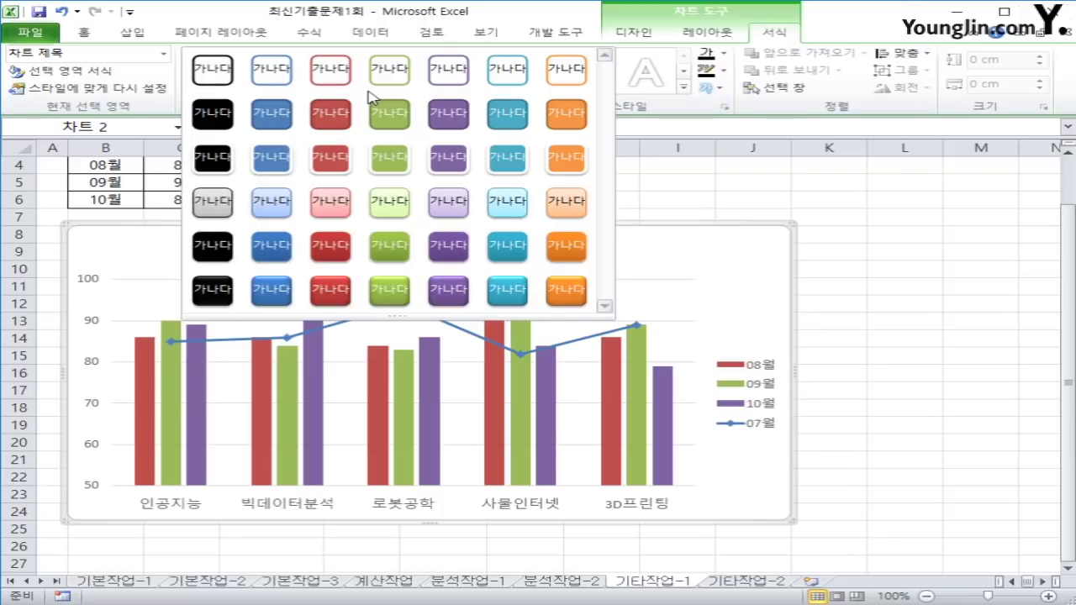
pyautogui.click(565, 245)
pyautogui.click(897, 317)
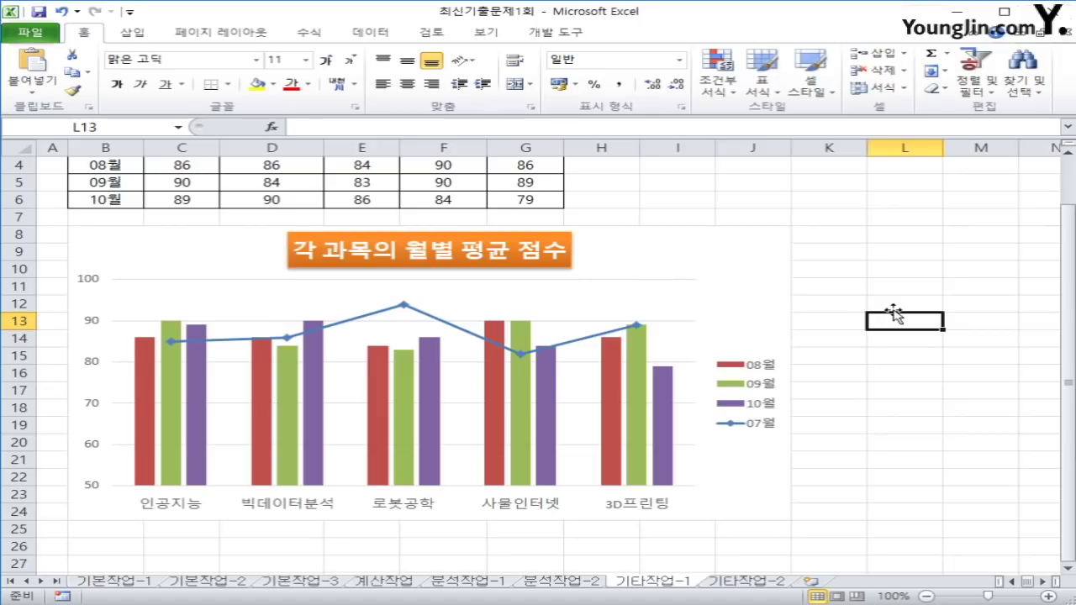
pyautogui.click(94, 365)
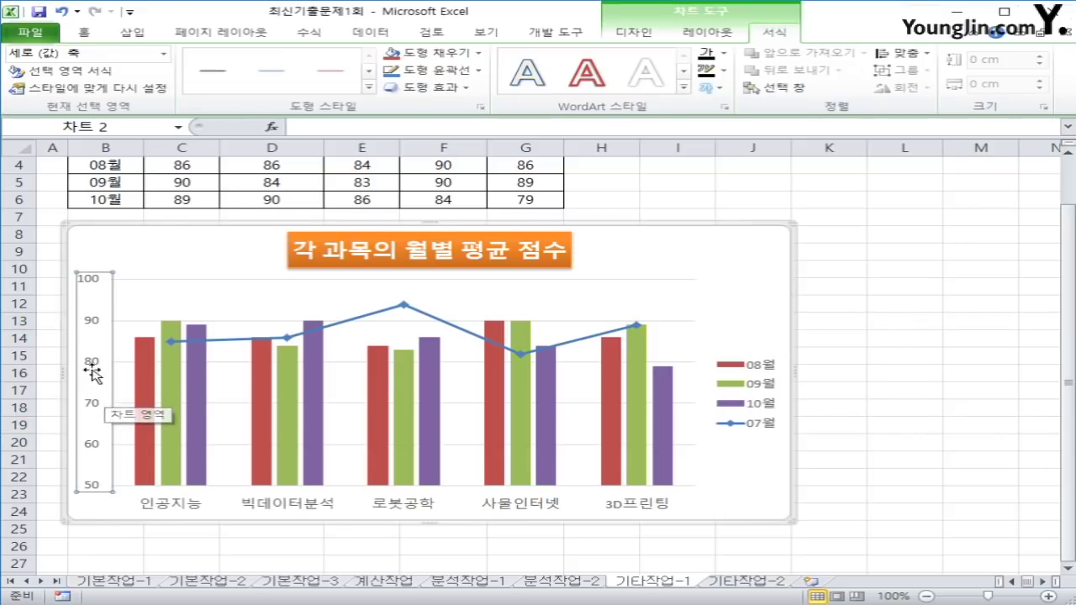
pyautogui.rightClick(100, 330)
pyautogui.press('Escape')
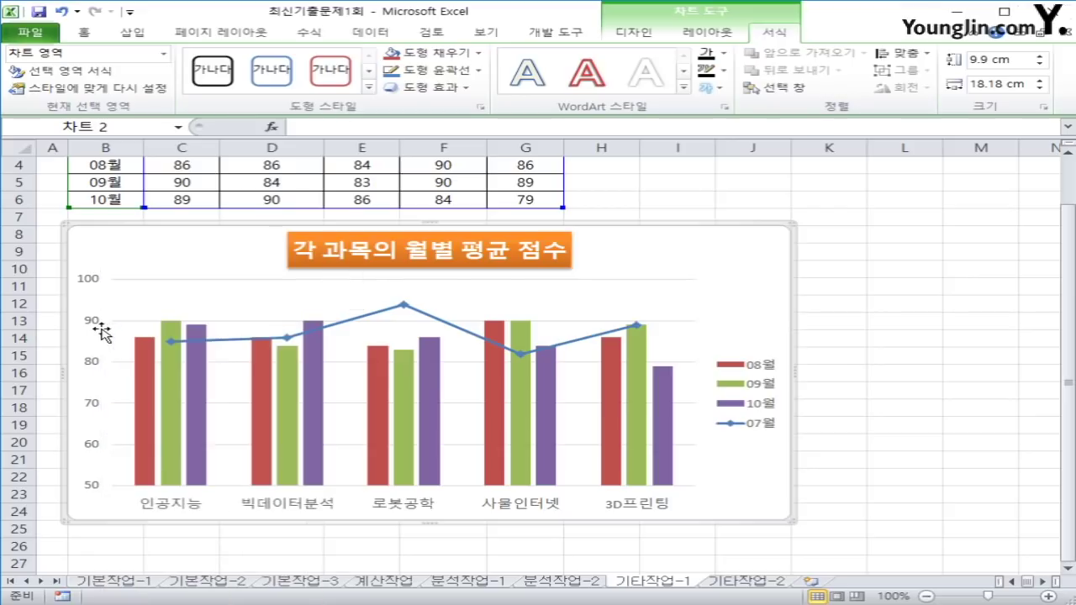
# Set the chart's vertical value axis to show its values in reverse order (값을 거꾸로).
pyautogui.click(93, 327)
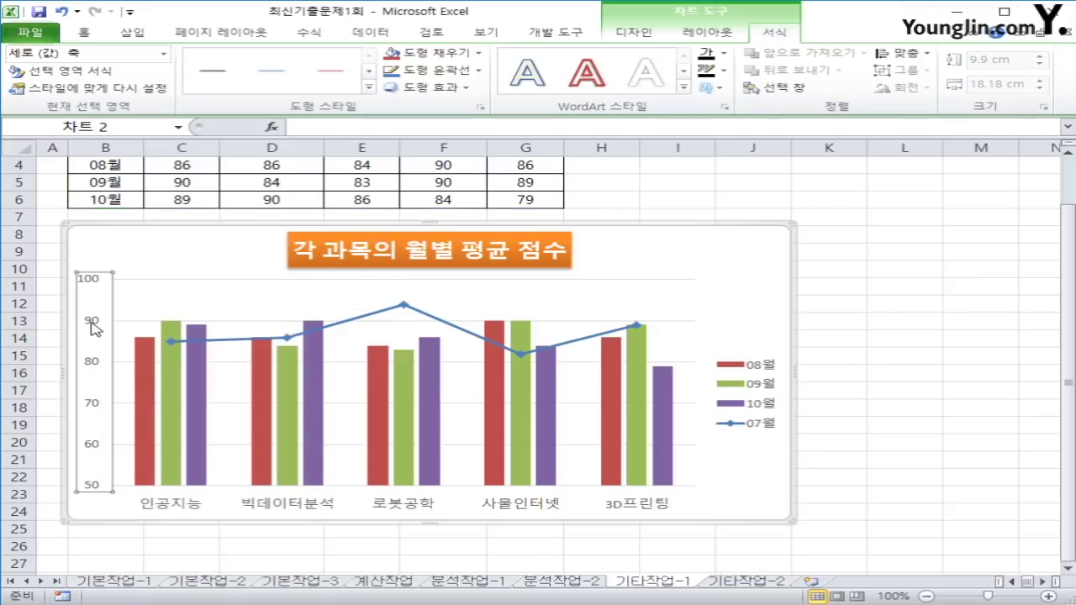
pyautogui.rightClick(94, 329)
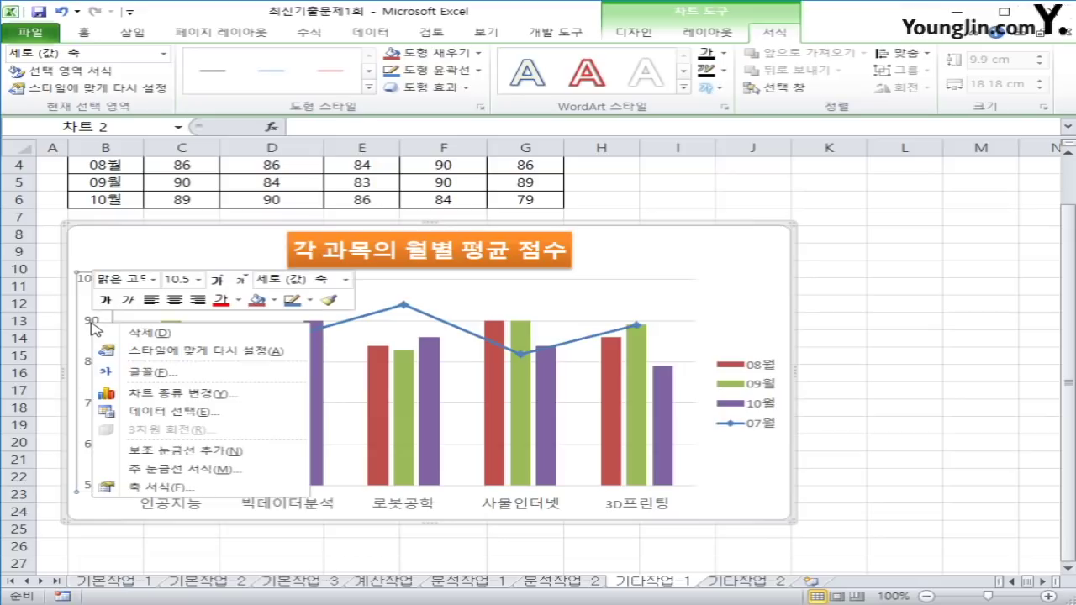
pyautogui.click(178, 486)
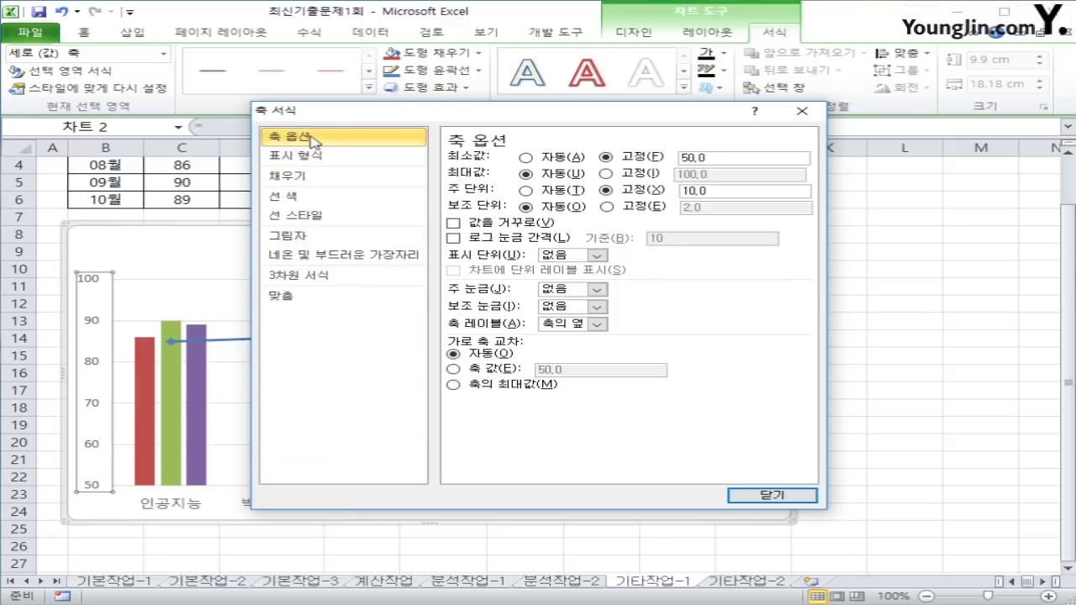
pyautogui.click(505, 225)
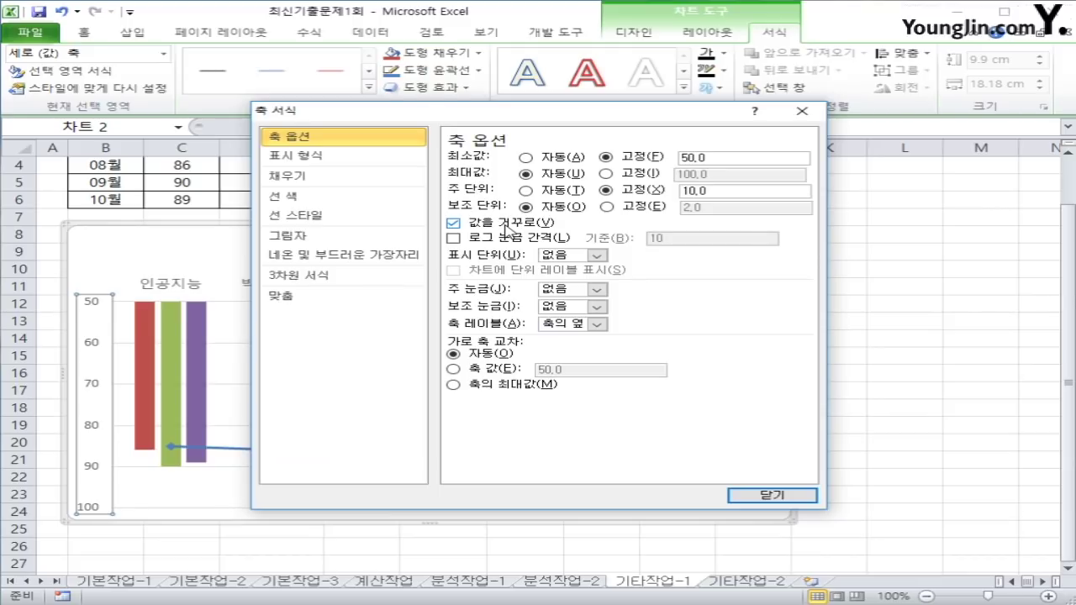
pyautogui.click(772, 498)
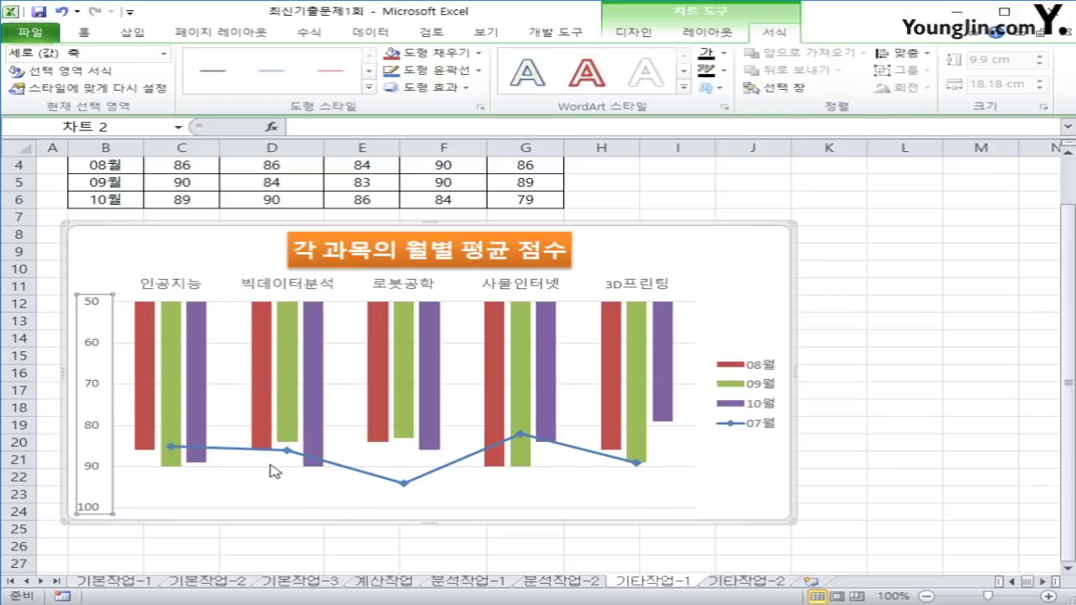
# Add a data label below only the 로봇공학 point of the 07월 line series.
pyautogui.click(404, 485)
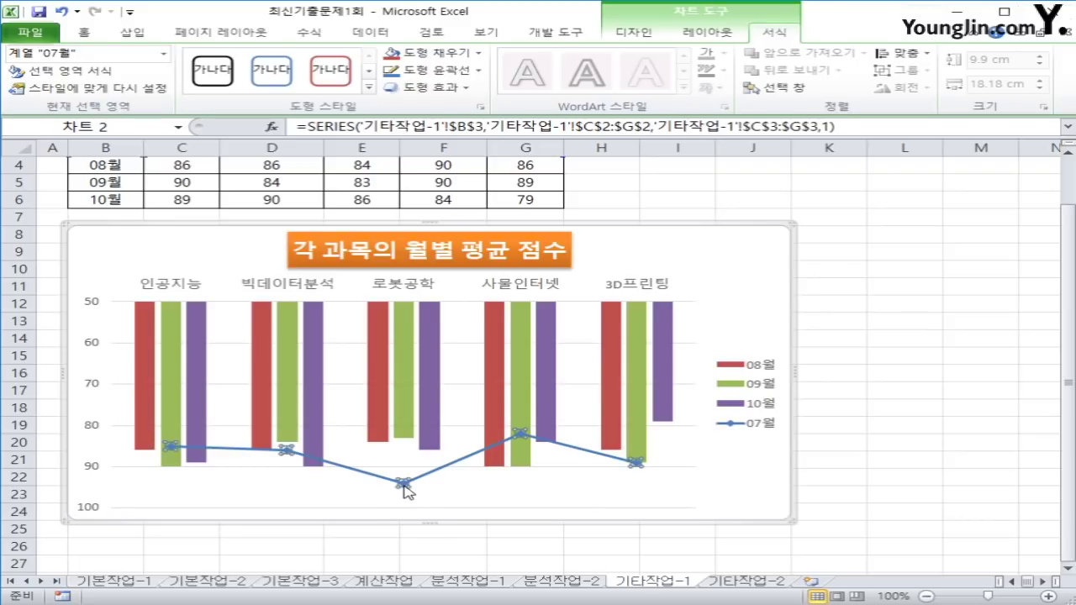
pyautogui.click(404, 485)
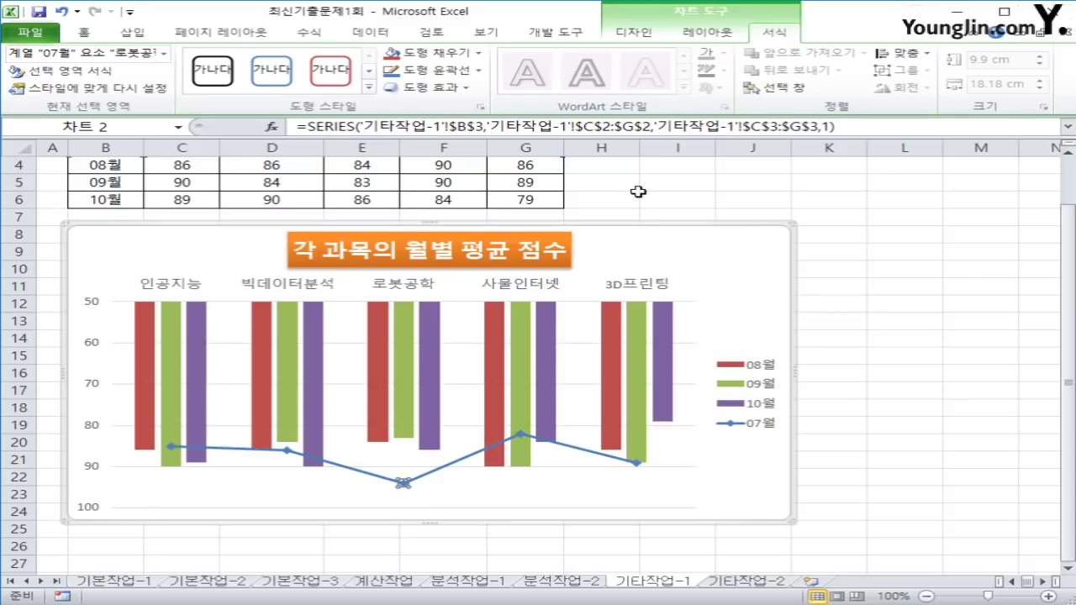
pyautogui.click(693, 34)
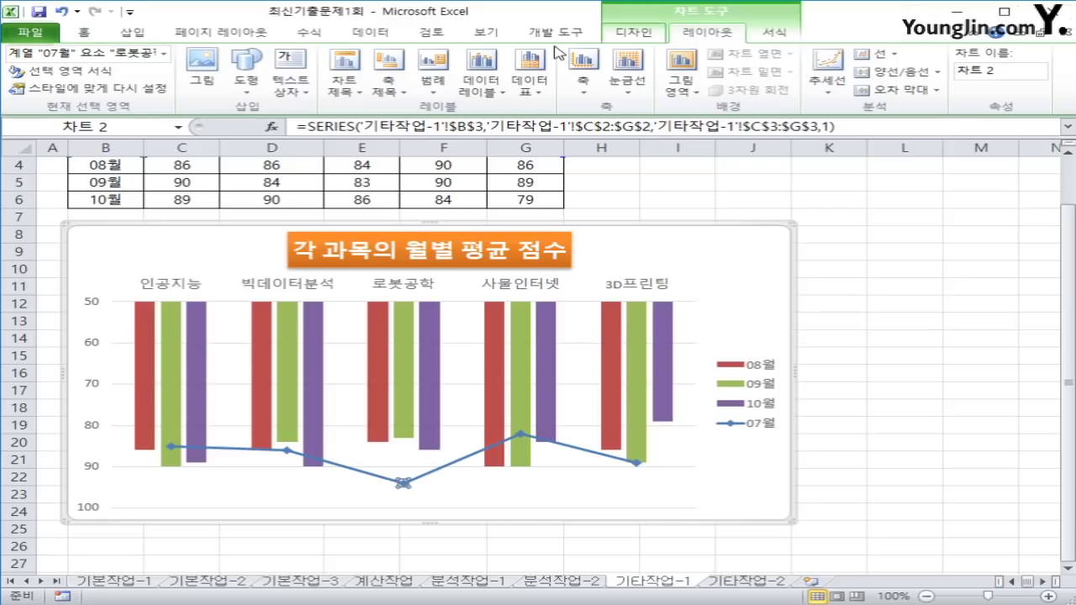
pyautogui.click(484, 95)
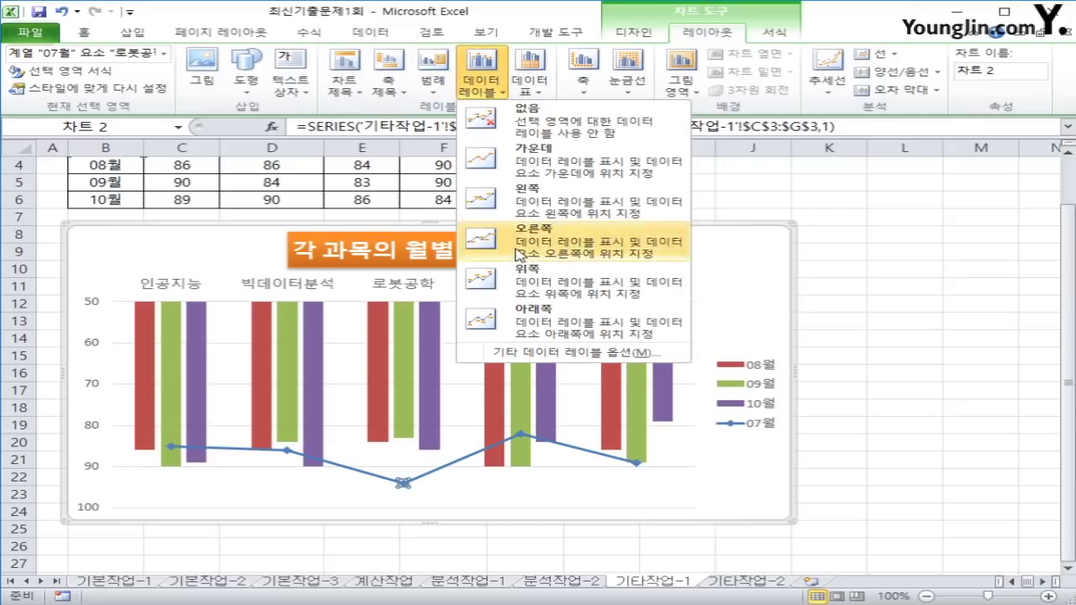
pyautogui.click(546, 333)
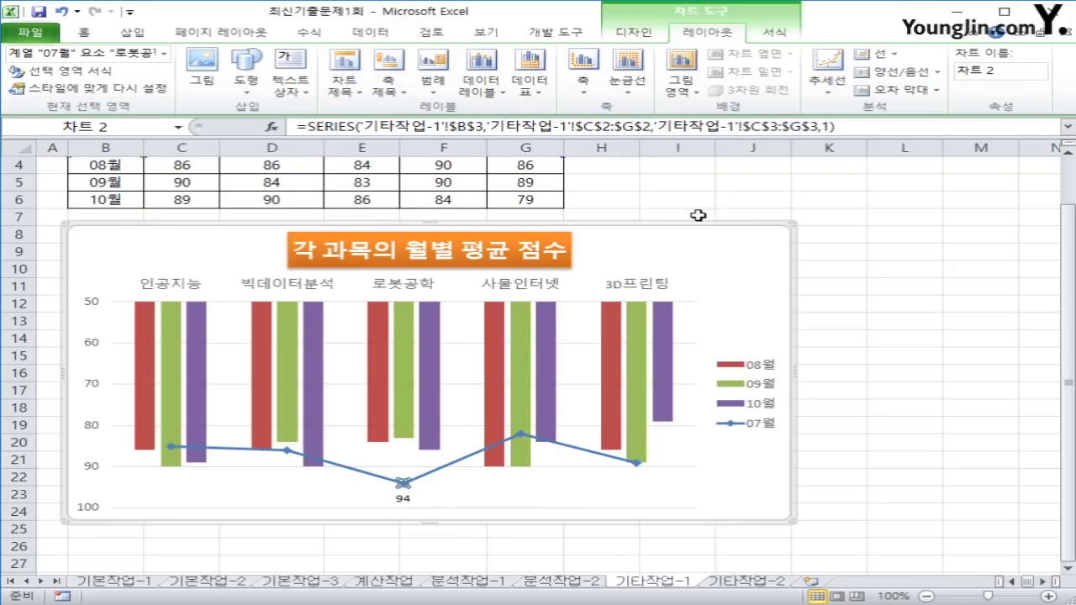
# Give the chart area border rounded corners (둥근 모서리).
pyautogui.click(744, 259)
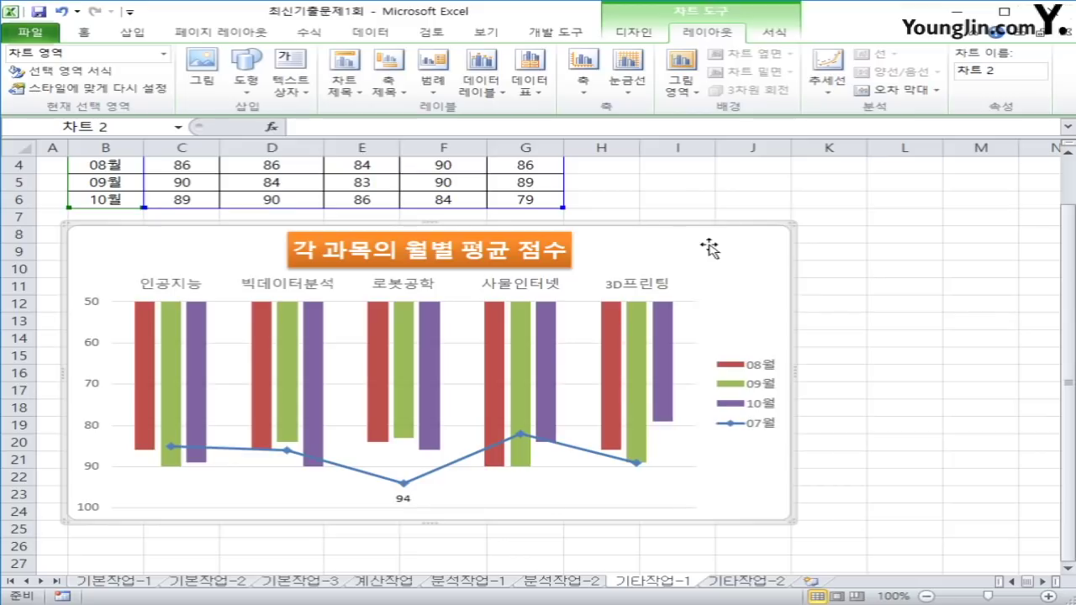
pyautogui.rightClick(721, 260)
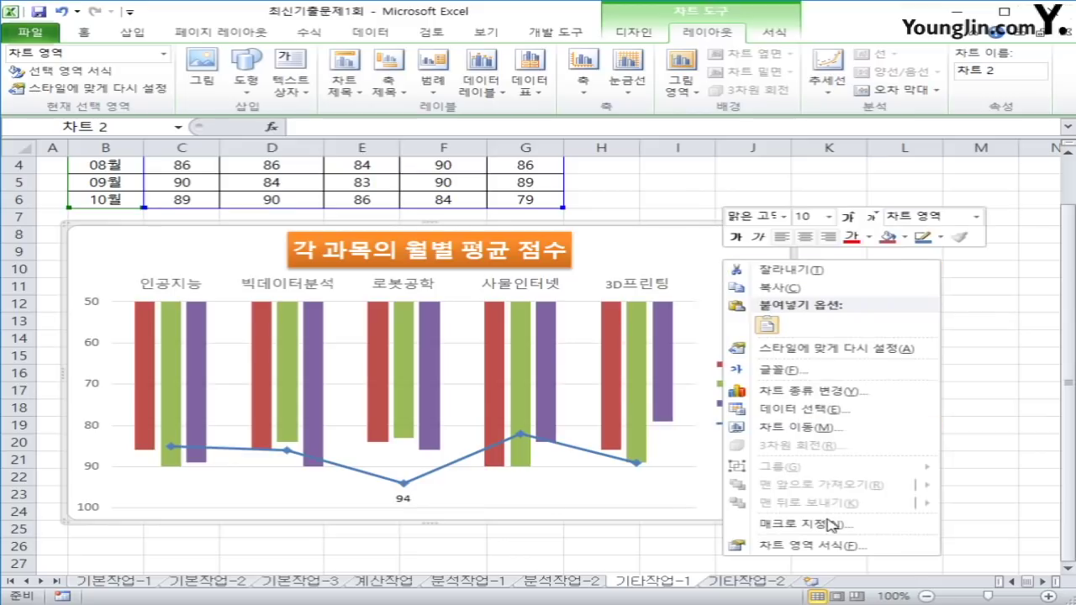
pyautogui.click(834, 547)
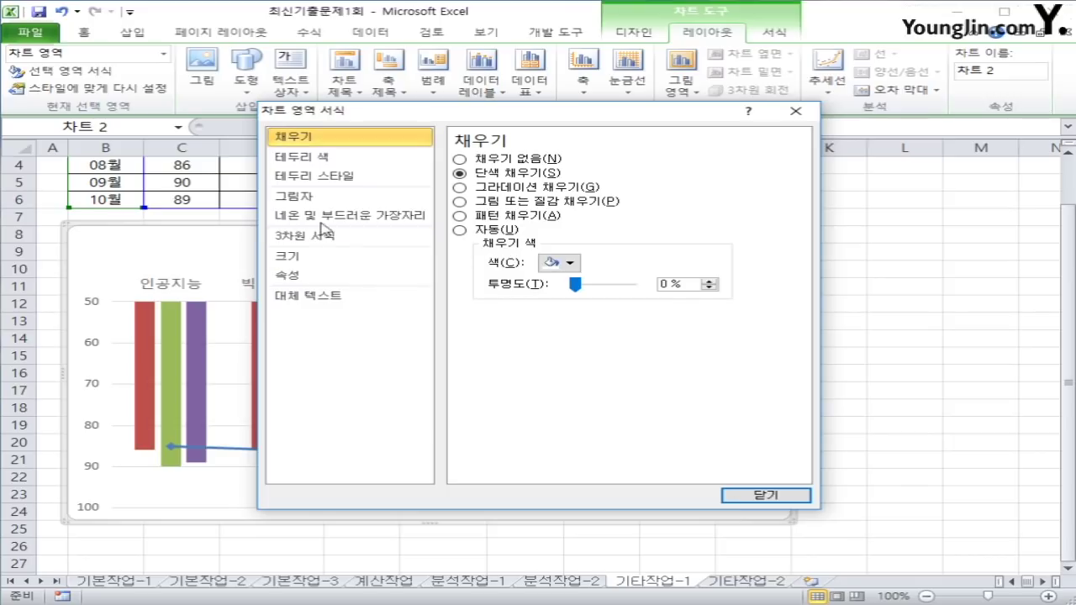
pyautogui.click(336, 177)
pyautogui.click(504, 319)
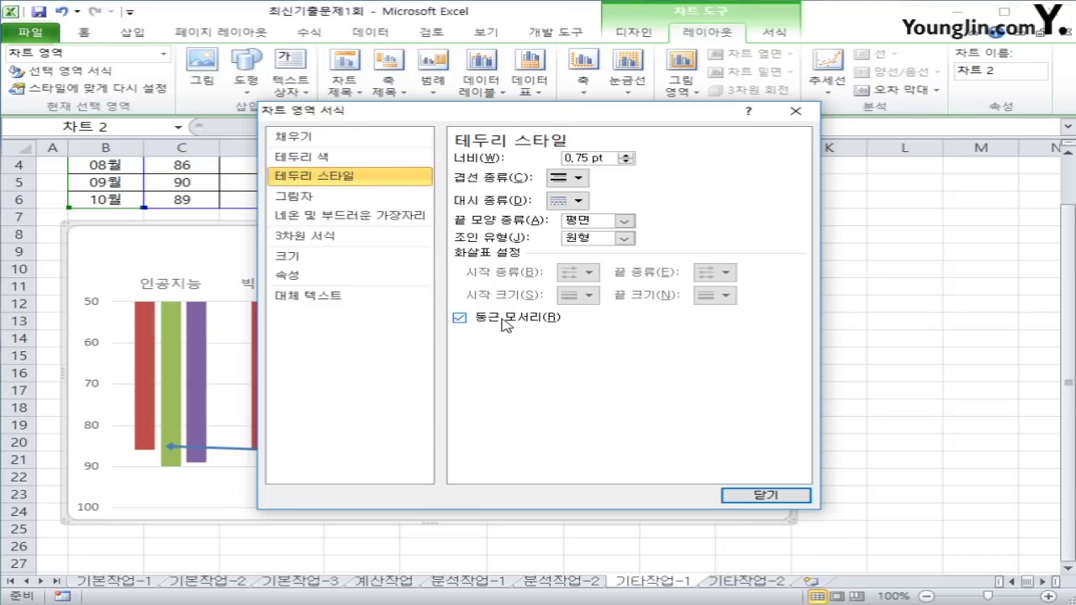
# Apply the centred outer (바깥쪽) shadow preset to the chart area and close its formatting dialog.
pyautogui.click(335, 198)
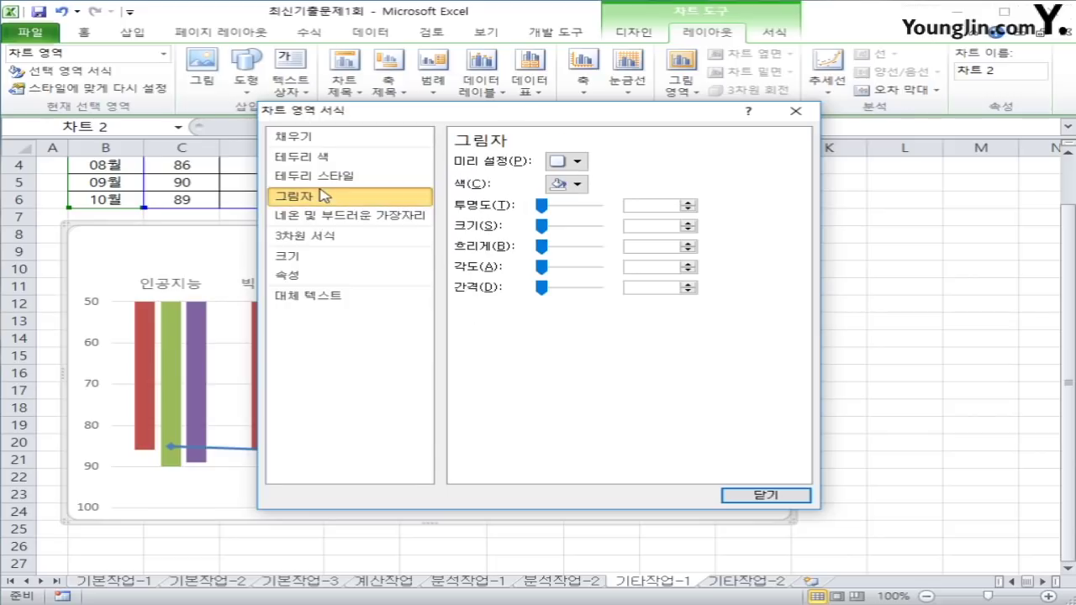
pyautogui.click(563, 163)
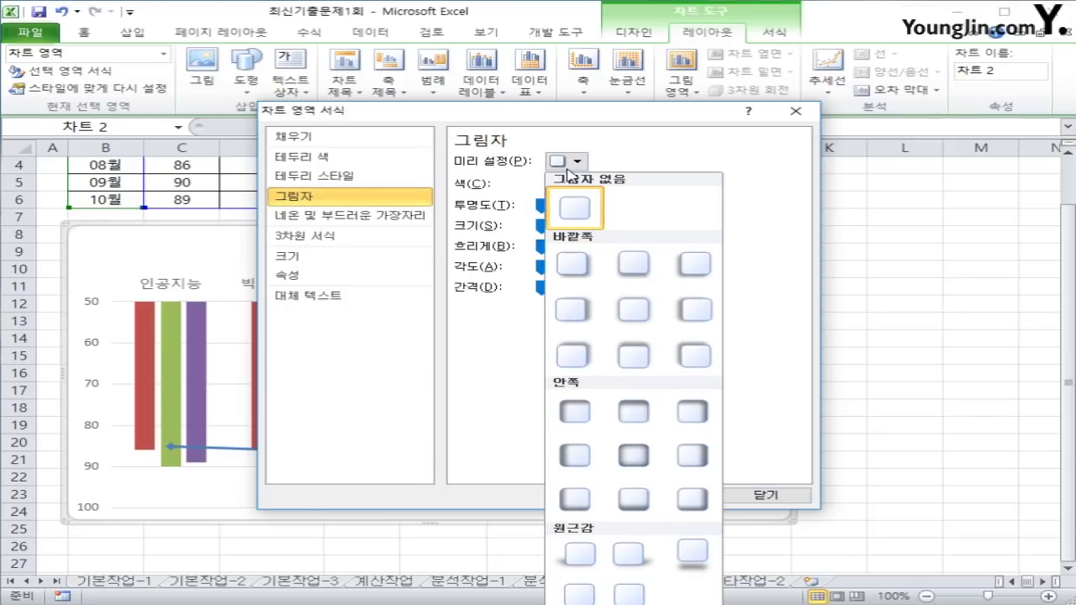
pyautogui.click(636, 328)
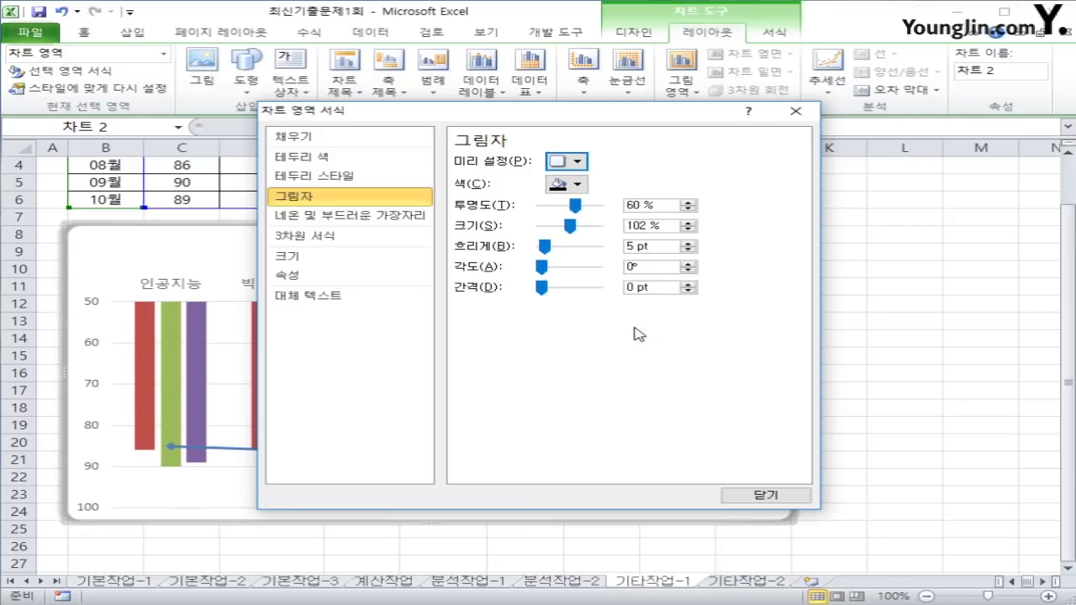
pyautogui.click(766, 497)
pyautogui.click(849, 508)
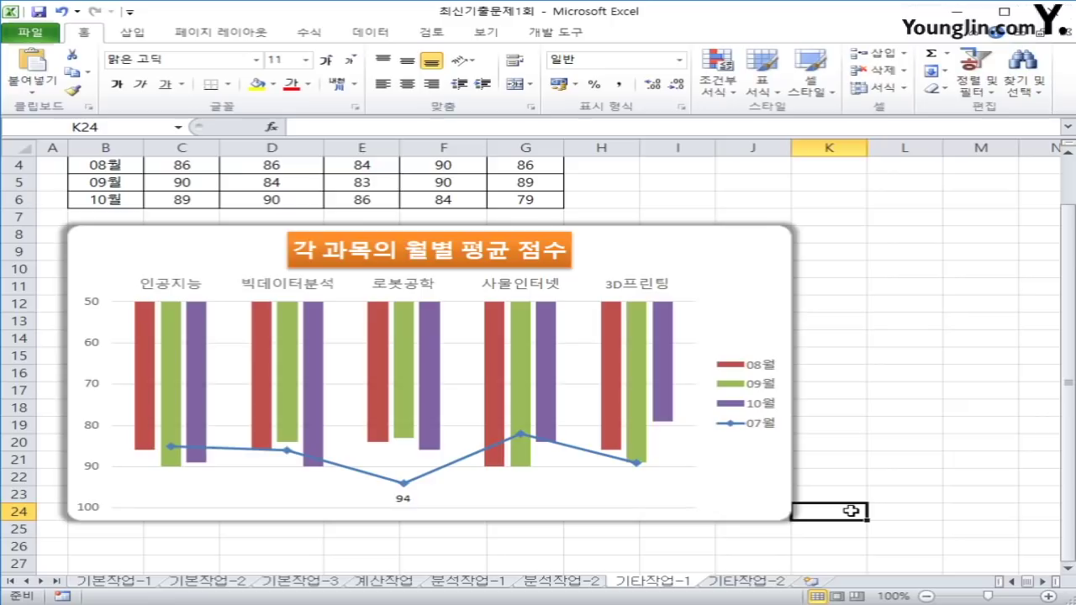
# On the 기타작업-2 sheet, turn on design mode and open the click procedure of the 판매실적 command button.
pyautogui.click(783, 585)
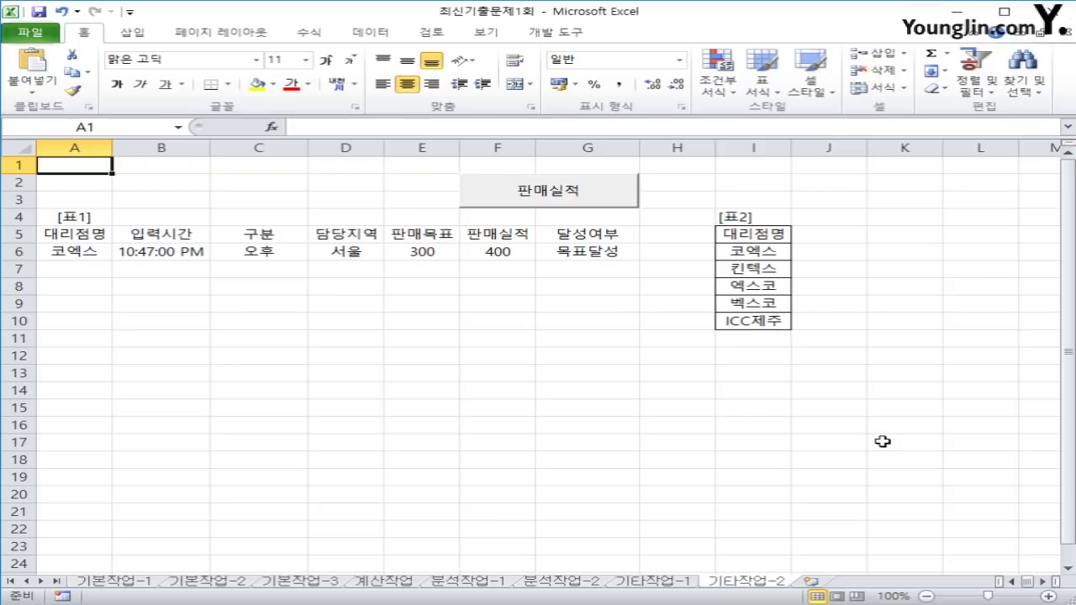
pyautogui.keyDown('ctrl'); pyautogui.click(577, 198); pyautogui.keyUp('ctrl')
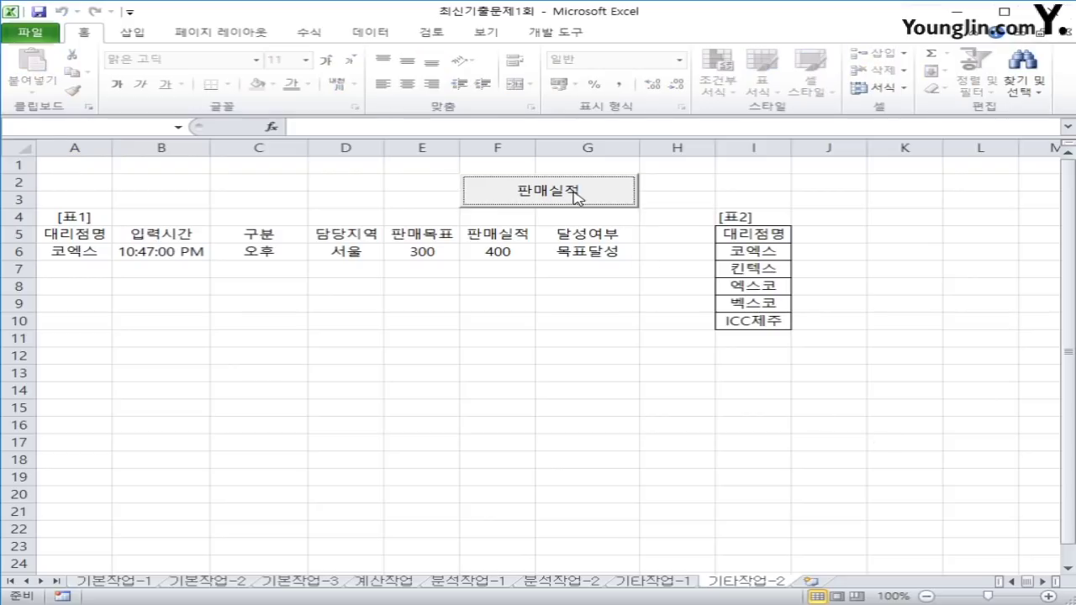
pyautogui.click(635, 407)
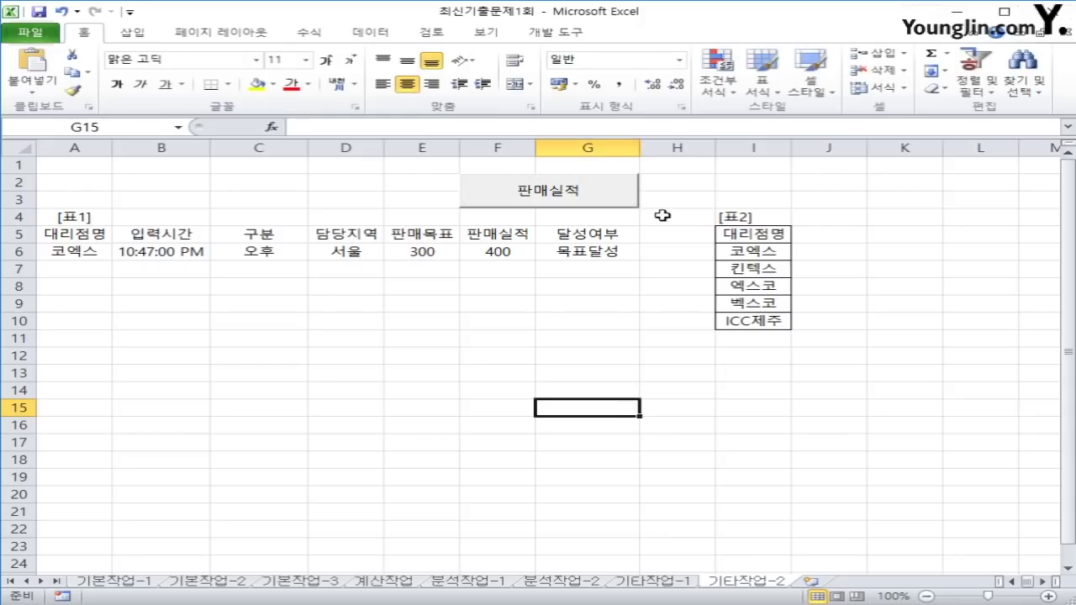
pyautogui.click(555, 32)
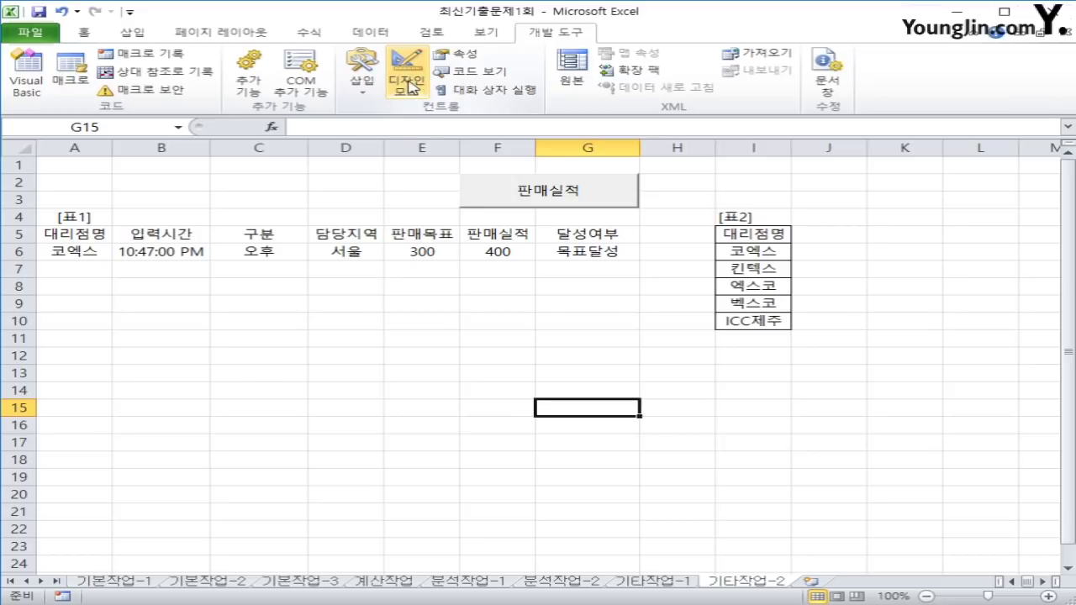
pyautogui.click(410, 86)
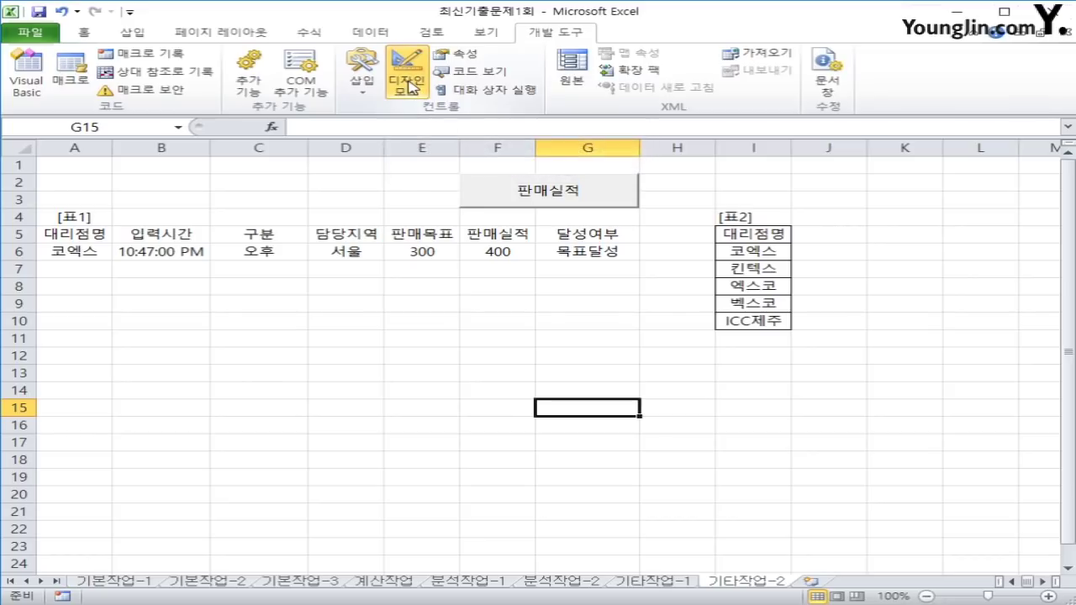
pyautogui.click(544, 205)
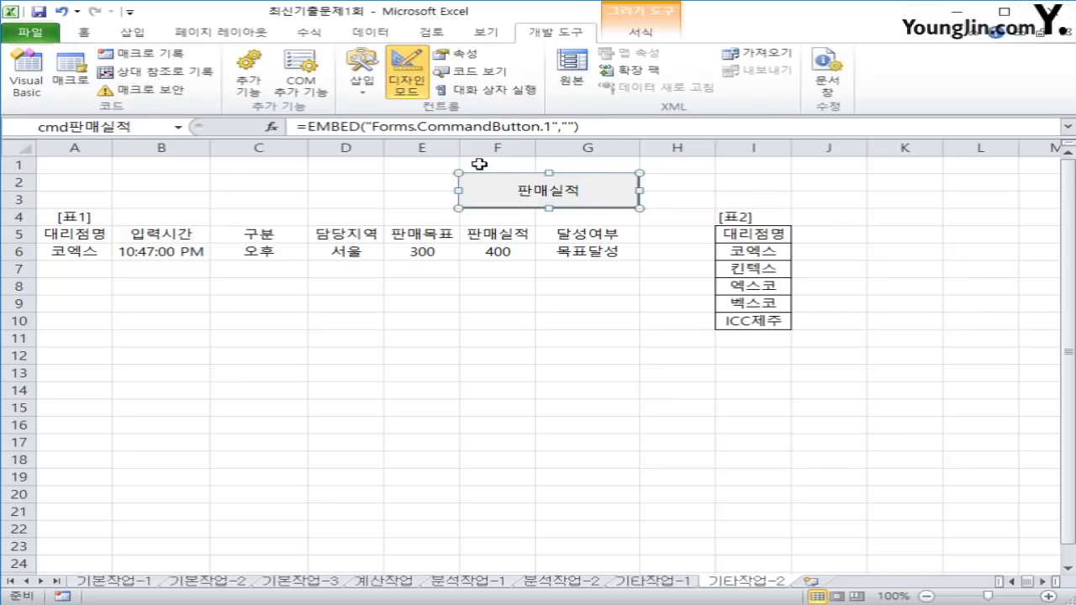
pyautogui.doubleClick(580, 201)
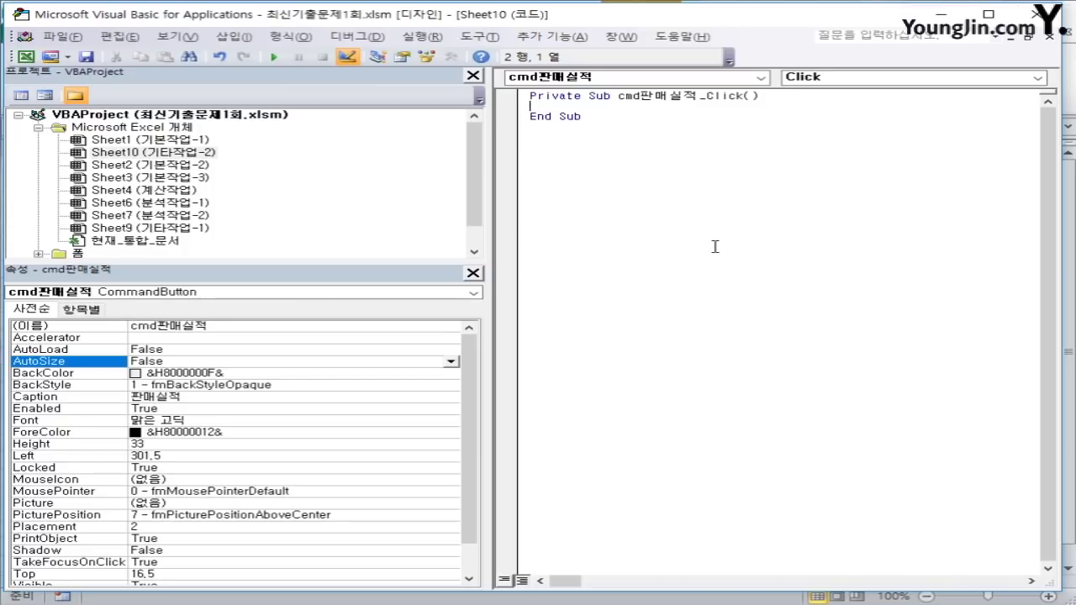
# Add the statement 판매실적.Show to the cmd판매실적_Click procedure.
pyautogui.press('Tab')
pyautogui.write('판매실적.')
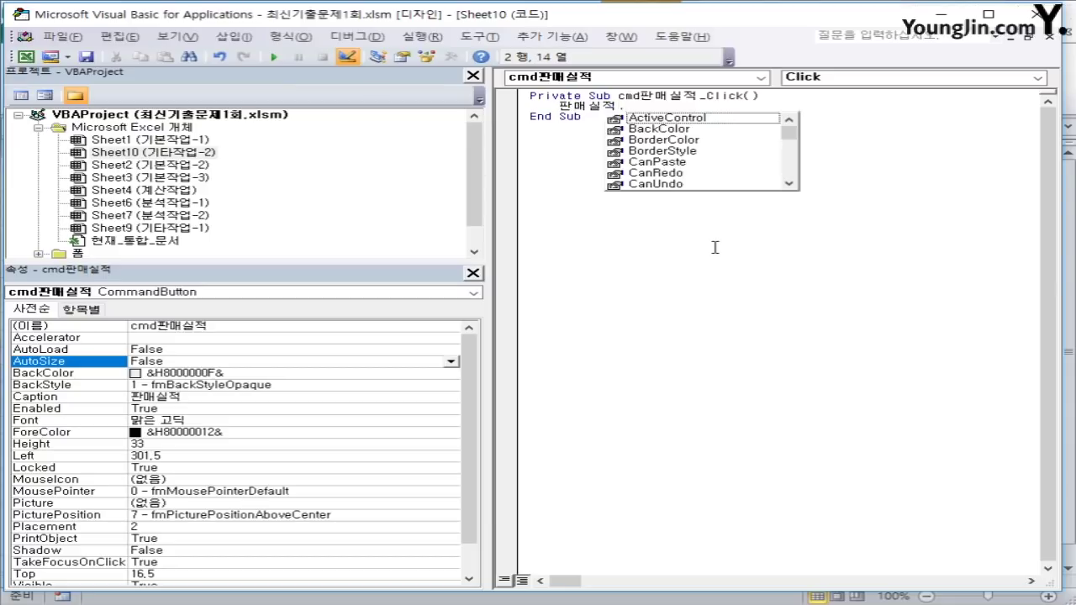
pyautogui.write('show')
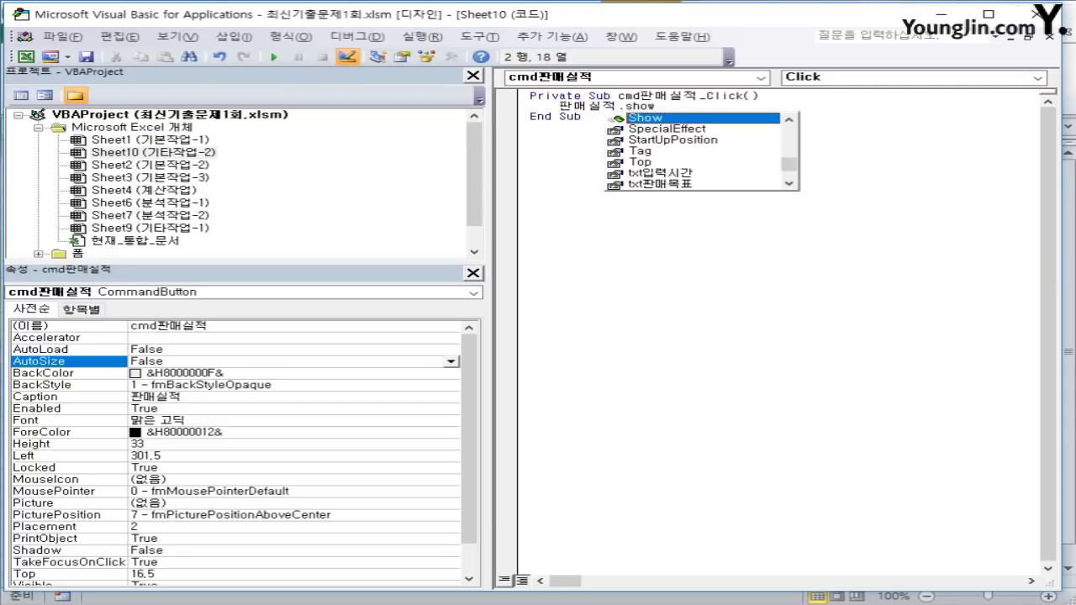
pyautogui.press('Escape')
pyautogui.click(747, 373)
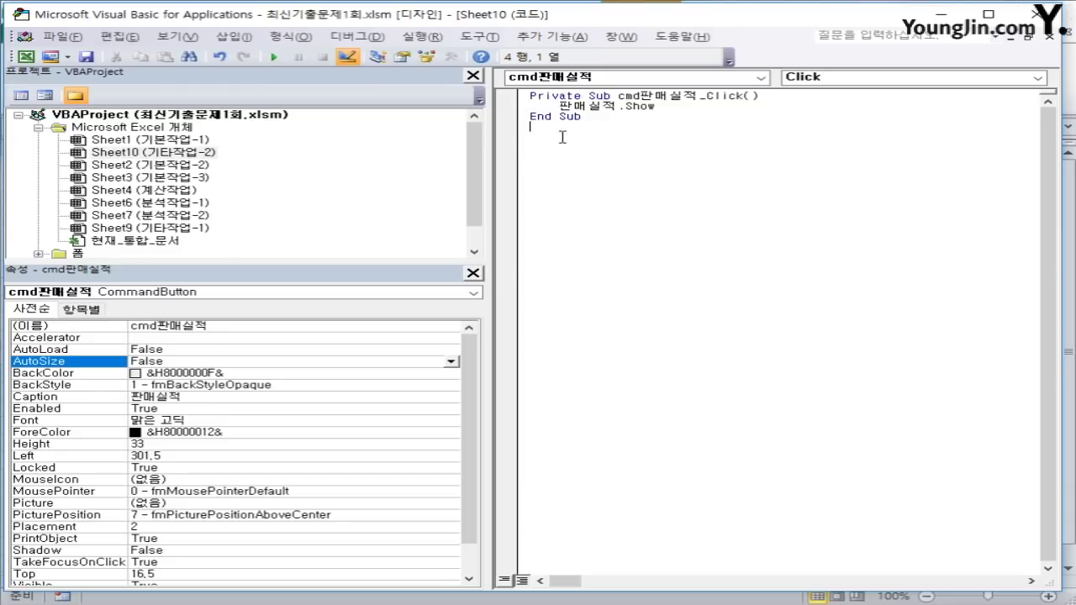
# Open the code of the 판매실적 form and create its UserForm_Initialize procedure.
pyautogui.moveTo(473, 159); pyautogui.dragTo(486, 198)
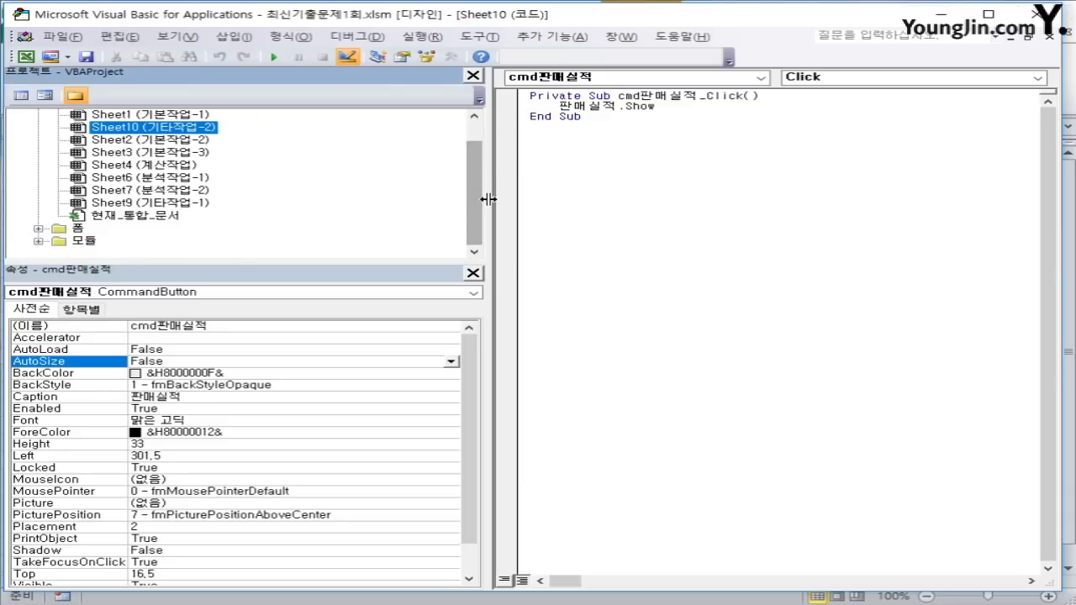
pyautogui.click(38, 227)
pyautogui.click(120, 242)
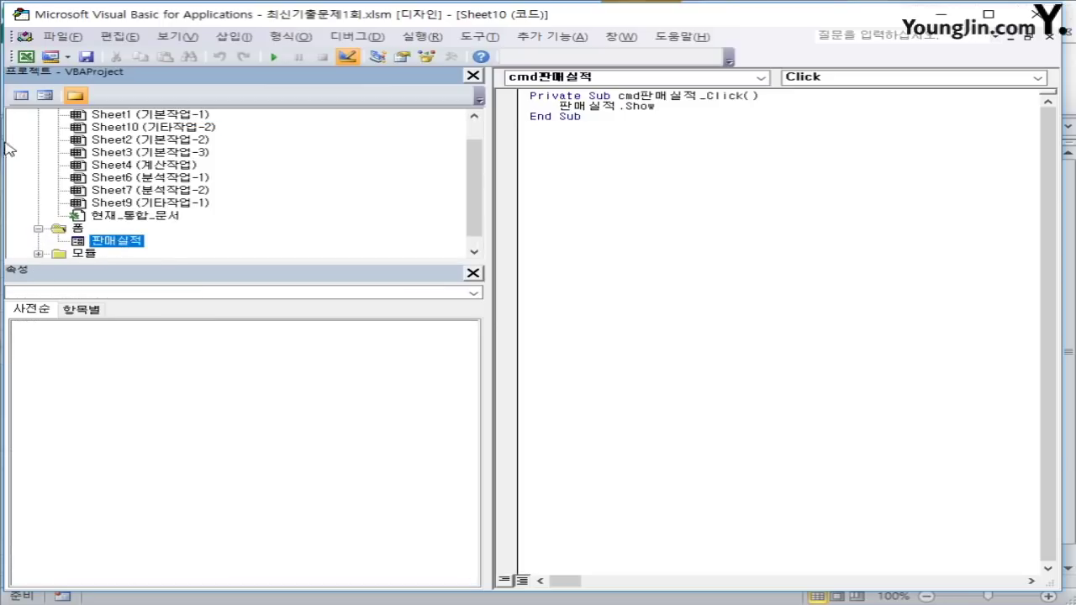
pyautogui.click(21, 96)
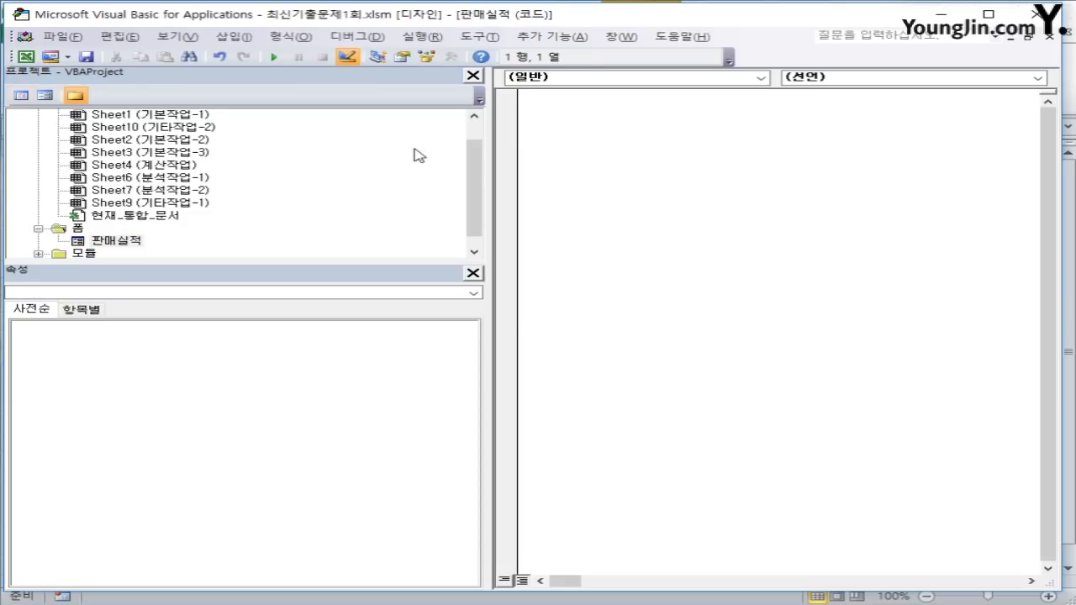
pyautogui.click(602, 80)
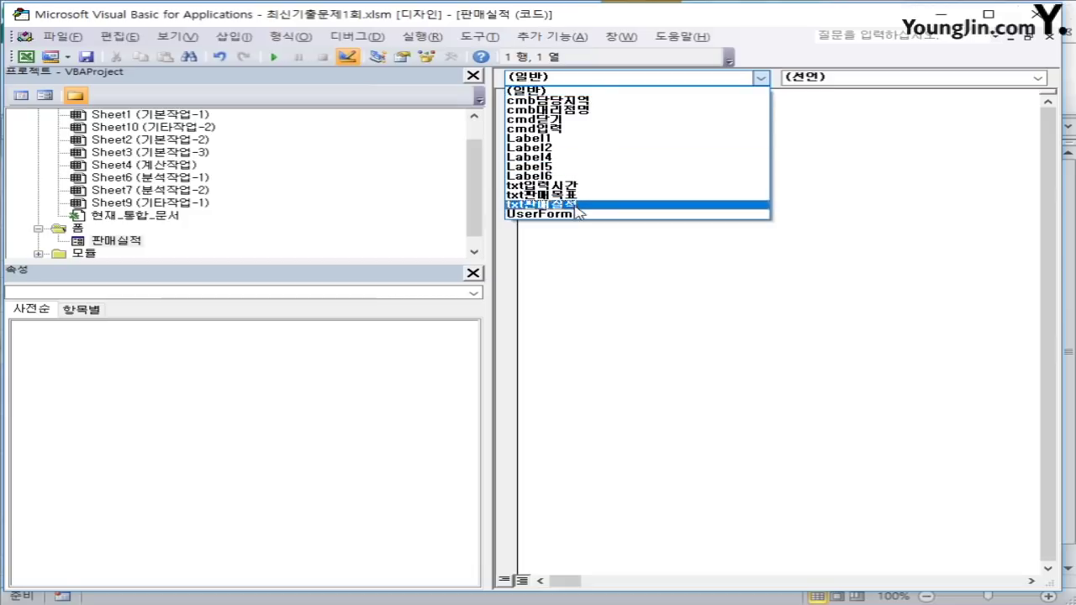
pyautogui.click(577, 215)
pyautogui.click(831, 79)
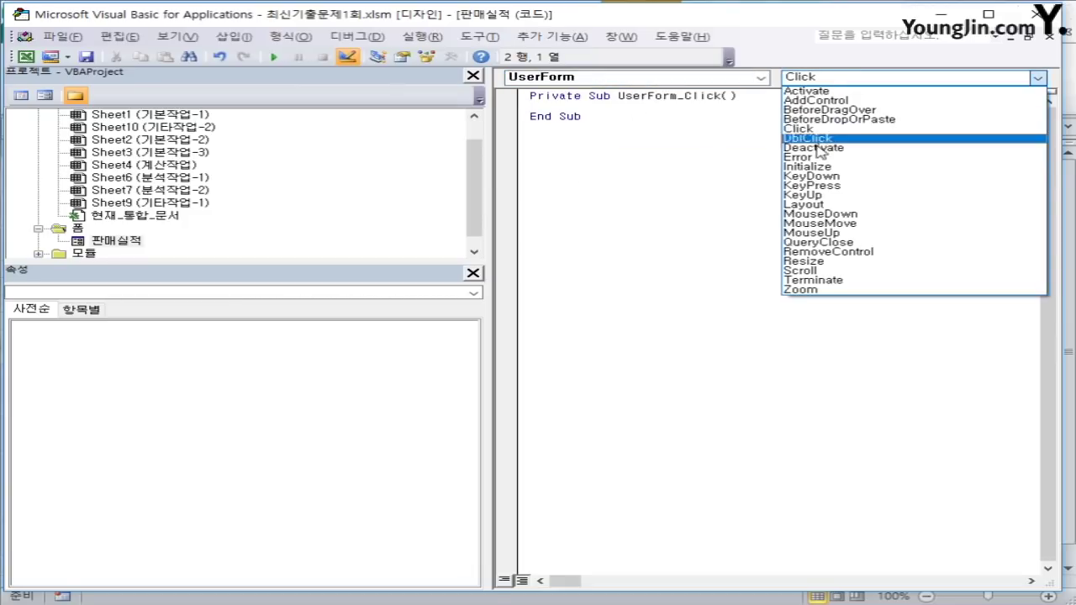
pyautogui.click(811, 167)
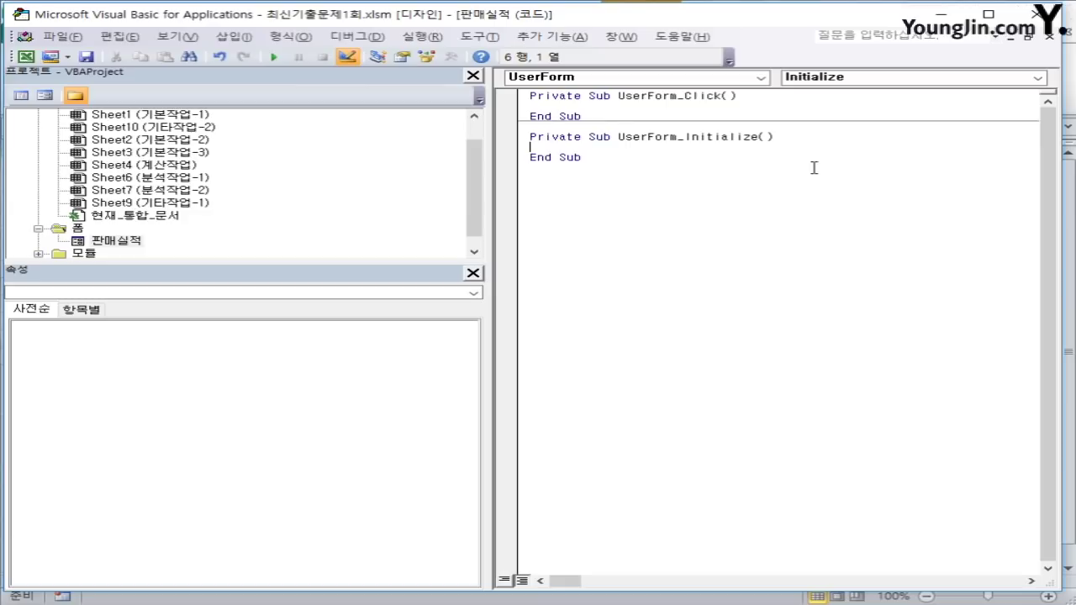
# Begin an indented line in UserForm_Initialize with the control name cmd대리점명.
pyautogui.press('Tab')
pyautogui.write('cmd대리점명.')
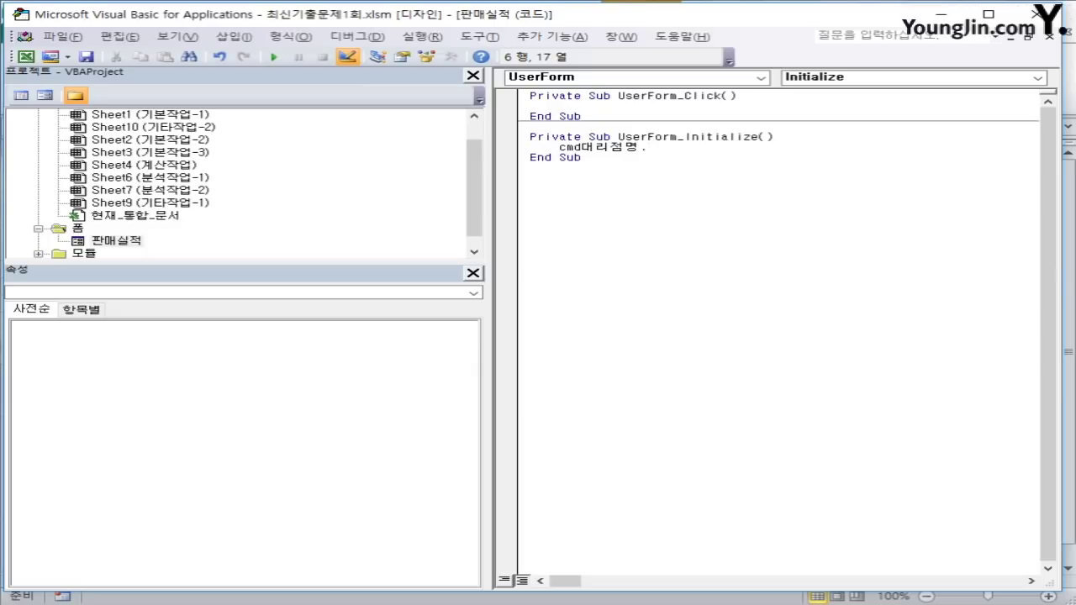
pyautogui.write('rowsour')
pyautogui.press('BackSpace')
pyautogui.press('BackSpace')
pyautogui.press('BackSpace')
pyautogui.press('BackSpace')
pyautogui.press('BackSpace')
pyautogui.press('BackSpace')
pyautogui.press('BackSpace')
pyautogui.press('BackSpace')
pyautogui.write('.')
pyautogui.press('BackSpace')
# Correct the control name's prefix so that it reads cmb대리점명.
pyautogui.press('Left')
pyautogui.press('Left')
pyautogui.press('Left')
pyautogui.press('Left')
pyautogui.press('Left')
pyautogui.press('Delete')
pyautogui.write('ㅠ')
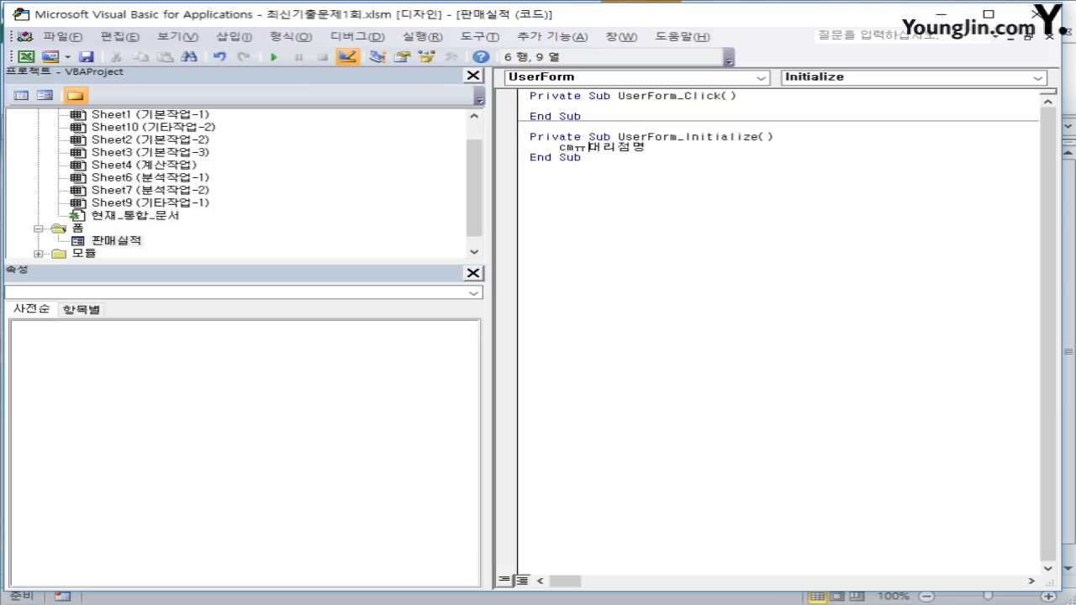
pyautogui.press('BackSpace')
pyautogui.press('Hangul')
pyautogui.write('b대리점명')
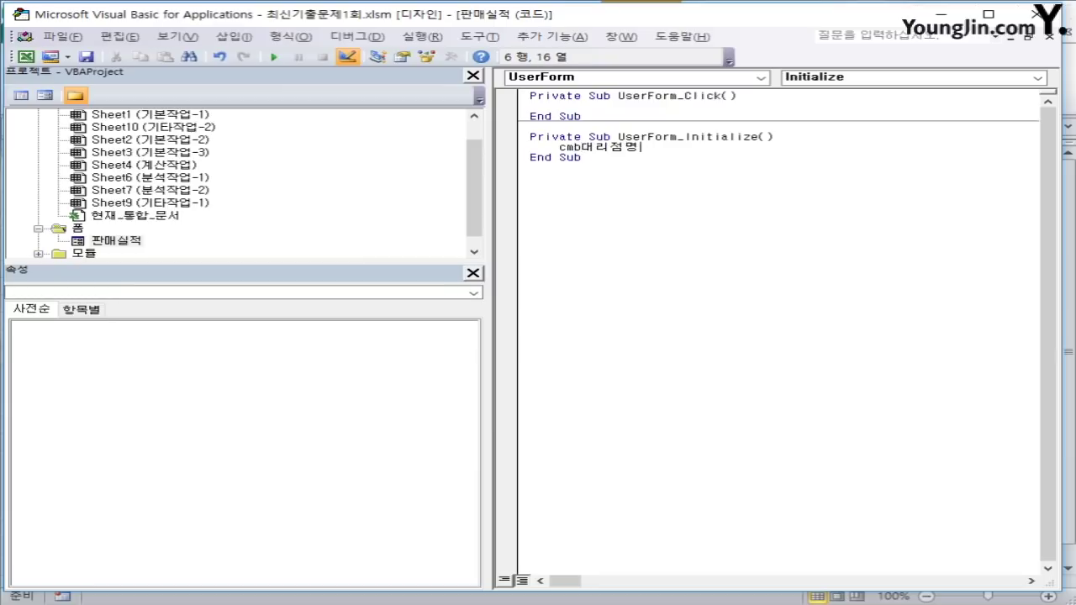
# Complete the cmb대리점명 statement by setting its RowSource property to "I6:I10".
pyautogui.write('.')
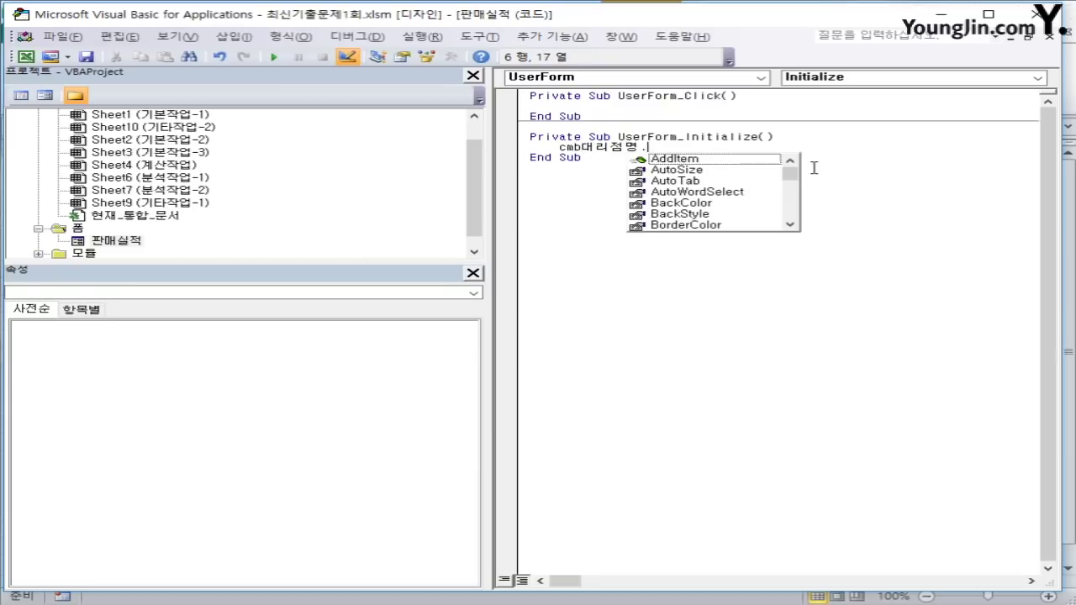
pyautogui.write('ㄱ')
pyautogui.press('BackSpace')
pyautogui.press('Hangul')
pyautogui.write('ro')
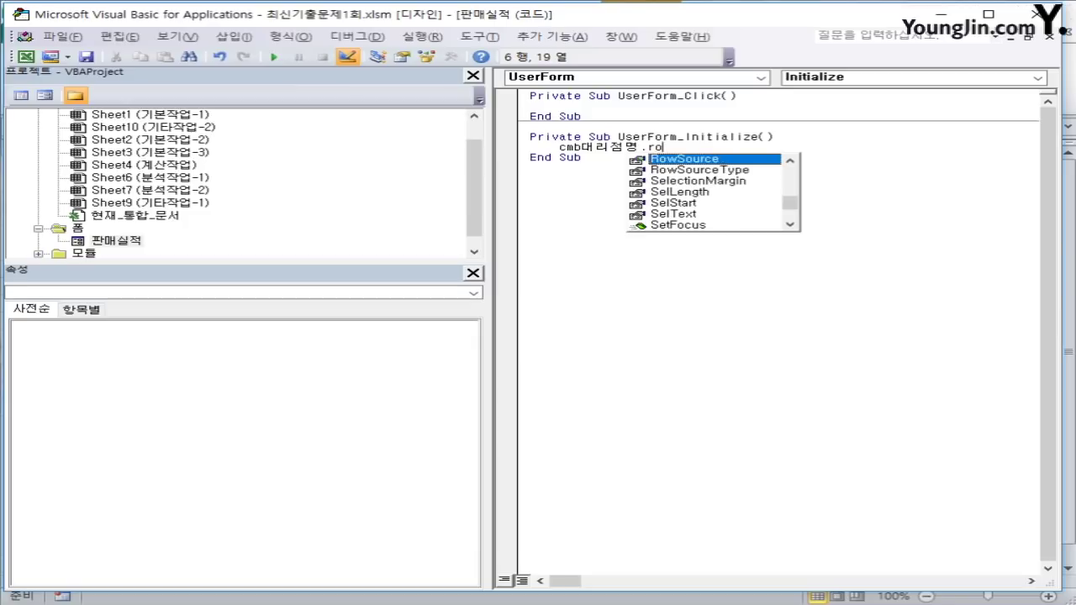
pyautogui.write(' = ')
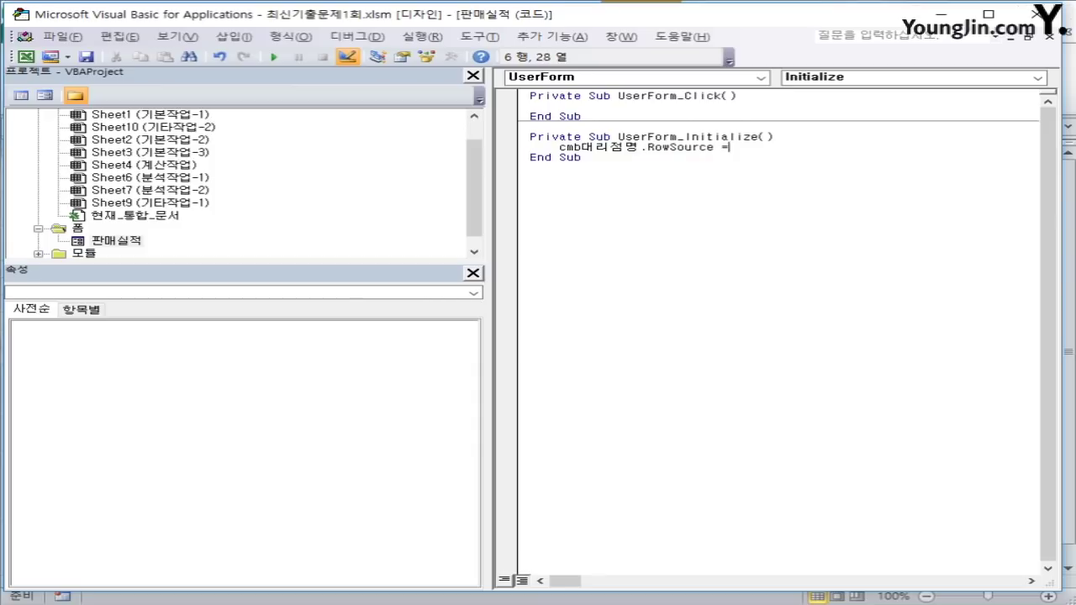
pyautogui.write('"I6:I10"')
pyautogui.press('Return')
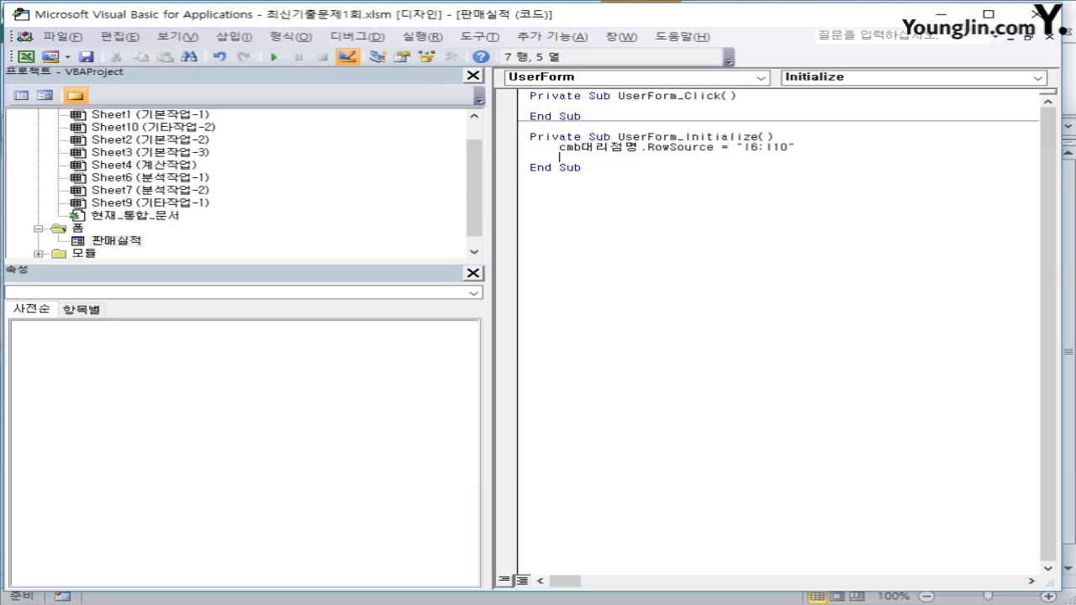
# Add the statement txt입력시간 = Time below the RowSource line.
pyautogui.write('txt')
pyautogui.write('입력시간 ')
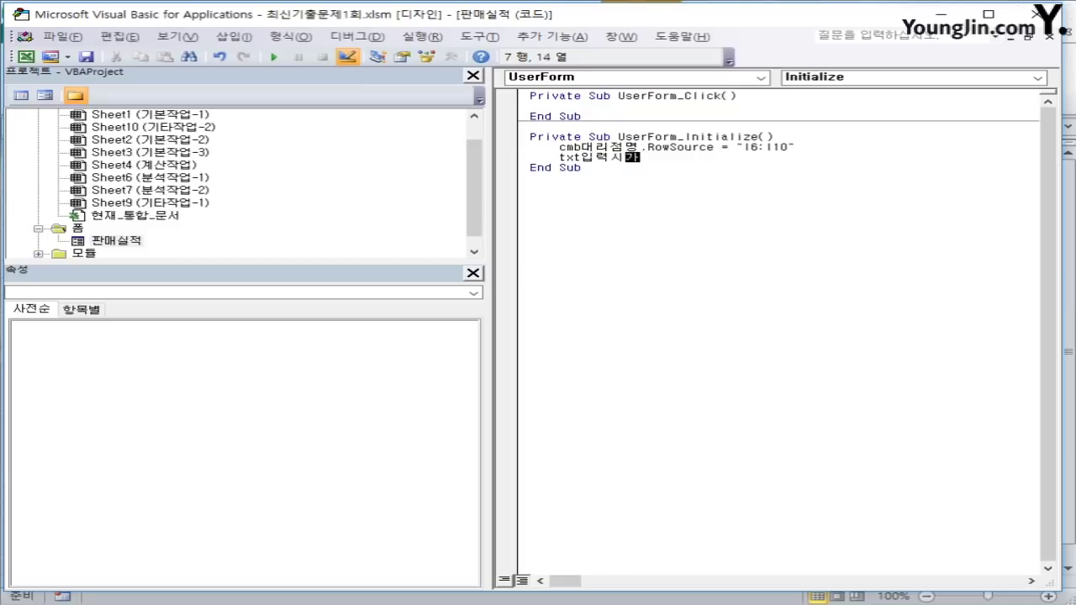
pyautogui.write('= time')
pyautogui.press('Return')
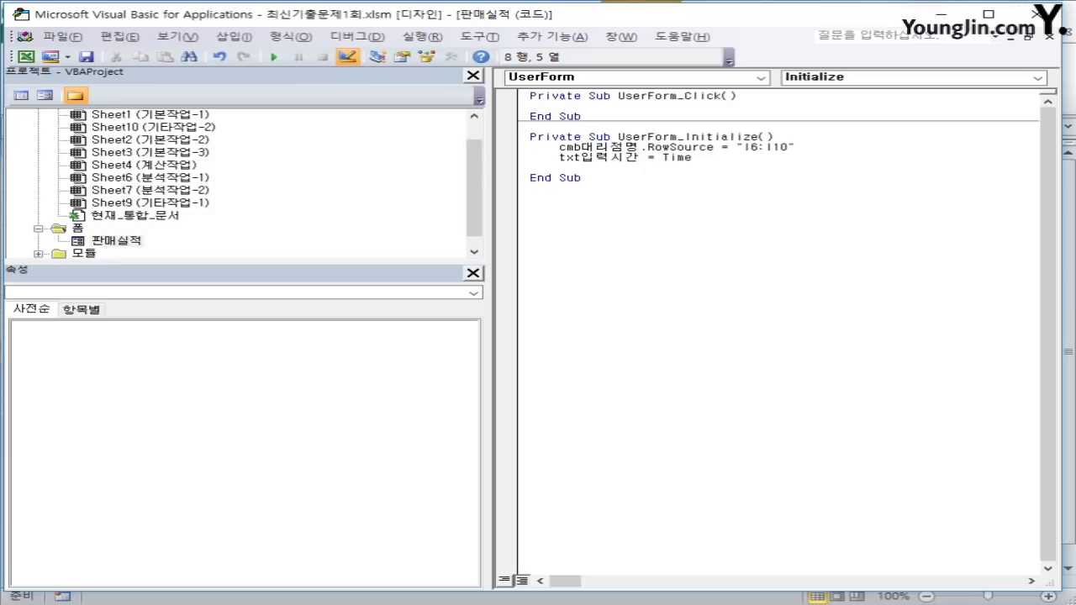
# Add the statement cmb담당지역.AddItem "서울" below the Time line in UserForm_Initialize.
pyautogui.write('cmb담당지역')
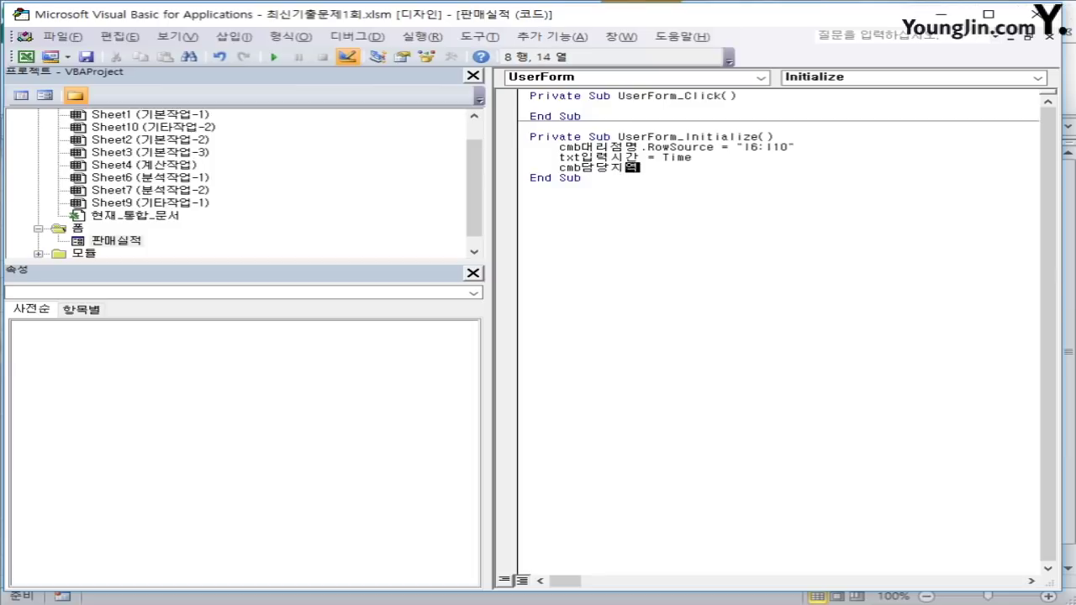
pyautogui.write('.')
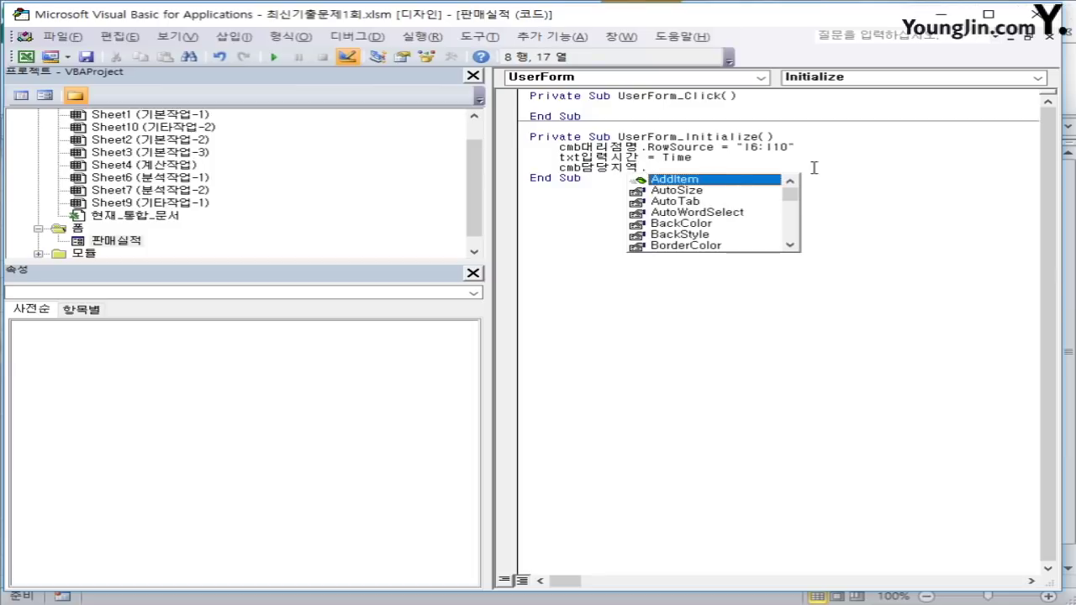
pyautogui.press('Tab')
pyautogui.write('"')
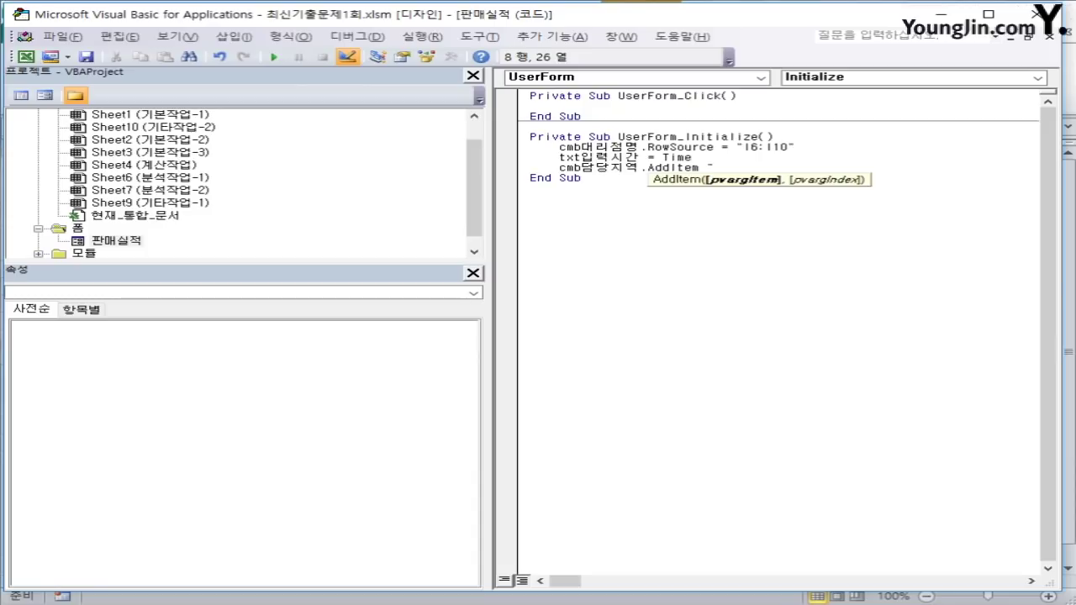
pyautogui.write('서울"')
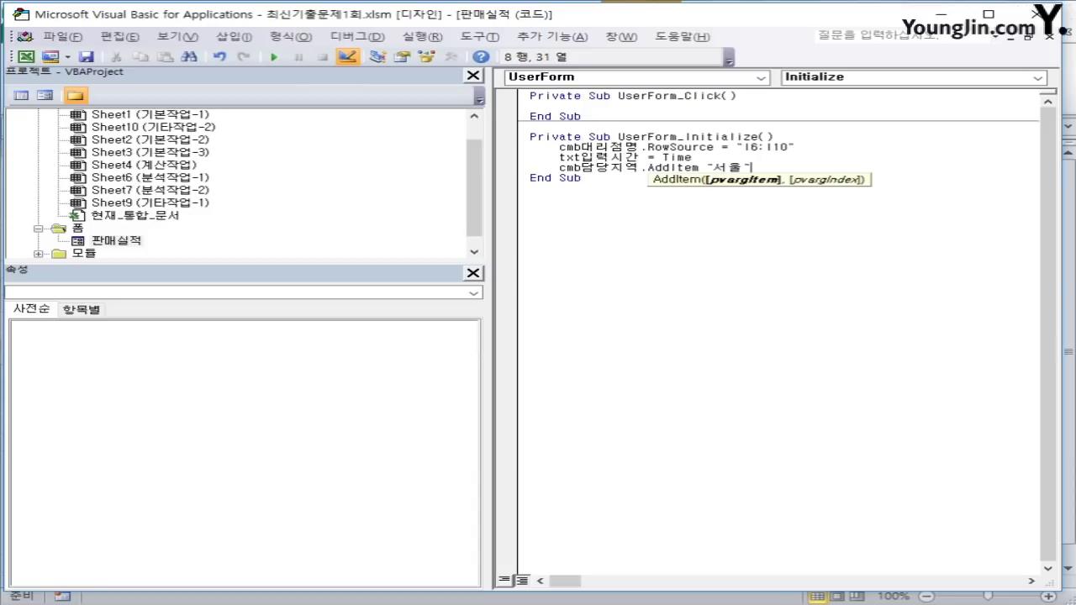
# Duplicate the cmb담당지역.AddItem "서울" statement on the line below it.
pyautogui.press('Return')
pyautogui.press('Up')
pyautogui.hotkey('shift', 'End')
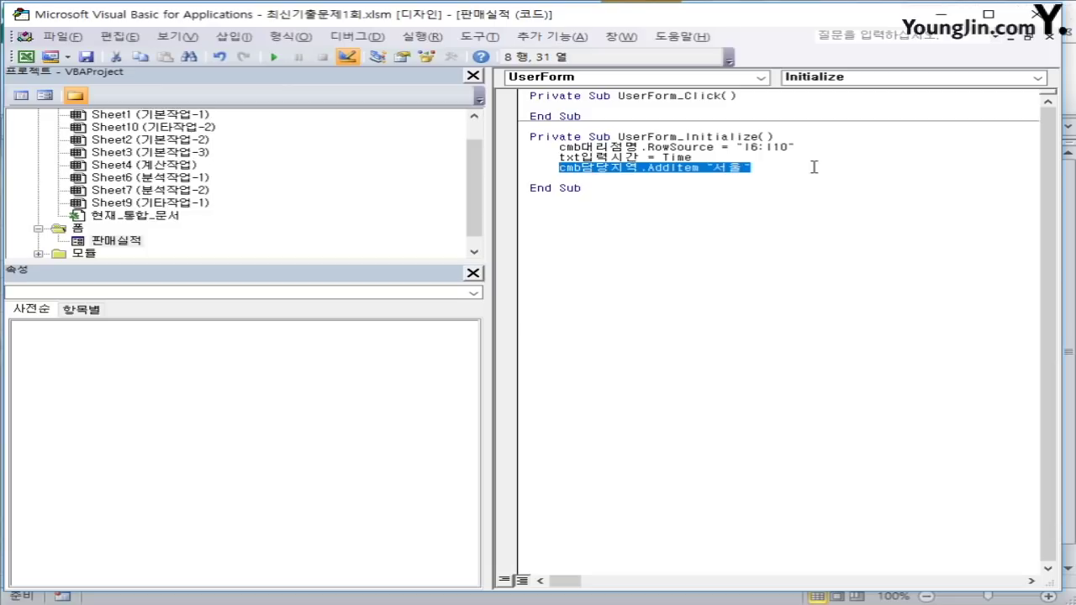
pyautogui.hotkey('ctrl', 'c')
pyautogui.press('Down')
pyautogui.hotkey('ctrl', 'v')
pyautogui.press('Return')
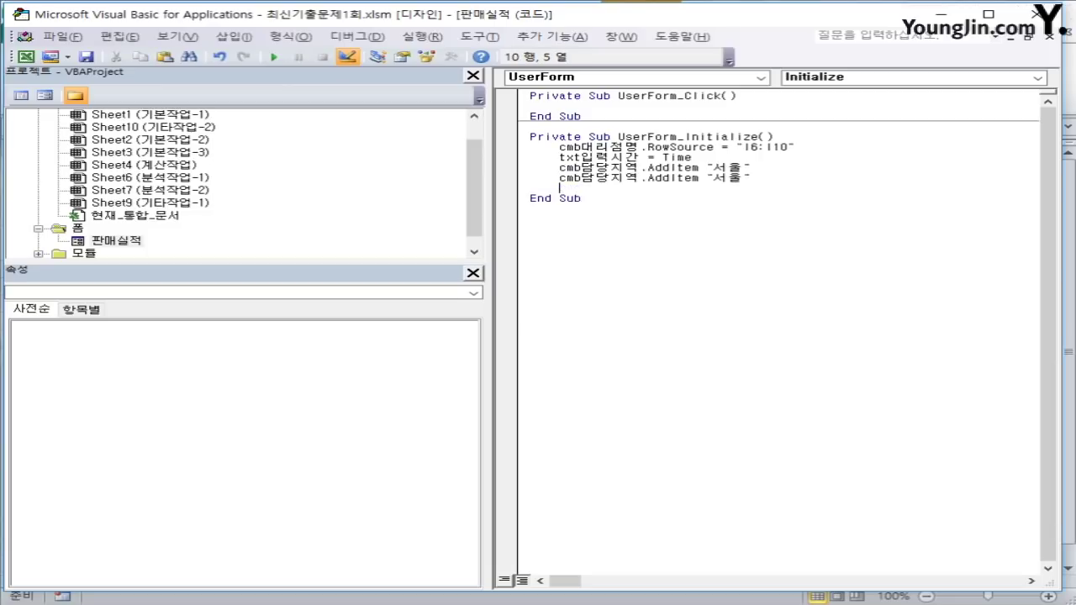
# Change the item text in the duplicated AddItem statement to "경기".
pyautogui.press('BackSpace')
pyautogui.press('Left')
pyautogui.press('Left')
pyautogui.press('Left')
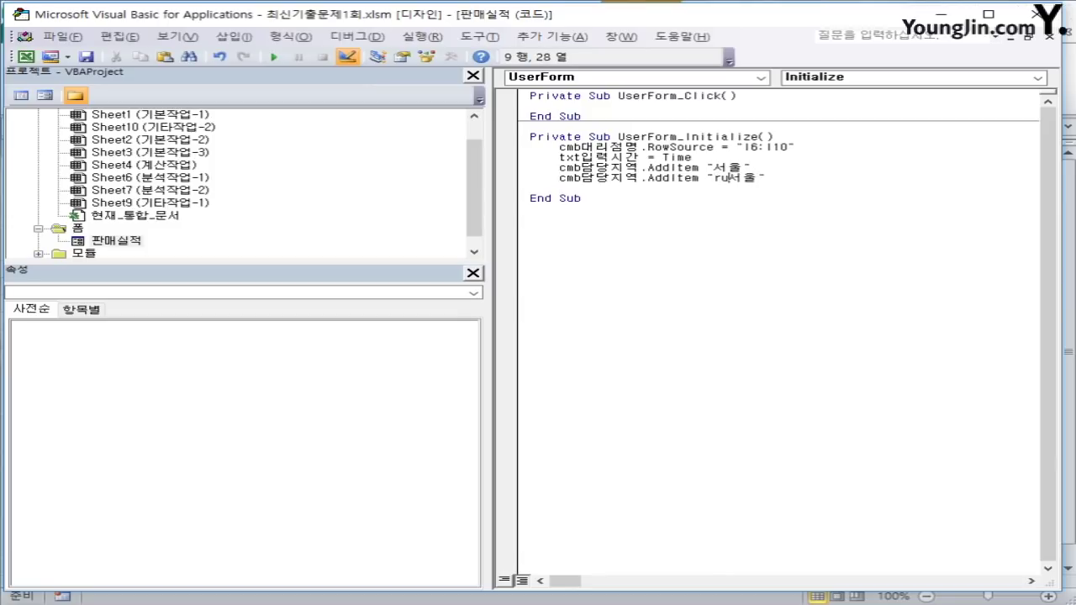
pyautogui.write('경기')
pyautogui.press('Delete')
pyautogui.press('Delete')
# Add another copy of the AddItem statement below 경기 and set its item text to "대구".
pyautogui.press('Return')
pyautogui.hotkey('ctrl', 'v')
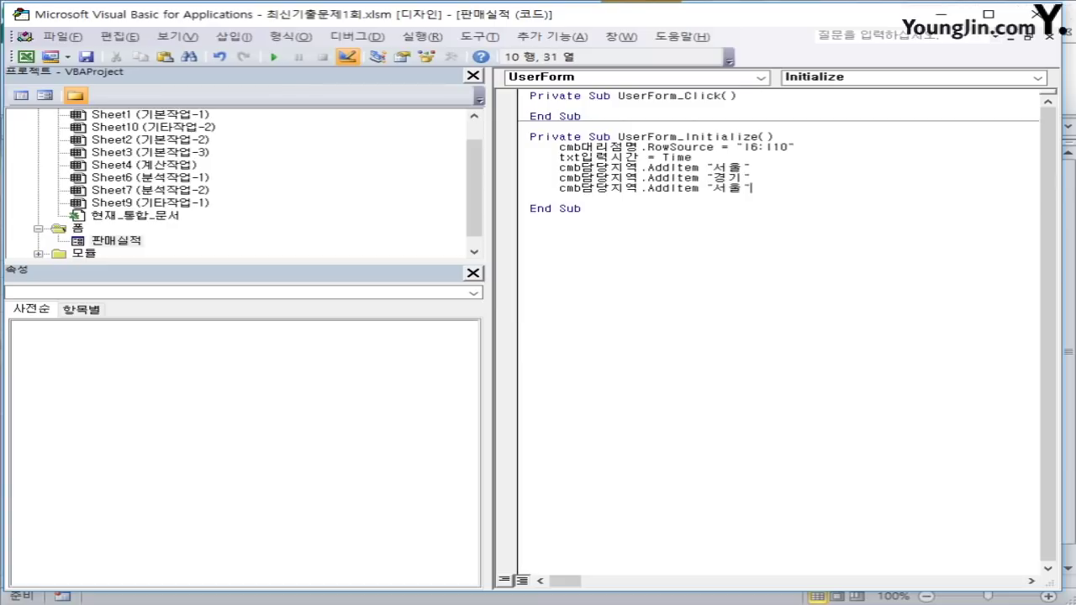
pyautogui.press('Left')
pyautogui.press('Left')
pyautogui.press('Left')
pyautogui.hotkey('shift', 'Right')
pyautogui.hotkey('shift', 'Right')
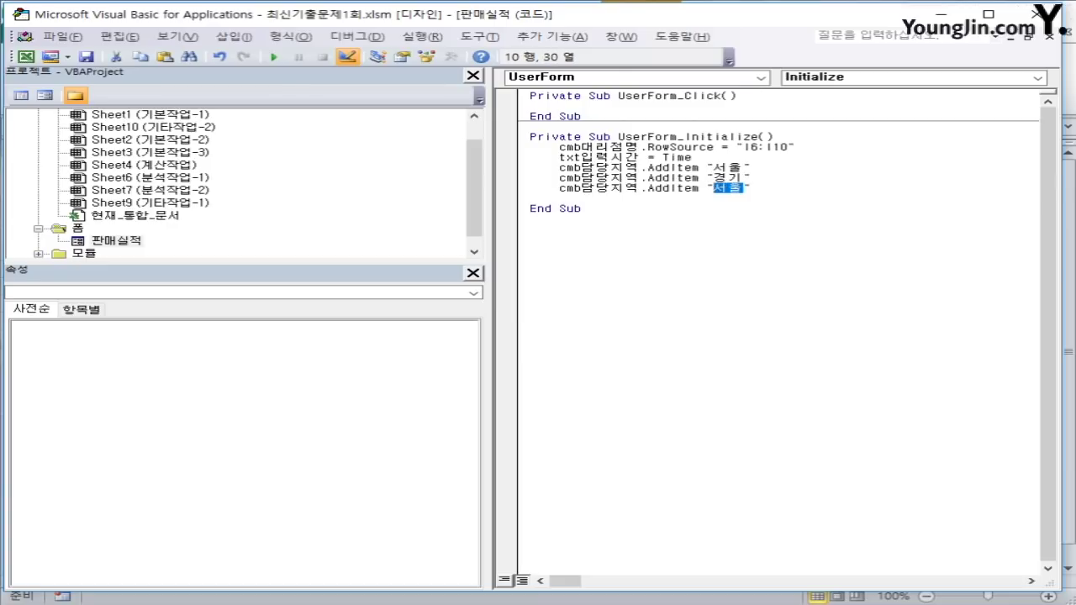
pyautogui.write('대구')
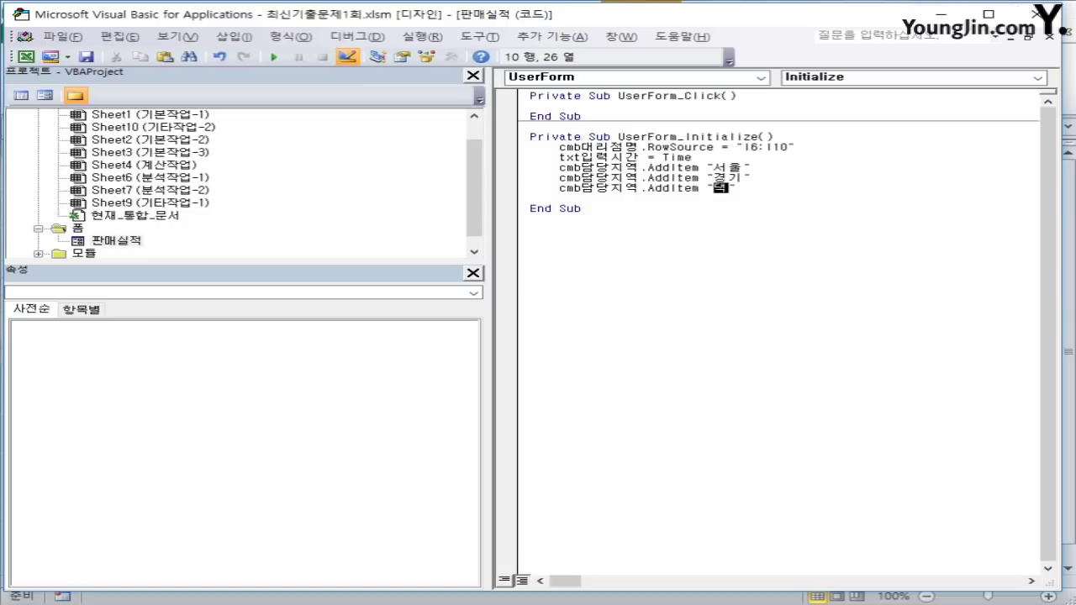
pyautogui.press('Right')
# Add another copy of the AddItem statement below 대구 and set its item text to "부산".
pyautogui.press('Return')
pyautogui.hotkey('ctrl', 'v')
pyautogui.press('Left')
pyautogui.press('Left')
pyautogui.press('Left')
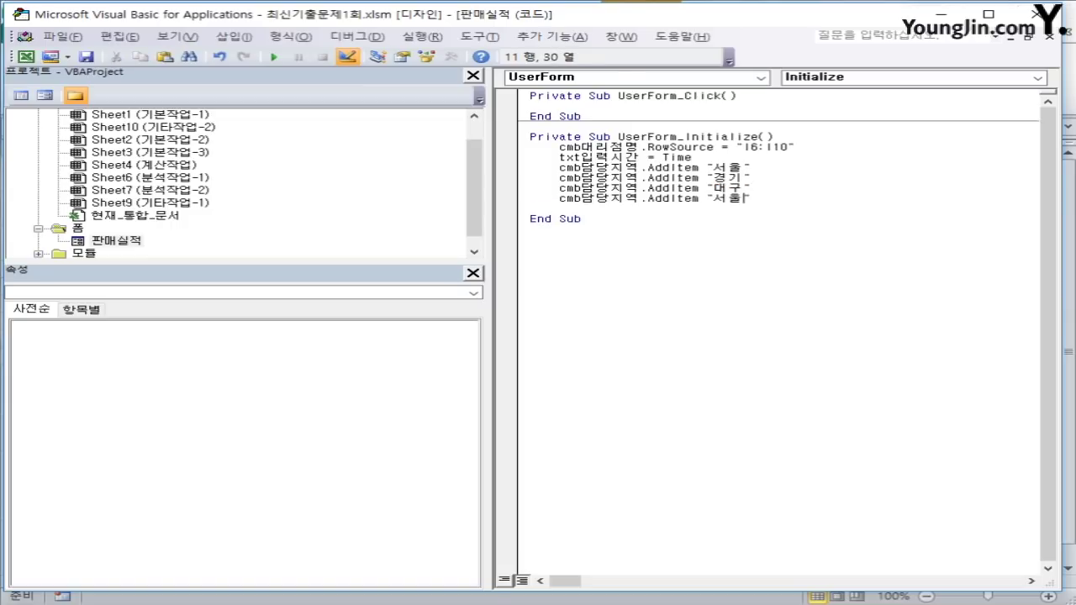
pyautogui.hotkey('shift', 'Right')
pyautogui.hotkey('shift', 'Right')
pyautogui.write('부산')
pyautogui.press('Right')
# Add a final copy of the AddItem statement below 부산 and set its item text to "제주".
pyautogui.press('Return')
pyautogui.hotkey('ctrl', 'v')
pyautogui.press('Left')
pyautogui.press('Left')
pyautogui.press('Left')
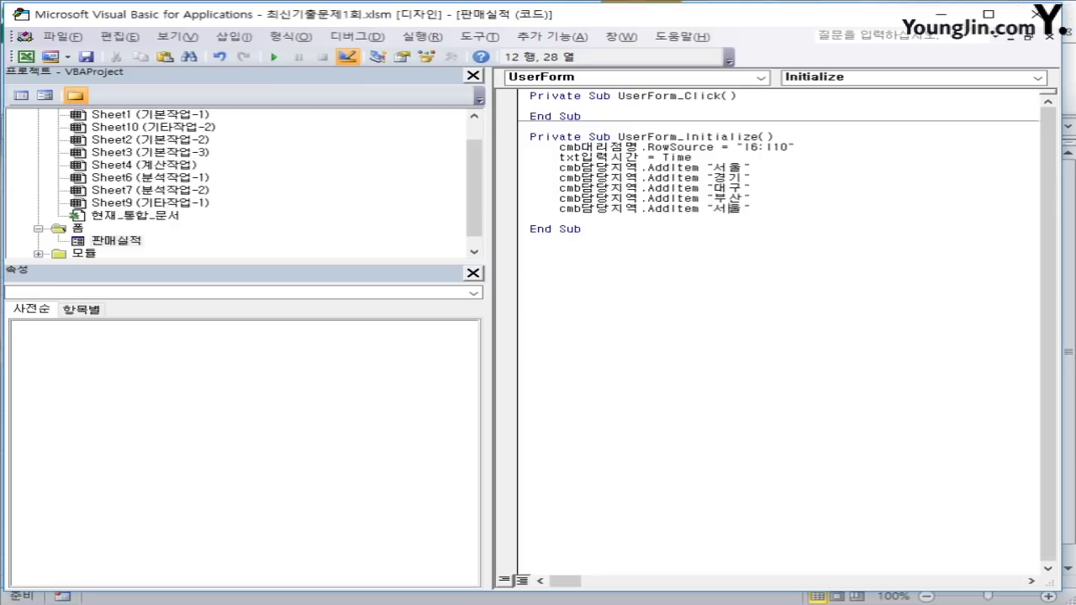
pyautogui.hotkey('shift', 'Right')
pyautogui.hotkey('shift', 'Right')
pyautogui.write('제주')
pyautogui.press('Right')
pyautogui.press('Return')
# Create a cmd닫기_Click procedure containing Unload Me, and add an empty cmd입력_Click procedure.
pyautogui.click(681, 289)
pyautogui.click(682, 77)
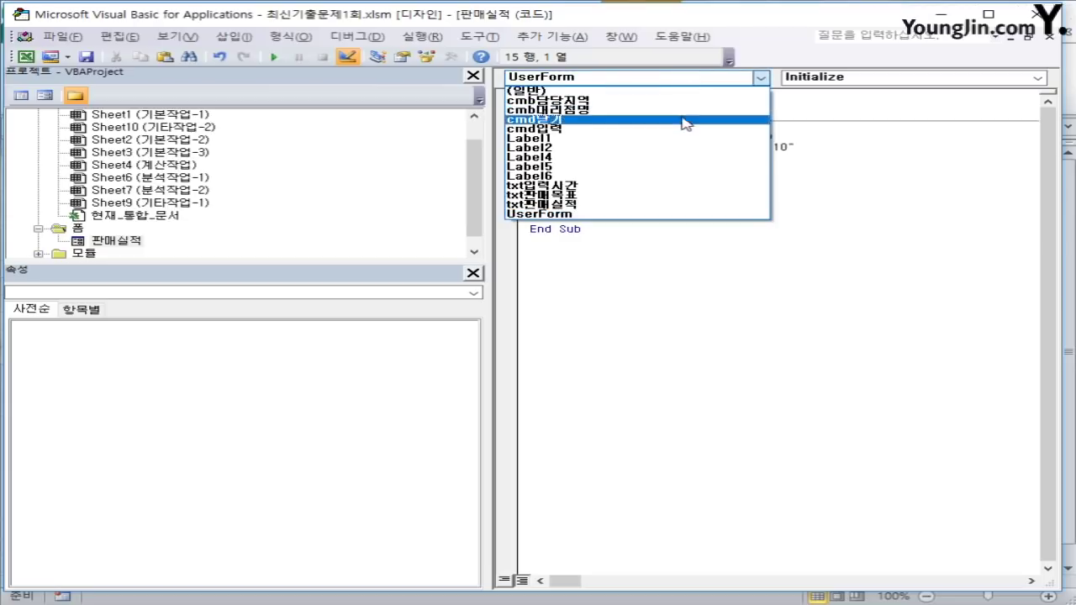
pyautogui.click(672, 121)
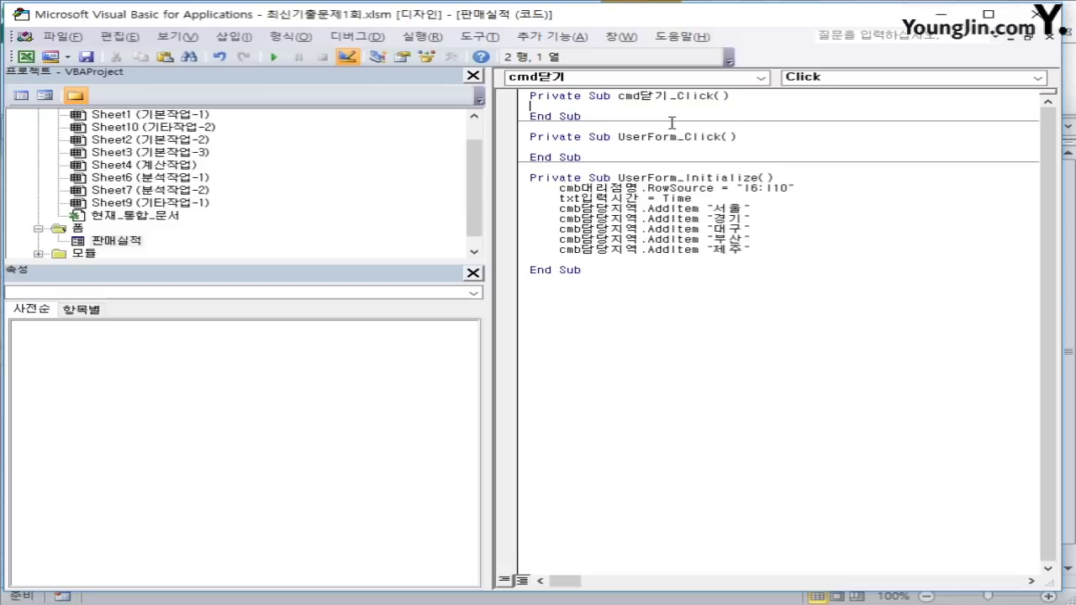
pyautogui.press('Tab')
pyautogui.write('unload me')
pyautogui.press('Down')
pyautogui.click(687, 79)
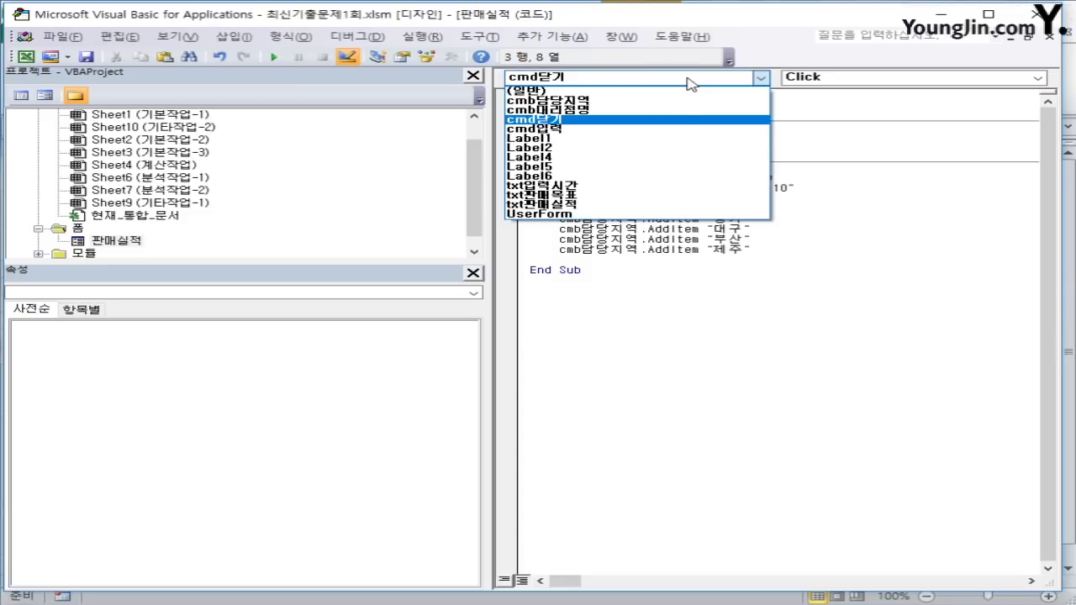
pyautogui.click(668, 130)
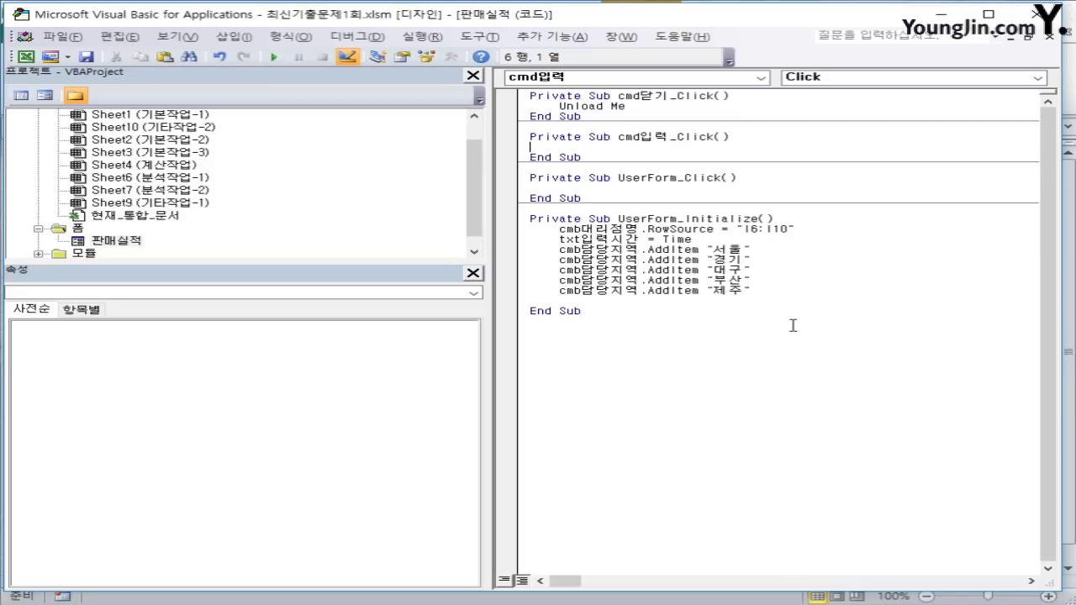
# Switch to the 기타작업-2 worksheet and examine the contiguous range of 표1, the rows above it and its next input row.
pyautogui.click(943, 17)
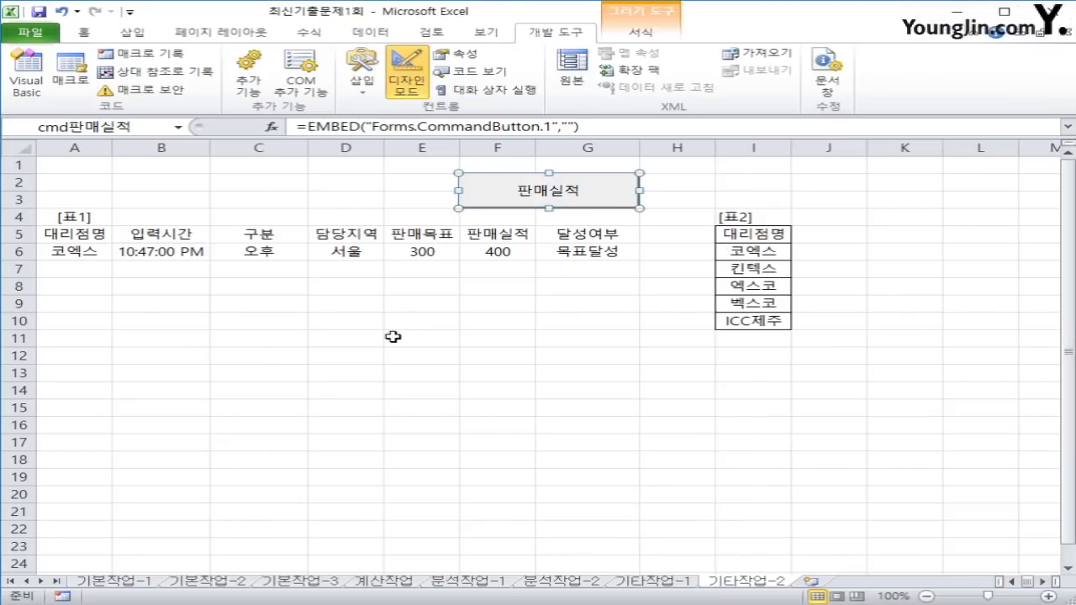
pyautogui.click(346, 338)
pyautogui.click(89, 240)
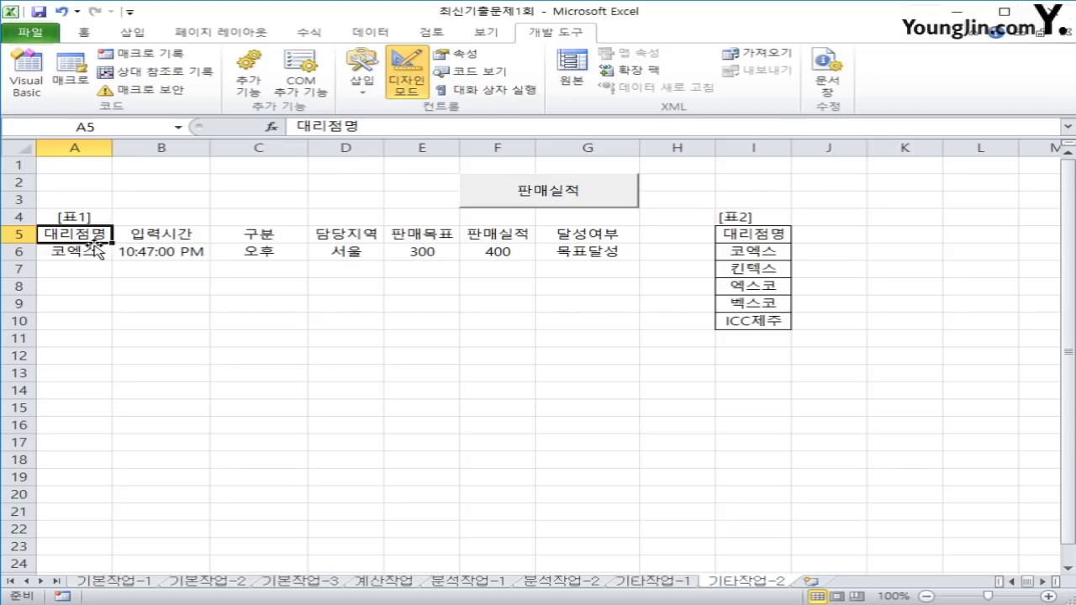
pyautogui.moveTo(67, 229); pyautogui.dragTo(586, 252)
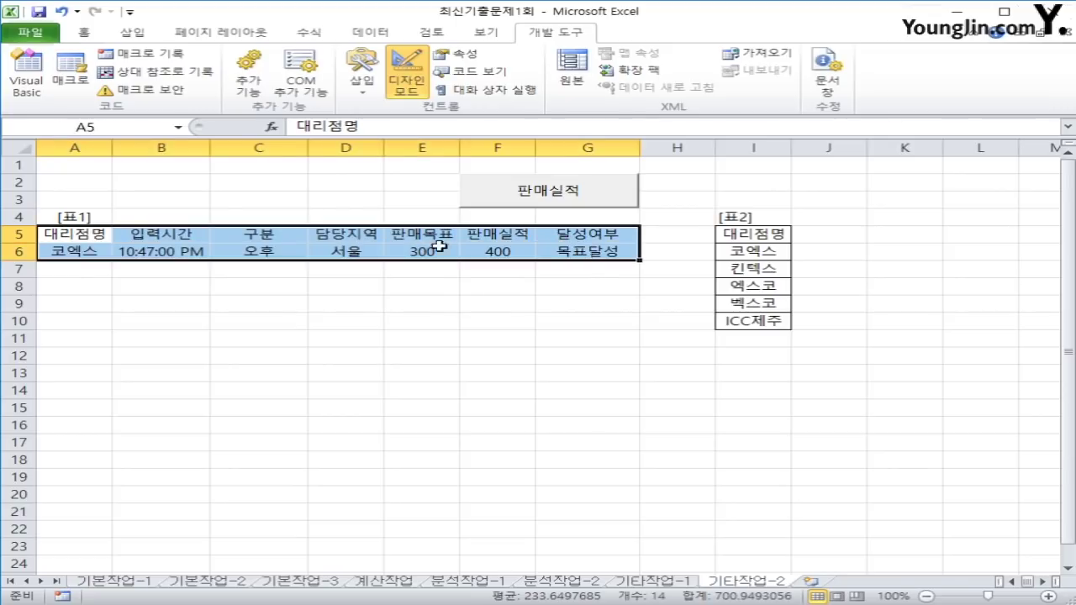
pyautogui.click(86, 217)
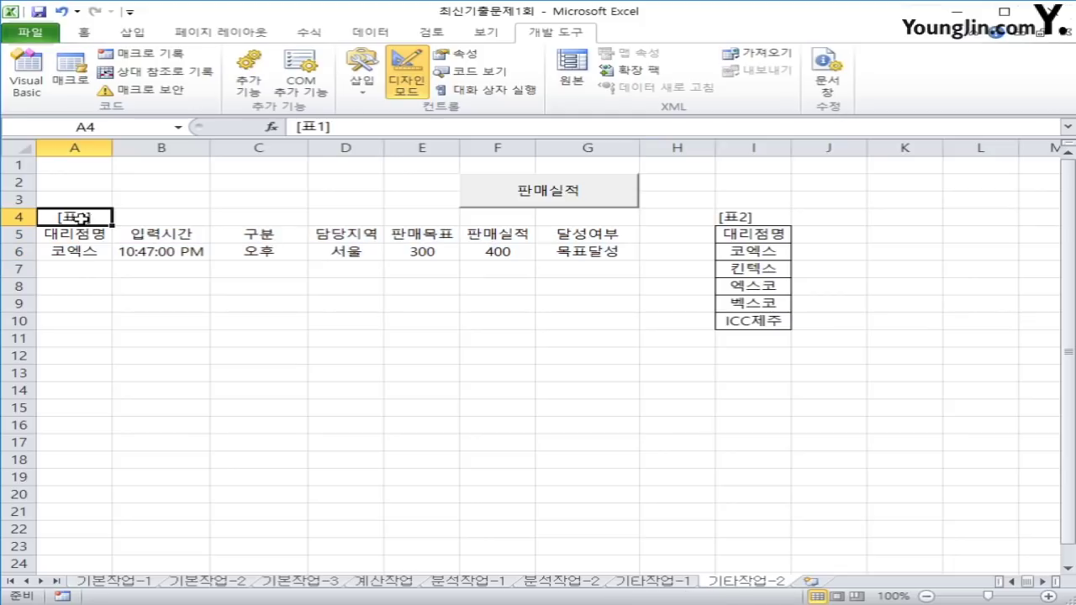
pyautogui.moveTo(87, 218); pyautogui.dragTo(598, 255)
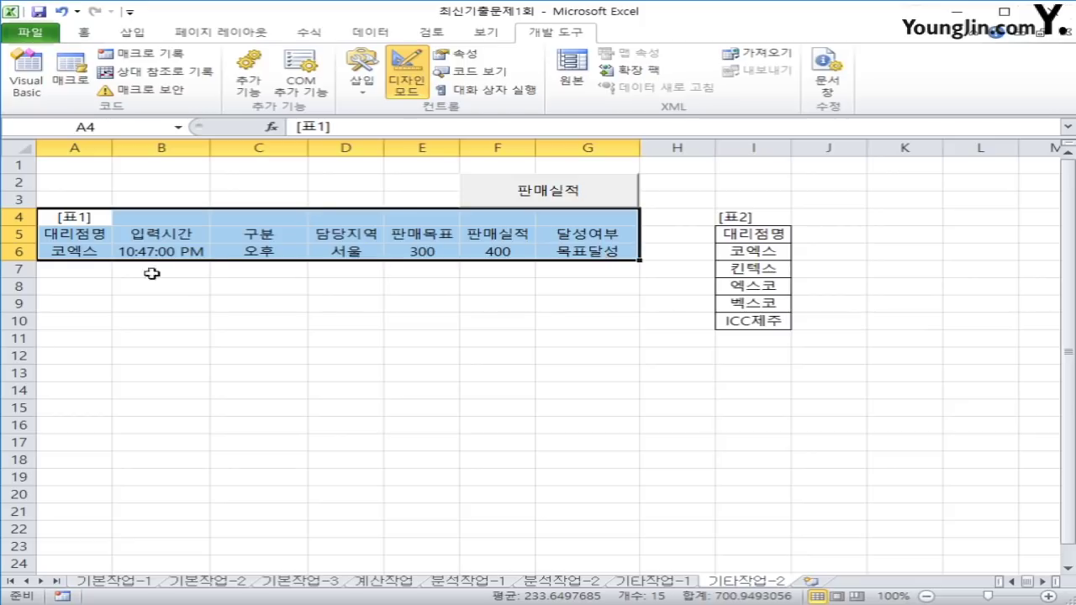
pyautogui.click(74, 273)
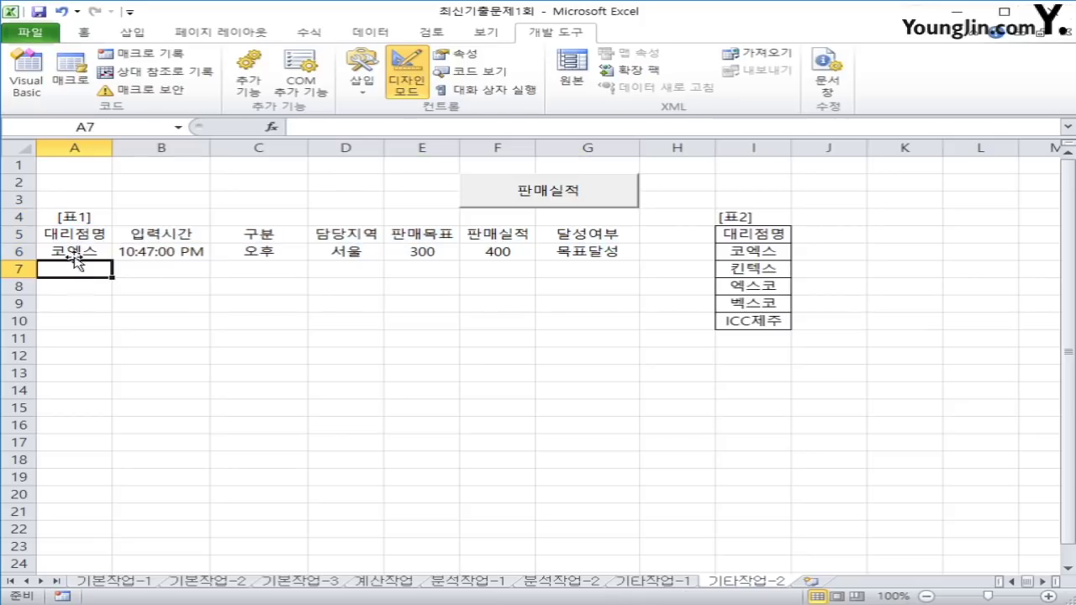
pyautogui.click(89, 159)
pyautogui.moveTo(88, 160); pyautogui.dragTo(423, 202)
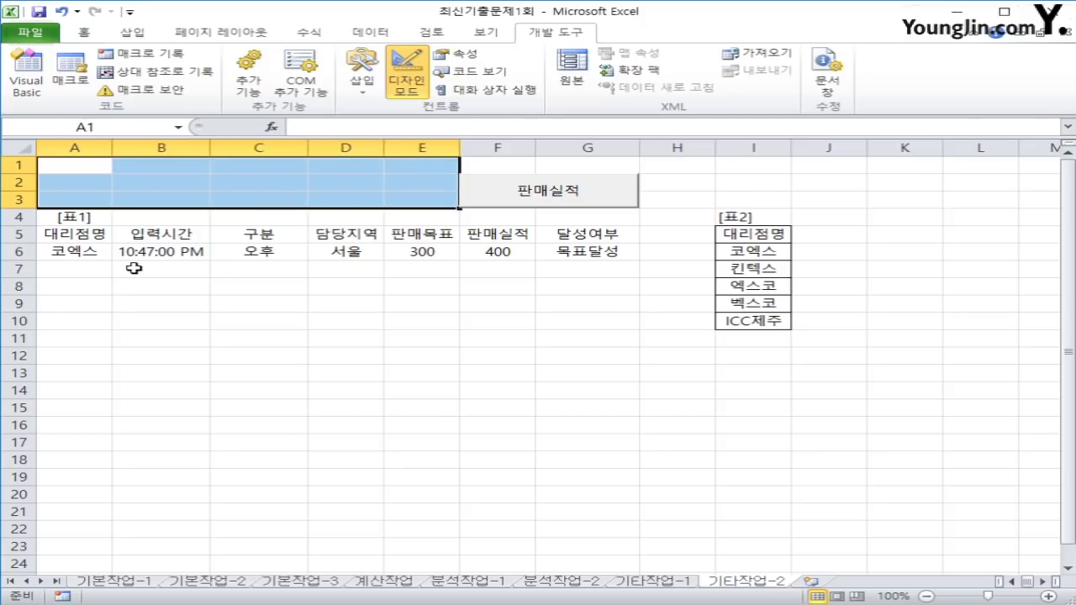
pyautogui.click(65, 270)
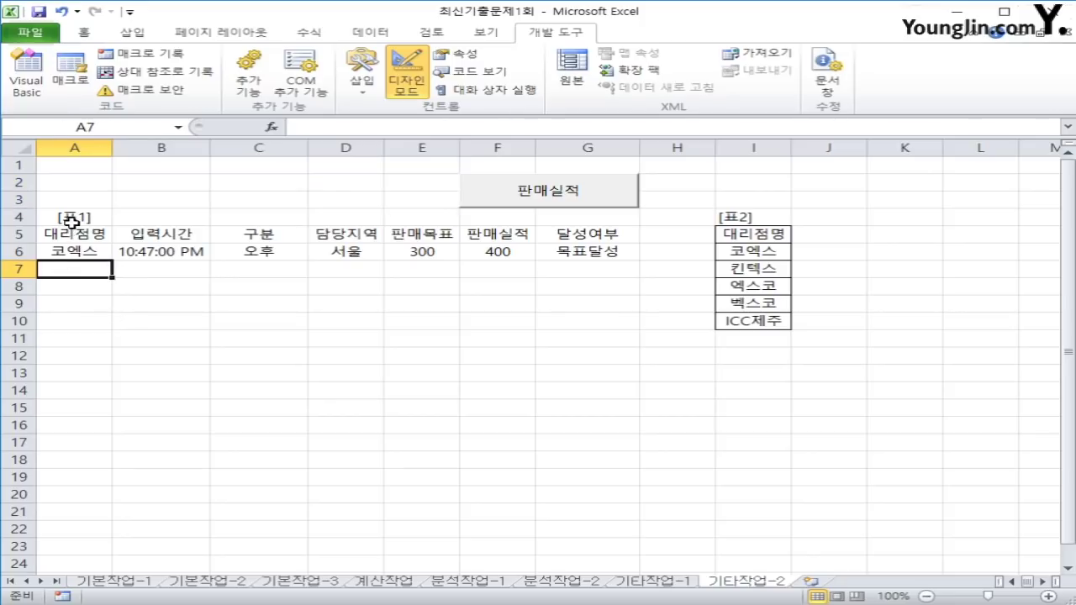
pyautogui.moveTo(72, 217); pyautogui.dragTo(595, 253)
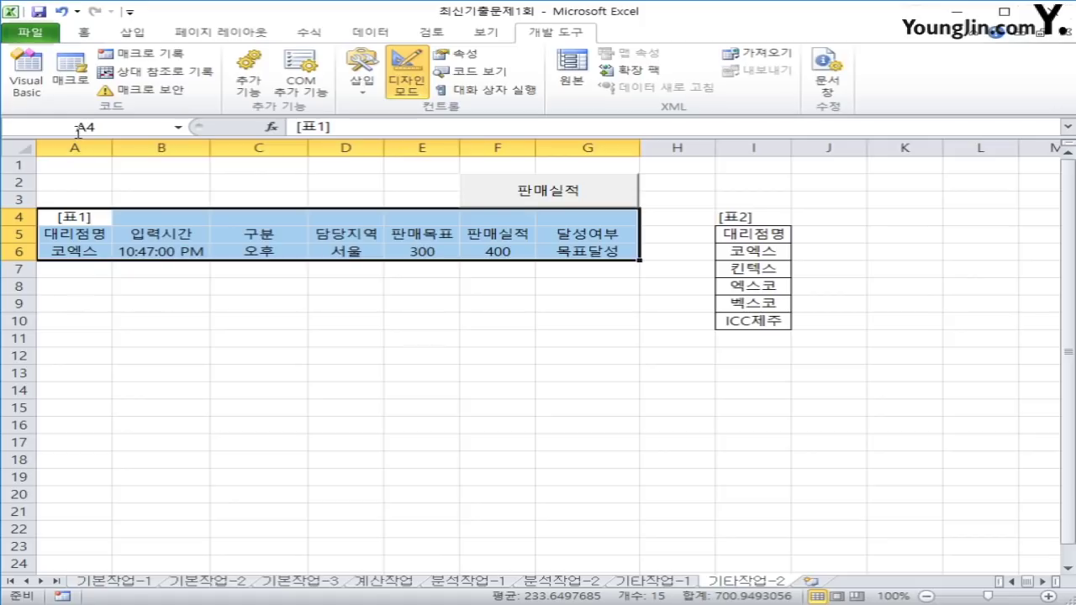
# Switch back to the VBA editor and add i = Range("A5").CurrentRegion.Rows.Count + 4 to cmd입력_Click, followed by a blank line.
pyautogui.click(27, 78)
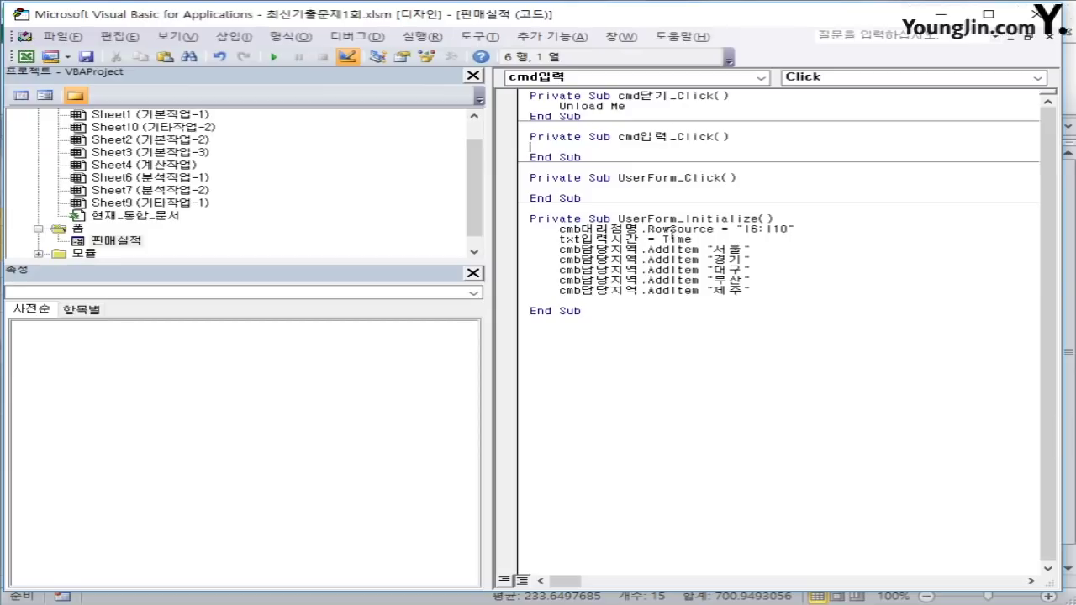
pyautogui.press('Tab')
pyautogui.write('i = range(')
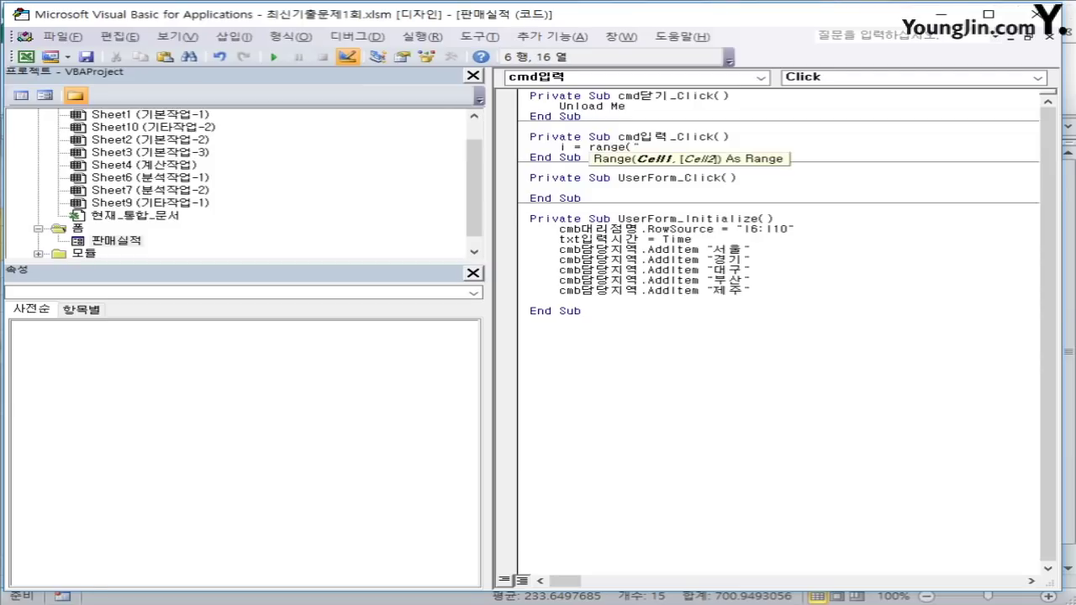
pyautogui.press('Hangul')
pyautogui.write('A5").')
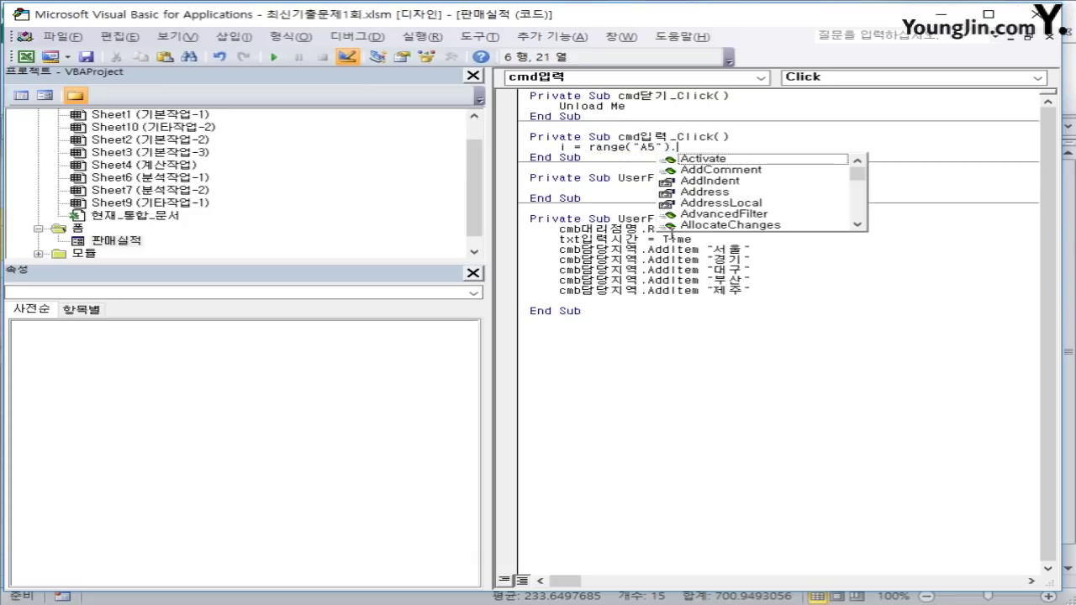
pyautogui.write('cu')
pyautogui.press('Down')
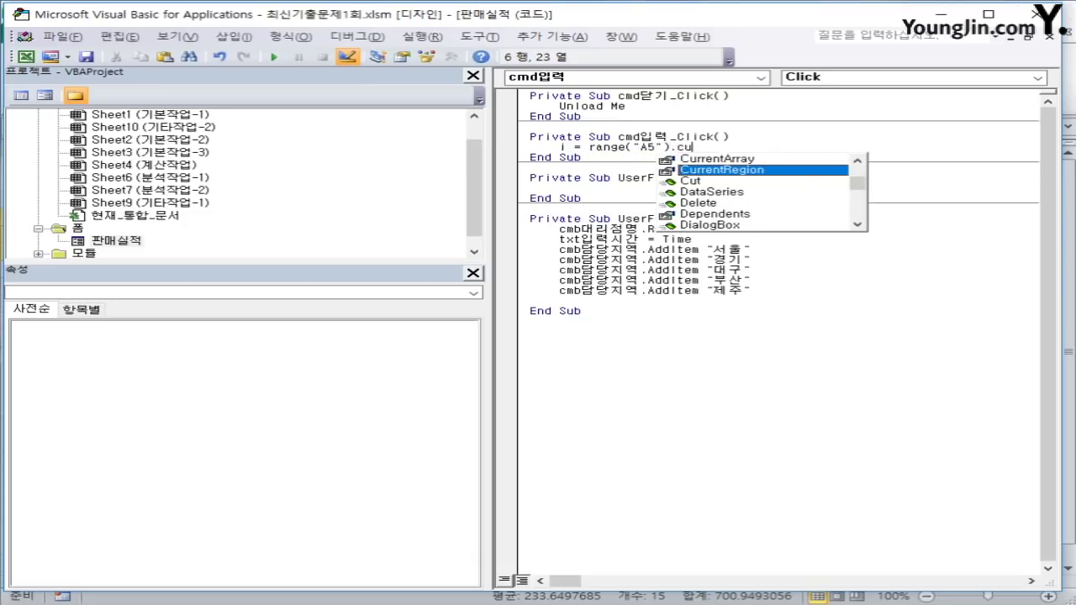
pyautogui.press('Tab')
pyautogui.write('.rows')
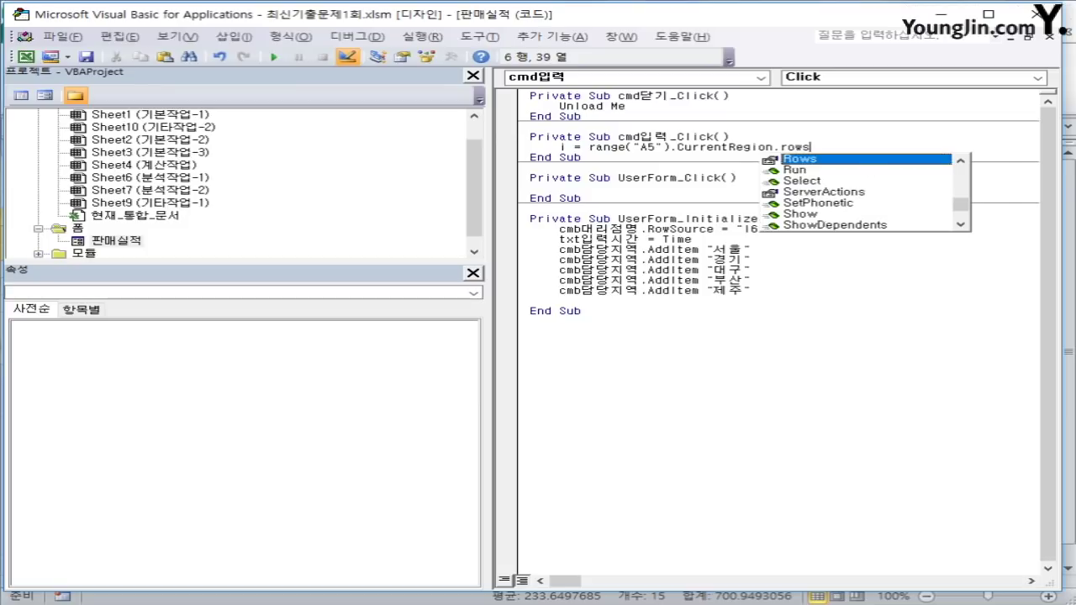
pyautogui.write('.count ')
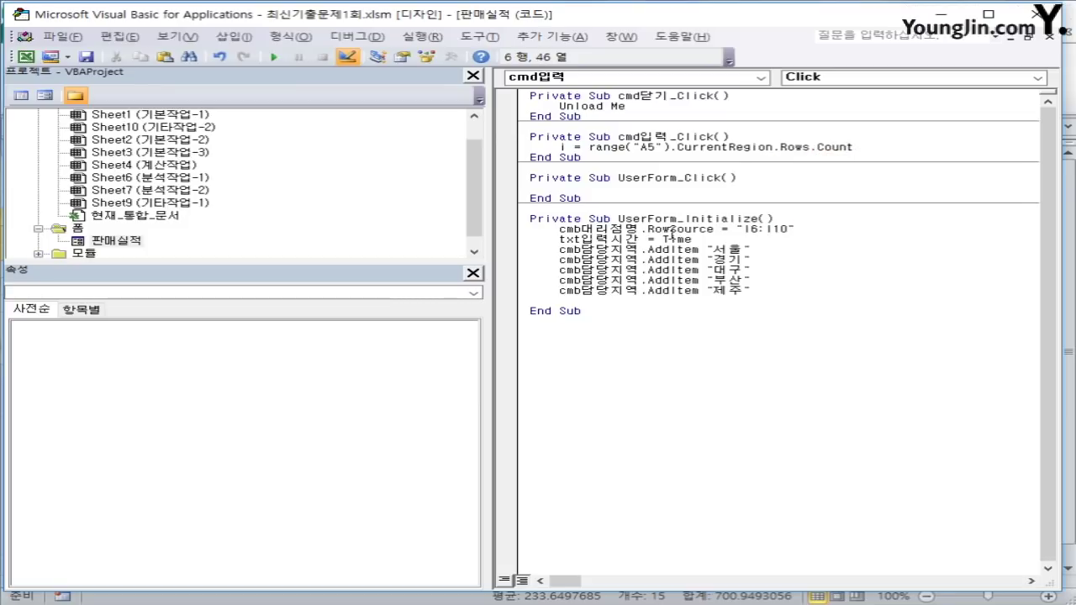
pyautogui.write('+ 4')
pyautogui.press('Return')
pyautogui.press('Return')
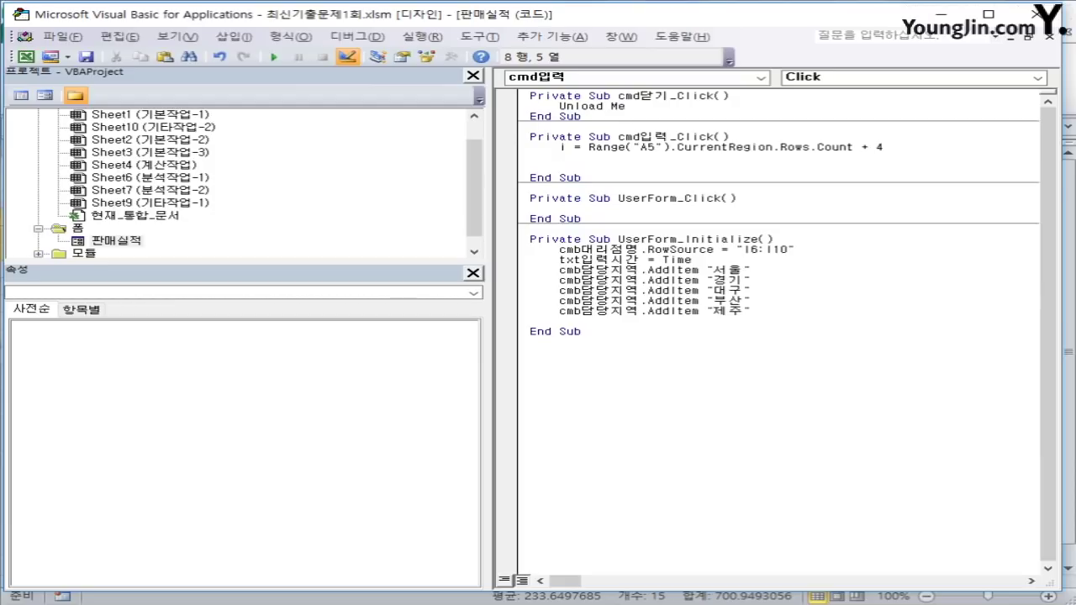
# Switch to the 기타작업-2 worksheet and examine 표1's columns one by one, from 대리점명 through 달성여부.
pyautogui.click(952, 14)
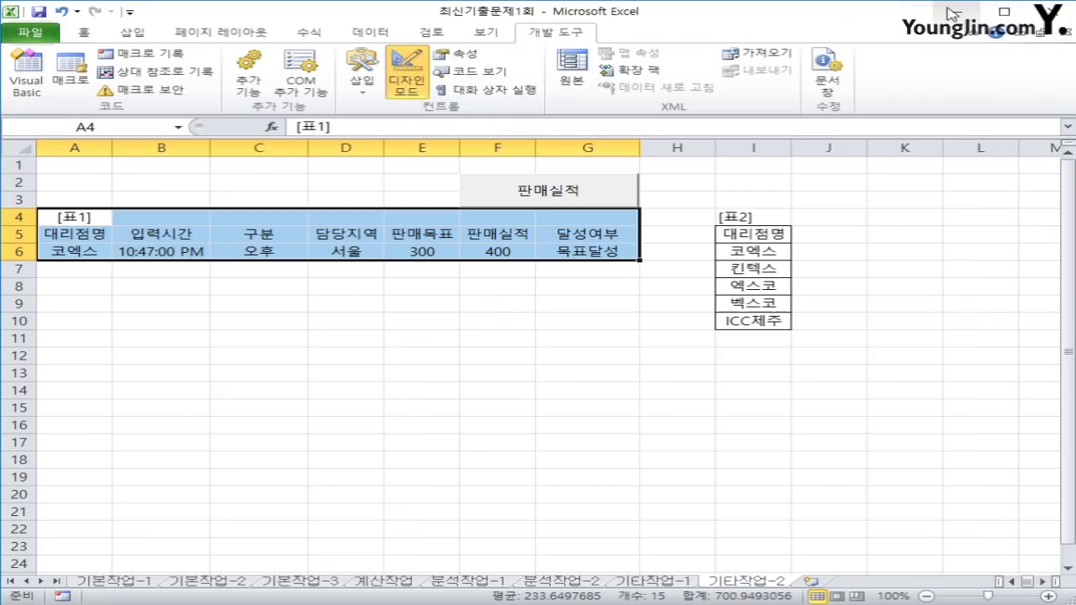
pyautogui.click(304, 301)
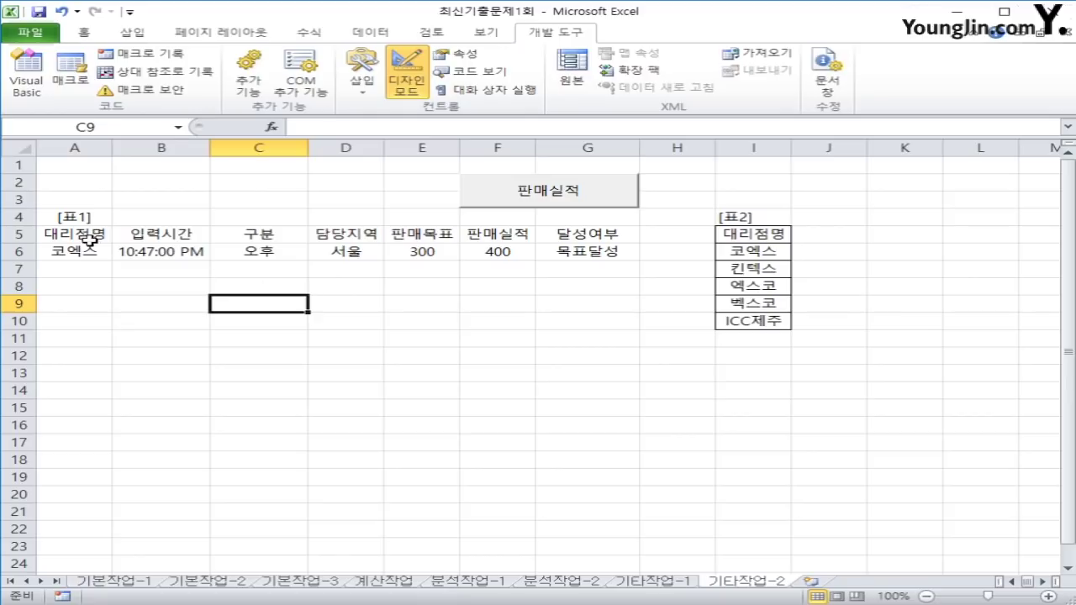
pyautogui.moveTo(90, 238); pyautogui.dragTo(71, 250)
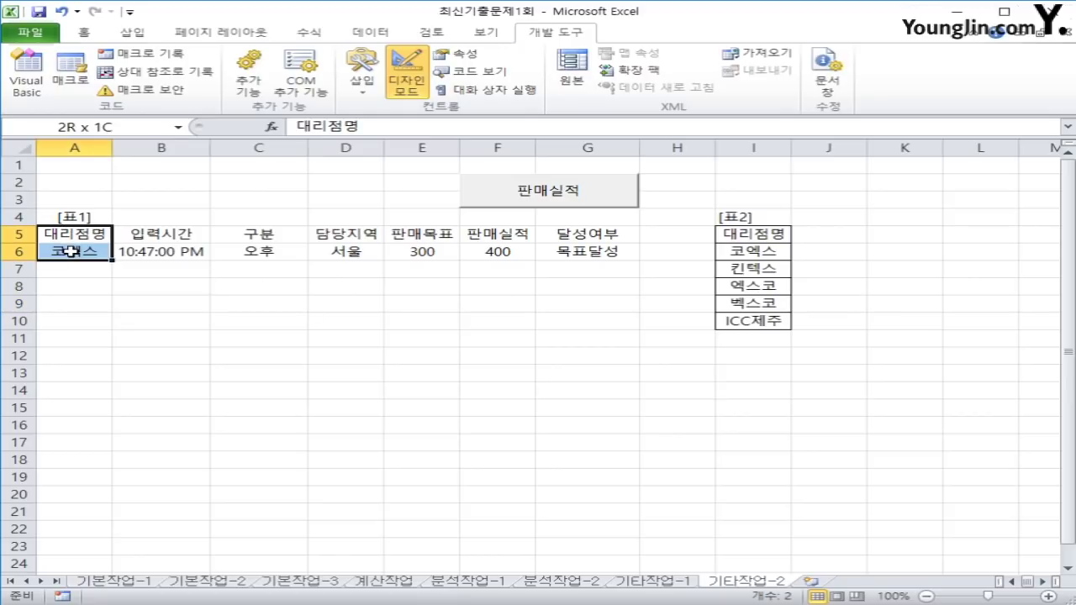
pyautogui.moveTo(141, 235); pyautogui.dragTo(148, 251)
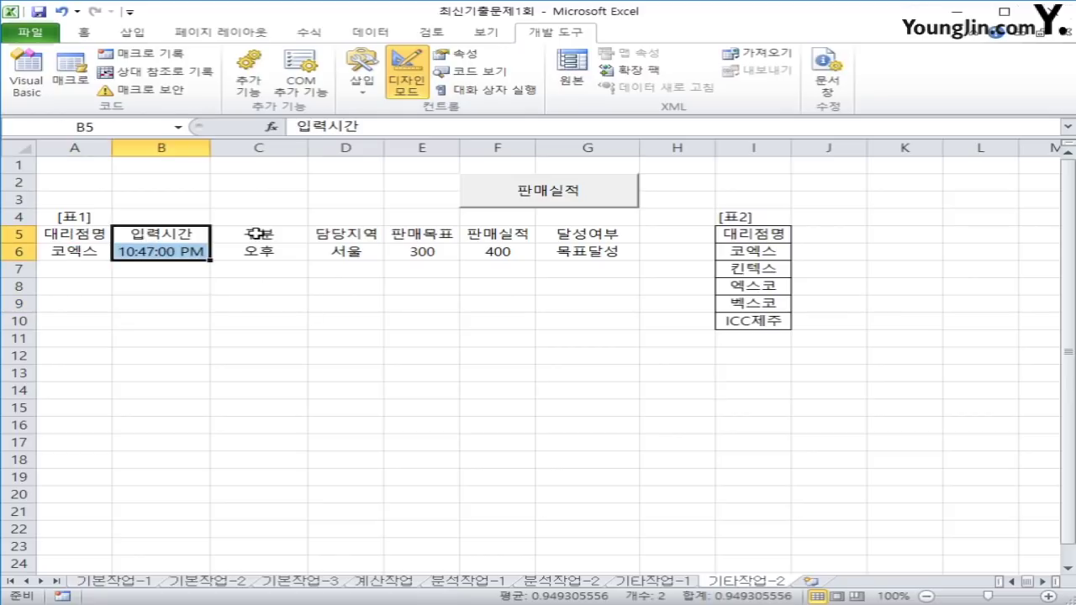
pyautogui.click(258, 233)
pyautogui.click(335, 235)
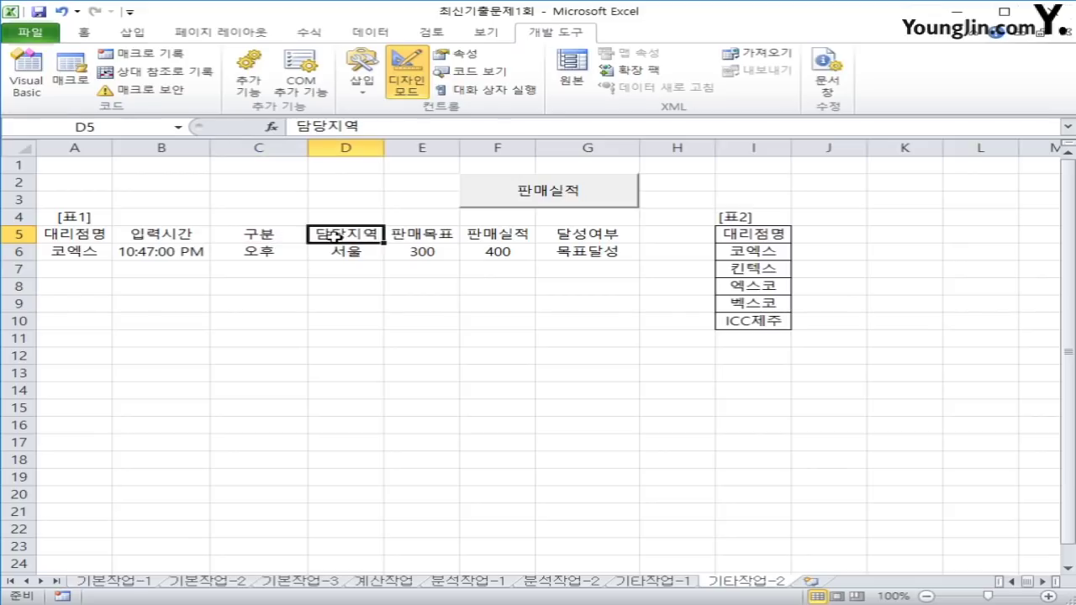
pyautogui.click(420, 233)
pyautogui.click(480, 235)
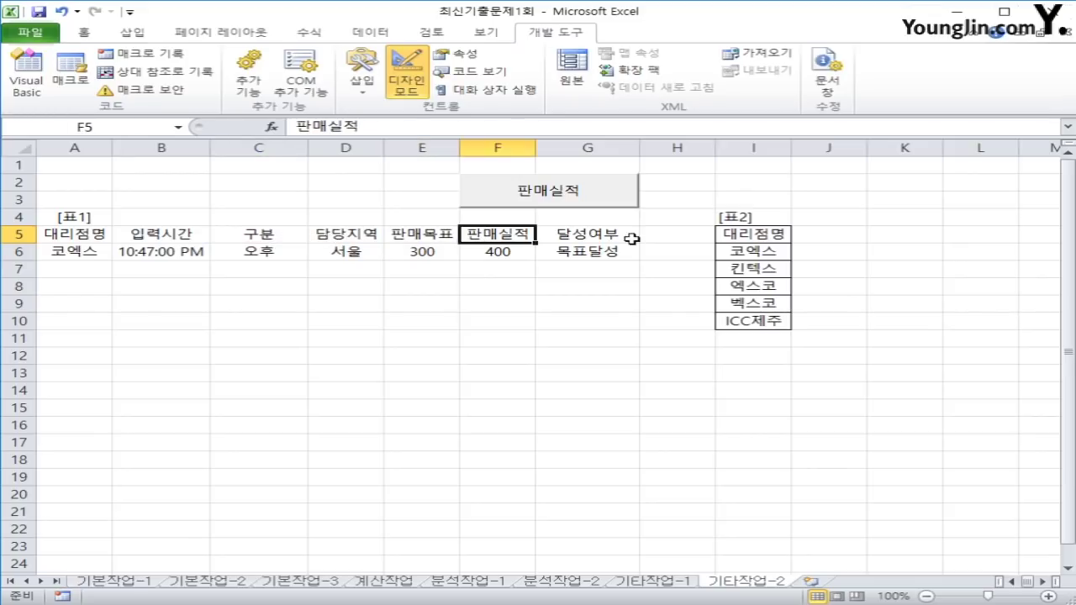
pyautogui.click(598, 232)
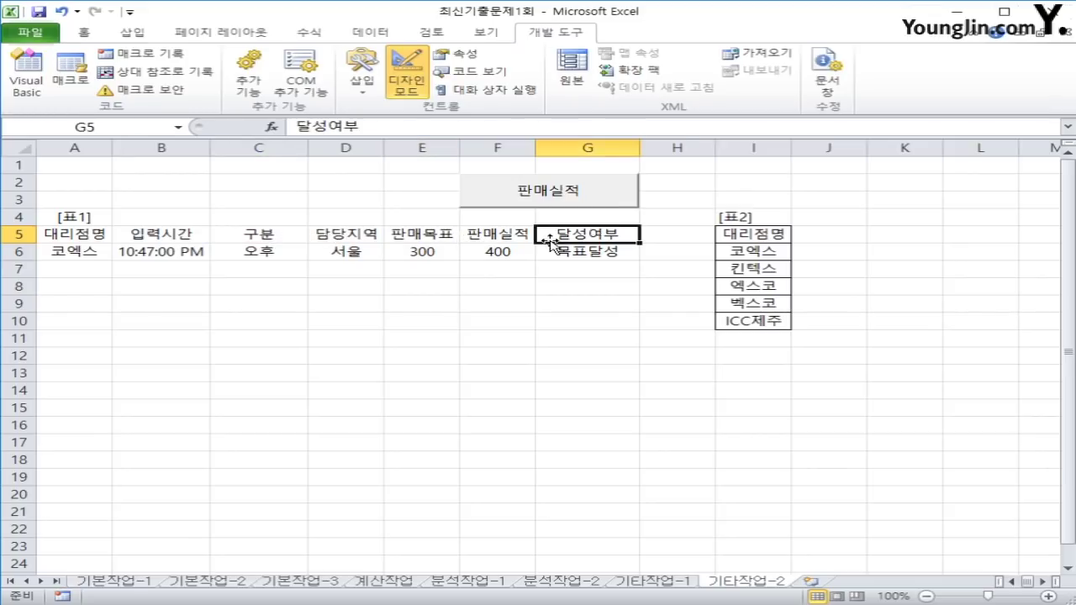
# Switch back to the VBA editor and add Cells(i, 1) = cmb대리점명 to cmd입력_Click, followed by a blank line.
pyautogui.click(26, 76)
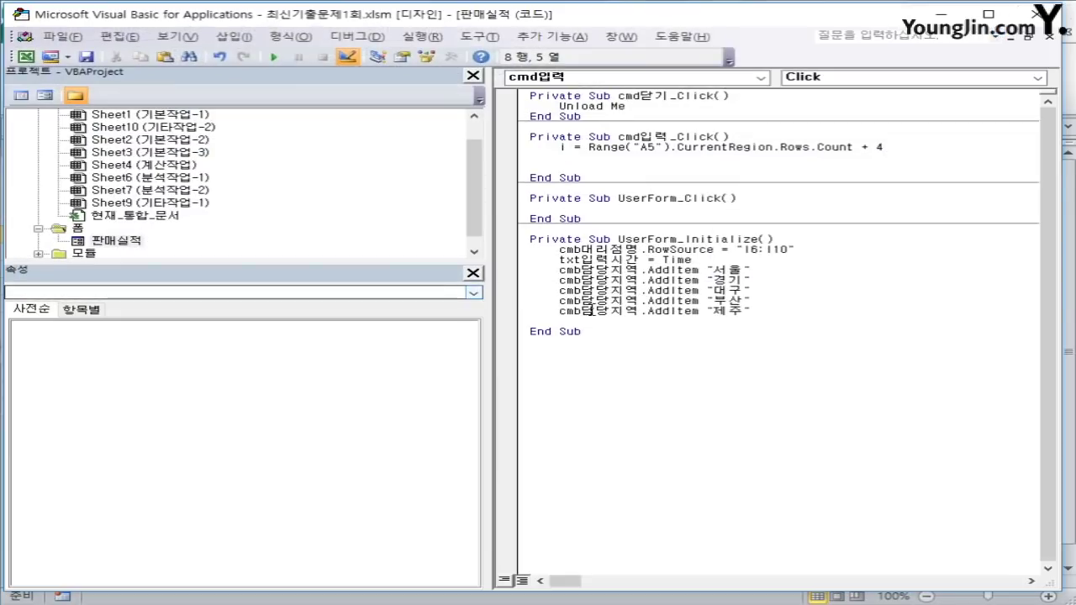
pyautogui.write('cells(i')
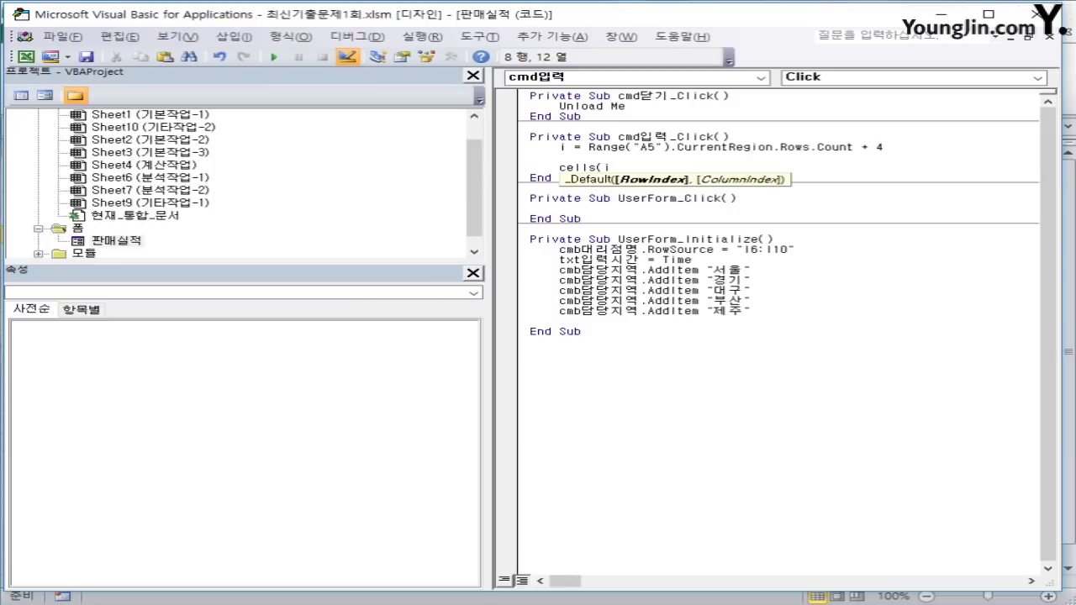
pyautogui.write(',1')
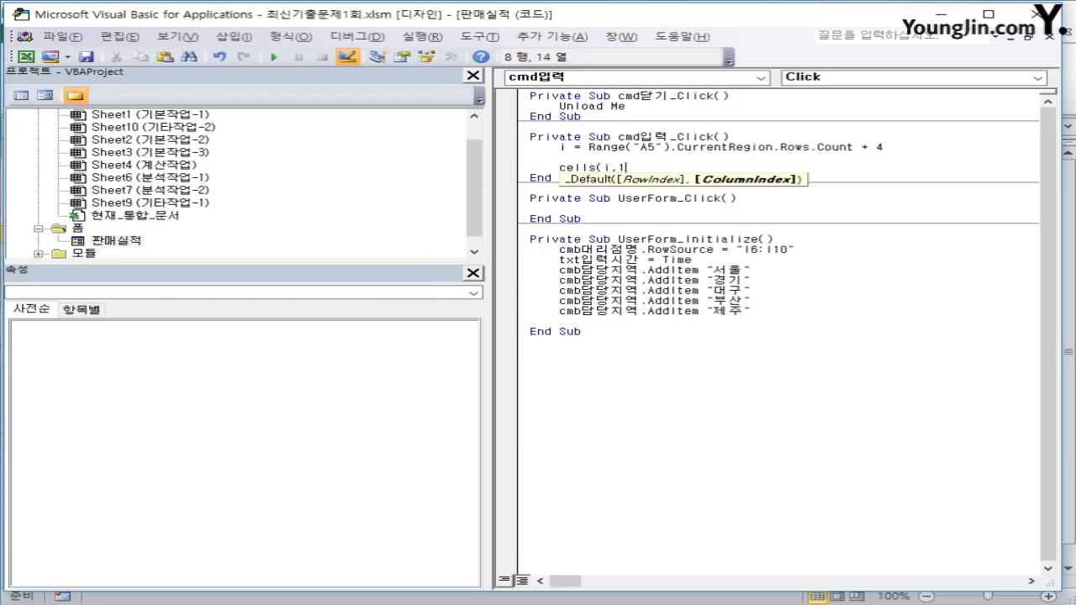
pyautogui.write(')')
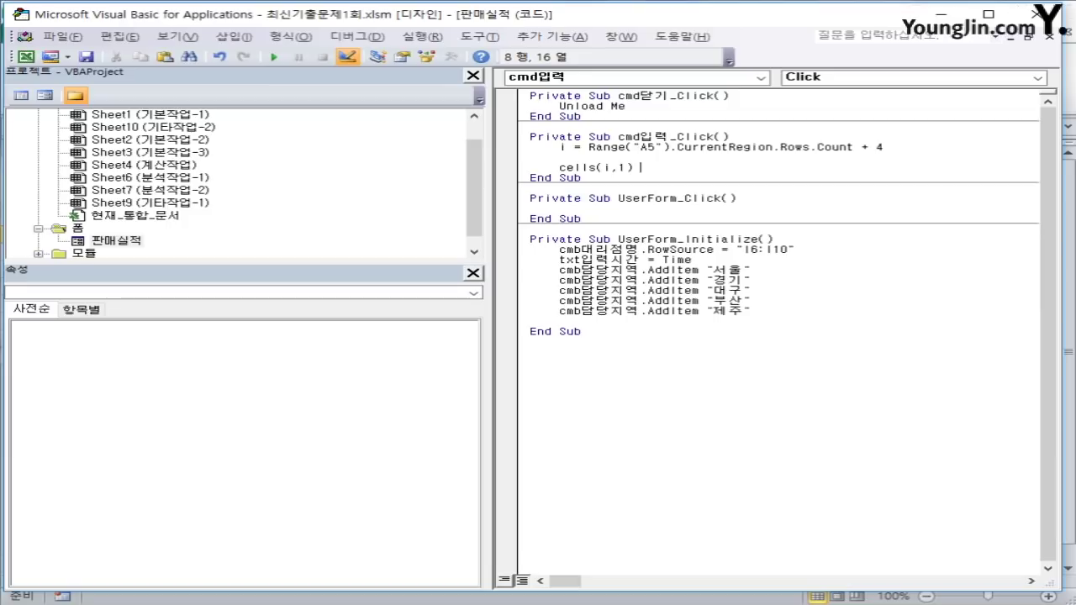
pyautogui.write('= ')
pyautogui.write('cmb')
pyautogui.write('대리점명')
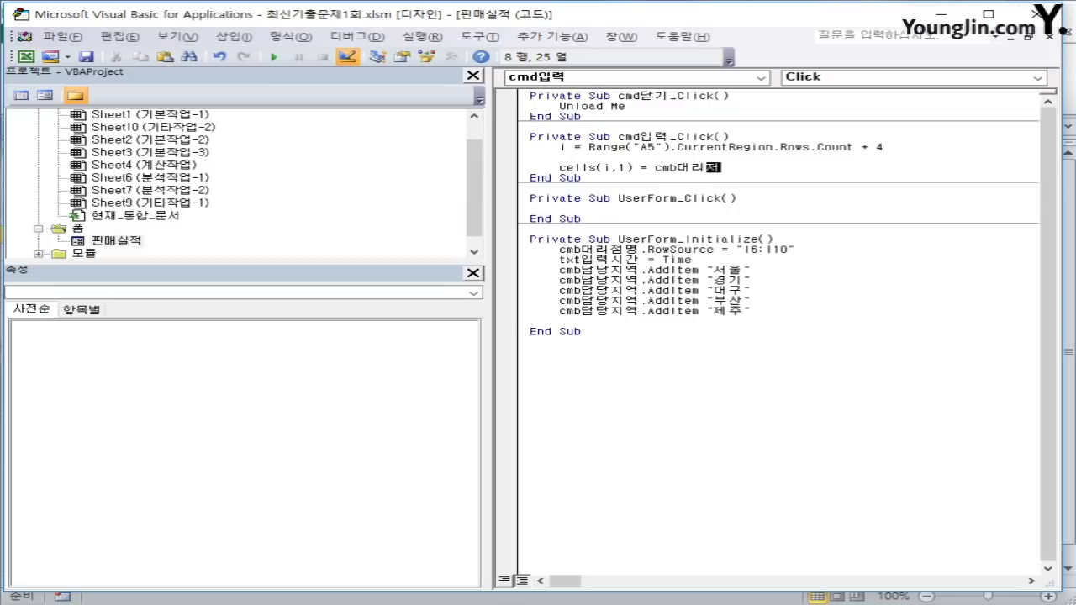
pyautogui.press('Return')
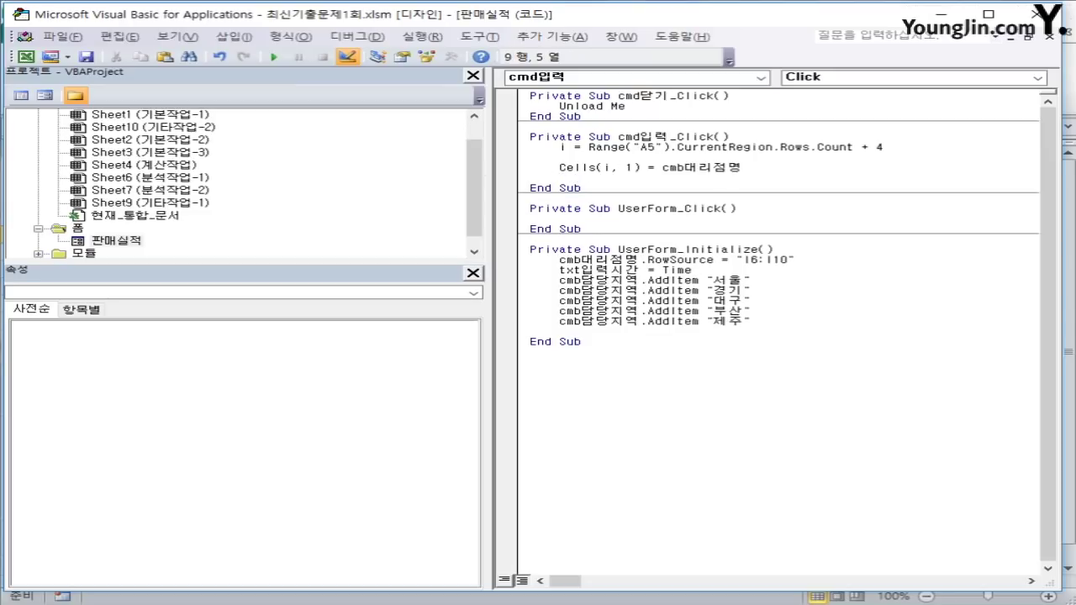
pyautogui.press('Return')
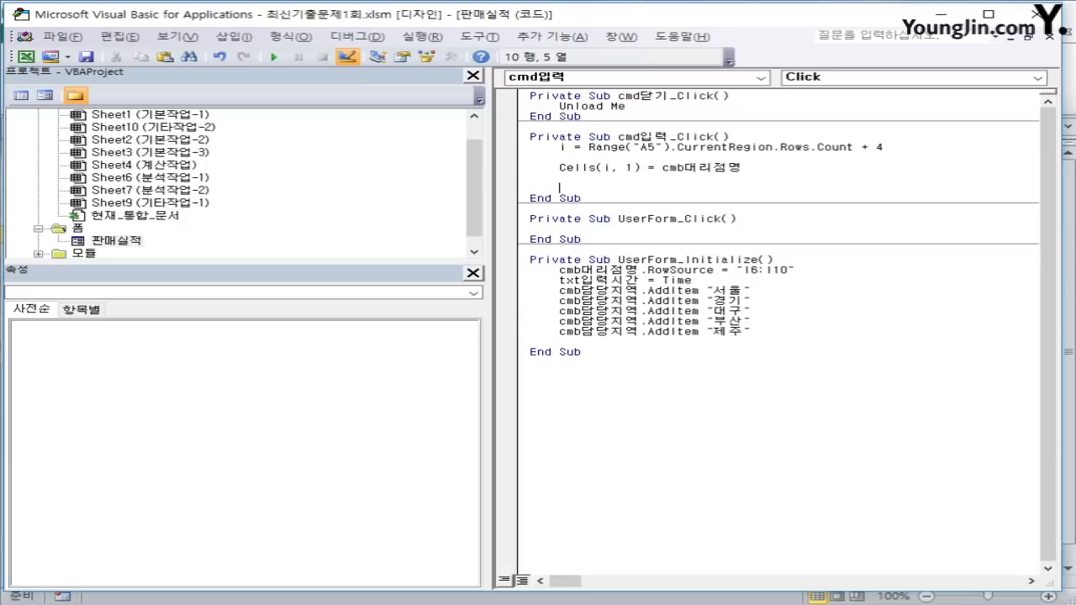
# Add the statement Cells(i, 4) = cmb담당지역 below the blank line in cmd입력_Click.
pyautogui.write('cells(')
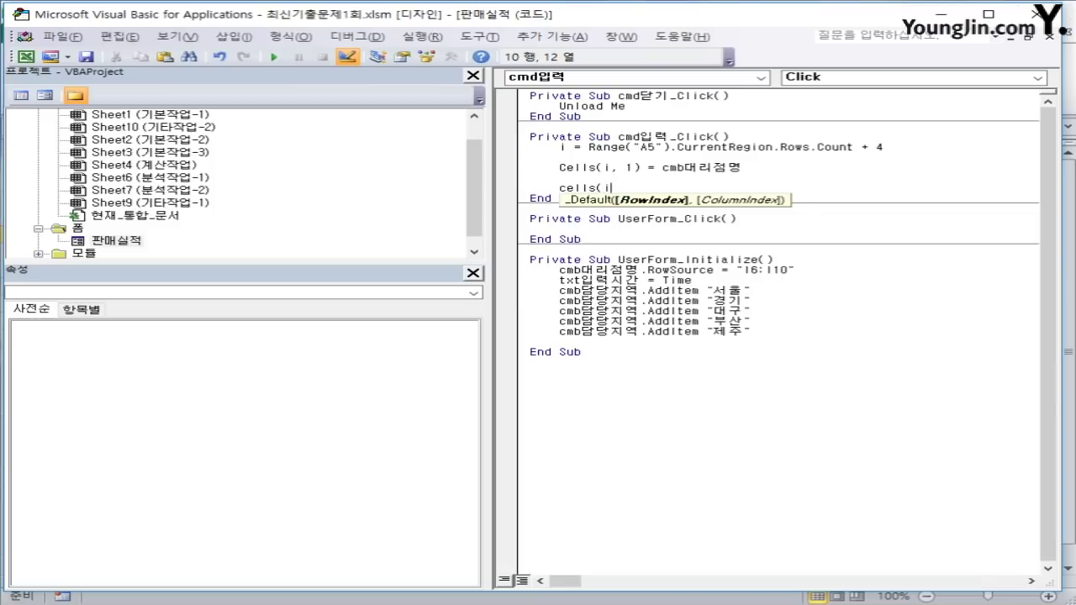
pyautogui.write('i,4) = t')
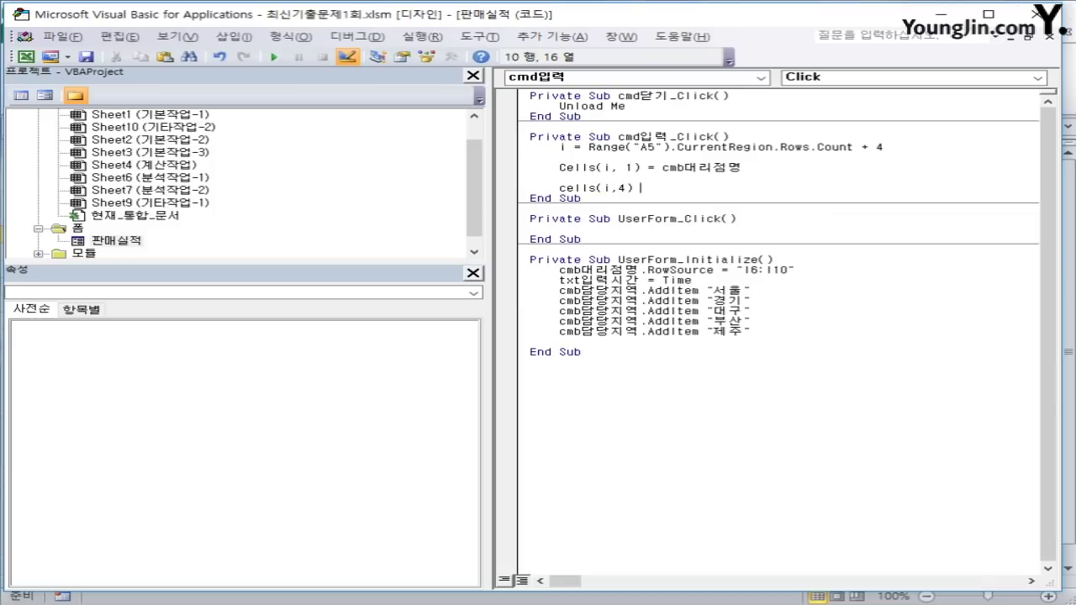
pyautogui.press('BackSpace')
pyautogui.write('cmb')
pyautogui.write('담당지역')
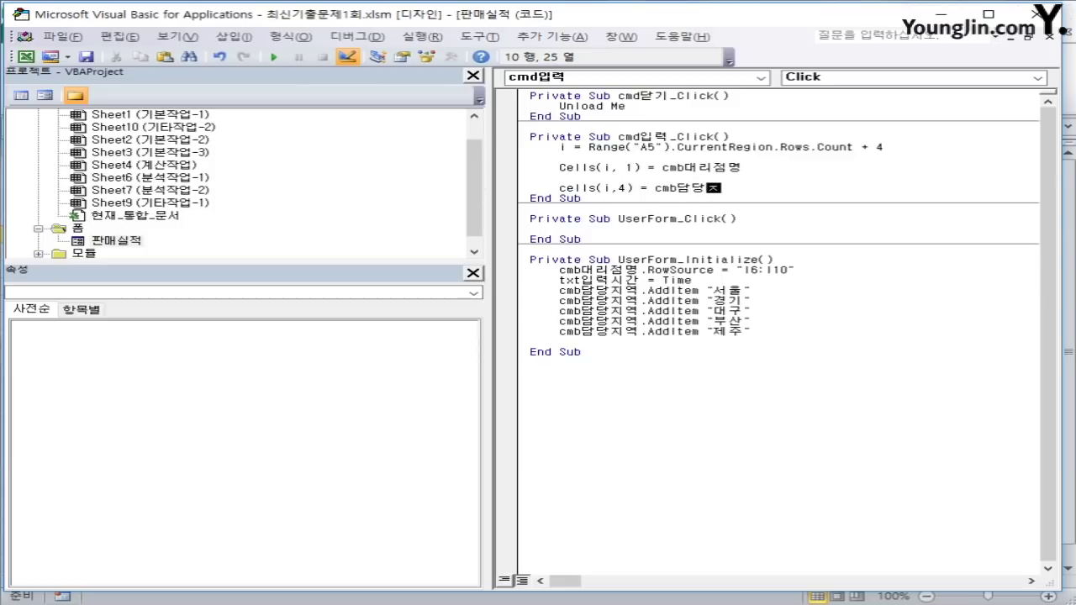
pyautogui.press('Return')
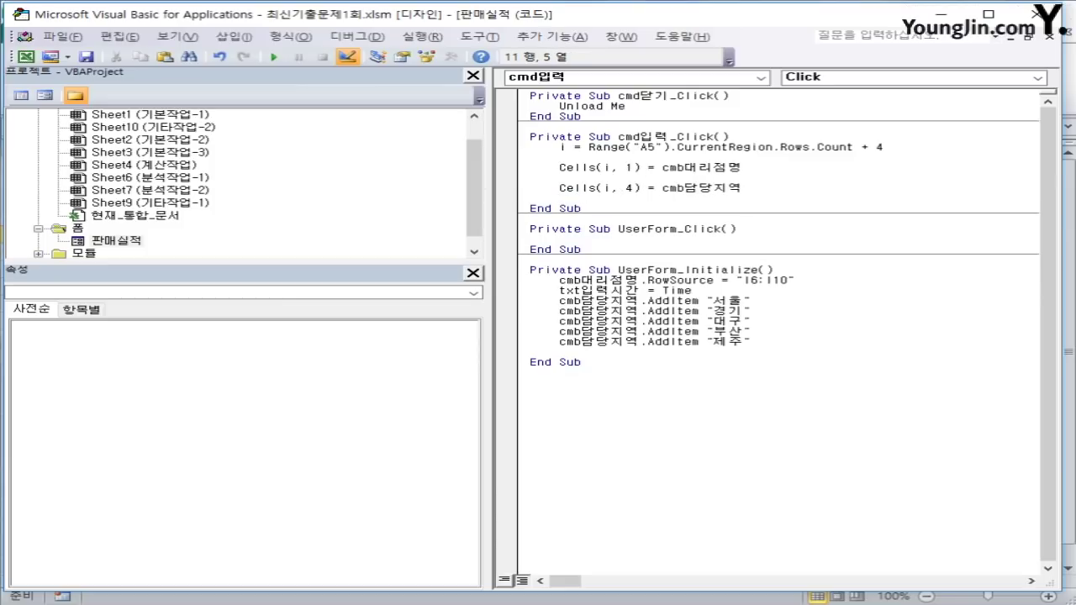
# Duplicate the Cells(i, 4) statement on the next line and set the copy's column index to 5.
pyautogui.press('Up')
pyautogui.hotkey('shift', 'End')
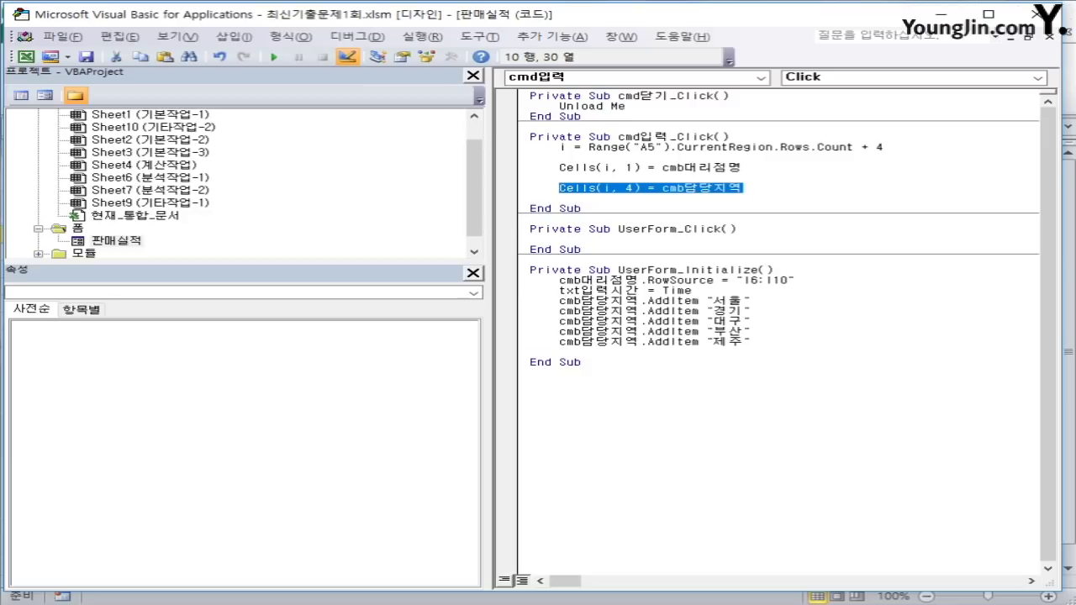
pyautogui.hotkey('ctrl', 'c')
pyautogui.press('Down')
pyautogui.hotkey('ctrl', 'v')
pyautogui.press('Left')
pyautogui.press('Left')
pyautogui.press('Left')
pyautogui.press('Left')
pyautogui.press('Left')
pyautogui.press('Left')
pyautogui.press('Left')
pyautogui.press('Left')
pyautogui.press('Left')
pyautogui.press('Left')
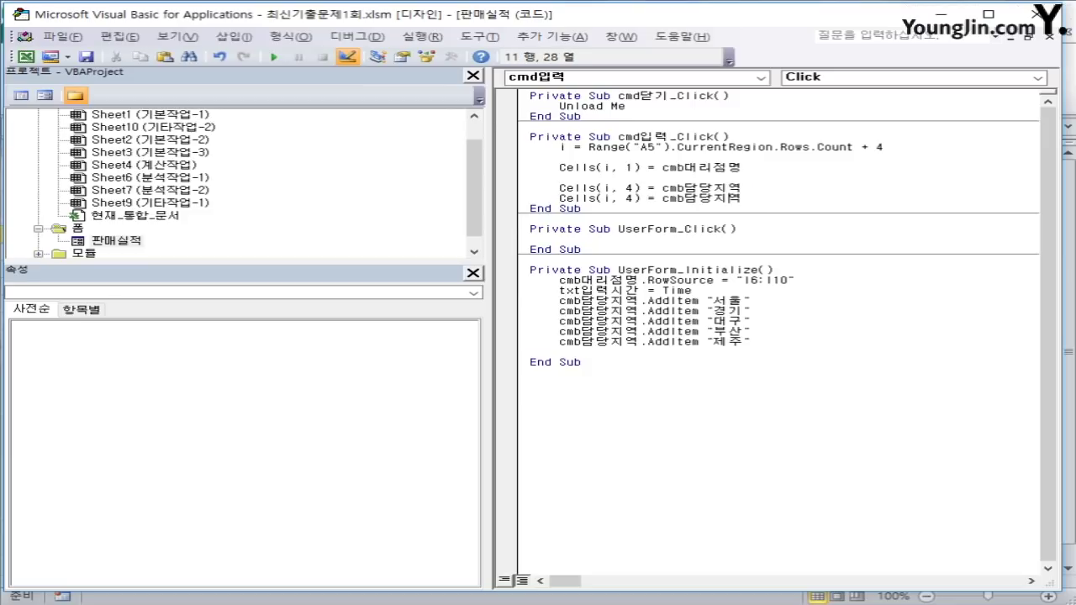
pyautogui.press('BackSpace')
pyautogui.write('5')
# Replace the value assigned to Cells(i, 5) with Val(txt판매목표) and start a new line below it.
pyautogui.press('Right')
pyautogui.press('Right')
pyautogui.press('Right')
pyautogui.press('Right')
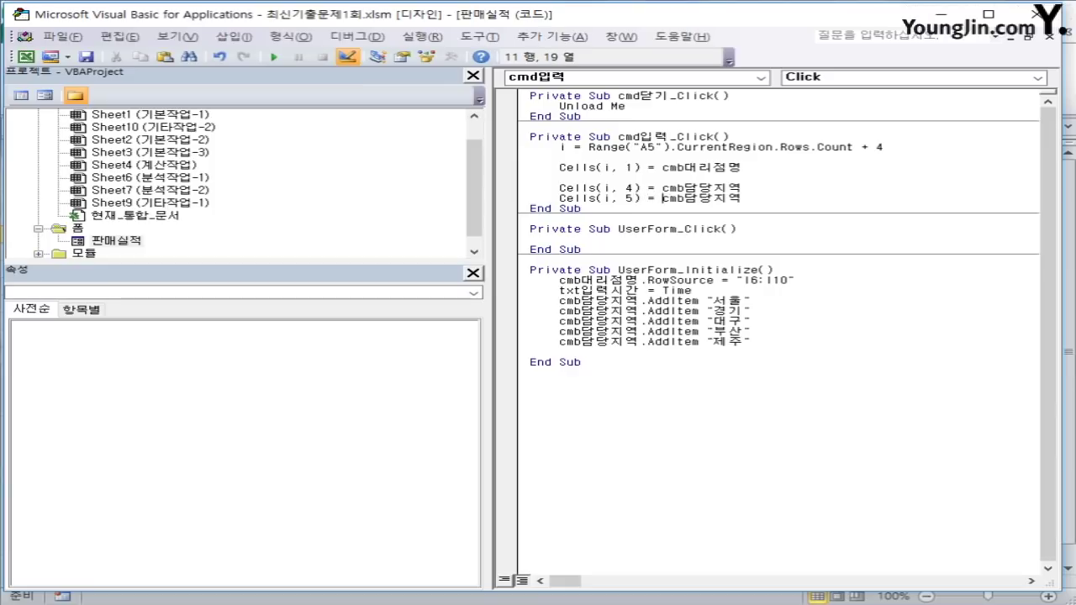
pyautogui.hotkey('shift', 'End')
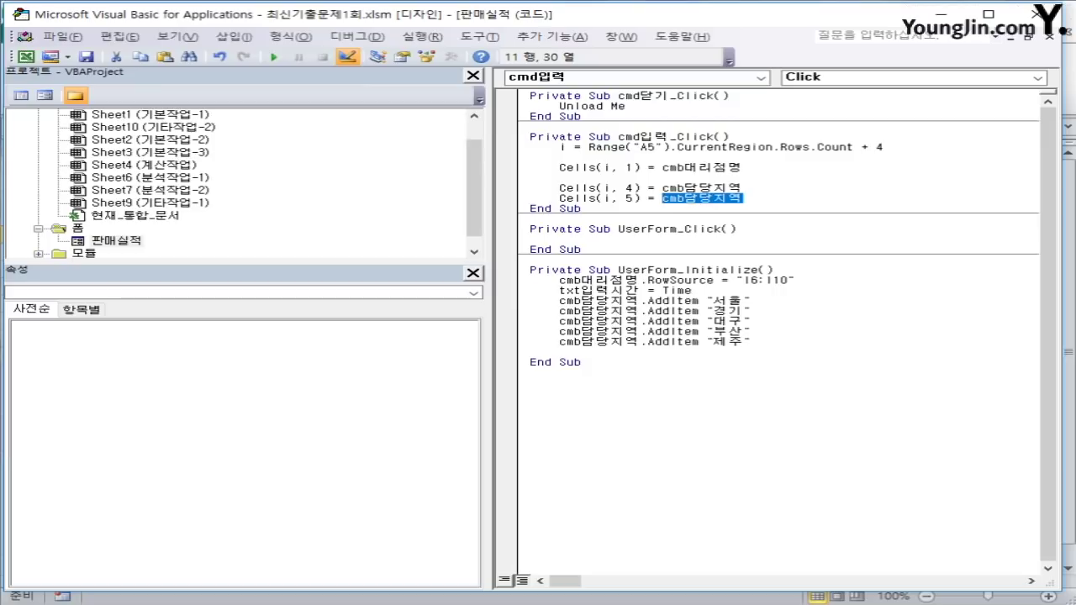
pyautogui.press('Delete')
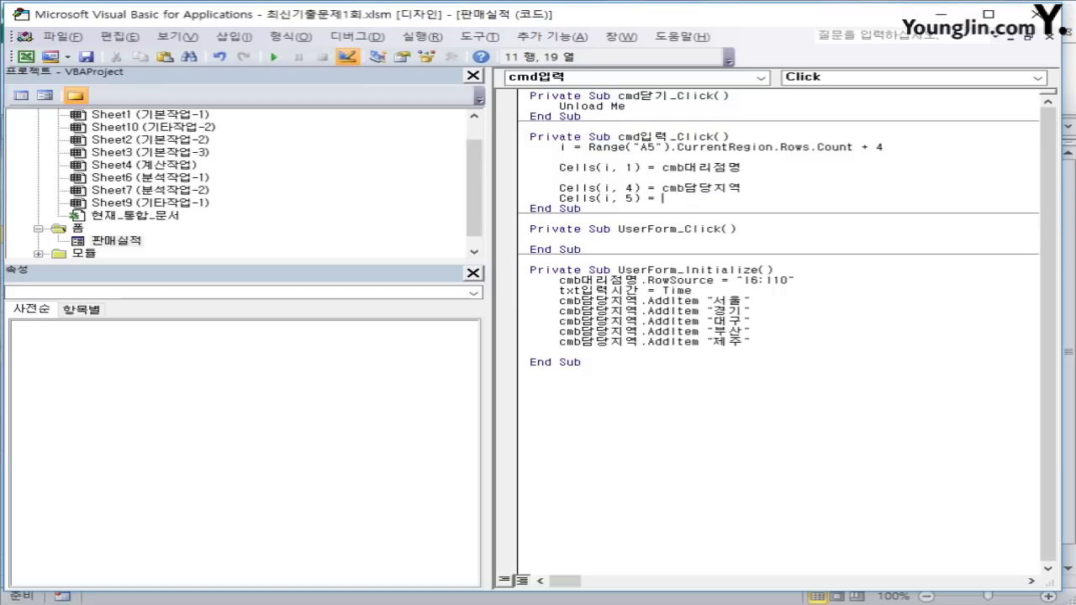
pyautogui.write('val(')
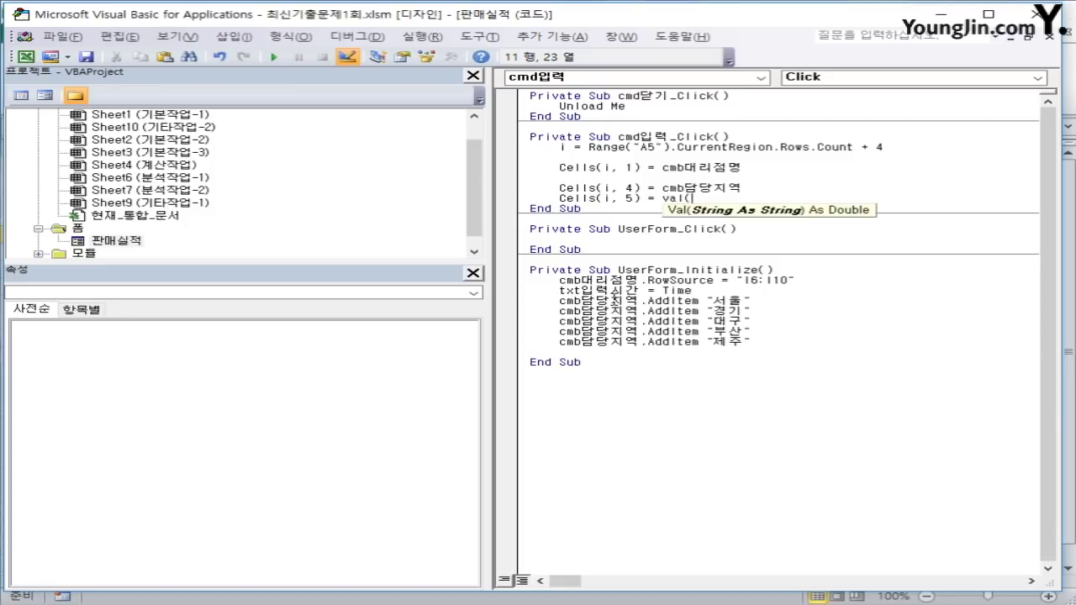
pyautogui.write('txt판매목표)')
pyautogui.press('Return')
# Duplicate the Cells(i, 5) statement on the next line and set the copy's column index to 6.
pyautogui.press('Up')
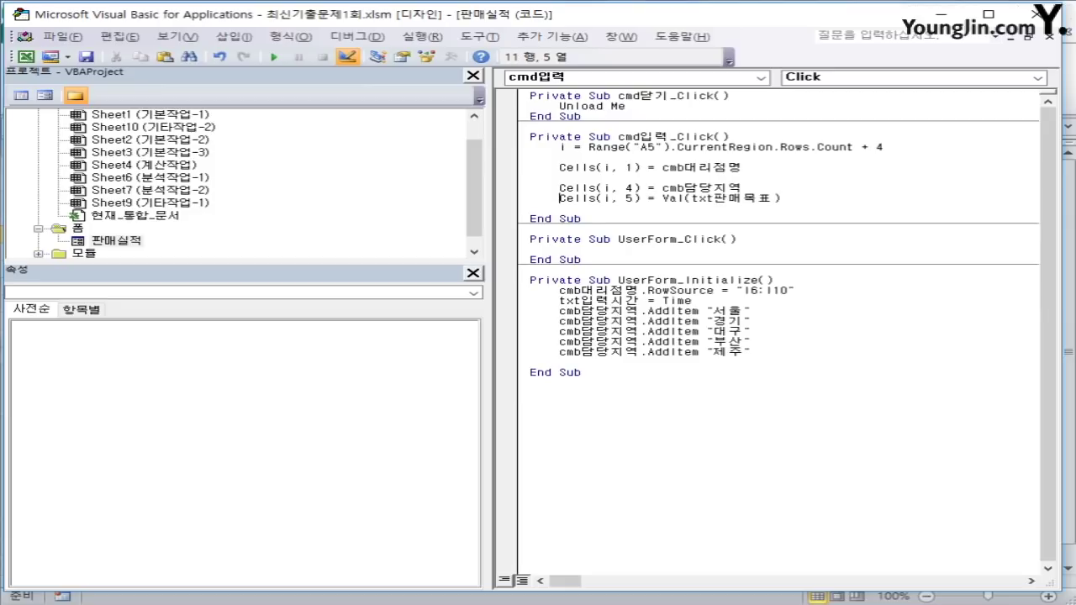
pyautogui.hotkey('shift', 'End')
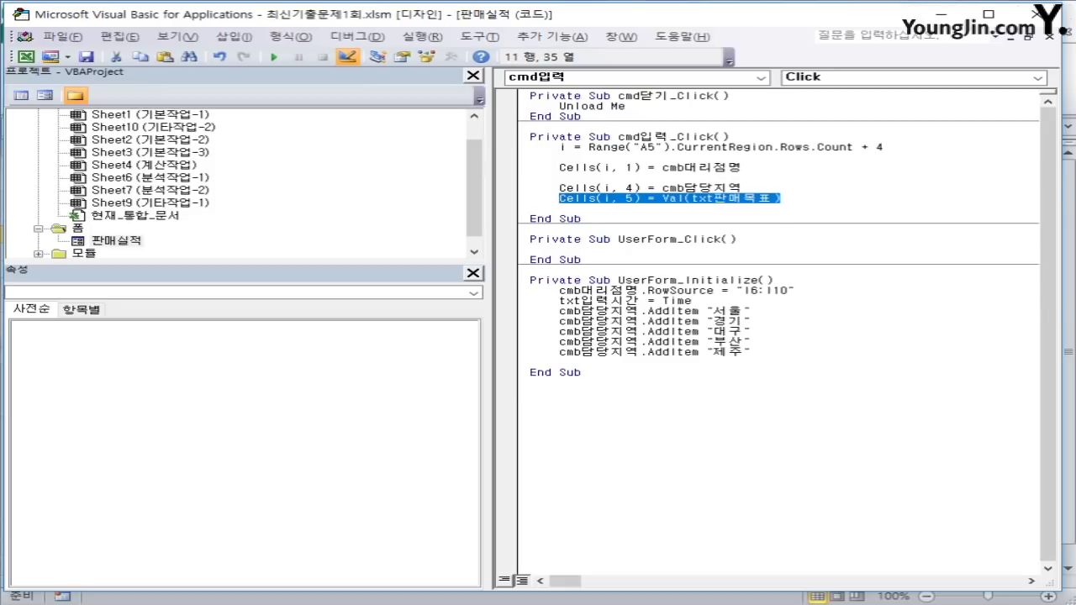
pyautogui.click(559, 208)
pyautogui.hotkey('ctrl', 'v')
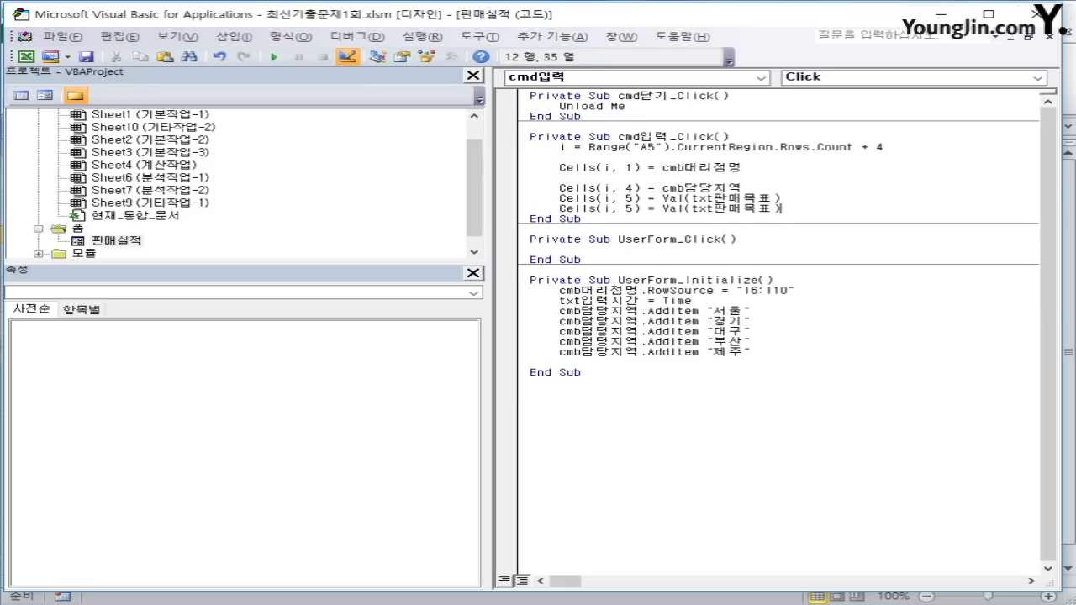
pyautogui.click(698, 208)
pyautogui.click(630, 208)
pyautogui.press('BackSpace')
pyautogui.write('6')
# Change the control name in the Cells(i, 6) statement to txt판매실적 and add a blank line after it.
pyautogui.click(648, 208)
pyautogui.click(707, 208)
pyautogui.click(744, 208)
pyautogui.write('tlfwjr')
pyautogui.press('Delete')
pyautogui.press('Delete')
pyautogui.press('Return')
pyautogui.press('Return')
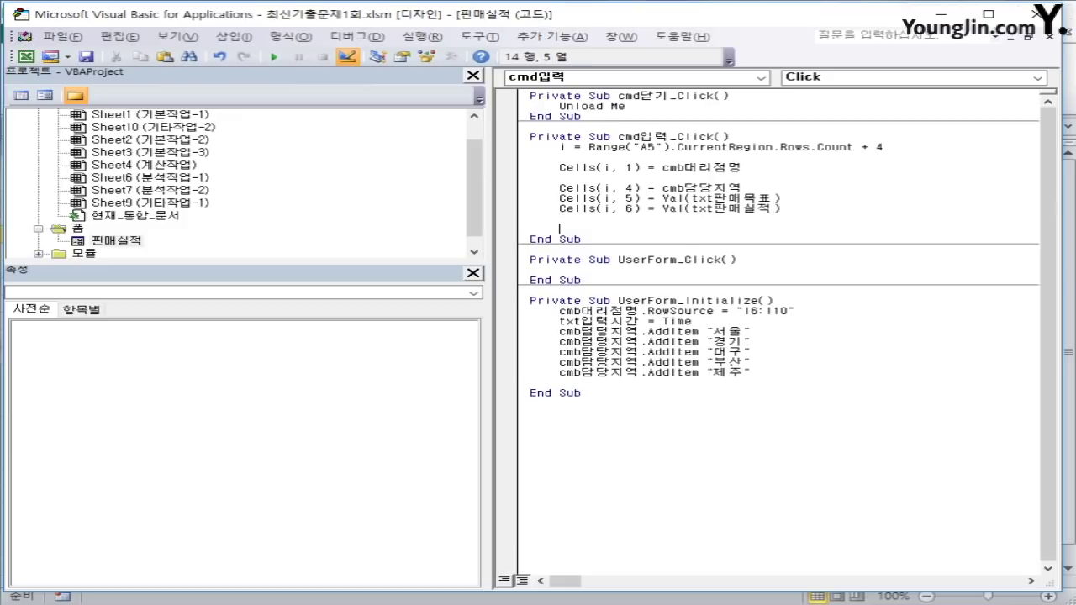
# Switch to the 기타작업-2 worksheet and examine the 담당지역, 판매목표, 판매실적 and 달성여부 columns of 표1.
pyautogui.click(942, 15)
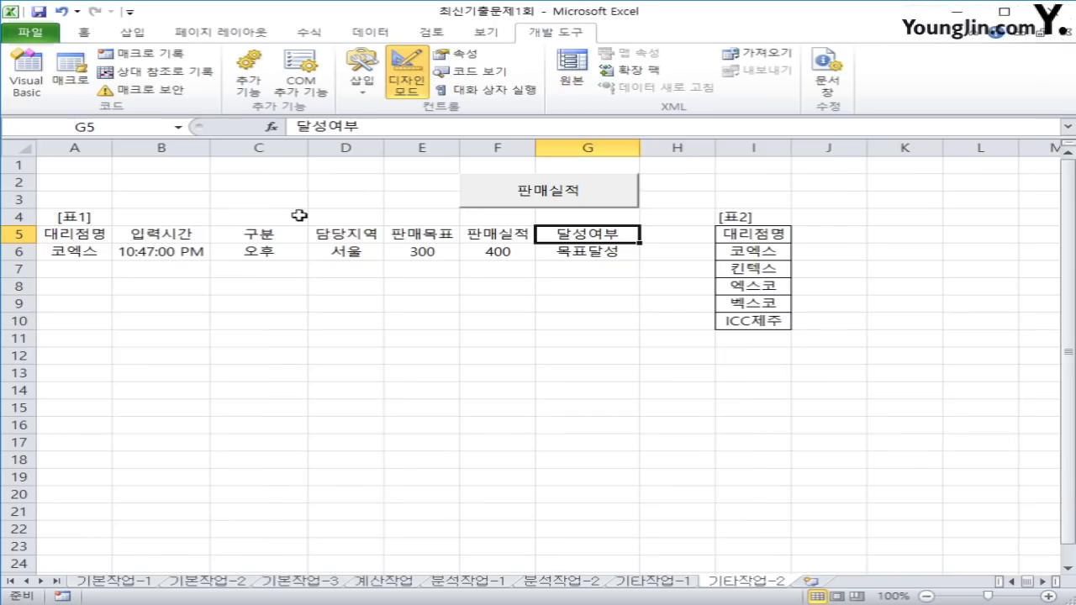
pyautogui.click(372, 240)
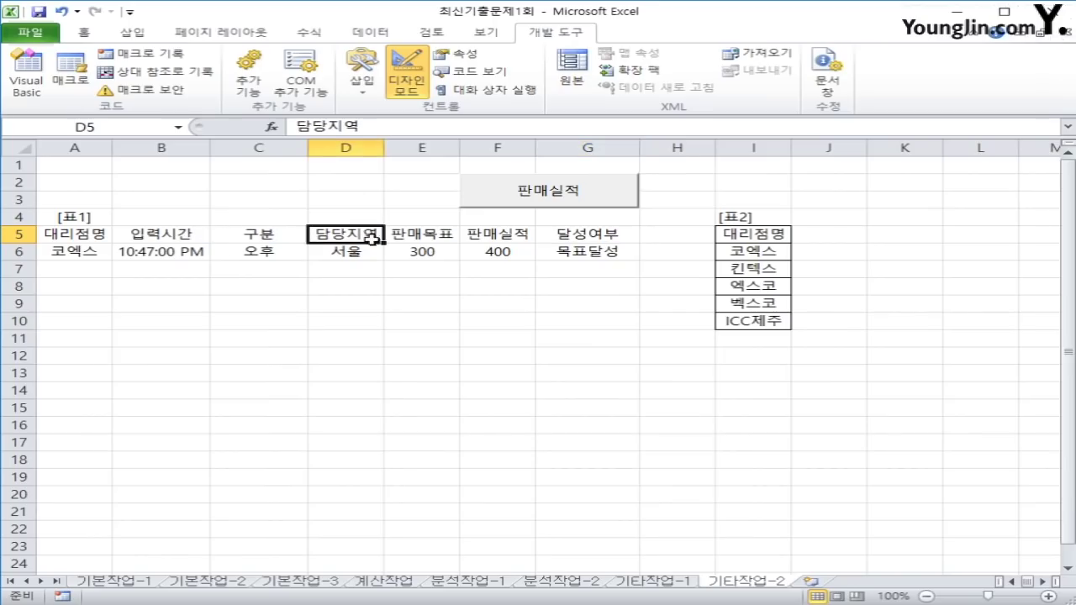
pyautogui.moveTo(373, 239); pyautogui.dragTo(368, 251)
pyautogui.click(429, 221)
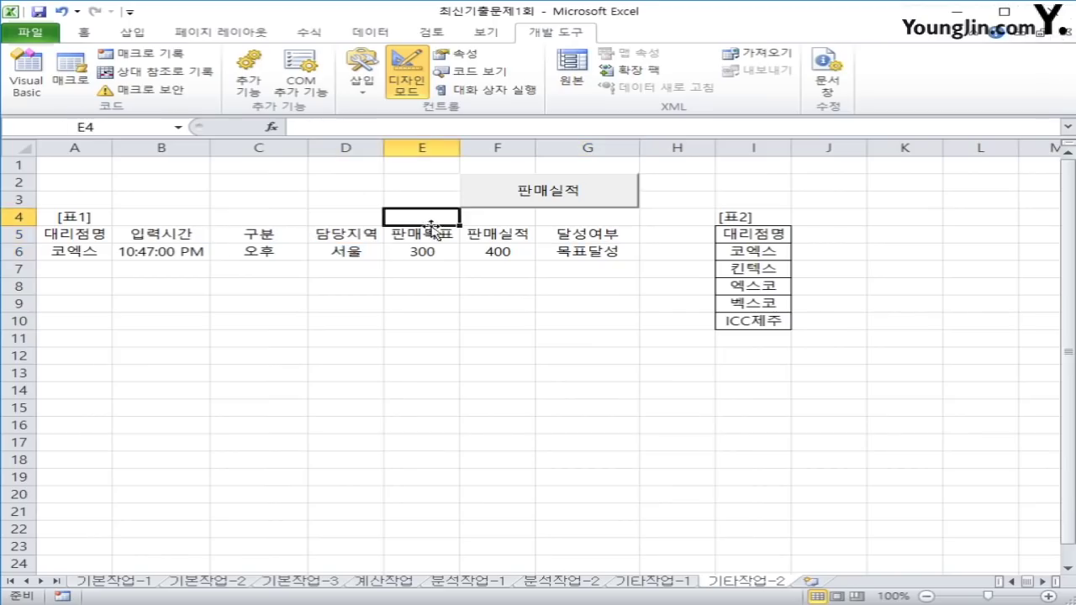
pyautogui.moveTo(430, 229); pyautogui.dragTo(426, 249)
pyautogui.moveTo(499, 234); pyautogui.dragTo(499, 257)
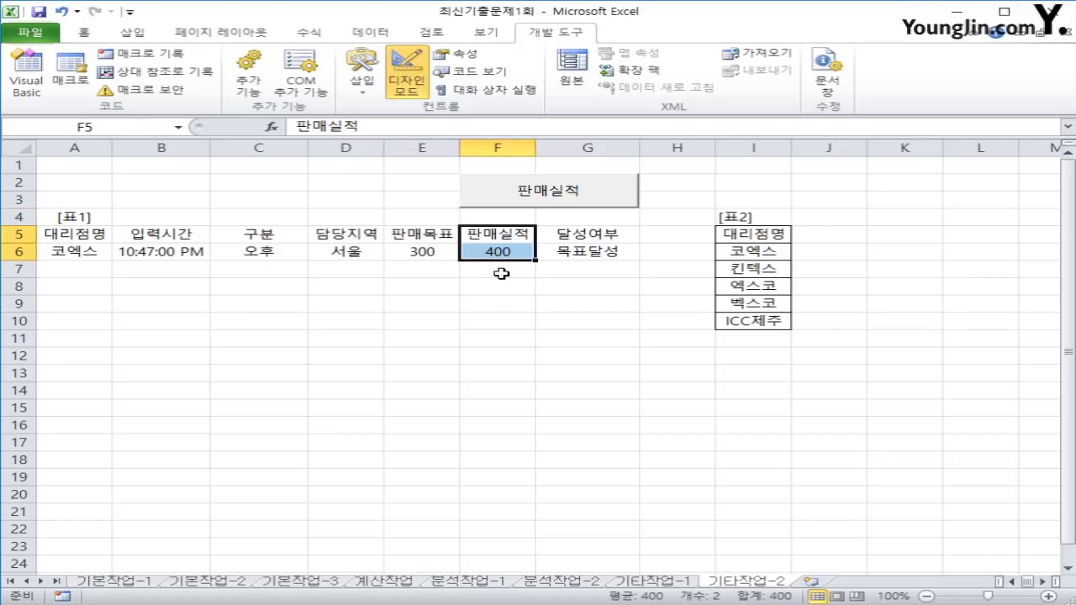
pyautogui.moveTo(583, 240)
pyautogui.mouseDown()
pyautogui.moveTo(582, 266)
pyautogui.moveTo(583, 252)
pyautogui.mouseUp()
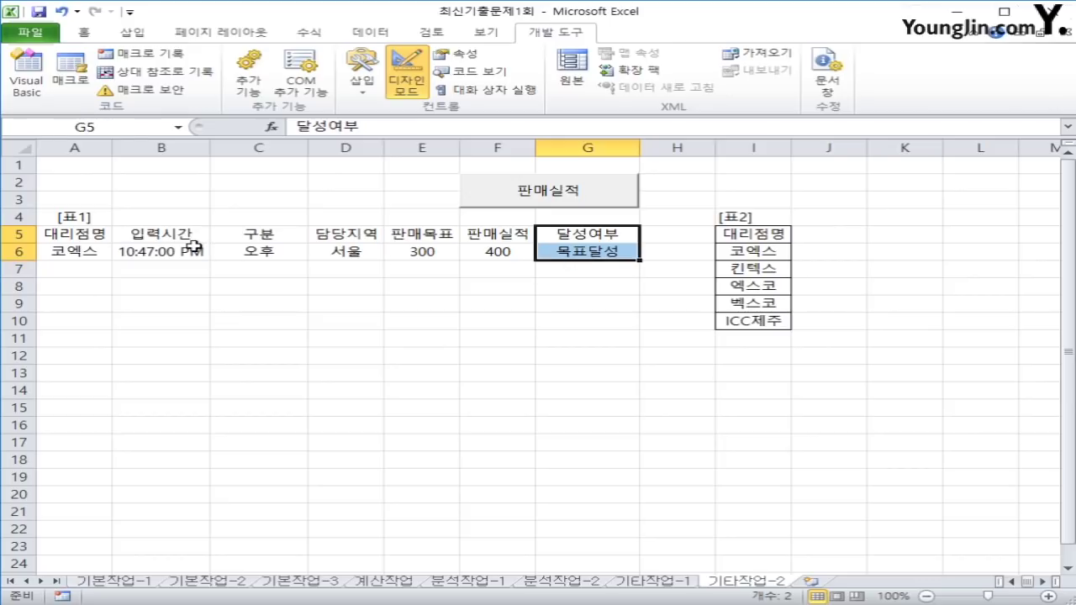
# Return to the Visual Basic editor and add blank lines between the Cells(i, 1) and Cells(i, 4) statements in cmd입력_Click.
pyautogui.click(26, 76)
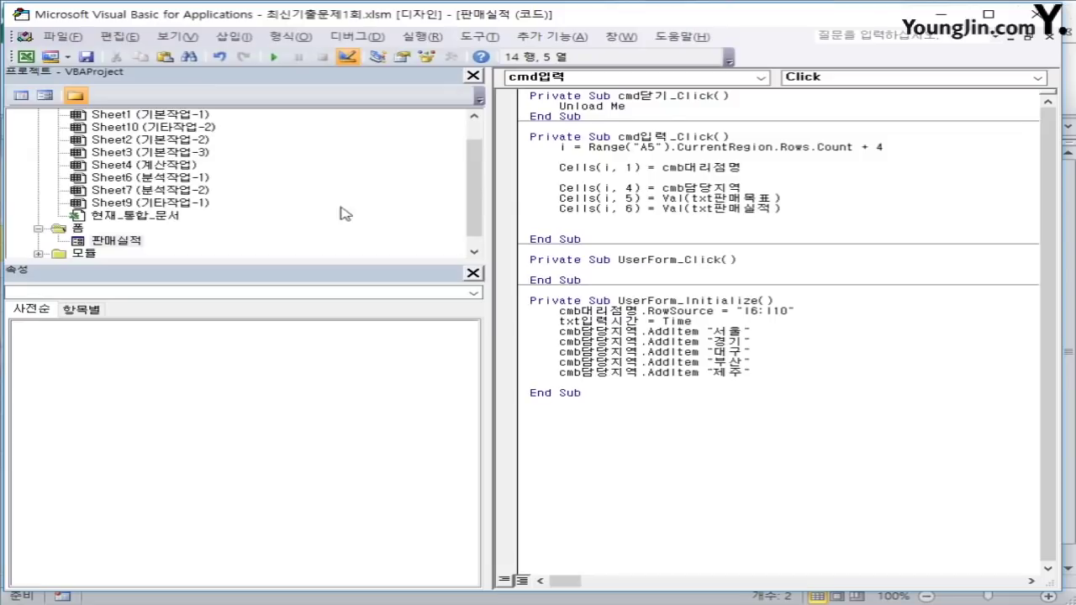
pyautogui.moveTo(580, 179); pyautogui.dragTo(592, 184)
pyautogui.press('Left')
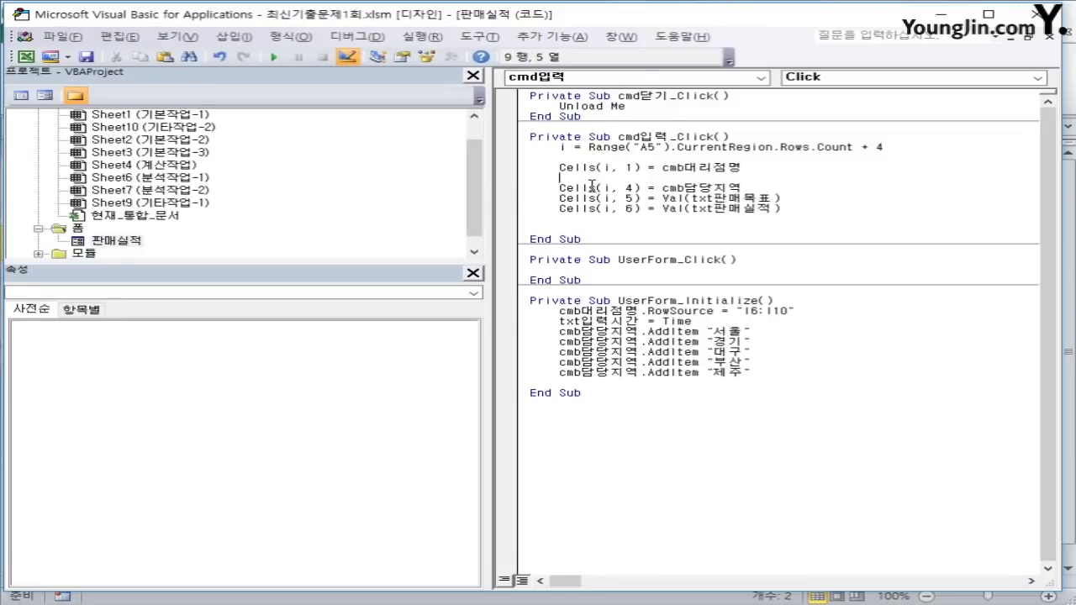
pyautogui.press('Return')
pyautogui.press('Return')
pyautogui.press('Up')
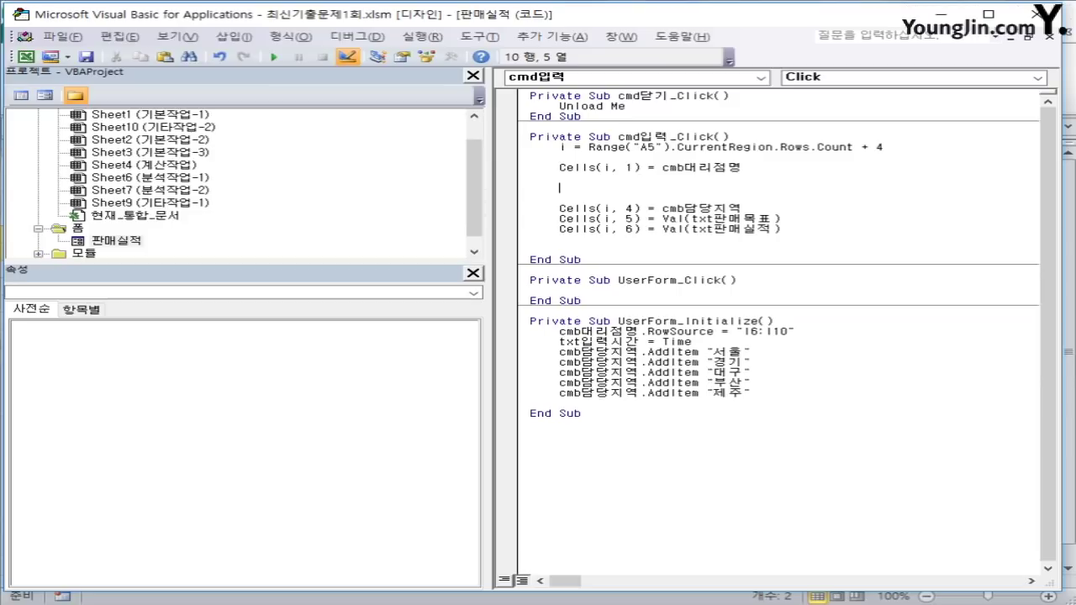
# Below the Cells(i, 6) statement, leave a blank line and enter the condition If Cells(i, 6) >= Cells(i, 5) Then.
pyautogui.press('Down')
pyautogui.press('Down')
pyautogui.press('Down')
pyautogui.press('Down')
pyautogui.press('Down')
pyautogui.press('Return')
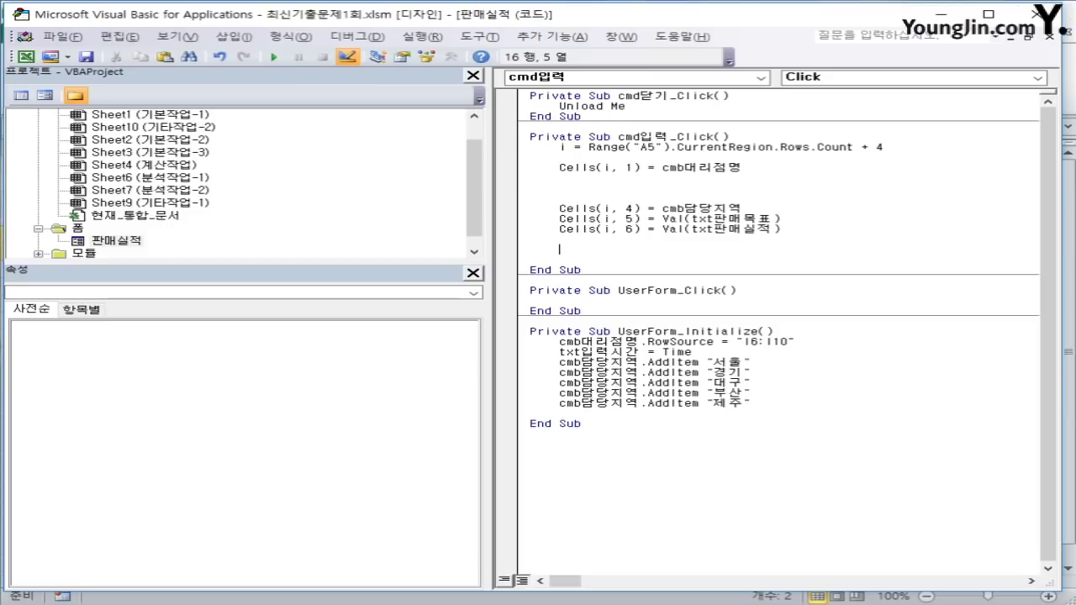
pyautogui.write('if cells')
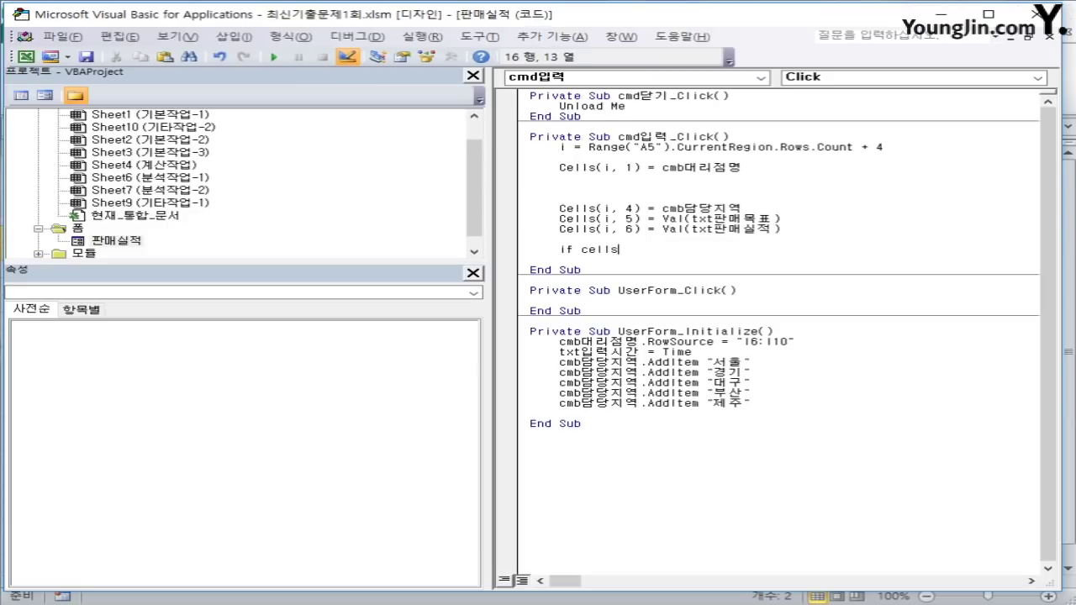
pyautogui.write('(i,')
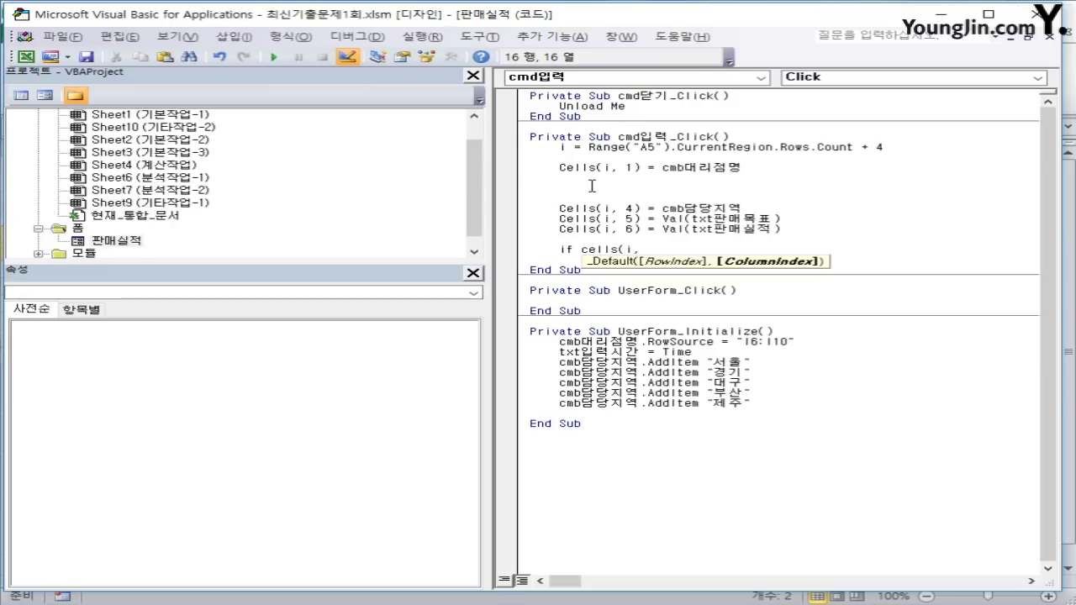
pyautogui.write('6) ')
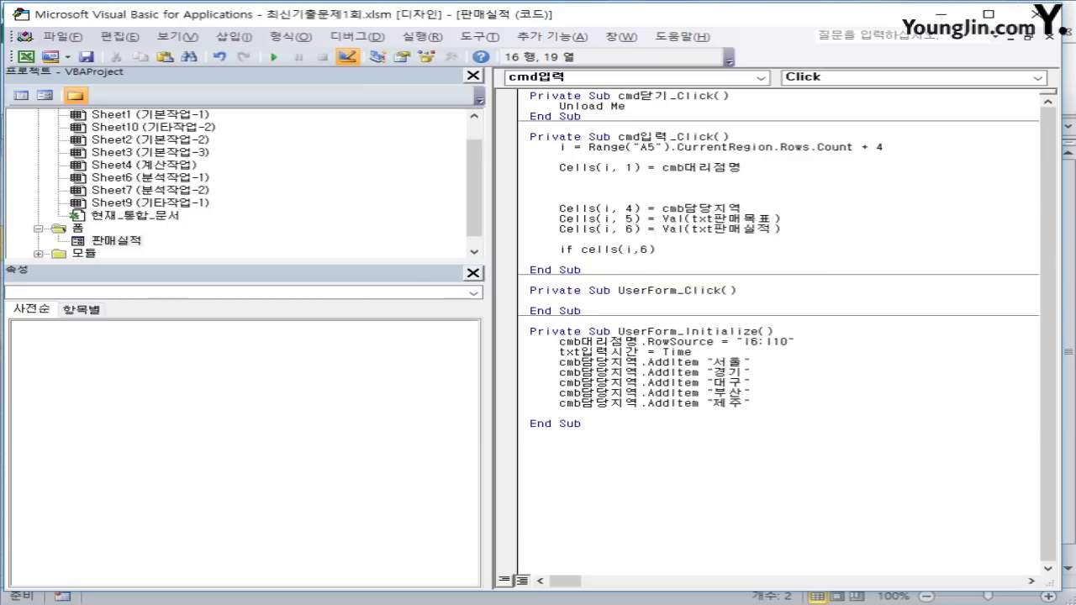
pyautogui.write('>= cells(i,')
pyautogui.write('5')
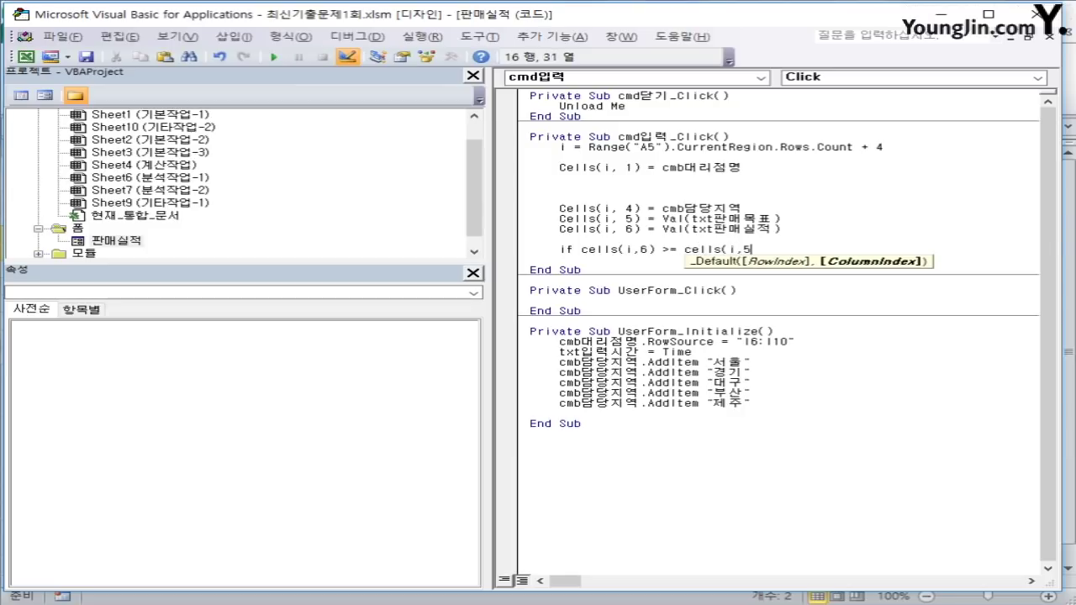
pyautogui.write(') Then')
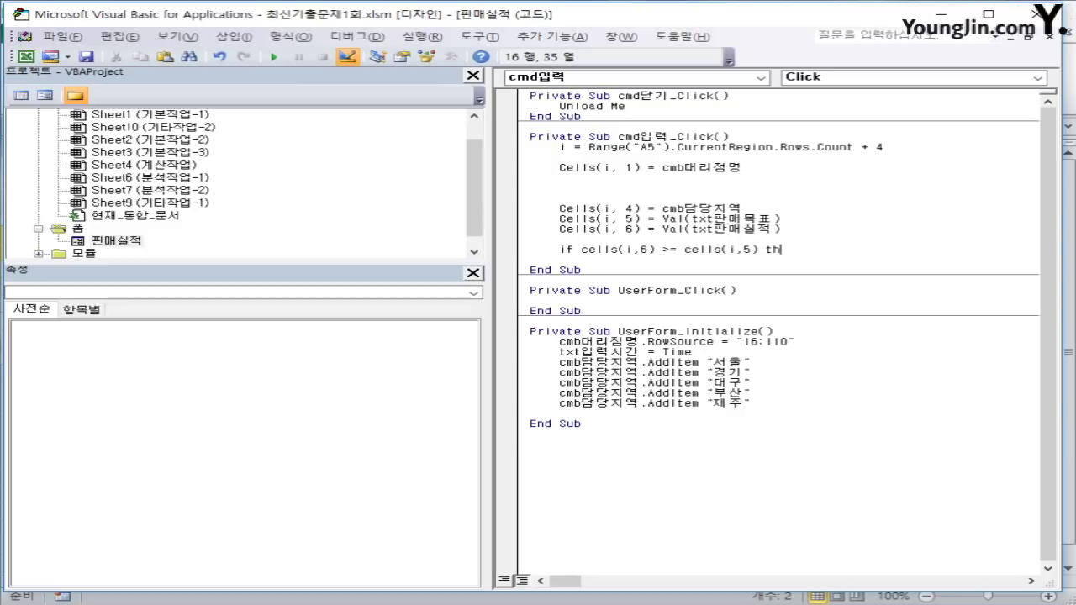
pyautogui.press('Return')
# Inside the sales comparison's Then branch, add an indented statement assigning "목표달성" to Cells(i, 7).
pyautogui.press('Tab')
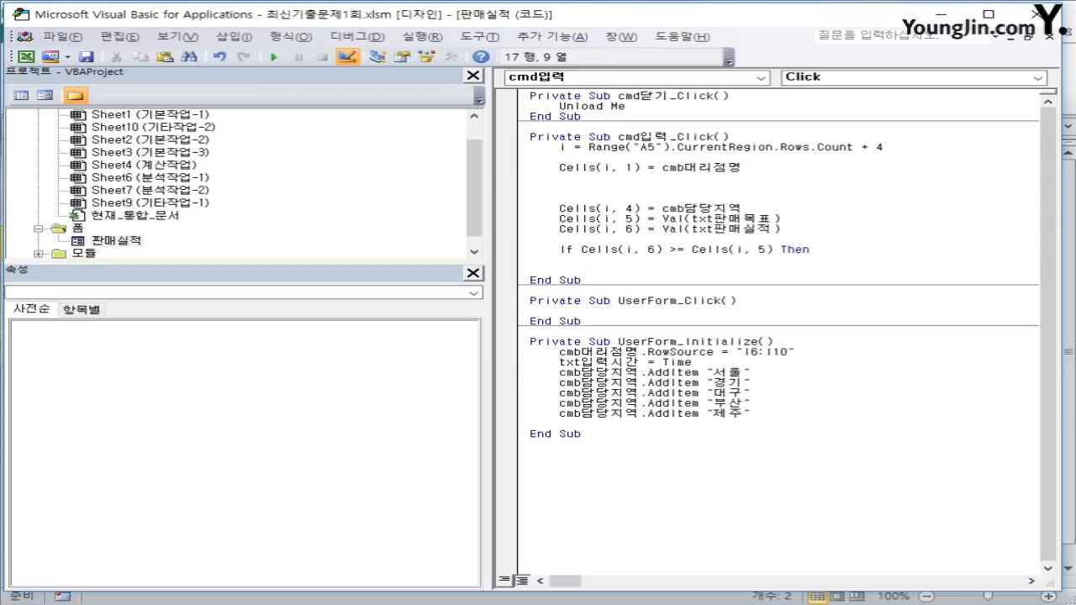
pyautogui.write('cells(i')
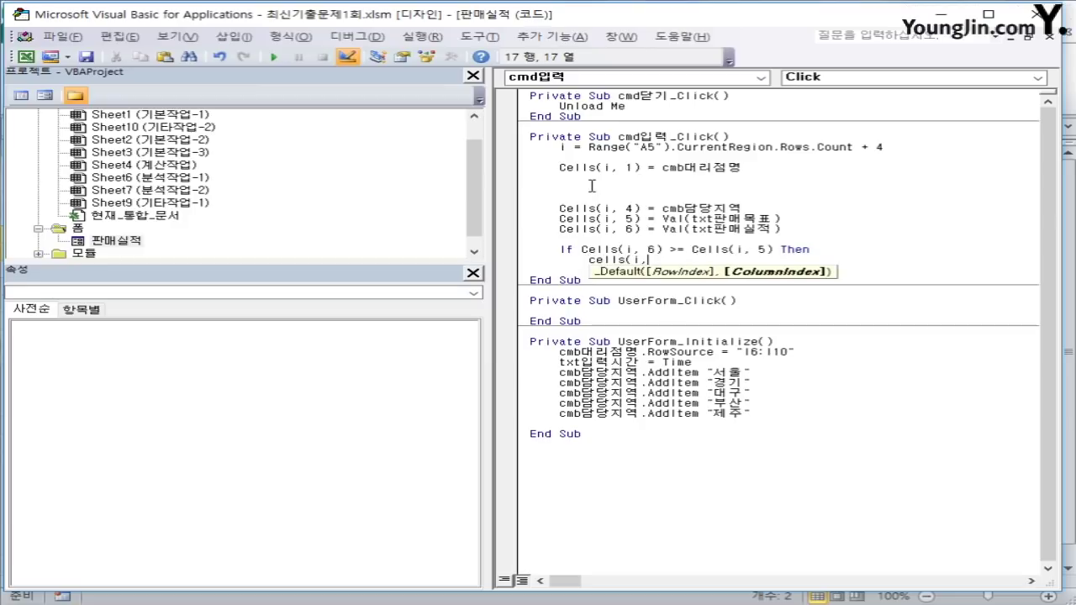
pyautogui.write(',7) ')
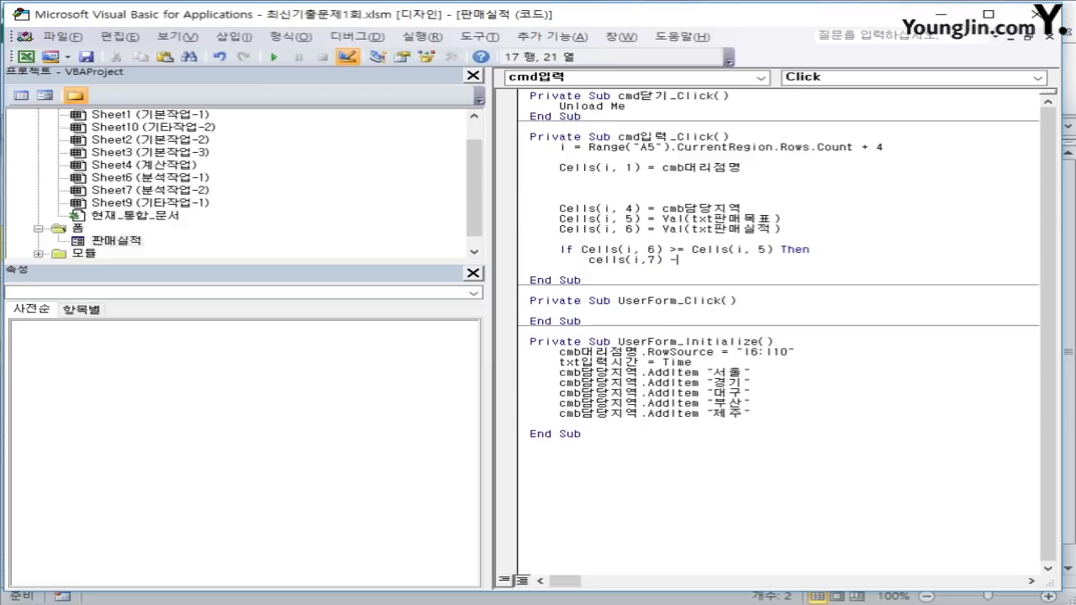
pyautogui.write('= "')
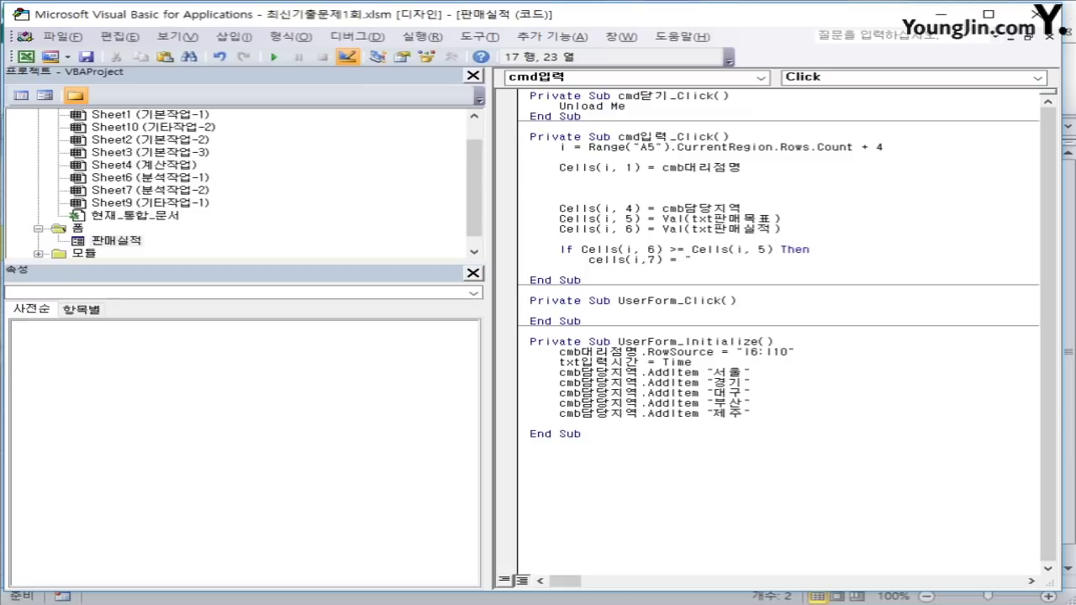
pyautogui.write('목표달성"')
pyautogui.press('Return')
pyautogui.press('BackSpace')
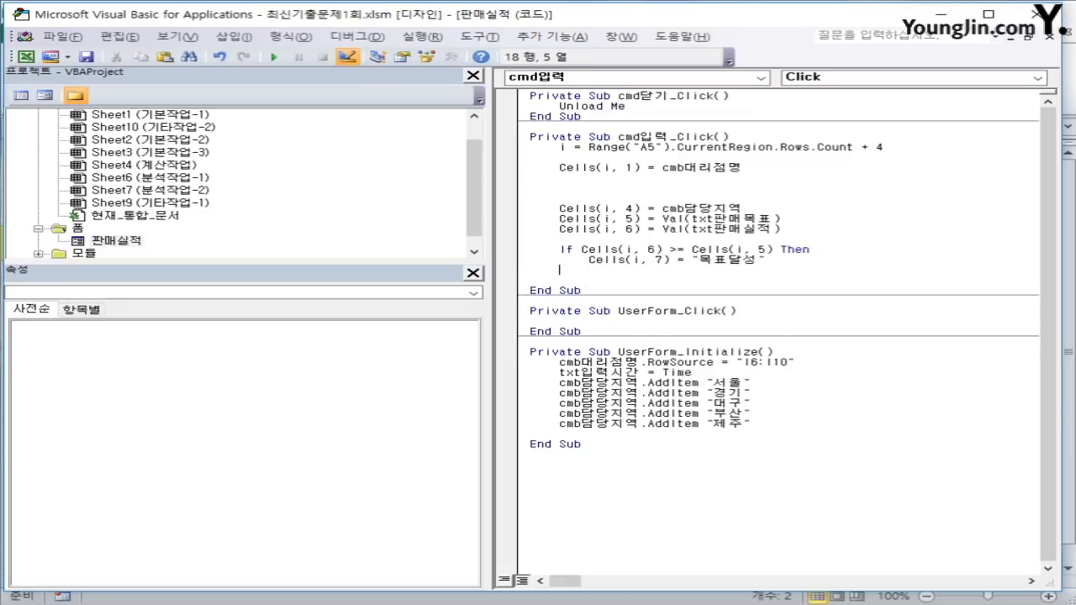
# Add an Else branch assigning "지속노력" to Cells(i, 7) and close the block with End If.
pyautogui.write('else')
pyautogui.press('Return')
pyautogui.press('Tab')
pyautogui.write('cell')
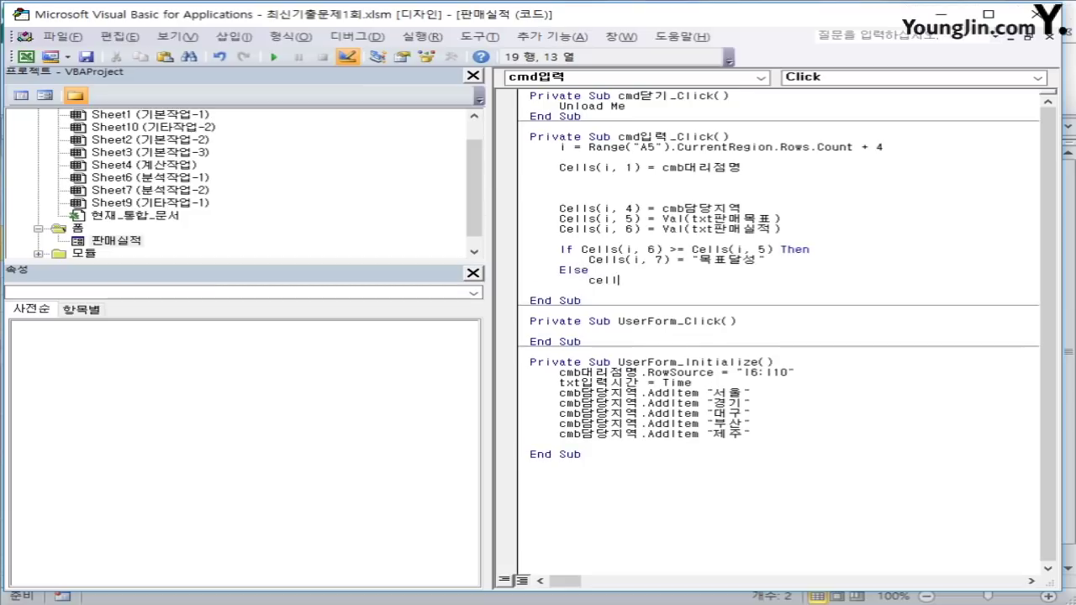
pyautogui.write('s(i,')
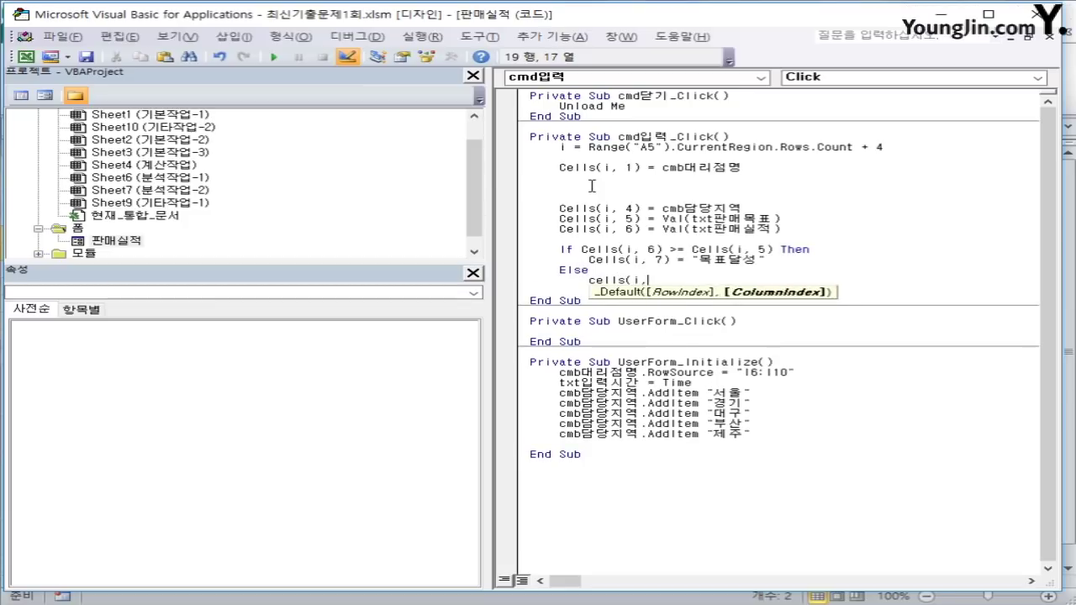
pyautogui.write('7) = "with')
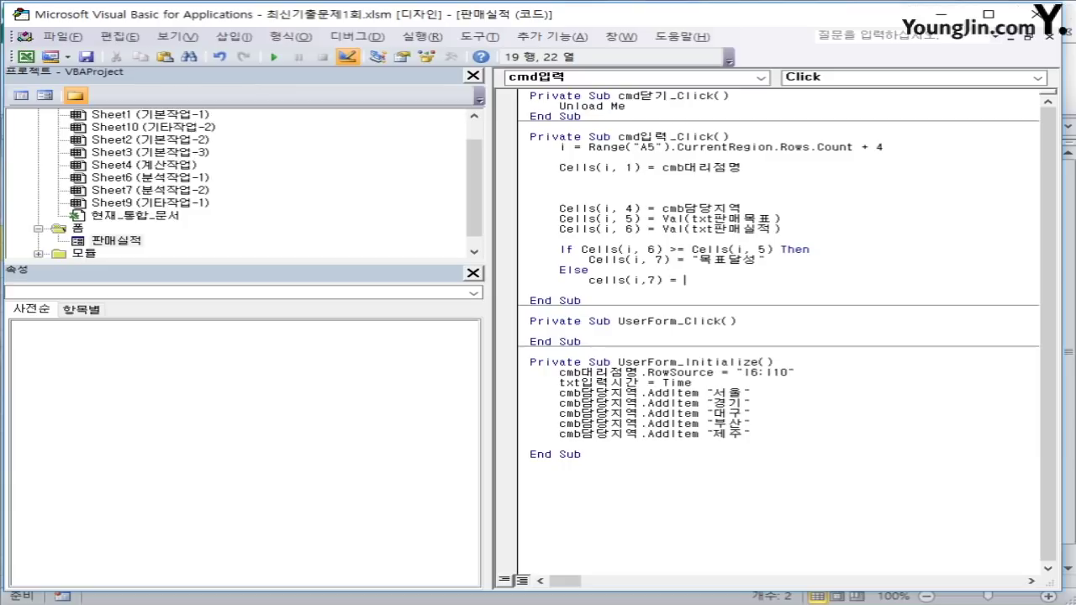
pyautogui.press('BackSpace')
pyautogui.press('BackSpace')
pyautogui.press('BackSpace')
pyautogui.press('BackSpace')
pyautogui.write('지속ㄴ')
pyautogui.write('노력"')
pyautogui.press('Return')
pyautogui.write('end if')
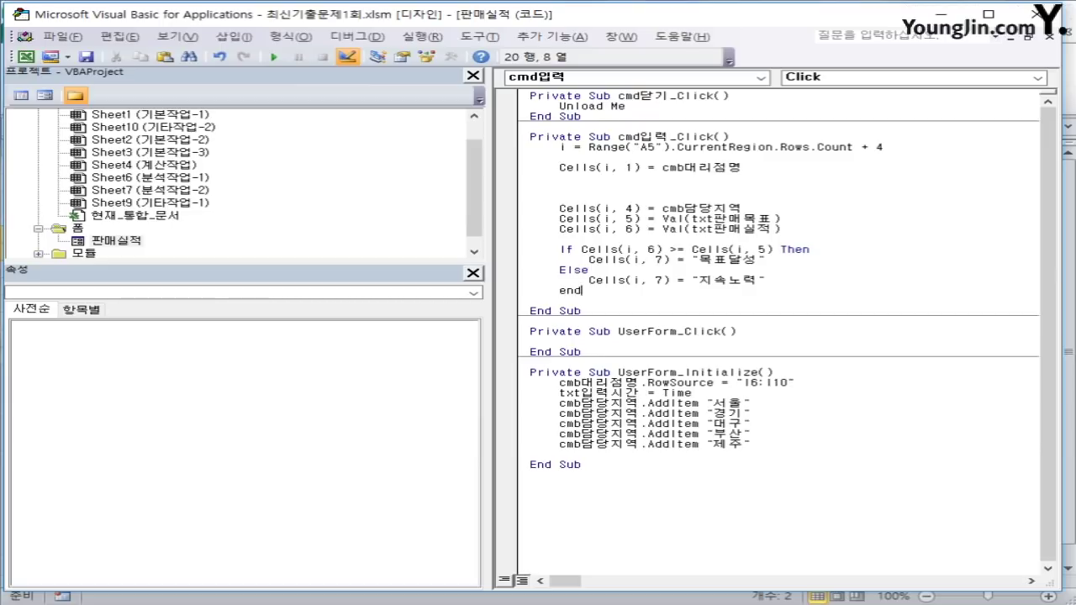
pyautogui.press('Return')
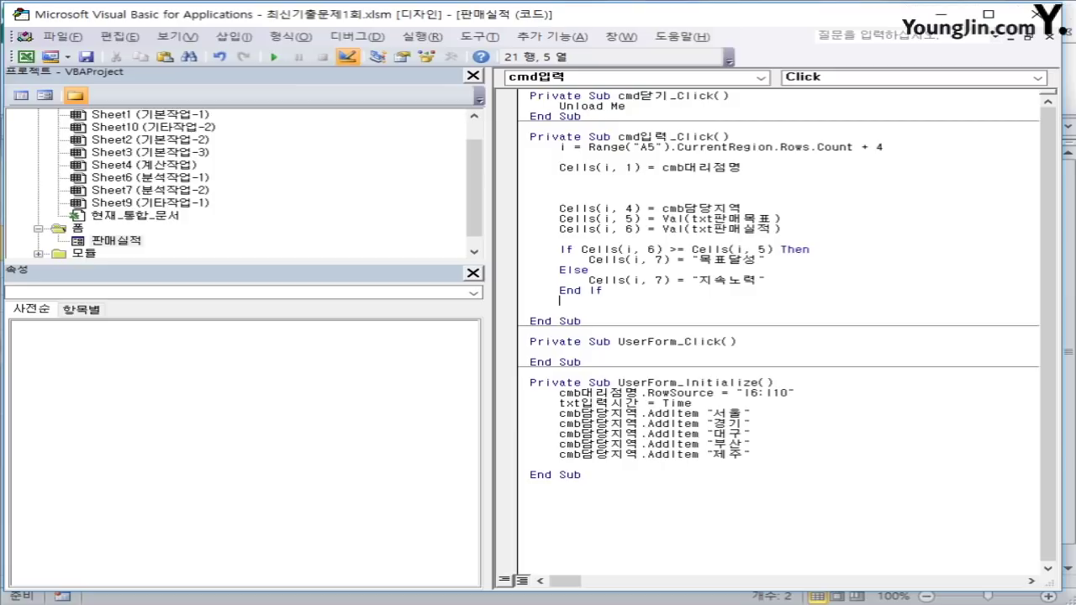
# In the blank space above the Cells(i, 4) statement, begin an If statement with timevalue(0.5).
pyautogui.press('Up')
pyautogui.press('Up')
pyautogui.press('Up')
pyautogui.press('Up')
pyautogui.press('Up')
pyautogui.press('Up')
pyautogui.press('Up')
pyautogui.press('Up')
pyautogui.press('Up')
pyautogui.press('Up')
pyautogui.press('Up')
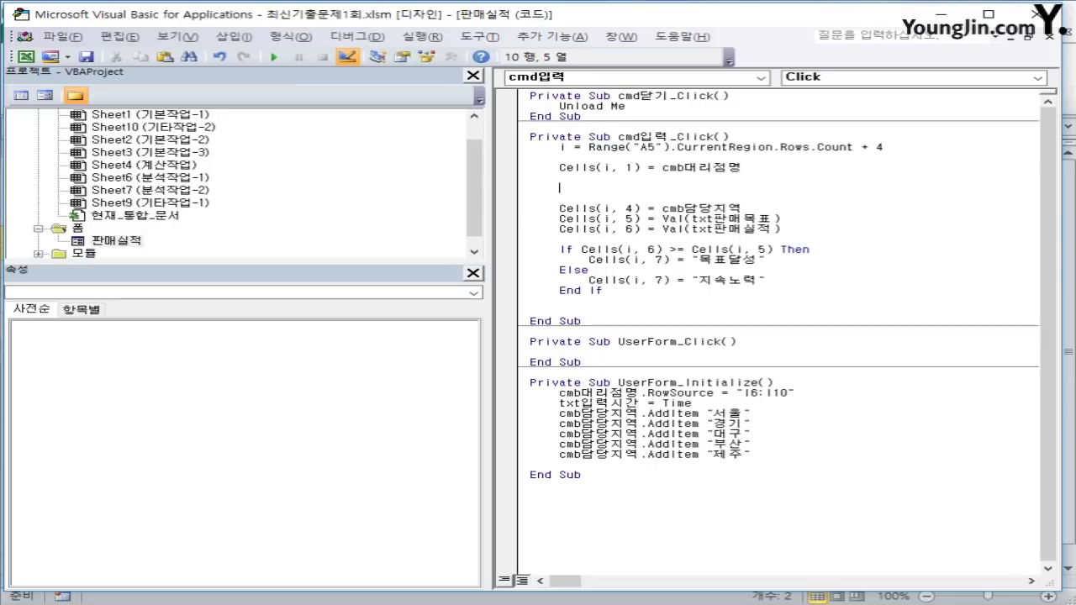
pyautogui.write('if timevalue')
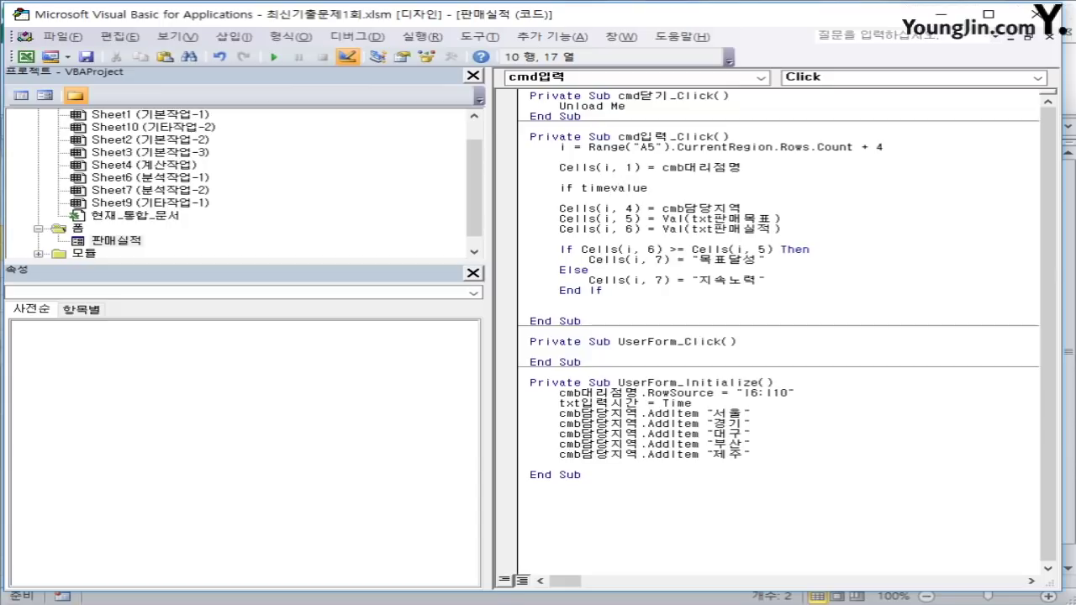
pyautogui.write('(')
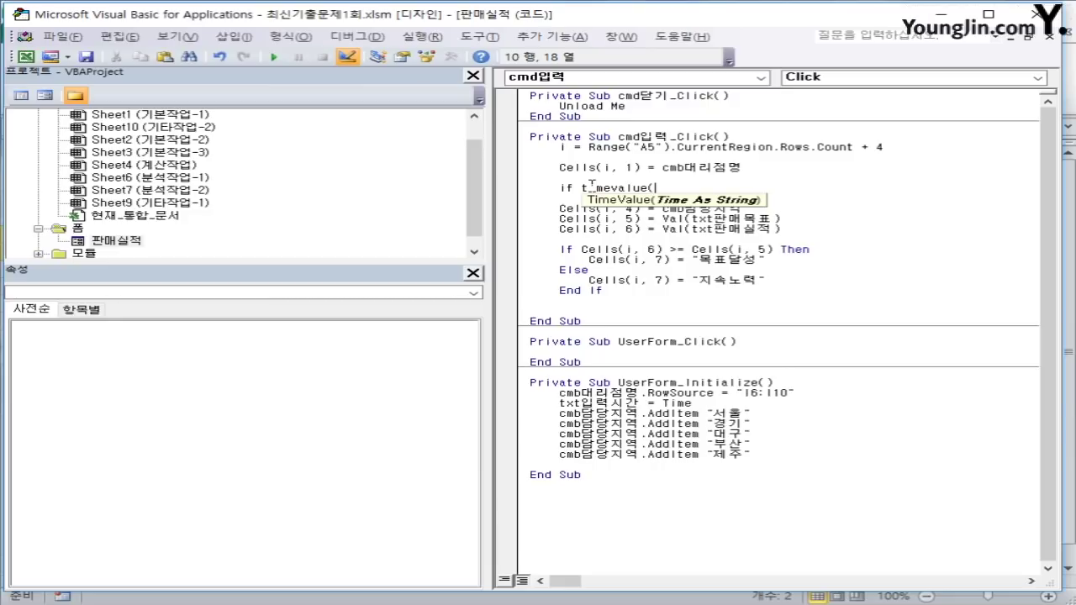
pyautogui.write('0.5)')
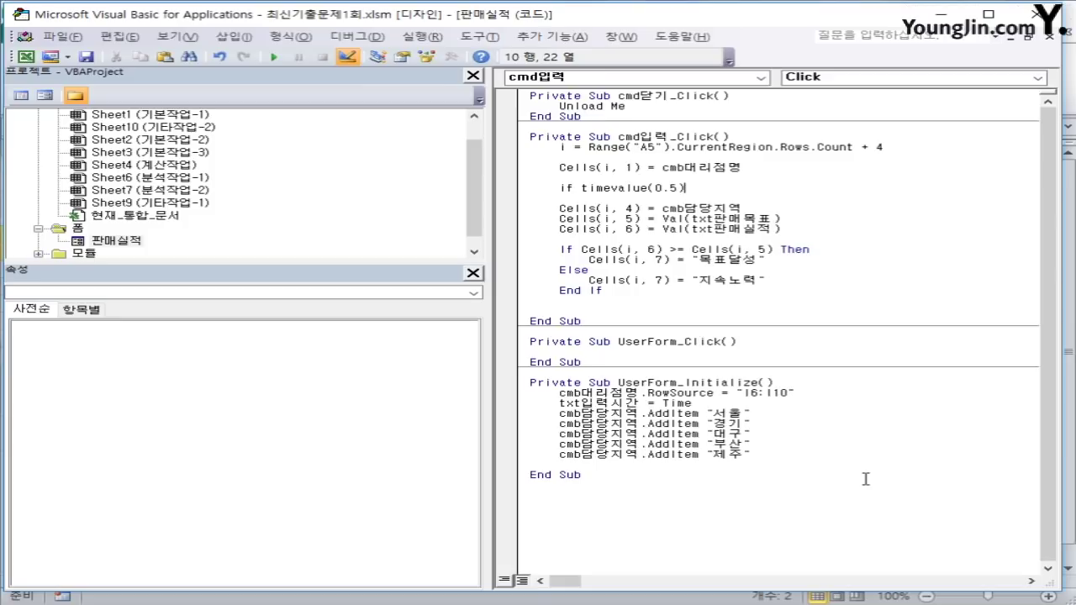
# Replace the timevalue argument with txt입력시간 and complete the condition with >= 0.5 Then.
pyautogui.press('Left')
pyautogui.press('Left')
pyautogui.press('Left')
pyautogui.press('Left')
pyautogui.press('Delete')
pyautogui.press('Delete')
pyautogui.press('Delete')
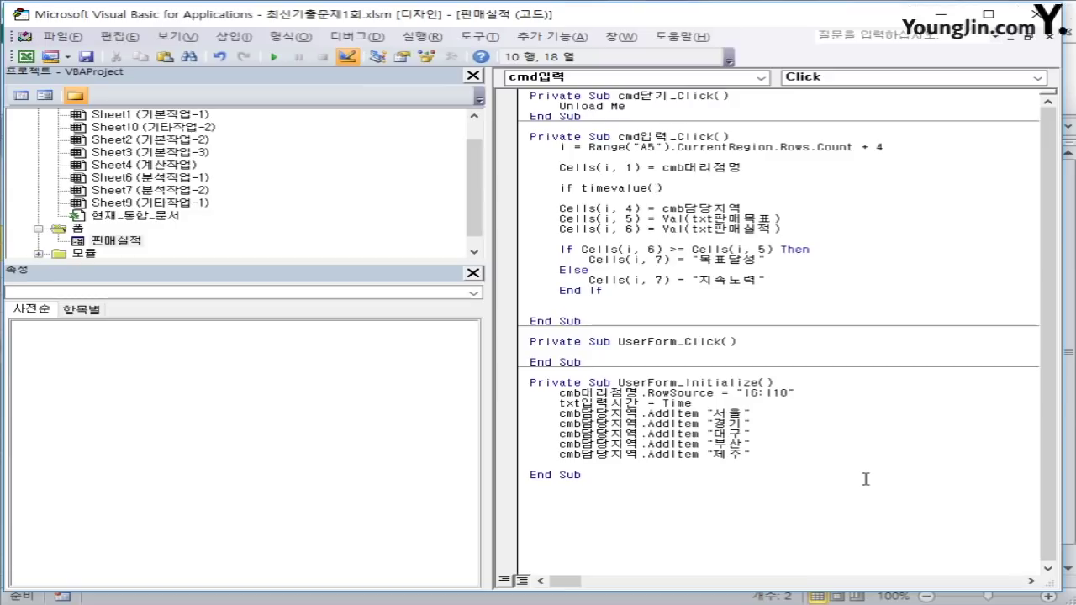
pyautogui.write('txt입력시간')
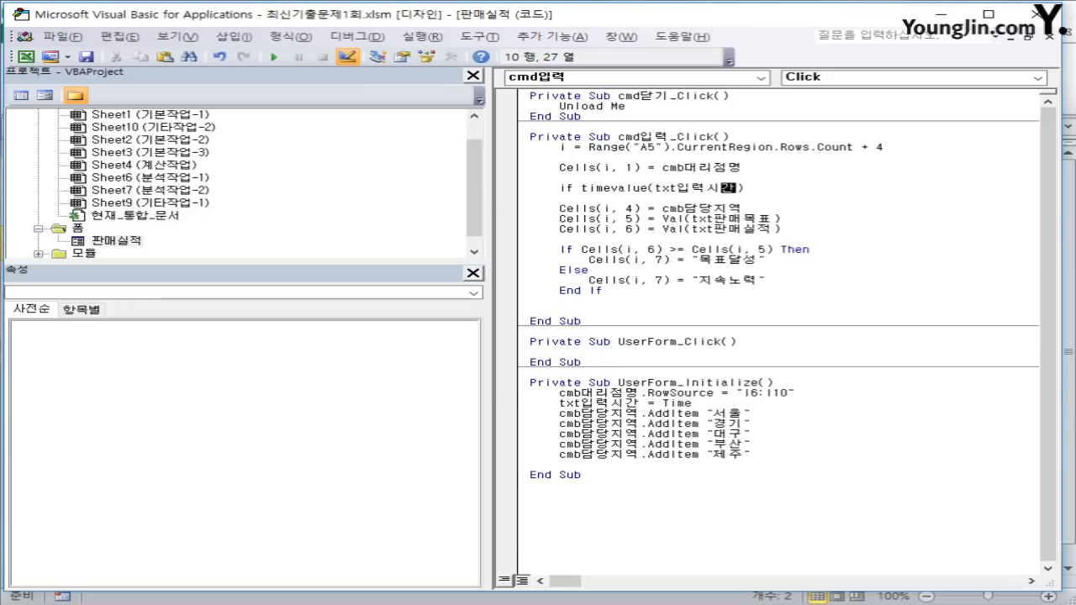
pyautogui.press('Right')
pyautogui.write('>= 0.5 ')
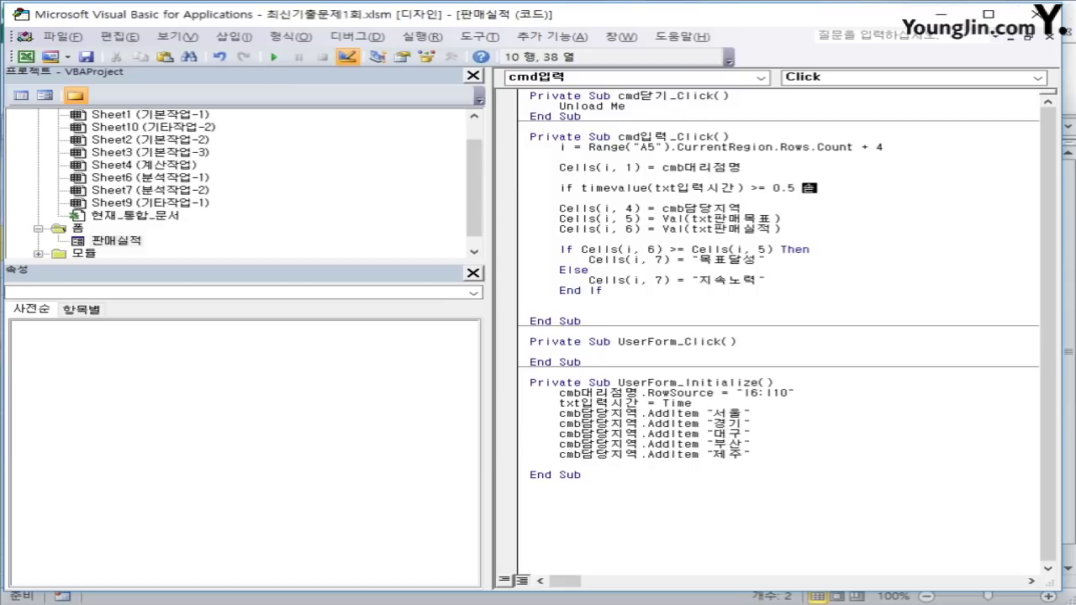
pyautogui.write('then')
pyautogui.press('Return')
# Inside the time condition's Then branch, add an indented statement assigning TimeValue(txt입력시간) to Cells(i, 2).
pyautogui.press('Tab')
pyautogui.write('cells(i,')
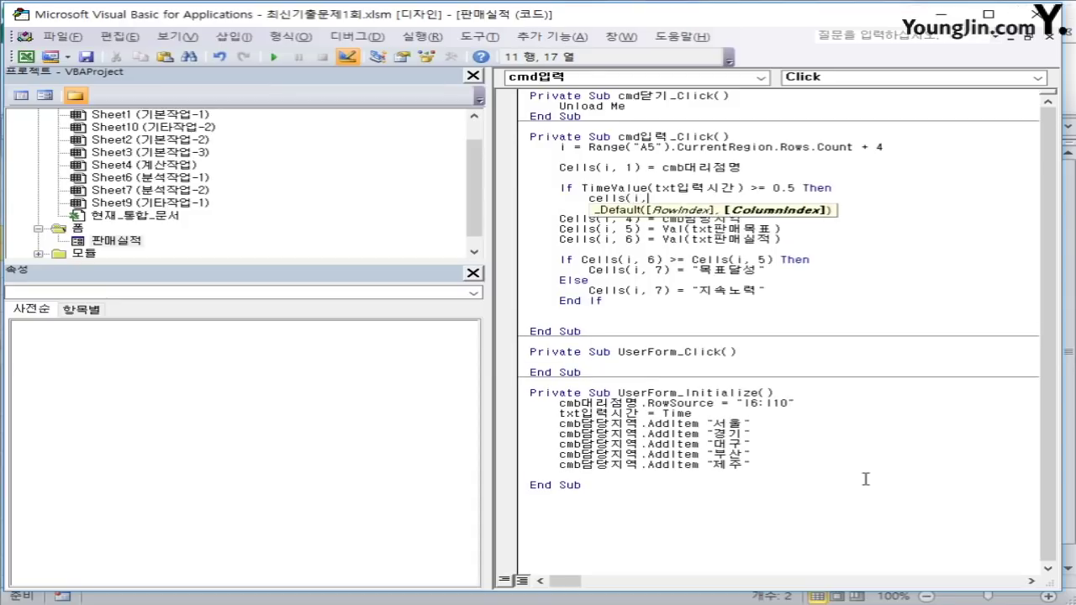
pyautogui.write('2)= ')
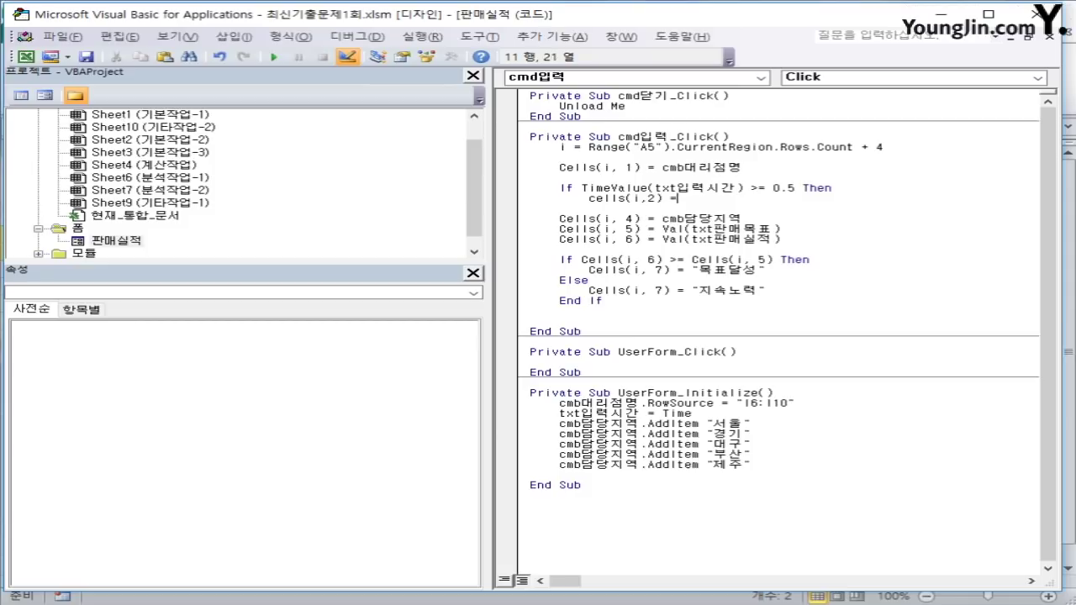
pyautogui.write('timevalue')
pyautogui.write('(txt')
pyautogui.write('입력시간')
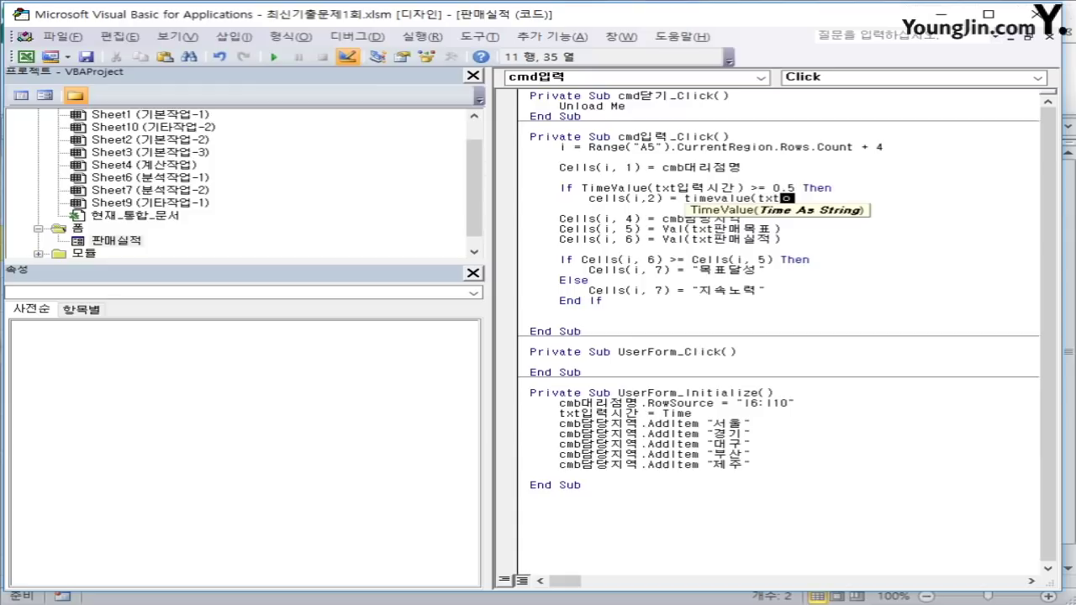
pyautogui.write(')')
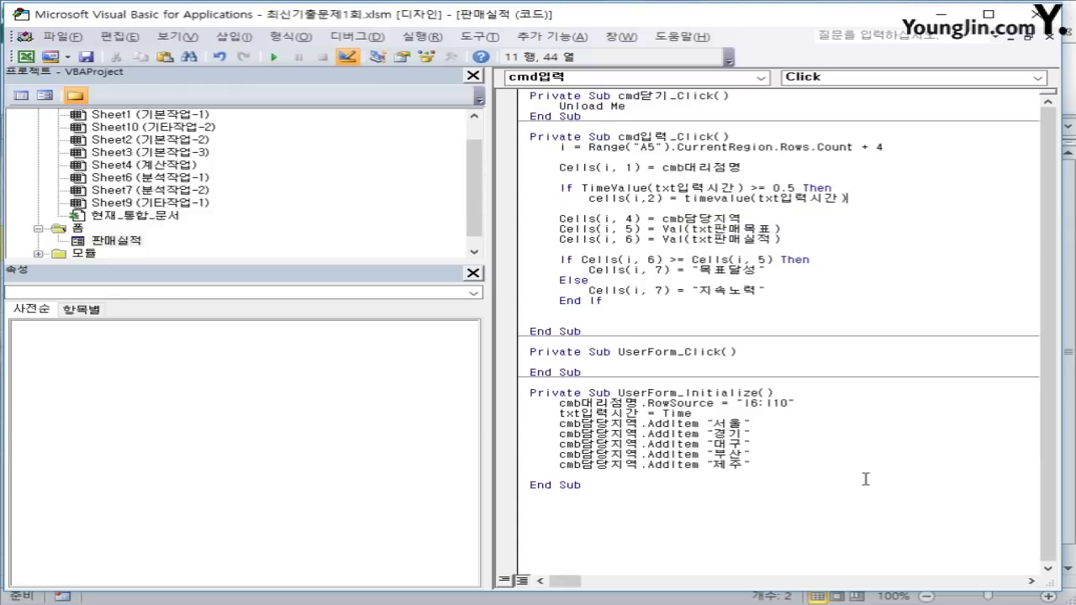
# On the line below the Cells(i, 2) statement, assign "오후" to Cells(i, 3).
pyautogui.press('Return')
pyautogui.write('ㅊㄷ')
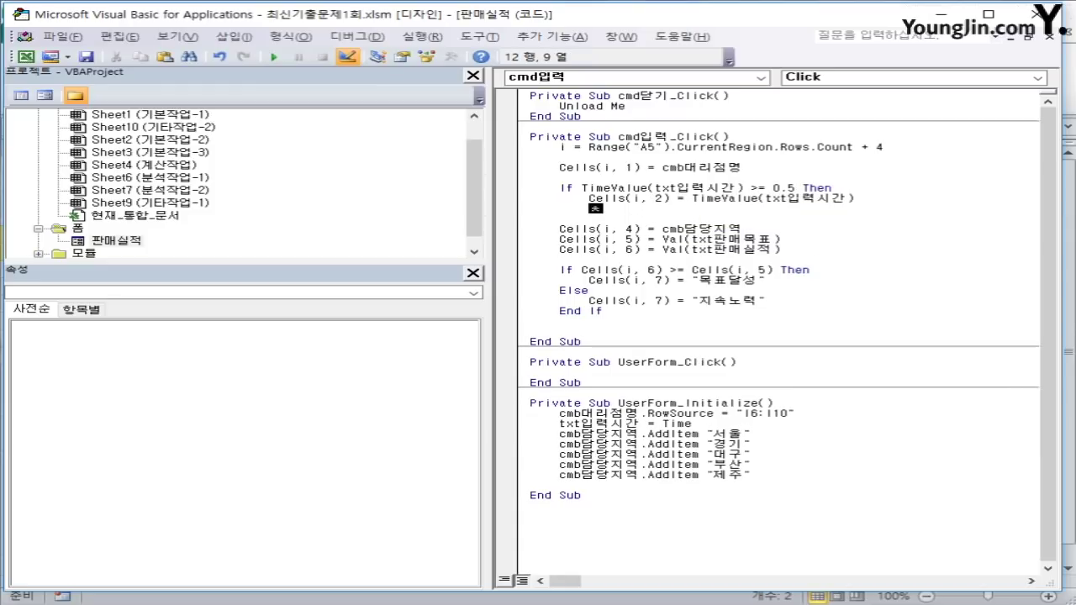
pyautogui.press('BackSpace')
pyautogui.press('BackSpace')
pyautogui.write('cells(i')
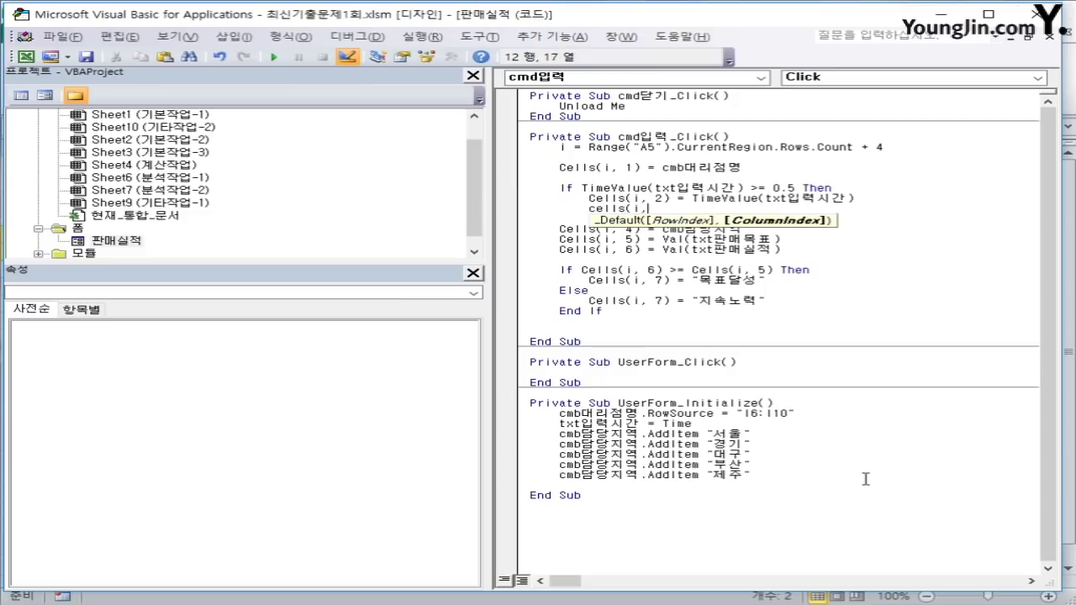
pyautogui.write(',3) ')
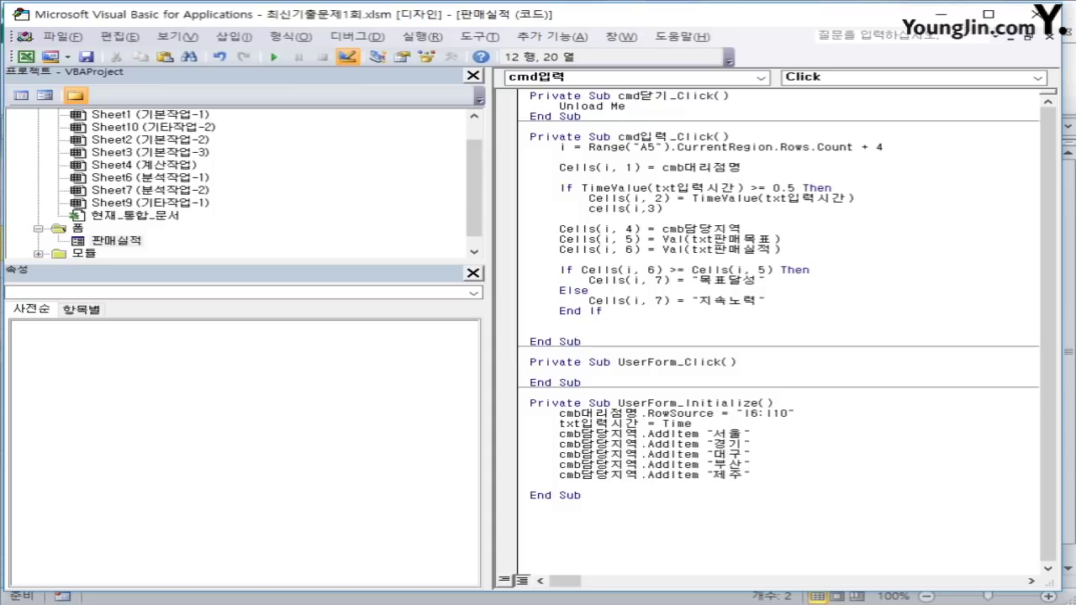
pyautogui.write('= "오후')
pyautogui.press('Return')
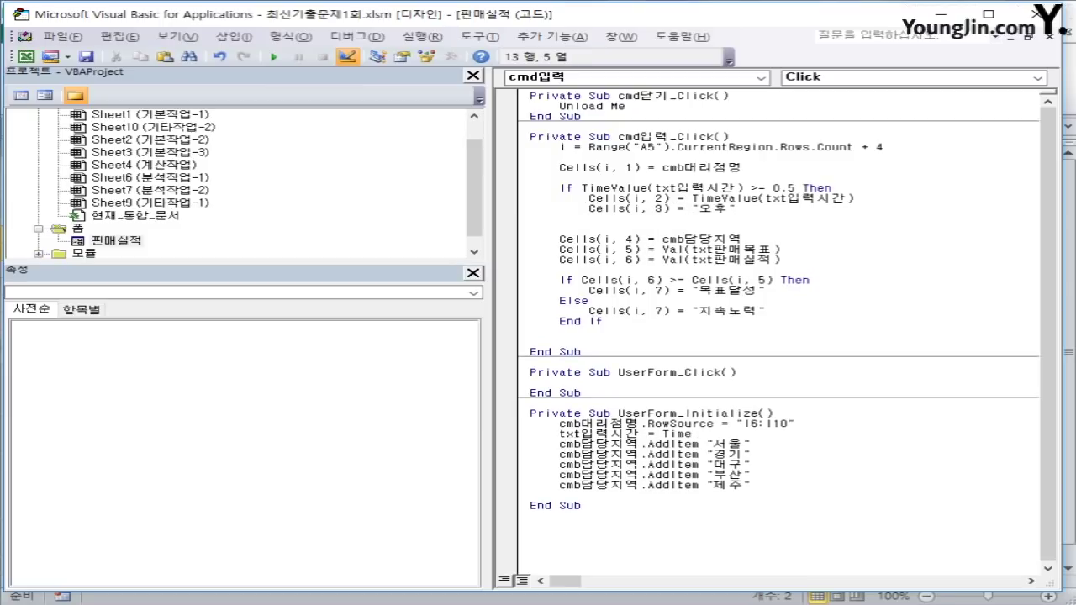
# Add an Else branch to the time condition and copy the Cells(i, 2) and Cells(i, 3) statements into it.
pyautogui.write('else')
pyautogui.press('Up')
pyautogui.press('Up')
pyautogui.hotkey('shift', 'Down')
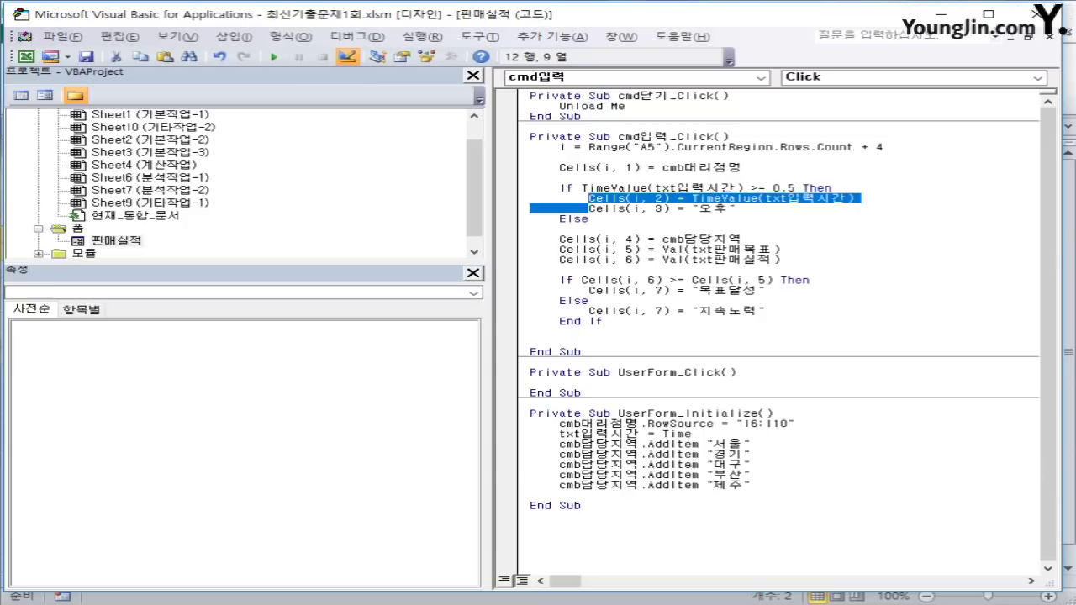
pyautogui.hotkey('shift', 'End')
pyautogui.hotkey('ctrl', 'c')
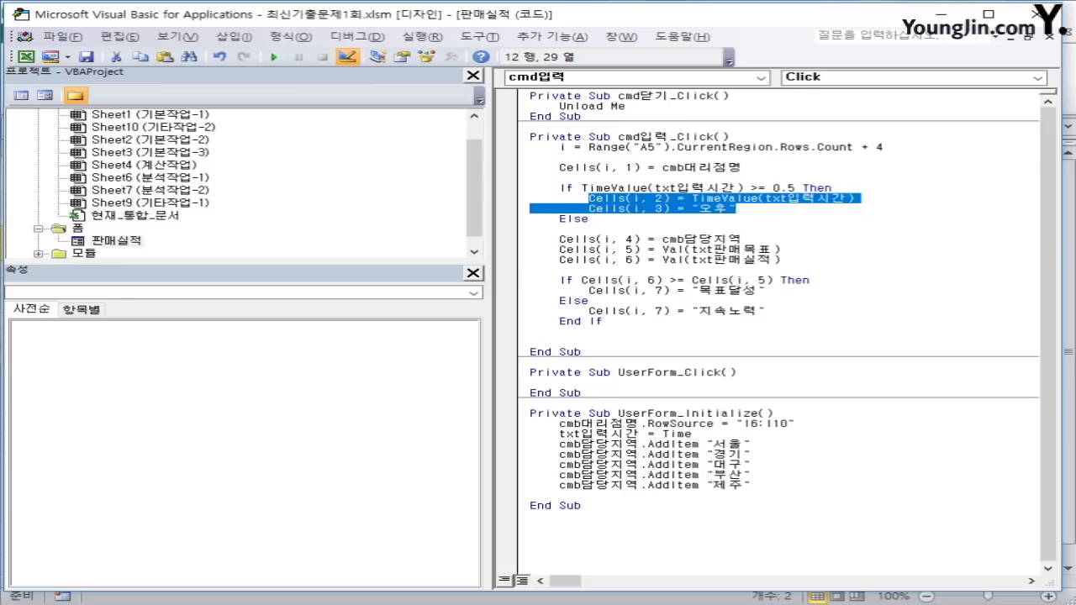
pyautogui.press('Down')
pyautogui.press('Down')
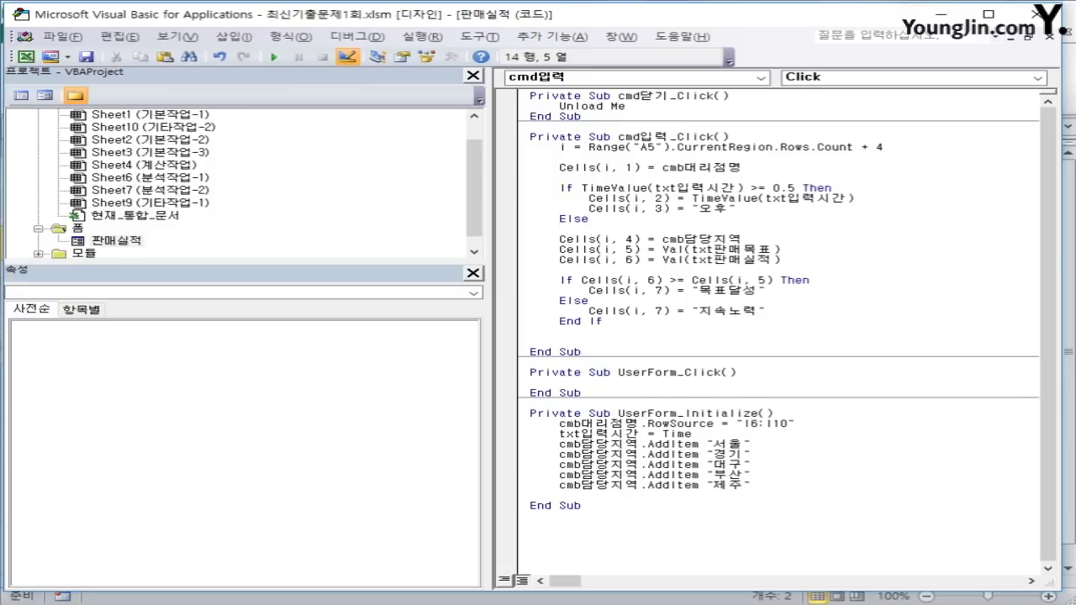
pyautogui.hotkey('ctrl', 'v')
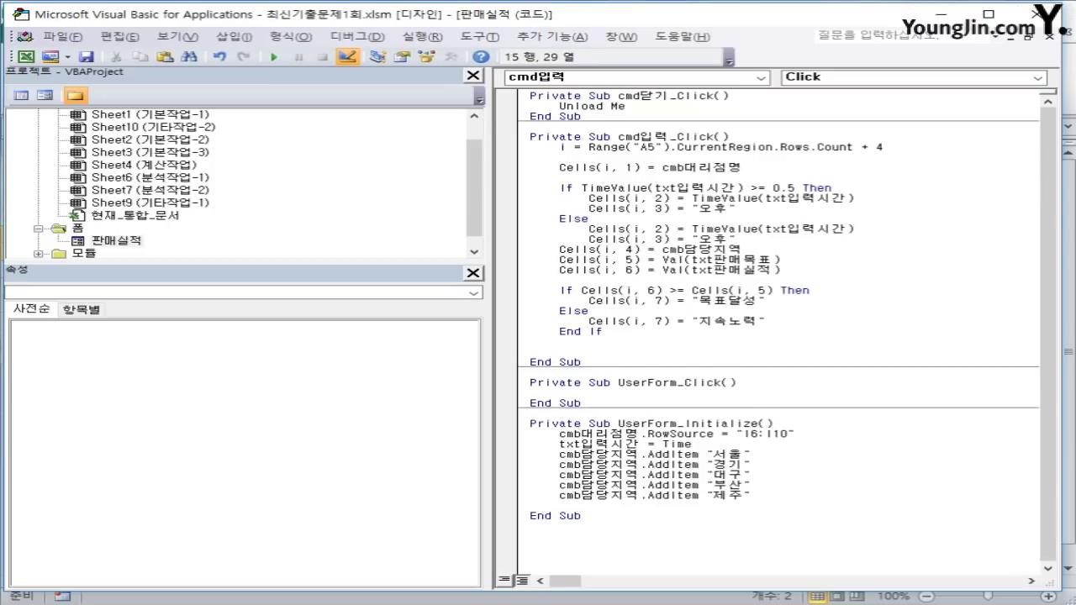
pyautogui.press('Return')
pyautogui.press('Up')
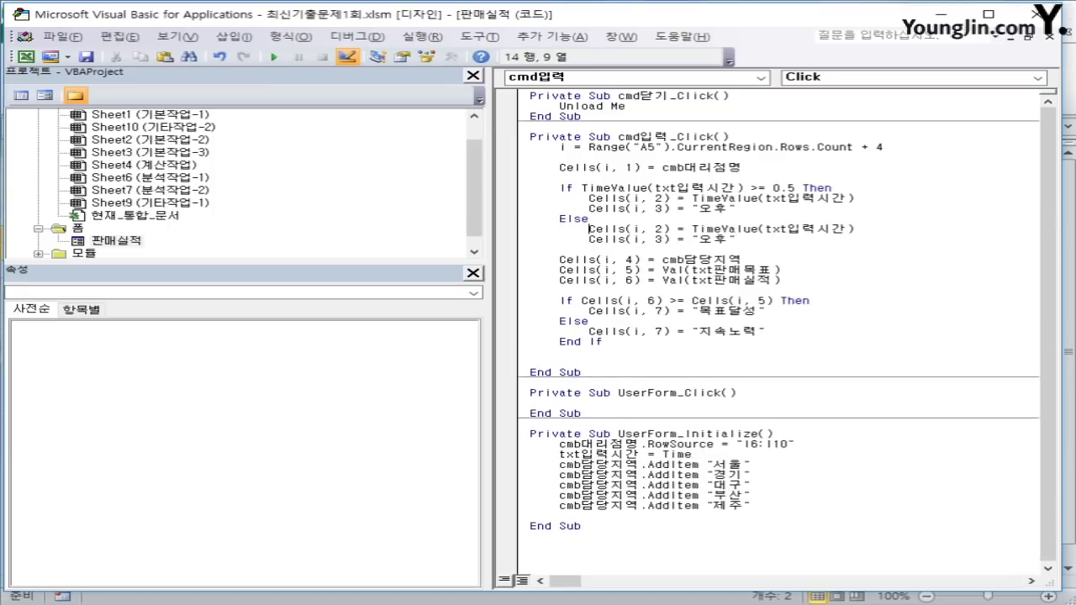
# Change the Else branch's Cells(i, 3) value to "오전" and close the time condition with End If.
pyautogui.click(854, 229)
pyautogui.click(714, 239)
pyautogui.write('저ㄴ')
pyautogui.press('Delete')
pyautogui.press('End')
pyautogui.press('Return')
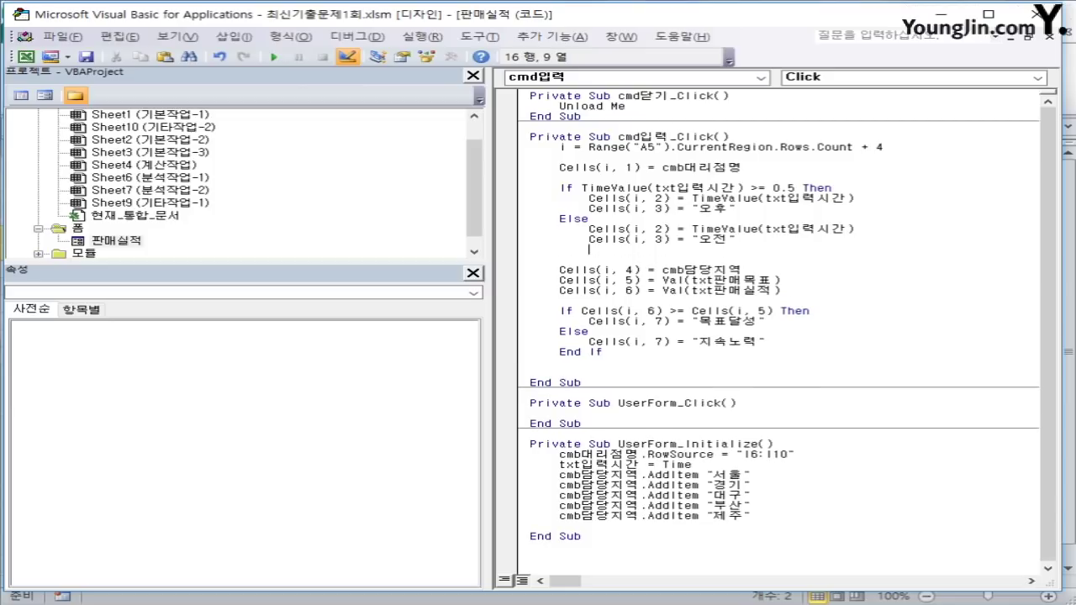
pyautogui.press('BackSpace')
pyautogui.write('end if')
# Below the last End If in cmd입력_Click, add a statement setting cmb대리점명 to an empty string.
pyautogui.press('Down')
pyautogui.press('Down')
pyautogui.press('Down')
pyautogui.press('Down')
pyautogui.press('Down')
pyautogui.press('Down')
pyautogui.press('Down')
pyautogui.press('Down')
pyautogui.press('Down')
pyautogui.press('Down')
pyautogui.press('Down')
pyautogui.press('Return')
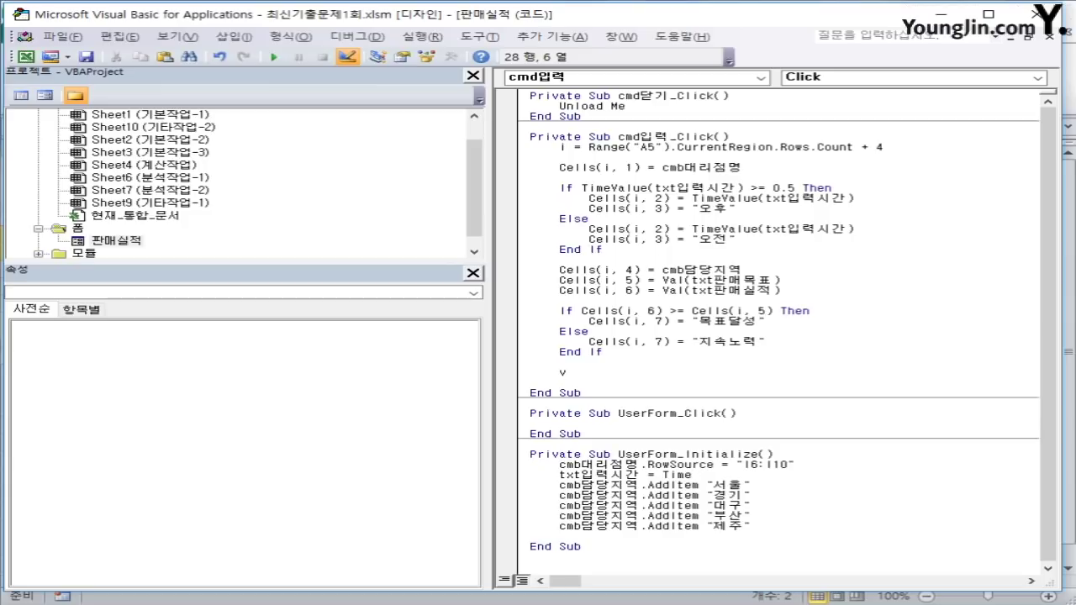
pyautogui.write('cmb')
pyautogui.write('대리점명 = "')
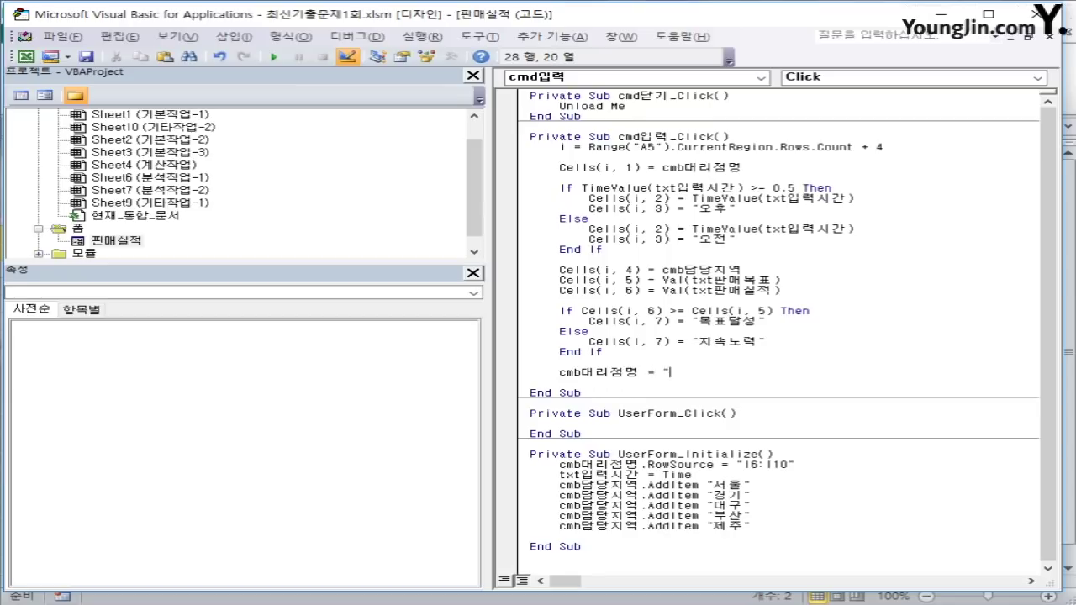
pyautogui.press('Return')
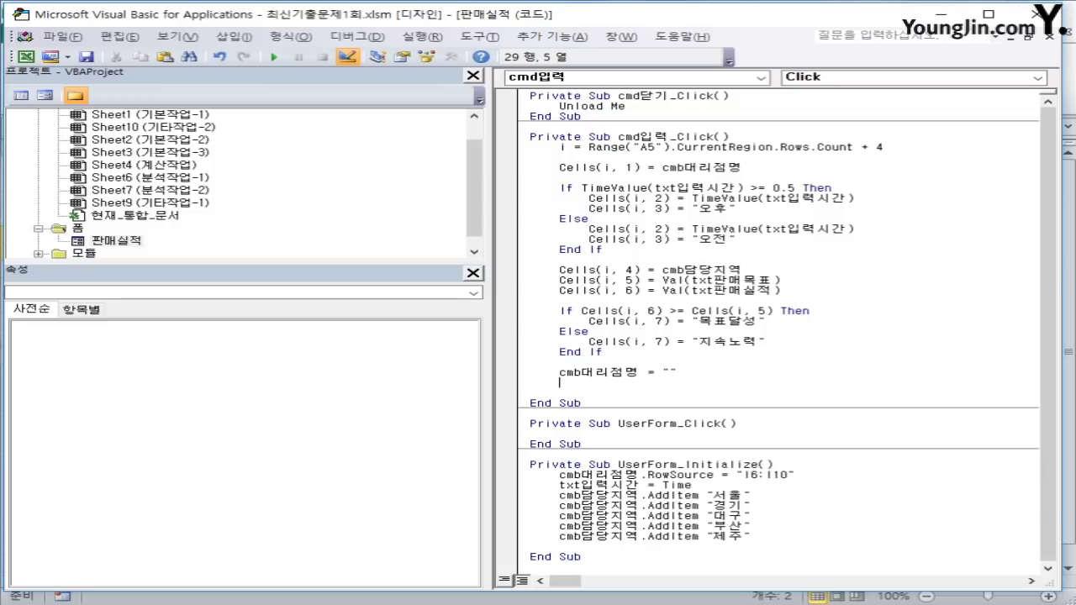
# Add statements resetting txt입력시간 and cmb담당지역 to "" below the cmb대리점명 reset.
pyautogui.write('txt입력시간 ')
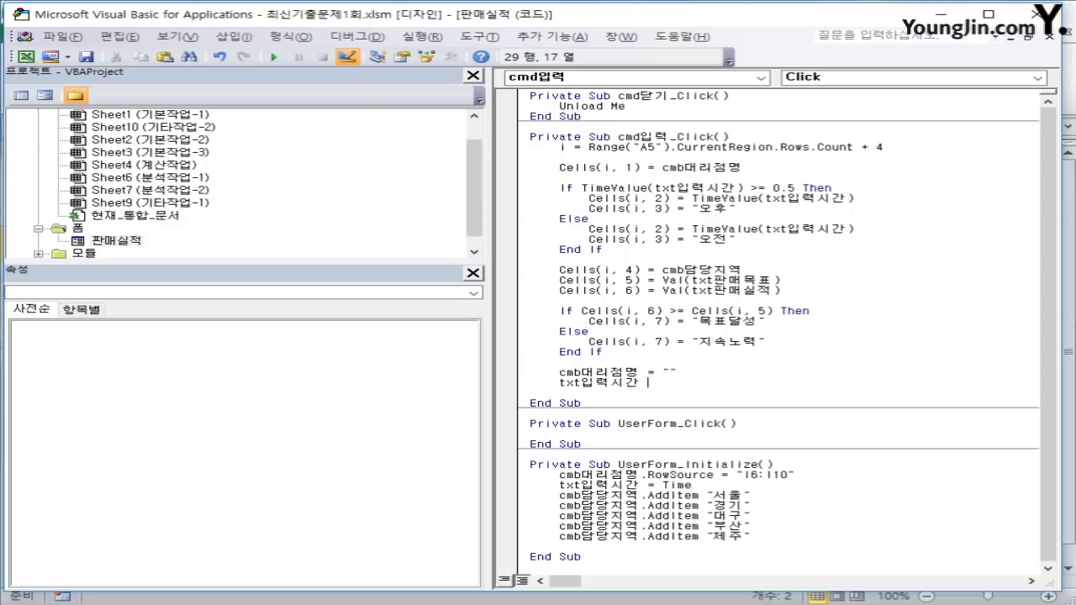
pyautogui.write('= ""')
pyautogui.press('Return')
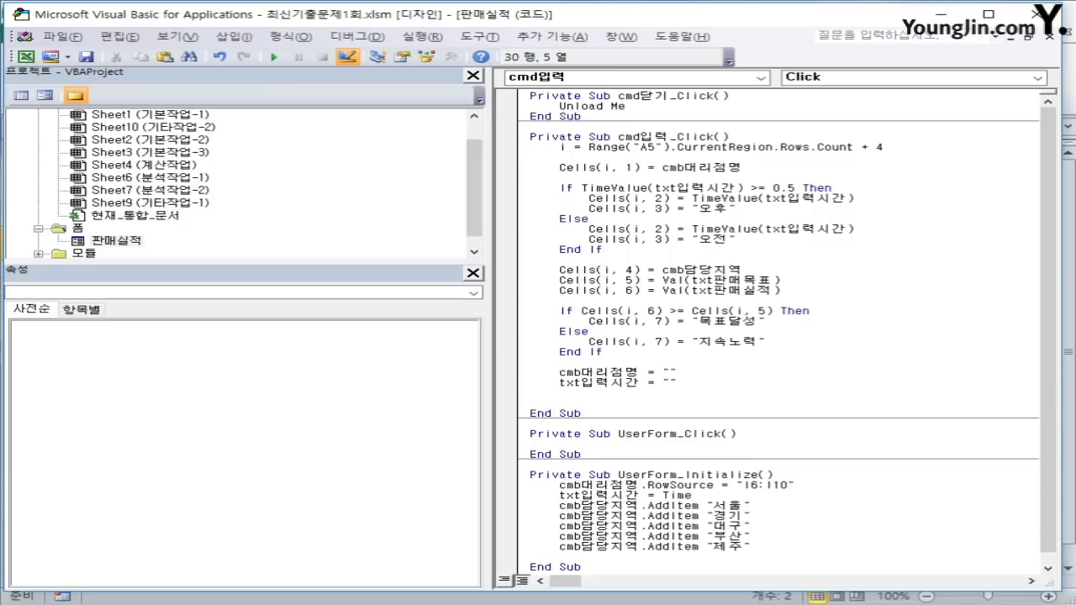
pyautogui.write('cmbㄷ')
pyautogui.write('당지역 ')
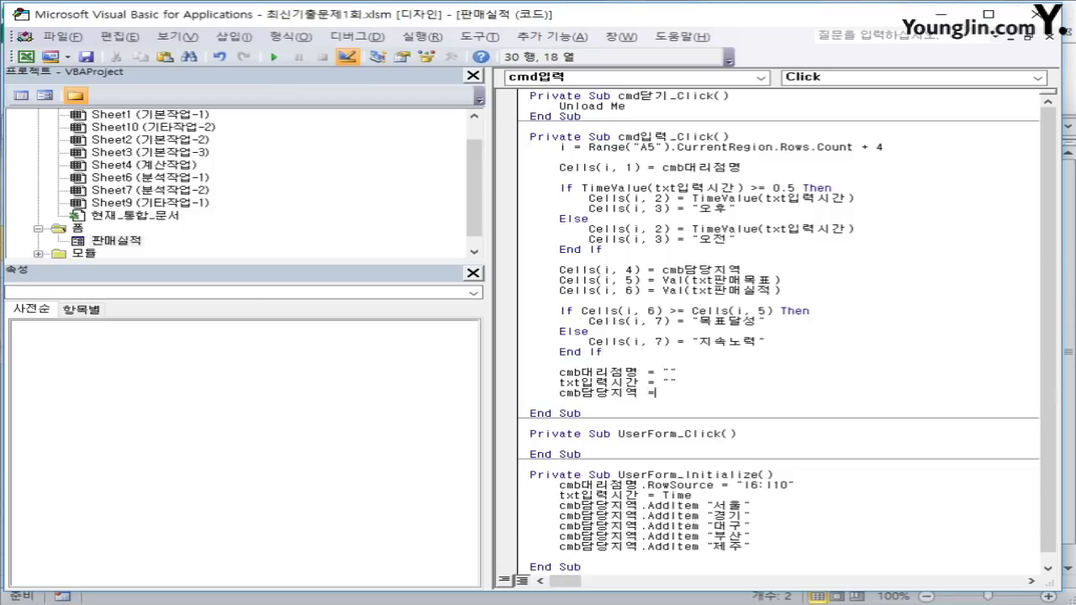
pyautogui.write('= ""')
pyautogui.press('Return')
# Finish the reset block with statements assigning "" to txt판매목표 and txt판매실적.
pyautogui.write('t')
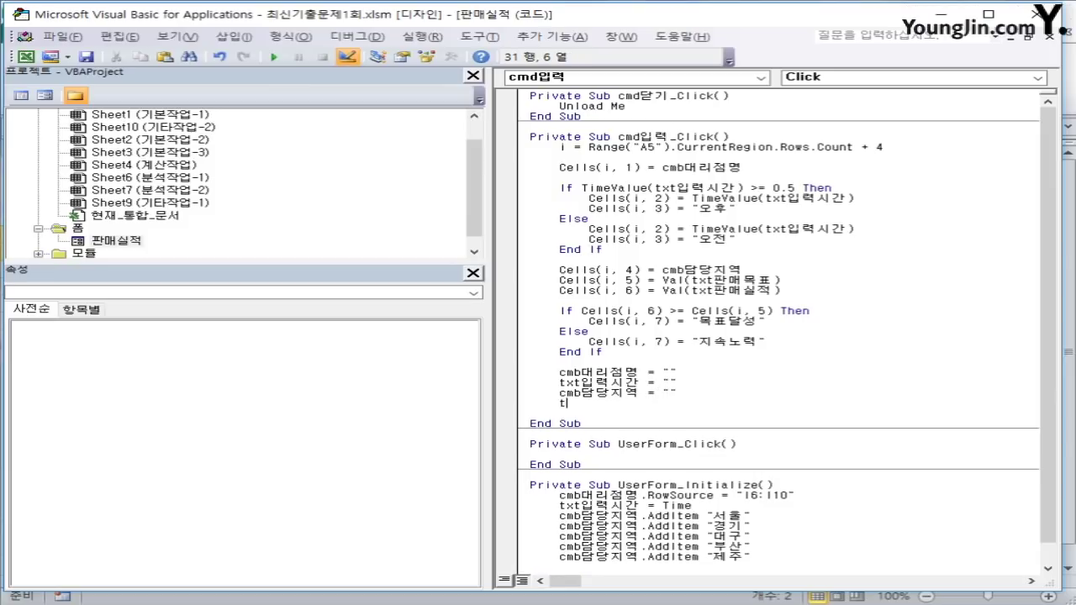
pyautogui.write('xt판매')
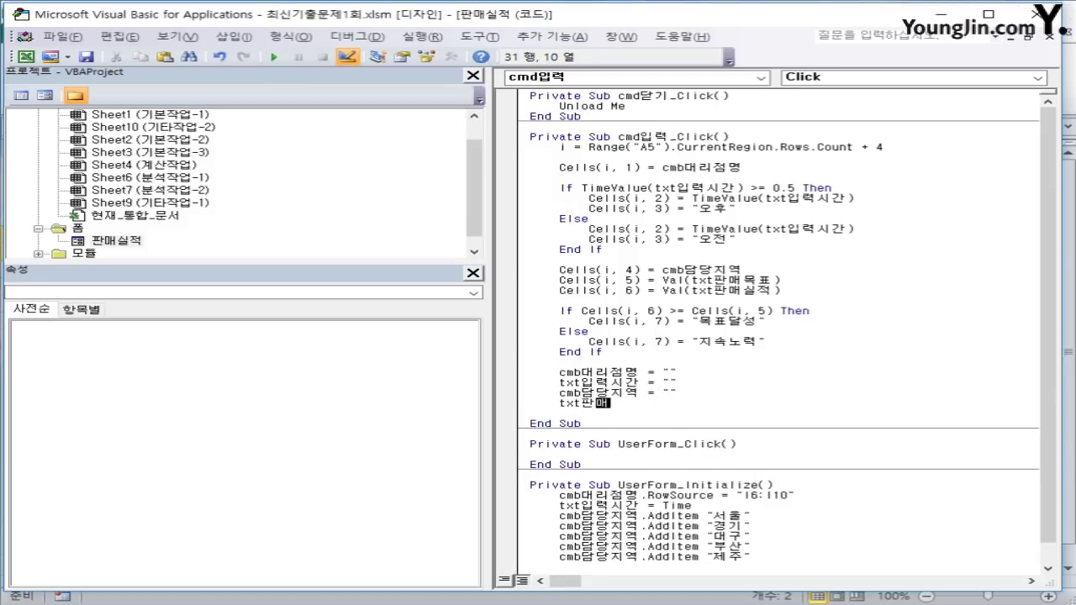
pyautogui.write('목표 = ""')
pyautogui.press('Return')
pyautogui.write('txt')
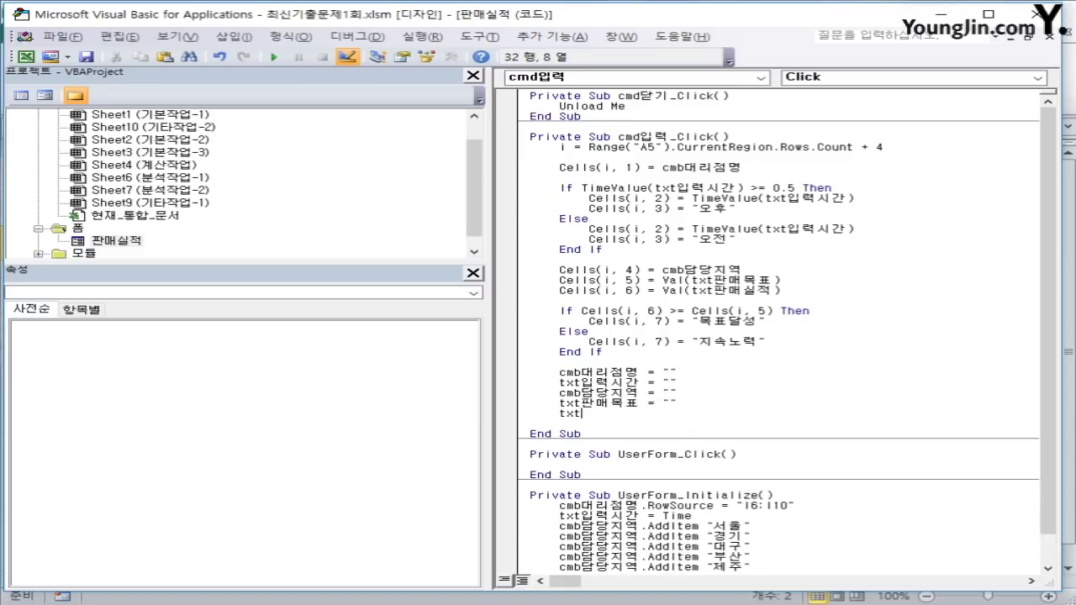
pyautogui.write('판ㅁ')
pyautogui.write('실적 =')
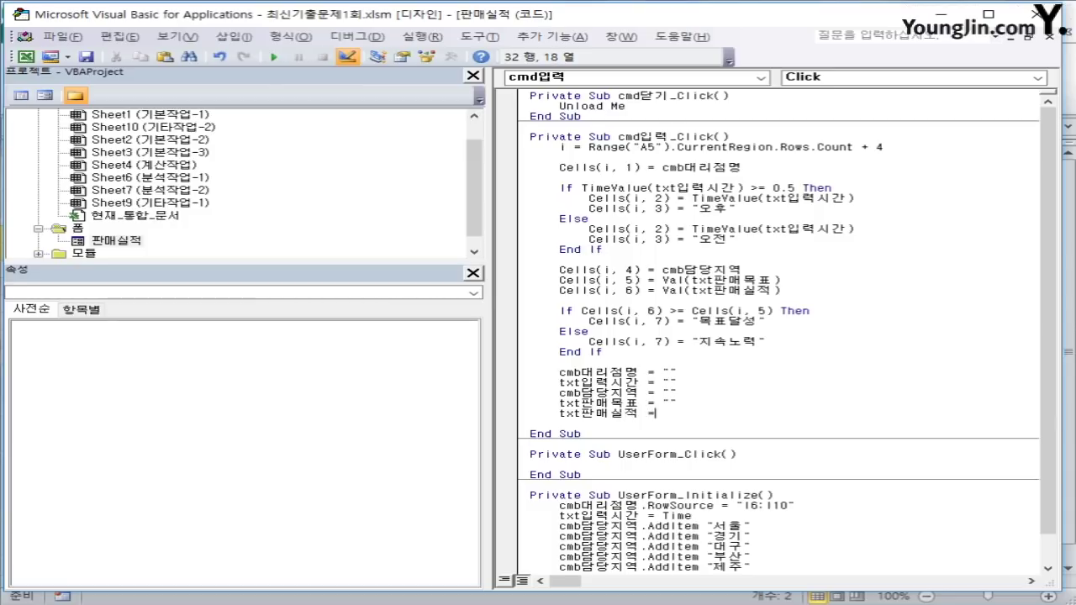
pyautogui.write('""')
pyautogui.press('Left')
pyautogui.press('Left')
pyautogui.press('Right')
# Open the 판매실적 form design and check the (이름) property of the 대리점명 and 입력시간 input controls.
pyautogui.doubleClick(116, 241)
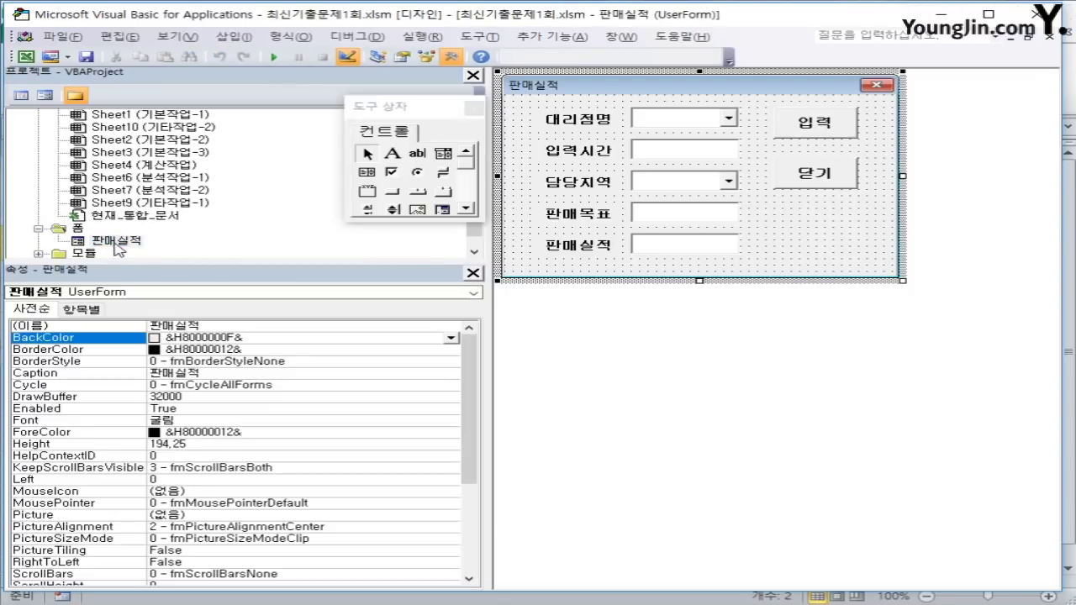
pyautogui.click(693, 120)
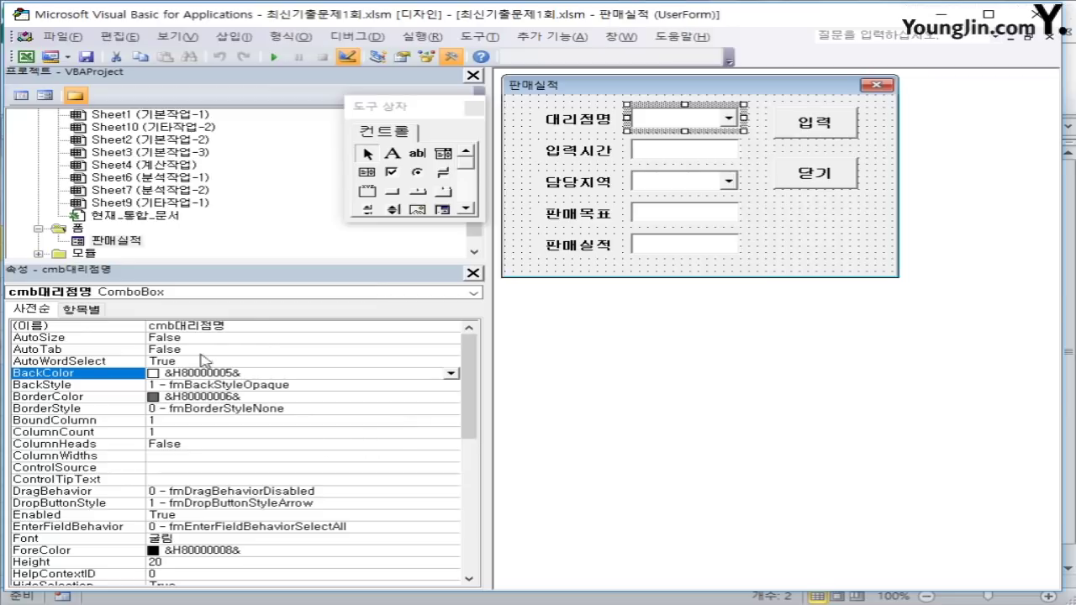
pyautogui.click(241, 328)
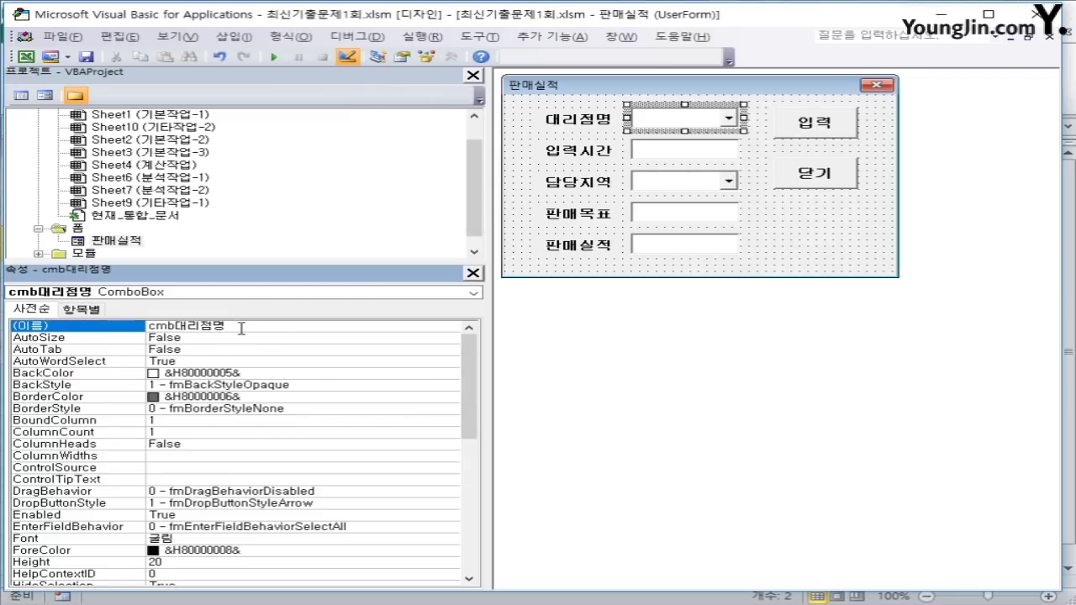
pyautogui.doubleClick(221, 326)
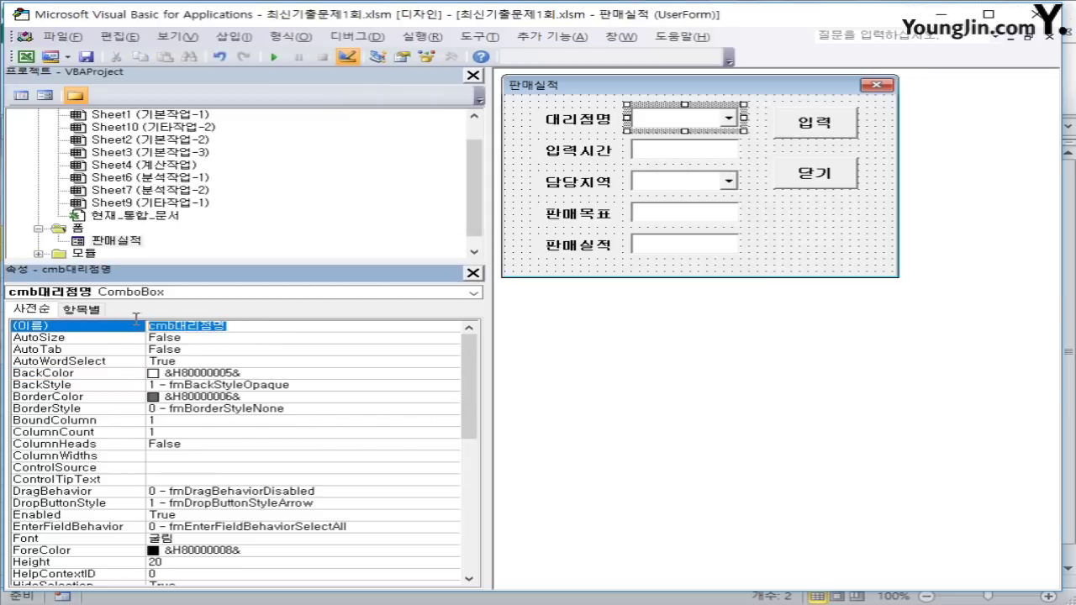
pyautogui.click(689, 159)
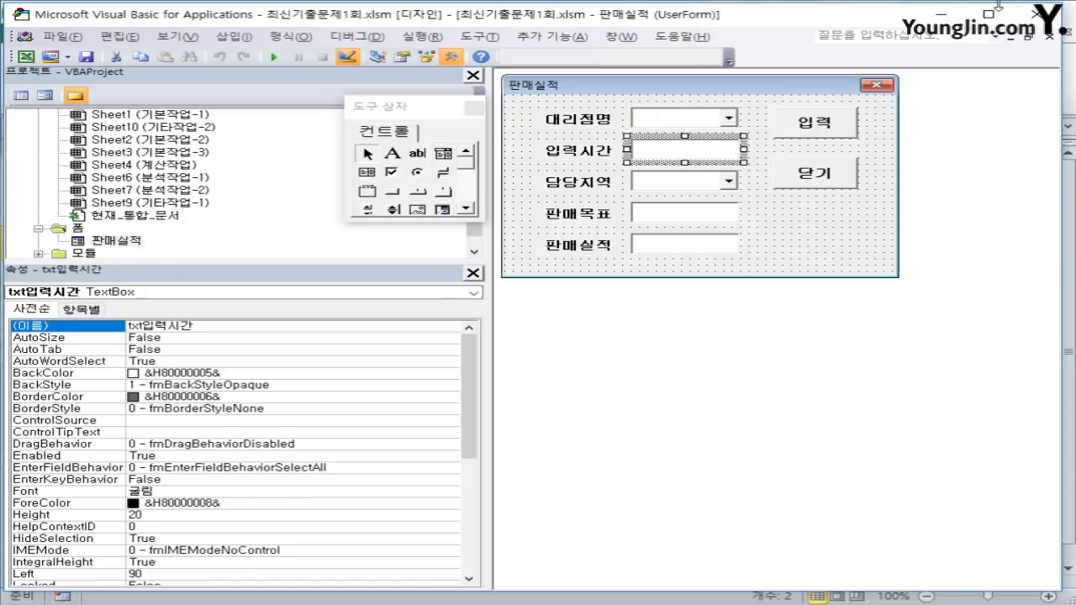
# Return to the Excel worksheet, turn off design mode and open the 판매실적 form clear of 표1.
pyautogui.click(1035, 17)
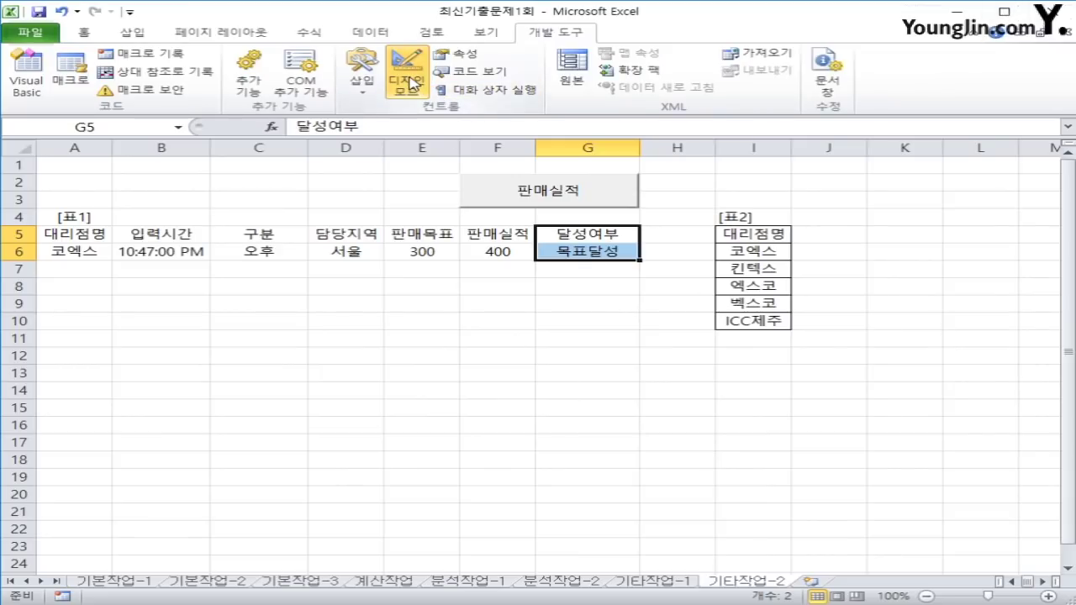
pyautogui.click(495, 402)
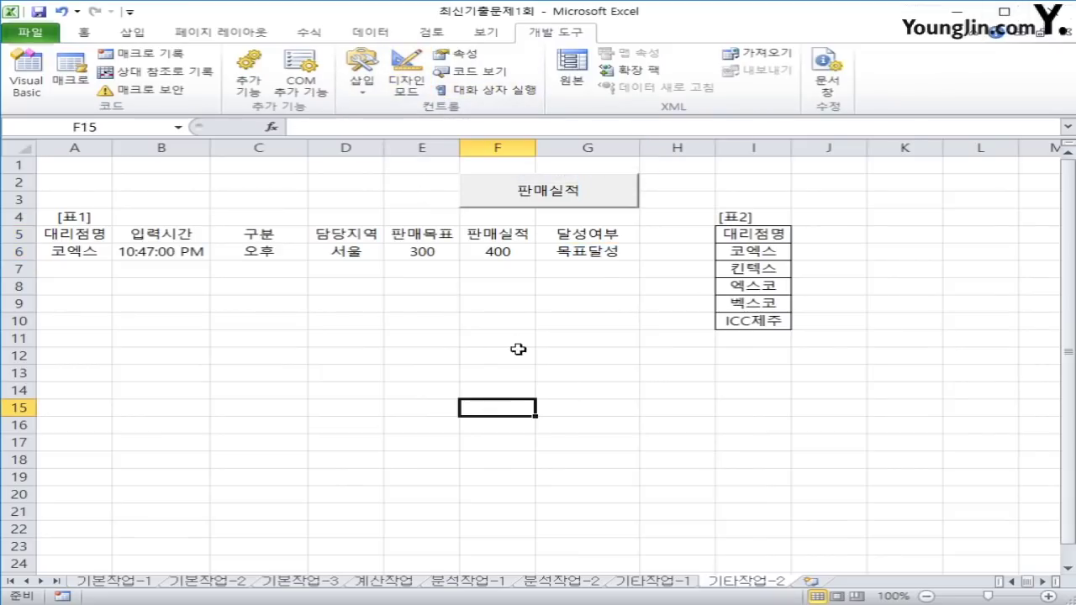
pyautogui.click(522, 199)
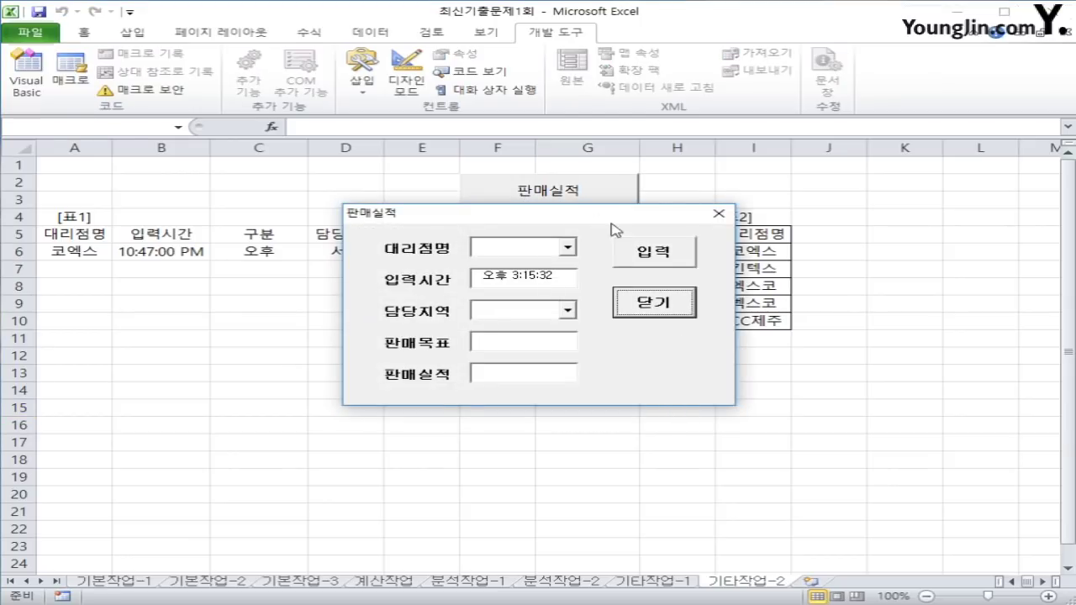
pyautogui.moveTo(599, 219); pyautogui.dragTo(768, 286)
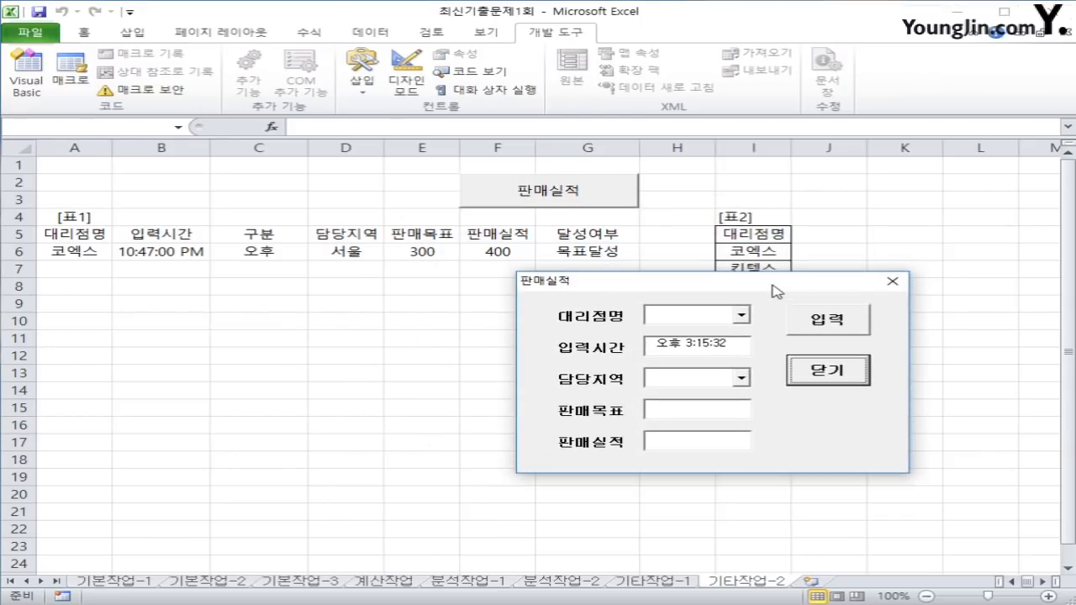
# In the form, choose 킨텍스 as the 대리점명 and 서울 as the 담당지역.
pyautogui.click(738, 314)
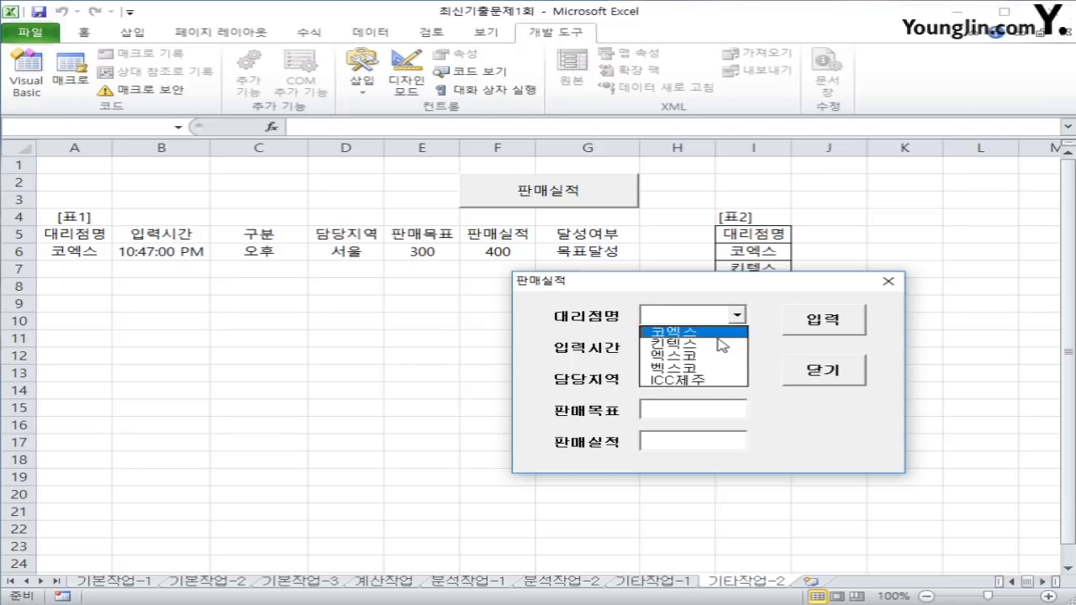
pyautogui.click(721, 345)
pyautogui.click(737, 379)
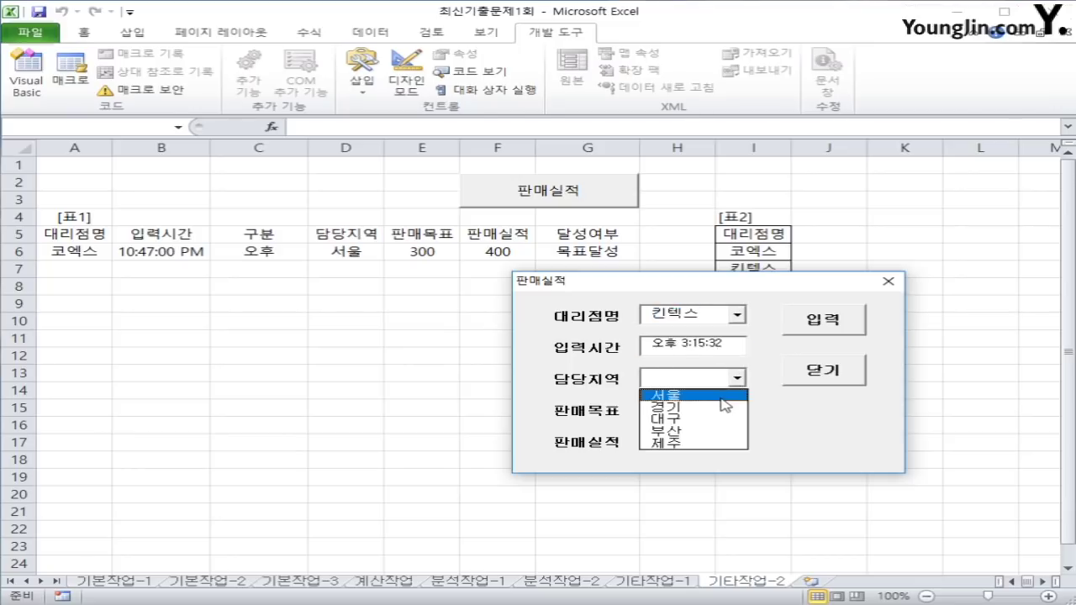
pyautogui.click(721, 395)
# Enter 500 for 판매목표 and 400 for 판매실적 in the form.
pyautogui.click(682, 410)
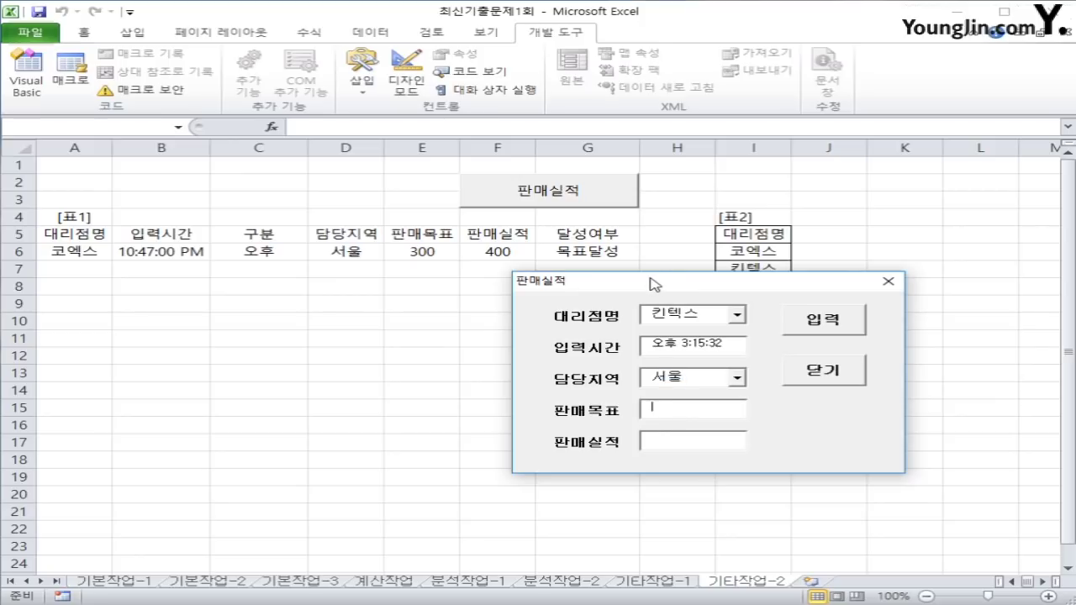
pyautogui.moveTo(661, 288); pyautogui.dragTo(545, 301)
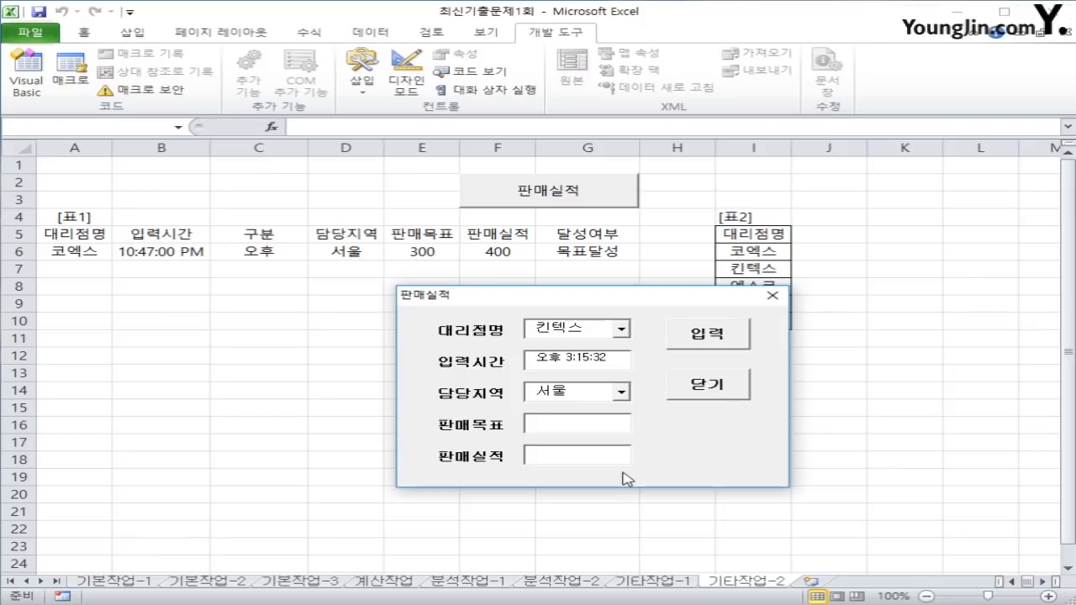
pyautogui.write('500')
pyautogui.click(580, 447)
pyautogui.write('400')
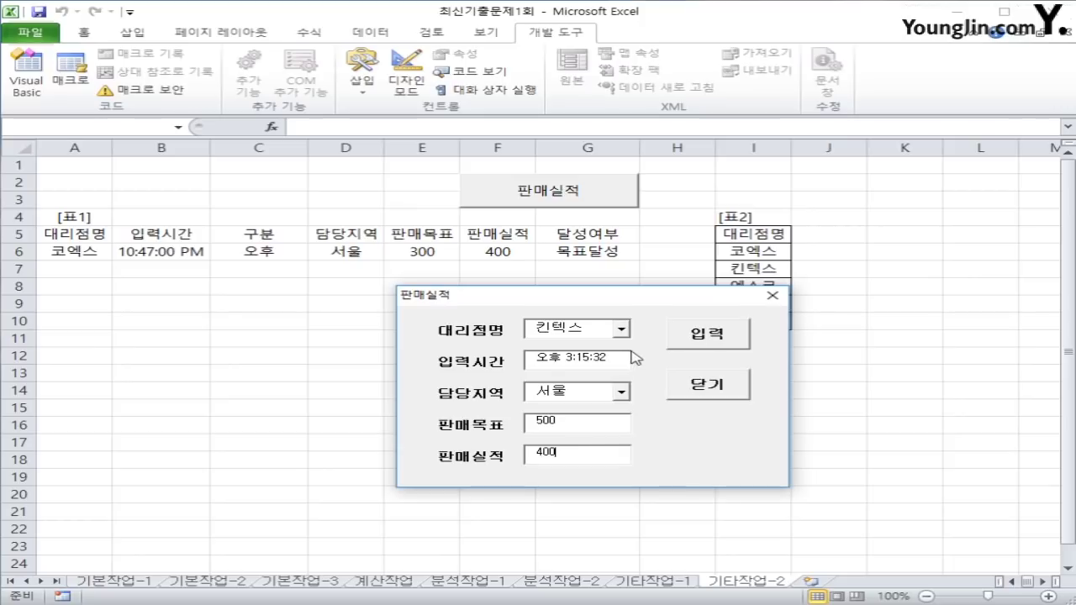
# Submit the form's record to 표1 and close the 판매실적 form.
pyautogui.click(708, 341)
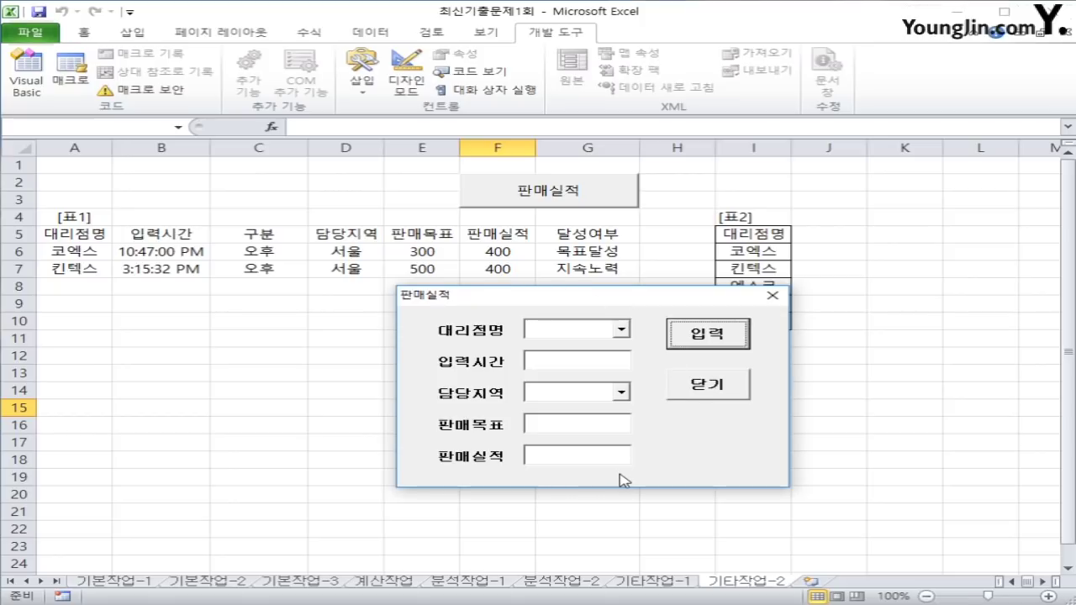
pyautogui.click(685, 390)
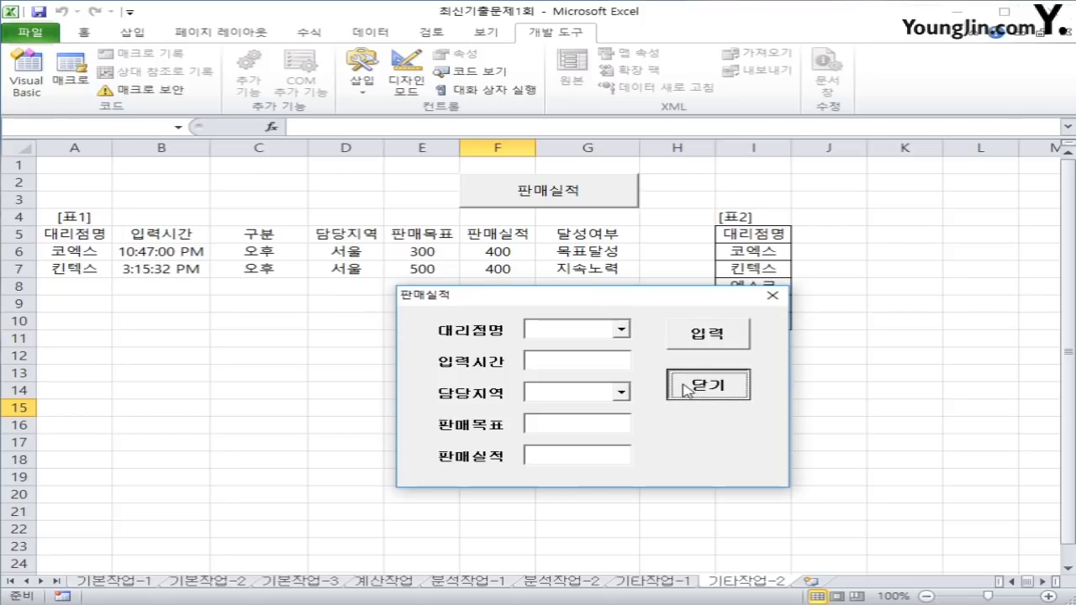
pyautogui.click(854, 372)
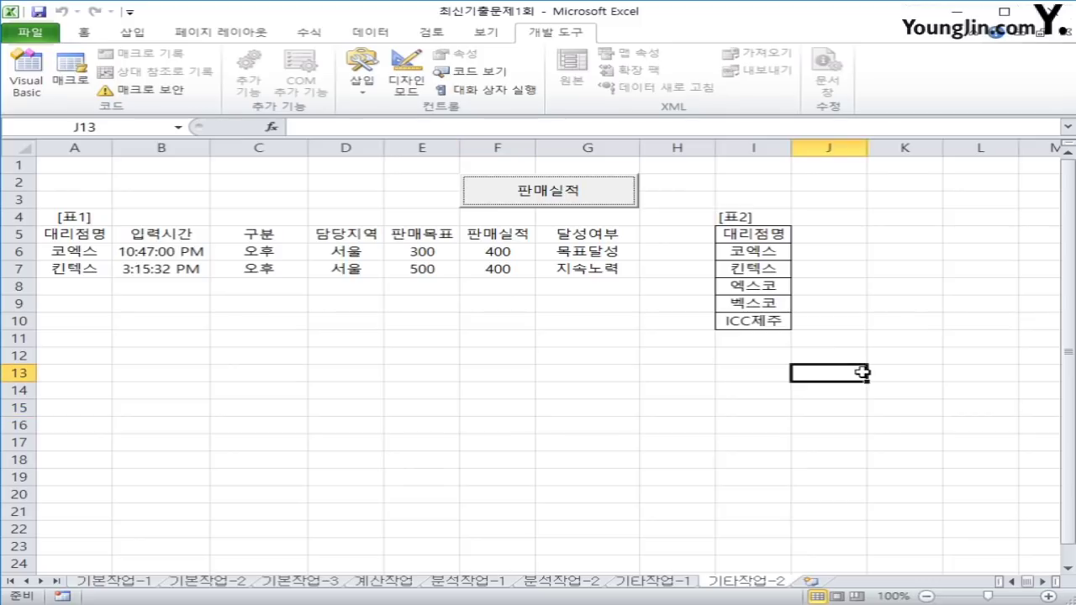